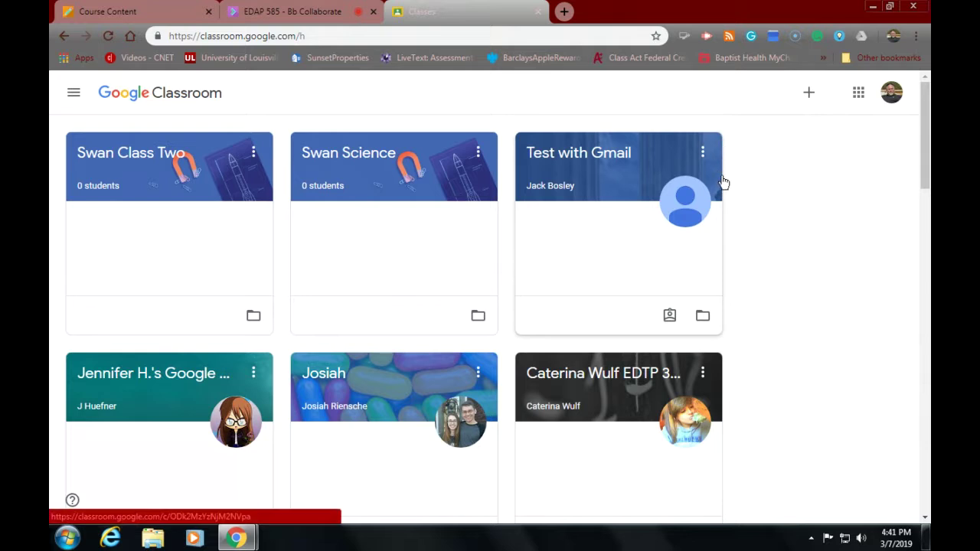
Step: Start creating a new class and acknowledge the school-use notice to reach the class form
click(809, 98)
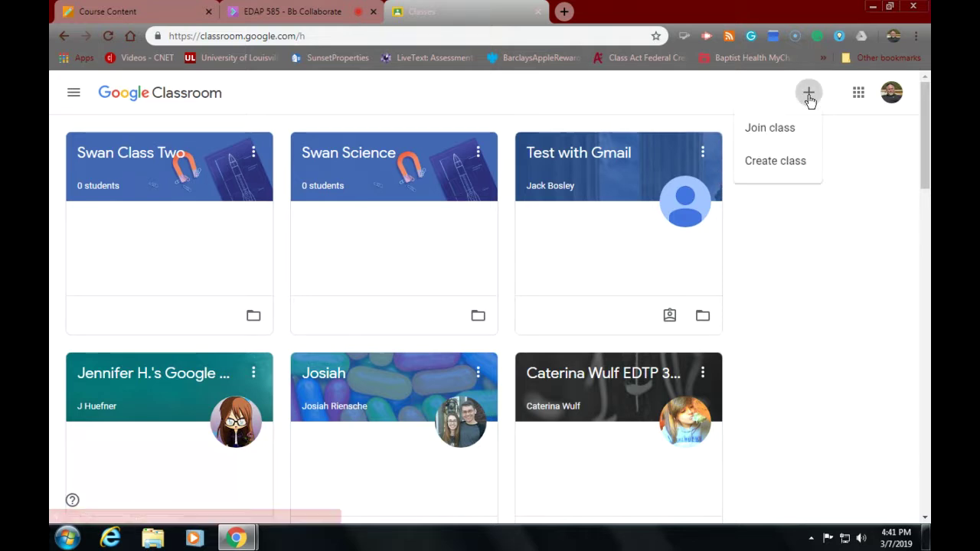
click(774, 164)
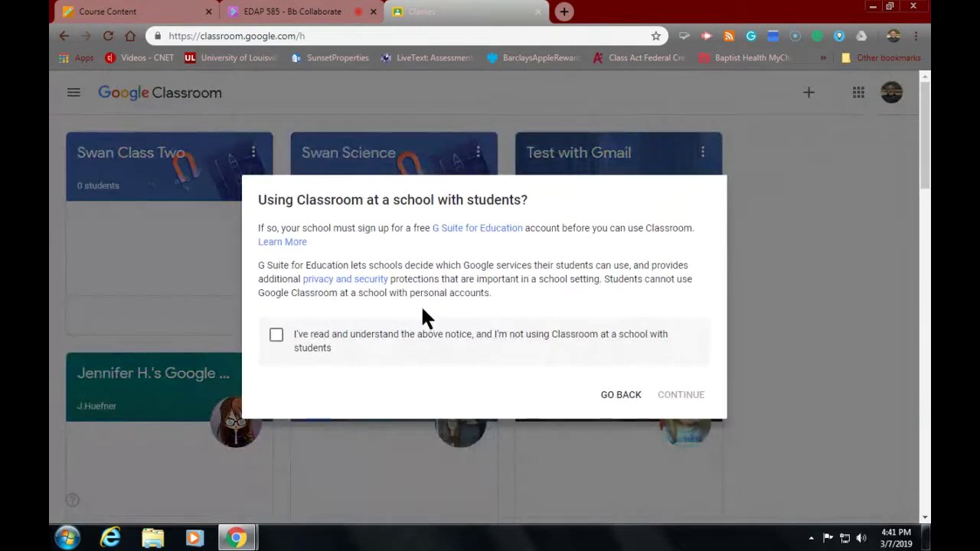
click(276, 337)
click(676, 397)
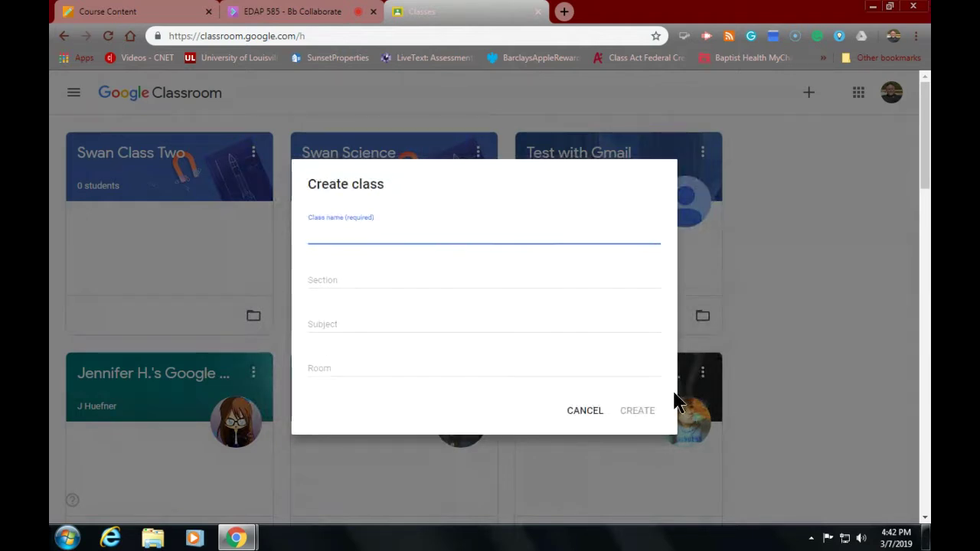
Step: Create a class named 'Swan IT'
text(Swan IT)
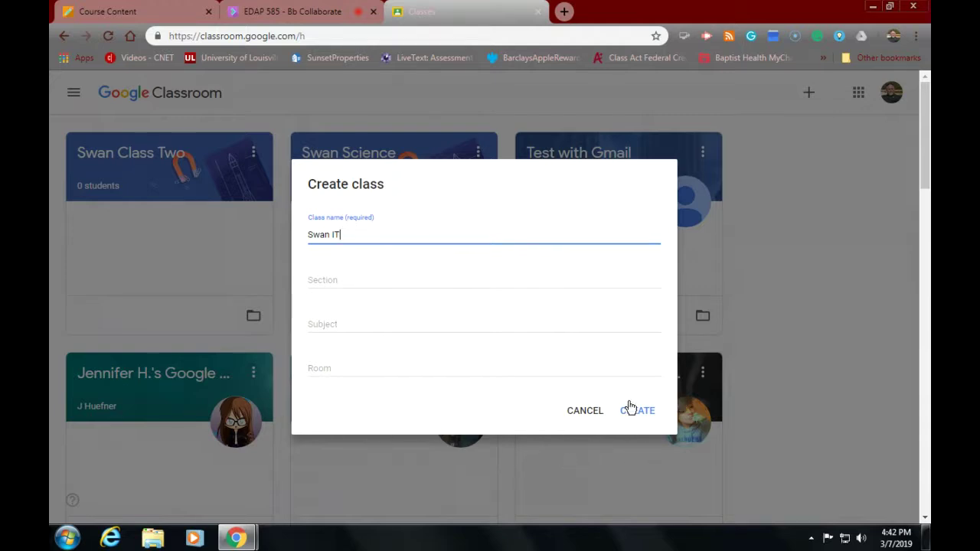
click(643, 413)
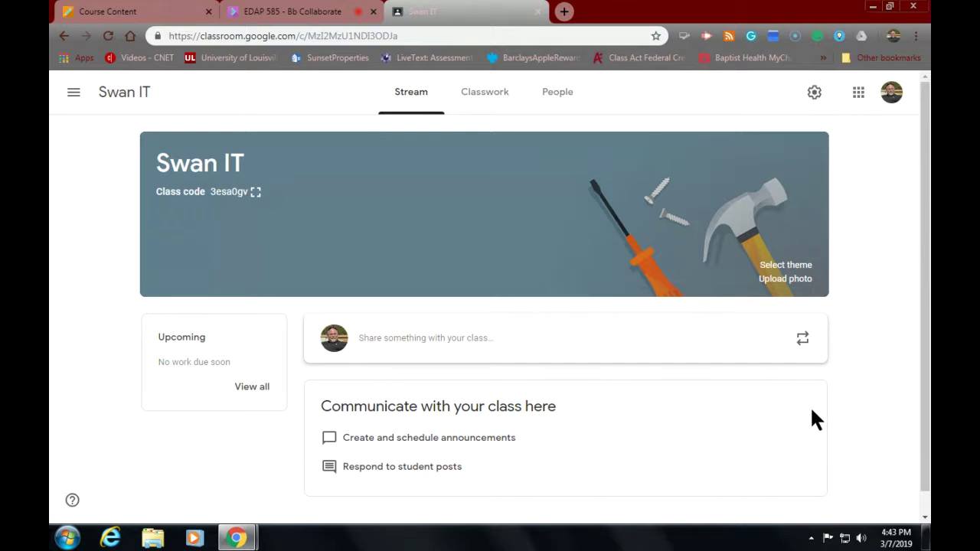
Step: Switch to the Swan IT Classwork page
click(475, 92)
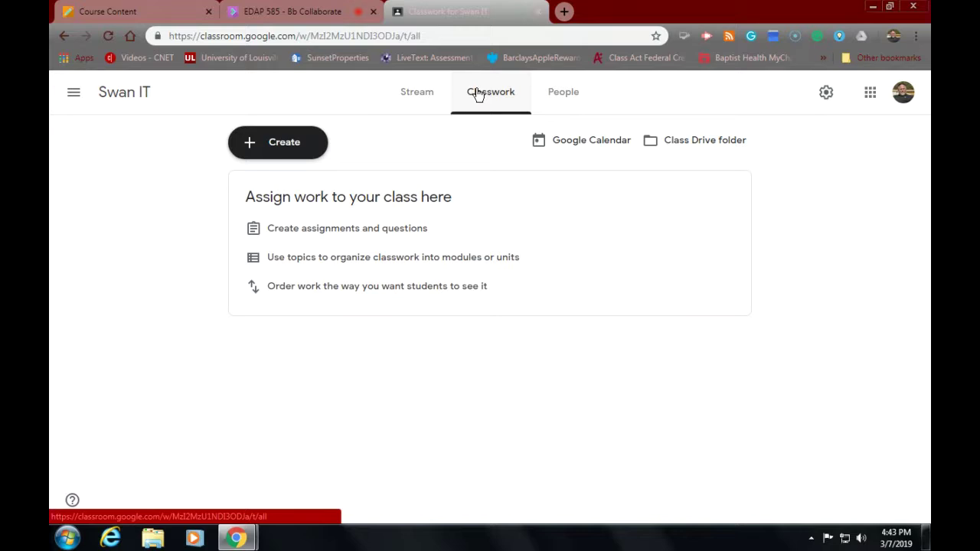
Step: Switch to the Swan IT People page showing the teacher and the invite class code
click(556, 94)
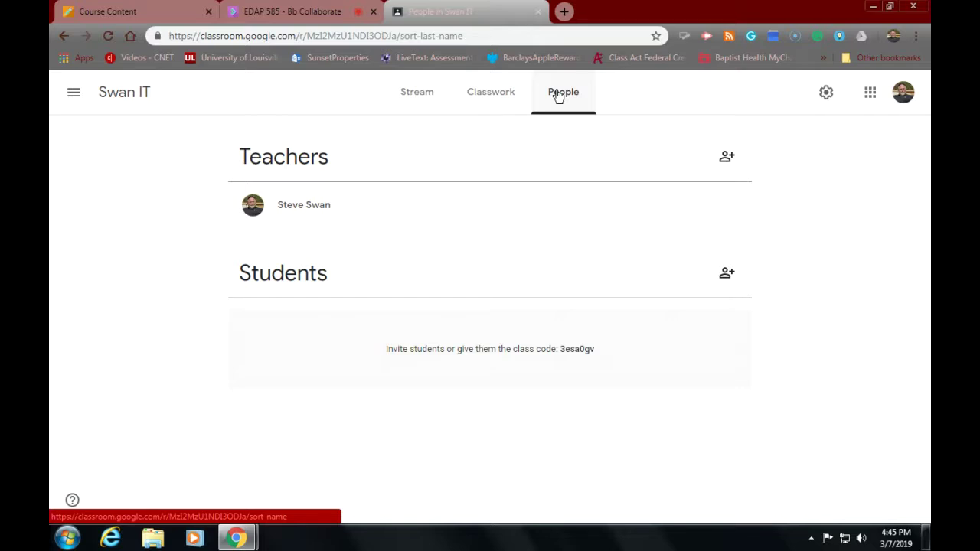
click(73, 93)
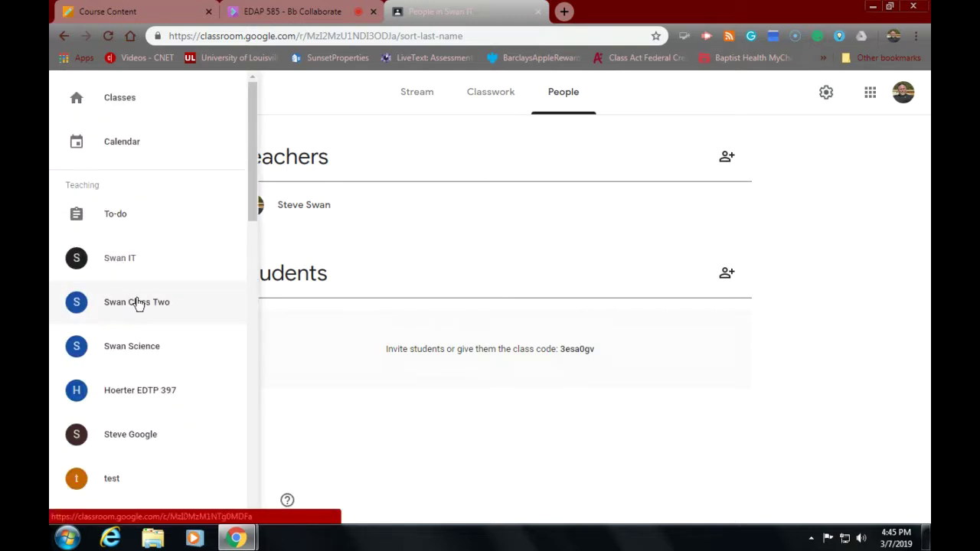
scroll(138, 305, down, 5)
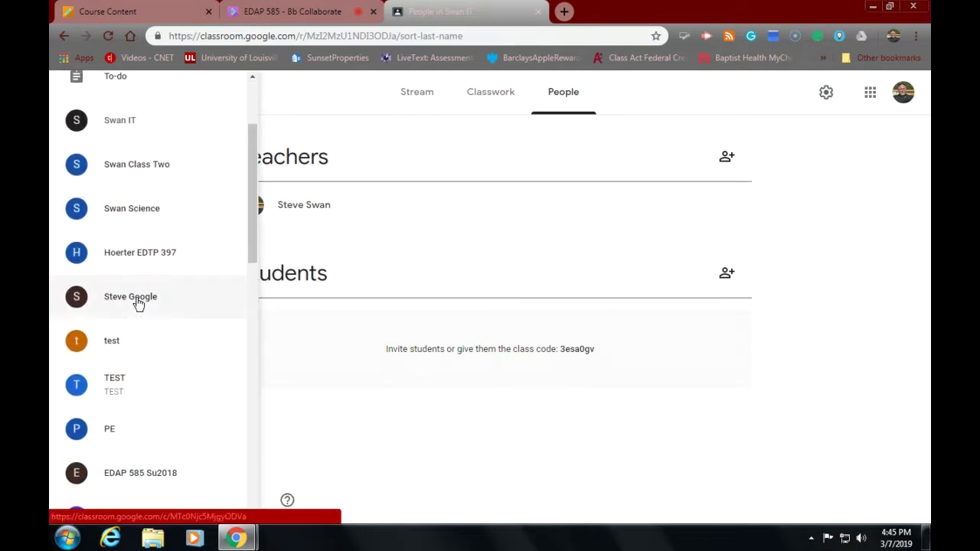
scroll(139, 304, down, 10)
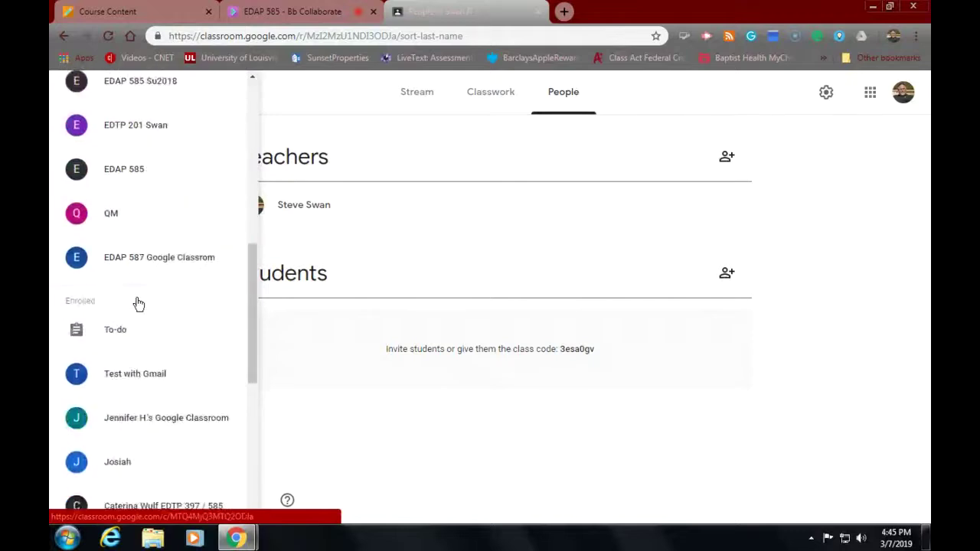
scroll(138, 304, down, 7)
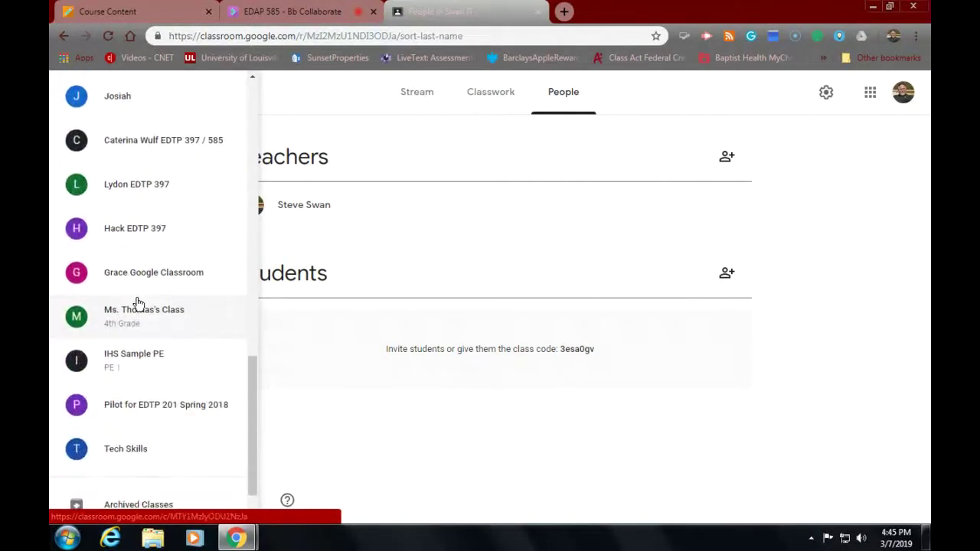
scroll(138, 305, down, 2)
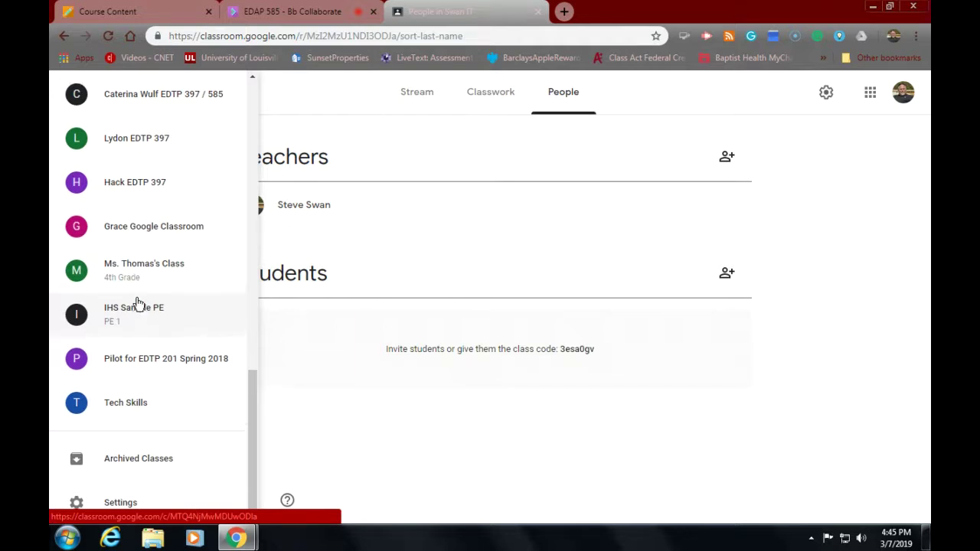
scroll(138, 304, up, 20)
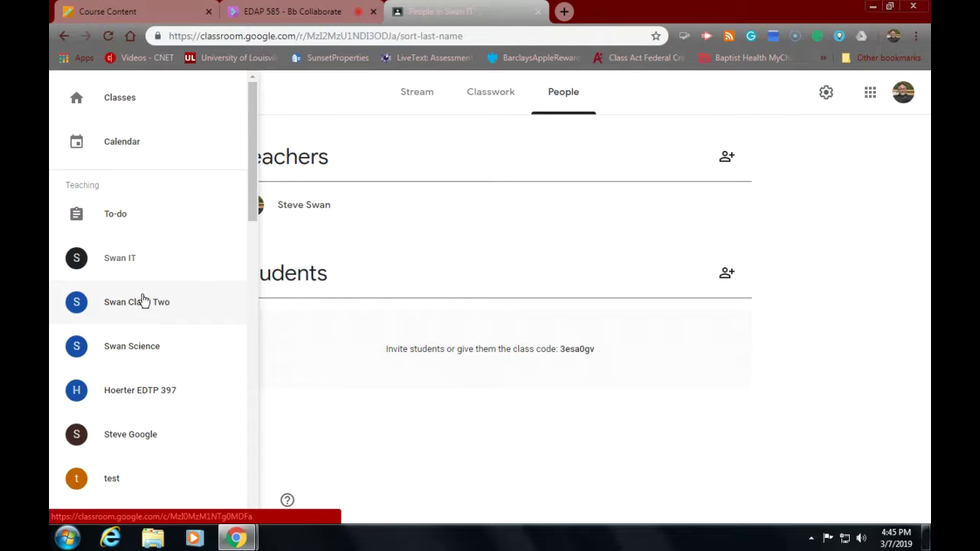
scroll(159, 287, down, 4)
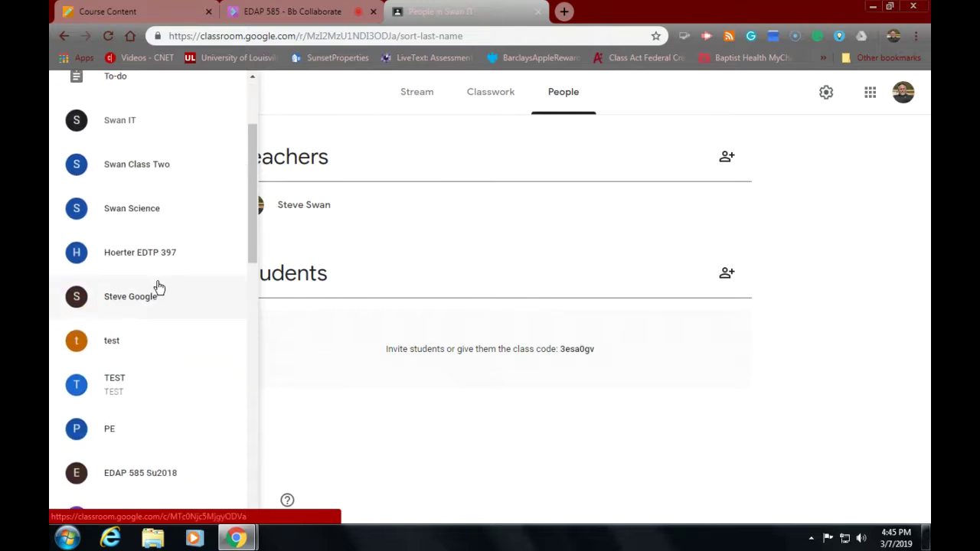
scroll(158, 287, down, 3)
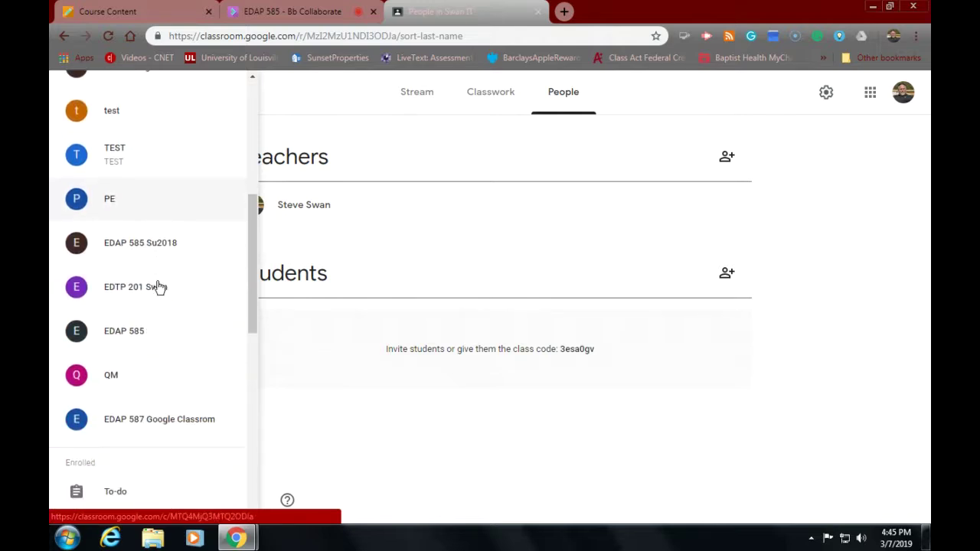
scroll(158, 287, down, 4)
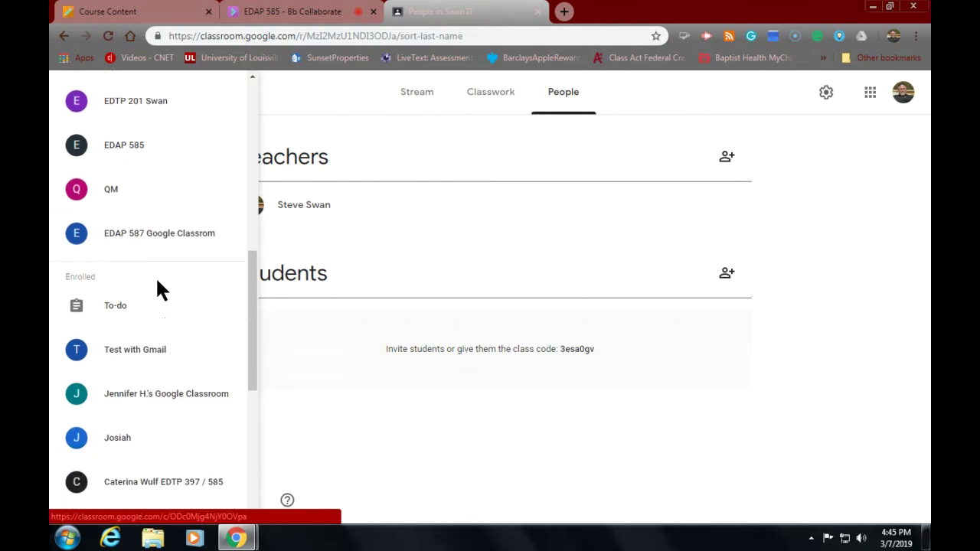
scroll(158, 286, down, 1)
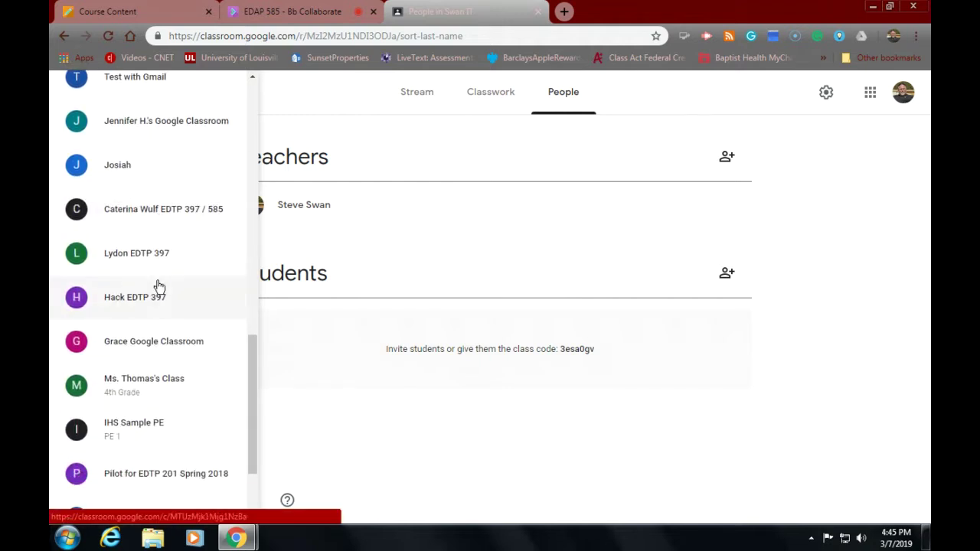
scroll(159, 286, down, 1)
scroll(159, 286, down, 1)
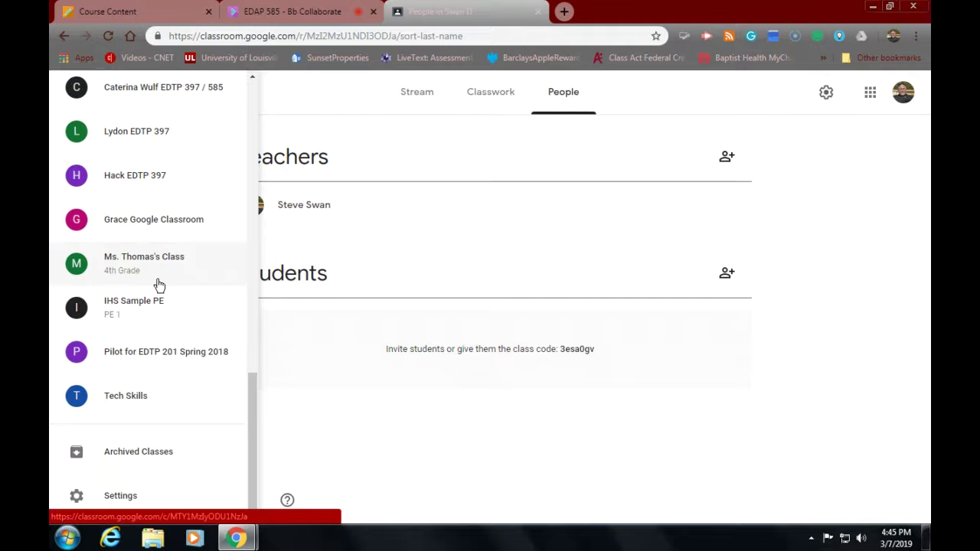
click(278, 342)
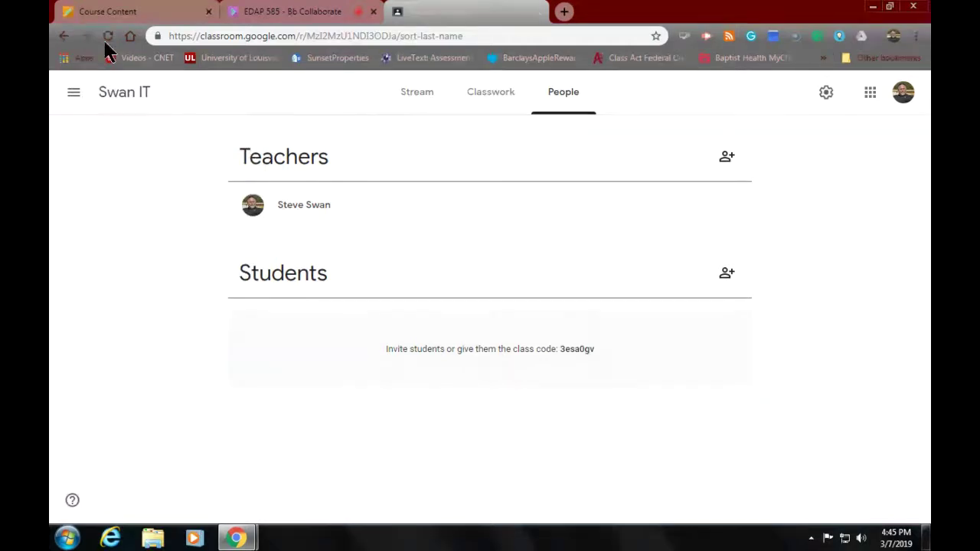
Step: Go back from People through Classwork to the Swan IT Stream page
click(65, 36)
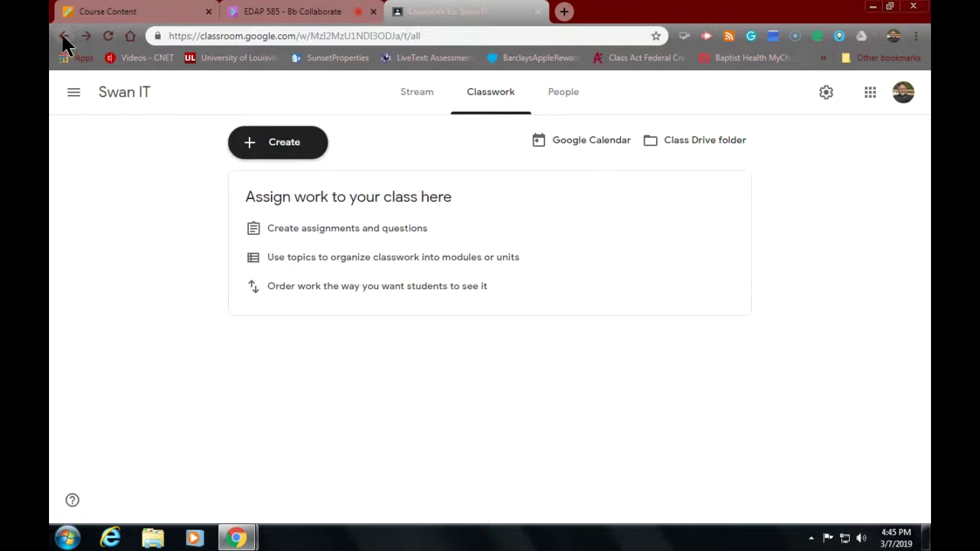
click(64, 38)
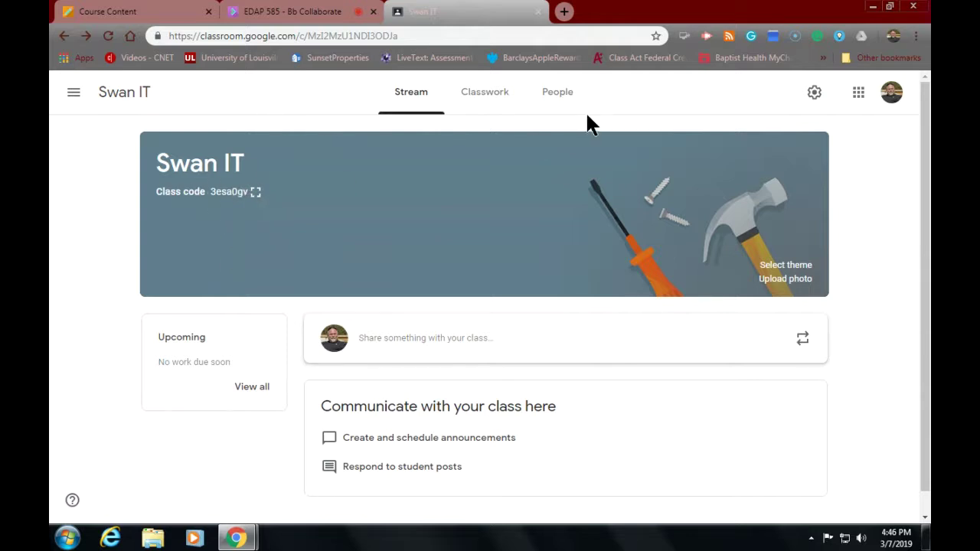
Step: From the People page, invite a co-teacher to Swan IT by entering their e-mail address
click(564, 93)
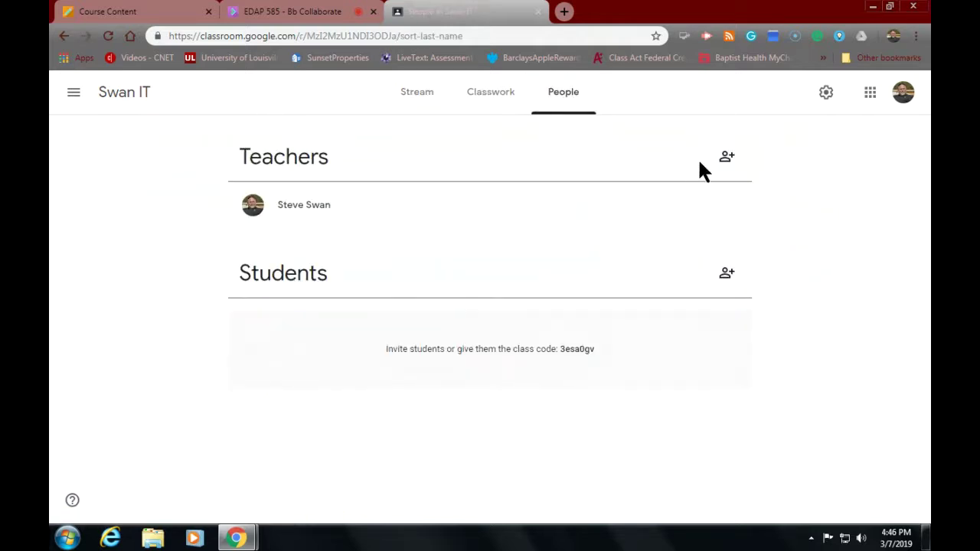
click(727, 159)
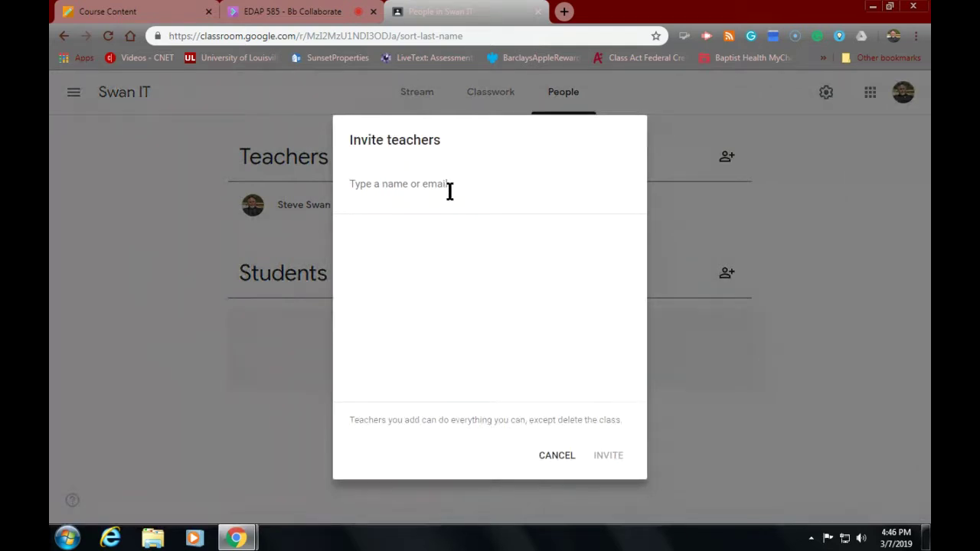
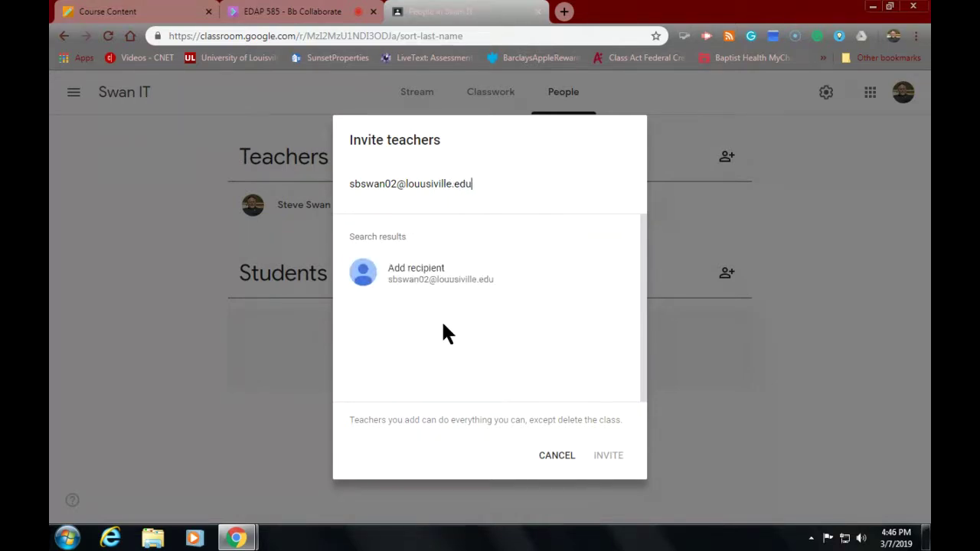
click(430, 269)
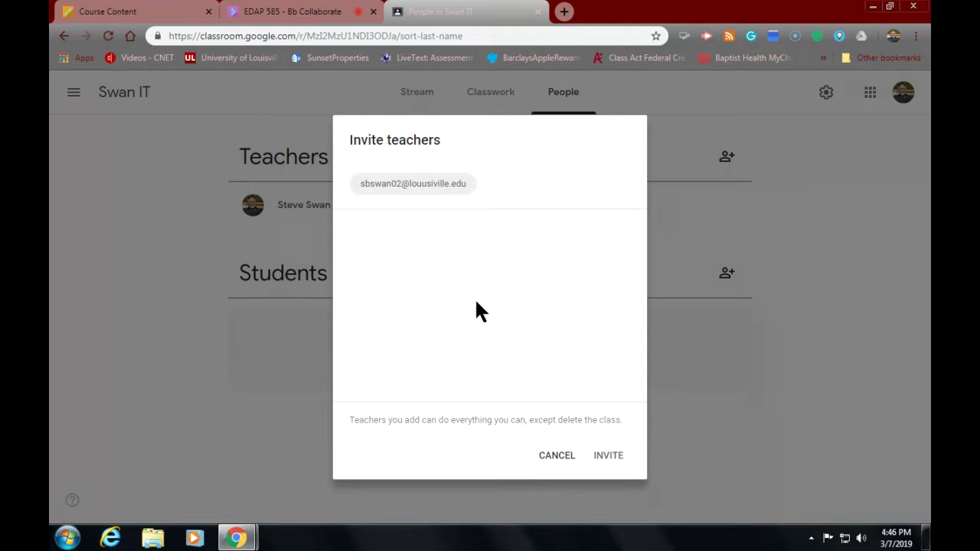
click(610, 454)
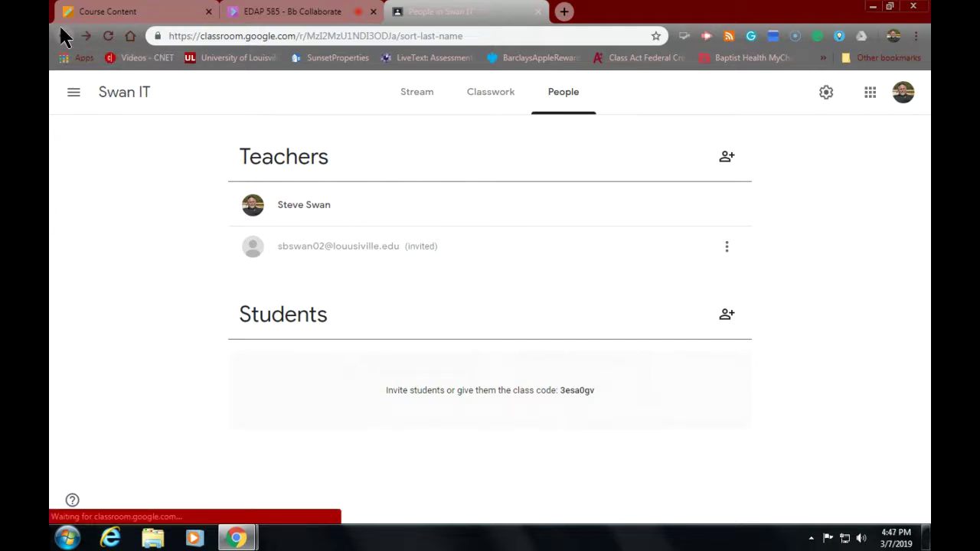
Step: Open the main menu and scroll through the list of all classes
click(80, 95)
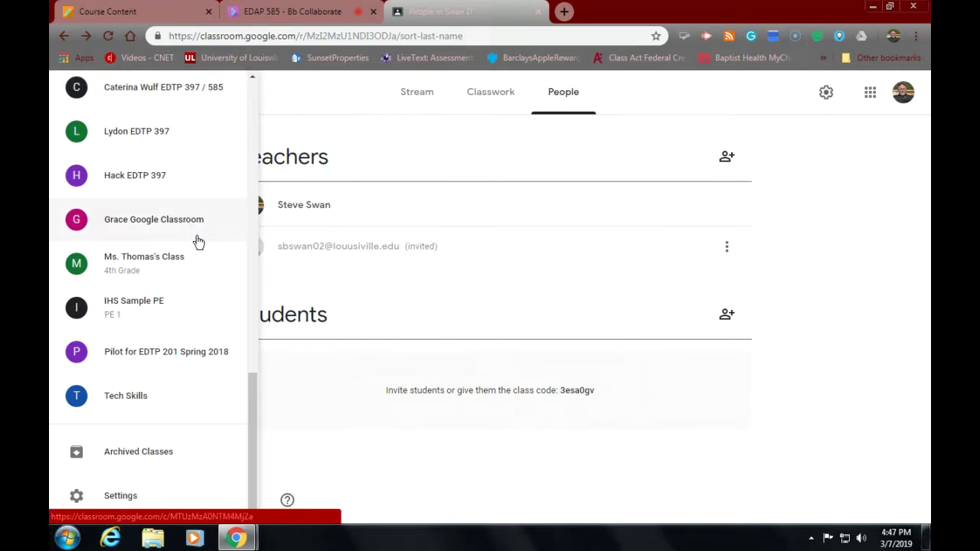
scroll(175, 296, up, 5)
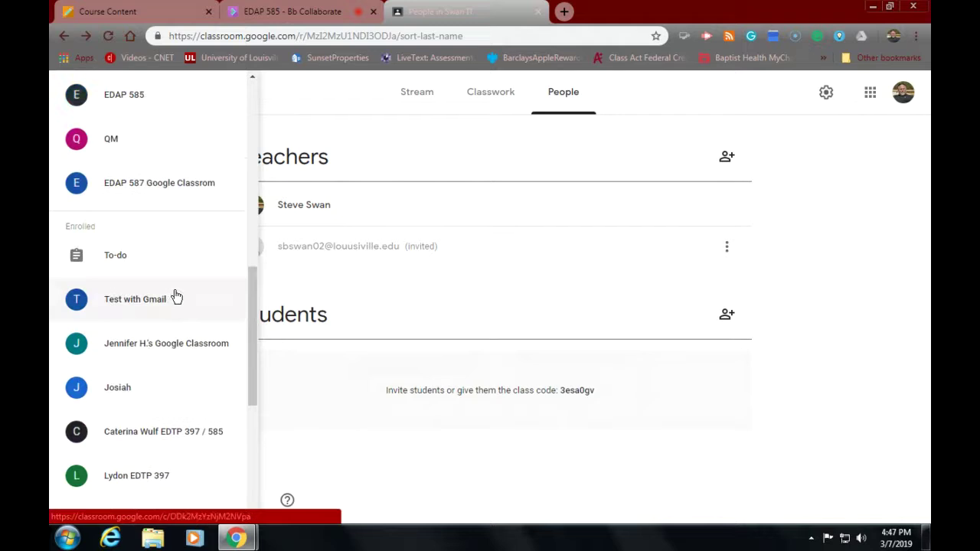
scroll(176, 295, up, 3)
scroll(175, 295, down, 6)
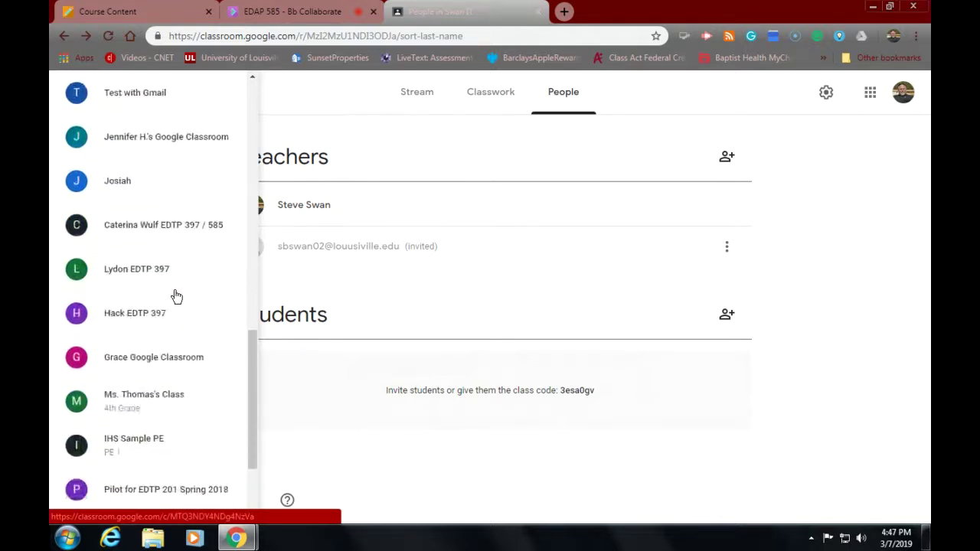
scroll(175, 296, down, 2)
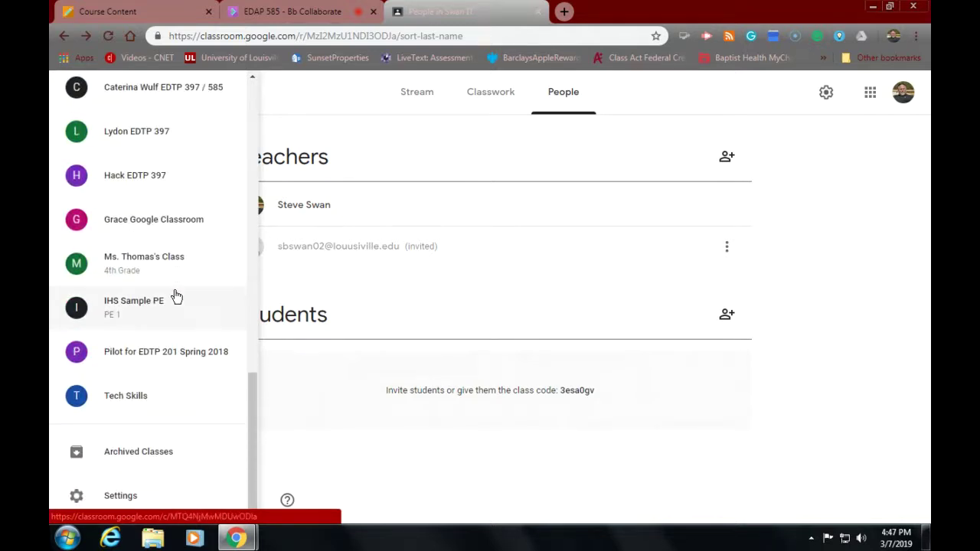
scroll(175, 295, up, 10)
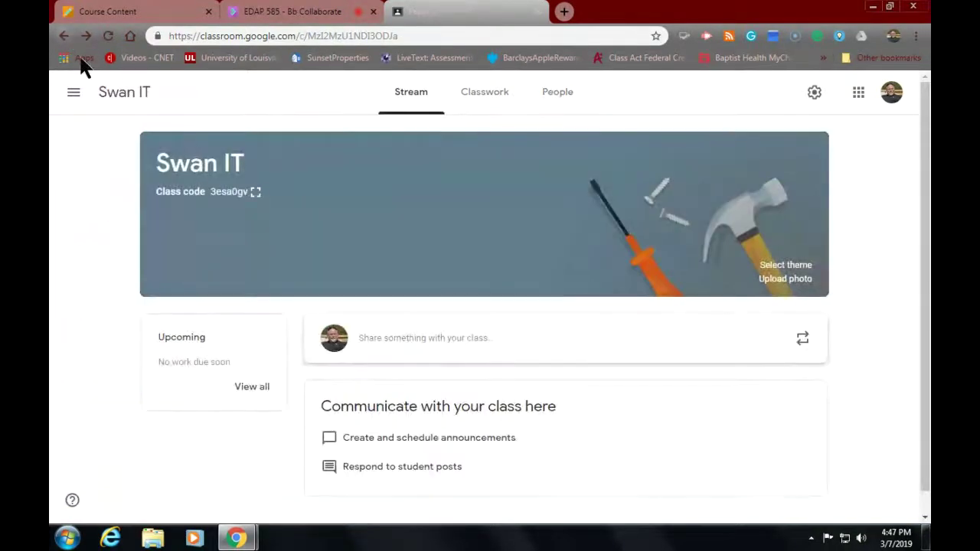
Step: Display the Swan IT class code enlarged, close it, then open the People roster
click(256, 192)
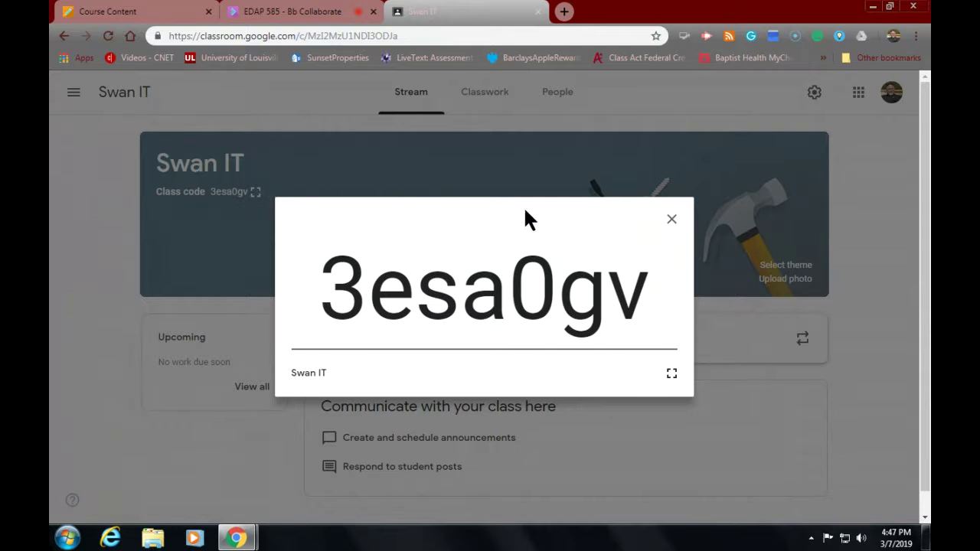
click(671, 218)
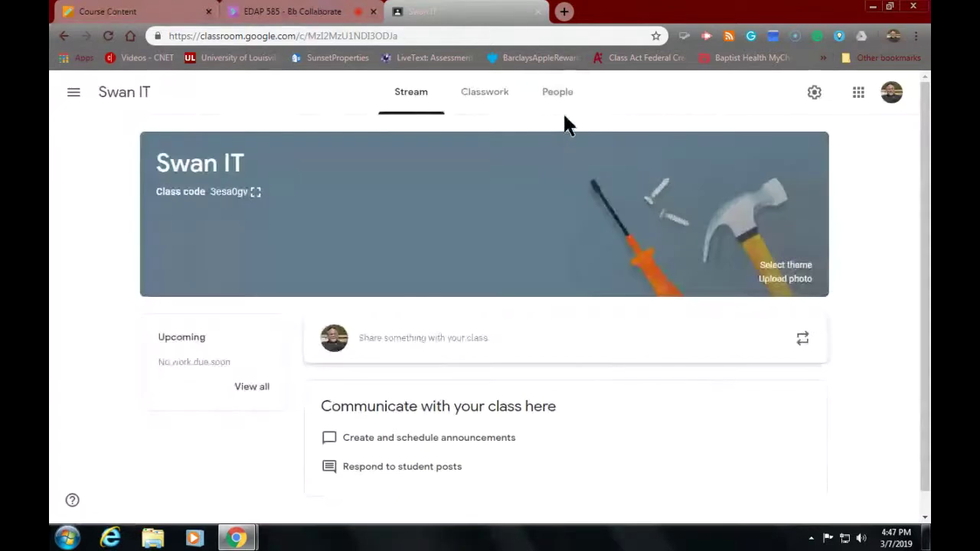
click(557, 98)
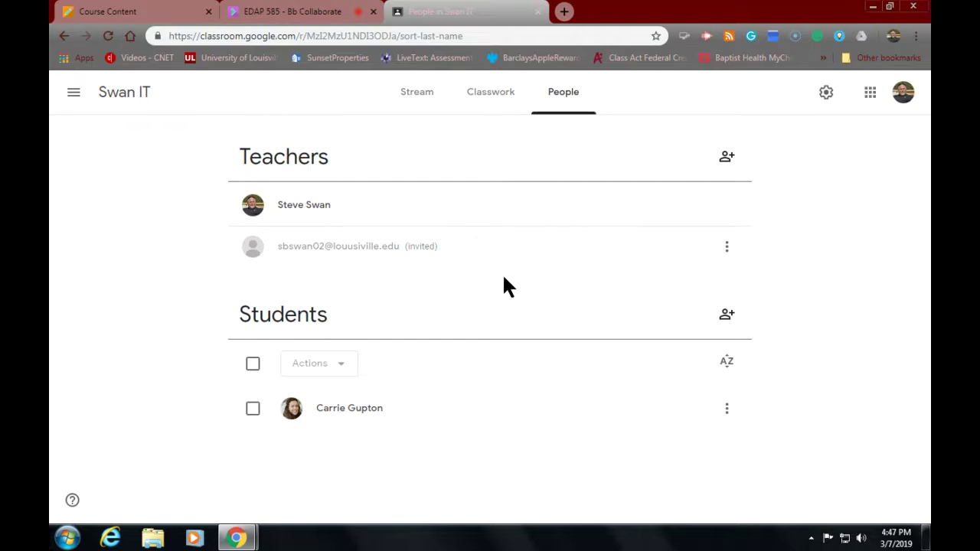
Step: Reload the roster page, then return to the Swan IT Stream via the class name
click(108, 36)
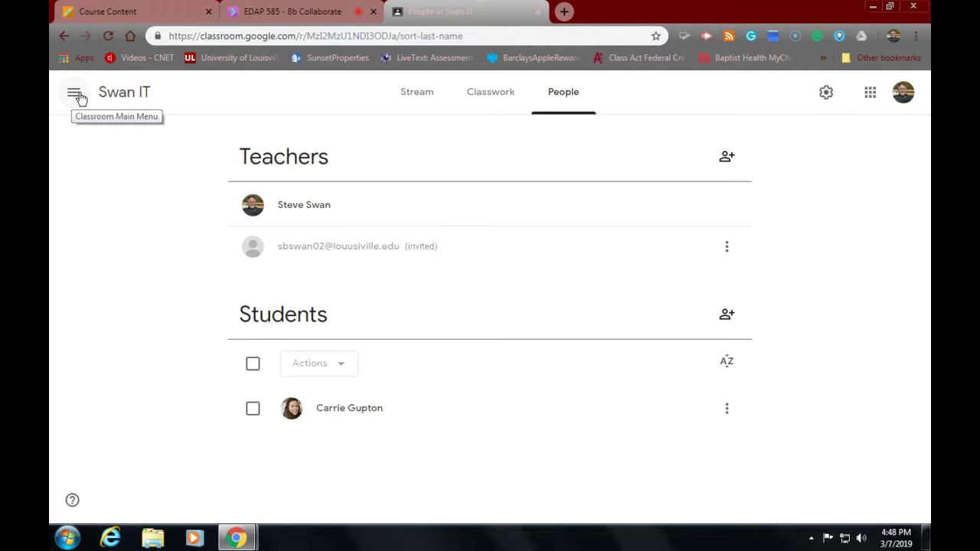
click(126, 98)
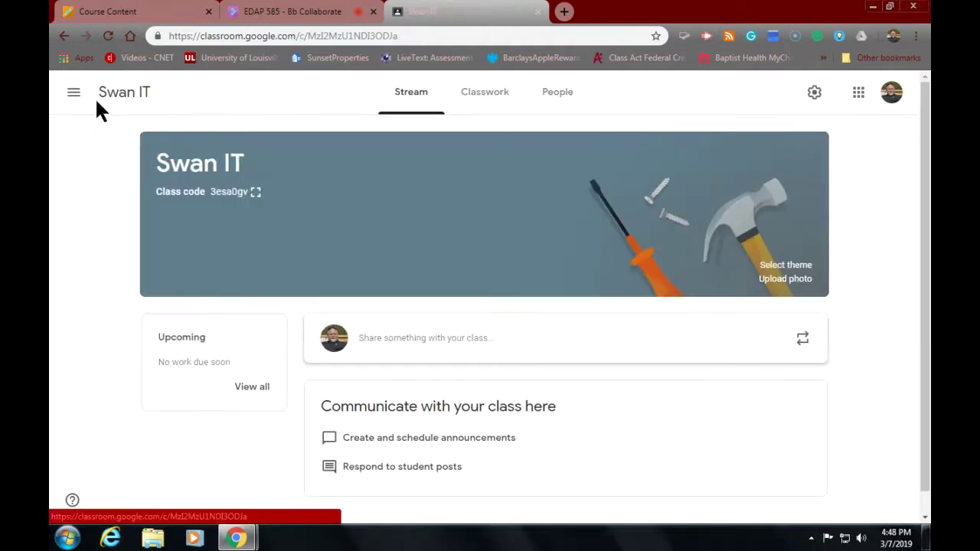
click(73, 94)
click(86, 105)
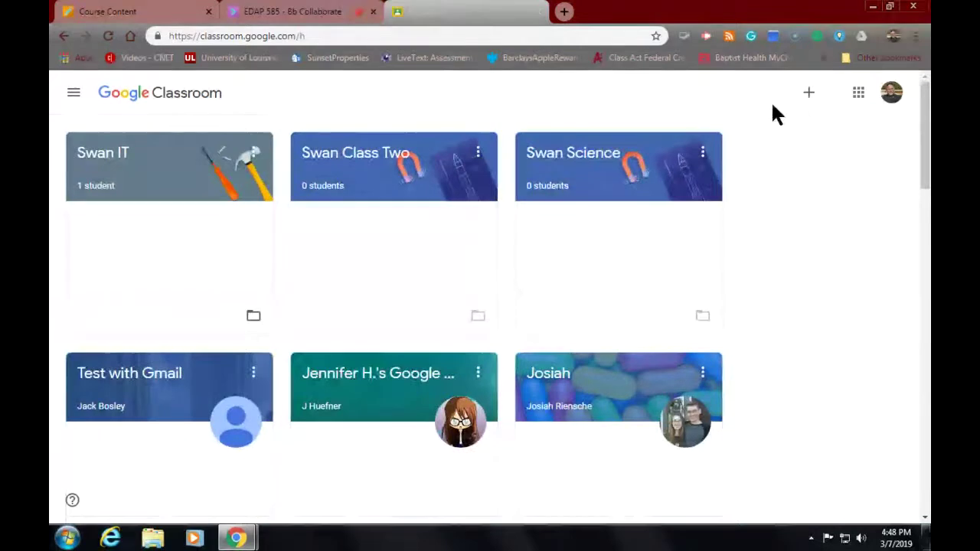
click(809, 94)
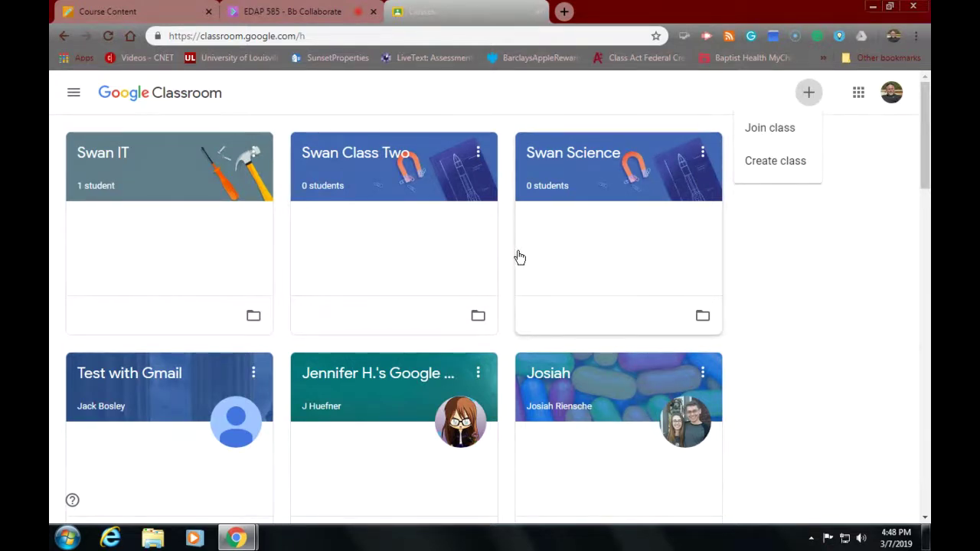
scroll(519, 258, down, 4)
scroll(519, 257, down, 5)
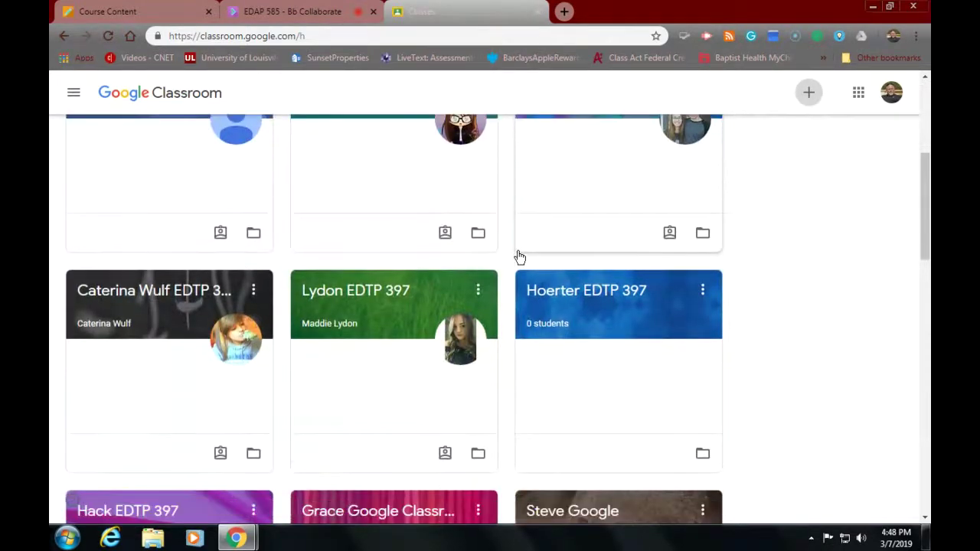
scroll(519, 258, down, 1)
scroll(519, 257, down, 5)
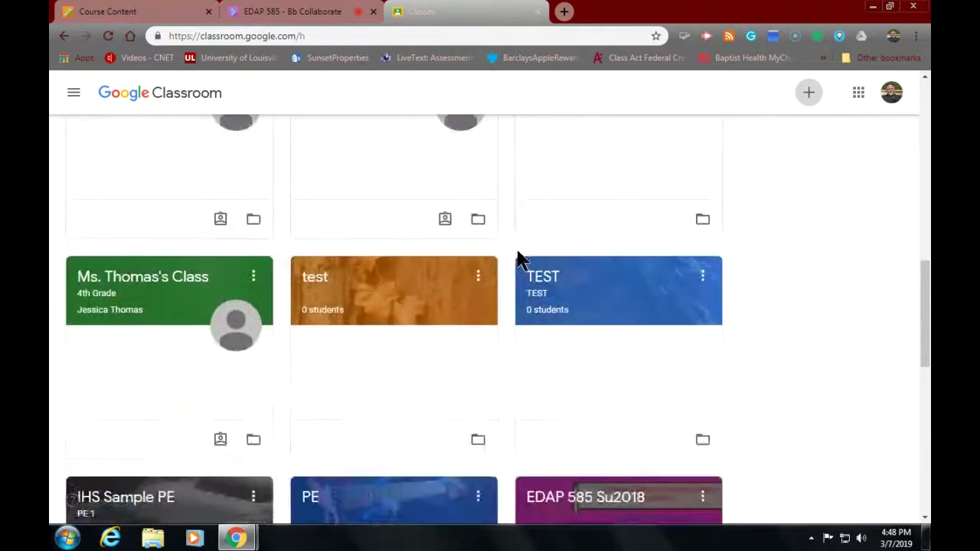
scroll(519, 257, down, 5)
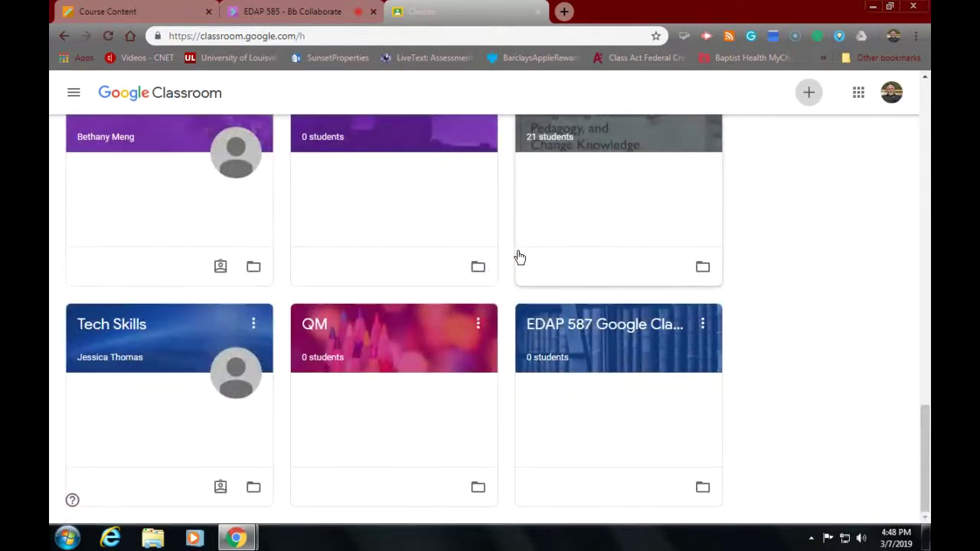
scroll(519, 257, up, 4)
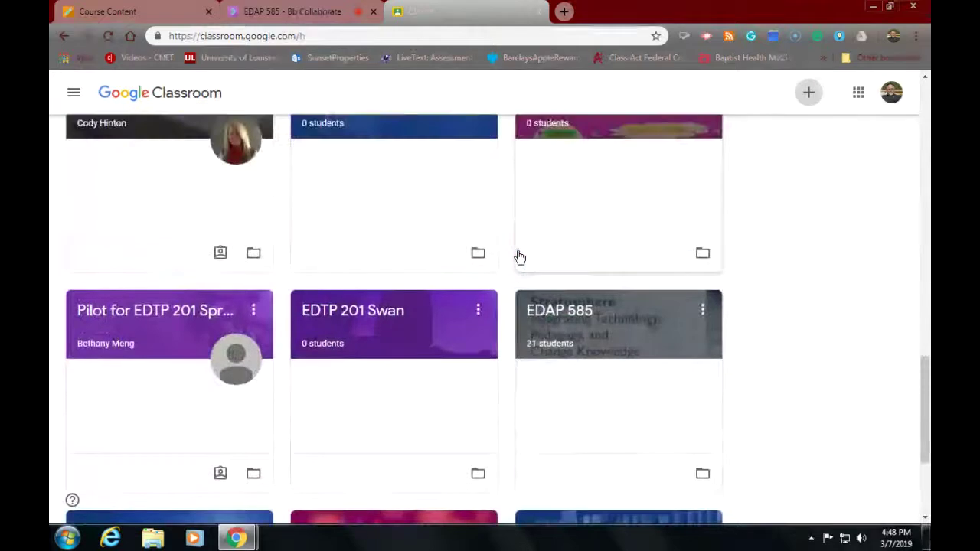
scroll(519, 257, up, 4)
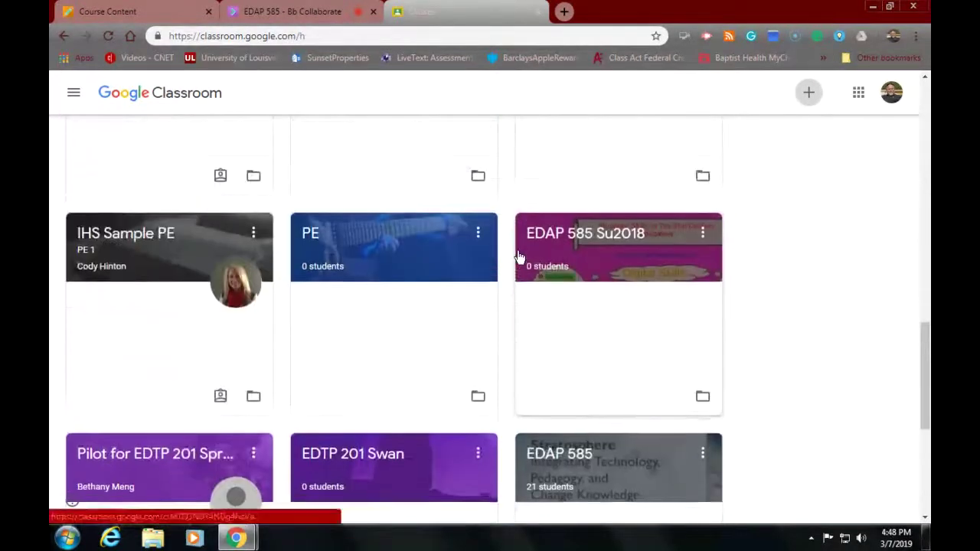
scroll(519, 257, up, 5)
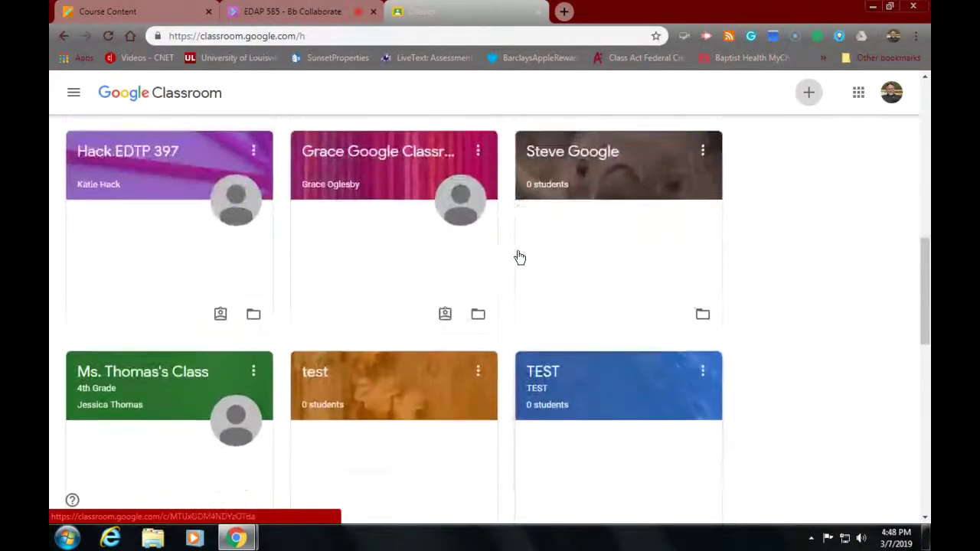
scroll(548, 278, up, 2)
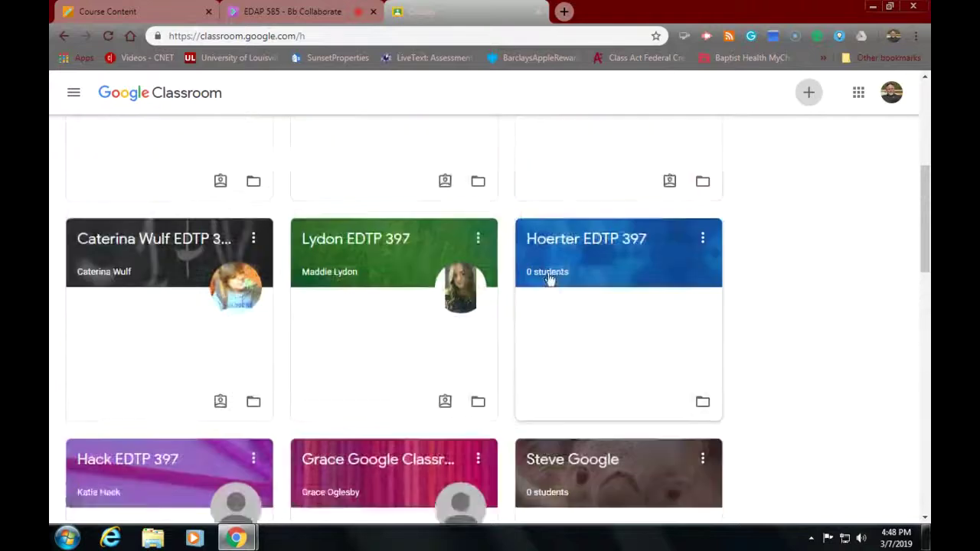
scroll(550, 280, up, 4)
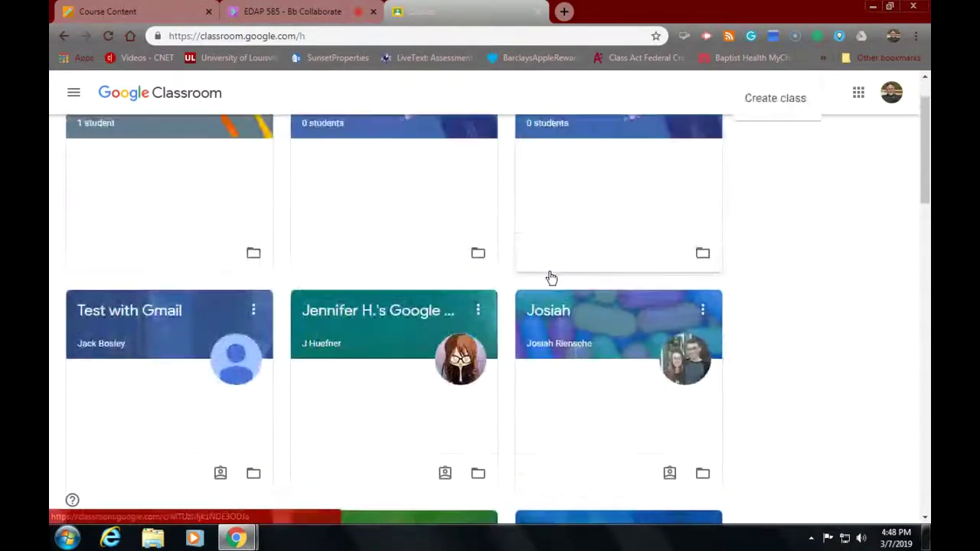
scroll(531, 322, up, 1)
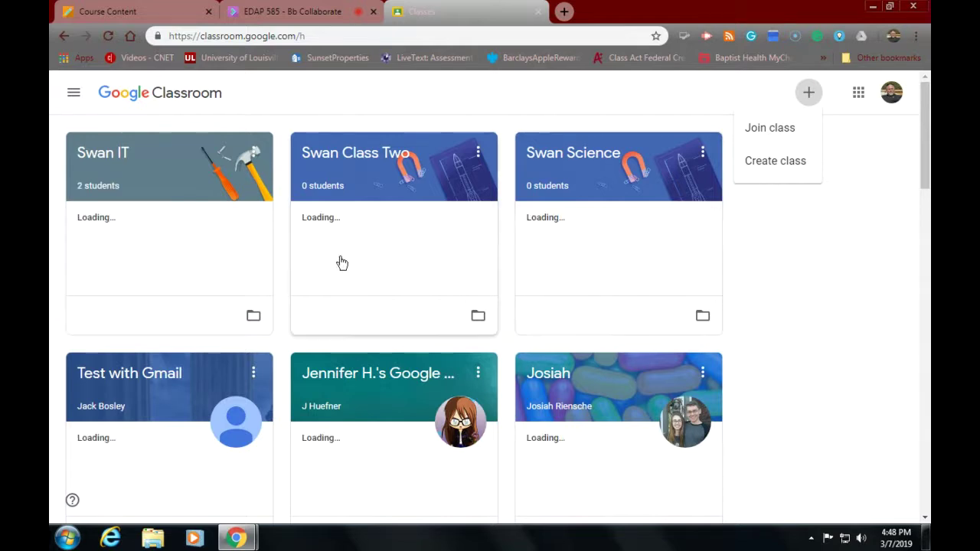
Step: Open the Swan IT class from its class card title
click(111, 156)
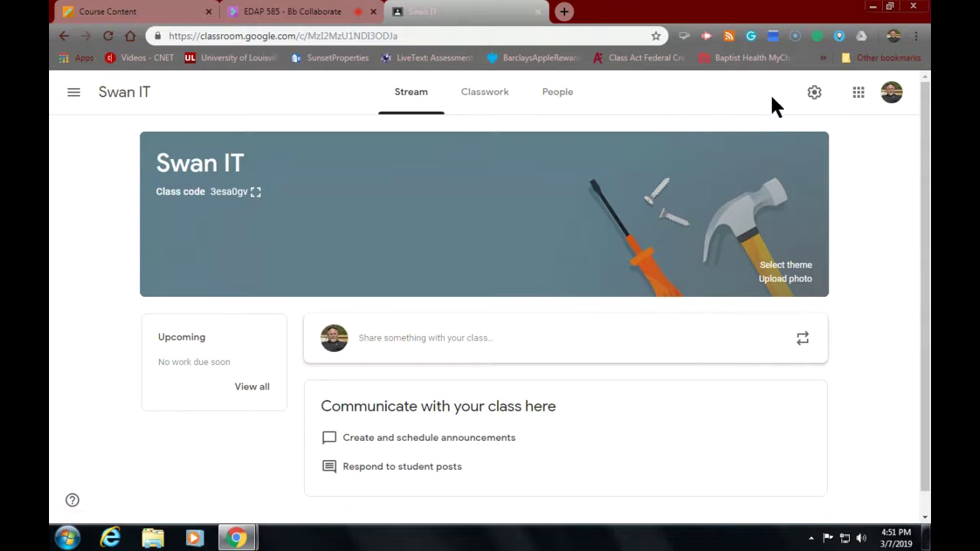
Step: Open Swan IT's class settings and expand the General section's Stream posting-permissions dropdown
click(812, 93)
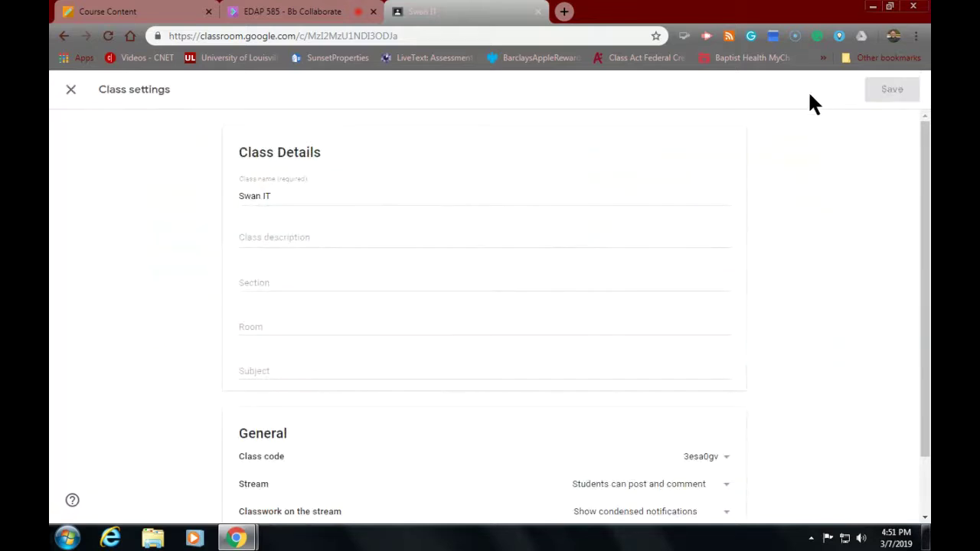
scroll(736, 160, down, 2)
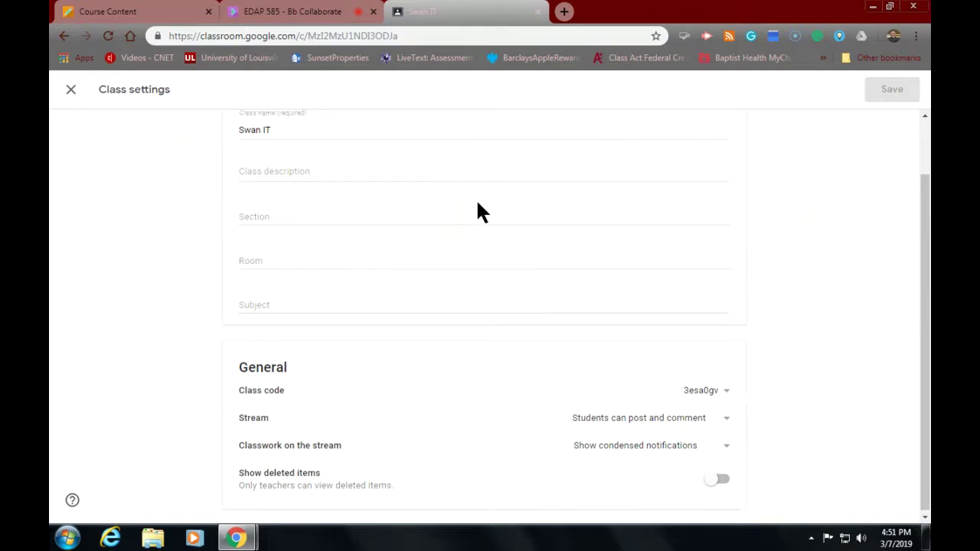
scroll(476, 201, up, 2)
scroll(478, 202, down, 2)
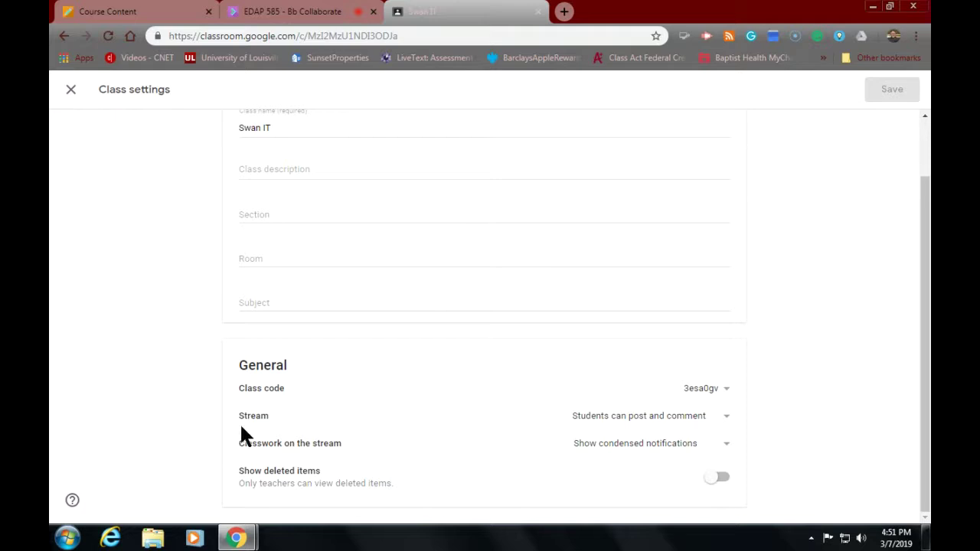
click(728, 422)
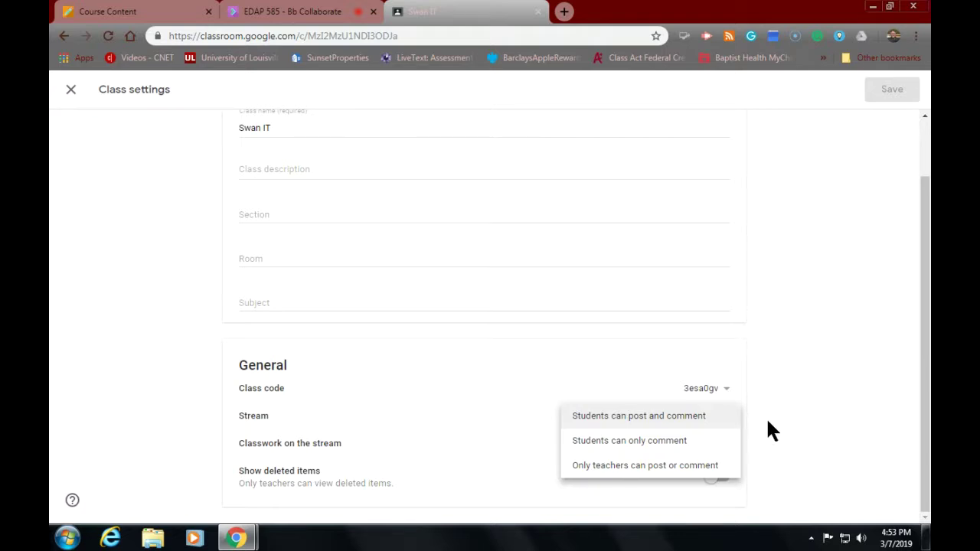
Step: Keep the stream set to 'Students can post and comment' and exit Class settings
click(671, 421)
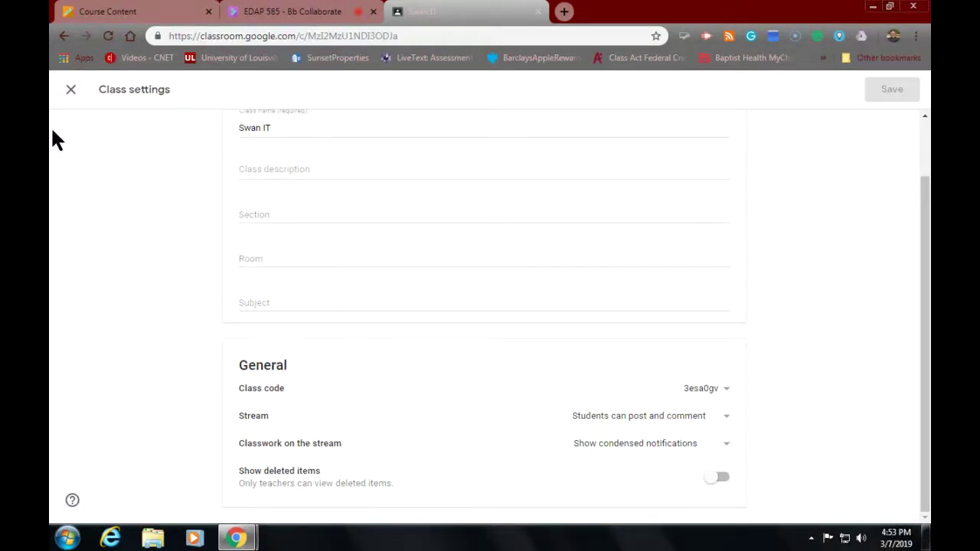
click(72, 88)
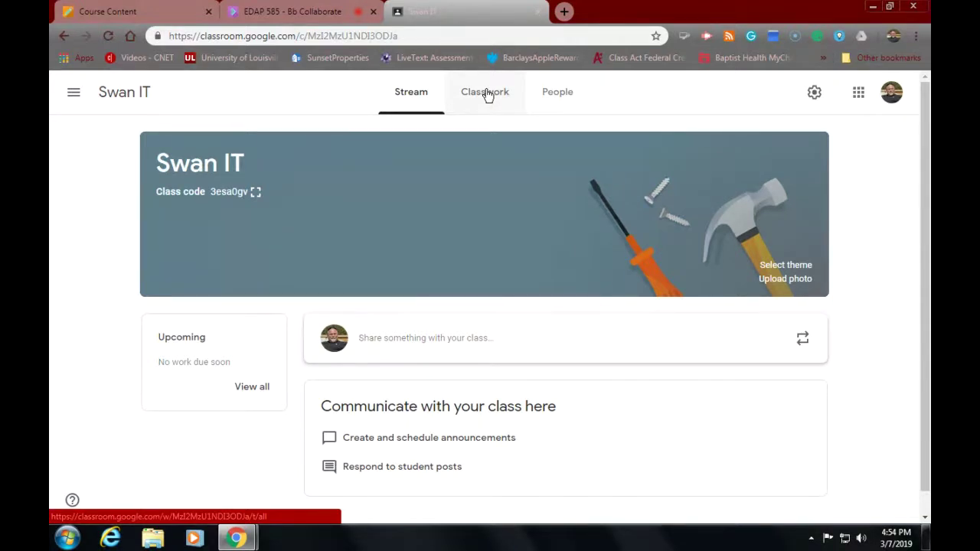
Step: On the Classwork page, review the Create menu's post types (Assignment, Quiz, Topic), then dismiss it
click(487, 93)
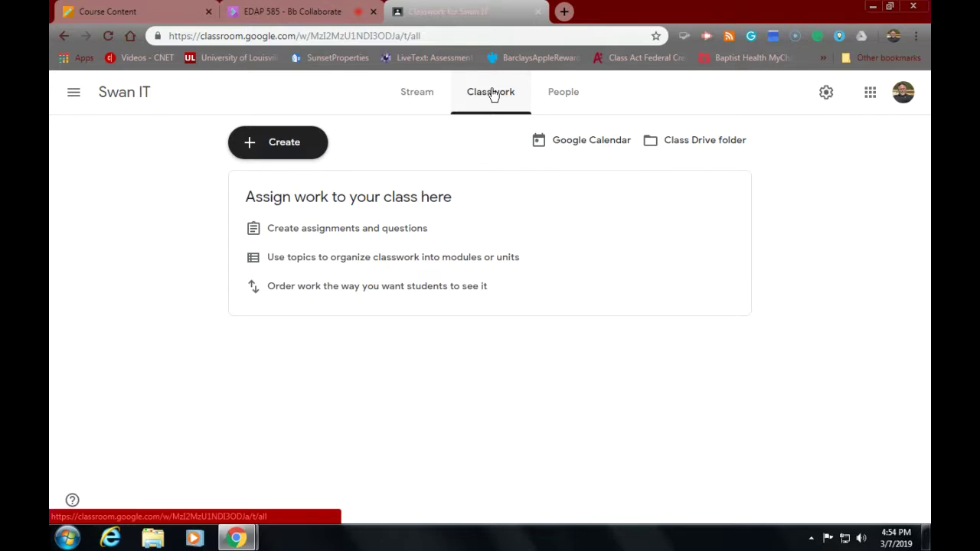
click(263, 145)
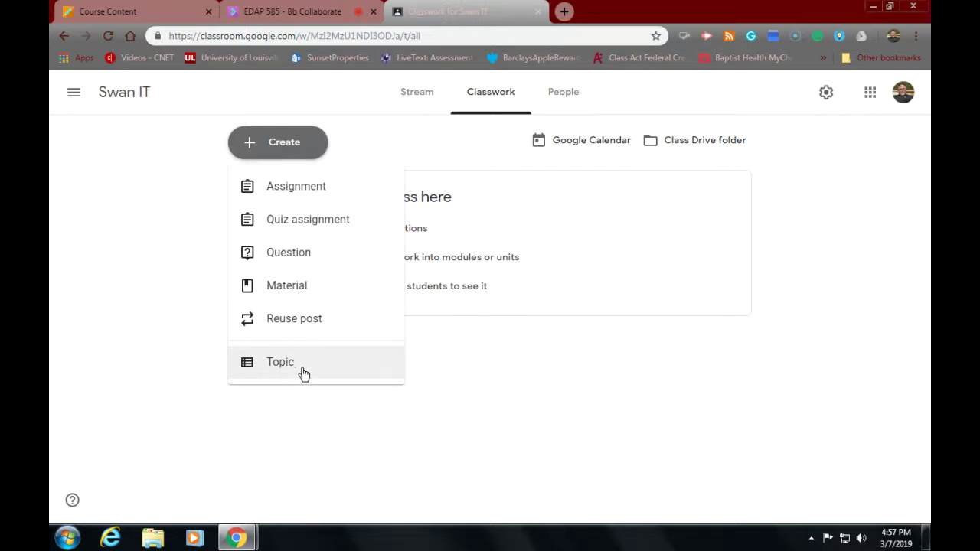
click(468, 389)
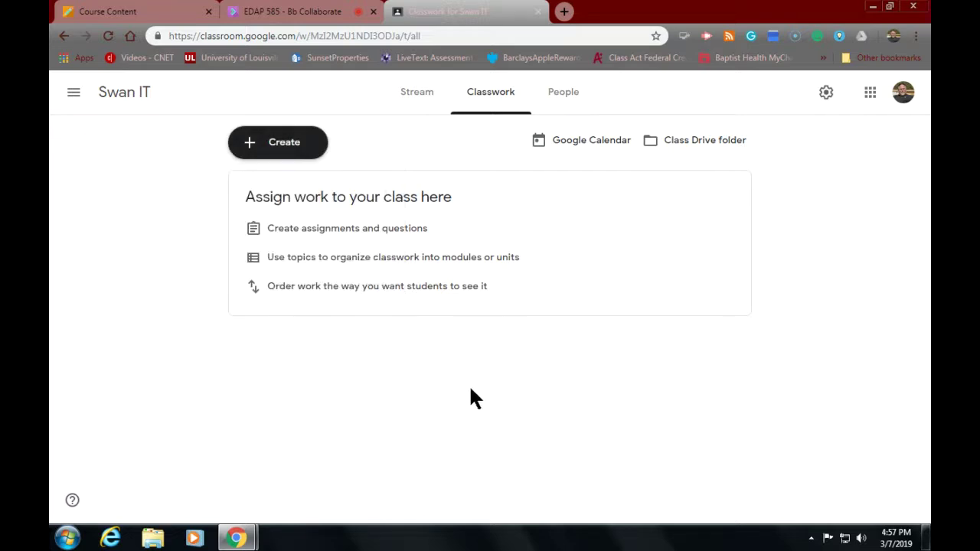
Step: Open the Swan IT 'Class Drive folder' in Google Drive from the Classwork page
click(693, 147)
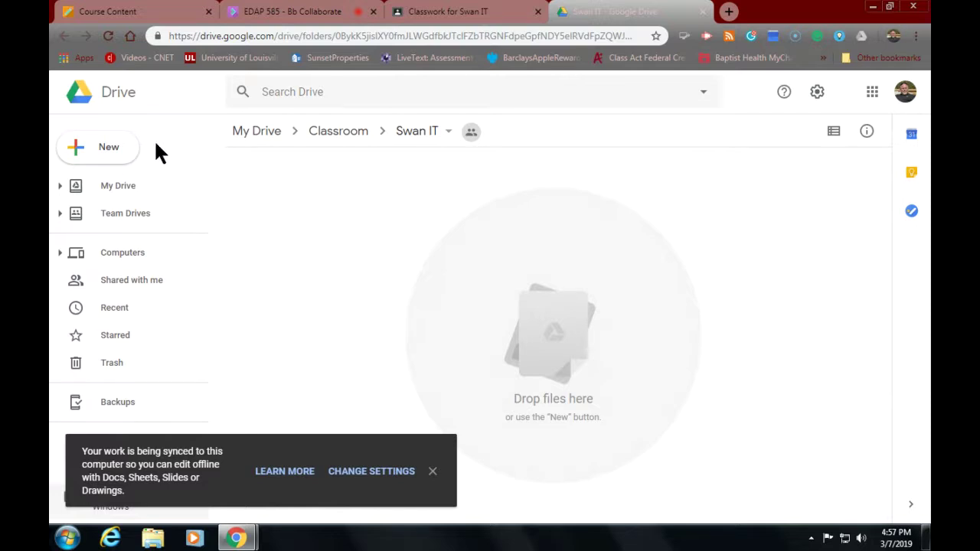
Step: Show the New > More submenu listing Forms, Drawings, My Maps, Sites, Jamboard and WeVideo
click(115, 152)
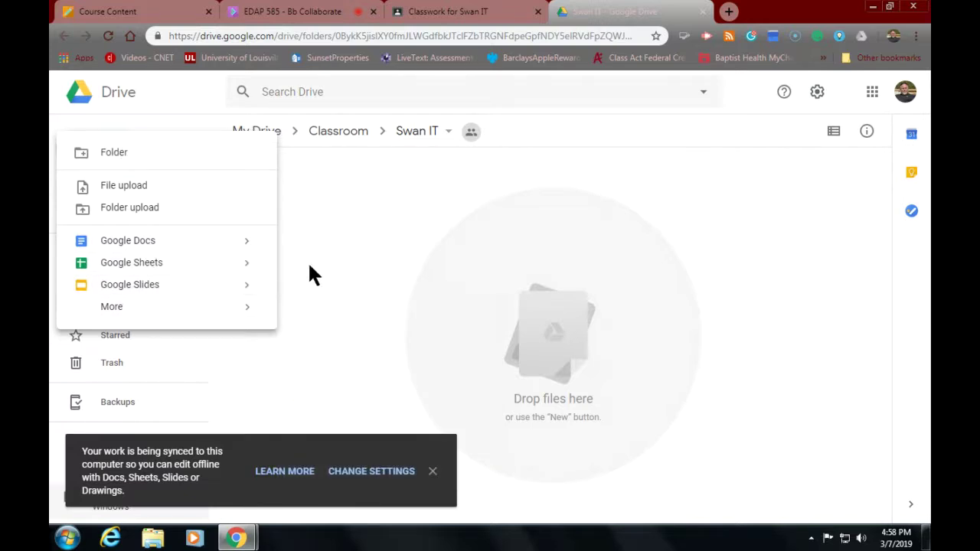
mouse_move(189, 269)
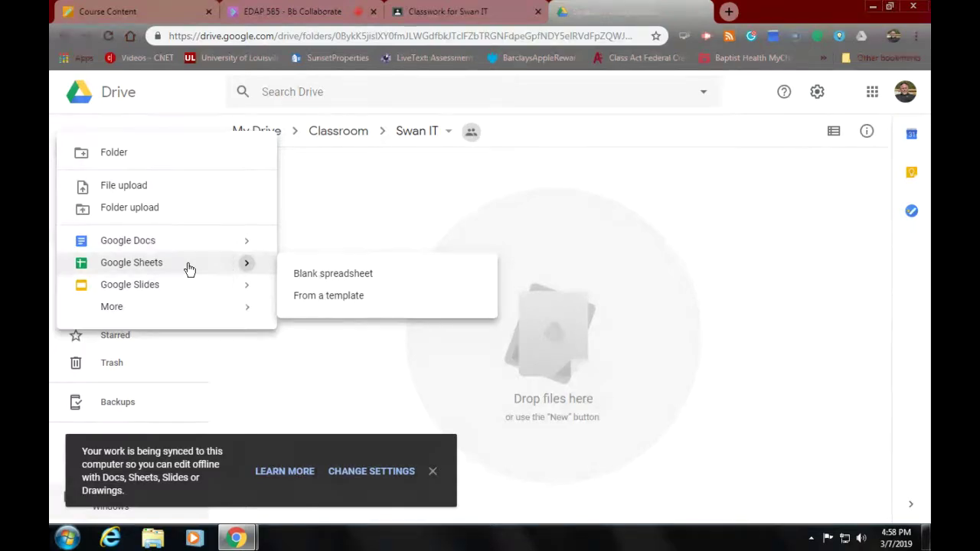
click(189, 266)
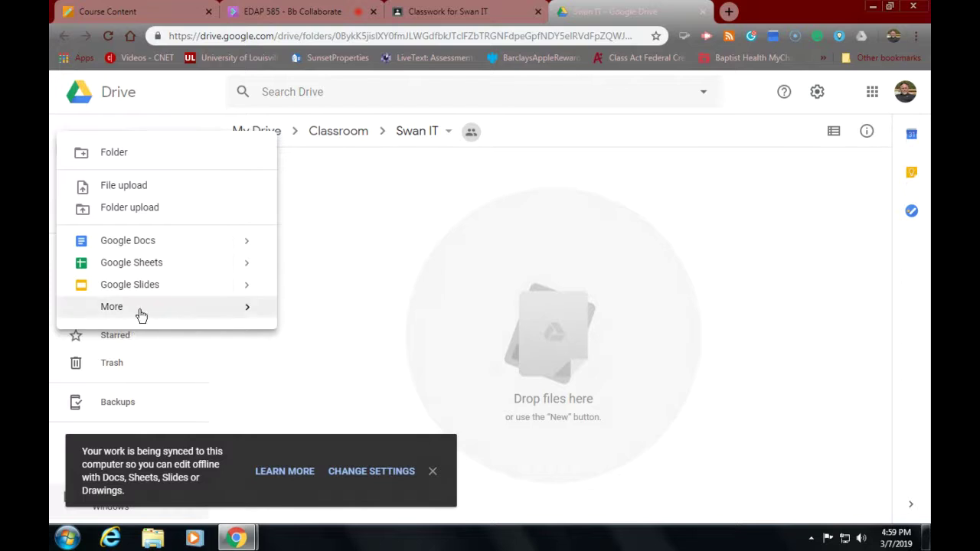
mouse_move(142, 314)
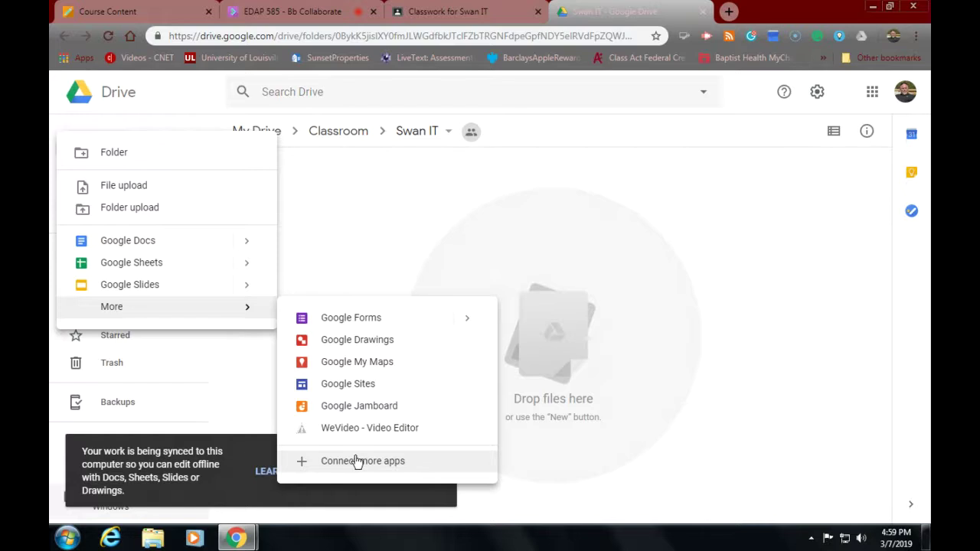
Step: Open the Swan IT class Google Calendar in its own tab, then return to Classwork
click(334, 247)
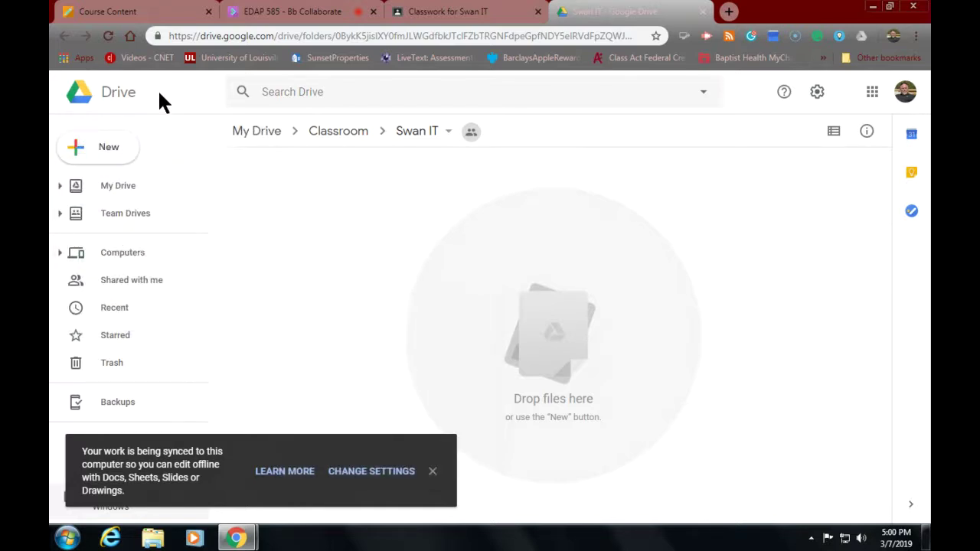
click(129, 14)
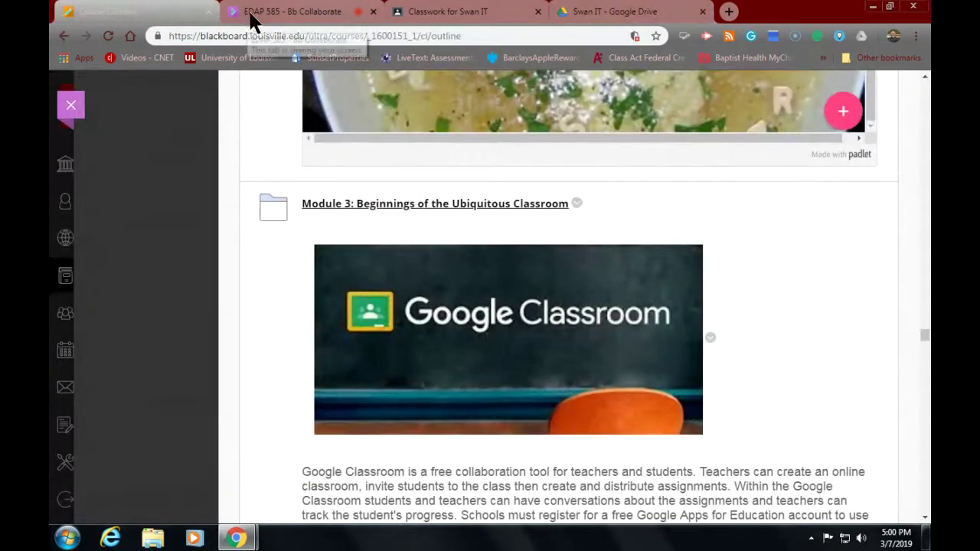
click(502, 12)
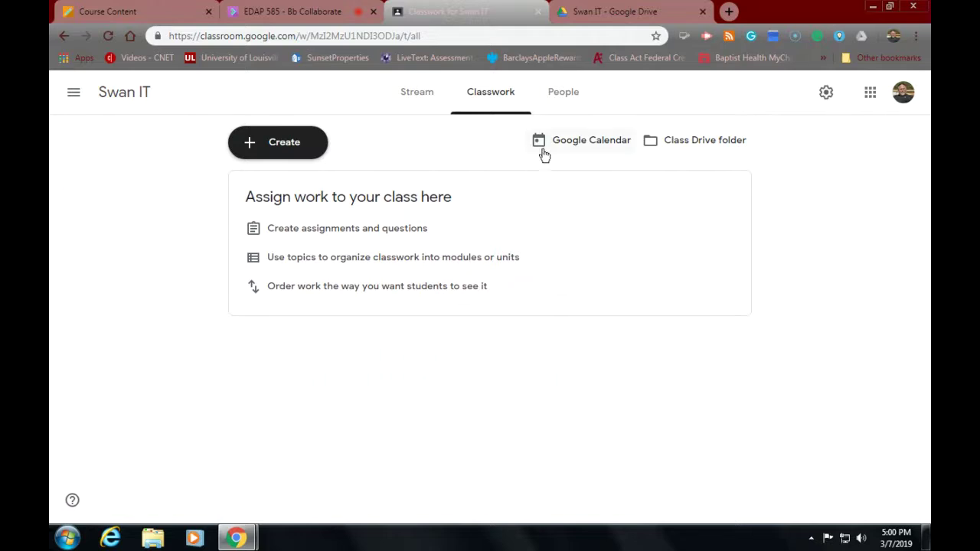
click(572, 140)
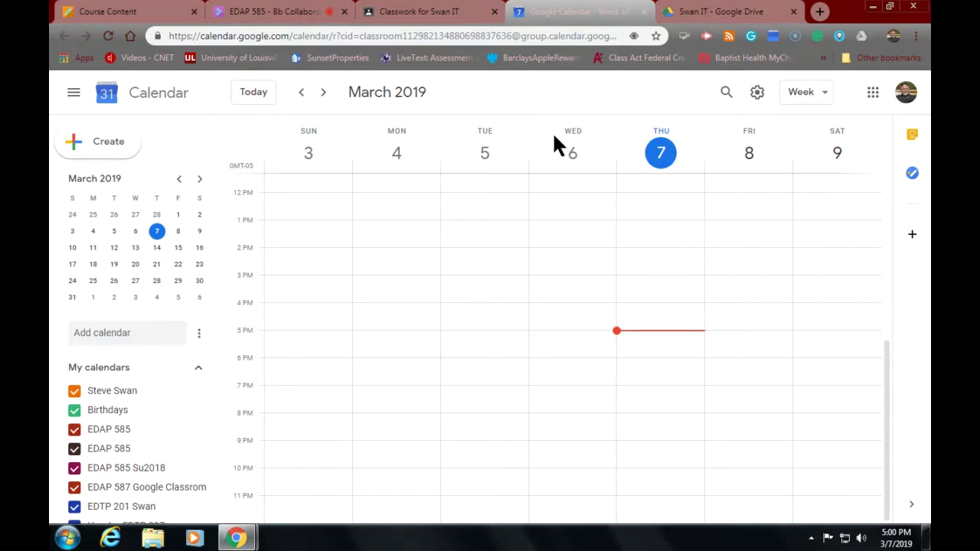
click(433, 16)
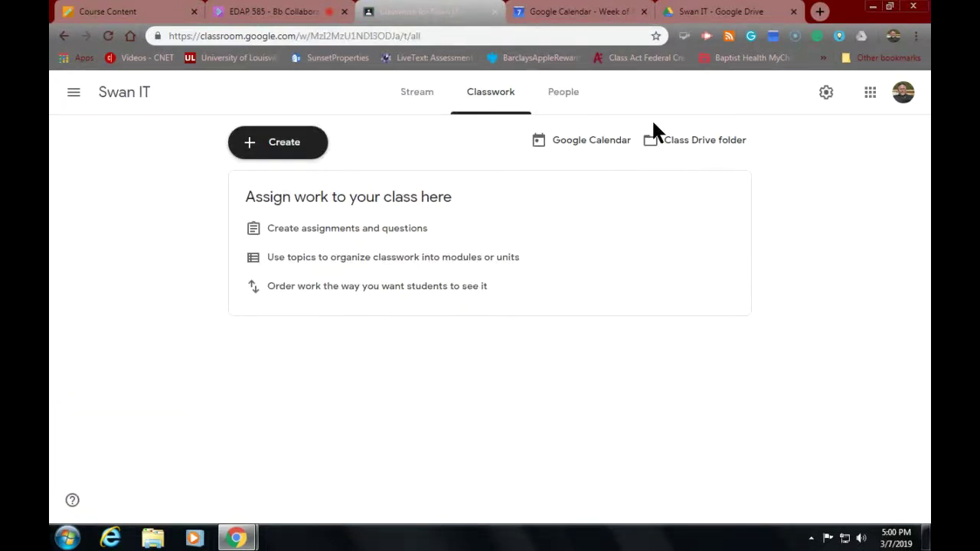
Step: Display the Google apps launcher (Drive, Calendar, Gmail, Translate) over the Swan IT Classwork page
click(872, 97)
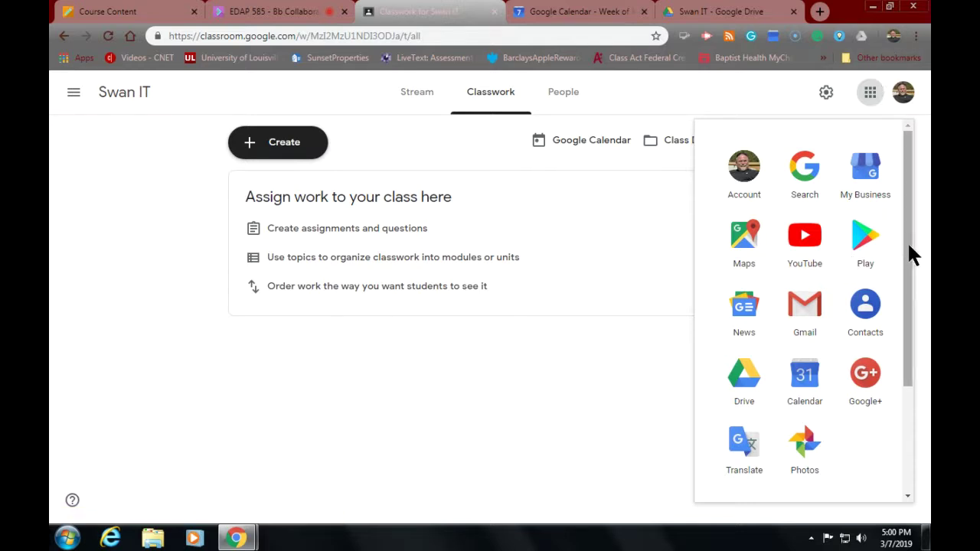
Step: Browse all Google apps under More, including Earth and Jamboard, attempting to drag Earth upward
drag(907, 256, 911, 252)
drag(910, 356, 895, 482)
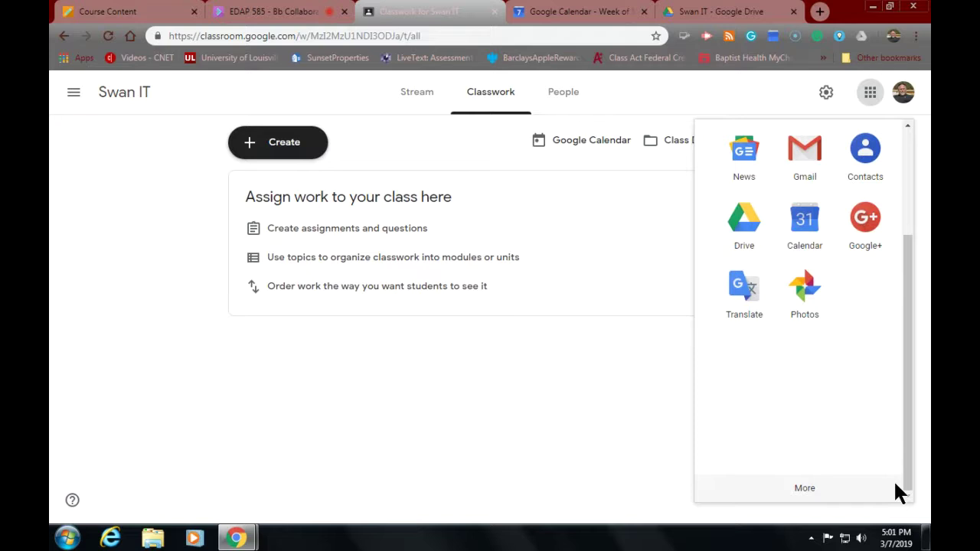
click(803, 494)
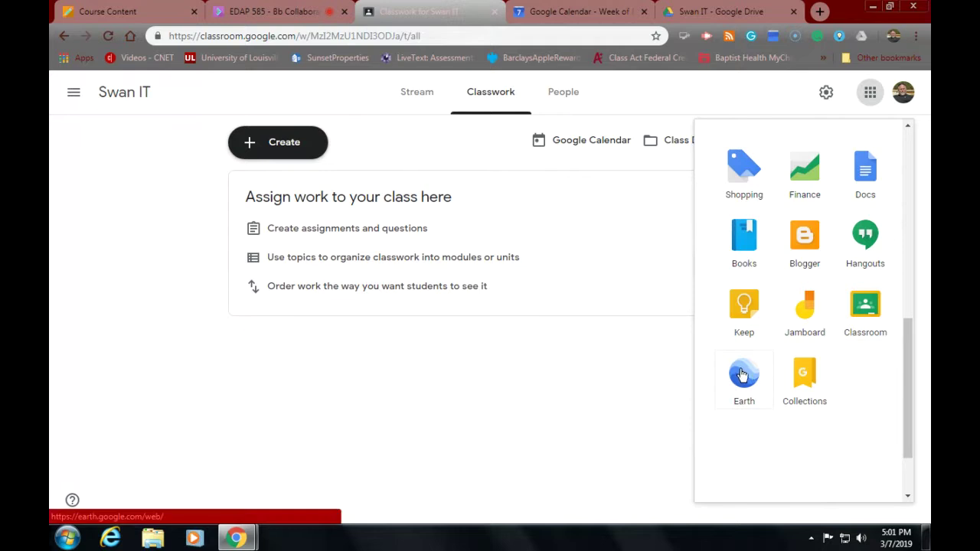
drag(744, 375, 736, 94)
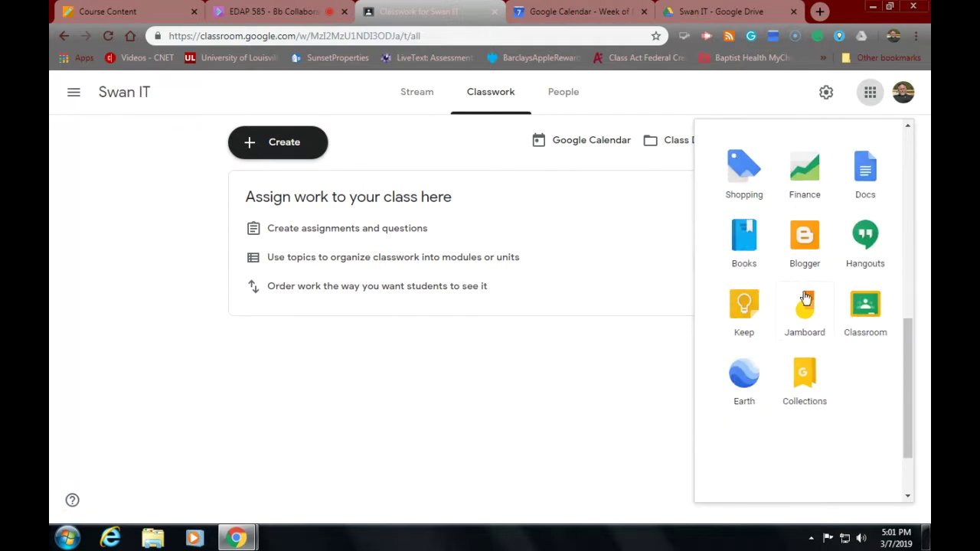
drag(754, 389, 687, 101)
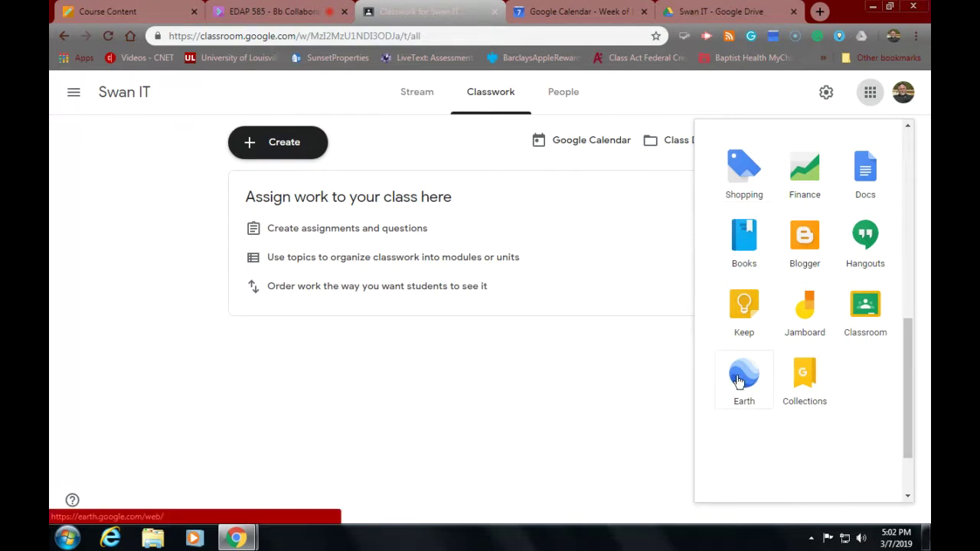
drag(761, 388, 820, 61)
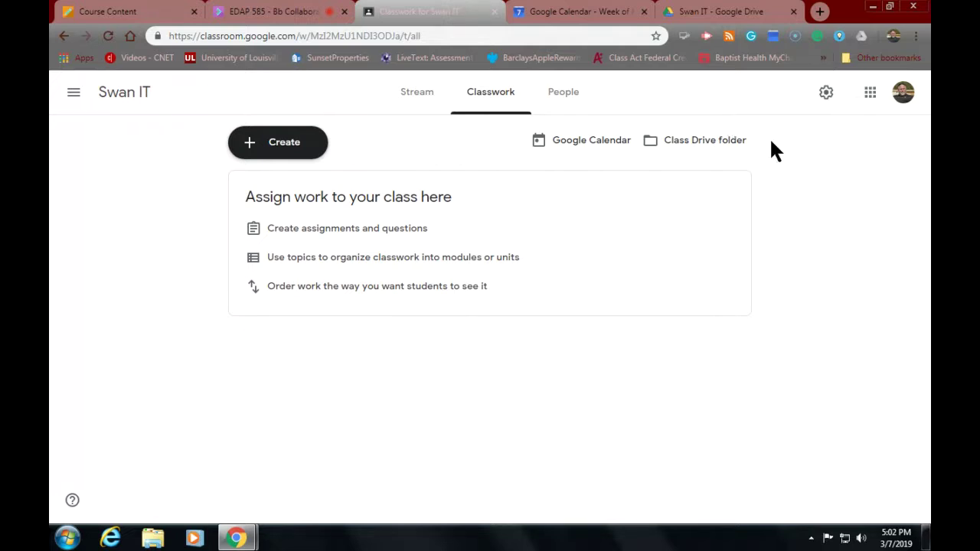
Step: Drag the Earth icon from More up beside Account and Search, then close the launcher
click(864, 92)
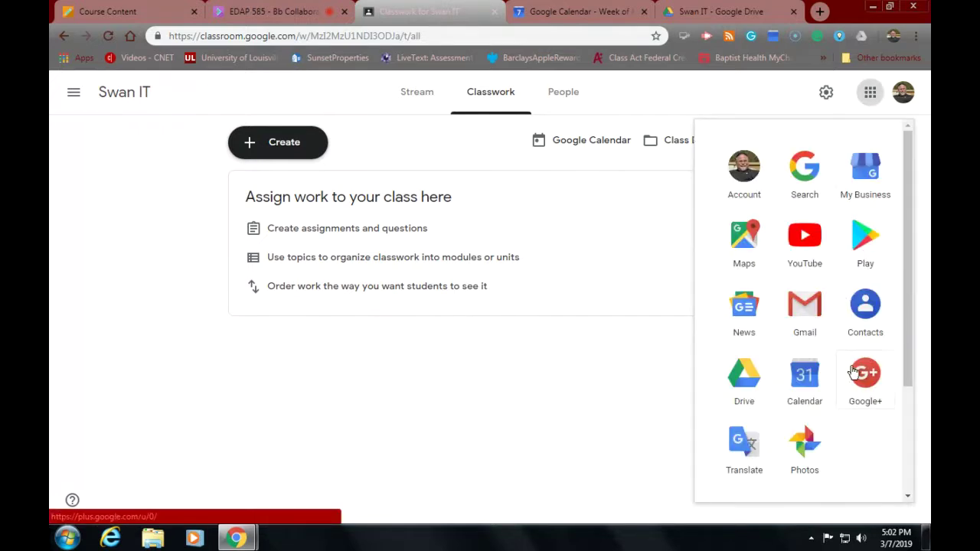
scroll(853, 371, down, 5)
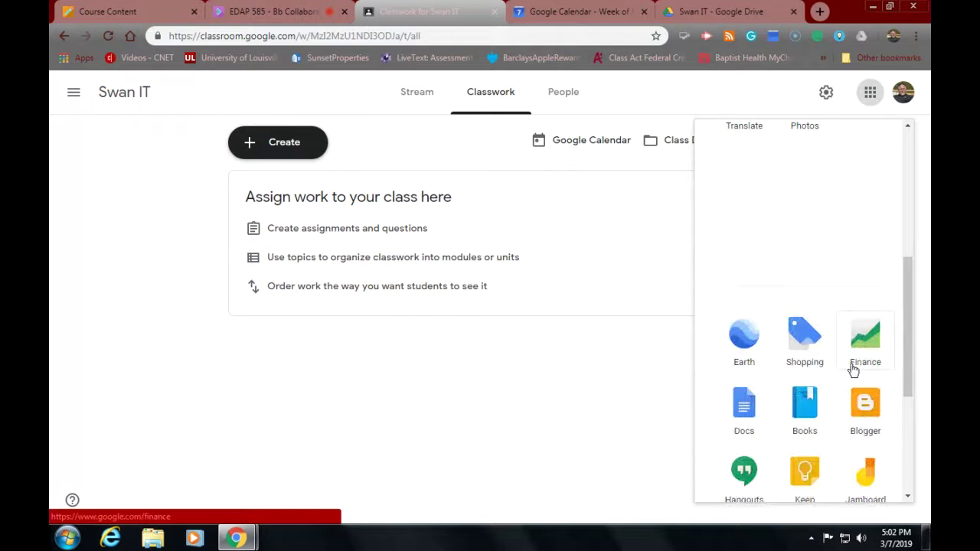
scroll(852, 369, up, 2)
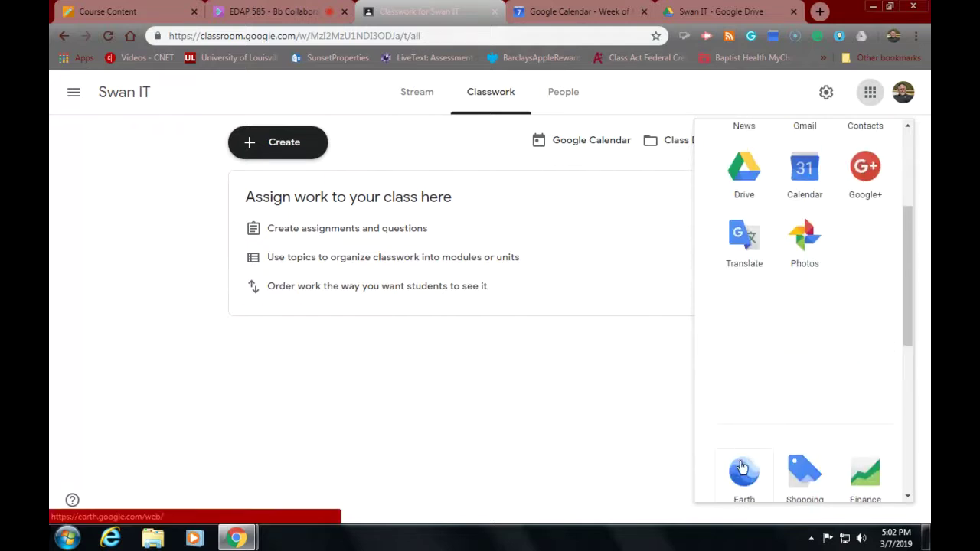
drag(741, 468, 735, 310)
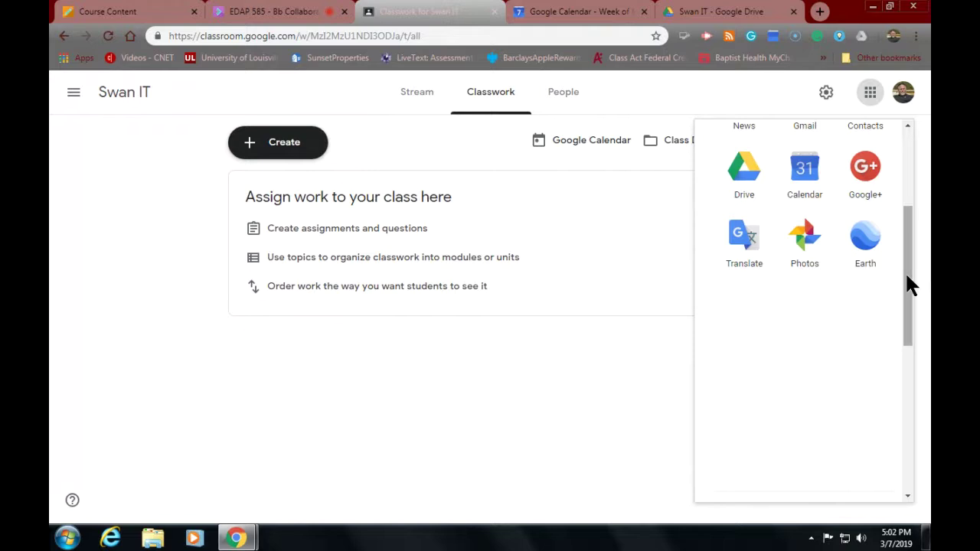
drag(907, 272, 909, 206)
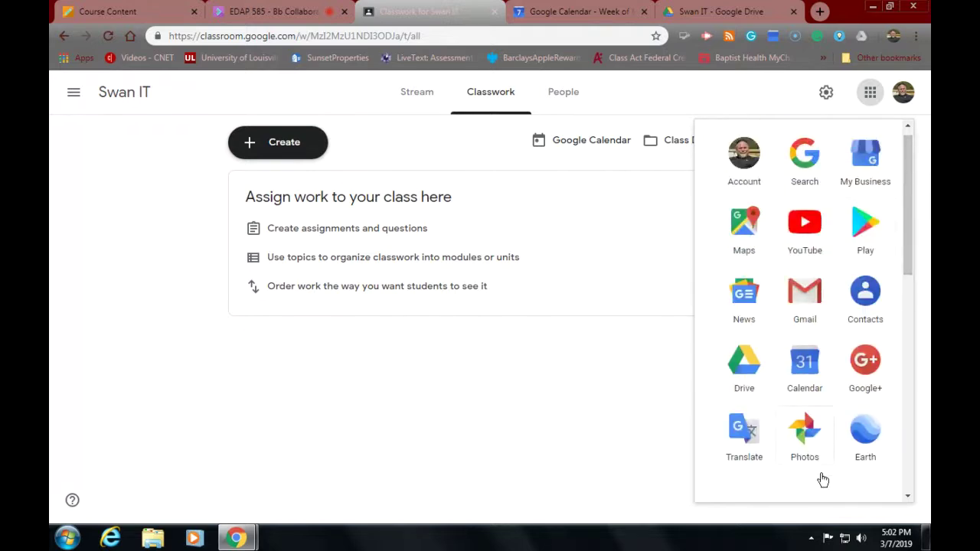
drag(864, 434, 864, 138)
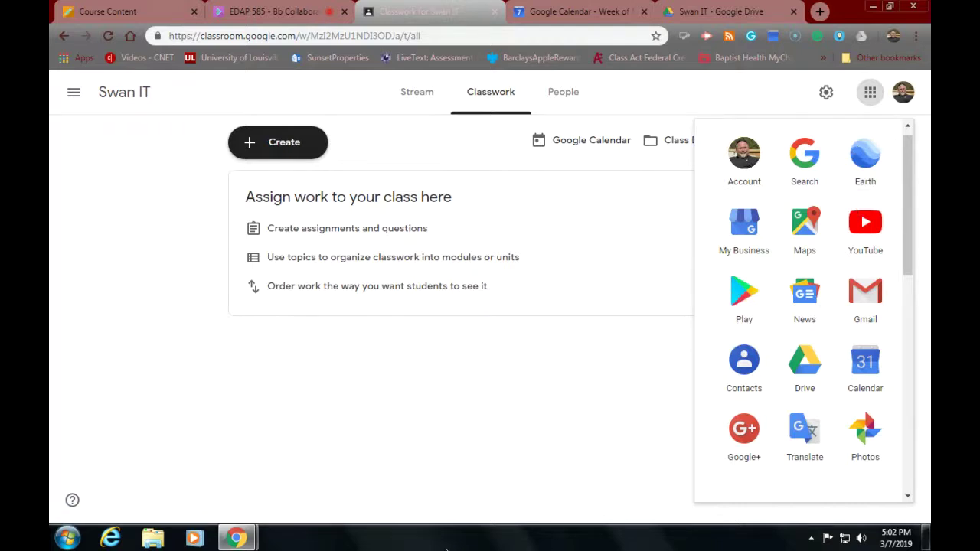
click(730, 96)
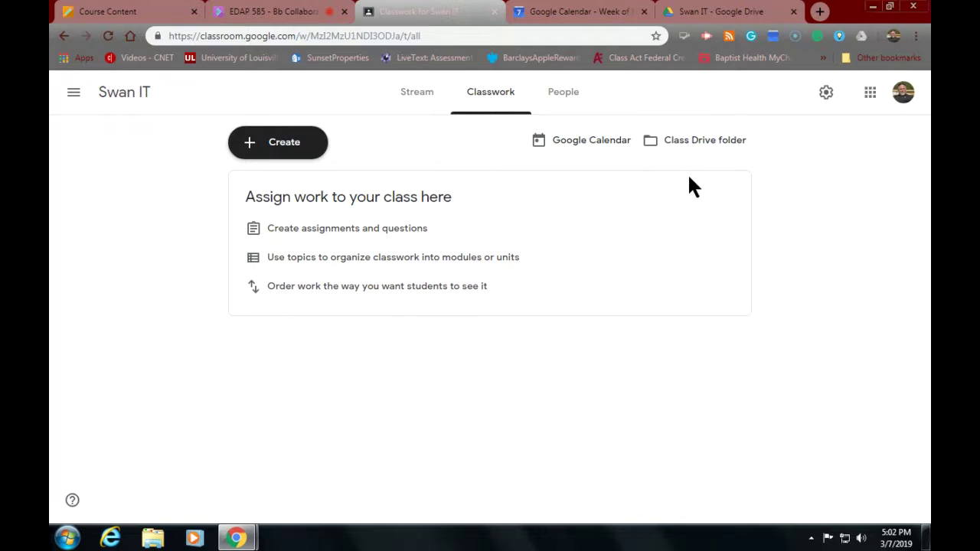
Step: Switch back and forth between the Collaborate session and the My Drive tab
click(279, 12)
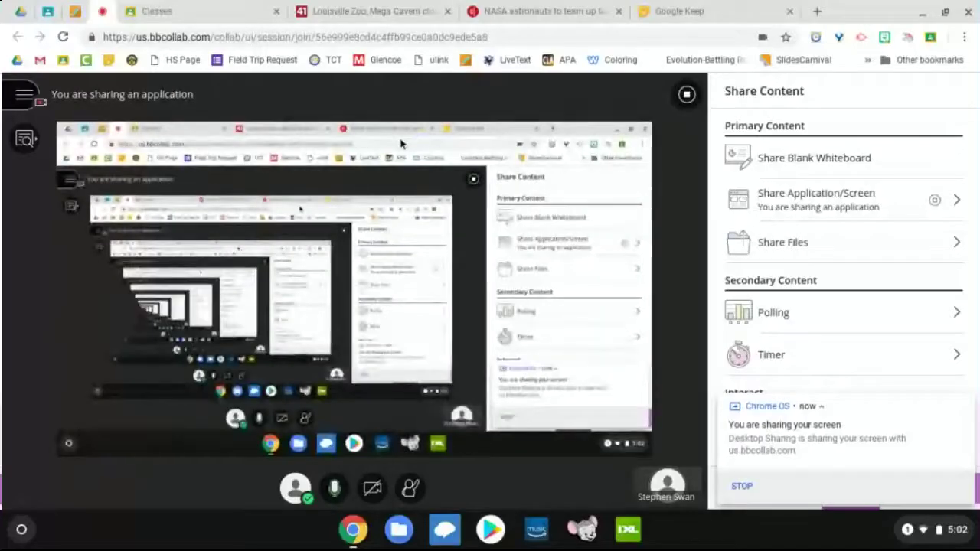
click(19, 11)
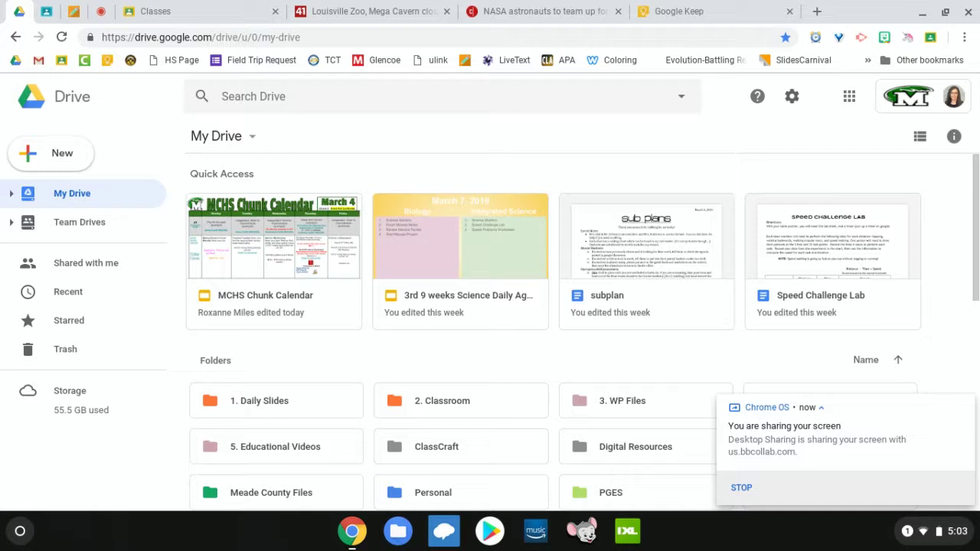
click(102, 9)
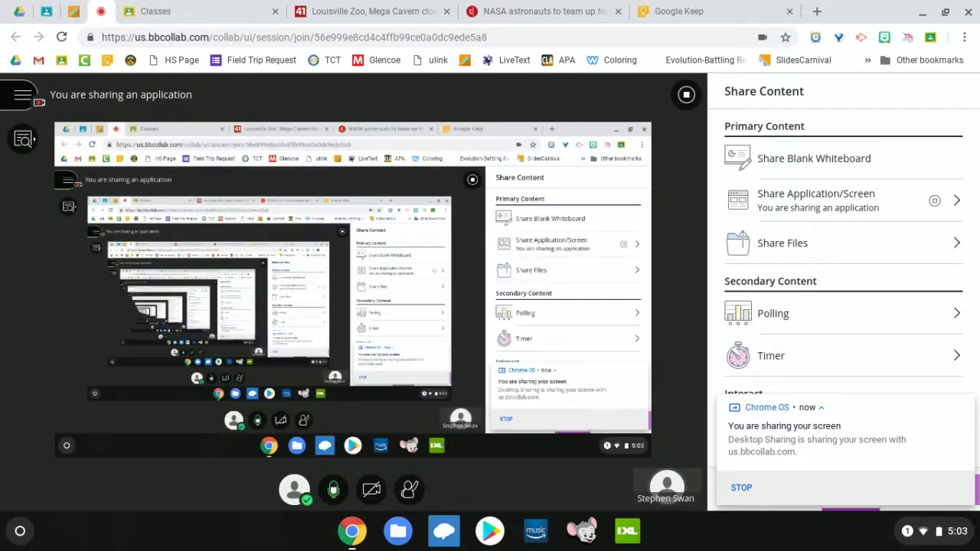
click(17, 11)
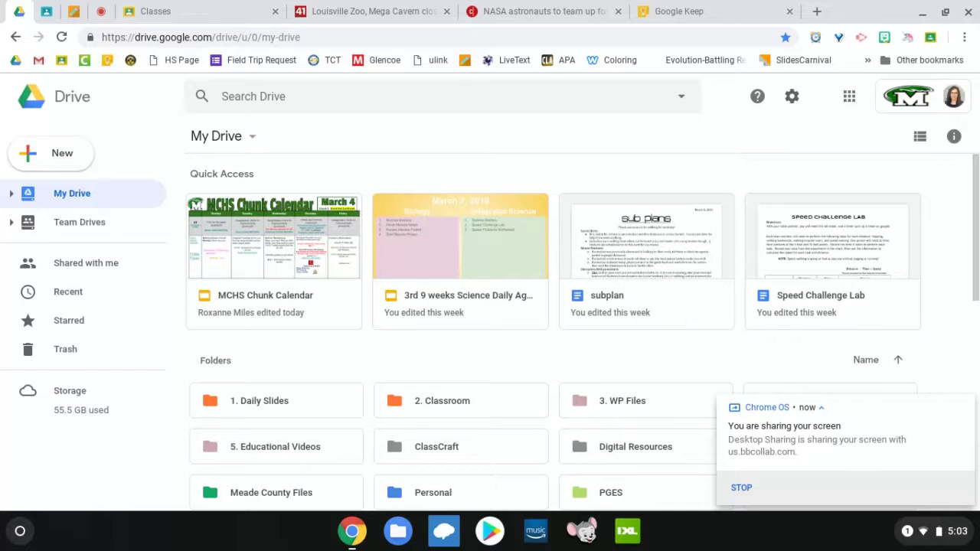
click(101, 11)
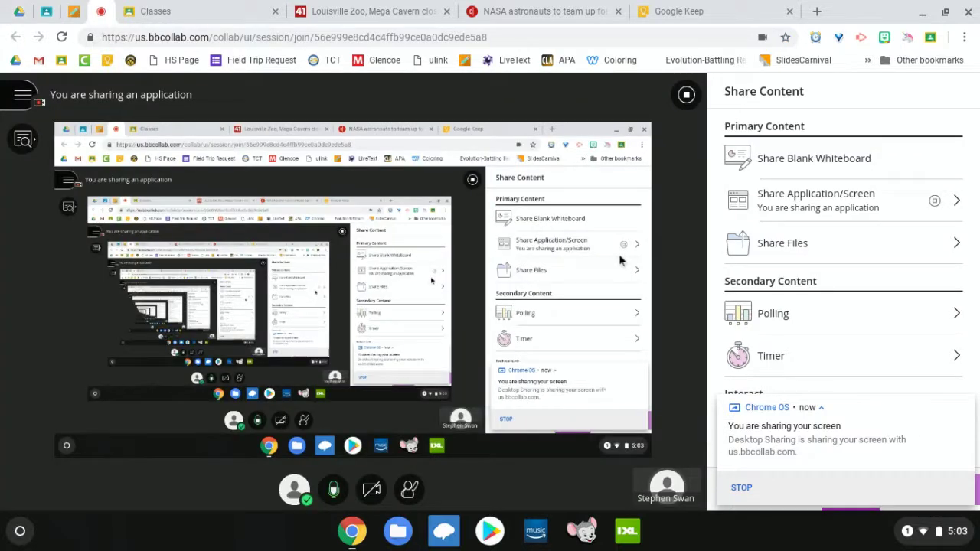
Step: Share the Entire Screen through Share Application/Screen in Blackboard Collaborate
click(817, 203)
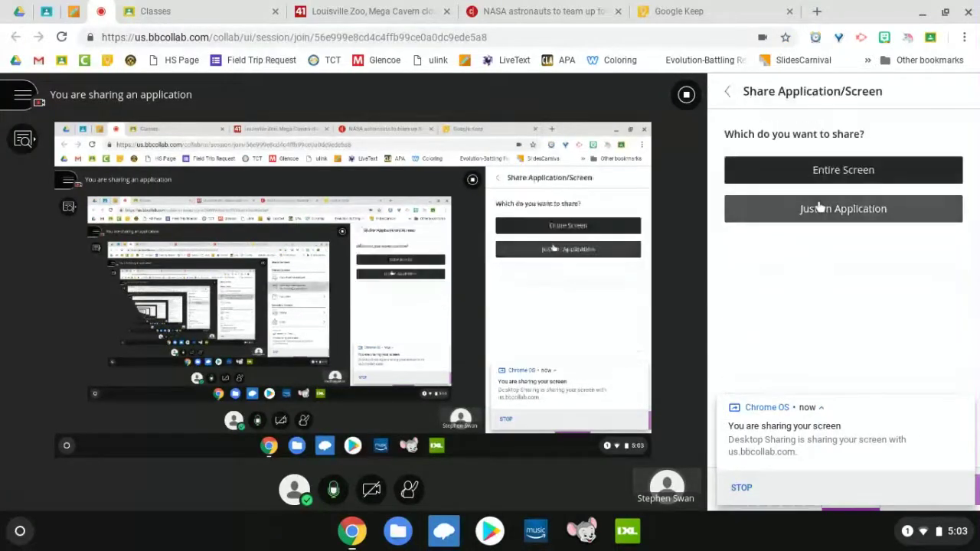
click(840, 173)
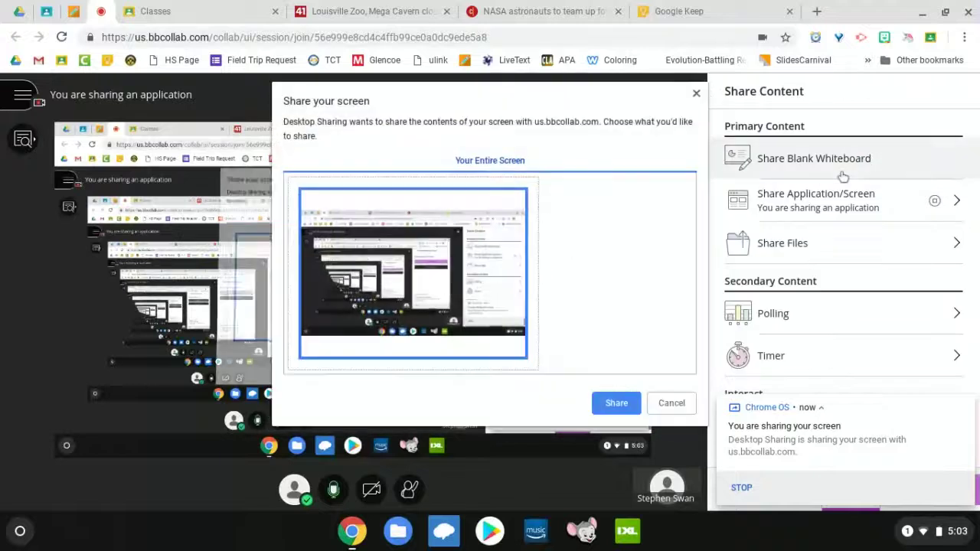
click(616, 404)
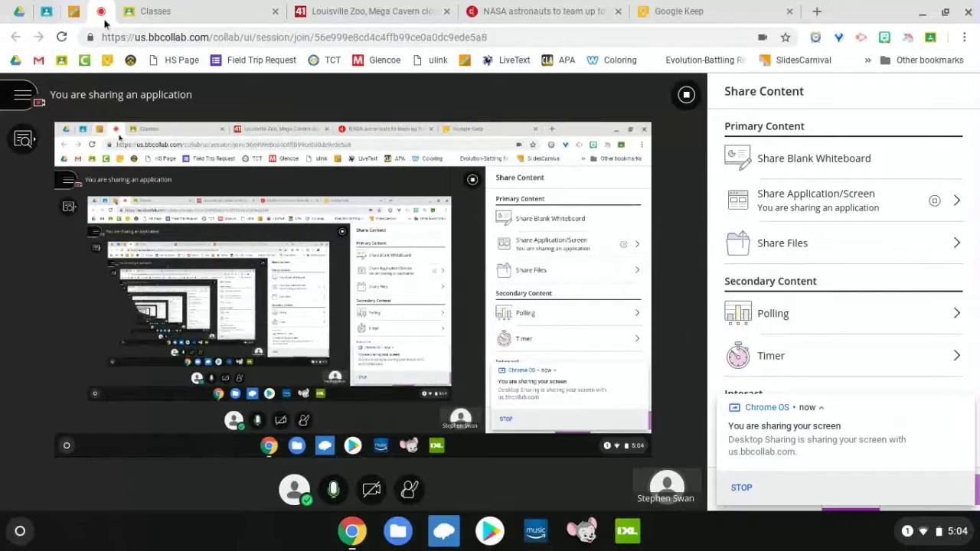
Step: Bring up the Classroom class list showing Swan IT, then switch to the My Drive tab
click(182, 10)
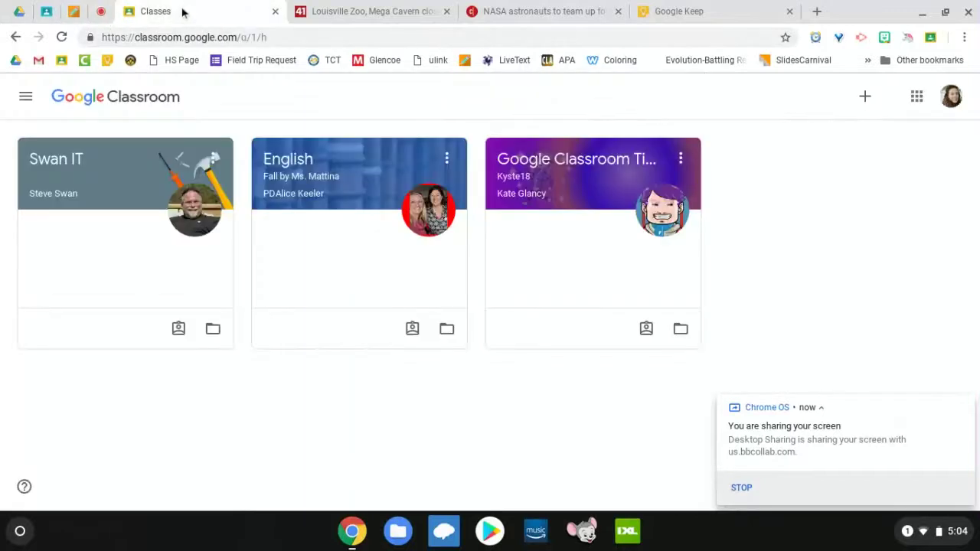
click(19, 11)
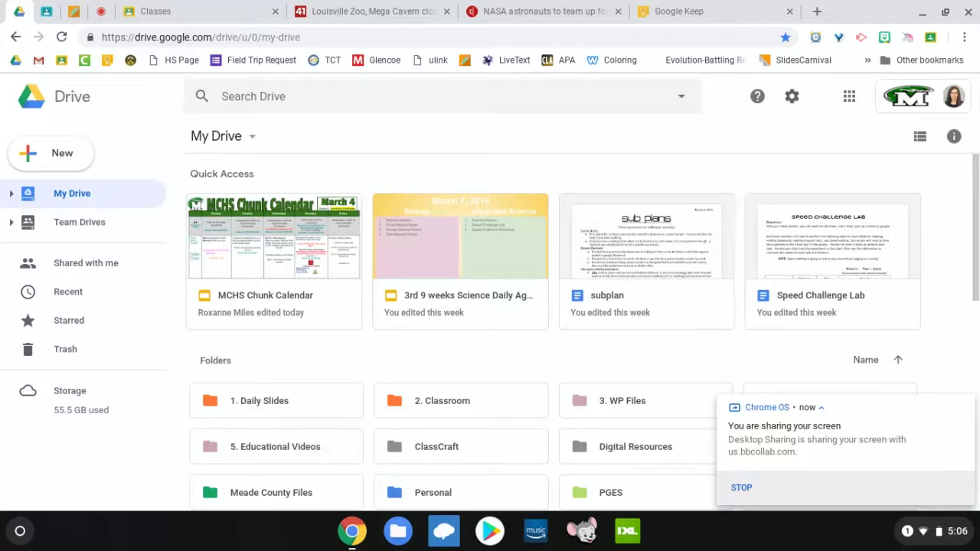
scroll(380, 396, down, 3)
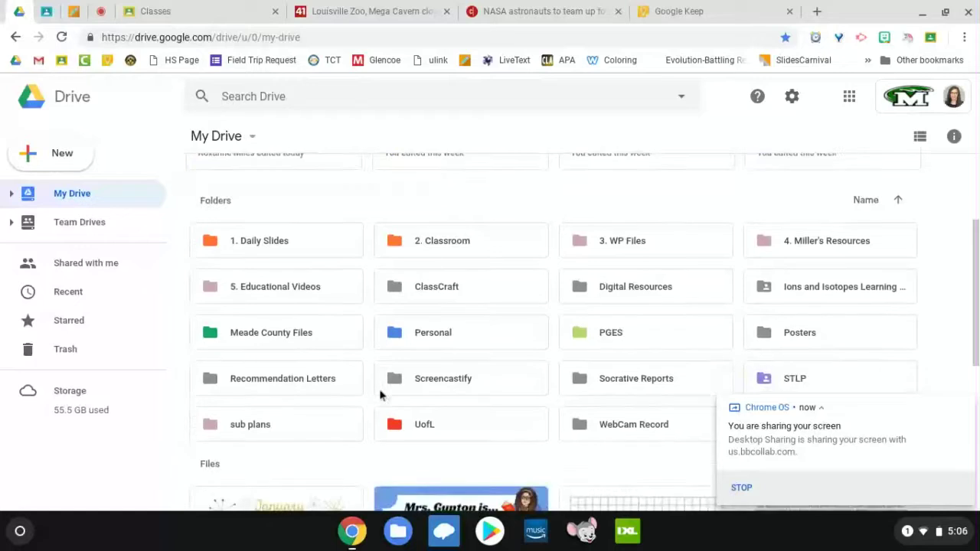
scroll(380, 395, down, 1)
scroll(381, 396, down, 1)
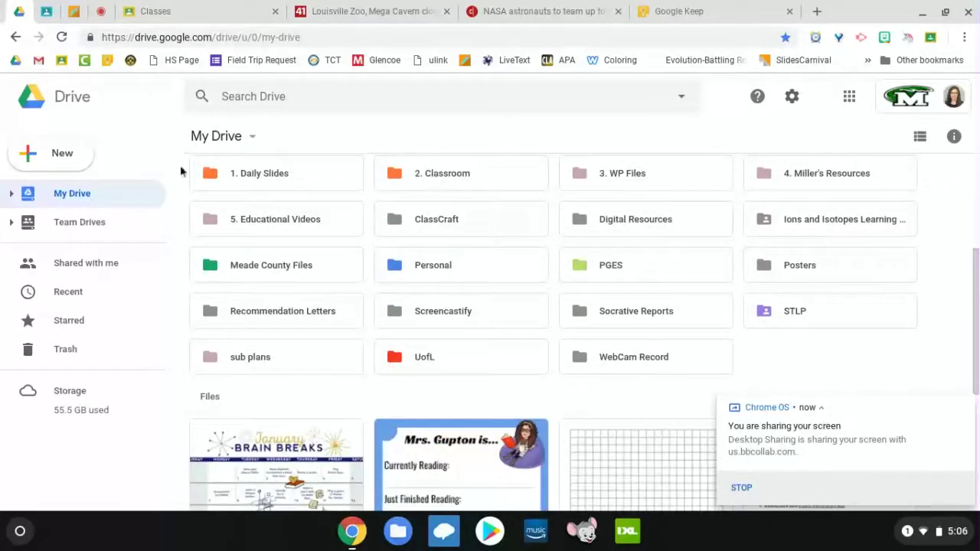
scroll(267, 179, up, 1)
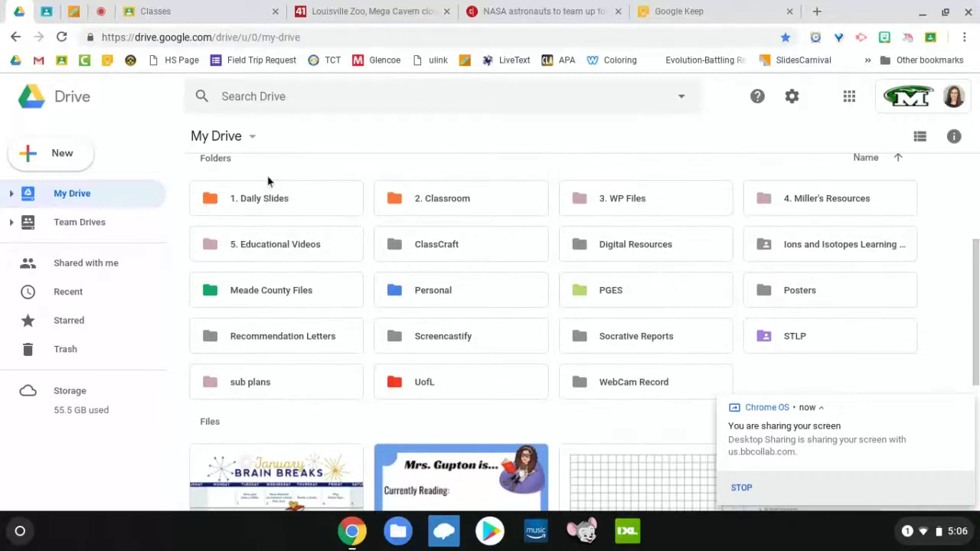
scroll(268, 180, down, 1)
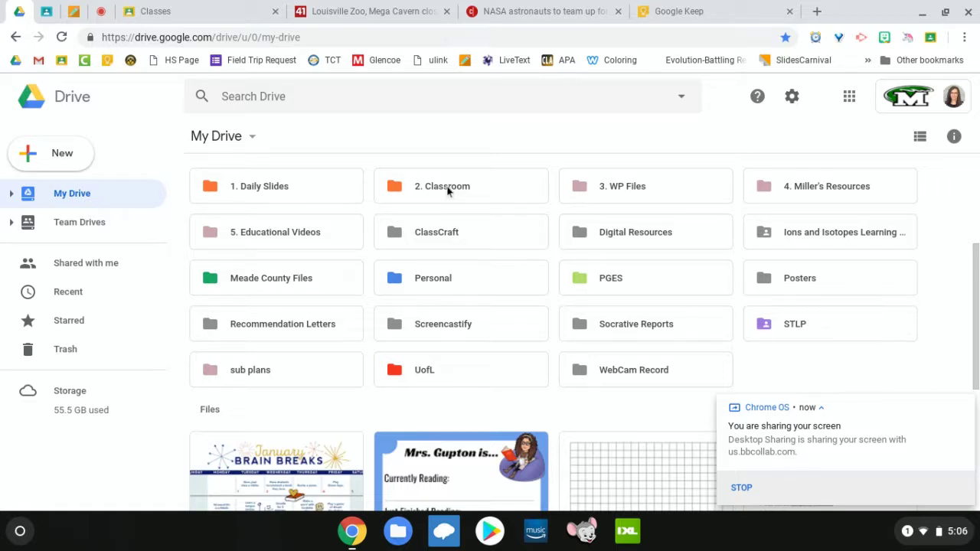
scroll(570, 332, down, 4)
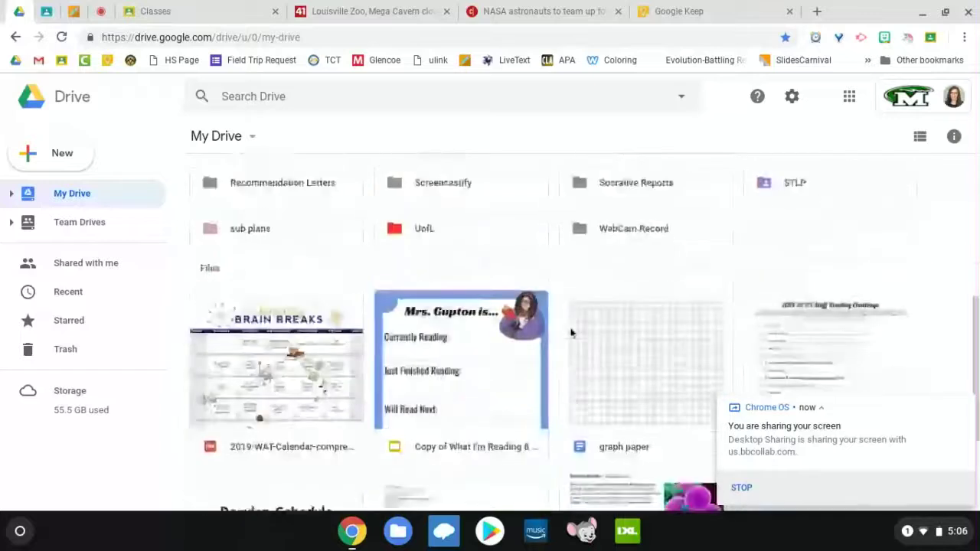
scroll(571, 332, down, 1)
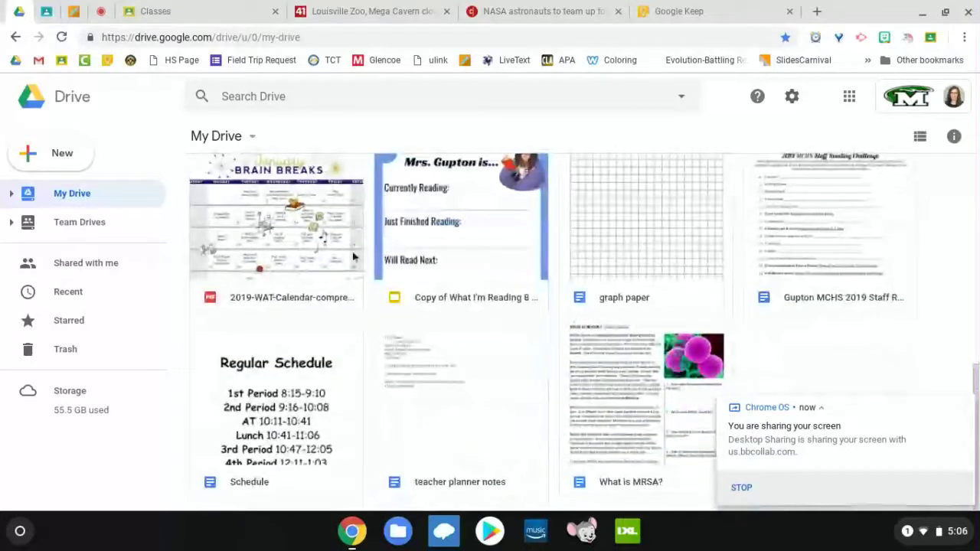
scroll(550, 317, up, 4)
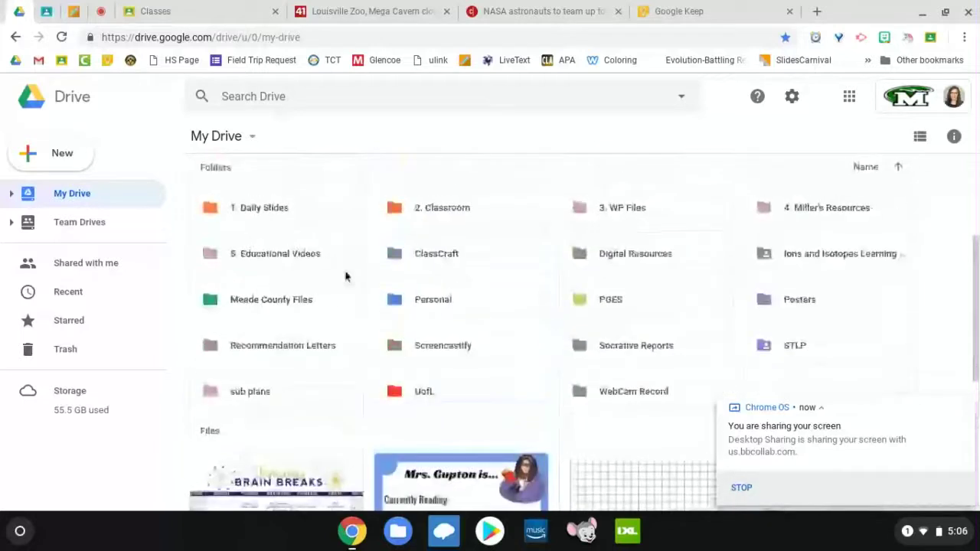
Step: Drill into Meade County Files > MCHS_PLC_docs > Science > Biology and scroll through its unit folders
double_click(289, 301)
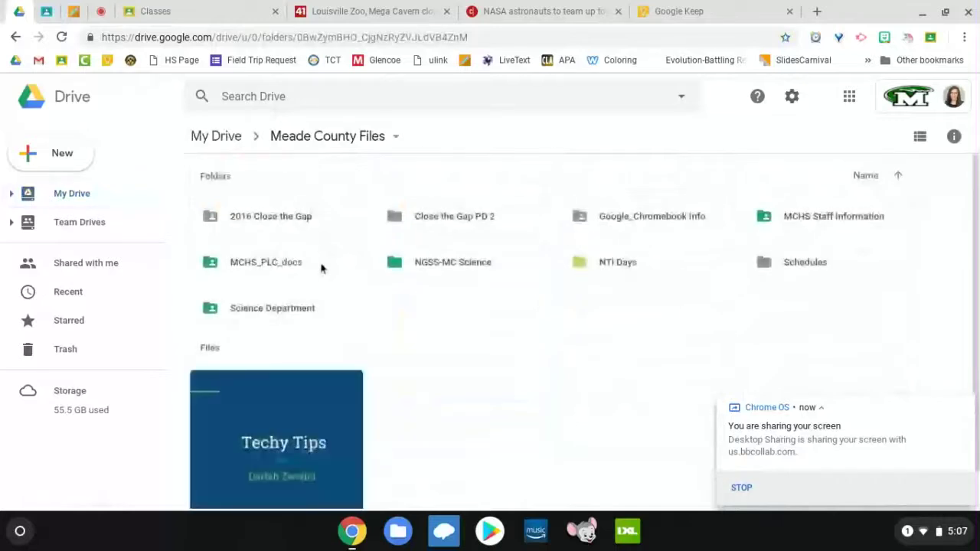
double_click(324, 270)
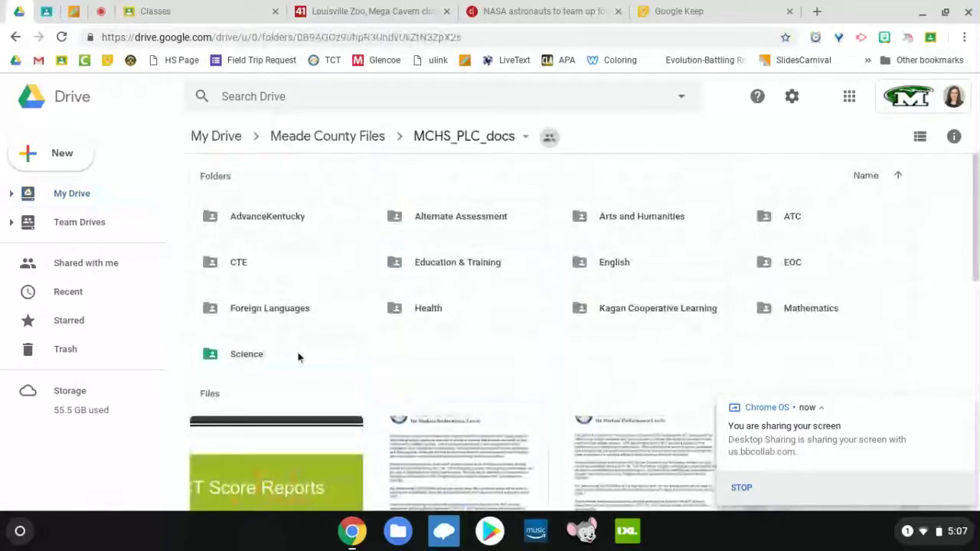
double_click(299, 357)
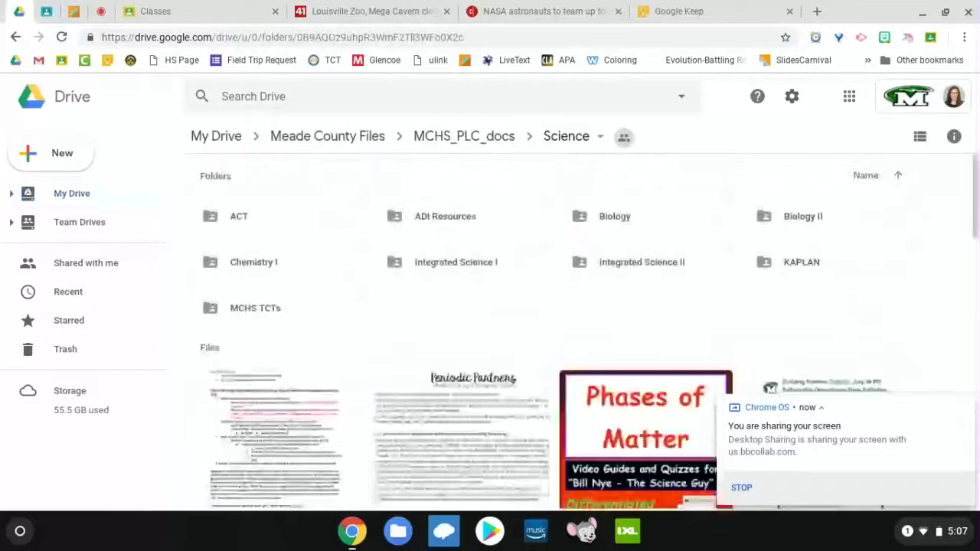
double_click(620, 221)
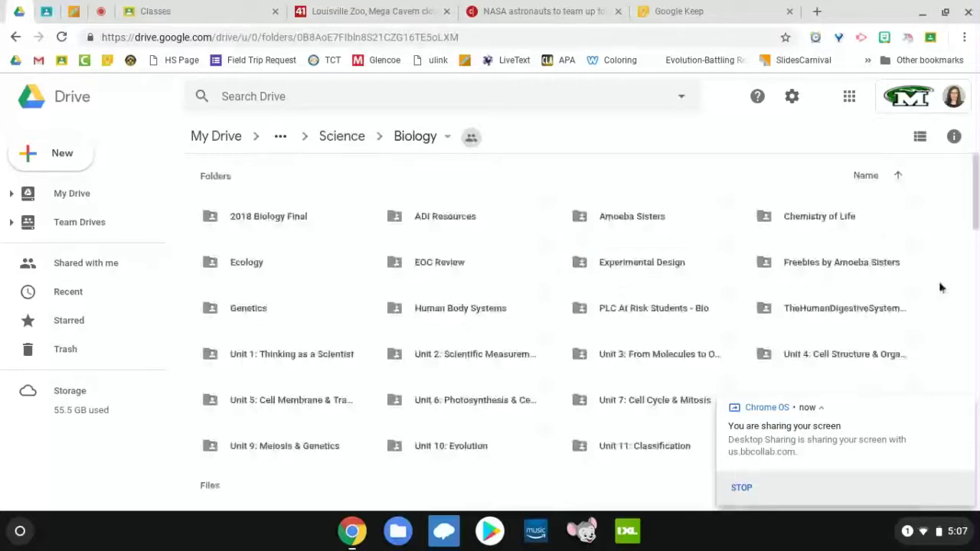
scroll(940, 287, down, 1)
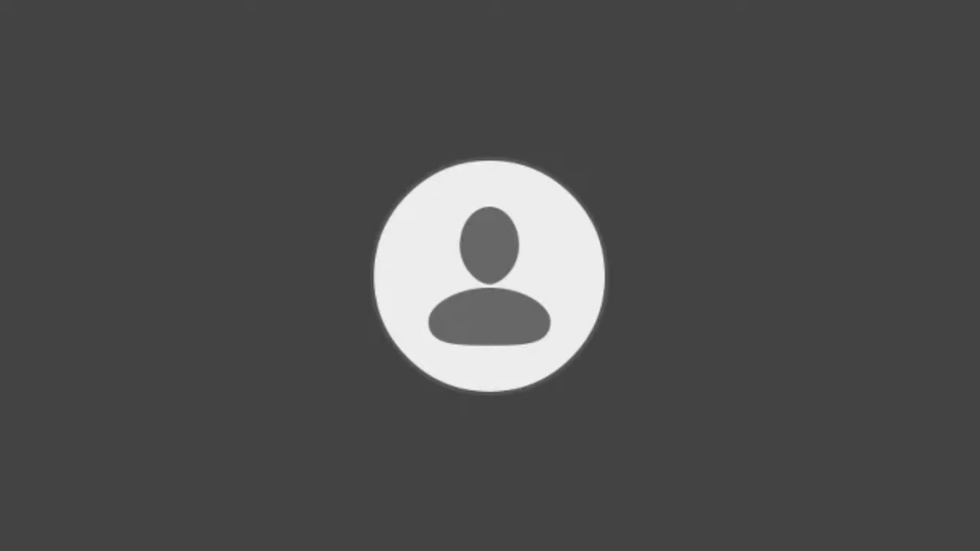
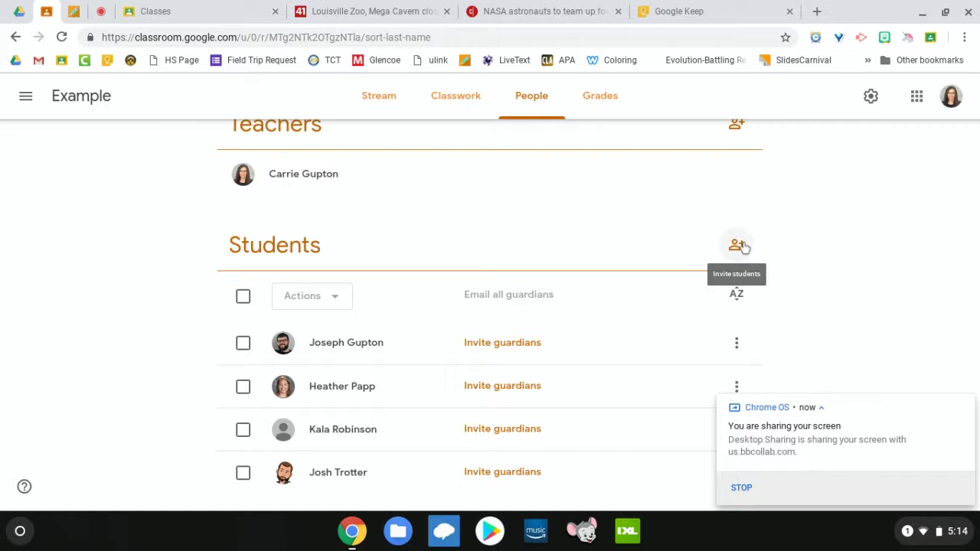
Step: Open the Invite students dialog beside the Students heading on the Example class People page
click(737, 245)
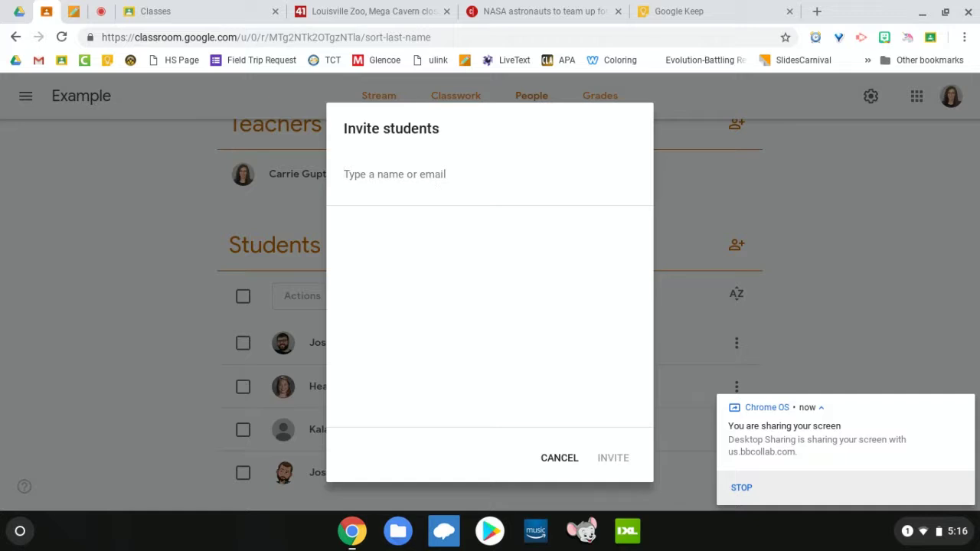
Step: Search for the student by name, select the matching result, and send the invitation
text(kas)
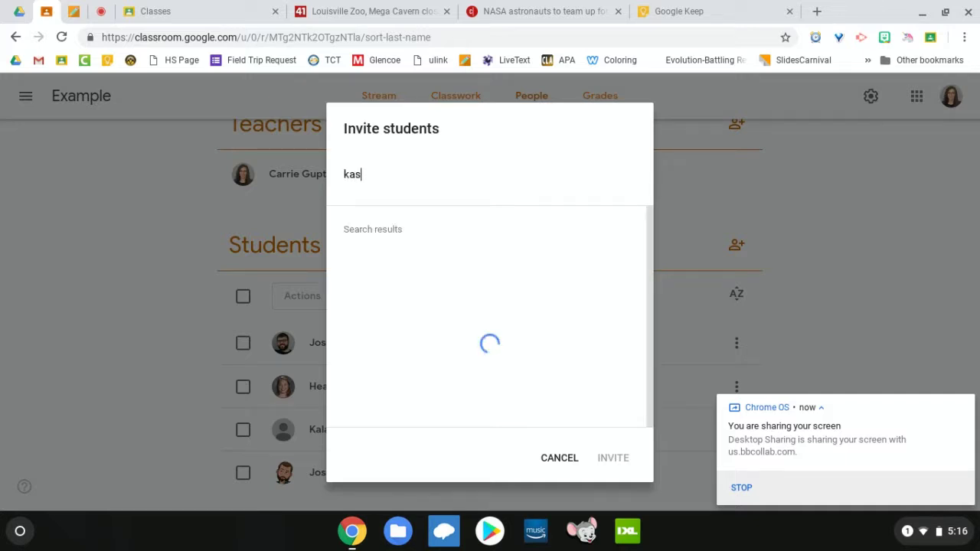
text(i.)
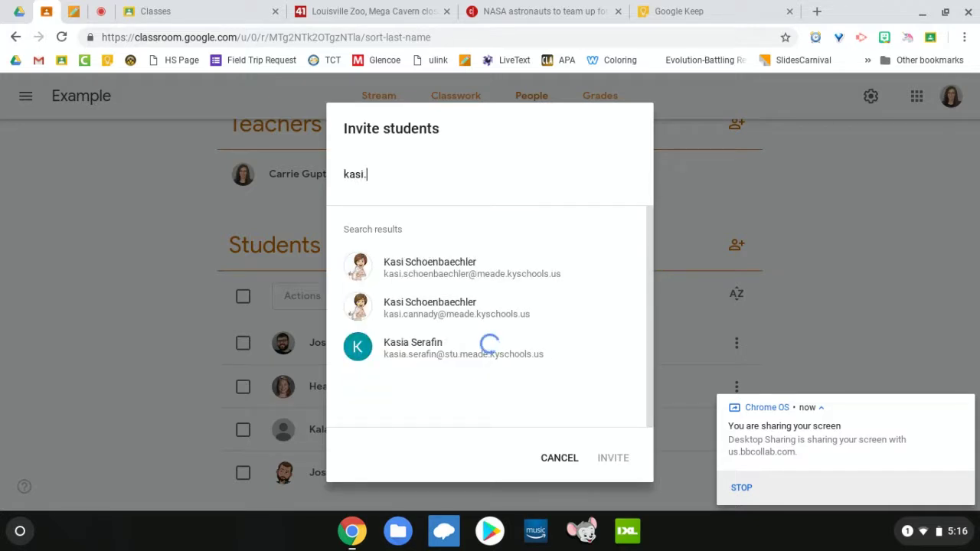
click(439, 281)
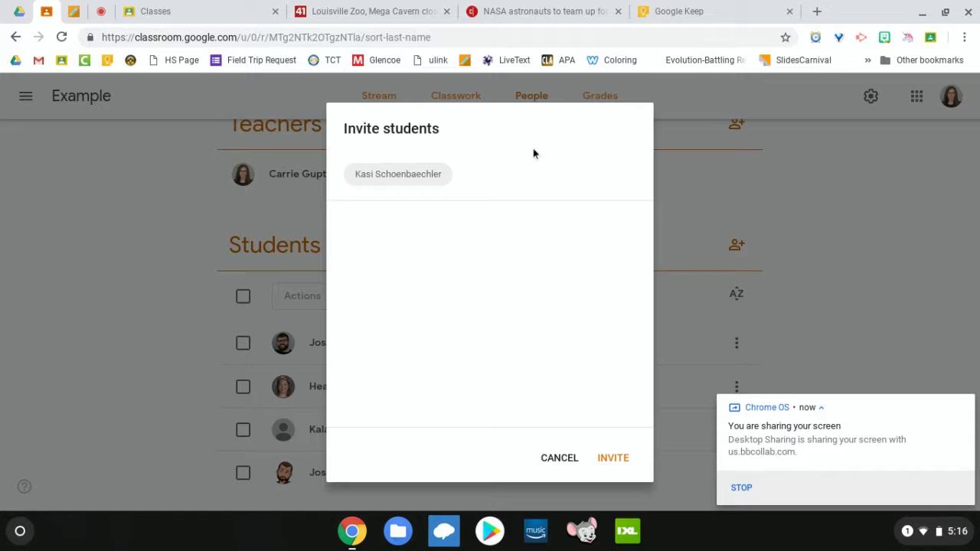
click(617, 461)
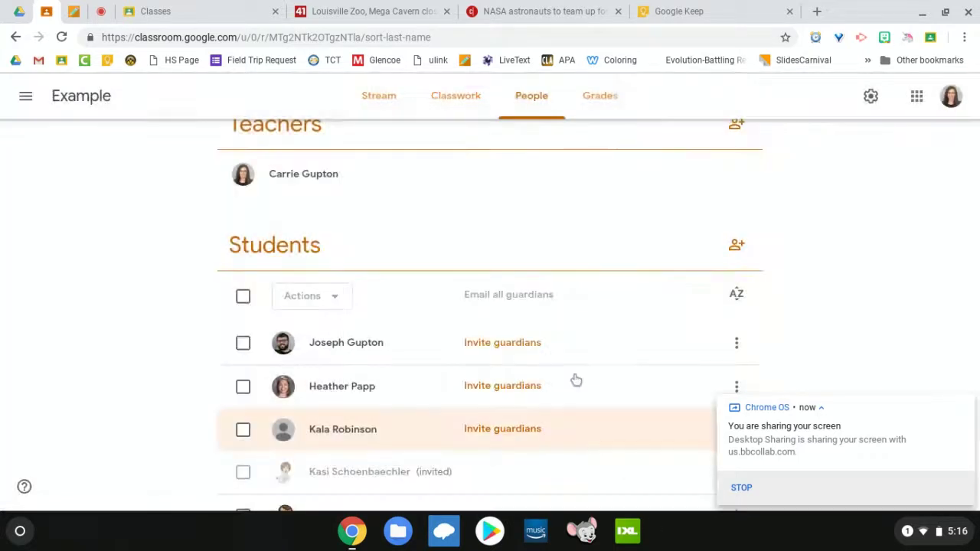
scroll(575, 380, down, 1)
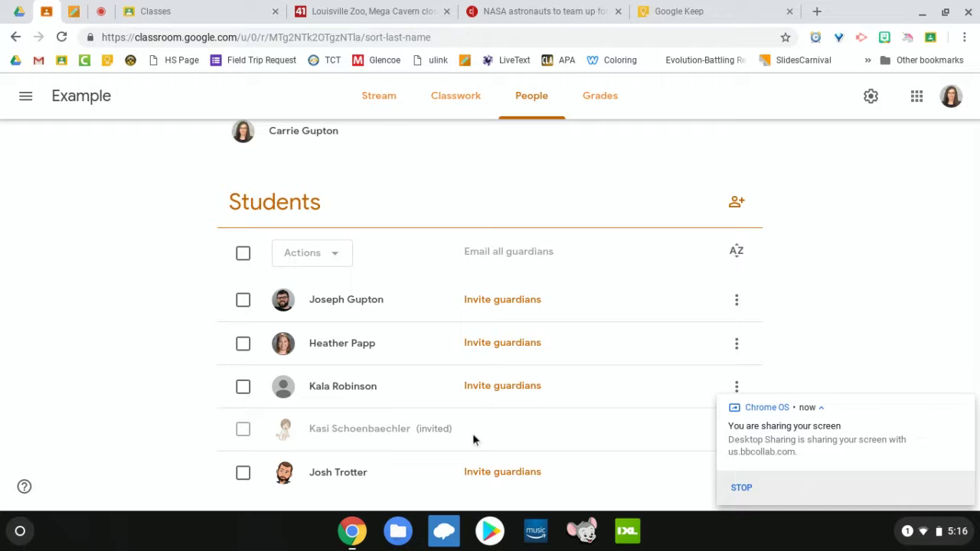
click(377, 115)
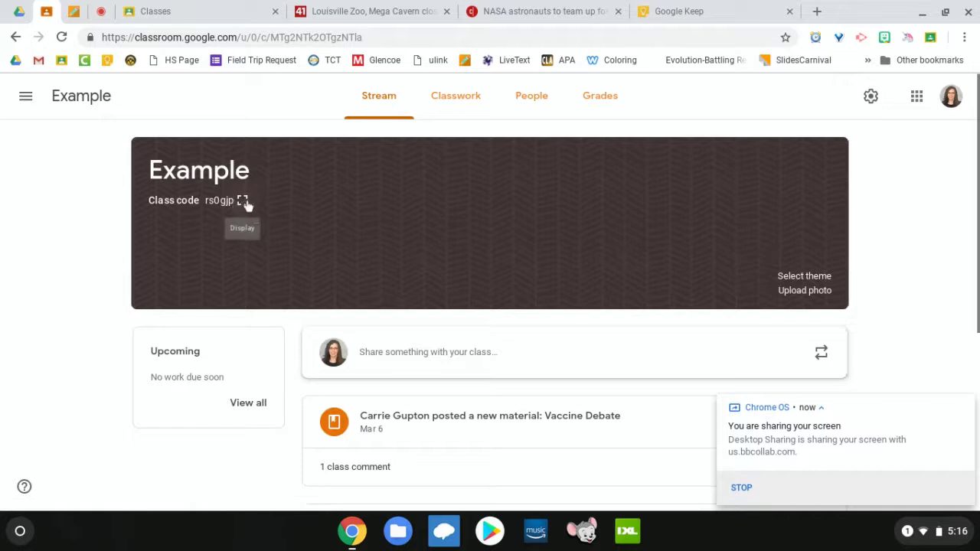
click(243, 202)
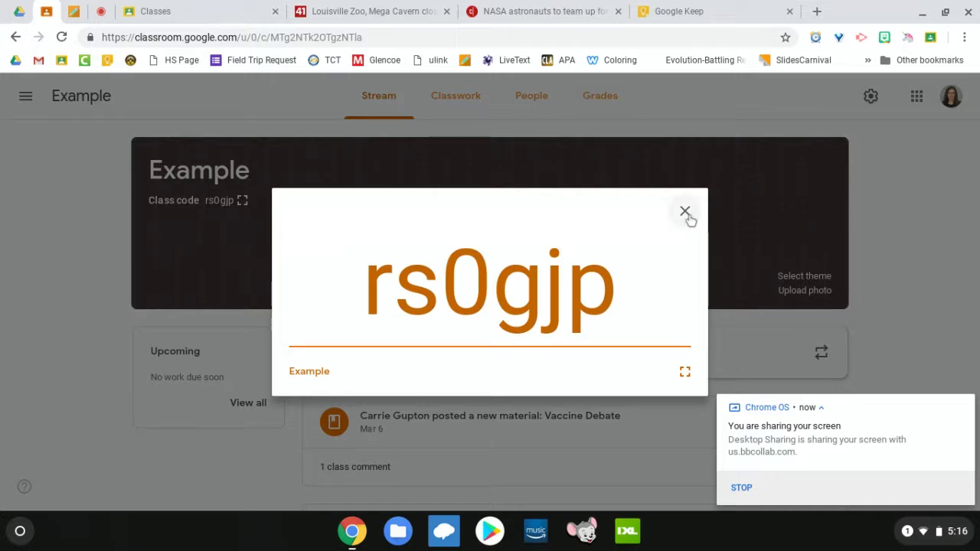
click(685, 212)
Step: Close the enlarged class code and look over the class settings without changing anything
click(684, 211)
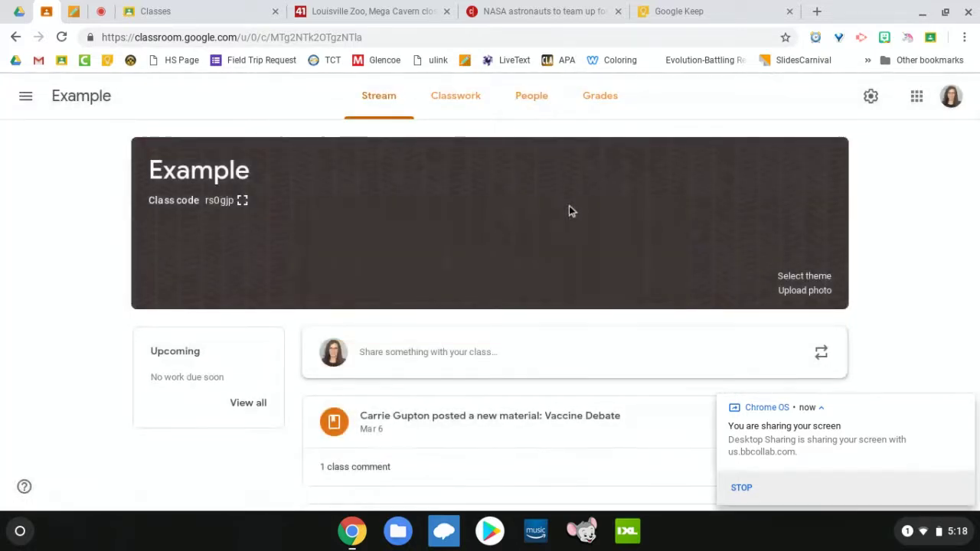
scroll(577, 228, down, 2)
scroll(577, 228, down, 2)
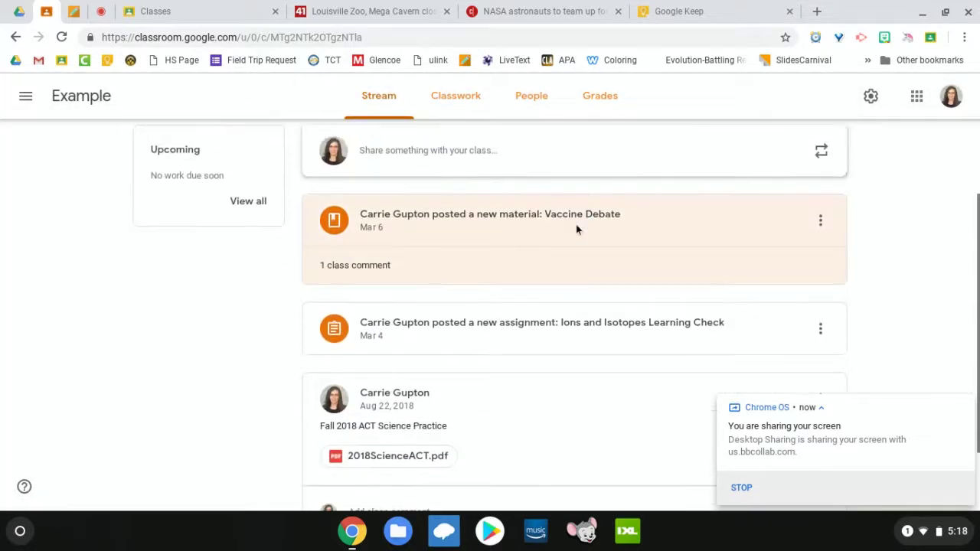
scroll(576, 227, up, 4)
click(870, 95)
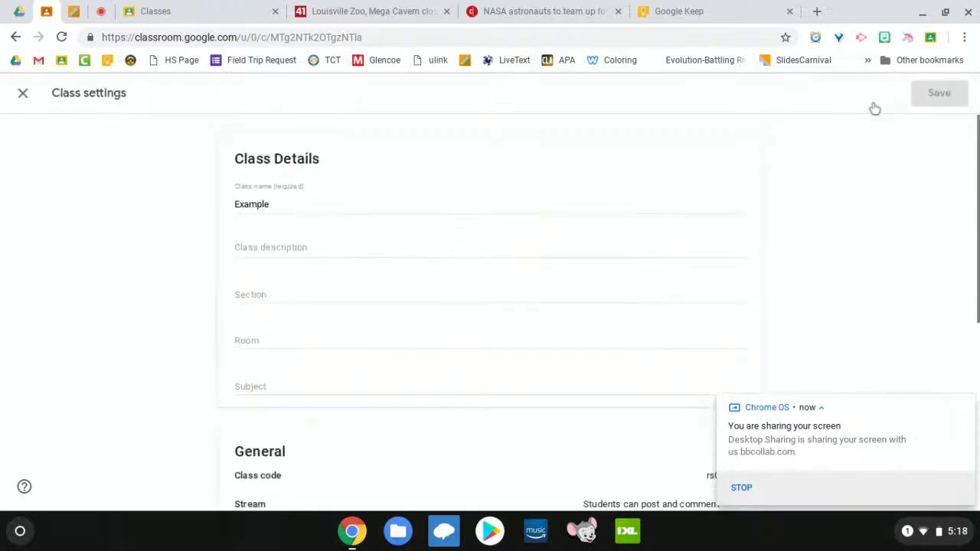
scroll(662, 213, down, 2)
scroll(662, 212, down, 4)
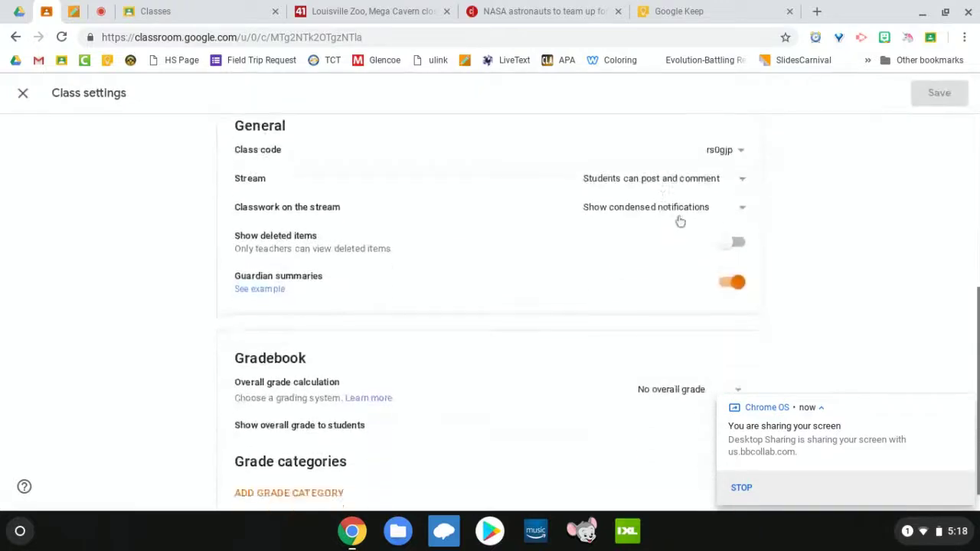
click(18, 94)
scroll(221, 363, down, 3)
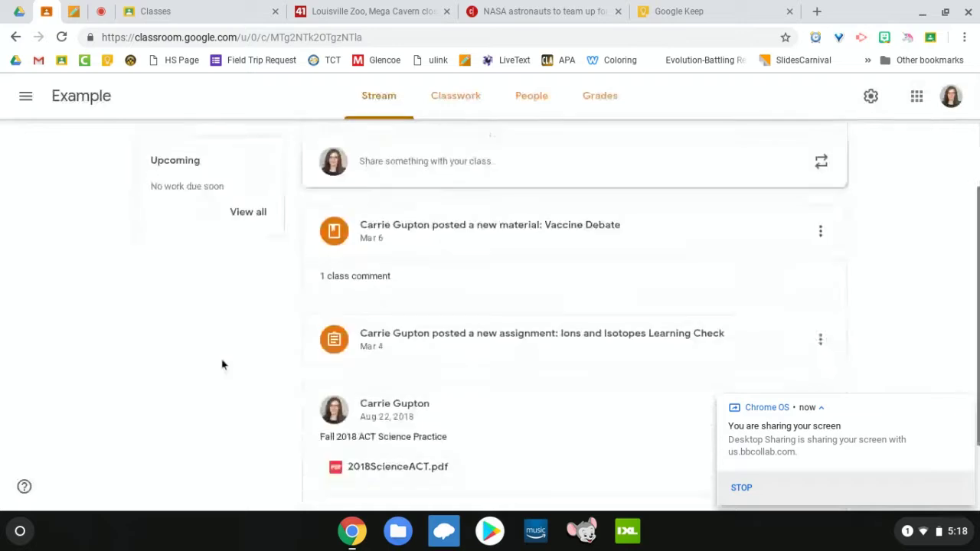
scroll(517, 268, down, 1)
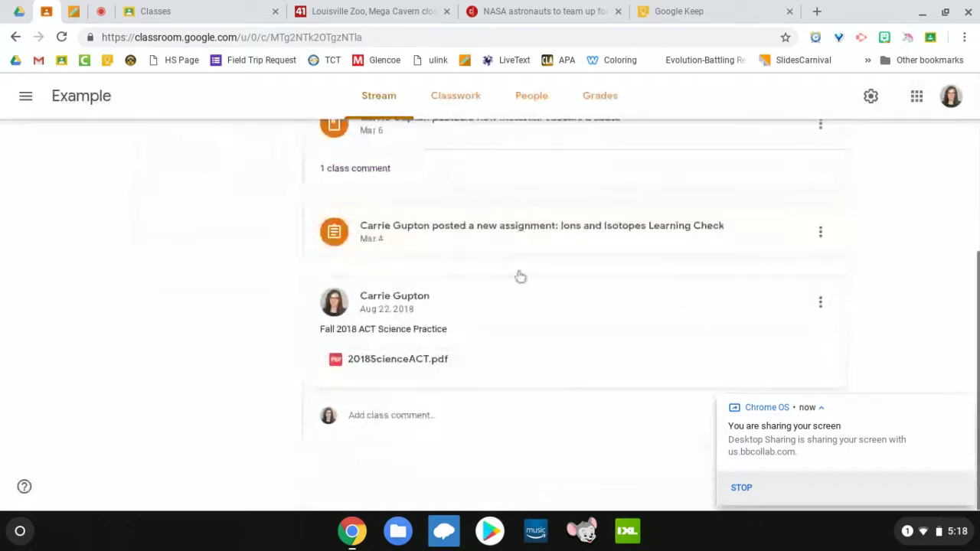
scroll(519, 276, up, 4)
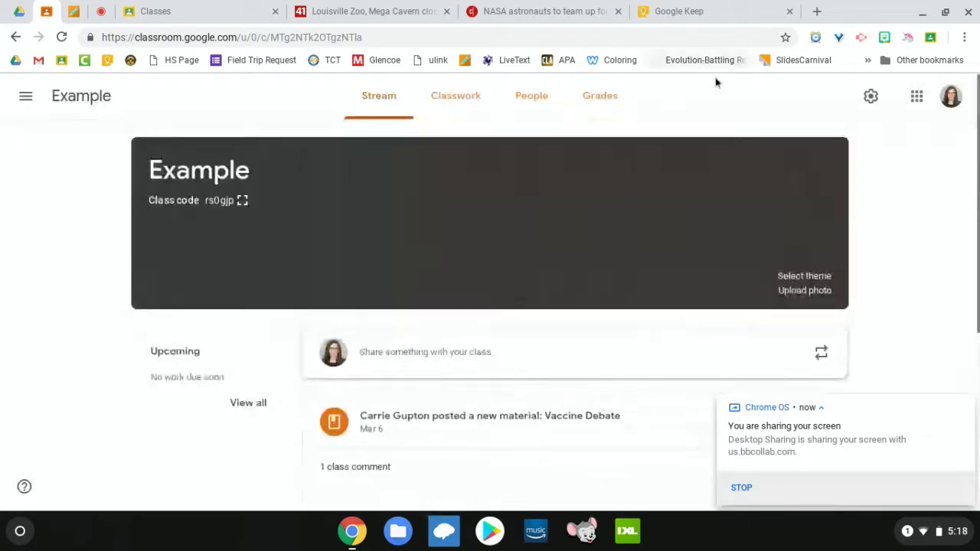
Step: Set Classwork on the stream to Show attachments and details and save the class settings
click(871, 97)
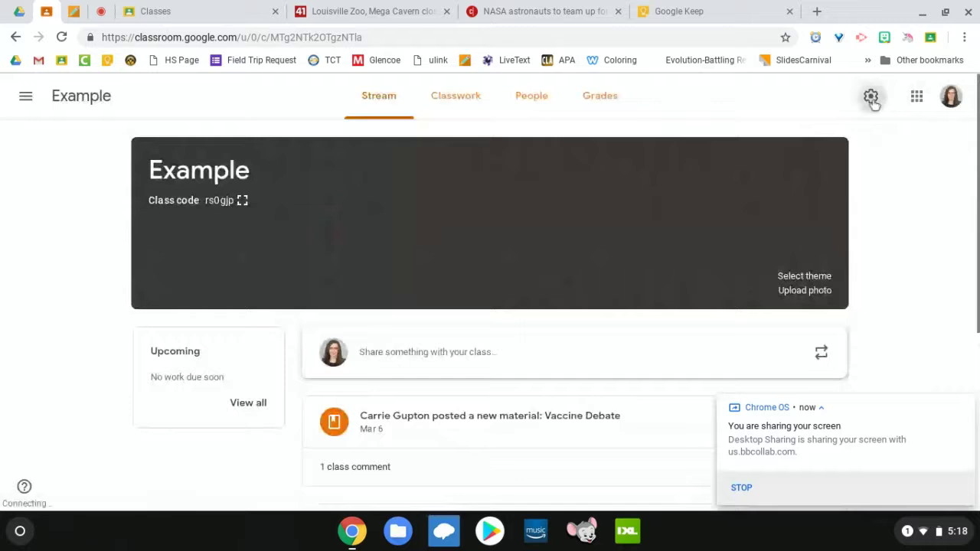
scroll(452, 210, down, 3)
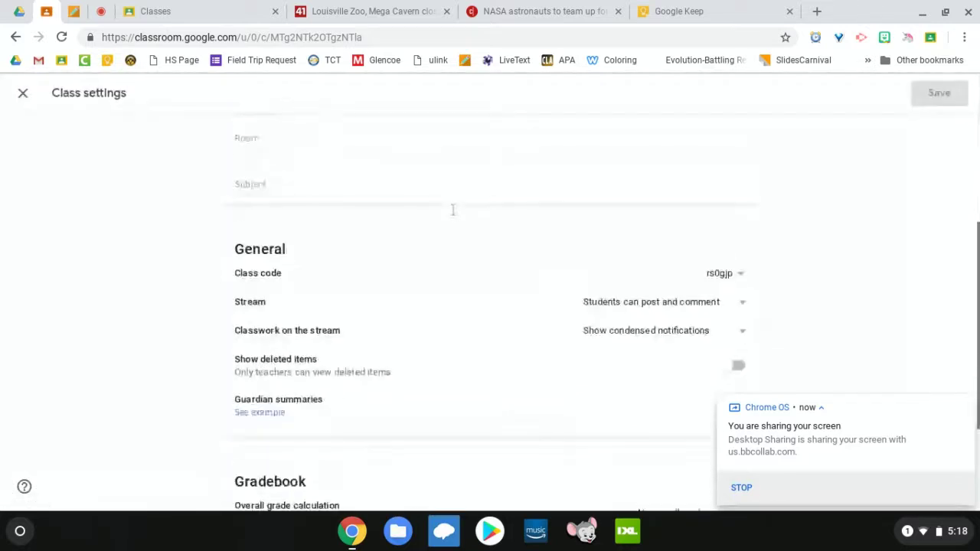
scroll(452, 209, down, 1)
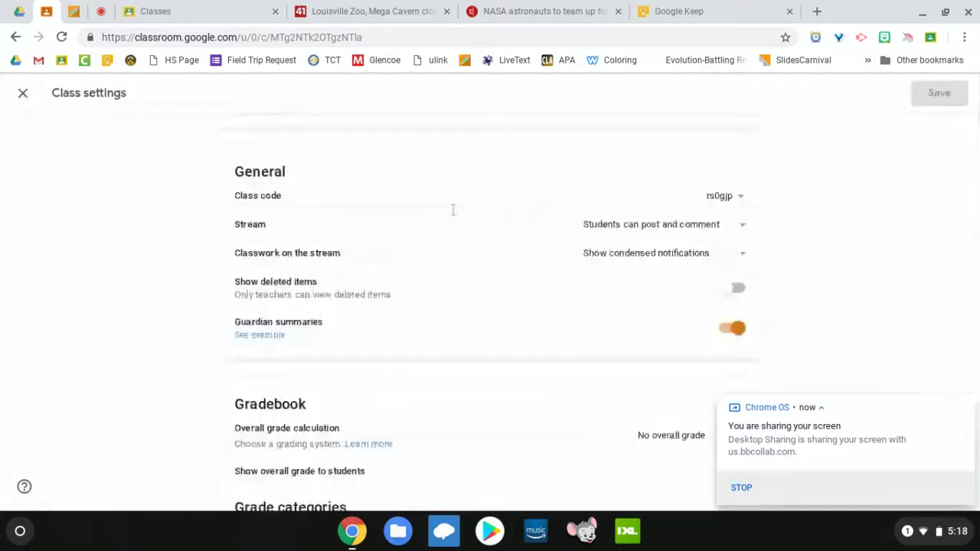
click(636, 260)
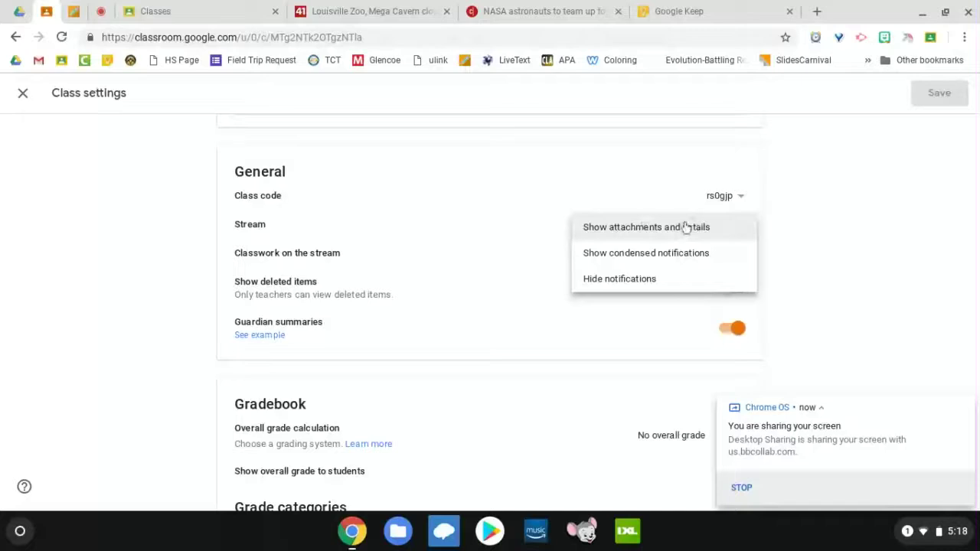
click(685, 227)
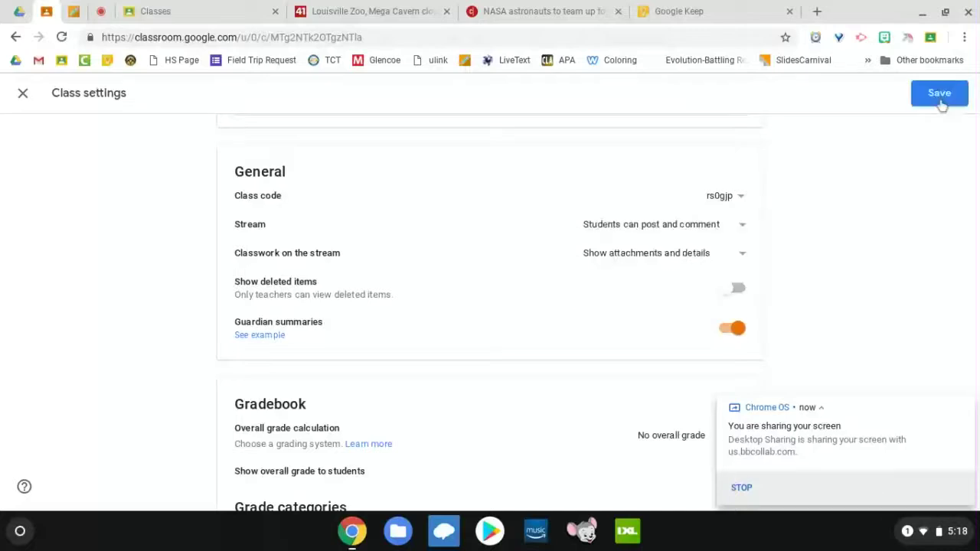
click(940, 95)
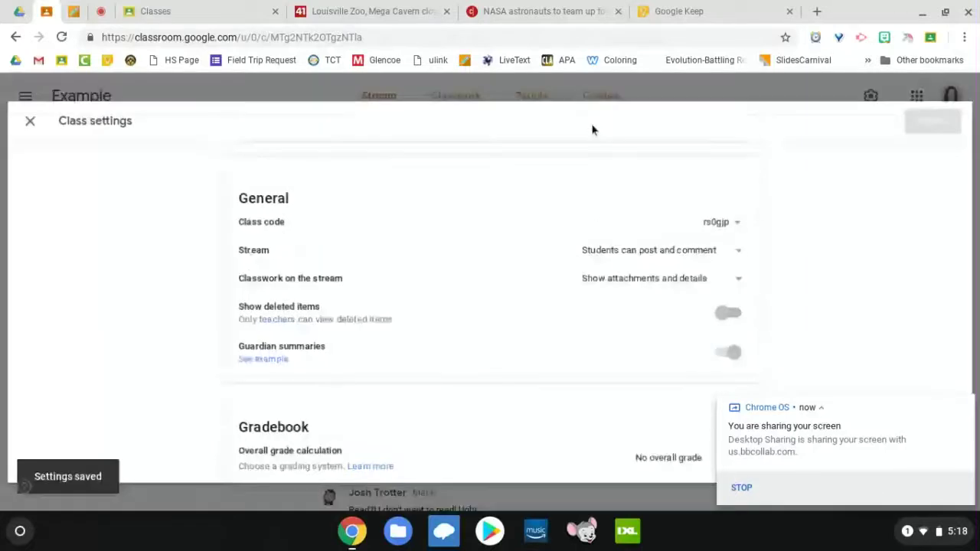
scroll(436, 311, down, 2)
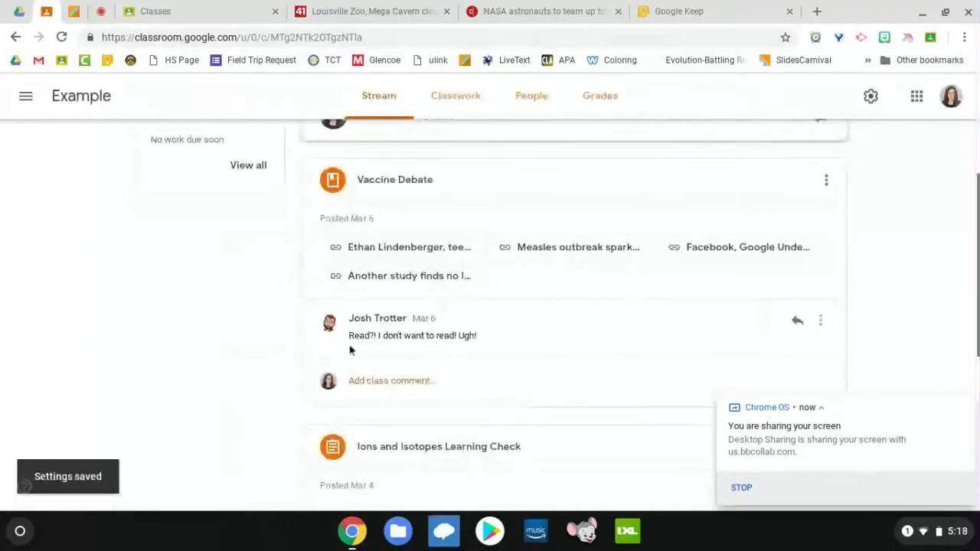
scroll(544, 349, down, 1)
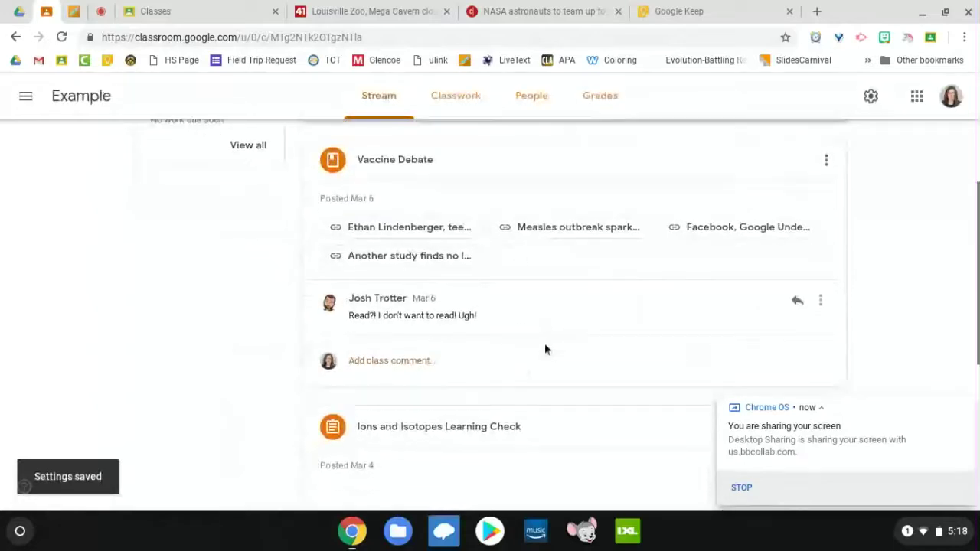
scroll(544, 349, down, 1)
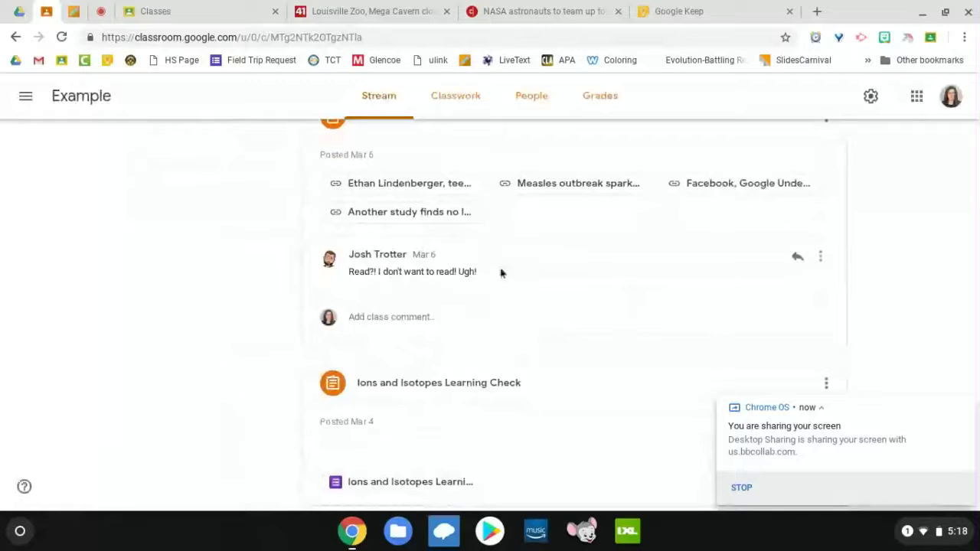
Step: Tick one student's checkbox in the Students list on the People page
click(536, 98)
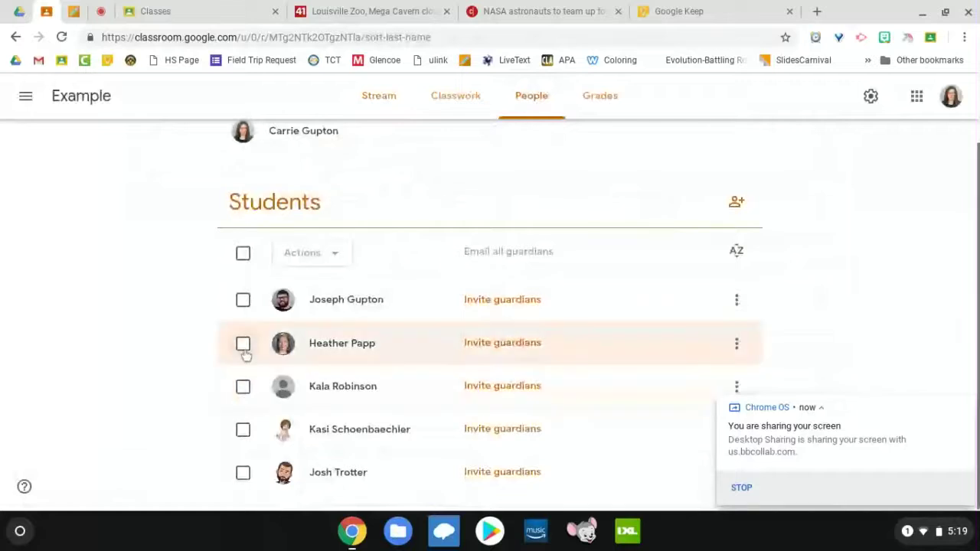
click(243, 473)
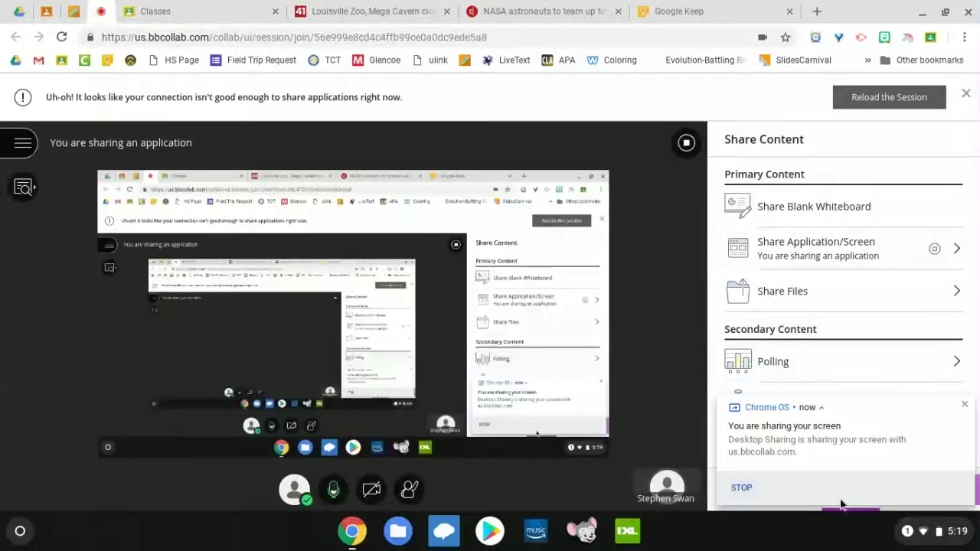
Step: Switch from the Blackboard Collaborate session back to the Classroom roster with the mute confirmation
click(46, 10)
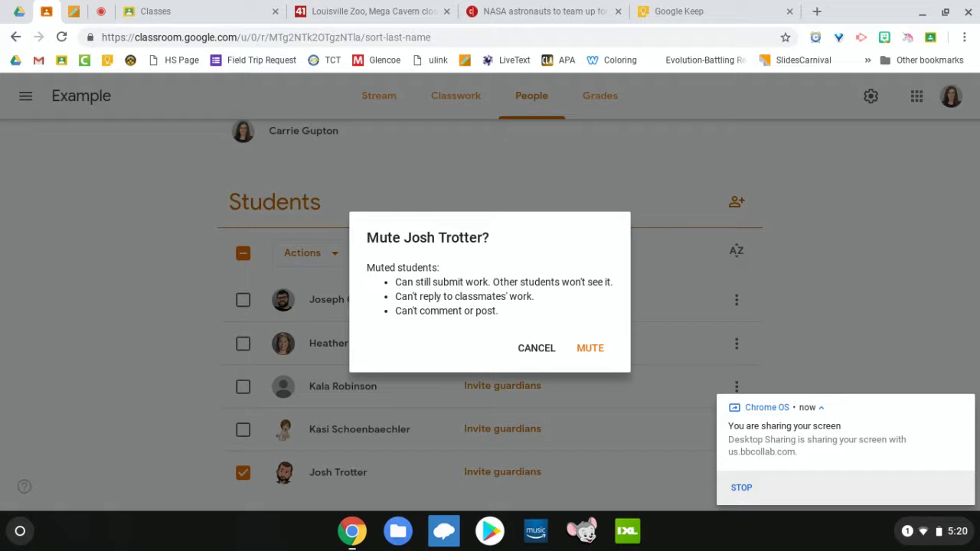
Step: Confirm muting the student, then expand Ions and Isotopes Learning Check on the Classwork page
click(589, 348)
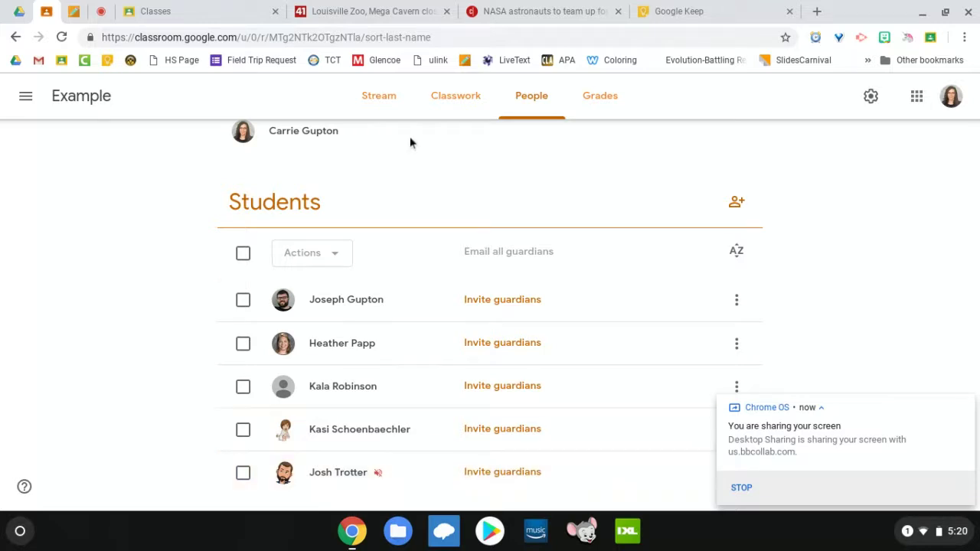
click(466, 101)
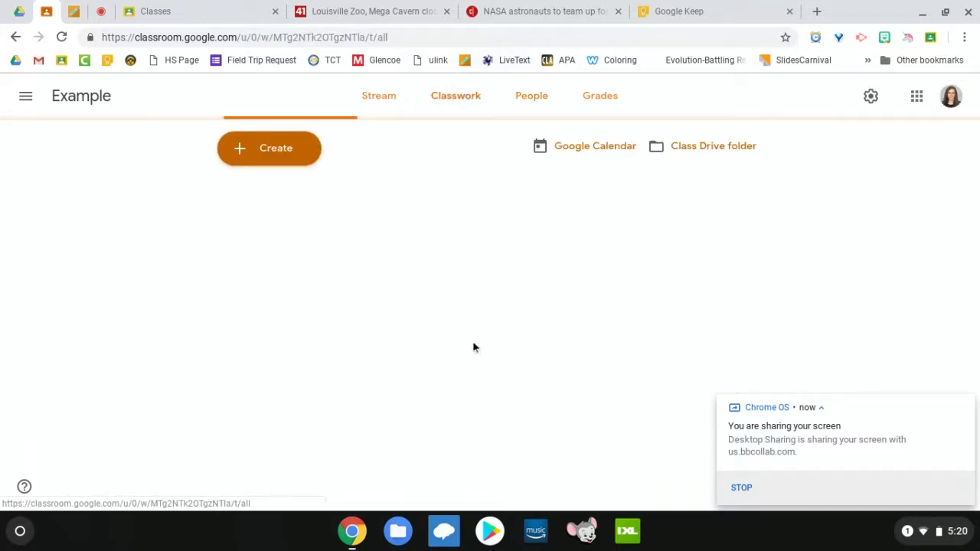
scroll(484, 393, down, 1)
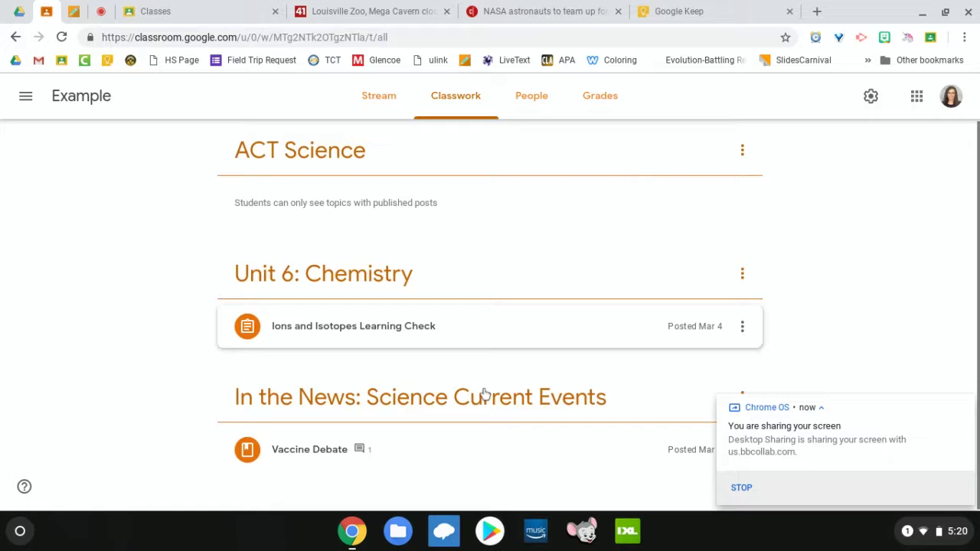
click(390, 342)
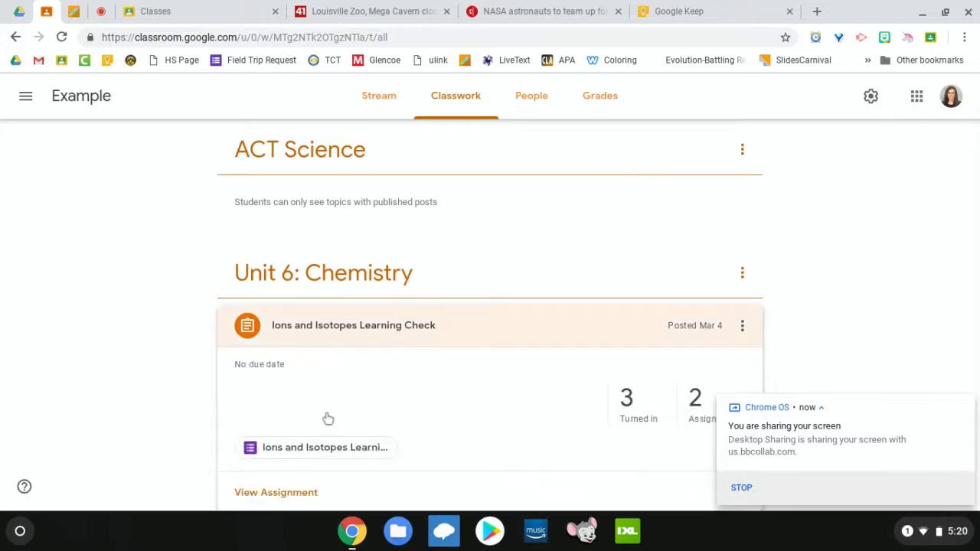
Step: Review one student's Learning Check submission and private comment, then return to the People list
click(277, 495)
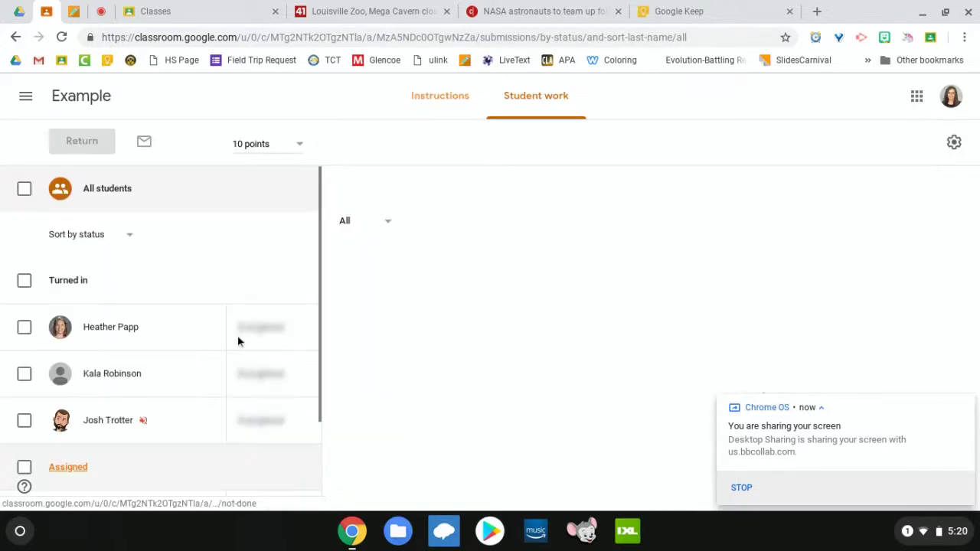
scroll(164, 419, down, 2)
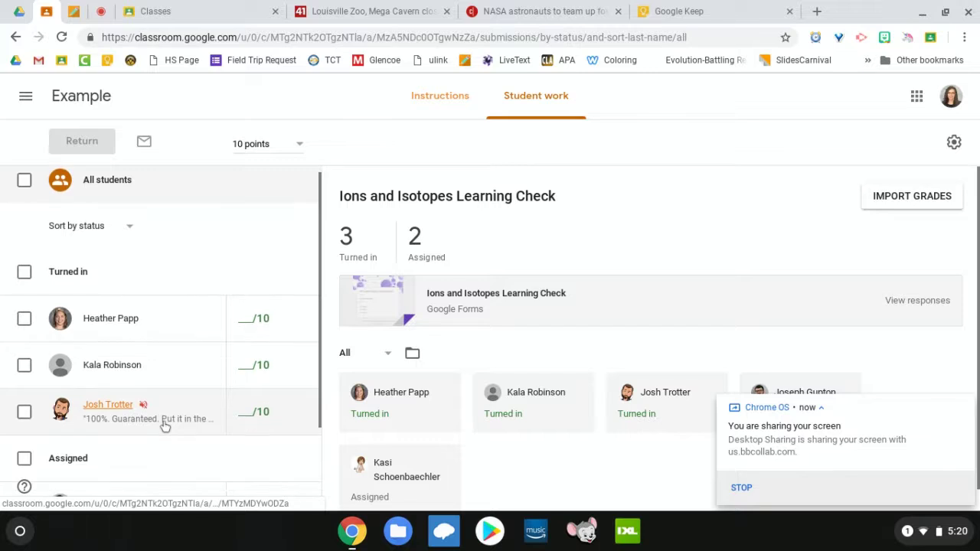
click(184, 303)
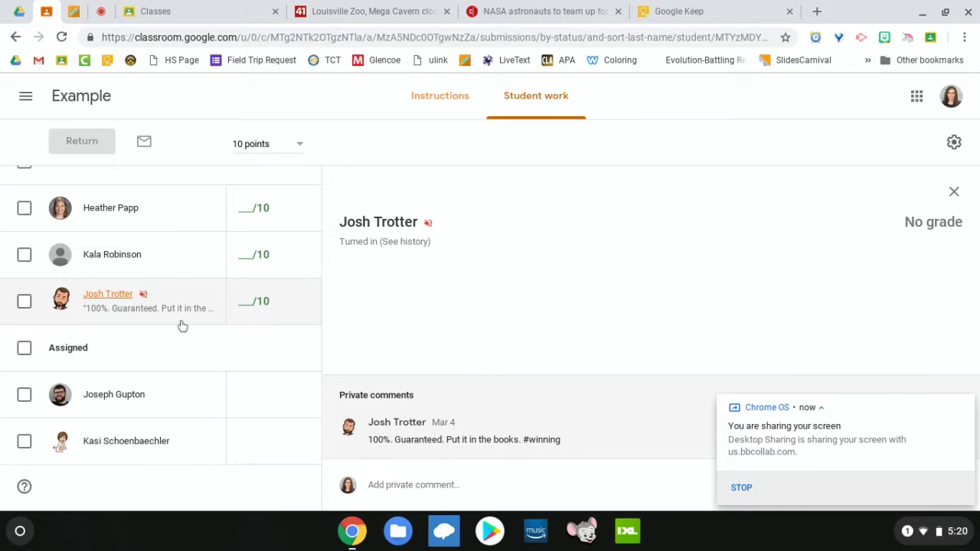
click(84, 101)
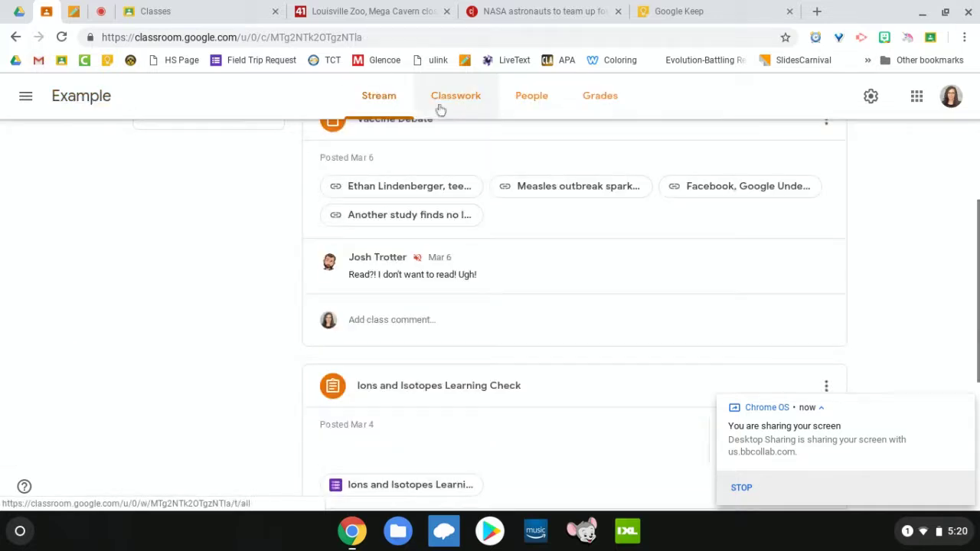
click(541, 110)
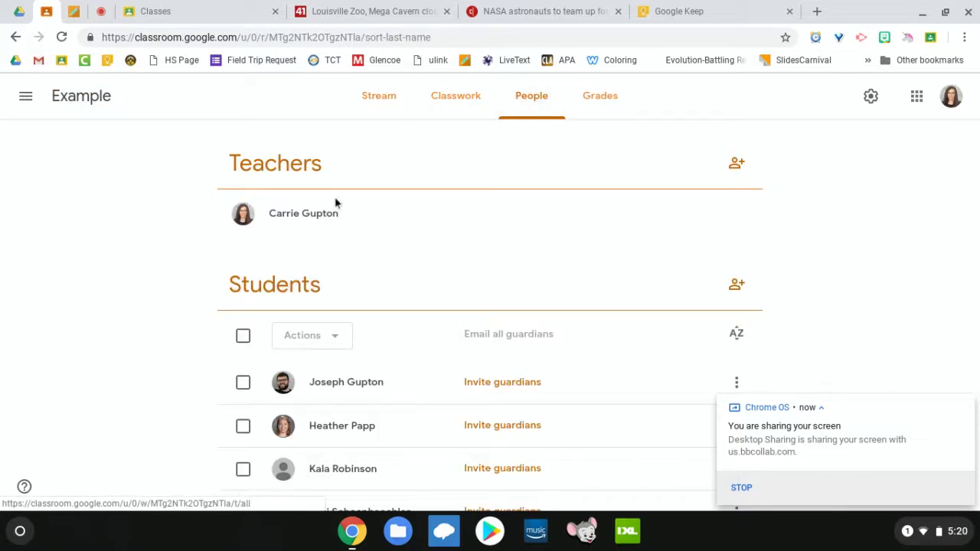
Step: Select the muted student on the roster and confirm Unmute from the Actions menu
scroll(308, 286, down, 1)
scroll(307, 286, down, 1)
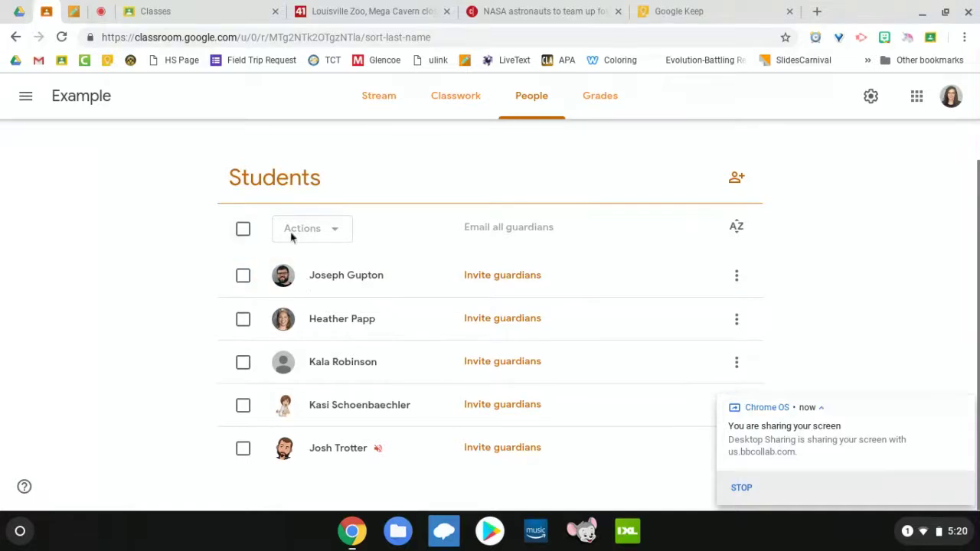
click(243, 449)
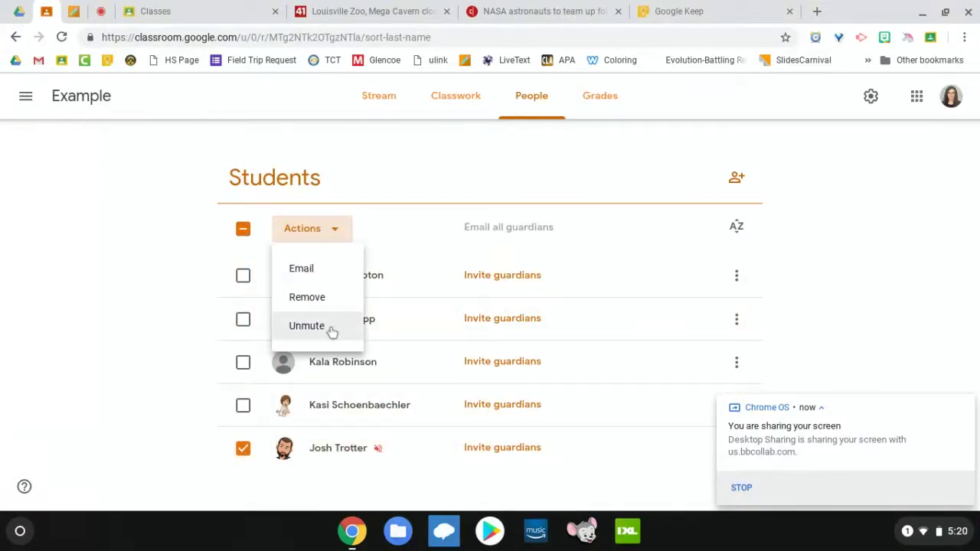
click(329, 328)
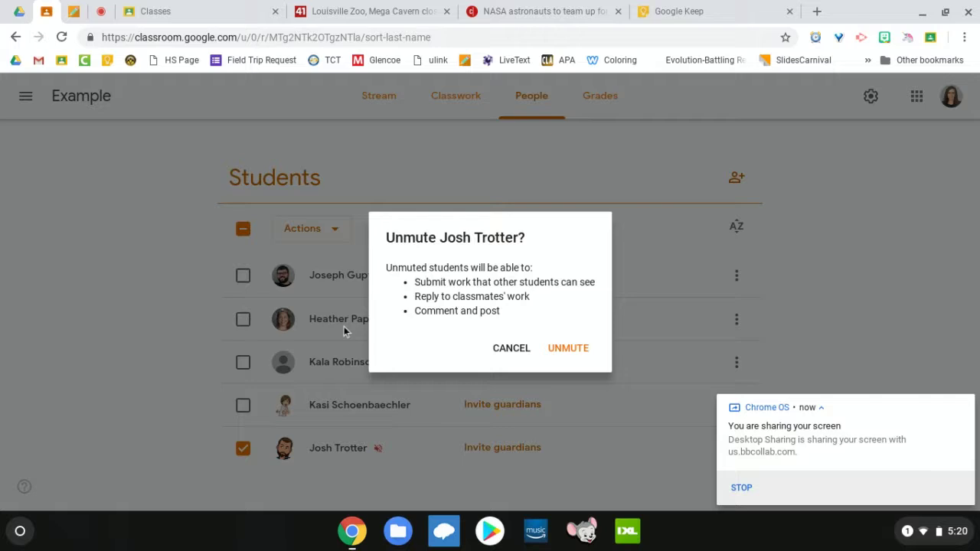
click(568, 348)
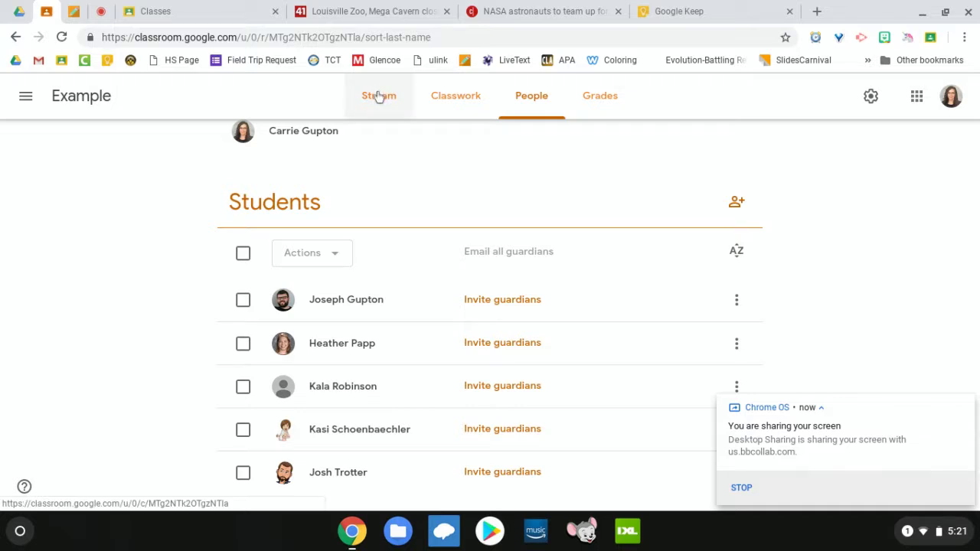
Step: Scroll the Stream to the Ions and Isotopes Learning Check post showing 3 turned in, 2 assigned
click(378, 97)
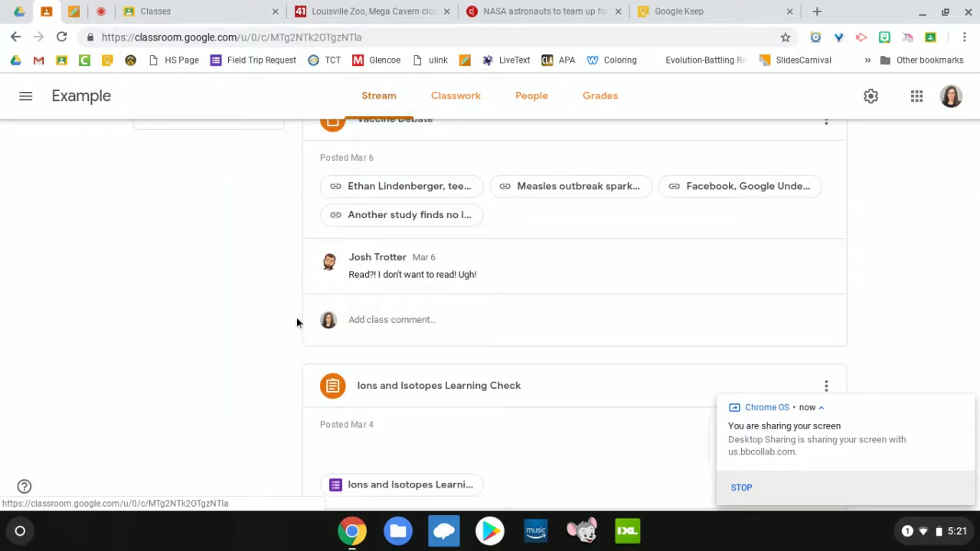
scroll(297, 325, down, 3)
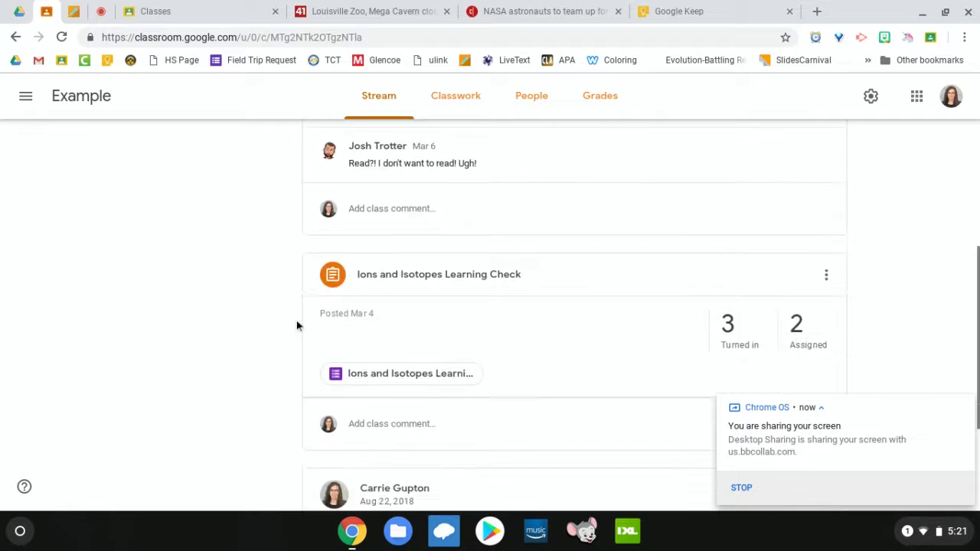
scroll(574, 316, down, 1)
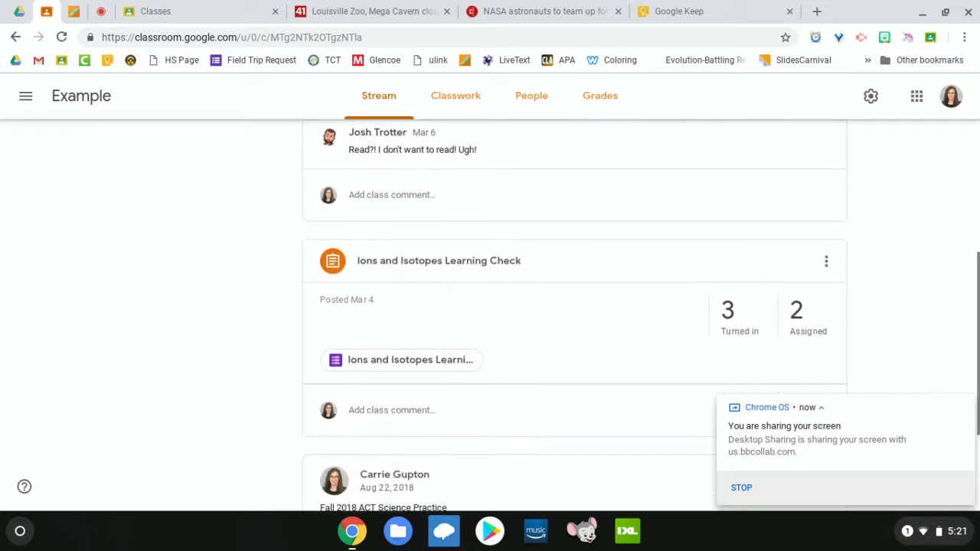
scroll(505, 269, down, 4)
scroll(505, 269, up, 4)
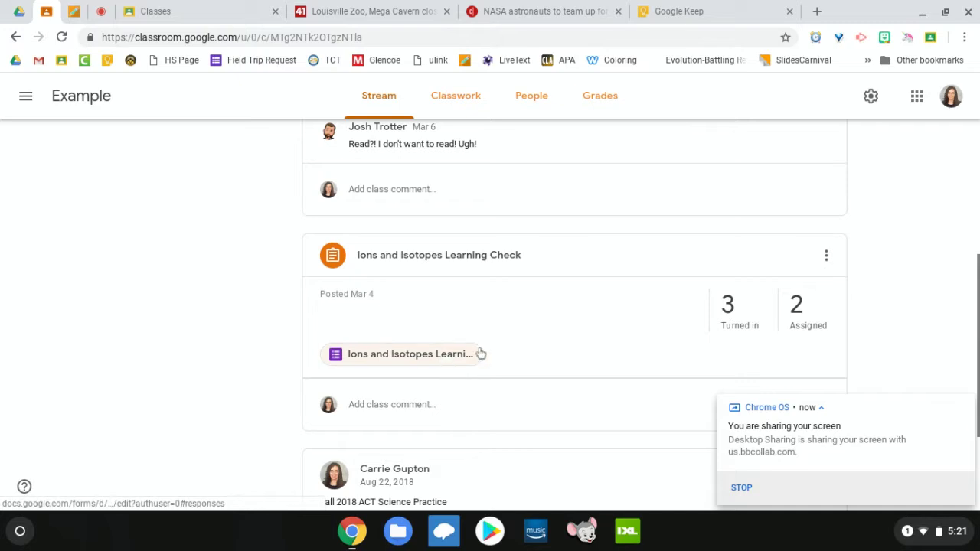
Step: Go to the class's Classwork page and glance at the Create menu's post types
click(447, 107)
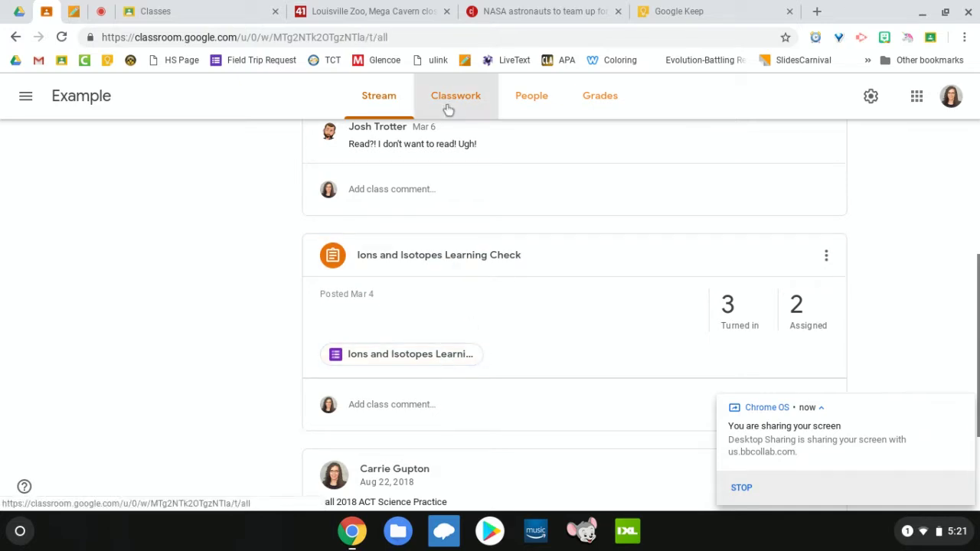
scroll(437, 275, up, 1)
scroll(439, 275, down, 2)
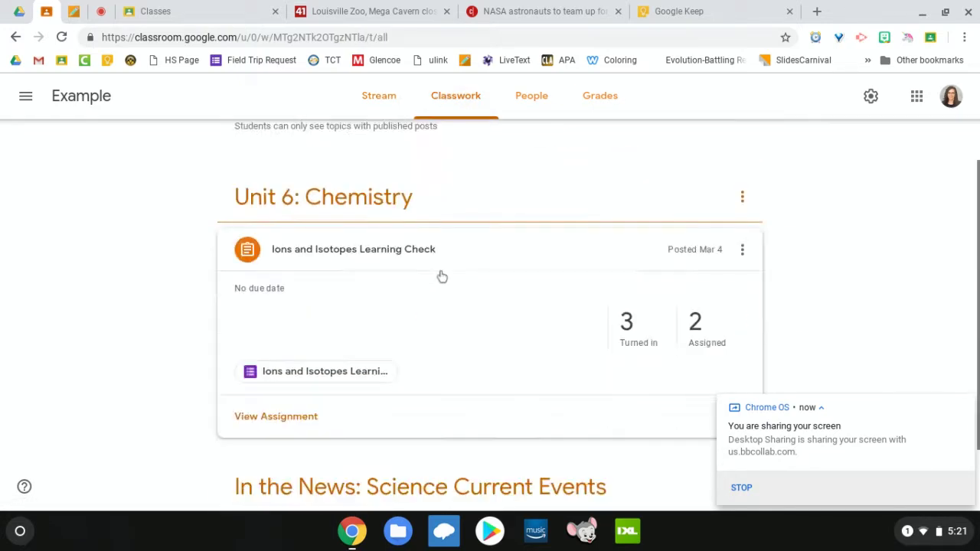
scroll(442, 276, up, 2)
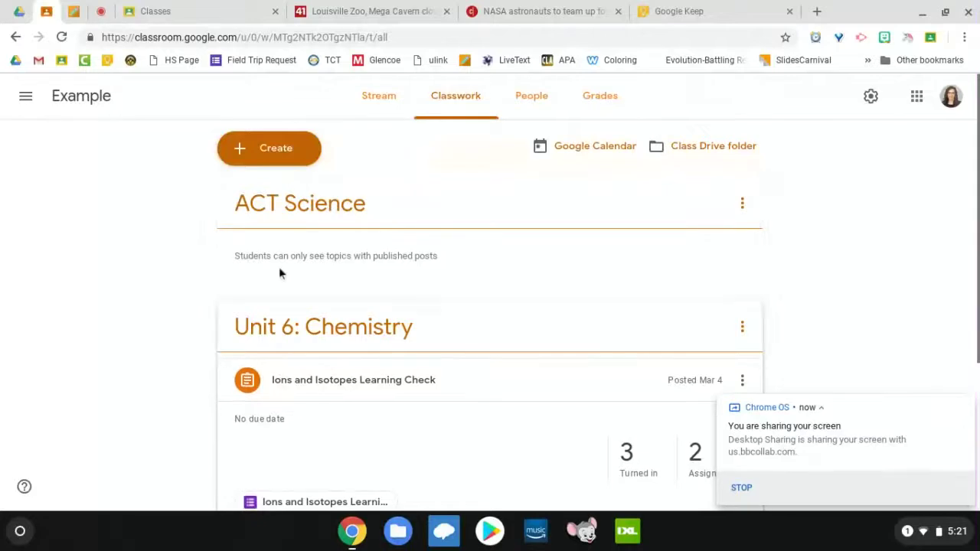
click(273, 147)
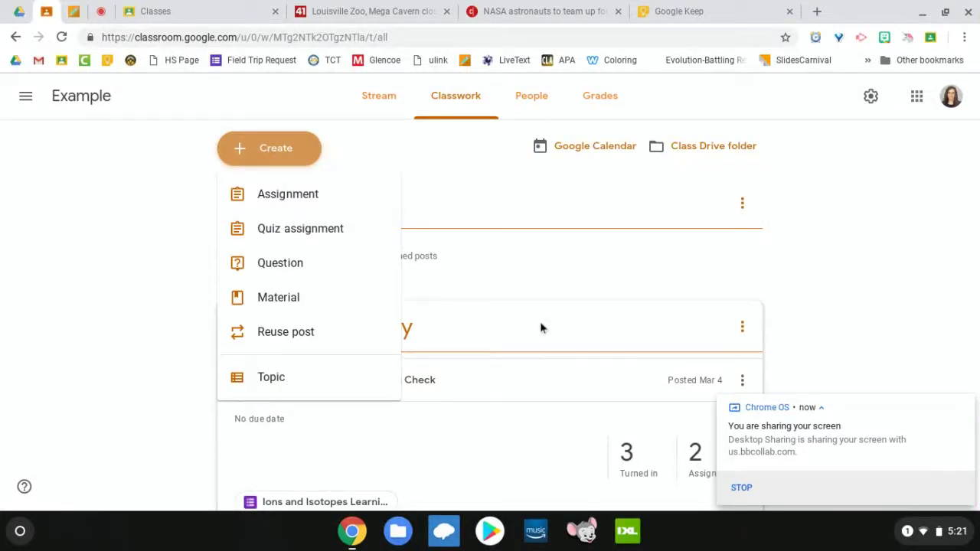
click(544, 374)
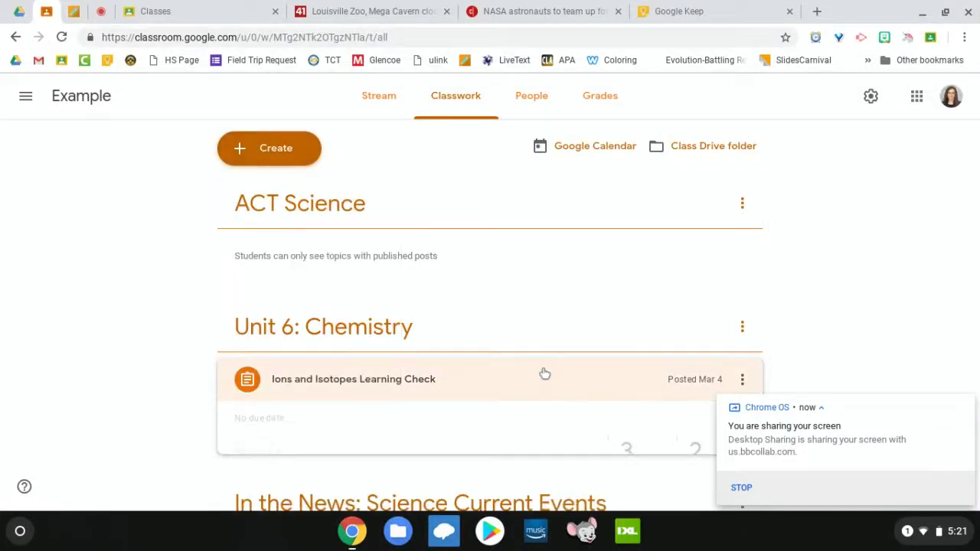
Step: Choose Edit from the Ions and Isotopes Learning Check assignment's options menu
click(741, 380)
click(682, 341)
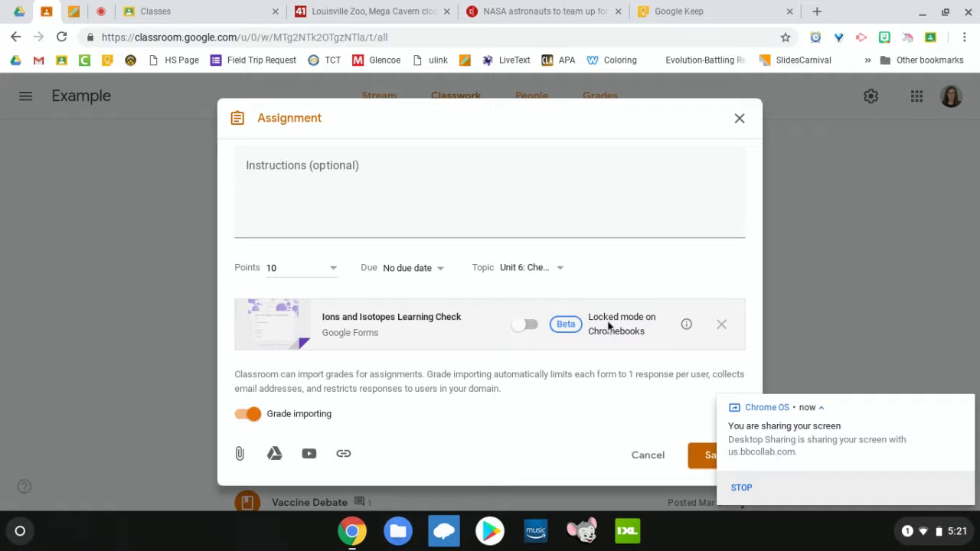
mouse_move(680, 327)
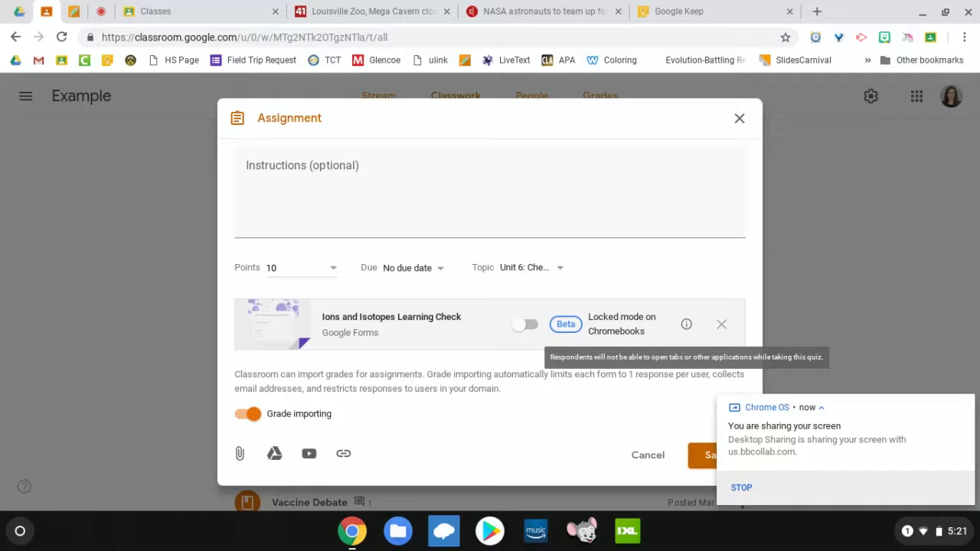
Step: Switch the Locked mode on Chromebooks toggle on in the assignment edit dialog
click(525, 325)
Step: Open the attached Ions and Isotopes Learning Check form and scroll its first page
click(432, 323)
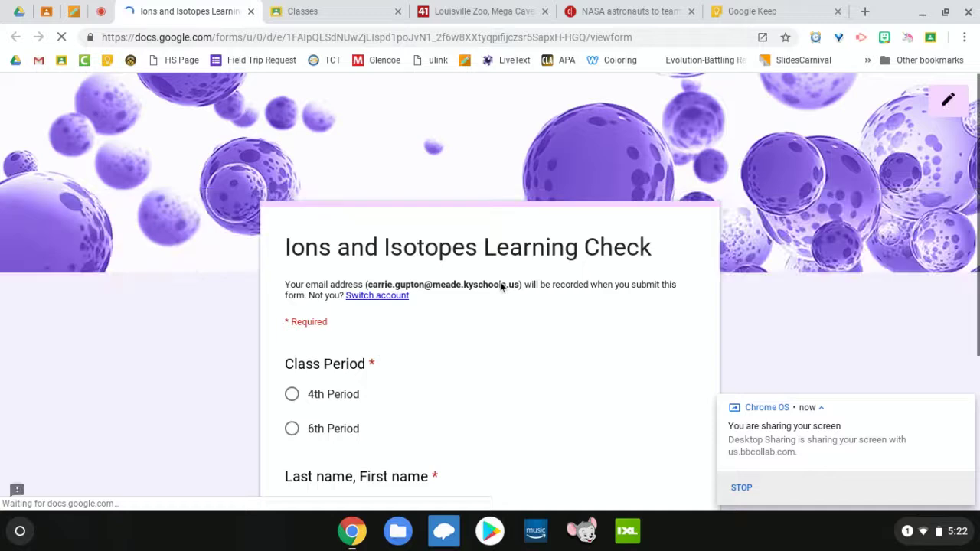
scroll(501, 285, down, 3)
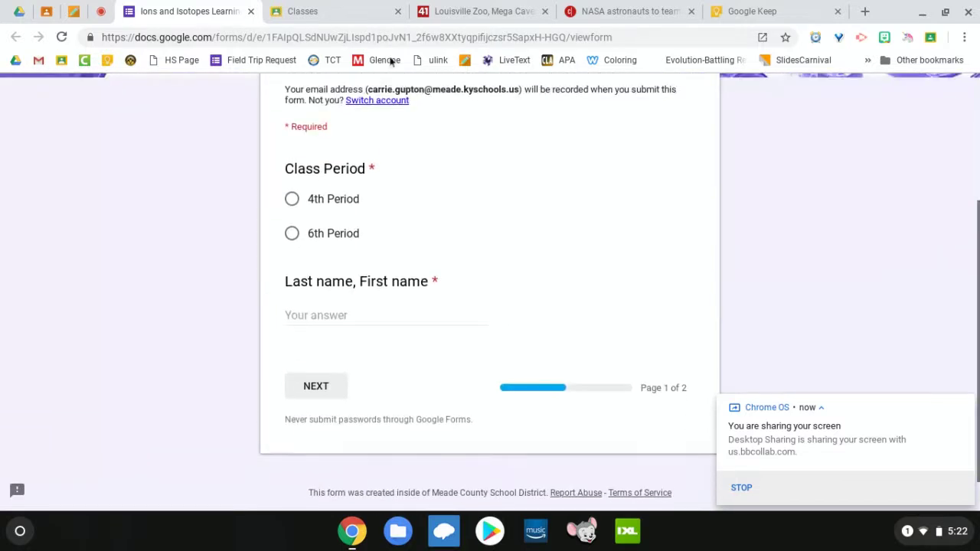
click(249, 12)
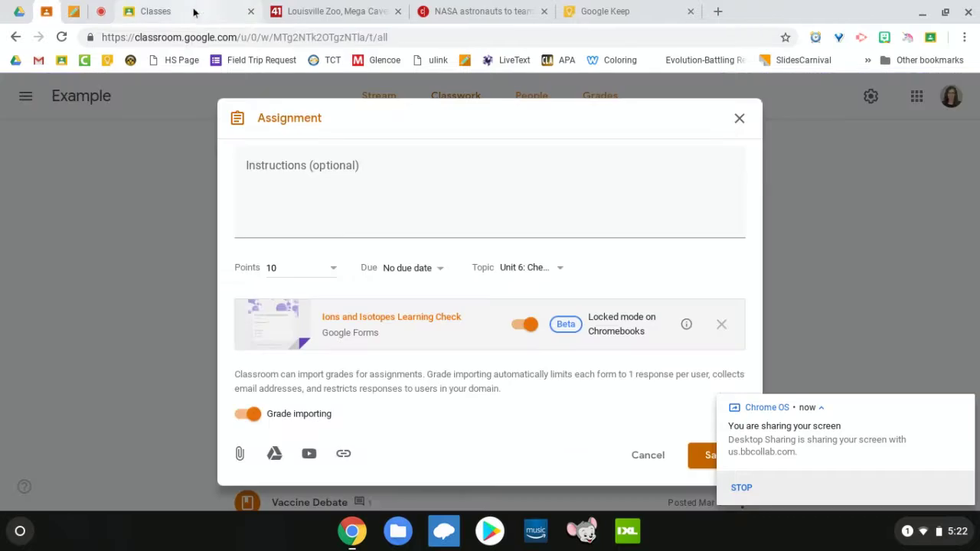
scroll(455, 236, up, 2)
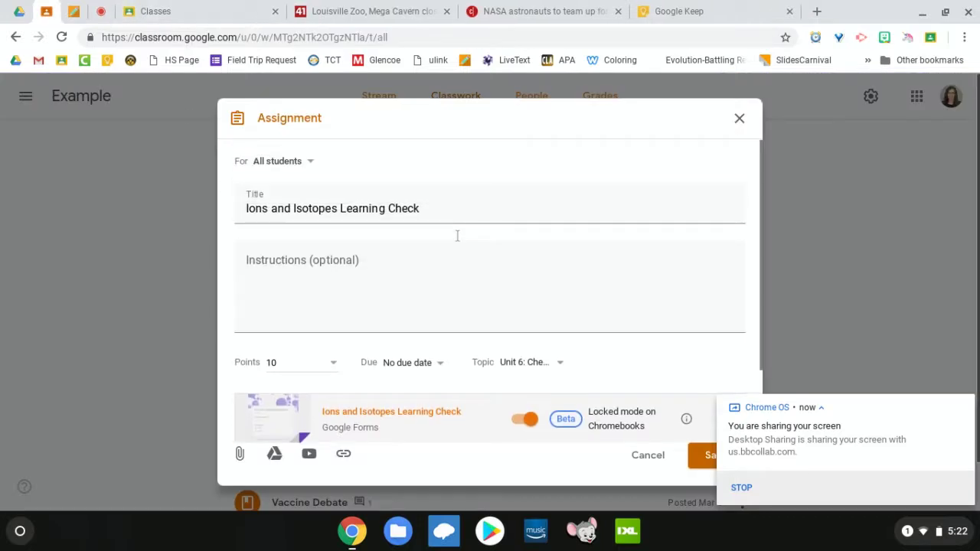
scroll(421, 307, down, 1)
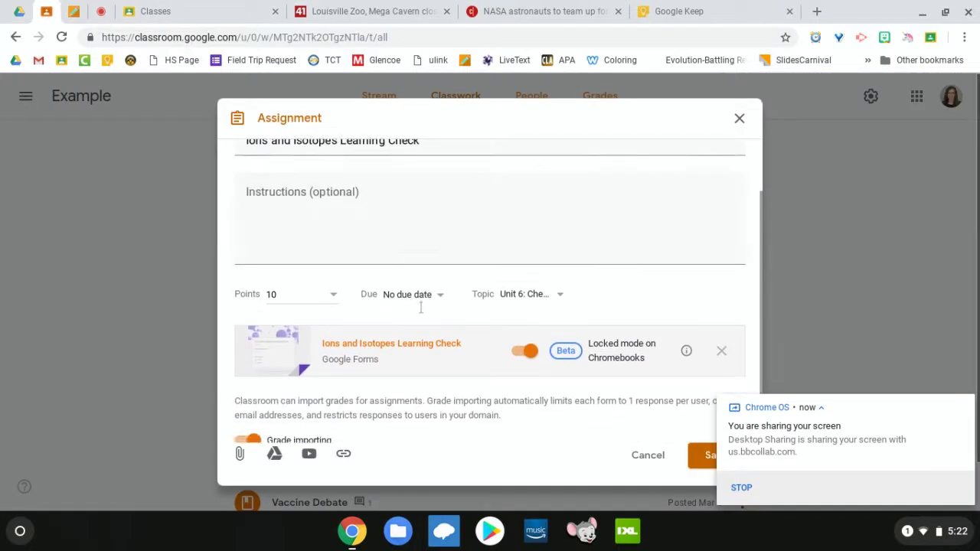
scroll(420, 307, up, 1)
click(355, 209)
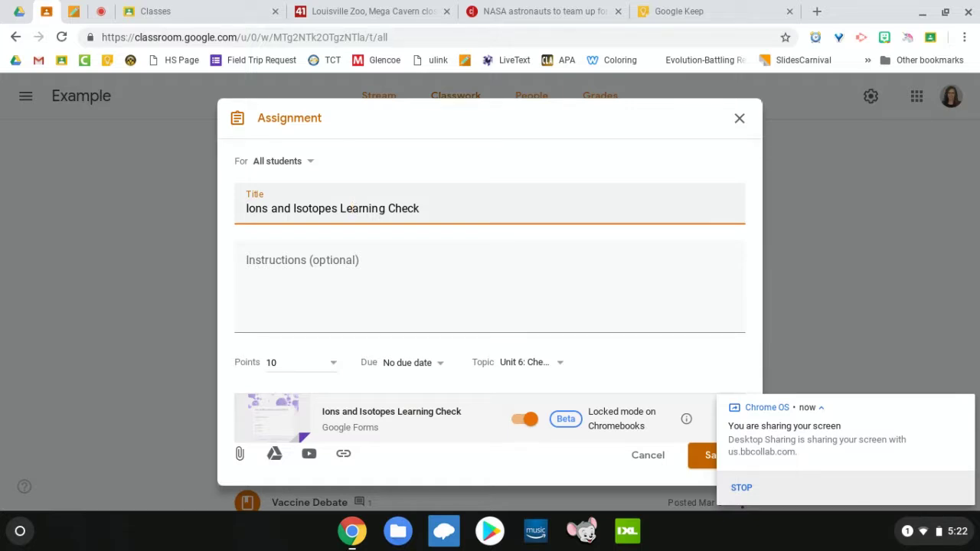
scroll(354, 209, down, 1)
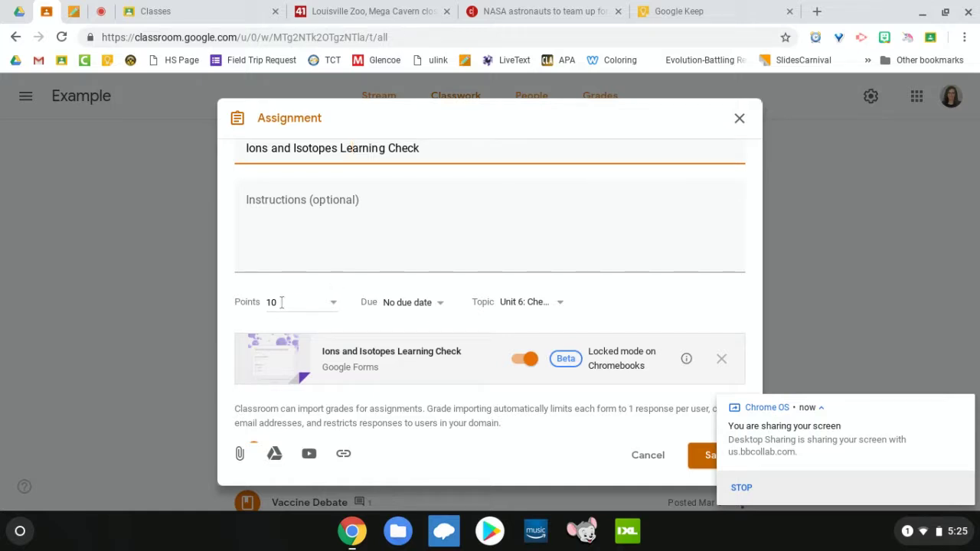
Step: Set the due date to March 8, 2019 (tomorrow) and keep the Unit 6 topic
click(334, 305)
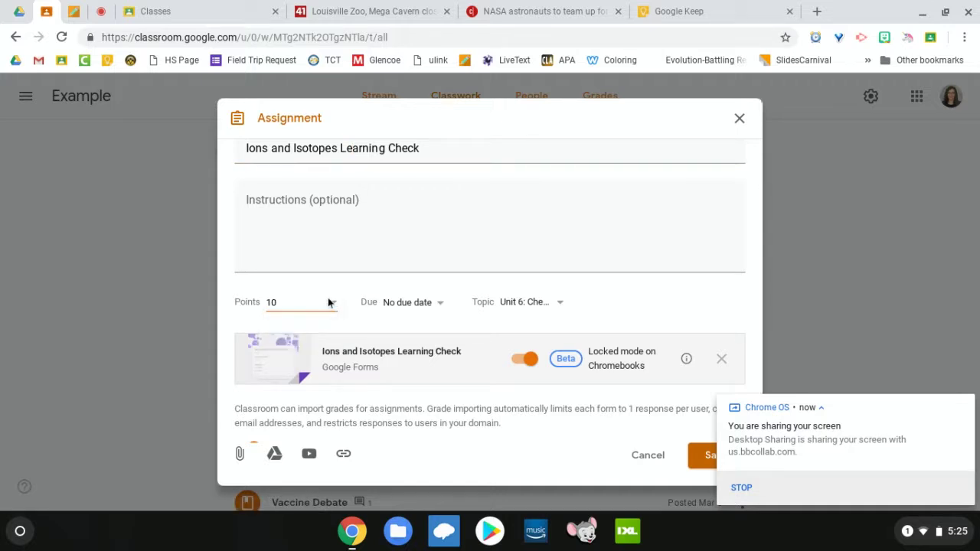
click(431, 307)
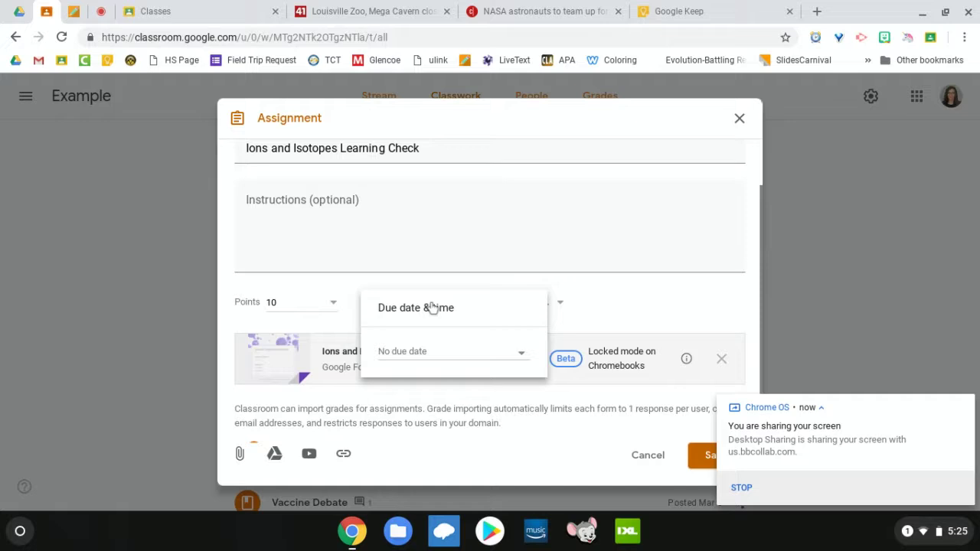
click(476, 358)
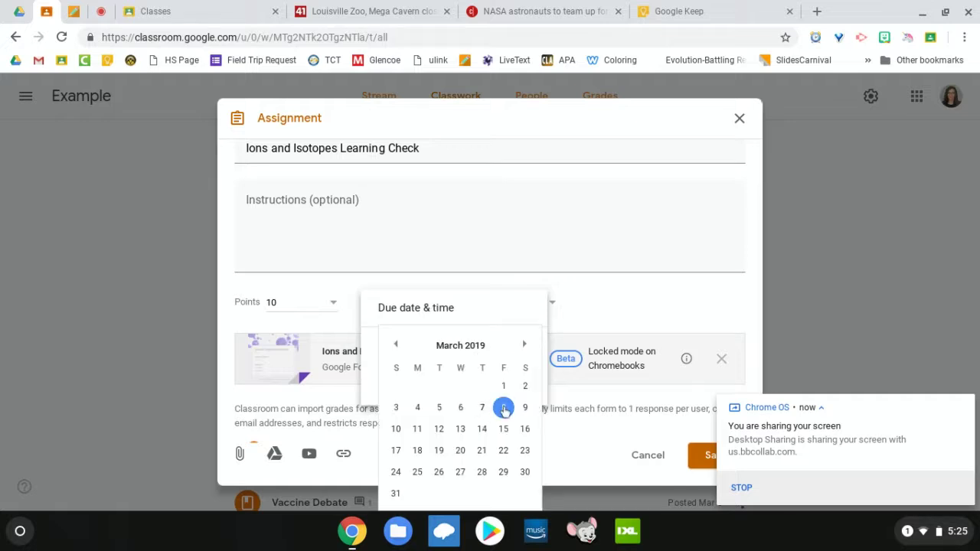
click(505, 411)
click(608, 312)
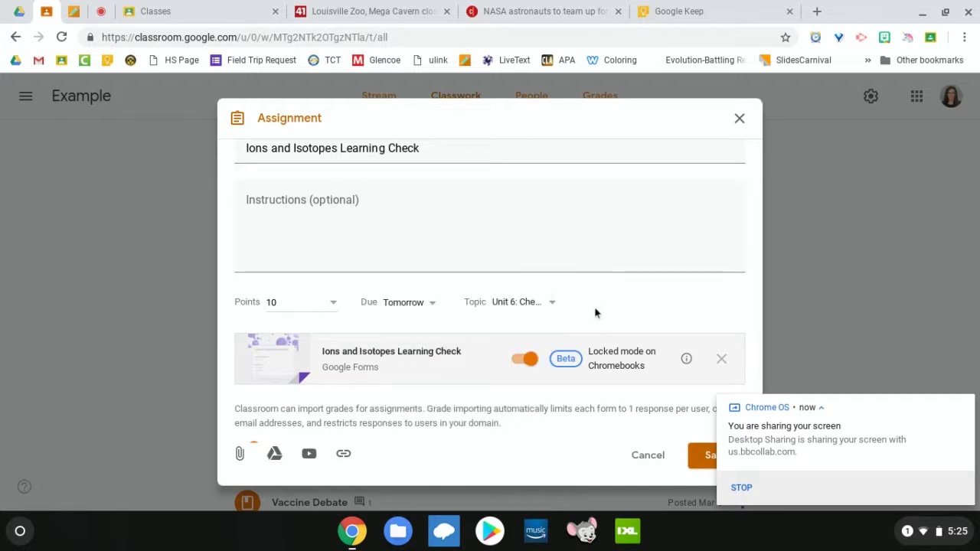
click(542, 308)
click(541, 307)
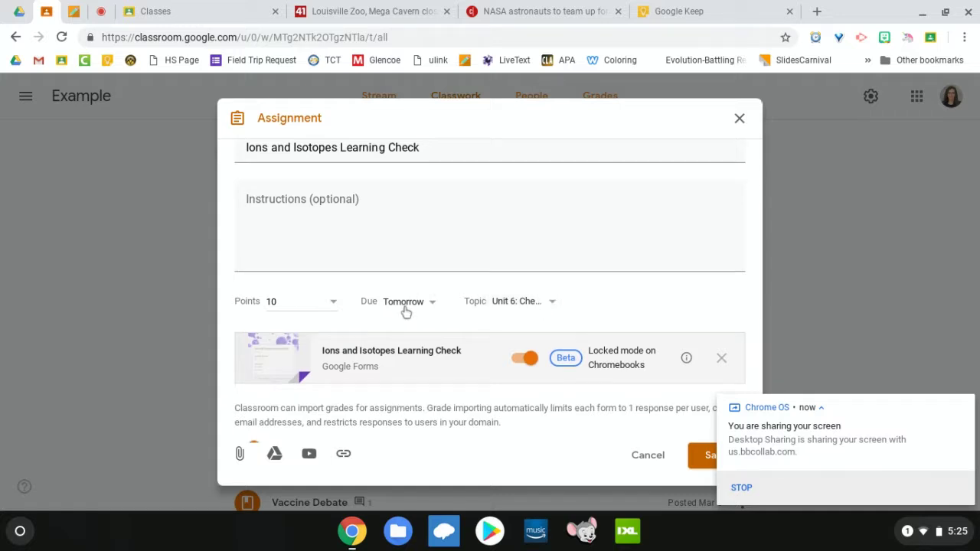
scroll(404, 311, down, 1)
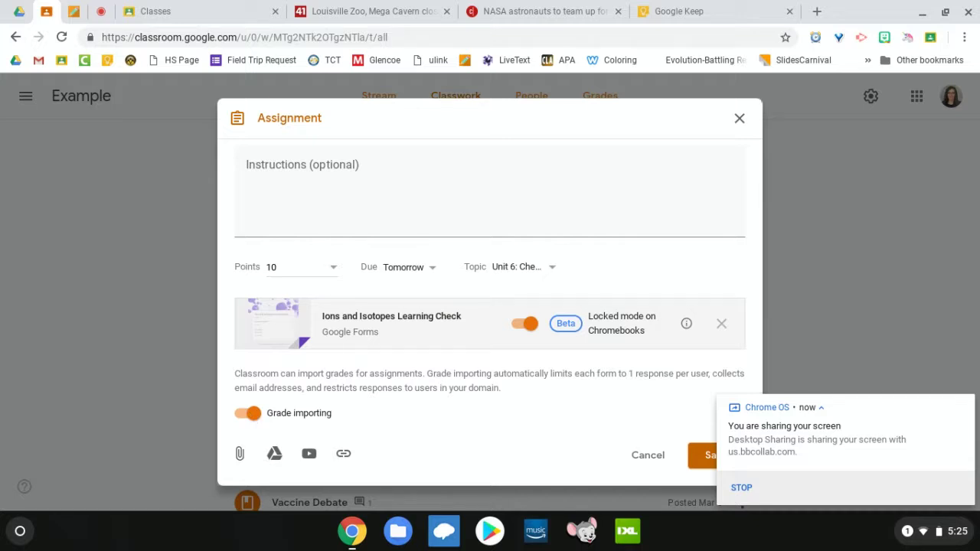
Step: Show the Topic dropdown's choices: No topic, Create topic and the existing topics
click(551, 267)
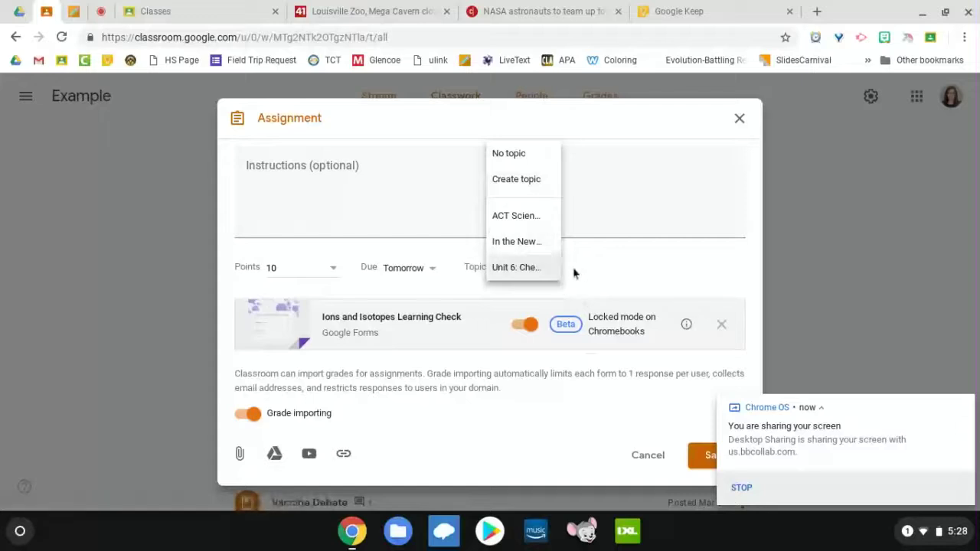
Step: Keep Unit 6: Chemistry as the topic, save the assignment, and expand it on Classwork
click(601, 267)
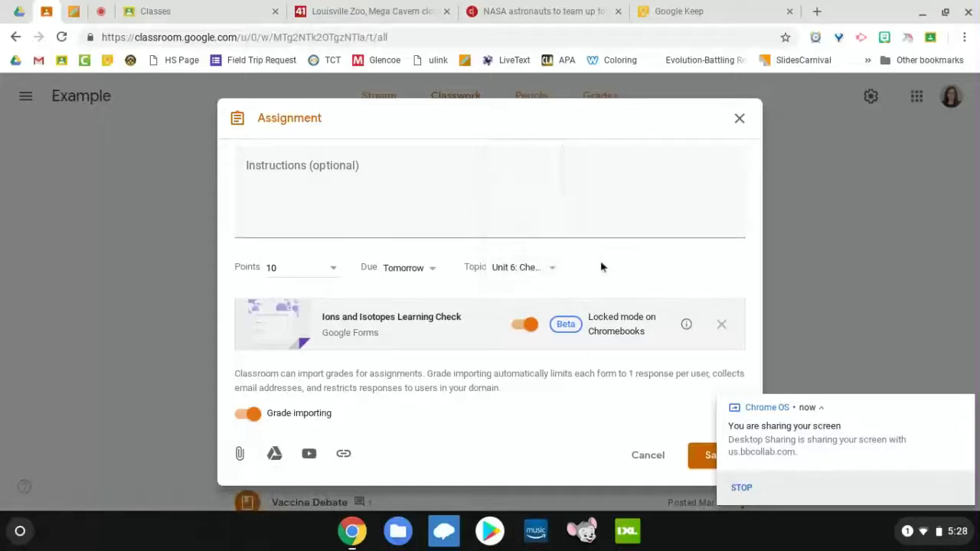
click(704, 456)
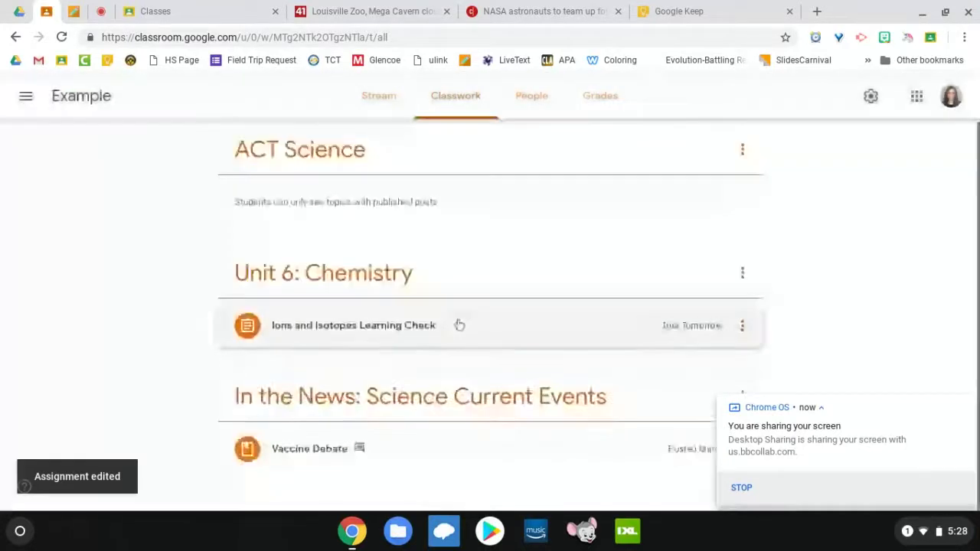
click(415, 324)
scroll(324, 361, down, 1)
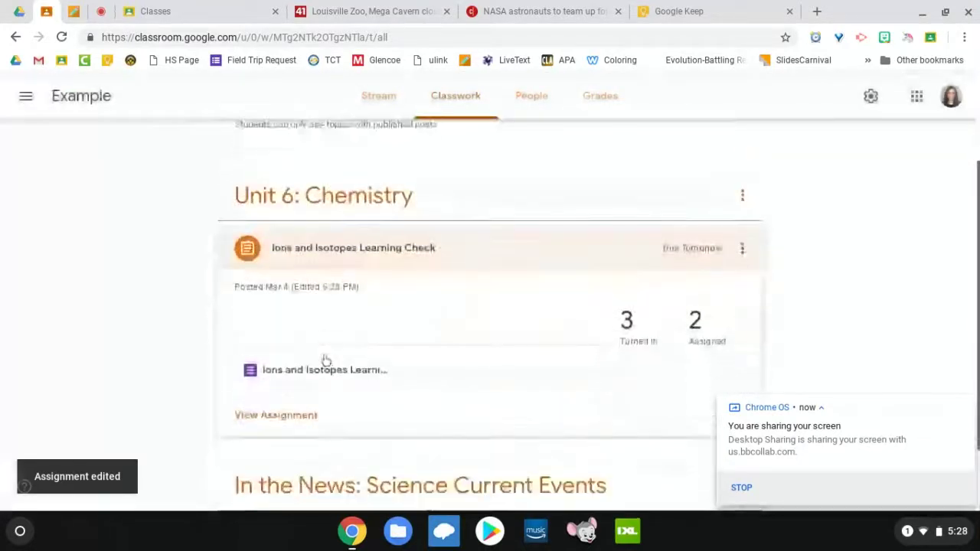
scroll(326, 359, down, 2)
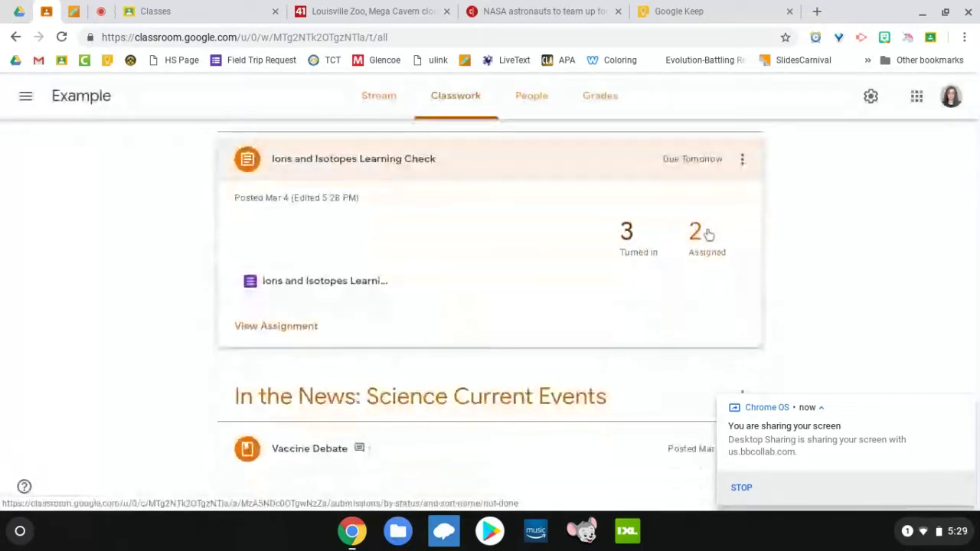
Step: Open the assignment's Student work page via View Assignment
click(293, 329)
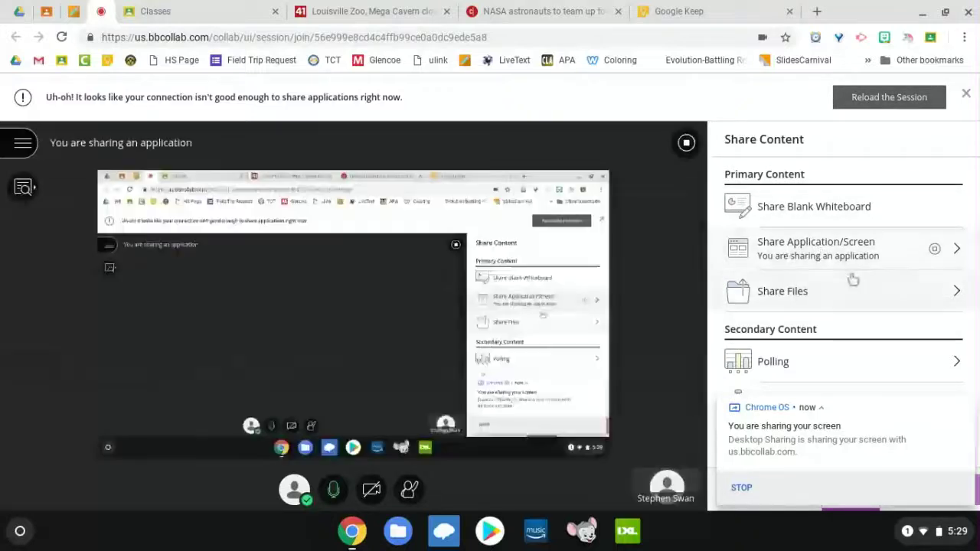
Step: Return to the Classroom Student work page and start the Import Grades confirmation
click(47, 11)
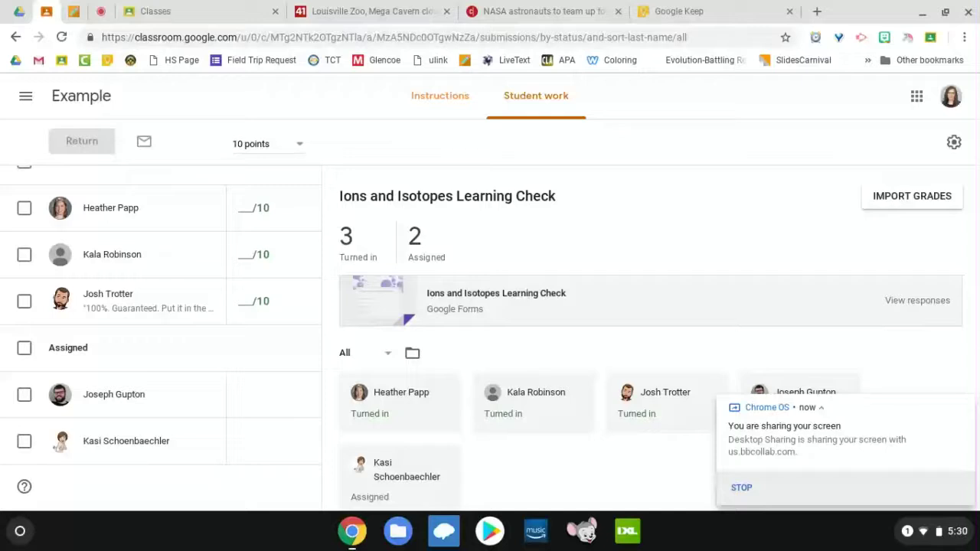
click(911, 196)
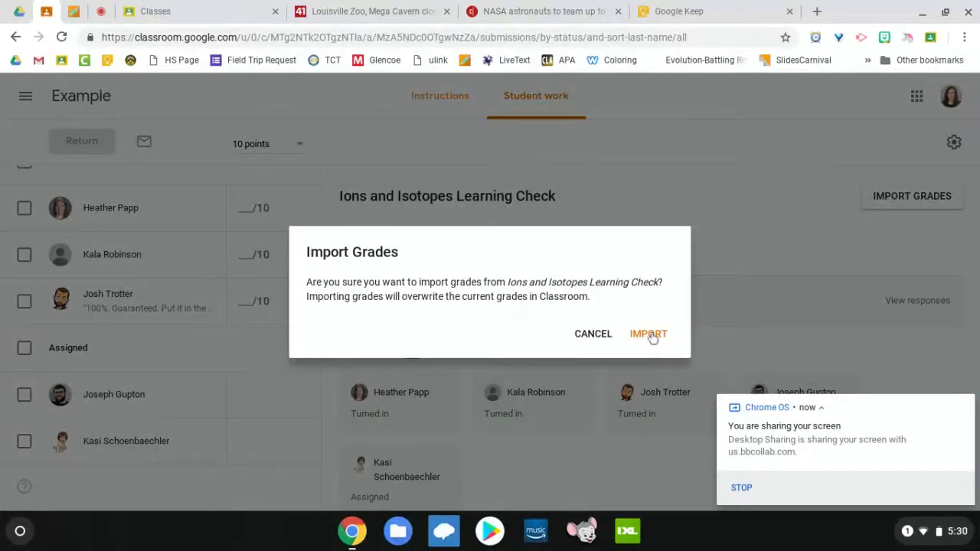
Step: Confirm the import so the turned-in students get draft scores of 2, 2 and 3
click(651, 337)
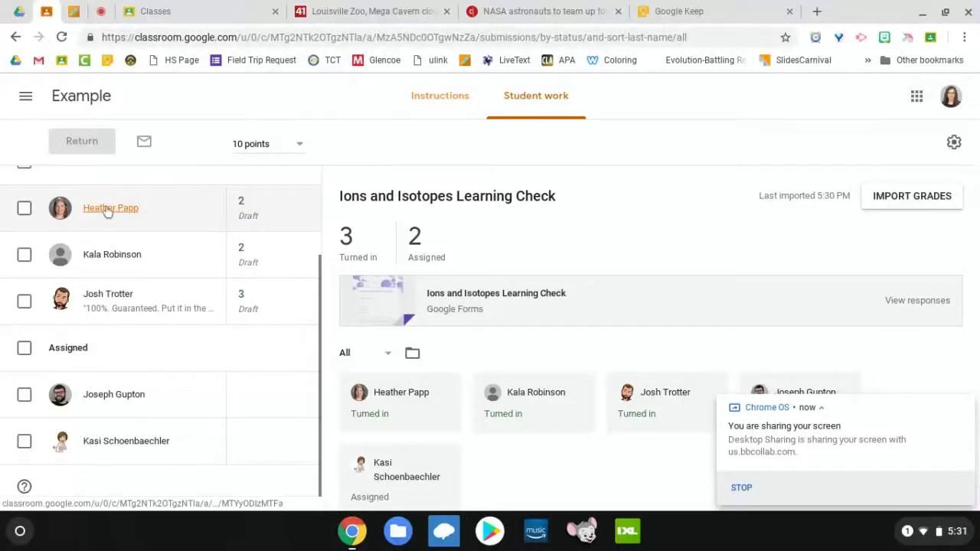
Step: Inspect the first turned-in student's submission and grade options, then return to the summary
click(67, 216)
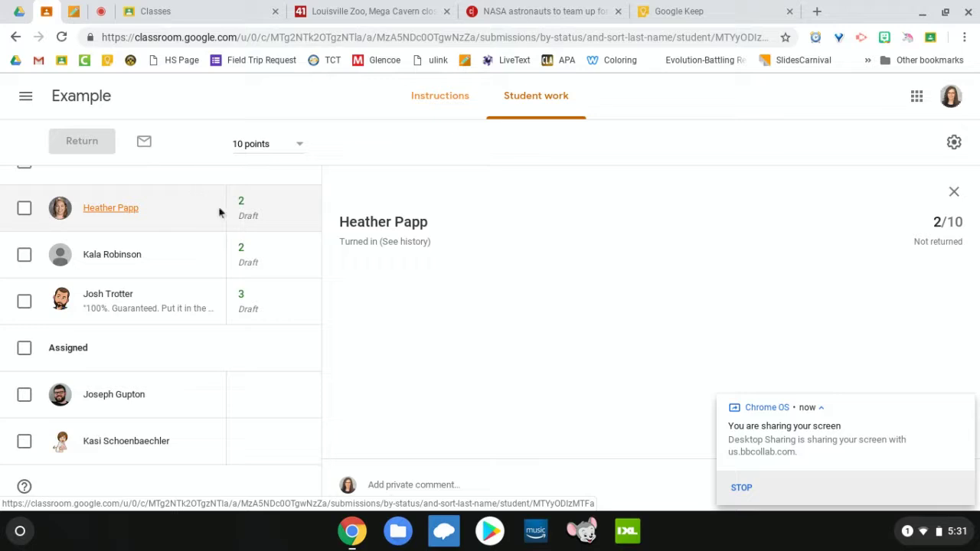
click(305, 209)
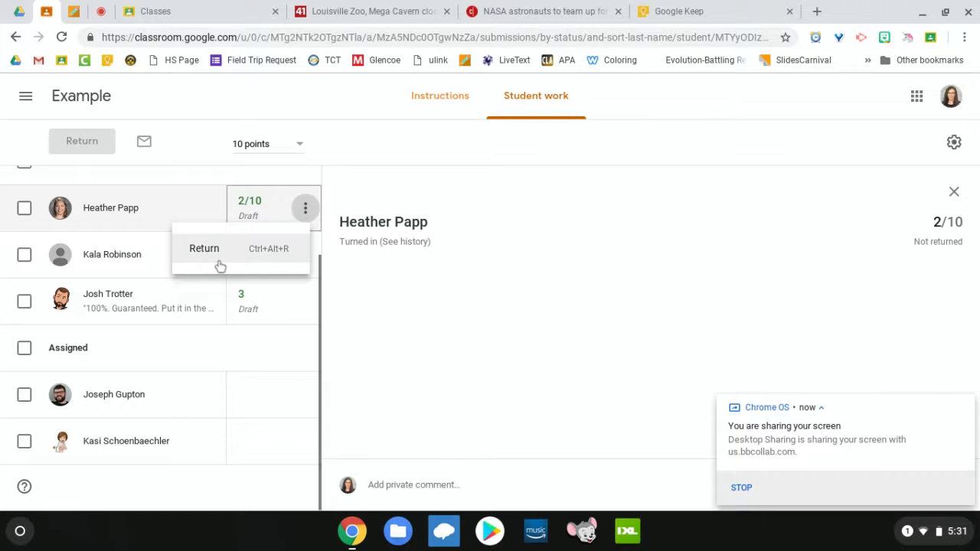
click(954, 192)
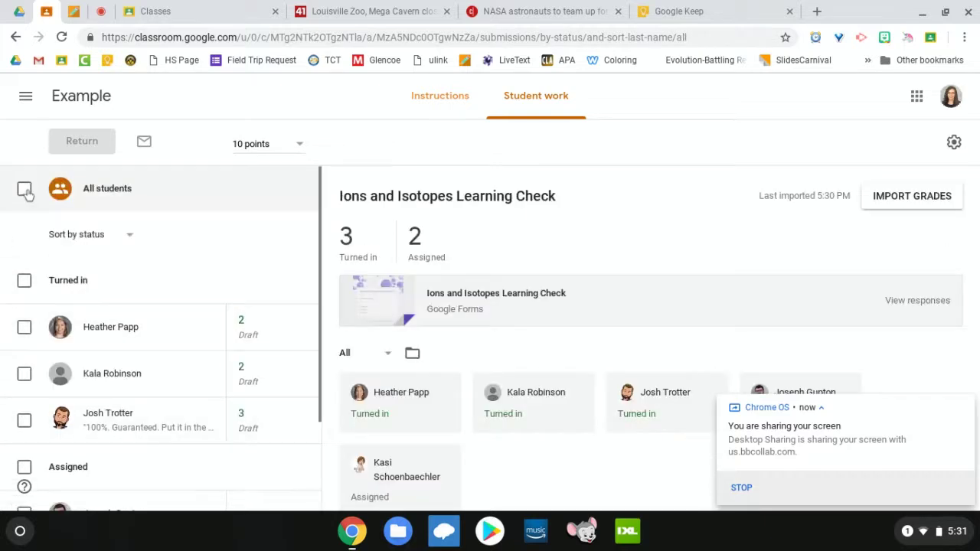
scroll(27, 195, down, 3)
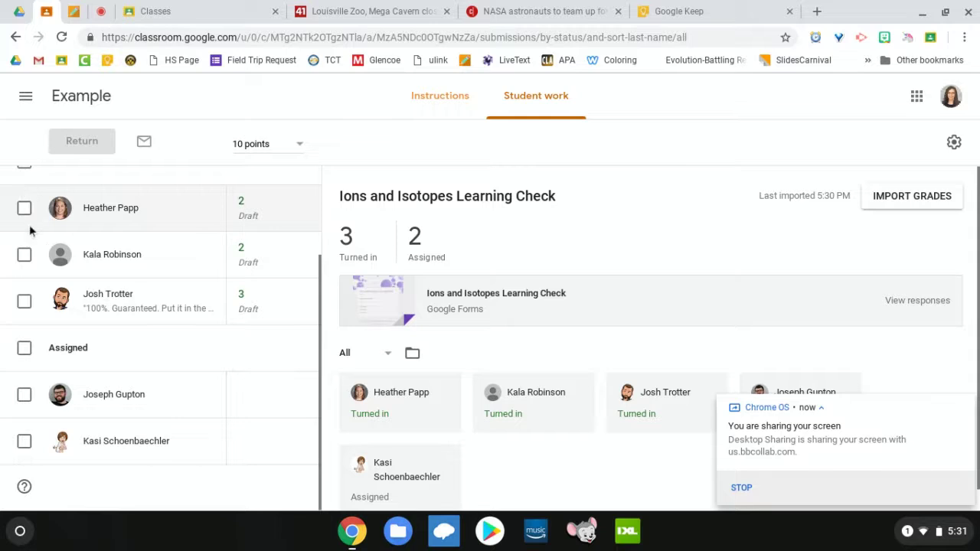
scroll(142, 349, up, 3)
scroll(145, 351, down, 3)
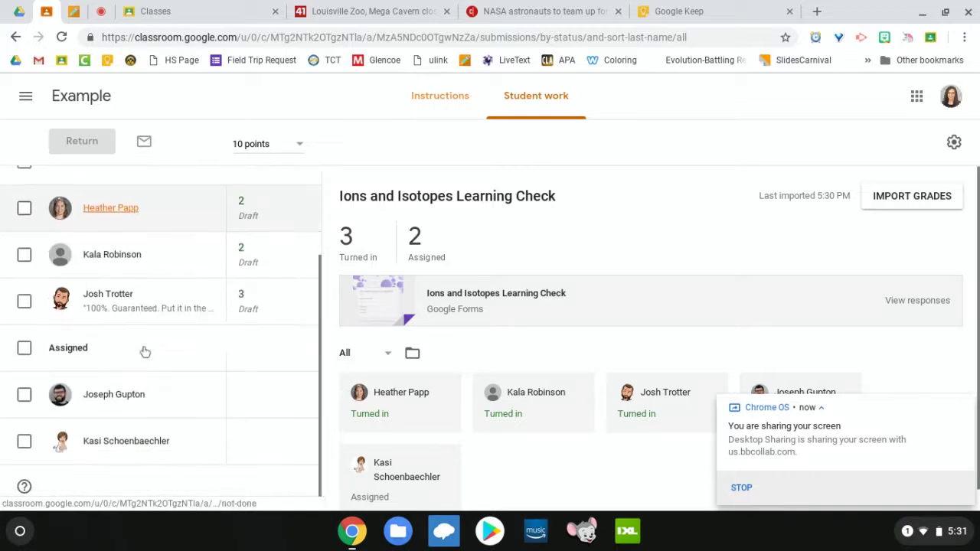
scroll(144, 351, up, 3)
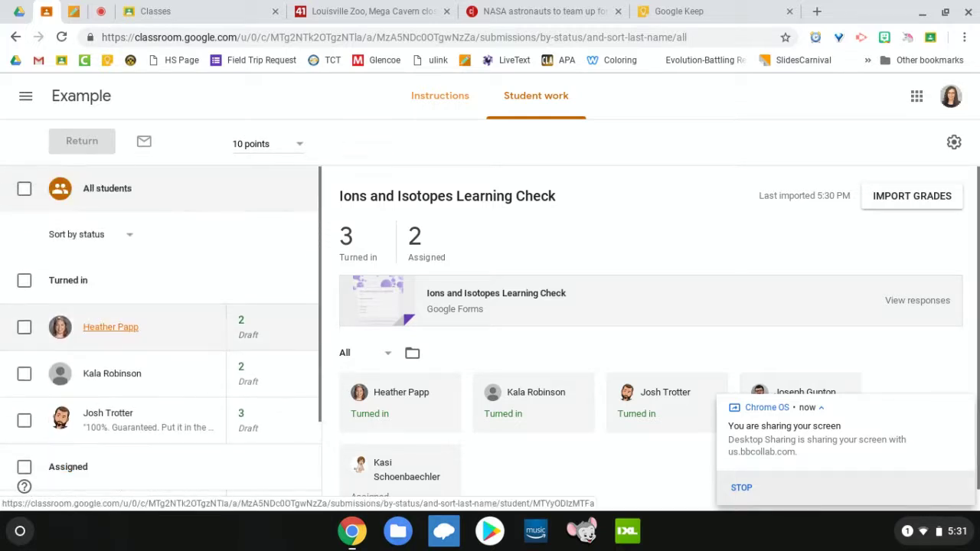
scroll(142, 284, down, 2)
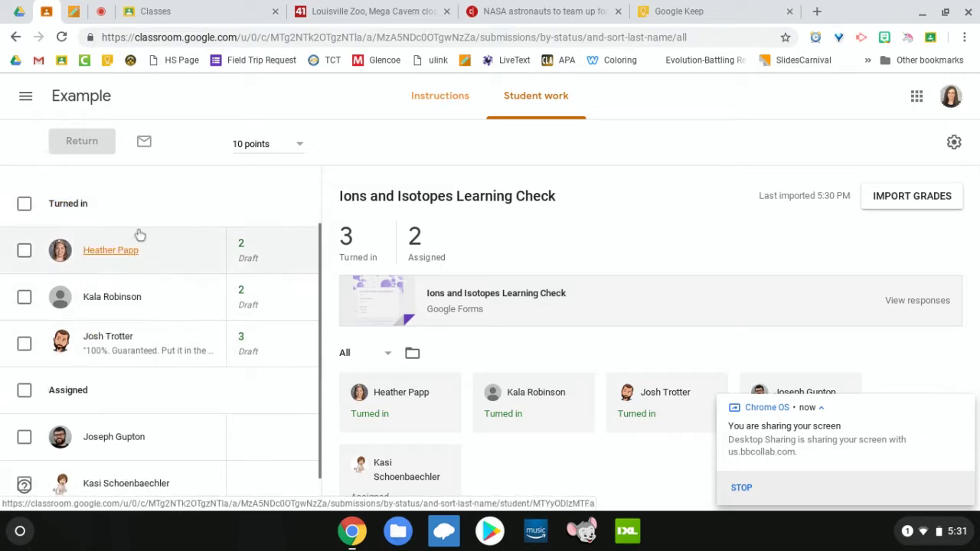
scroll(140, 235, up, 1)
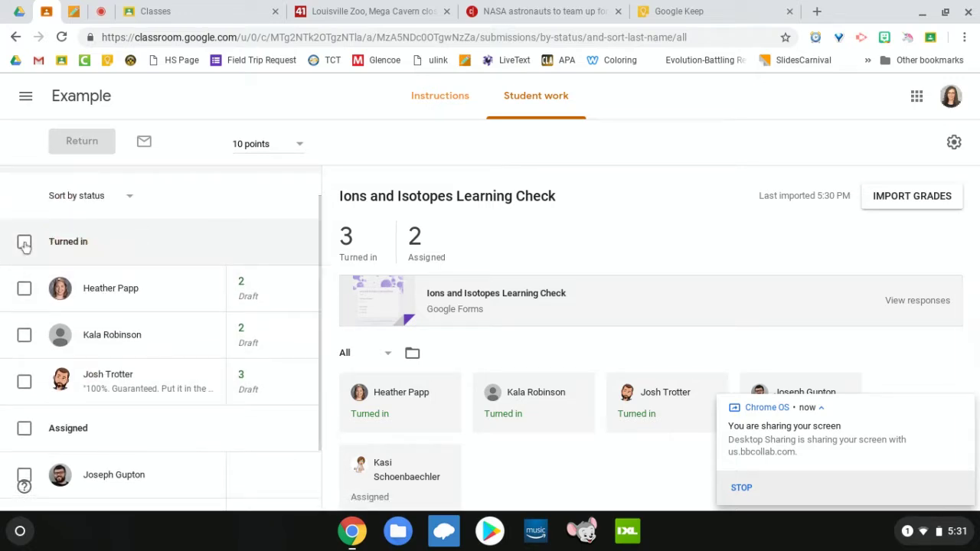
scroll(66, 332, down, 2)
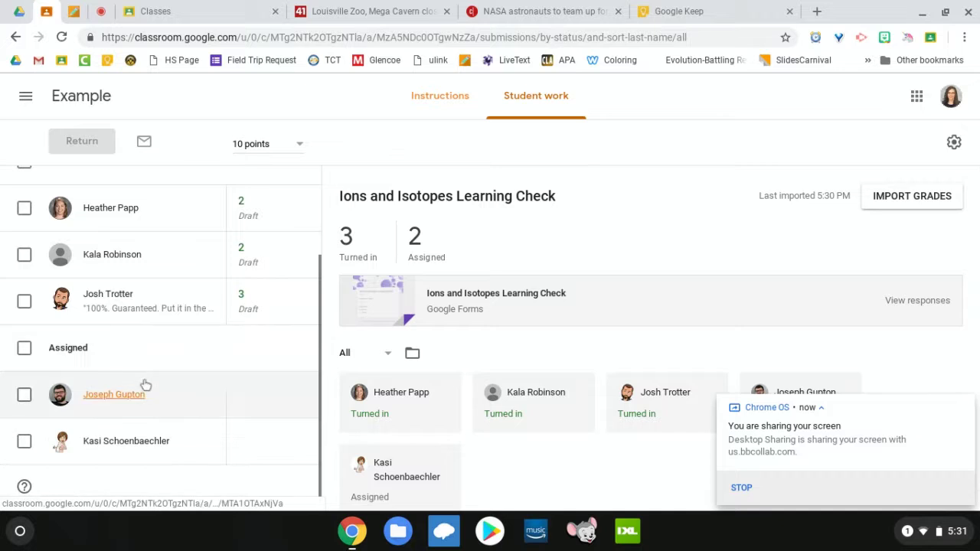
Step: Tick one assigned student and the Turned in group checkbox selecting all three submissions
click(25, 396)
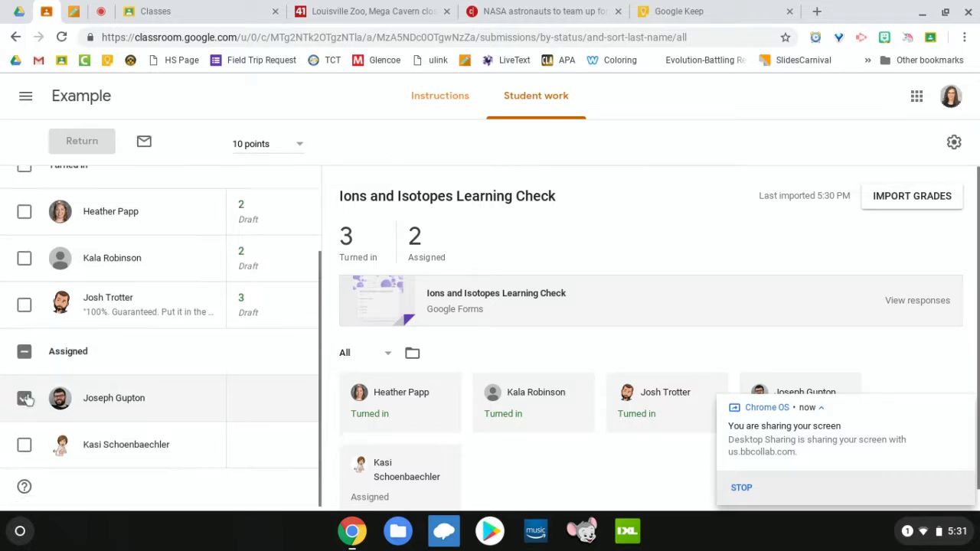
scroll(25, 398, up, 3)
click(24, 281)
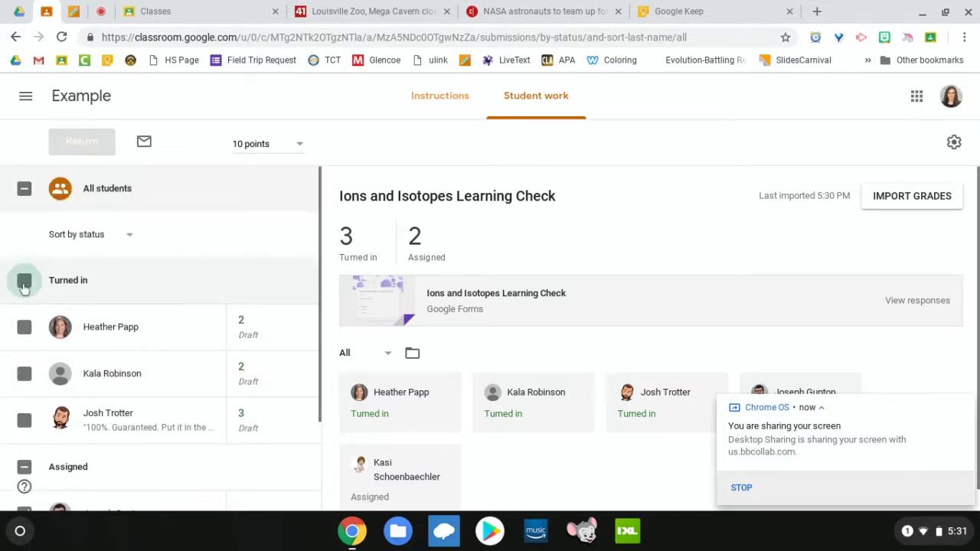
scroll(23, 288, down, 3)
scroll(23, 286, up, 3)
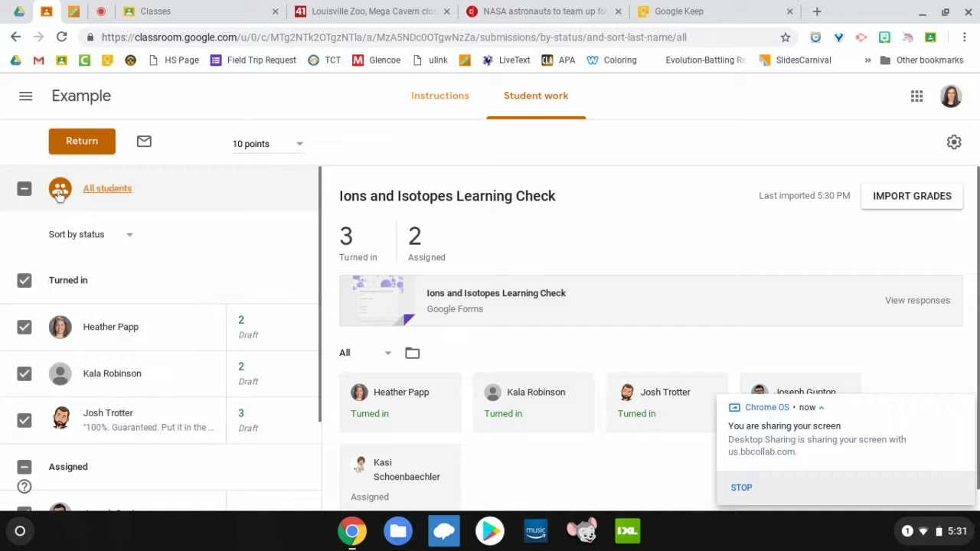
Step: Return the three scored Ions and Isotopes Learning Check submissions to their students
click(80, 145)
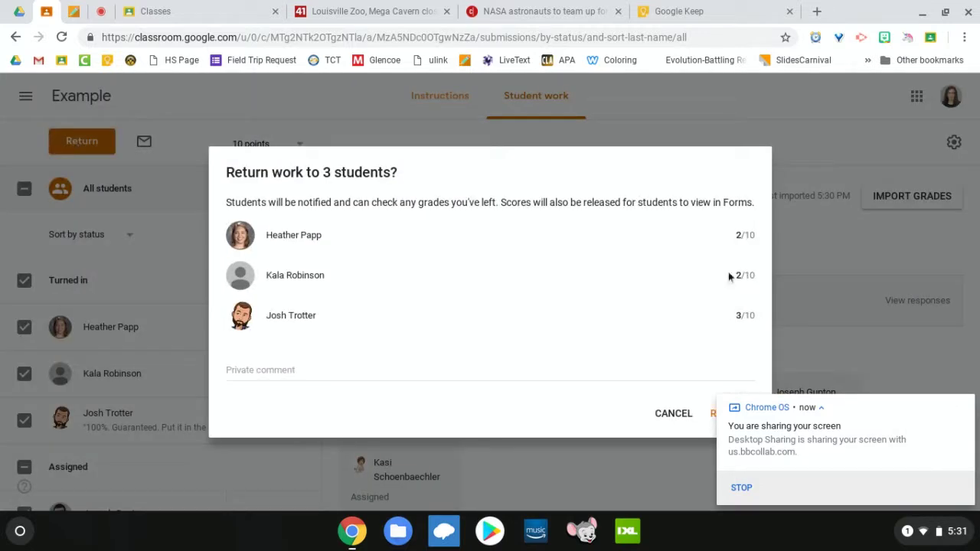
click(355, 363)
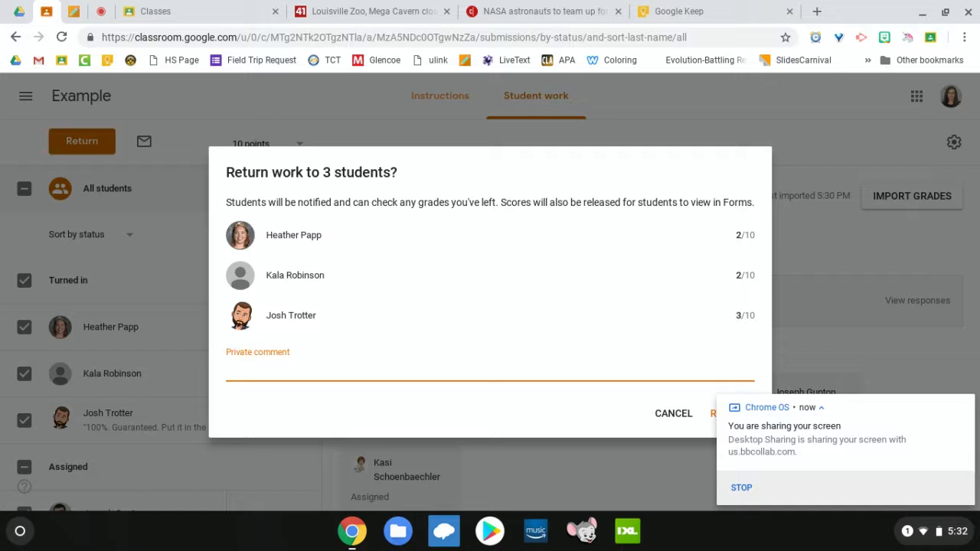
click(714, 415)
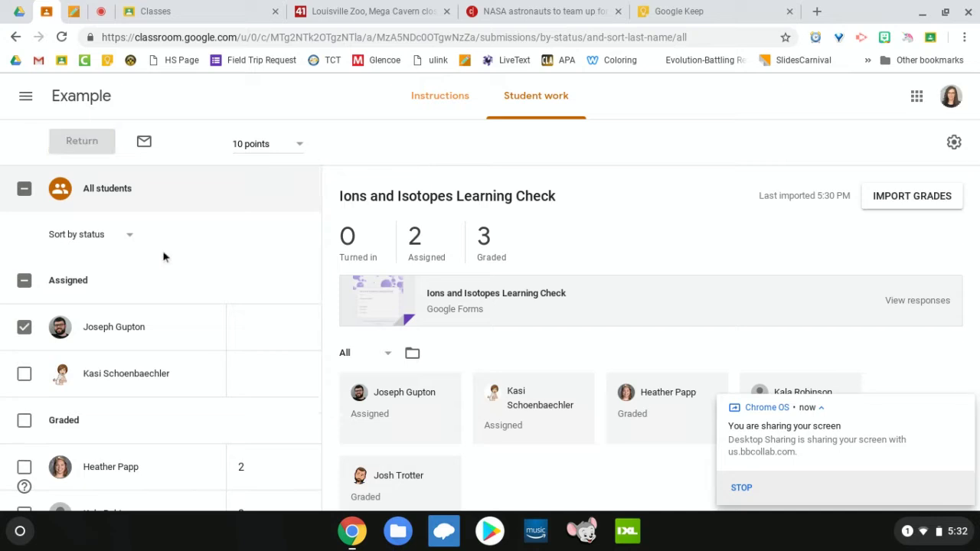
scroll(163, 256, down, 3)
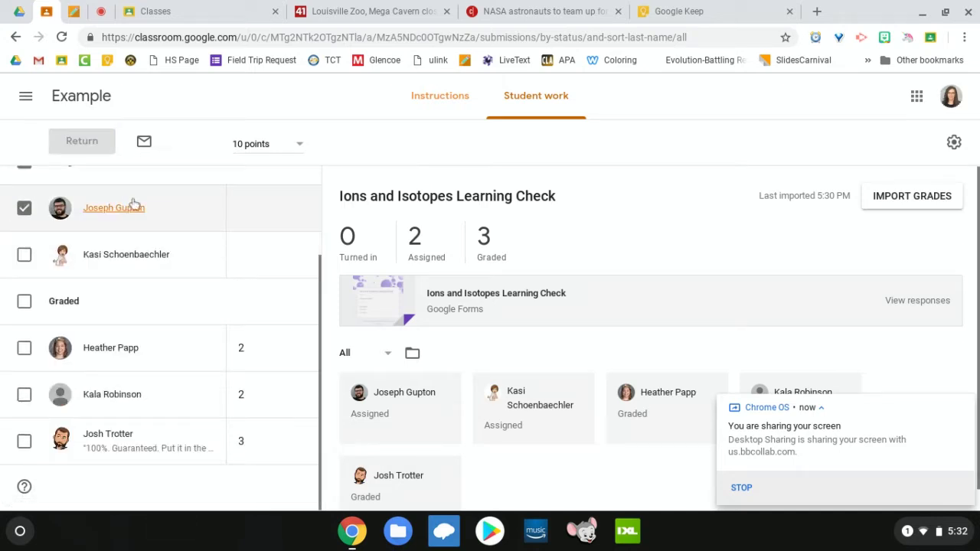
scroll(153, 216, up, 3)
scroll(171, 342, down, 3)
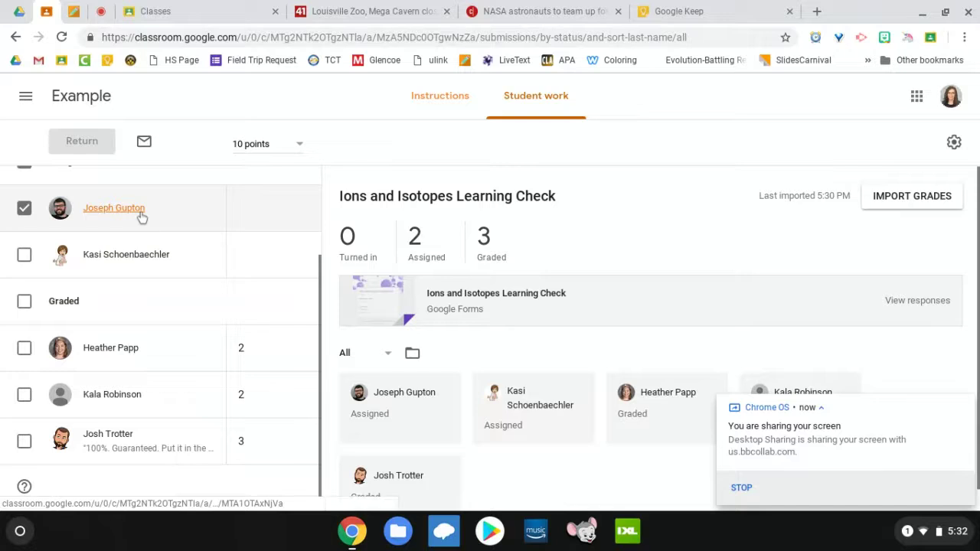
scroll(141, 218, up, 2)
scroll(142, 218, down, 2)
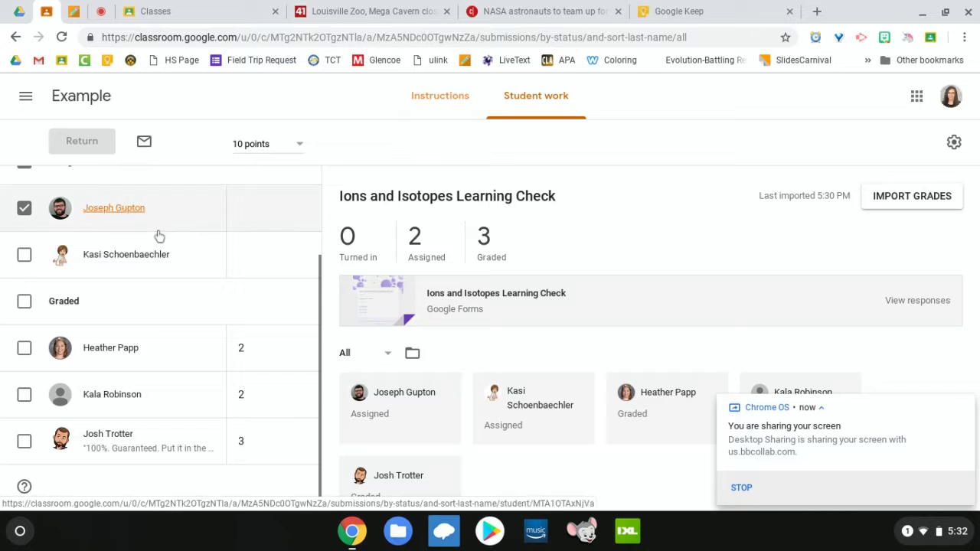
scroll(158, 234, up, 2)
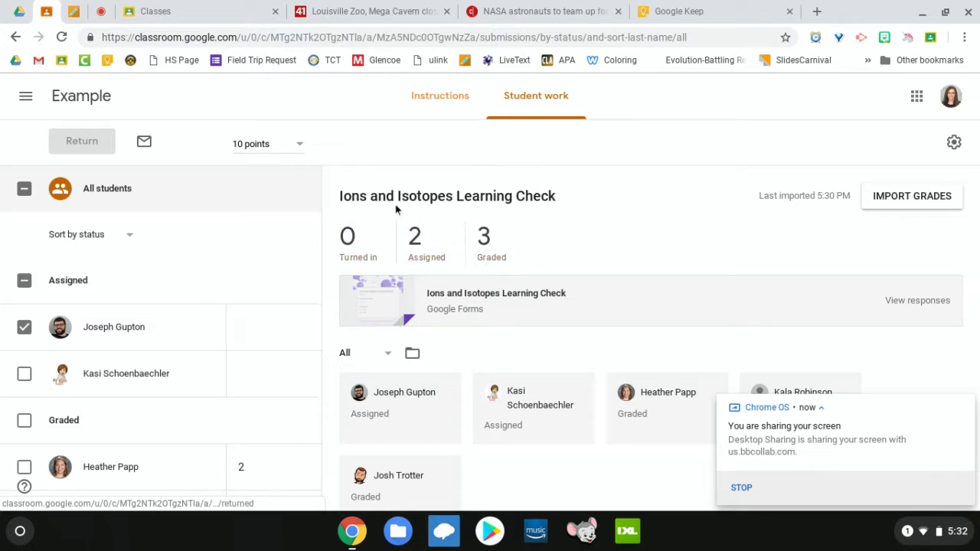
Step: Go to the To-do page listing work to review across all classes
click(28, 96)
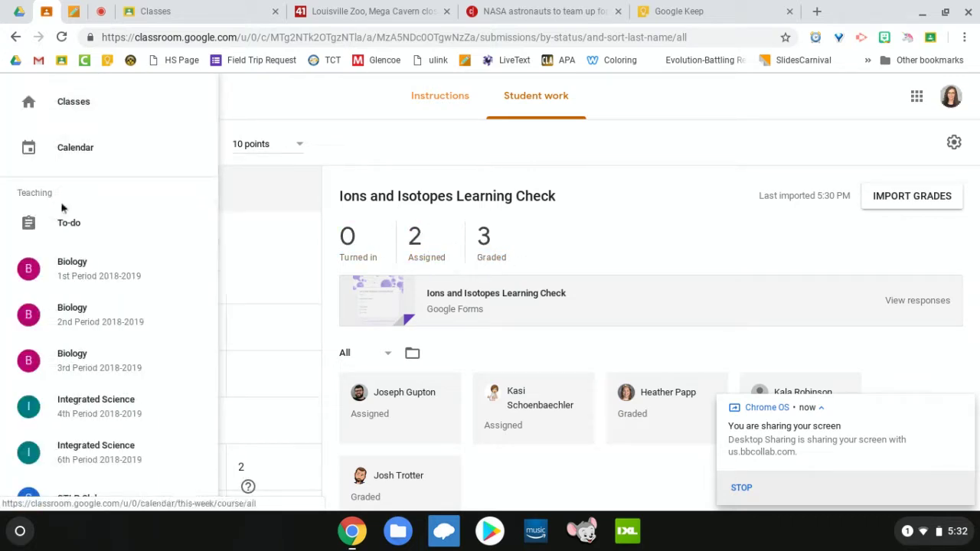
click(69, 228)
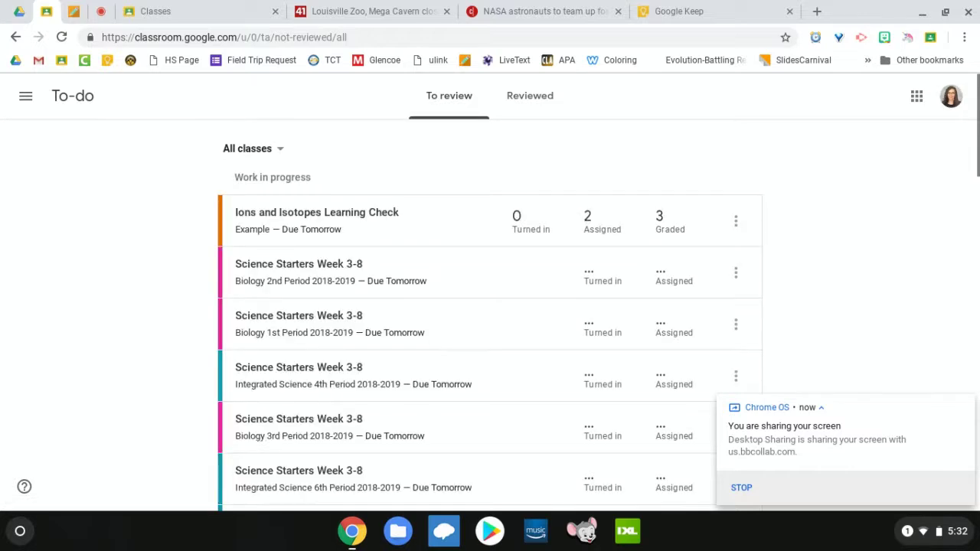
scroll(489, 314, down, 3)
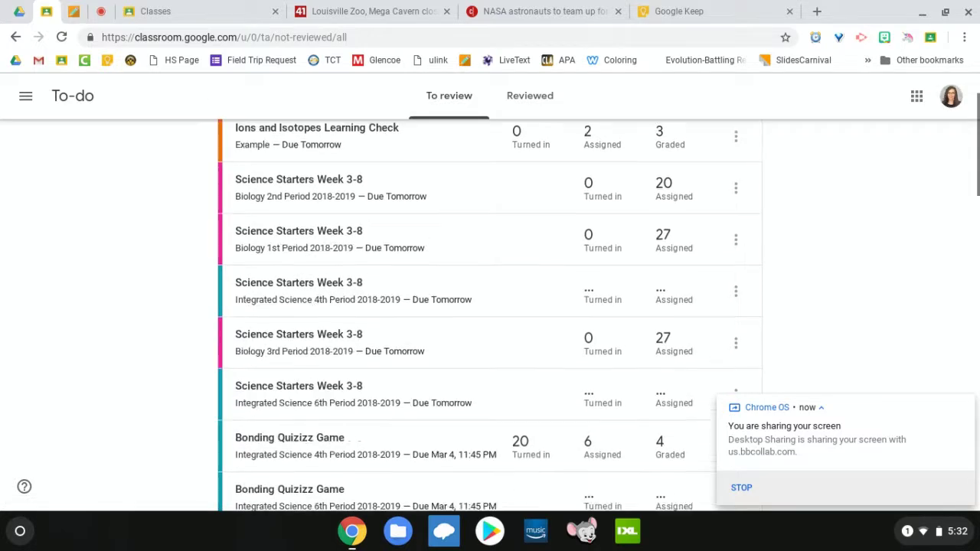
scroll(490, 314, down, 10)
scroll(490, 314, up, 6)
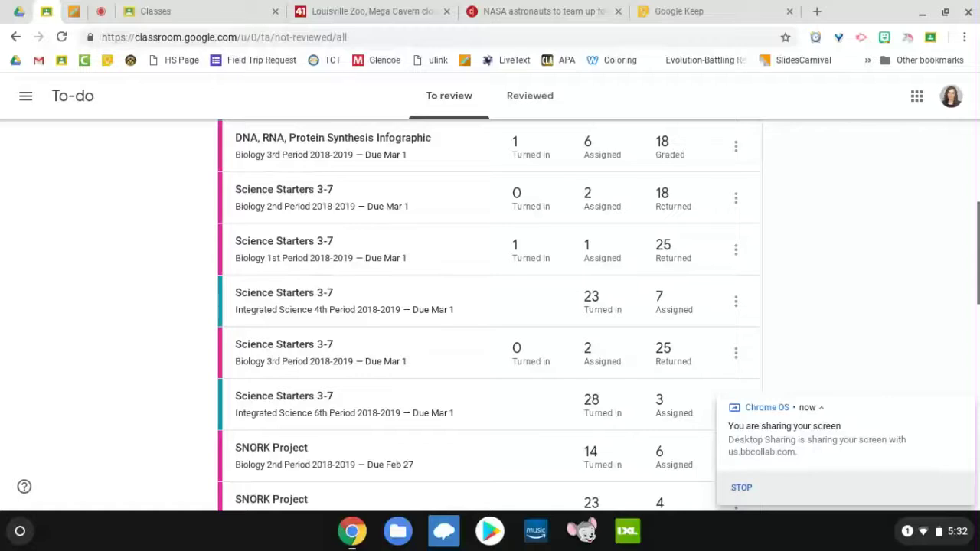
scroll(477, 247, up, 7)
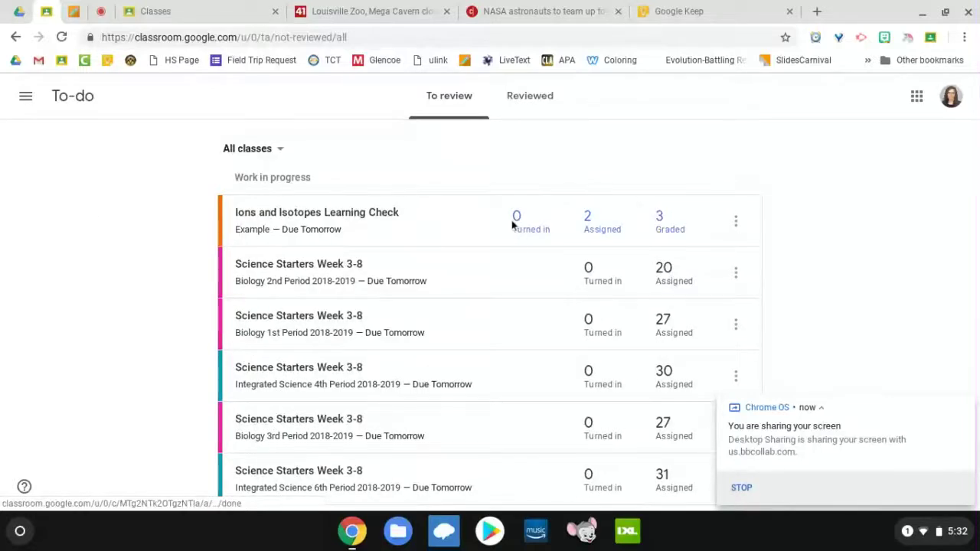
Step: Scroll through the To review list, which shows Ions and Isotopes Learning Check at 3 graded
scroll(625, 239, down, 1)
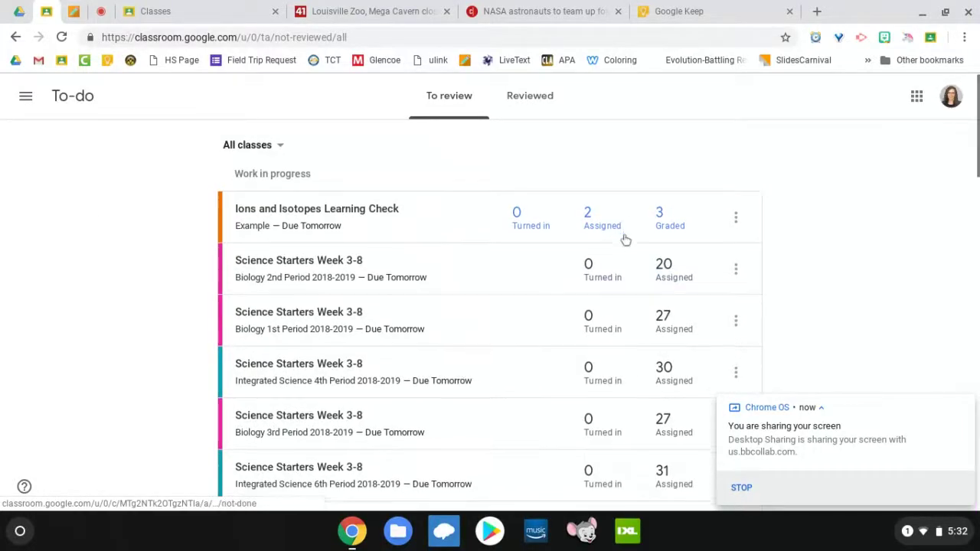
scroll(626, 240, down, 2)
scroll(625, 240, up, 1)
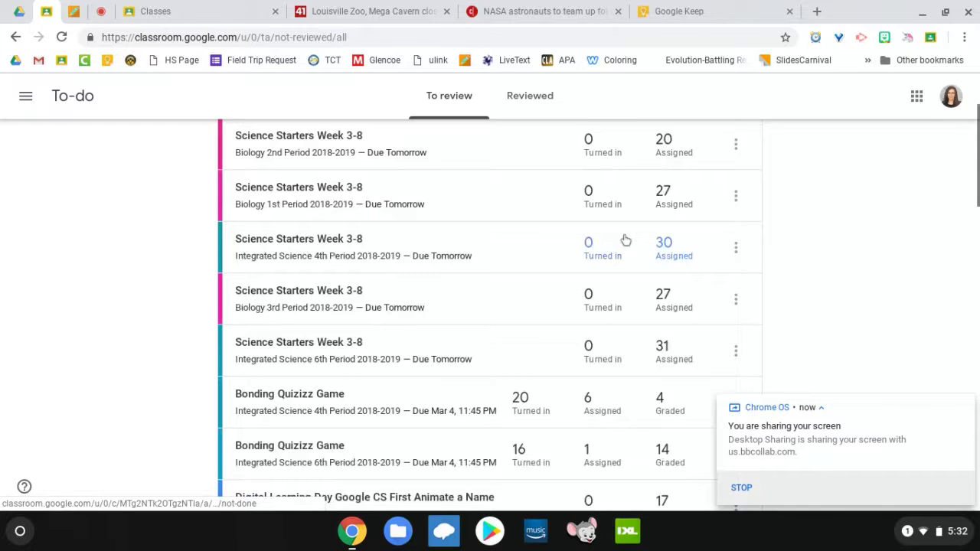
scroll(625, 240, up, 1)
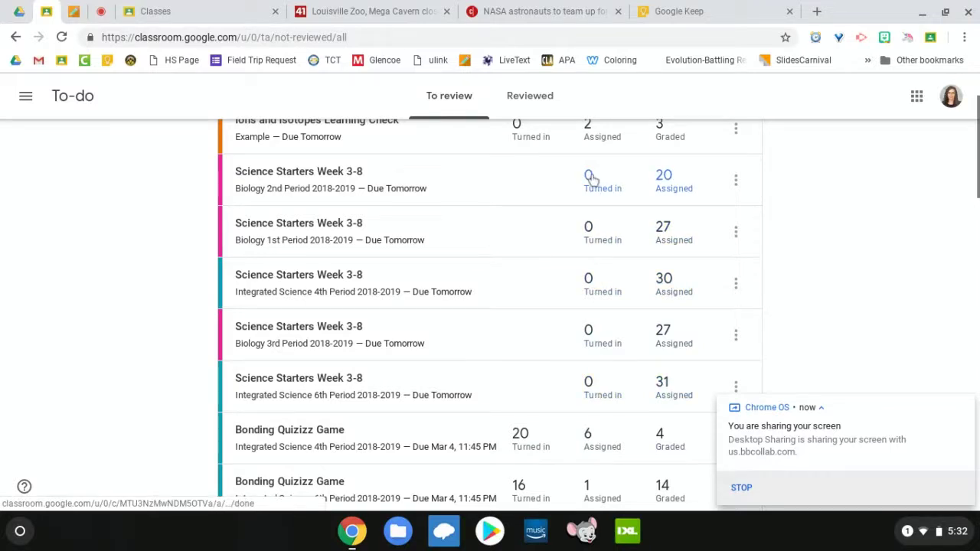
scroll(593, 185, down, 3)
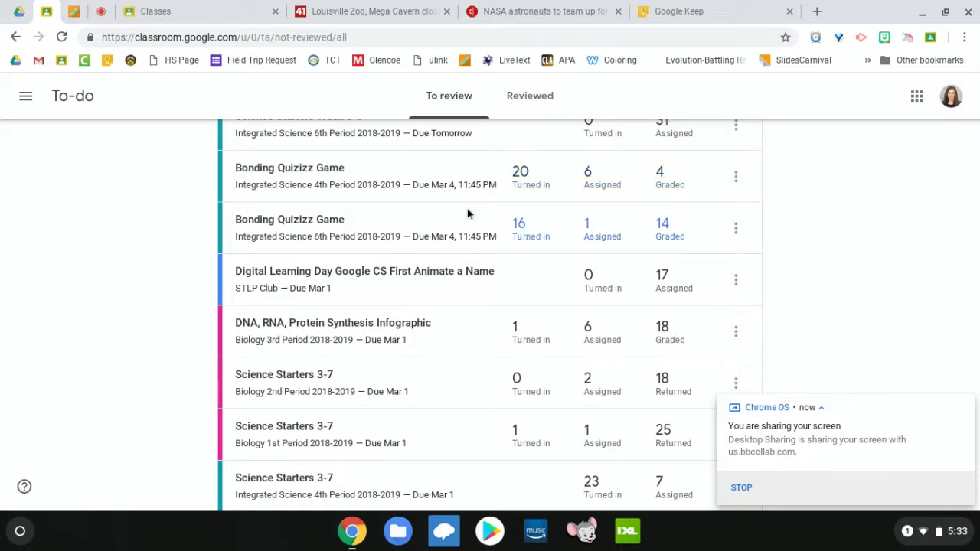
scroll(492, 280, down, 2)
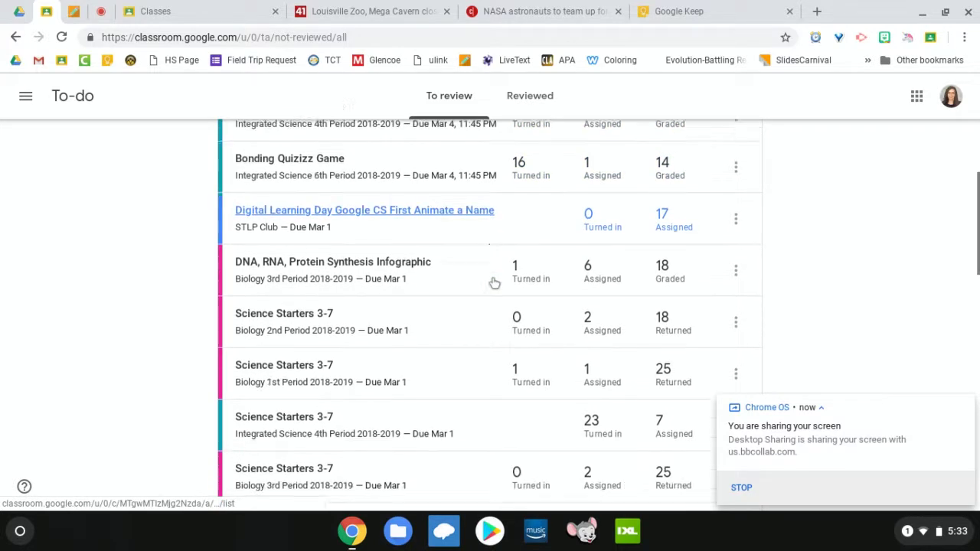
scroll(494, 283, down, 10)
key(Home)
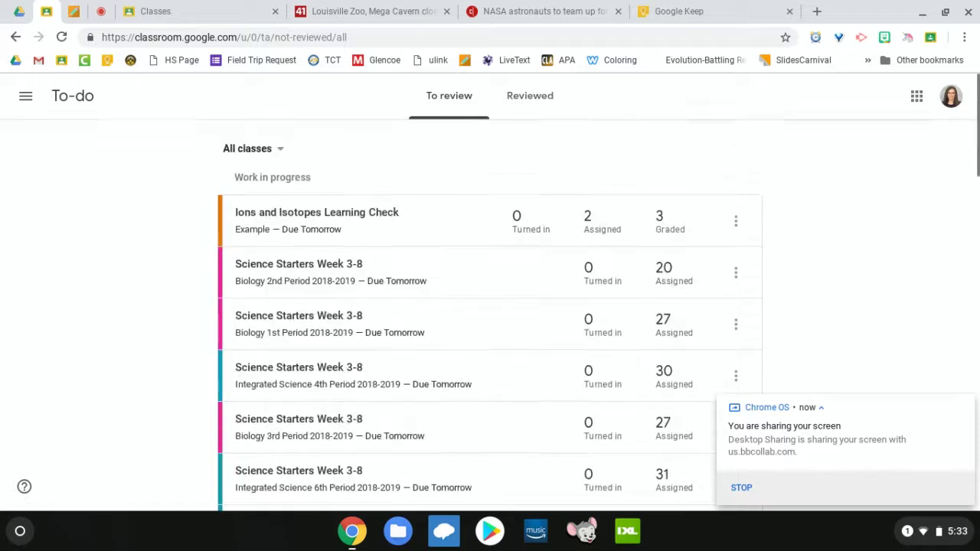
Step: Go from the Classes overview to the Biology 1st Period class's Classwork page
click(25, 96)
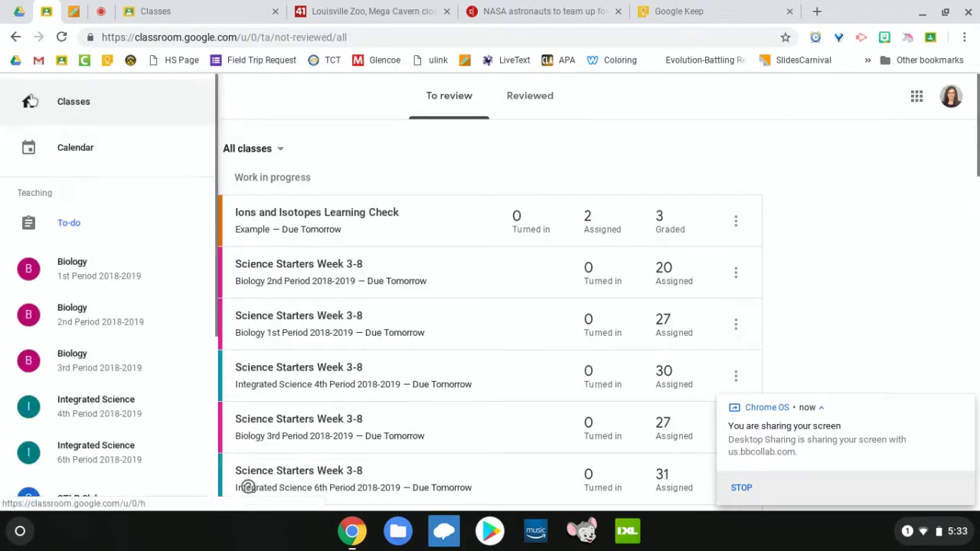
click(68, 107)
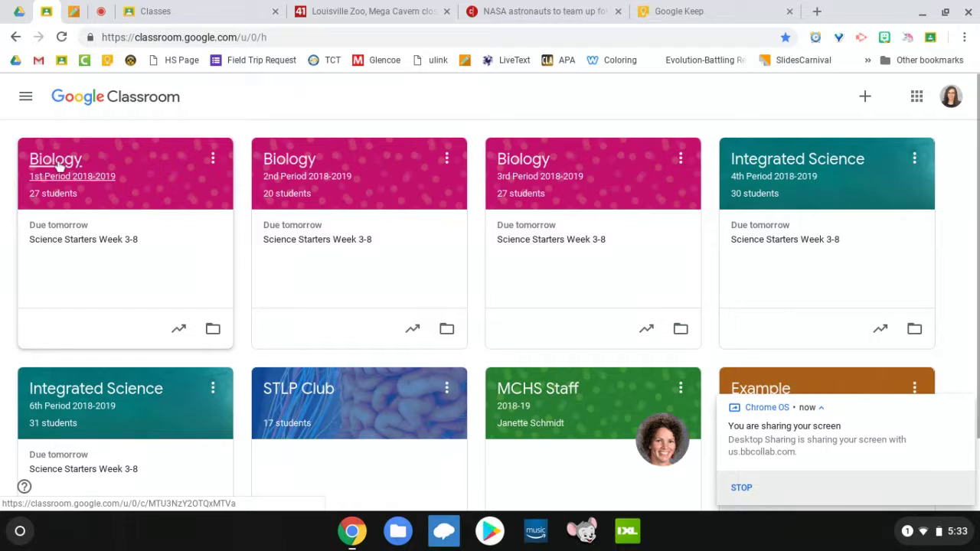
click(58, 163)
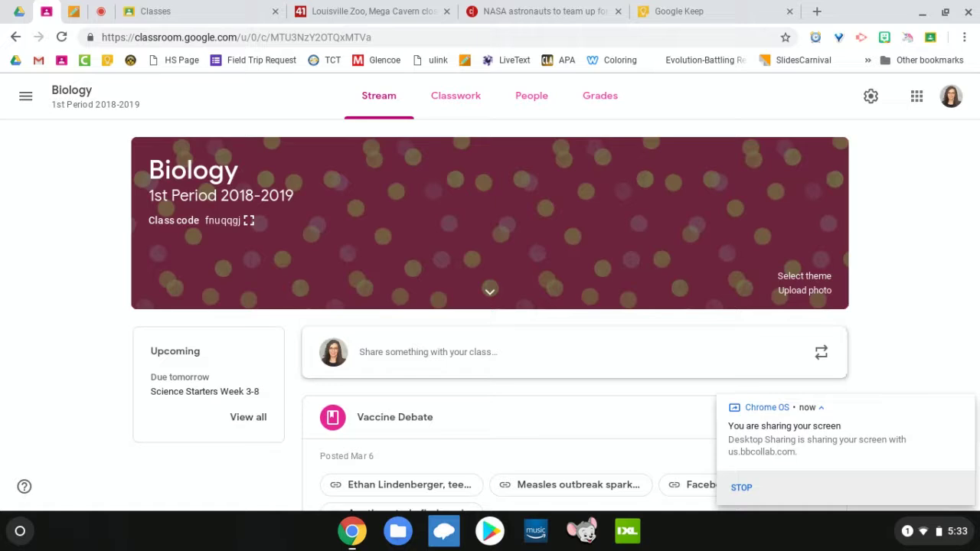
click(474, 97)
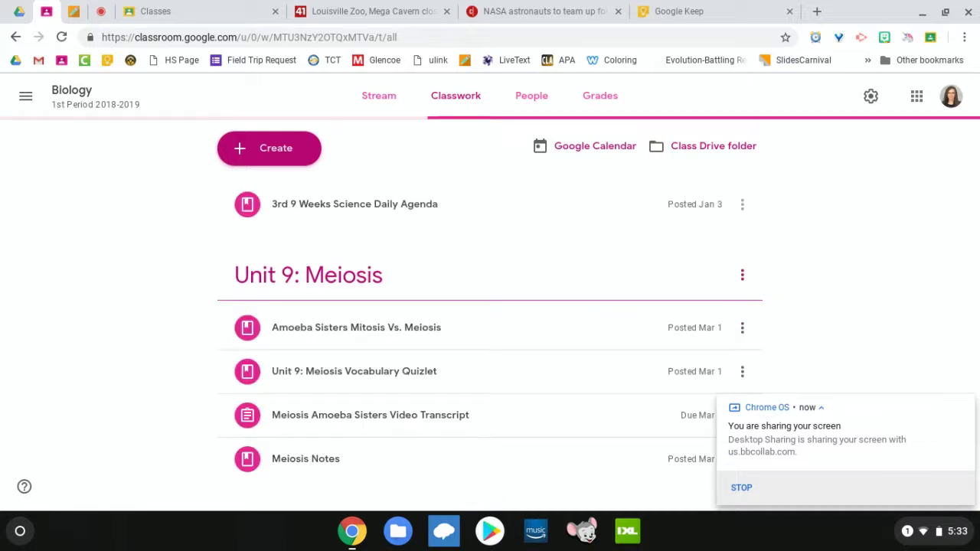
Step: Scroll through the Classwork topics, including the Ecology Simulation Lab draft under Unit 11: Ecology
scroll(490, 306, down, 8)
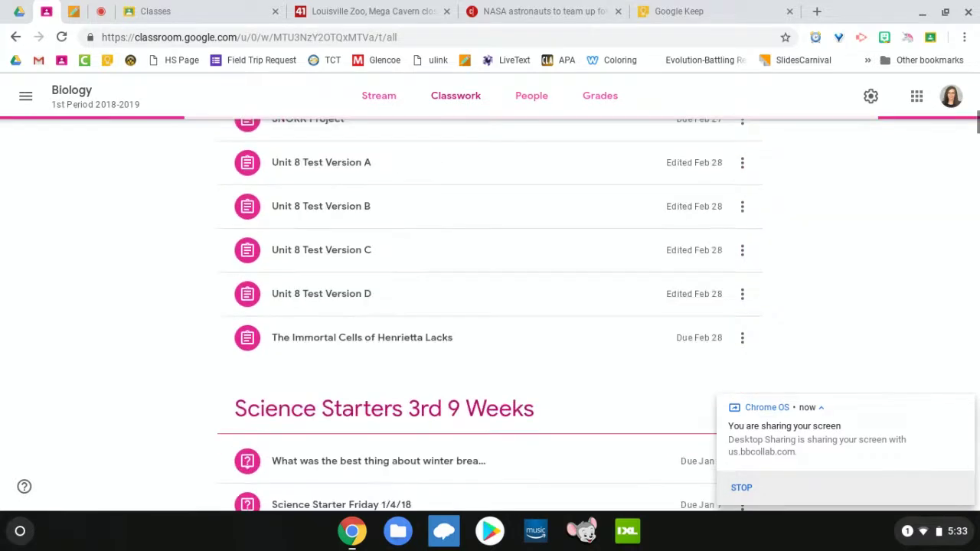
scroll(490, 306, down, 15)
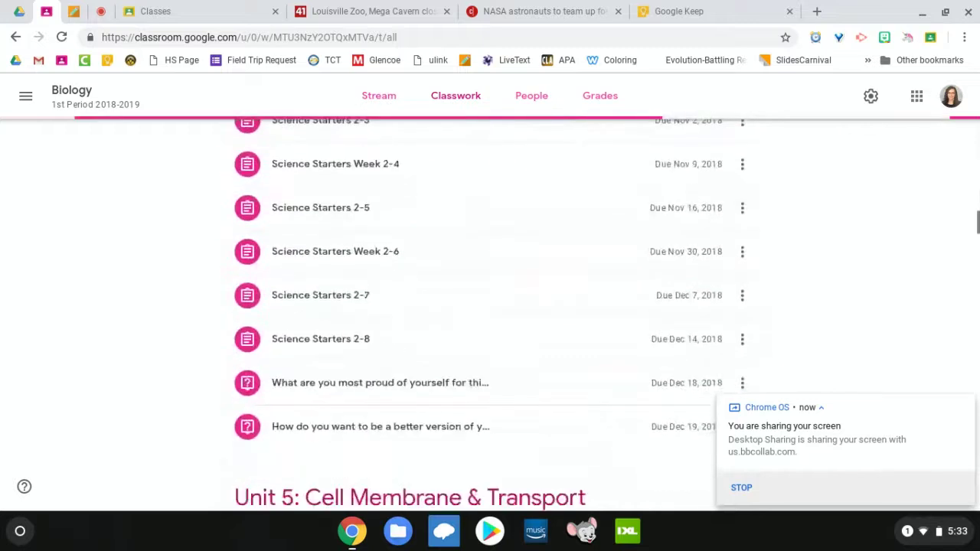
scroll(490, 306, down, 15)
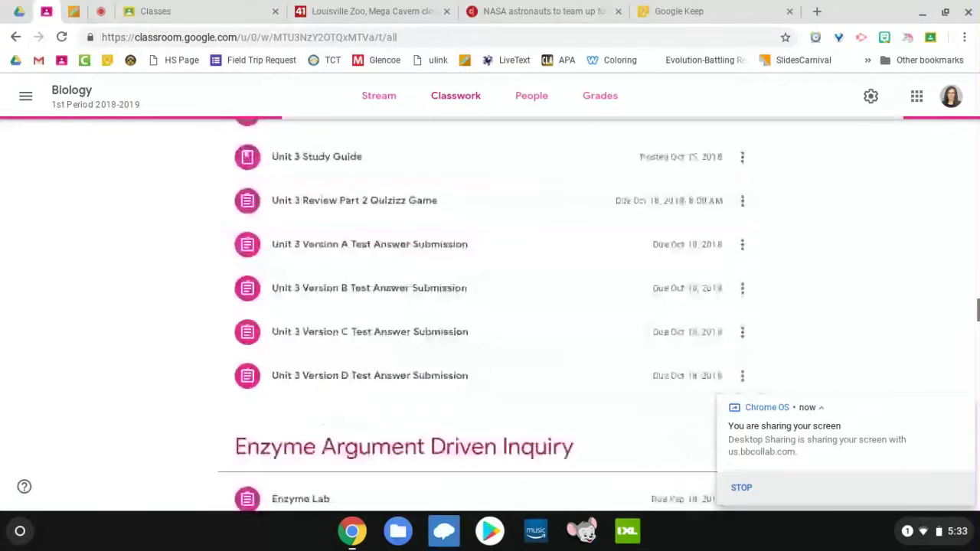
scroll(490, 306, down, 20)
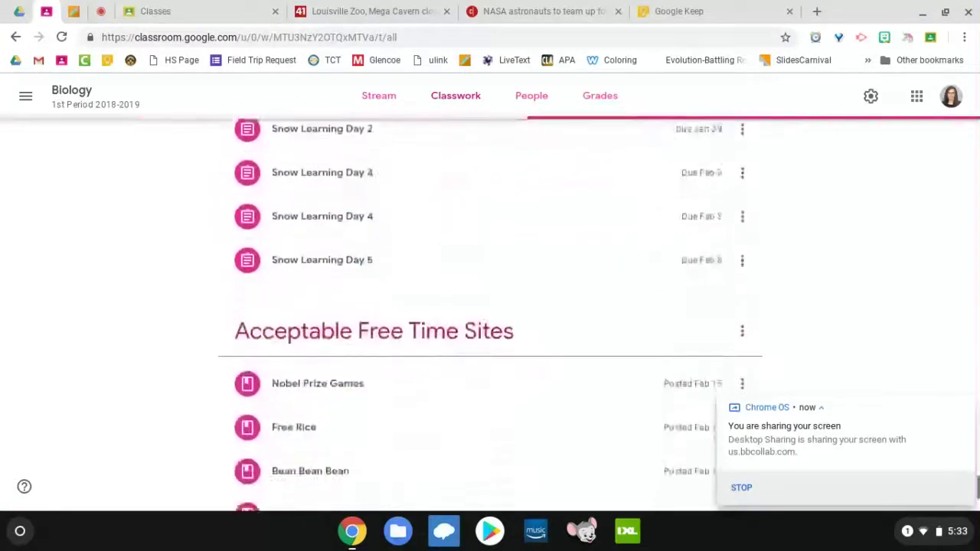
scroll(490, 306, down, 3)
scroll(489, 306, up, 2)
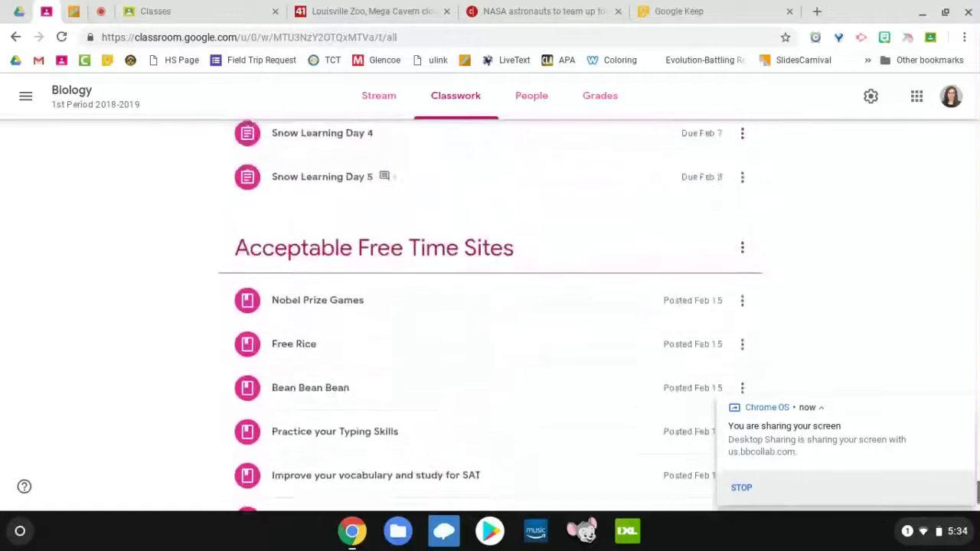
scroll(490, 306, up, 6)
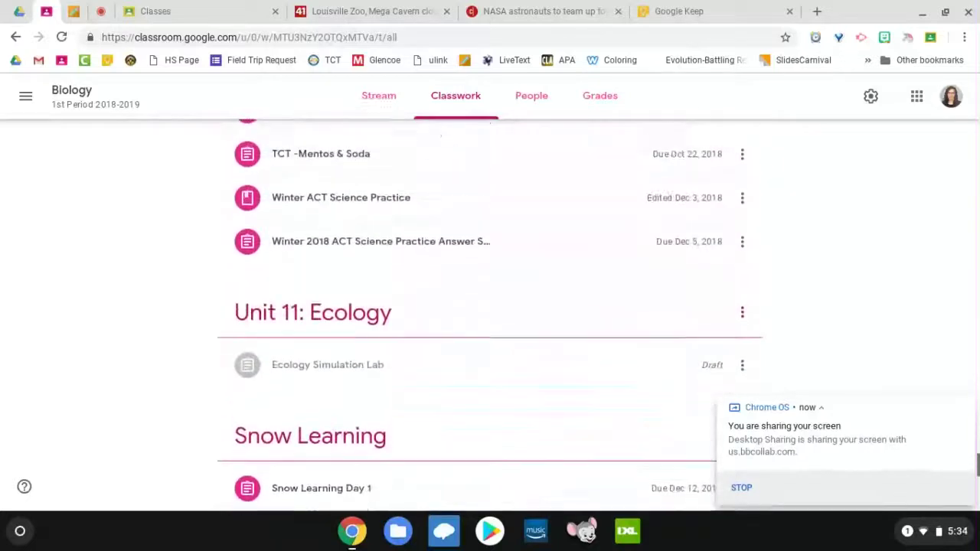
scroll(490, 306, up, 3)
scroll(489, 306, down, 6)
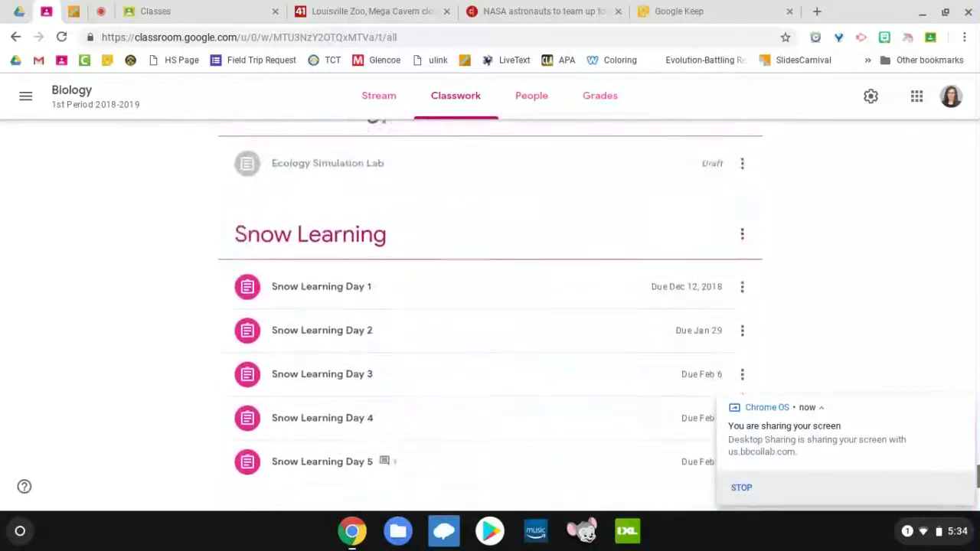
scroll(414, 197, up, 1)
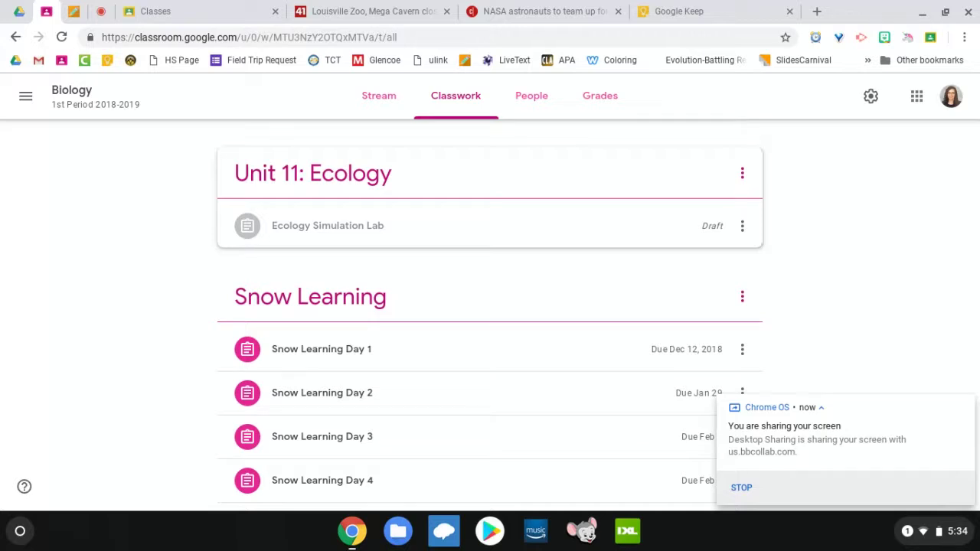
scroll(742, 297, up, 1)
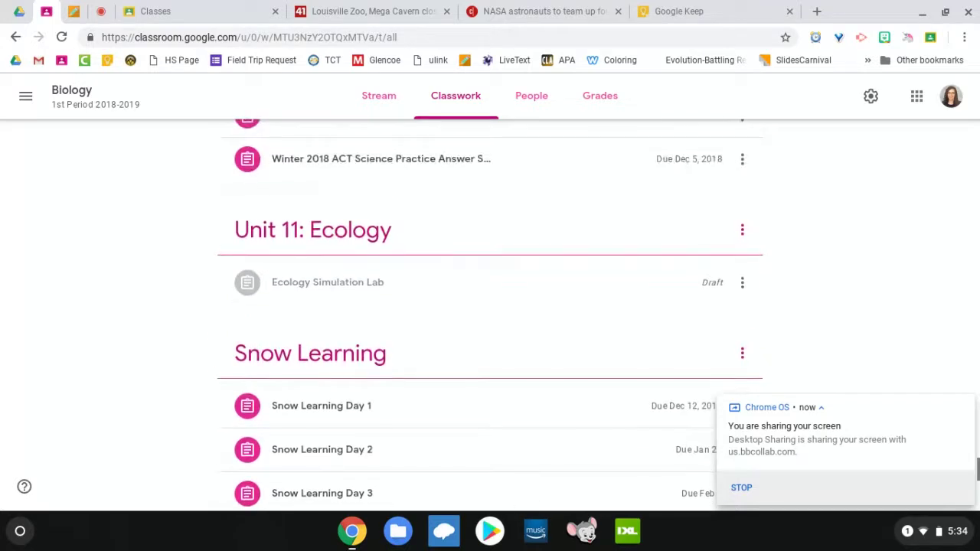
click(741, 283)
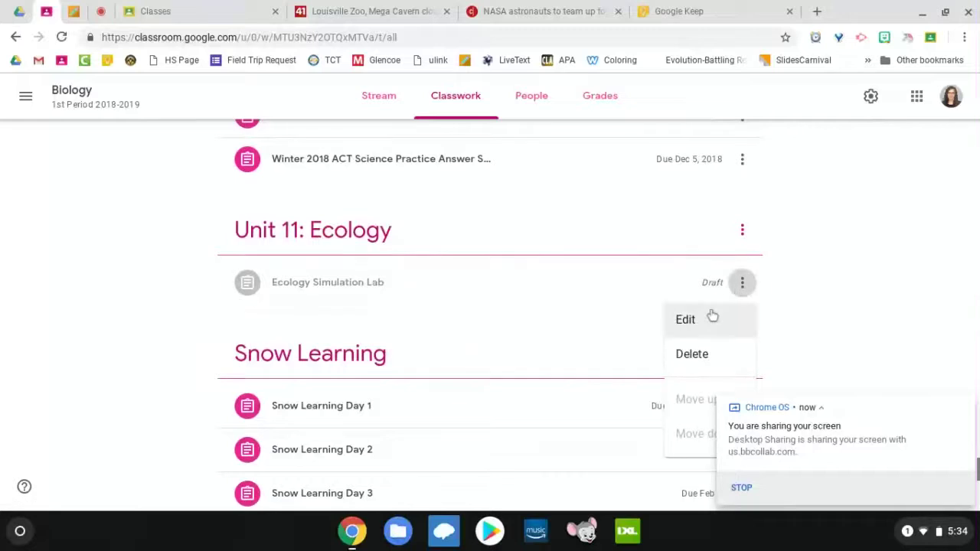
click(704, 320)
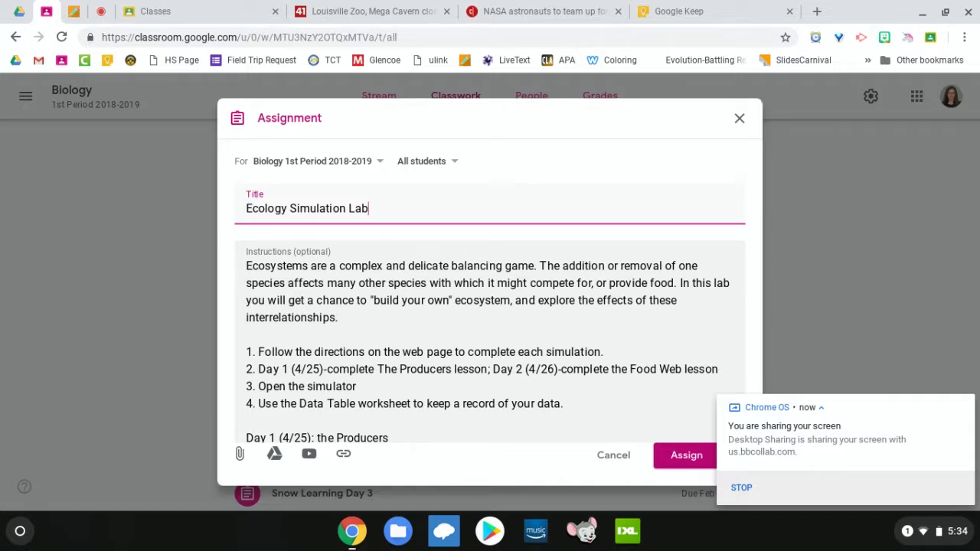
scroll(578, 353, down, 2)
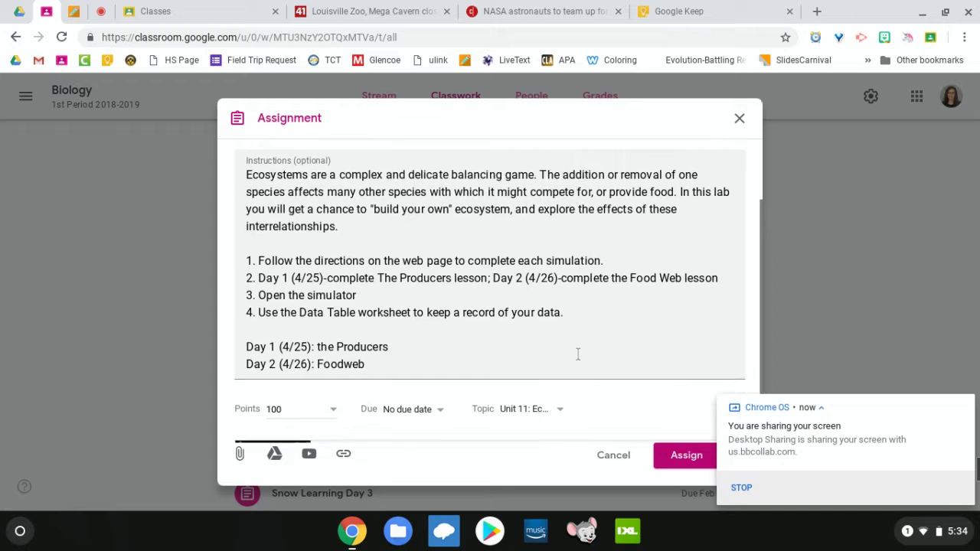
scroll(578, 354, up, 2)
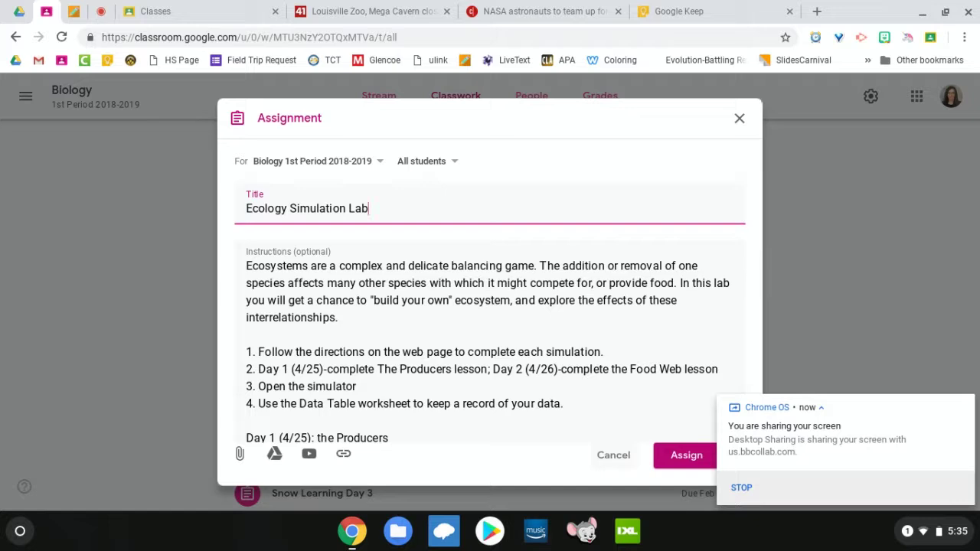
click(612, 454)
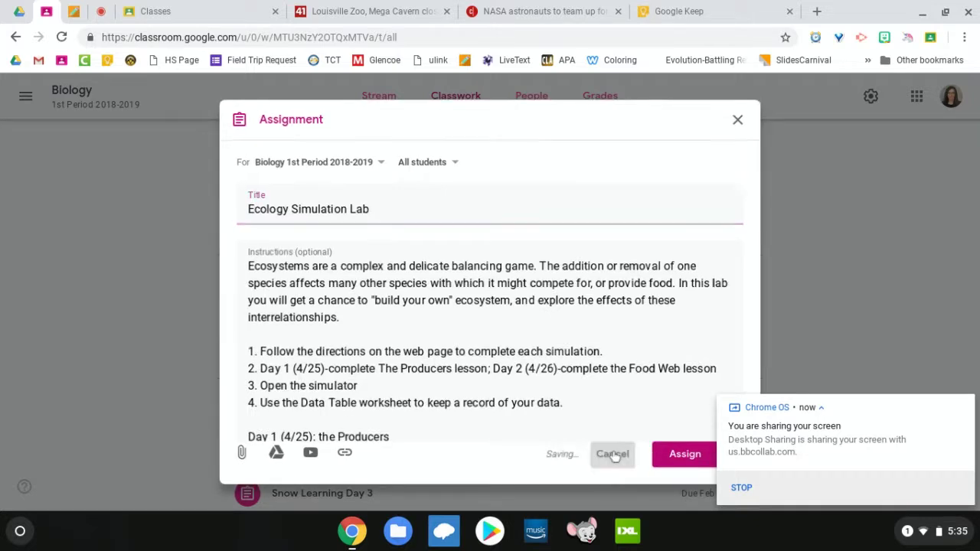
Step: Return to the top of the Biology 1st Period Classwork page and bring up the Create menu
scroll(559, 263, down, 1)
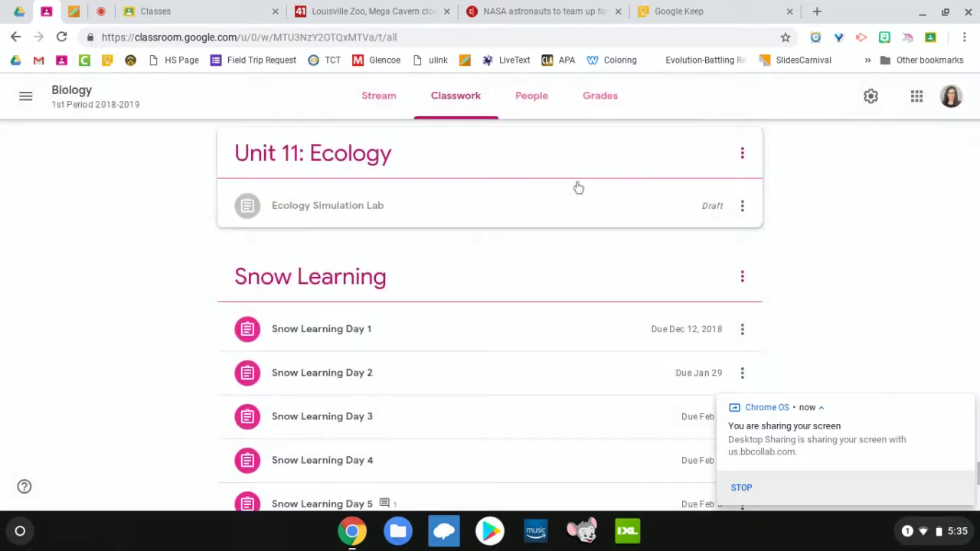
scroll(583, 206, down, 1)
scroll(582, 206, up, 4)
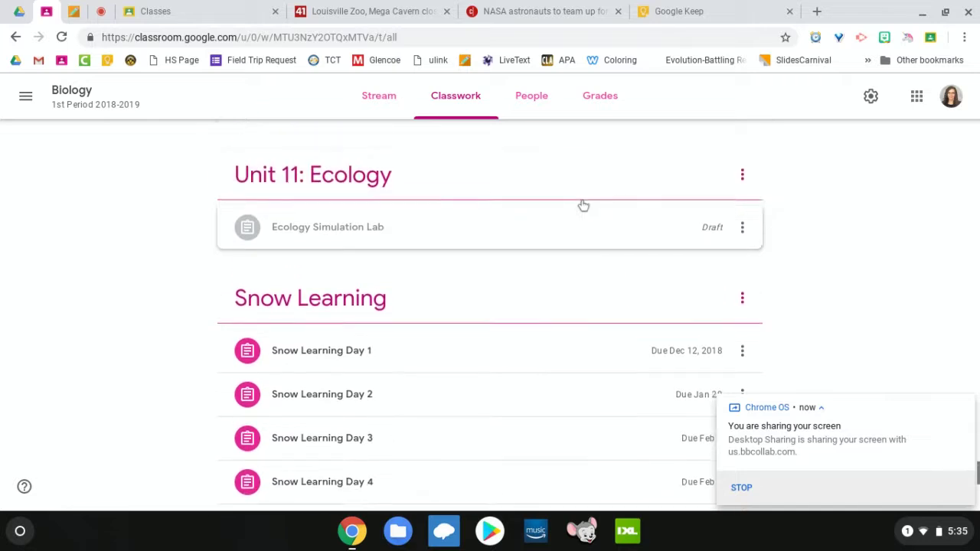
scroll(490, 313, up, 20)
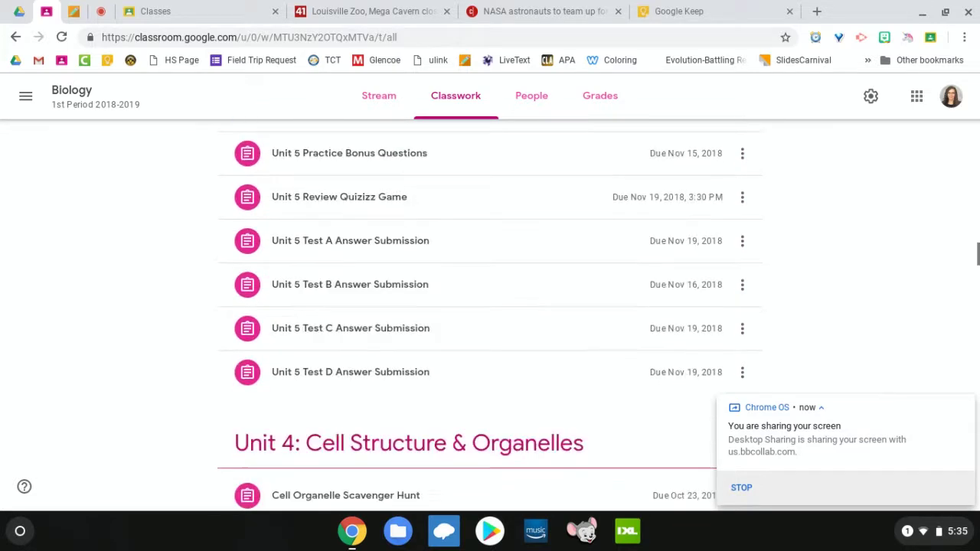
scroll(267, 158, up, 10)
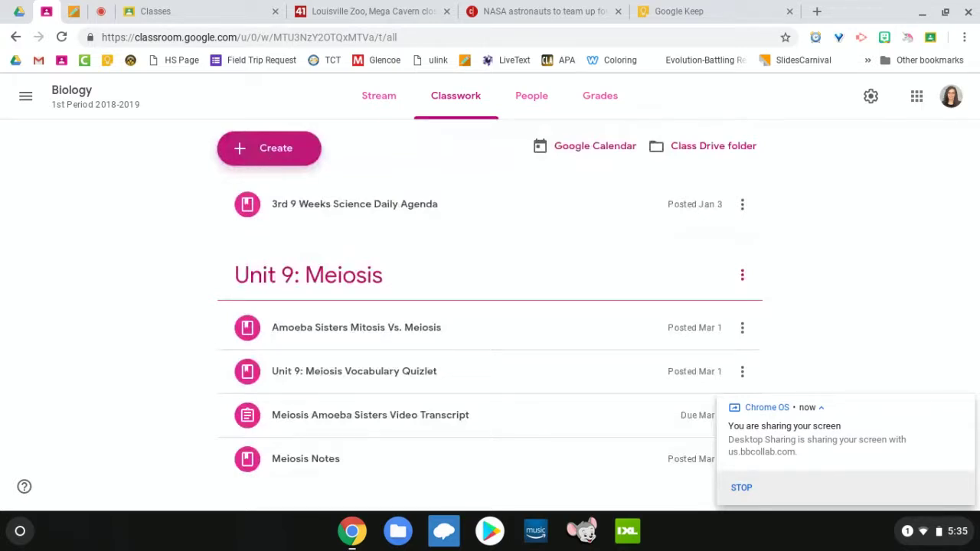
click(267, 157)
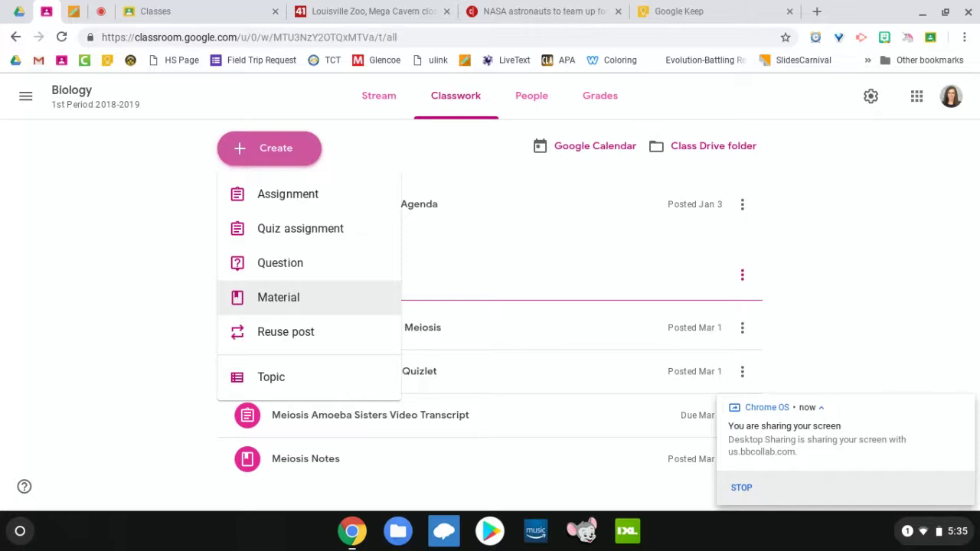
Step: Start a new Material post titled '4th 9 weeks Daily Science Agenda'
click(301, 297)
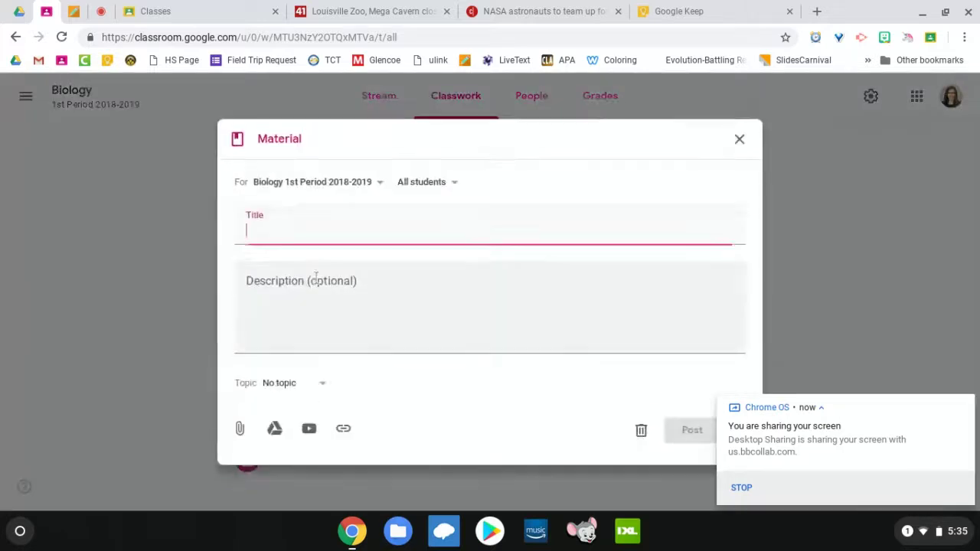
text(4th)
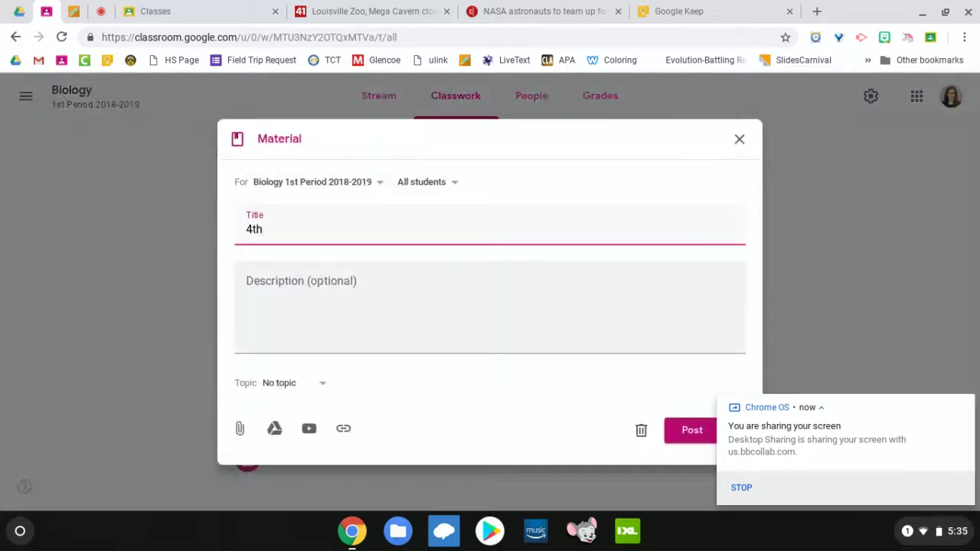
text( ()
key(BackSpace)
text(9 w)
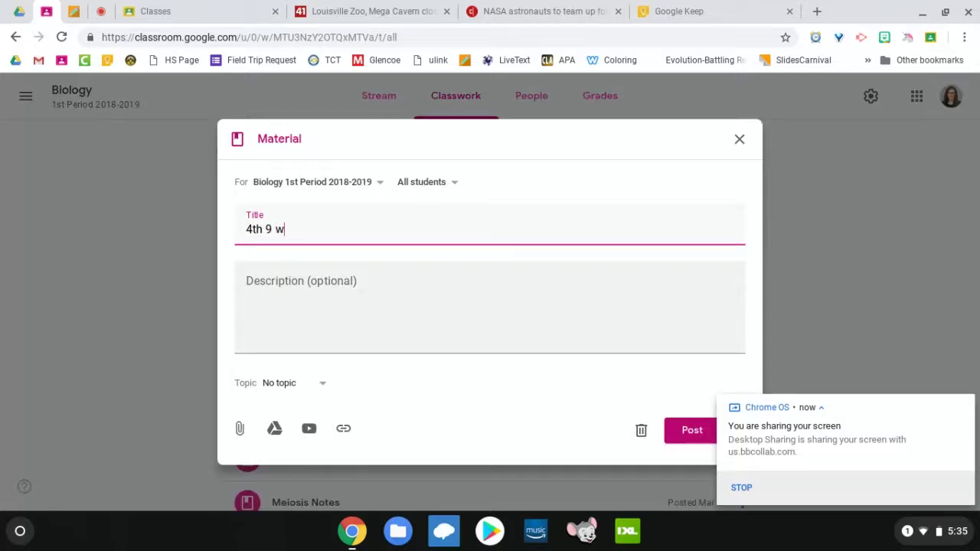
text(eeks Daily Scien)
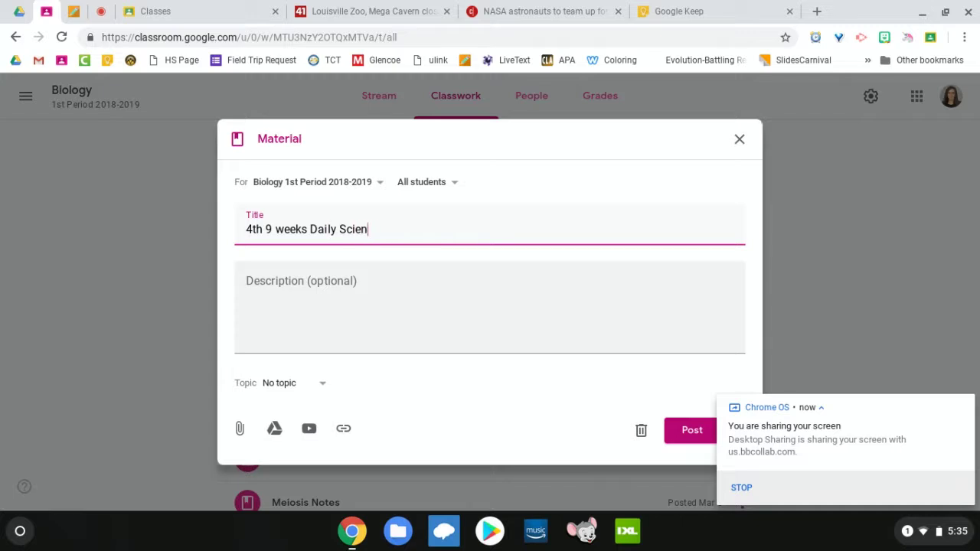
text(ce Agenda)
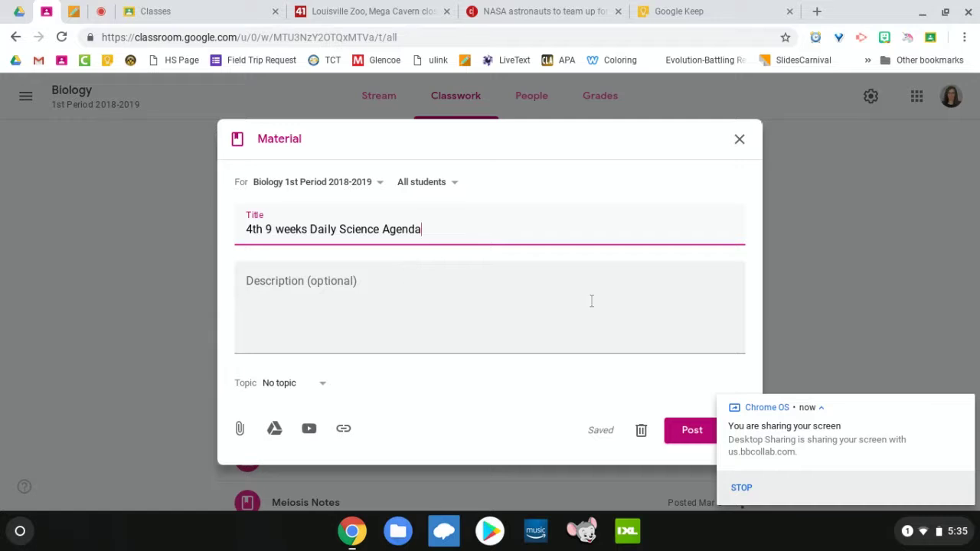
click(379, 187)
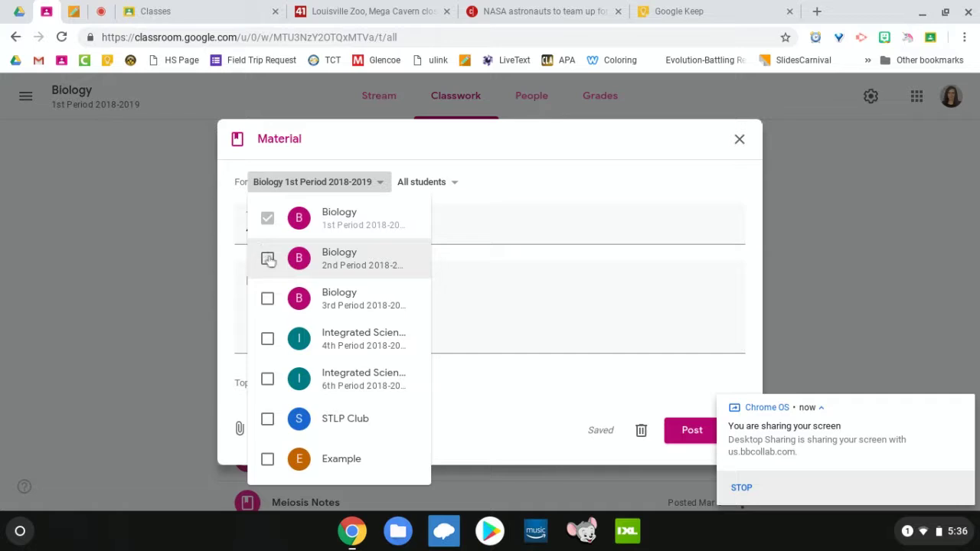
click(267, 258)
click(268, 298)
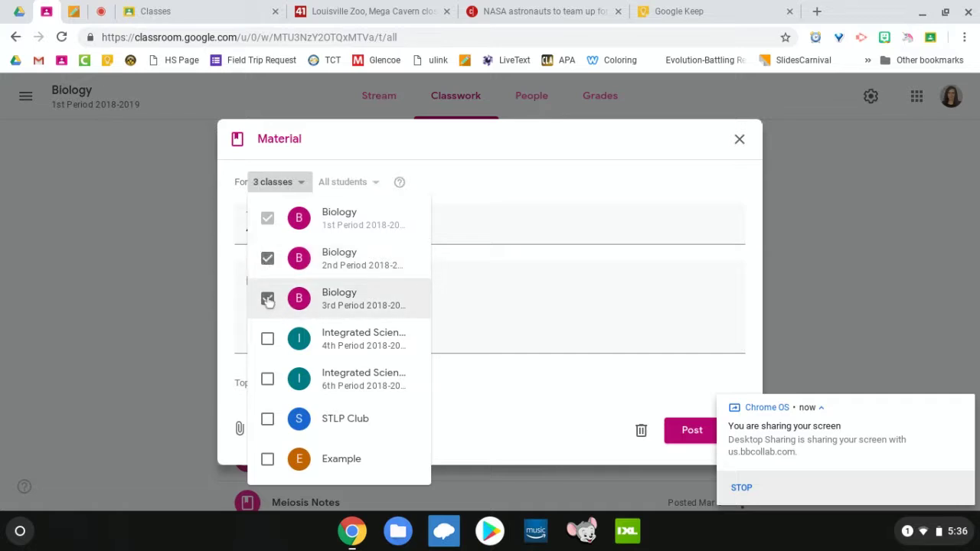
click(267, 338)
click(268, 378)
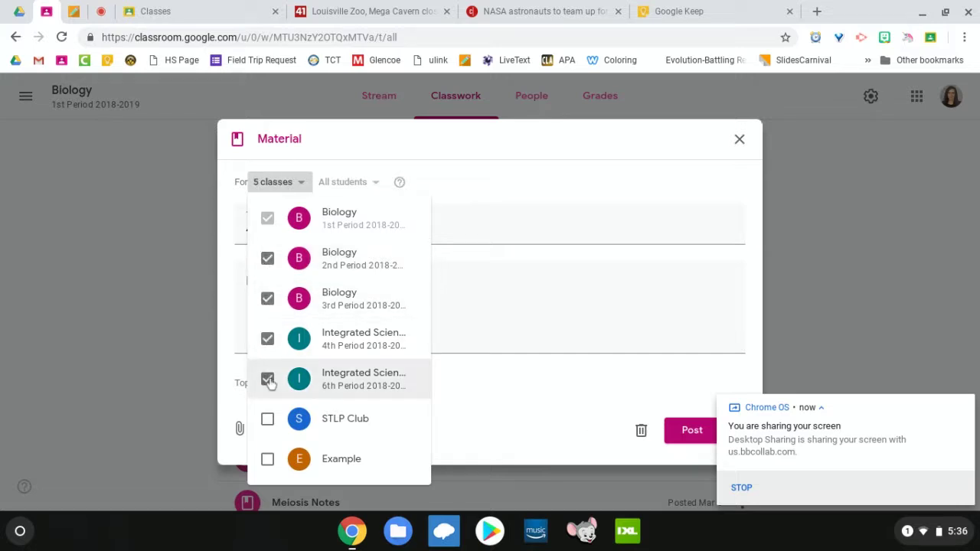
click(485, 232)
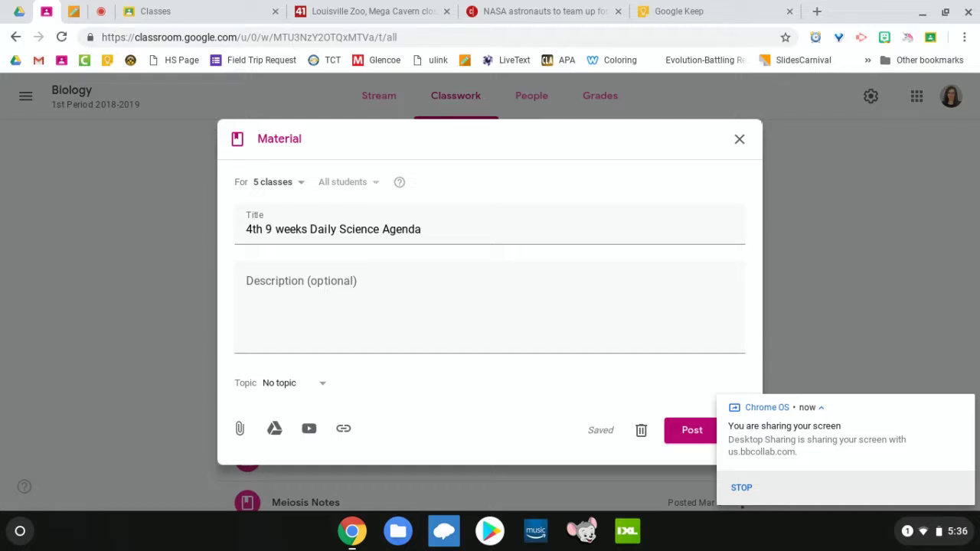
click(299, 184)
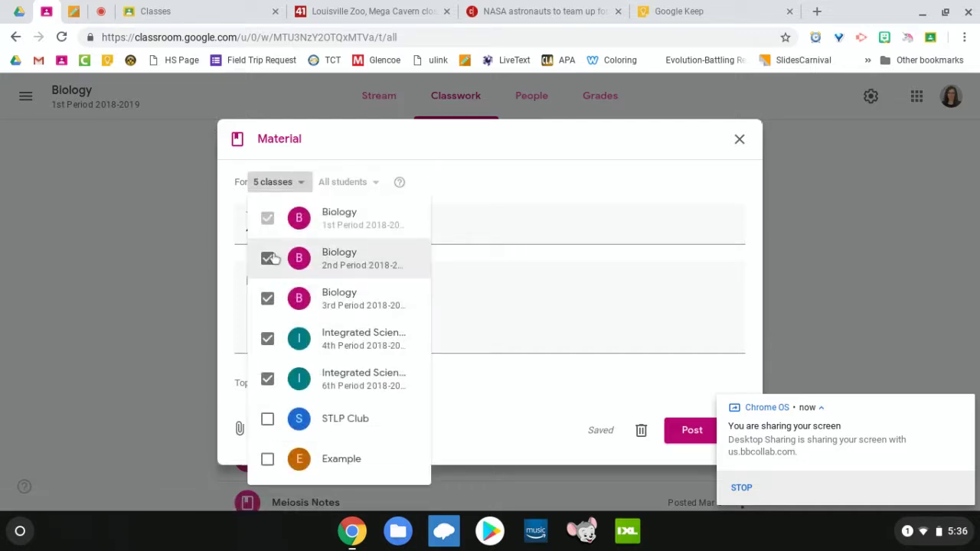
click(267, 257)
click(267, 298)
click(267, 338)
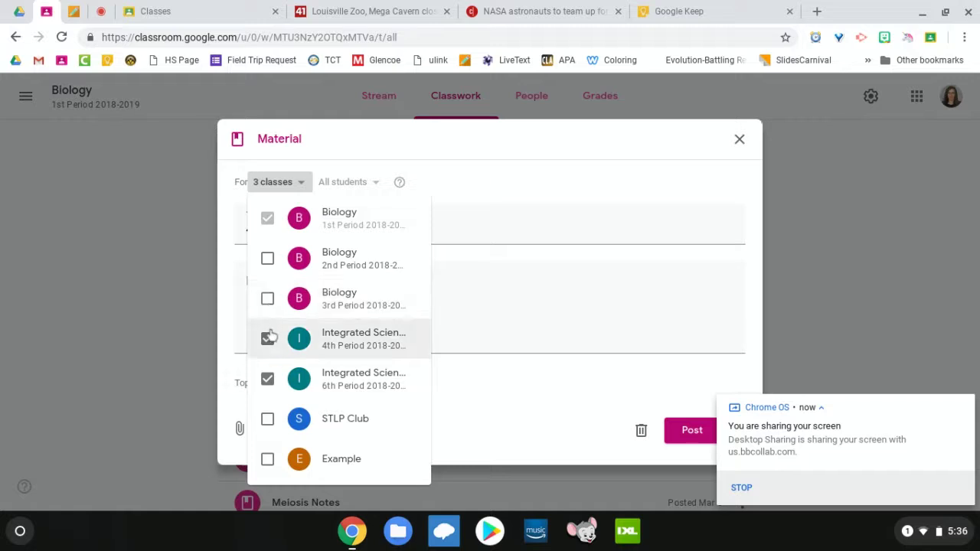
click(267, 379)
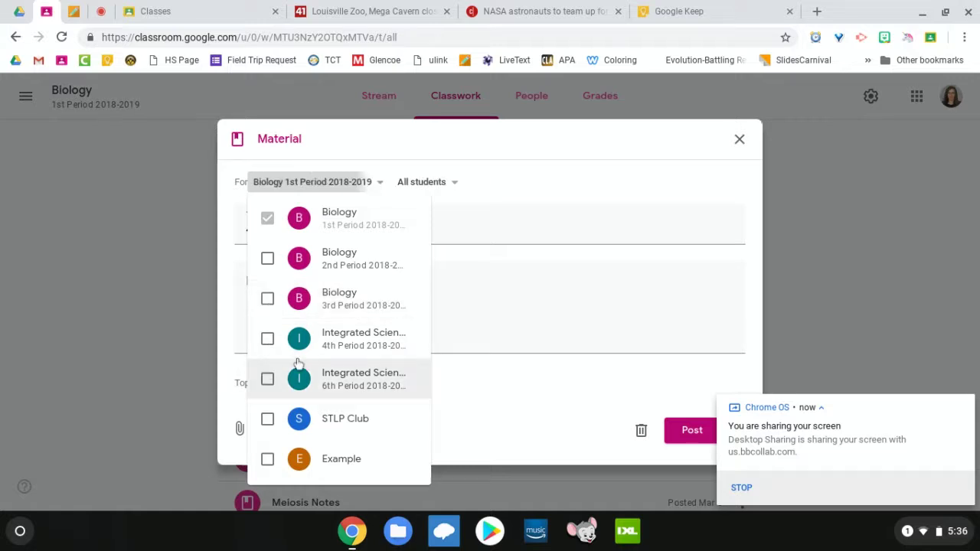
click(516, 221)
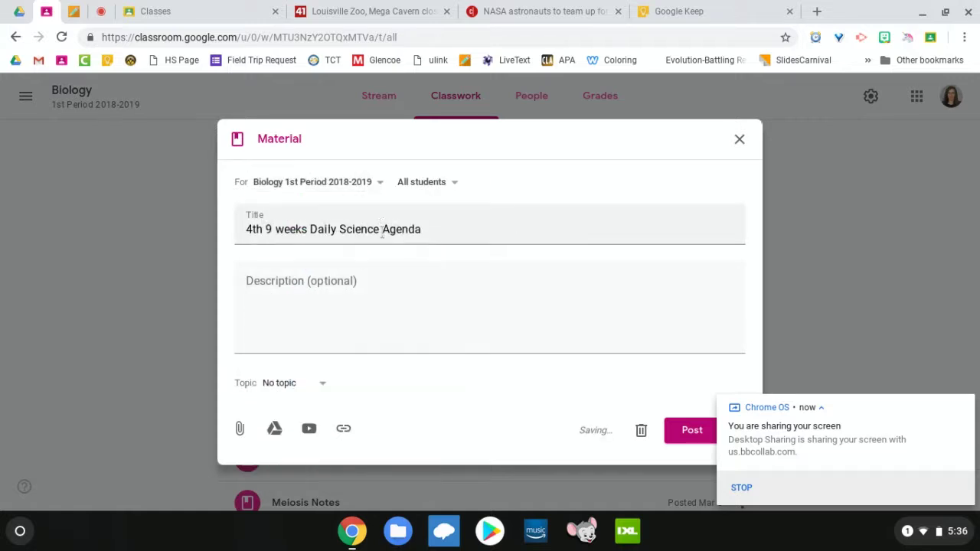
click(378, 183)
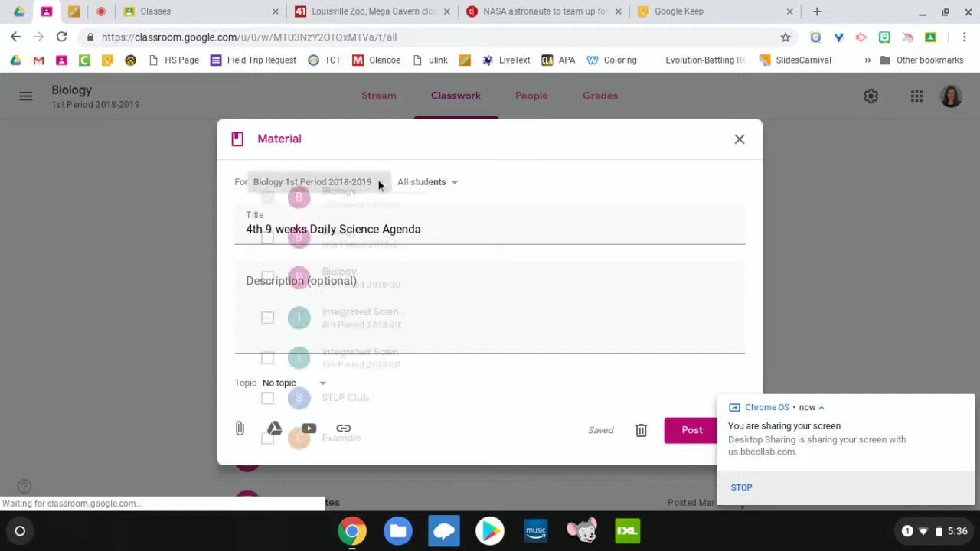
click(267, 459)
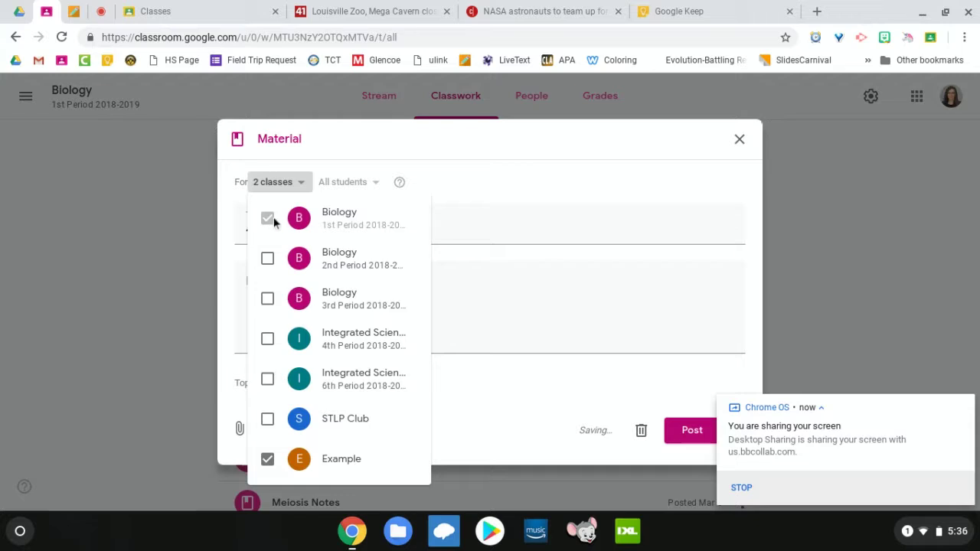
click(266, 459)
click(489, 223)
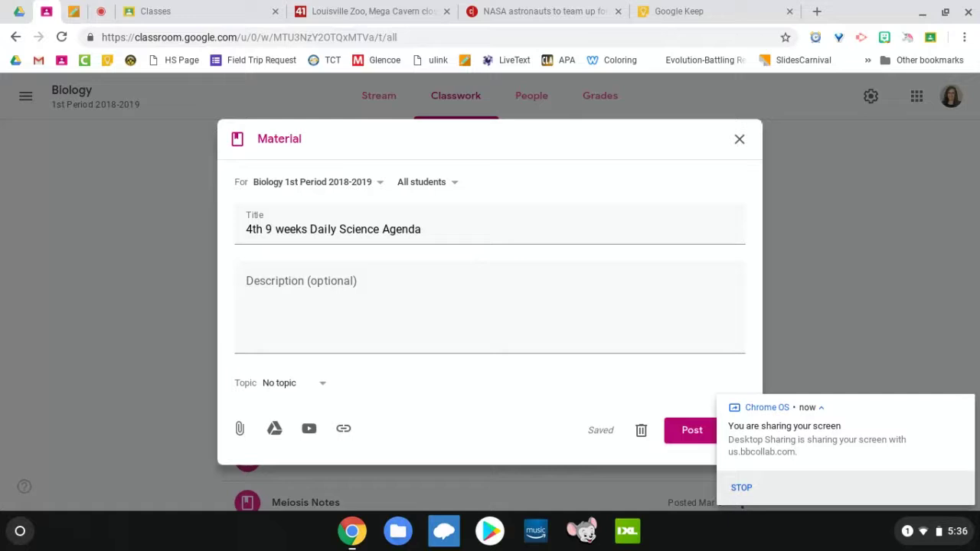
Step: Select the Description field, then bring up the Google Drive file picker
click(293, 287)
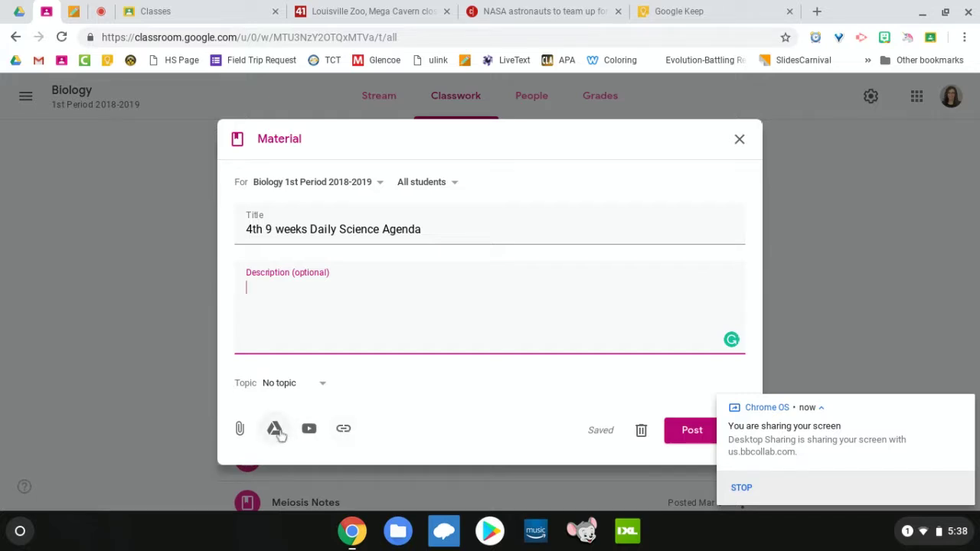
click(276, 431)
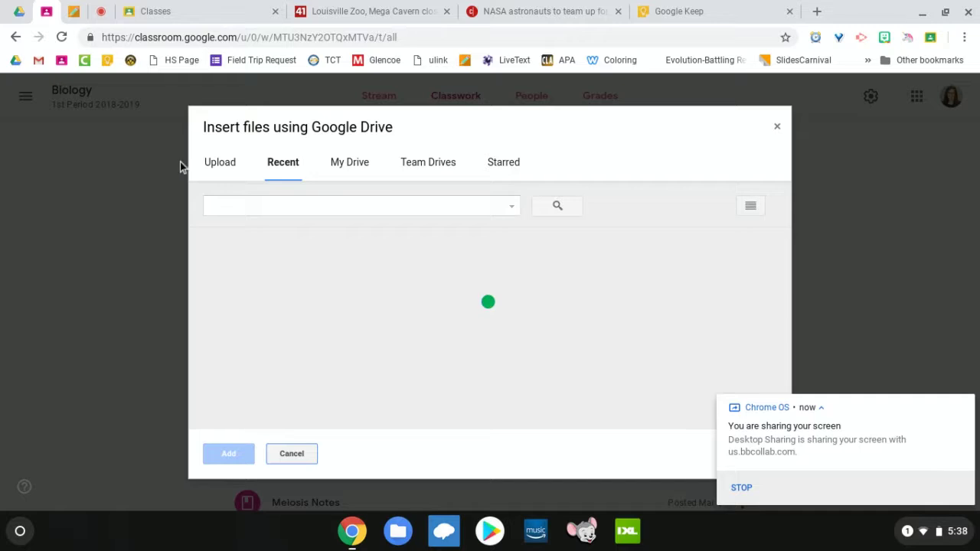
Step: In the Drive picker, browse My Drive to 1. Daily Slides > 4th 9 weeks
click(360, 171)
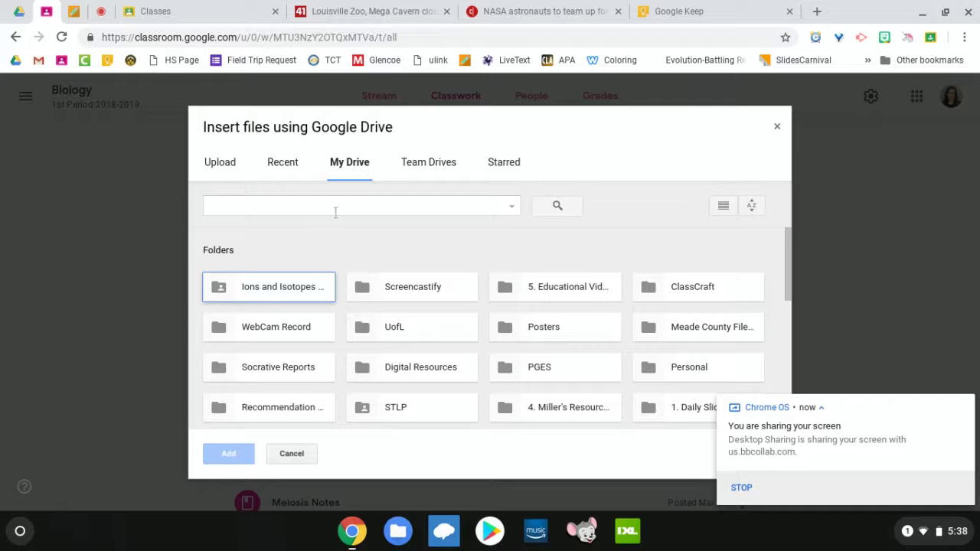
scroll(334, 226, down, 2)
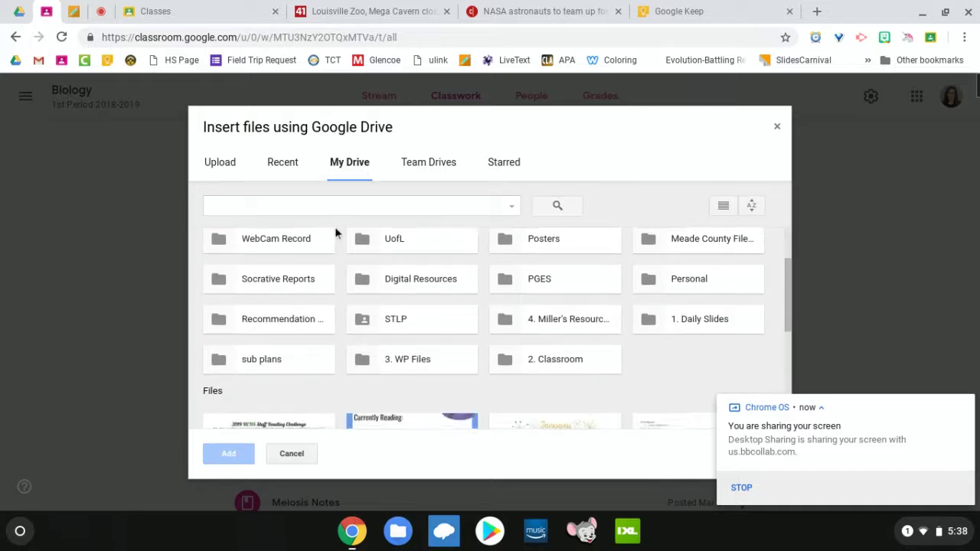
double_click(685, 332)
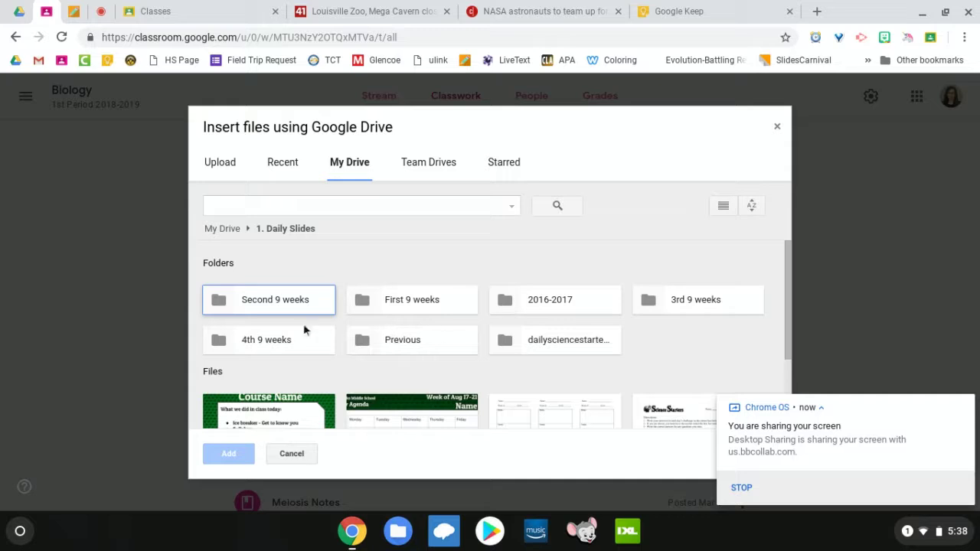
double_click(270, 342)
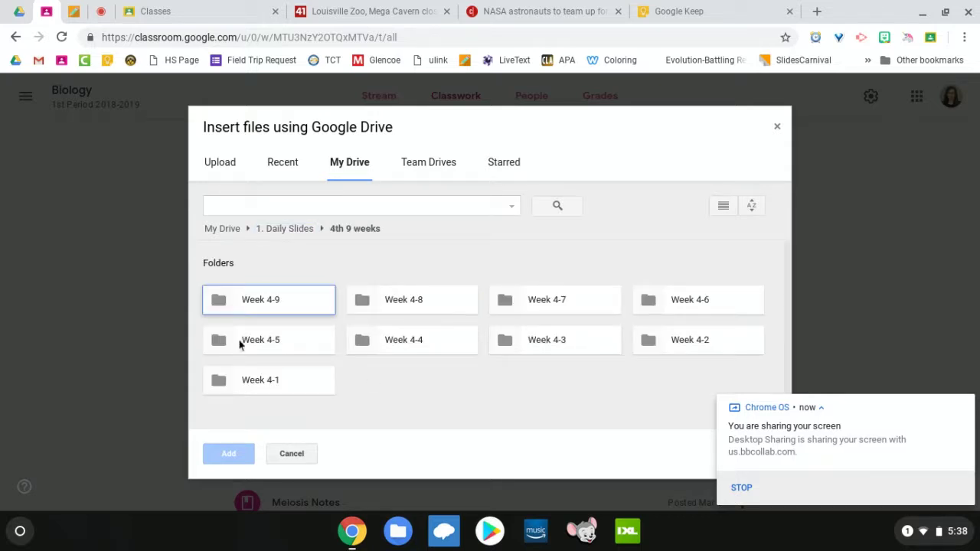
Step: In Drive, open the Science Daily Agenda presentation in 1. Daily Slides > 3rd 9 weeks, then close it
click(17, 11)
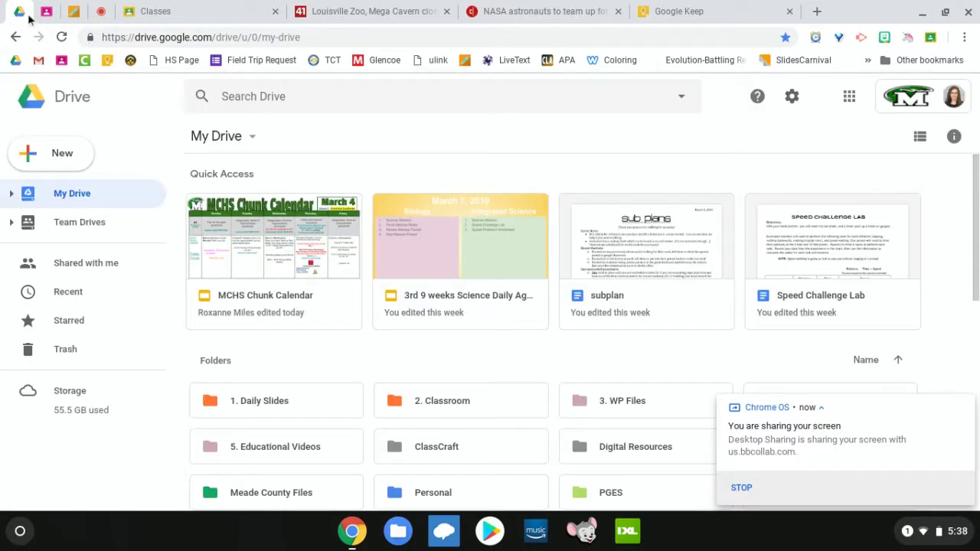
double_click(290, 403)
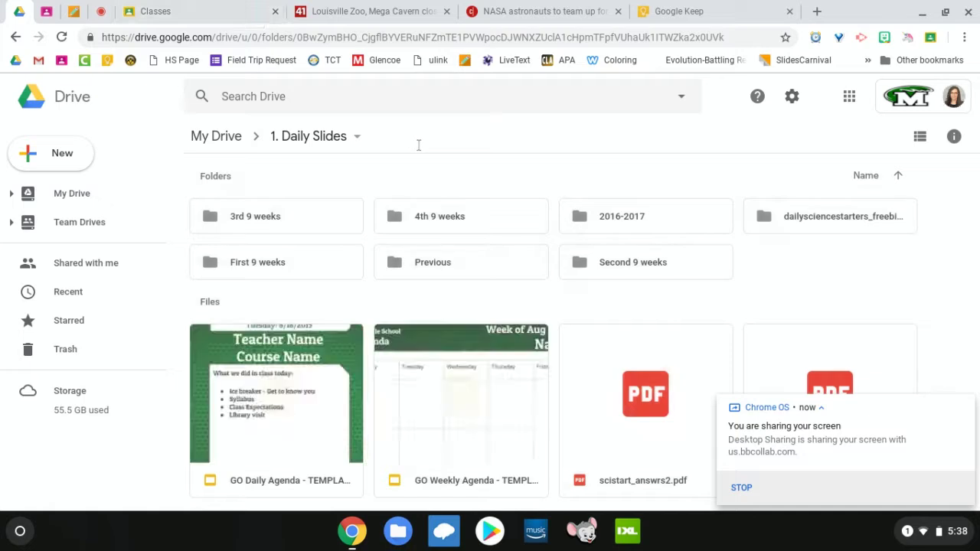
double_click(299, 222)
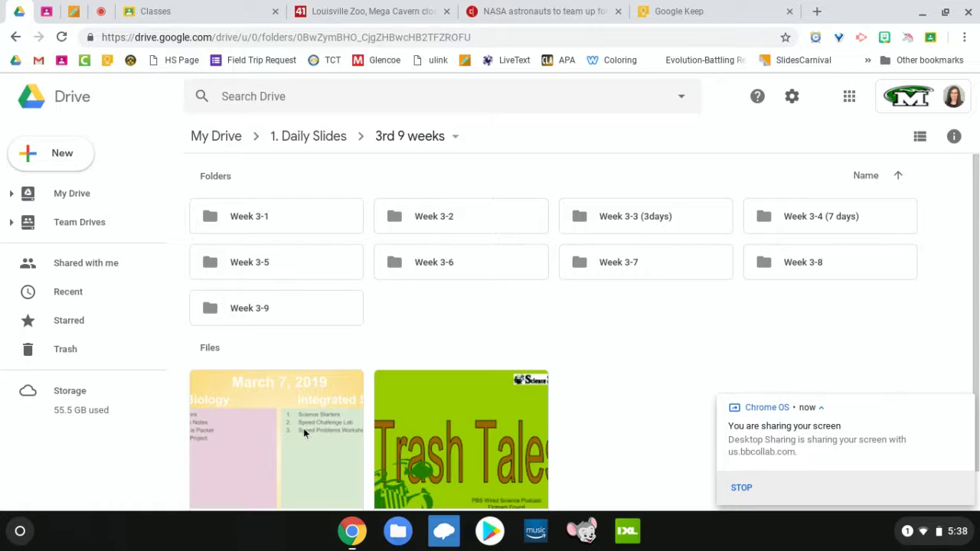
double_click(303, 432)
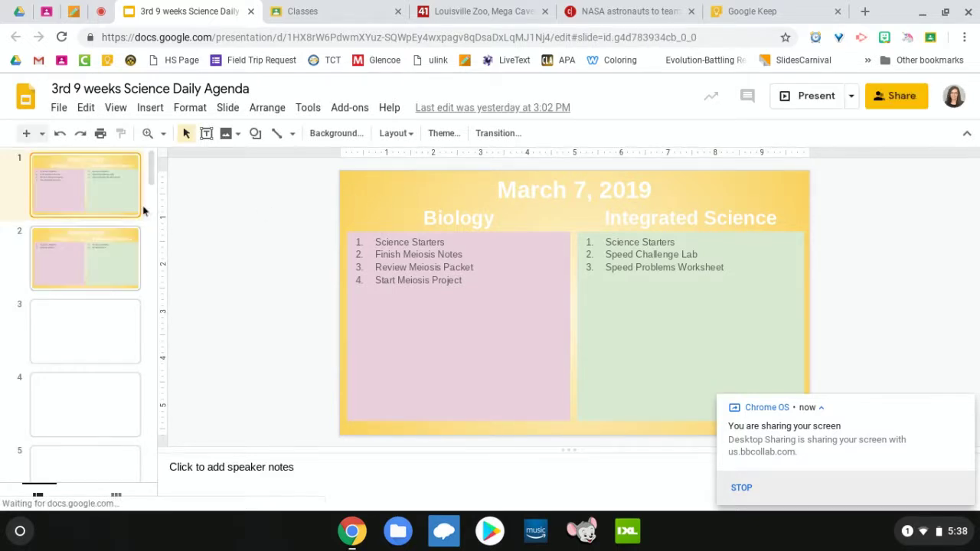
right_click(96, 176)
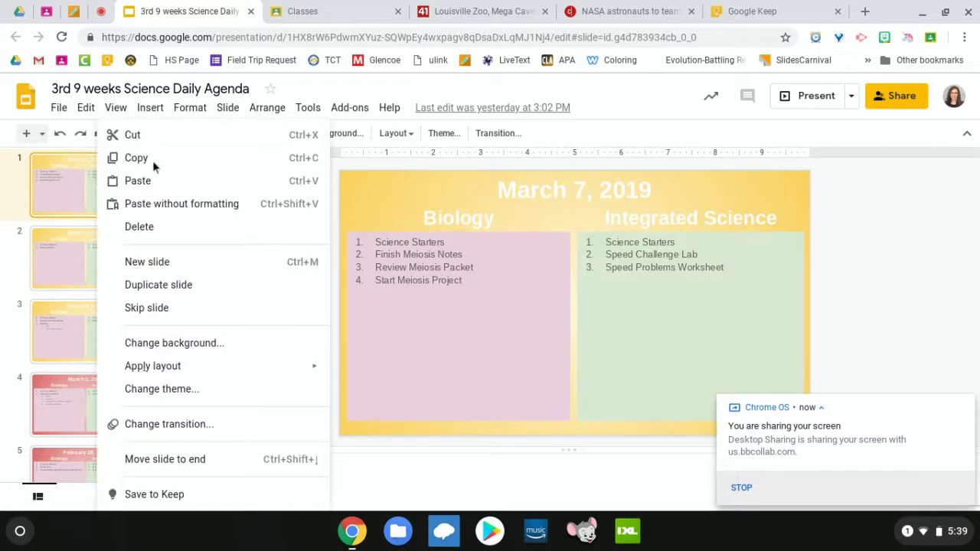
click(243, 12)
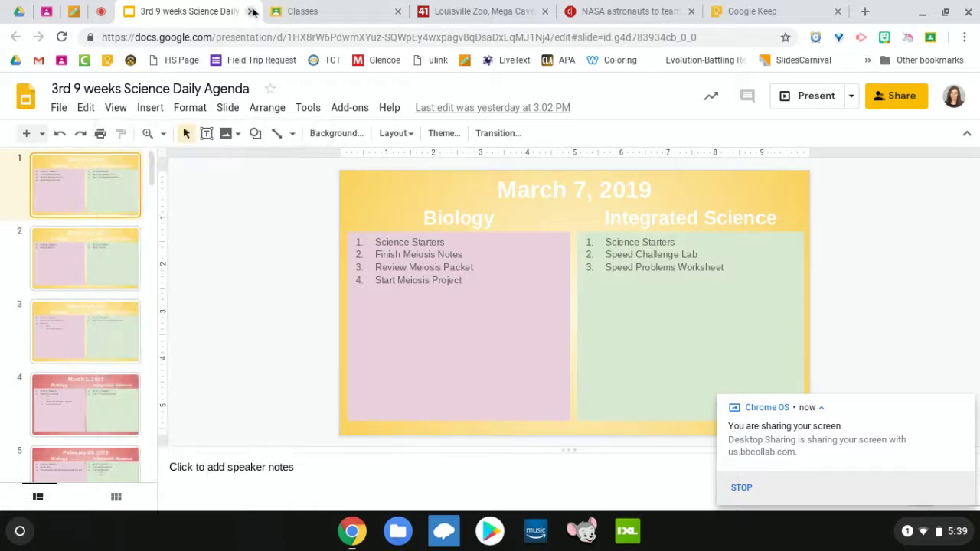
click(247, 12)
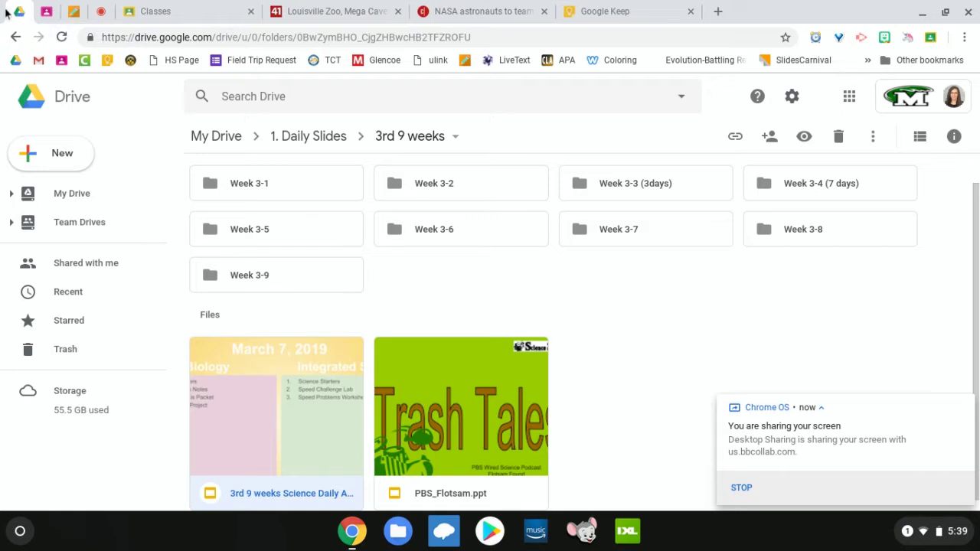
Step: Create a new blank Google Slides presentation in 1. Daily Slides > 4th 9 weeks
click(322, 135)
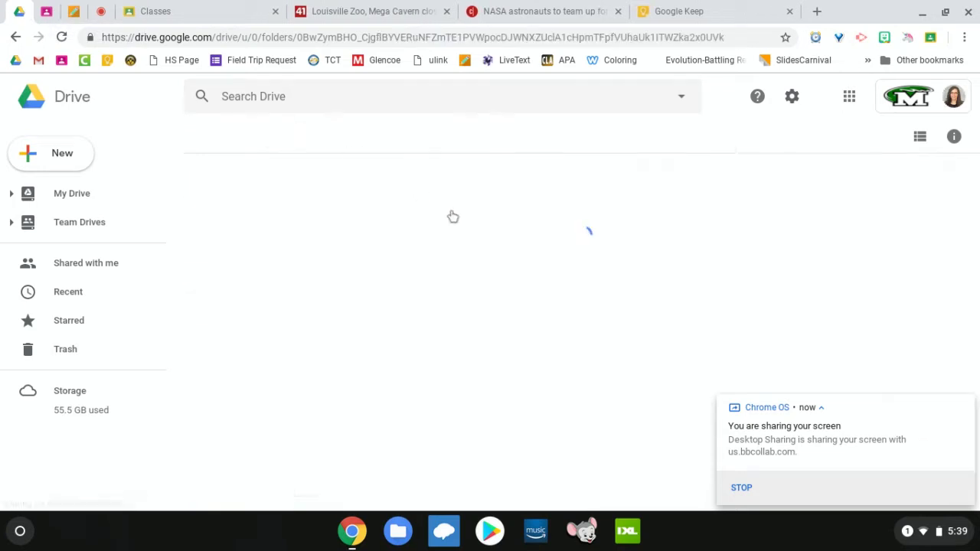
double_click(470, 212)
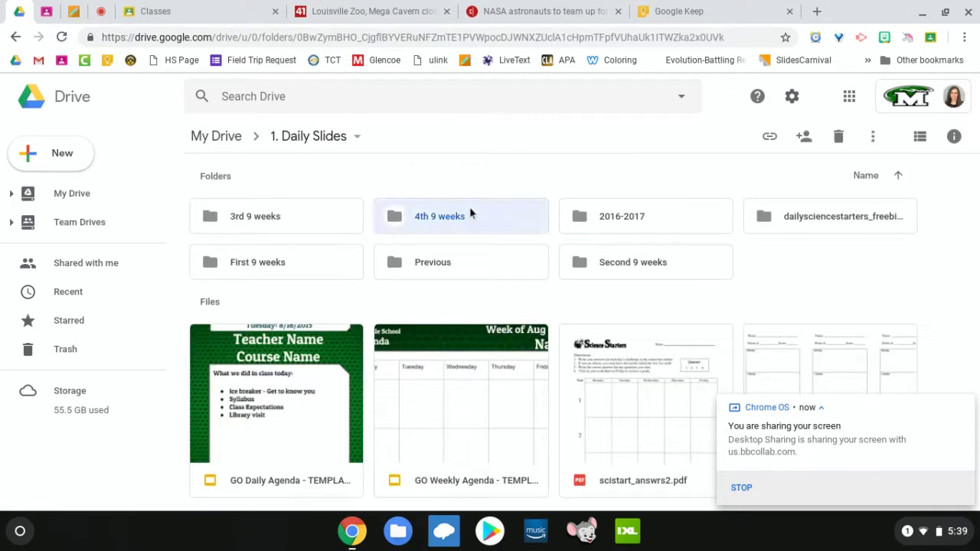
click(55, 147)
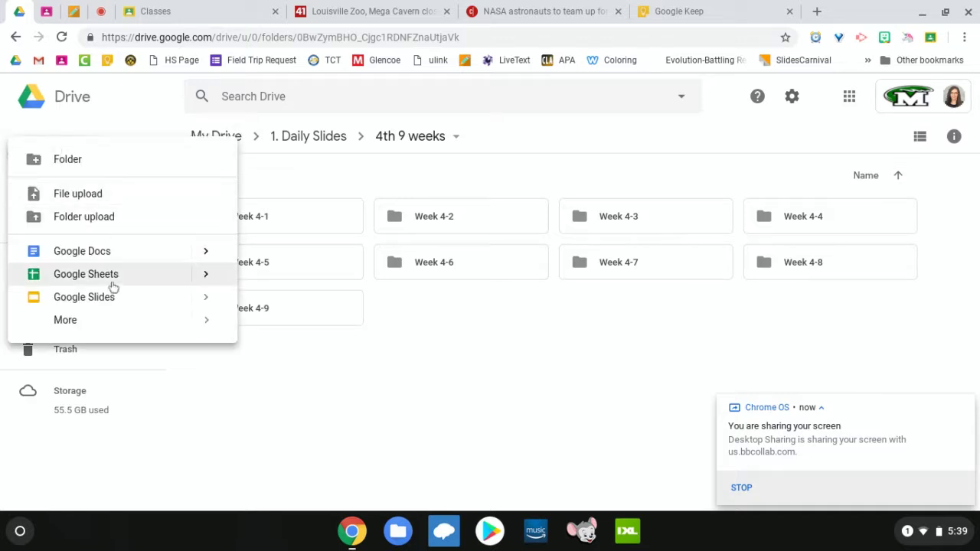
click(125, 309)
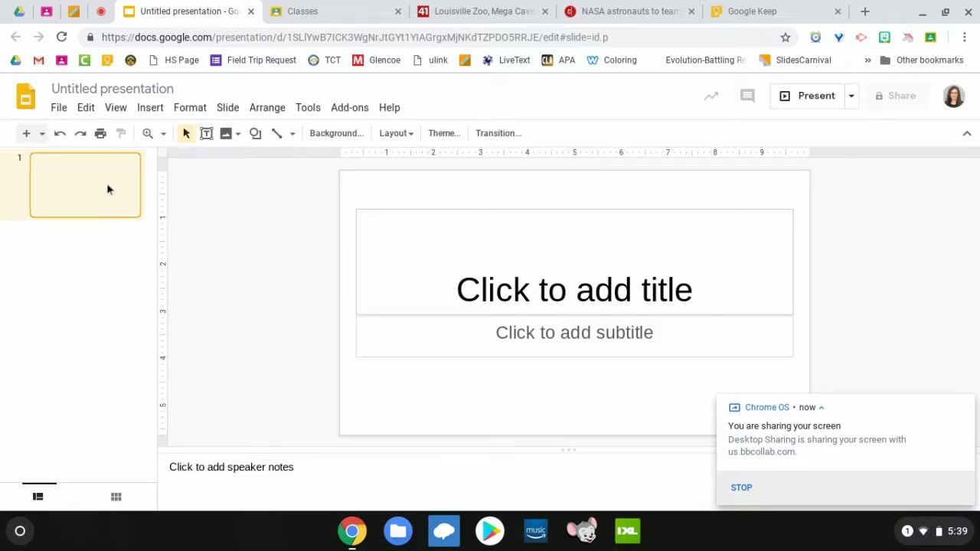
Step: Paste the March 7, 2019 agenda slide after slide 1 without linking it
click(76, 267)
right_click(76, 267)
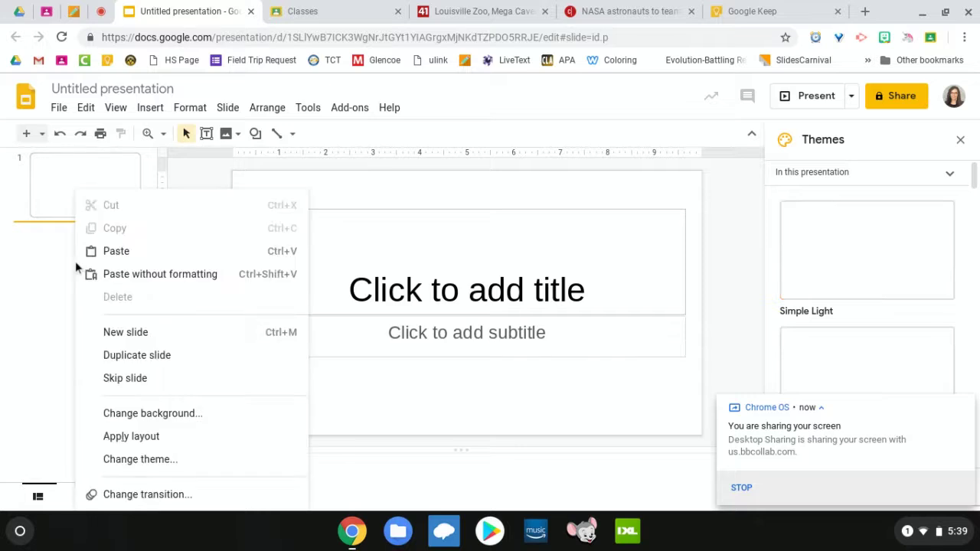
click(132, 257)
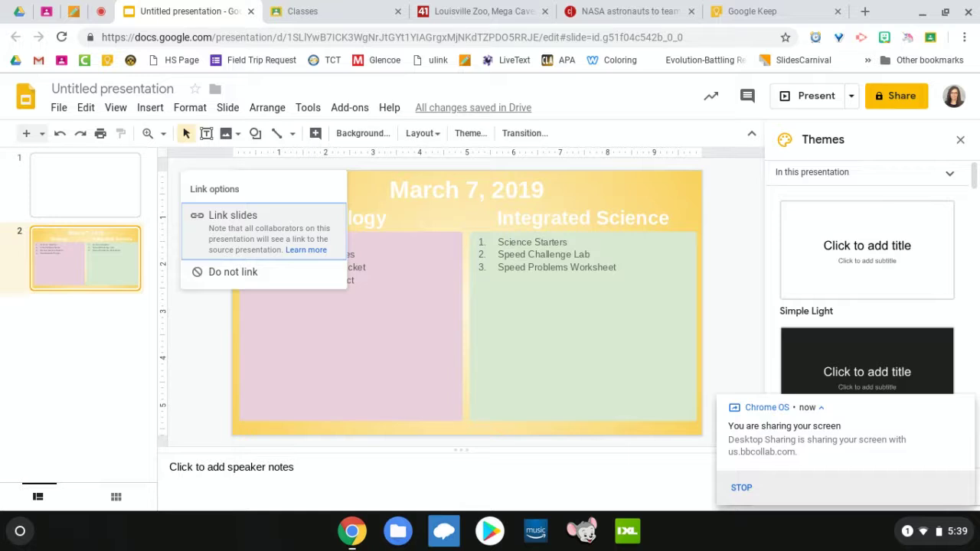
click(245, 272)
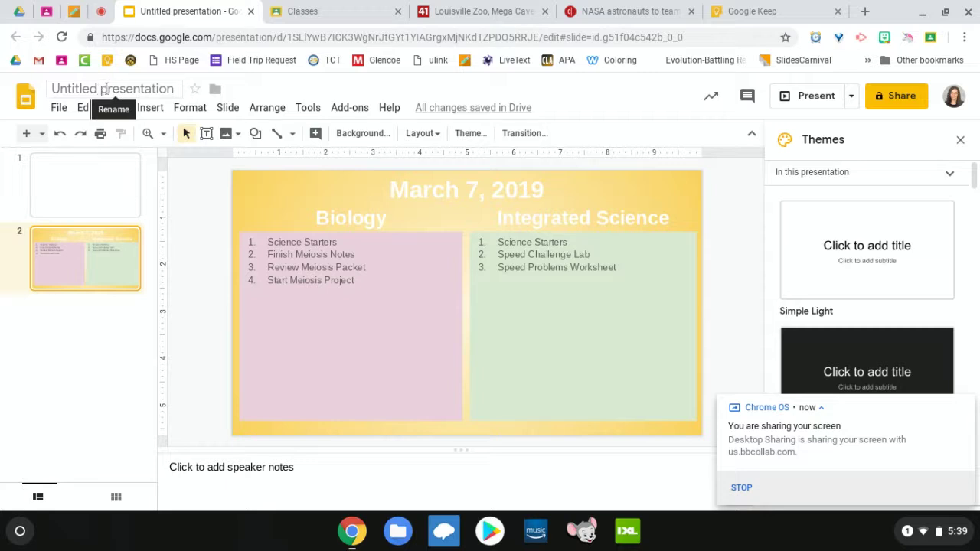
Step: Rename the presentation '4th 9 weeks science agenda'
click(106, 89)
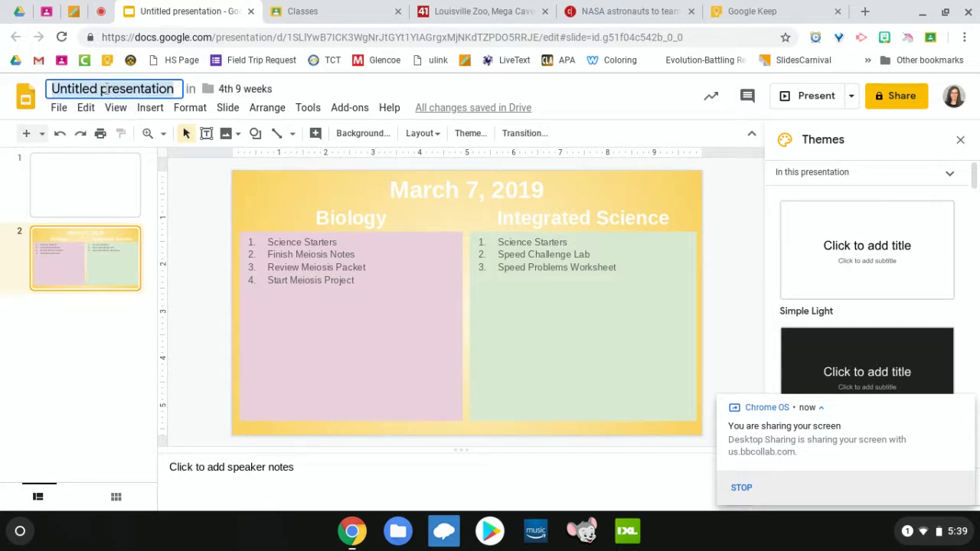
key(BackSpace)
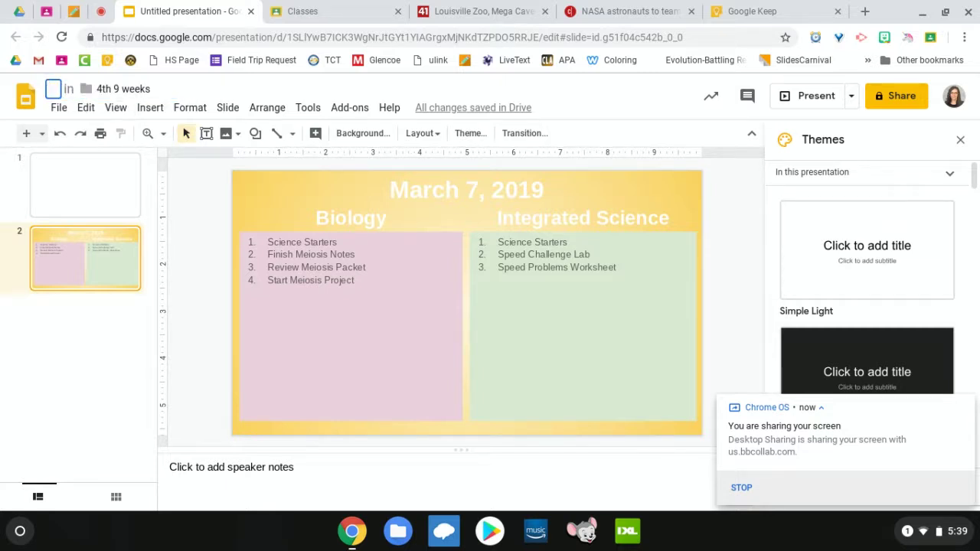
text(4th )
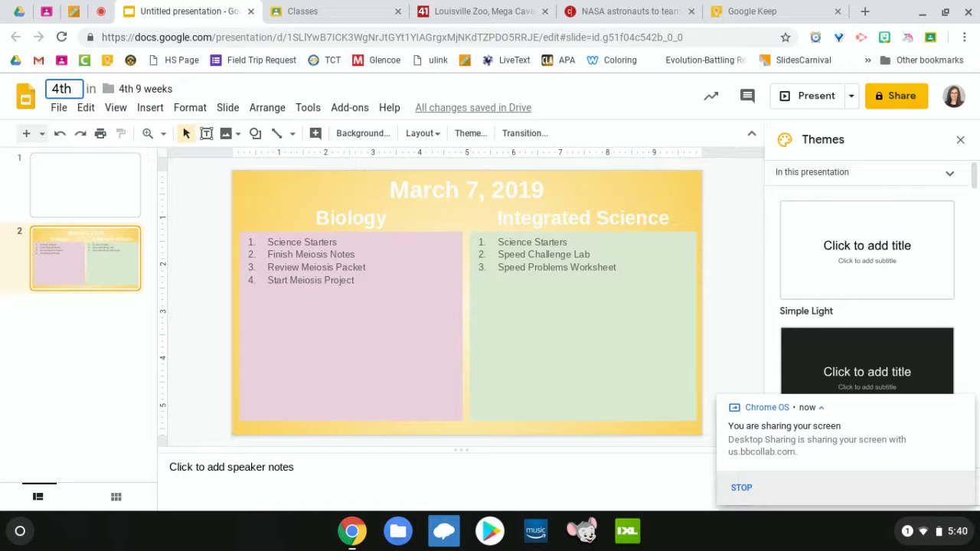
text(9 weeks s)
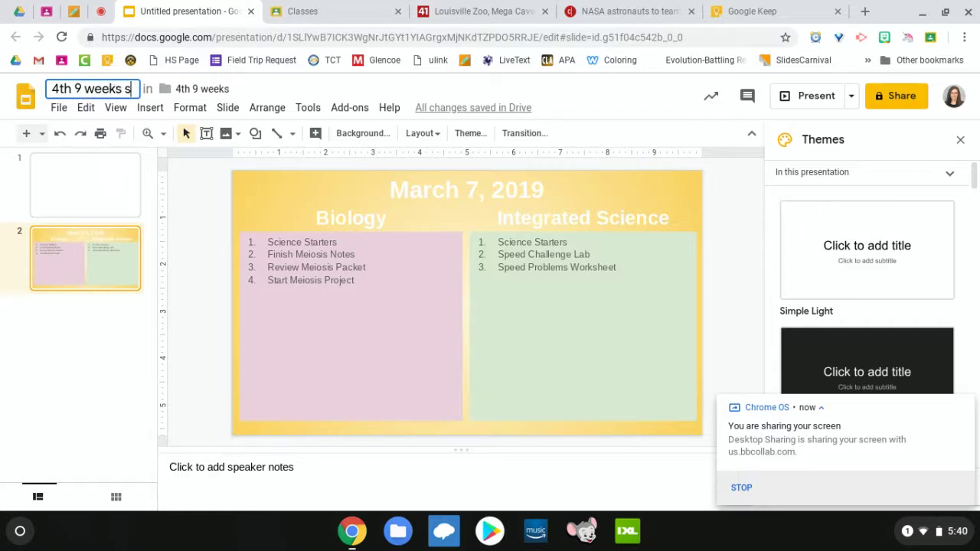
text(cience aga)
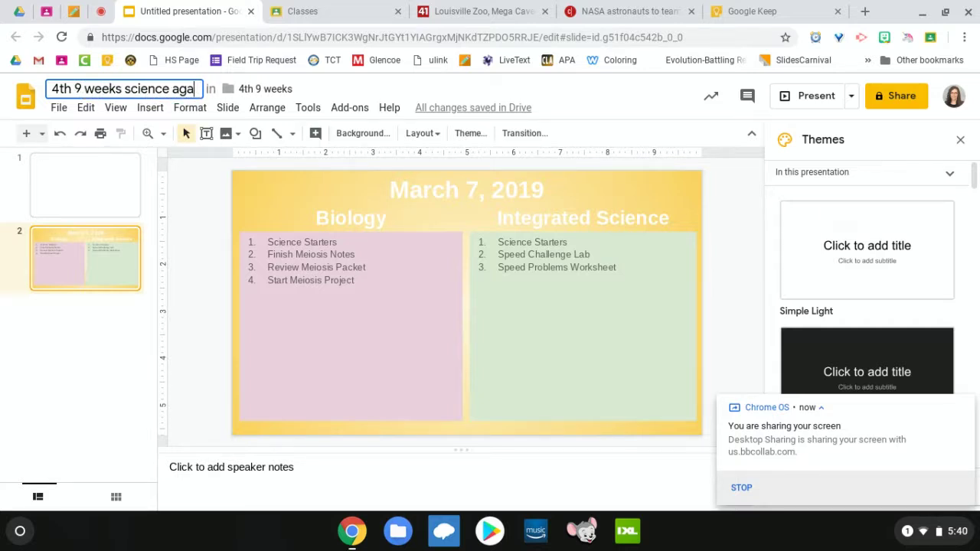
key(BackSpace)
text(enda)
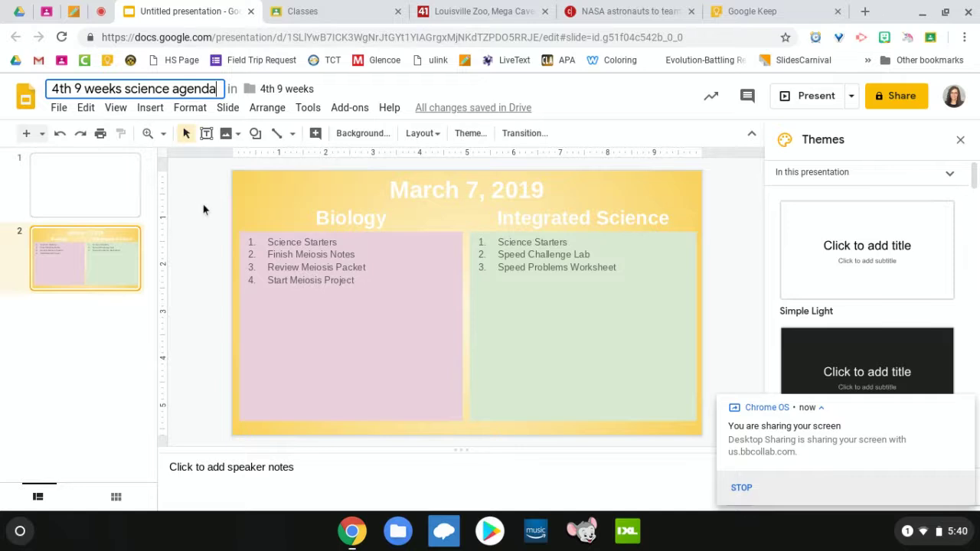
key(Return)
click(375, 9)
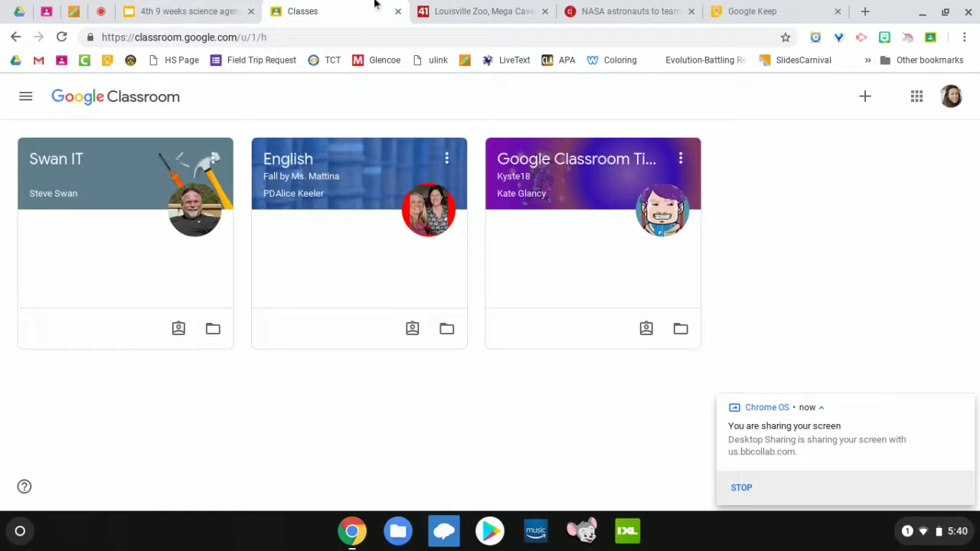
Step: Back on the Biology post tab, attach the '4th 9 weeks science agenda' Slides file from Drive's recent files
click(397, 11)
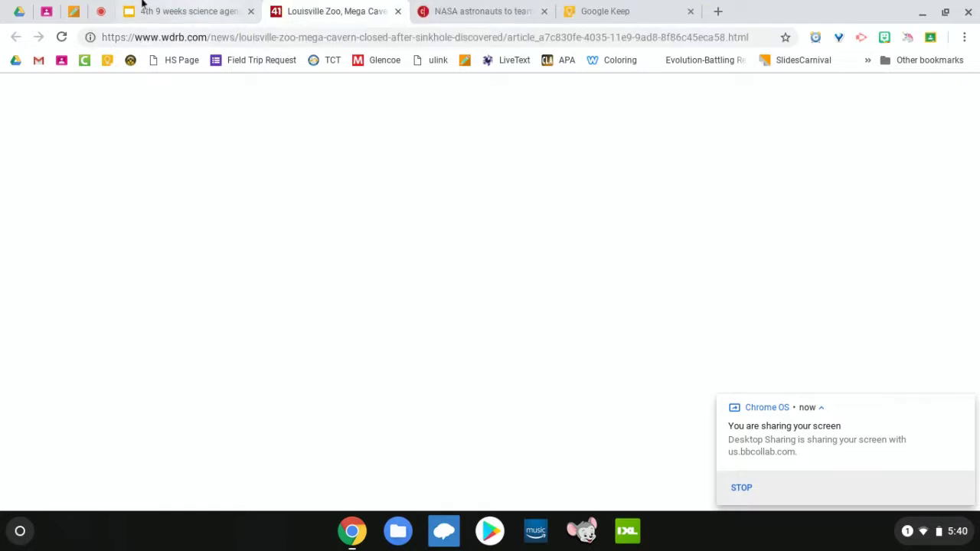
click(47, 11)
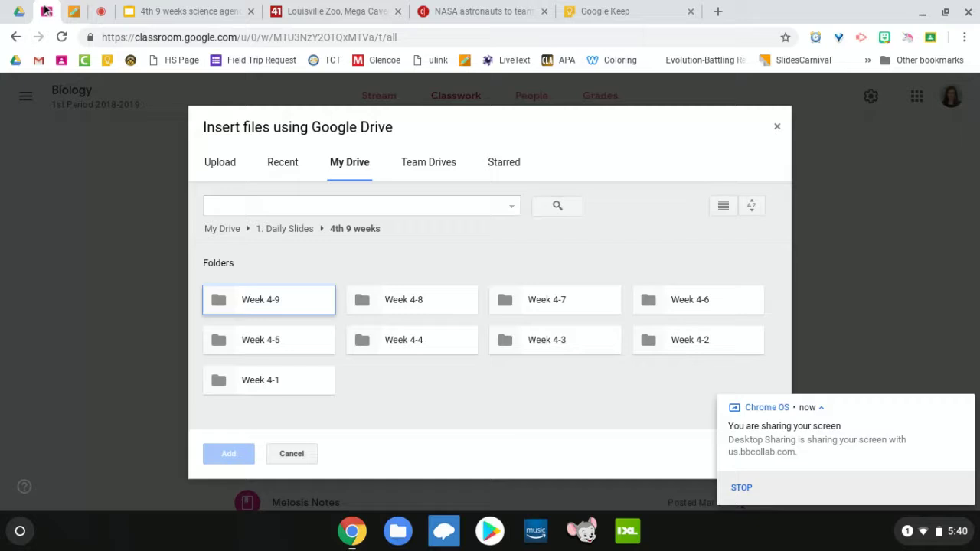
click(291, 454)
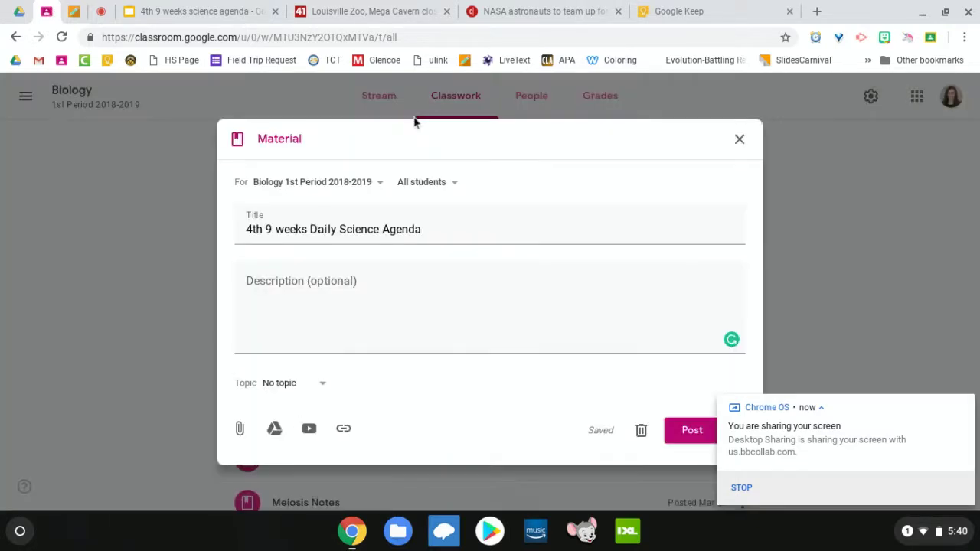
click(274, 430)
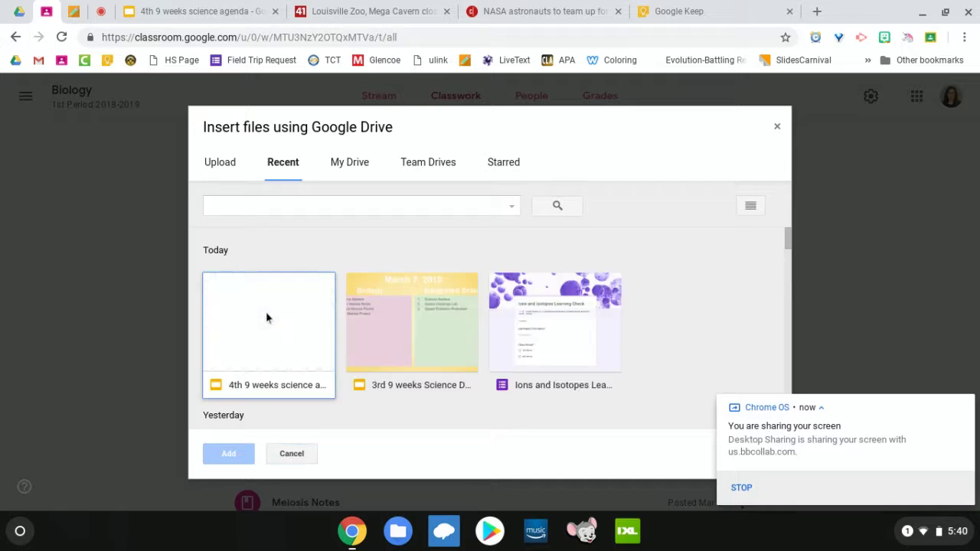
click(267, 318)
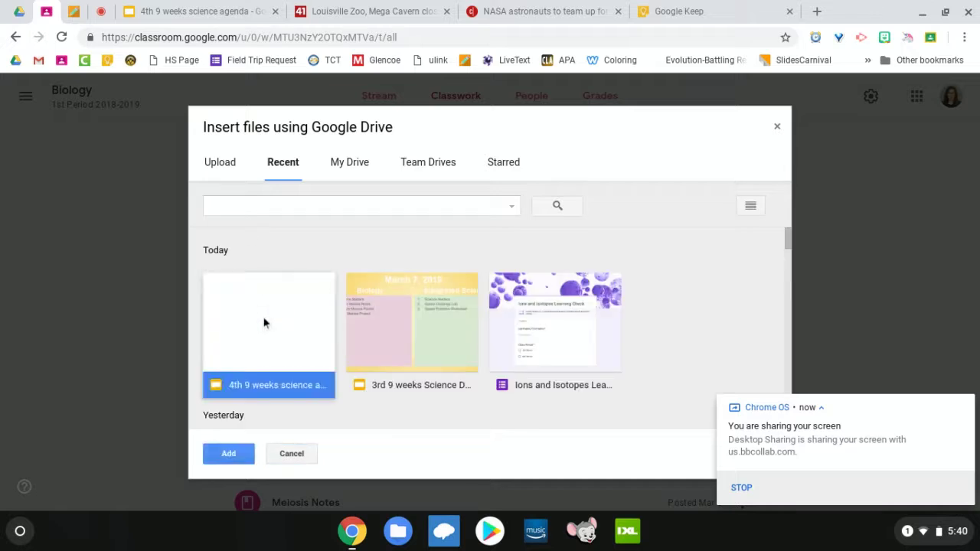
click(228, 454)
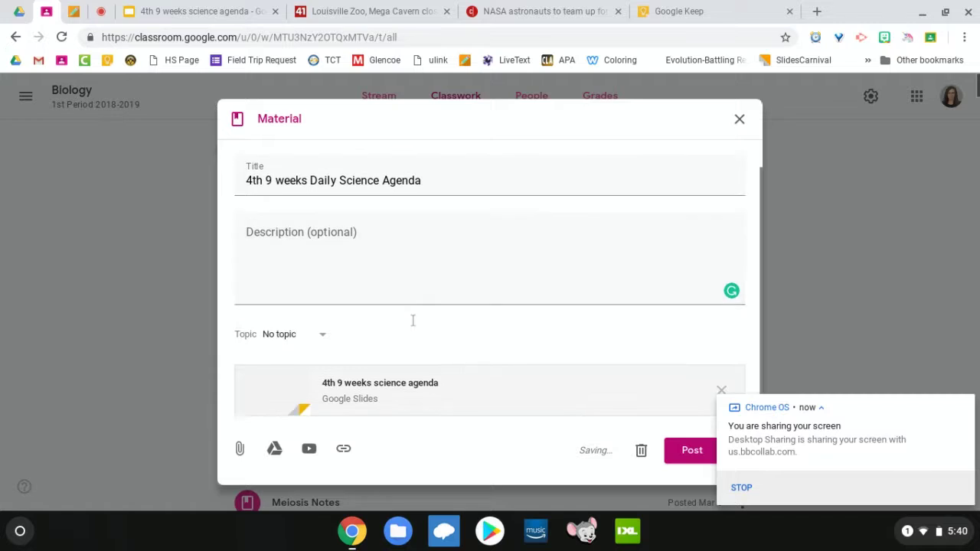
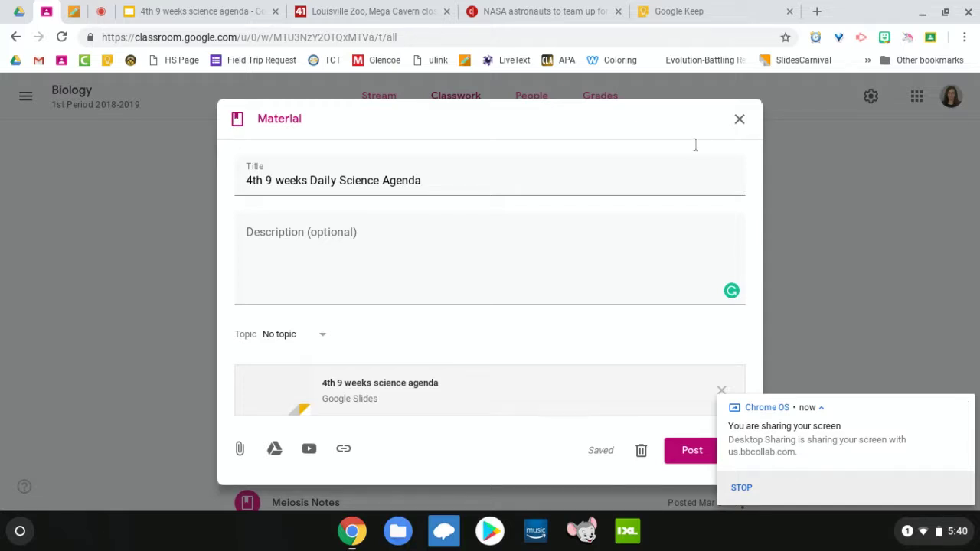
Step: Publish the 4th 9 weeks Daily Science Agenda material, with its attached Slides, to Biology
click(687, 458)
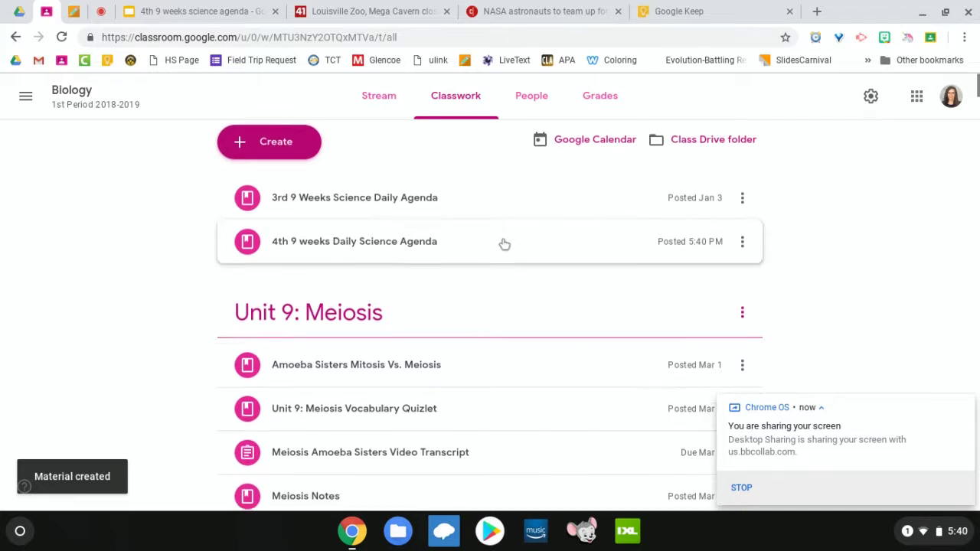
Step: Show every post under Unit 8: DNA, RNA, & Protein Synthesis, through The Immortal Cells of Henrietta Lacks
scroll(504, 244, down, 4)
scroll(455, 168, down, 2)
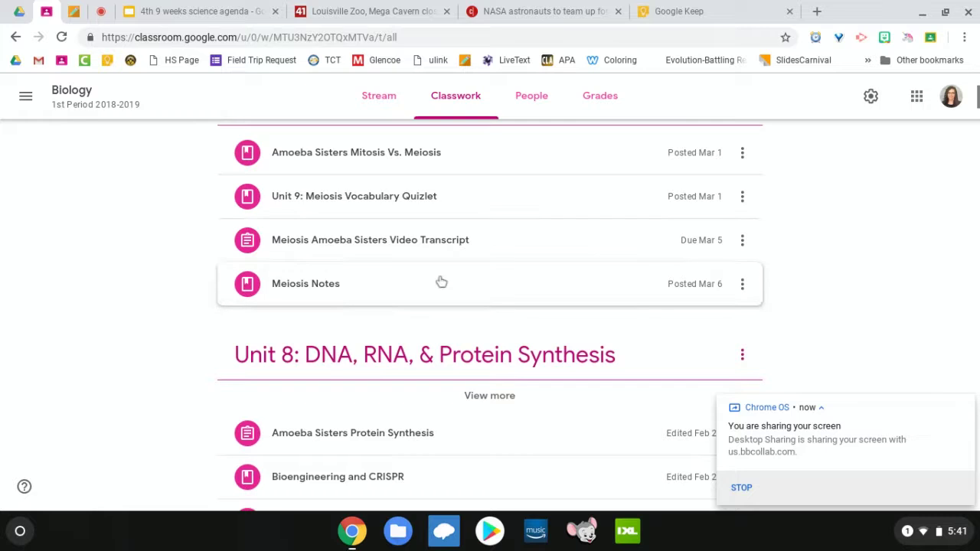
scroll(441, 283, down, 5)
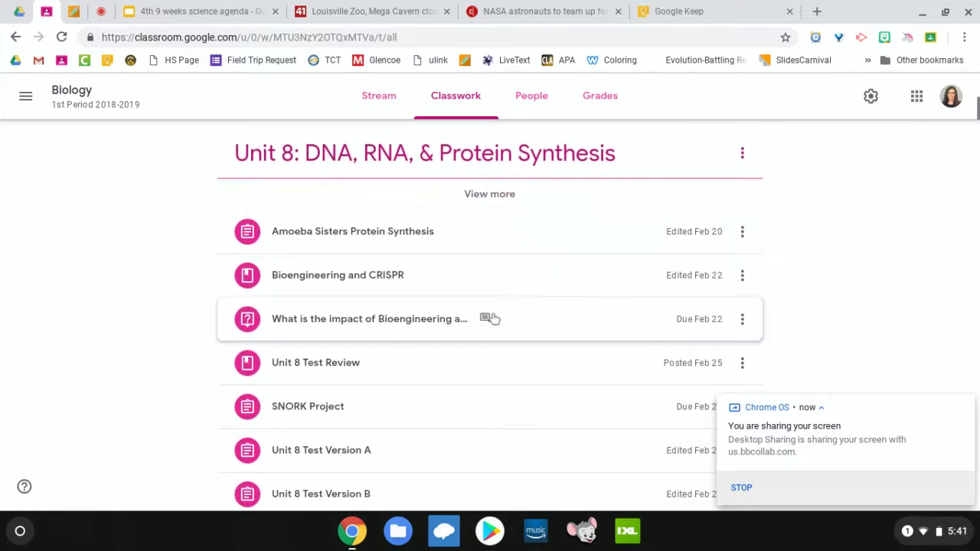
scroll(493, 321, down, 4)
scroll(494, 325, up, 2)
scroll(494, 325, up, 2)
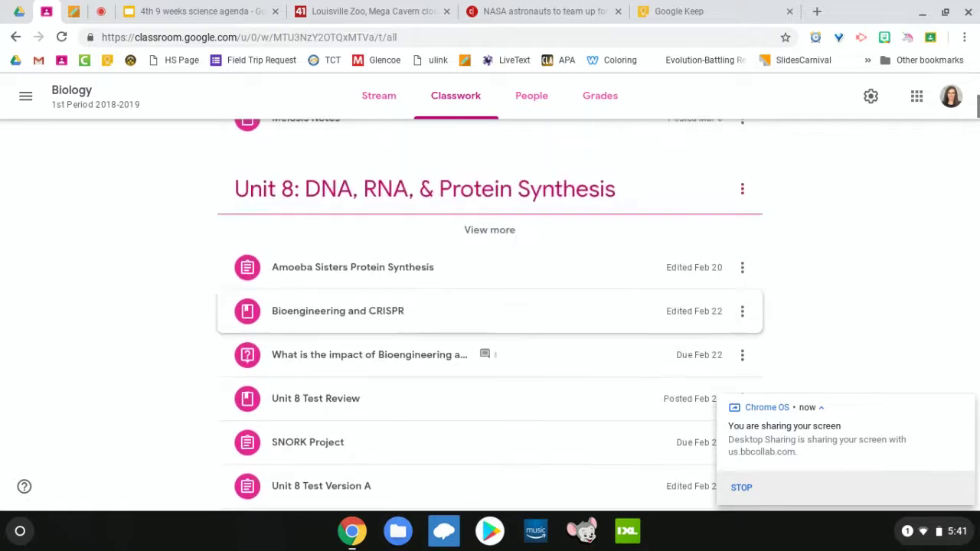
click(488, 231)
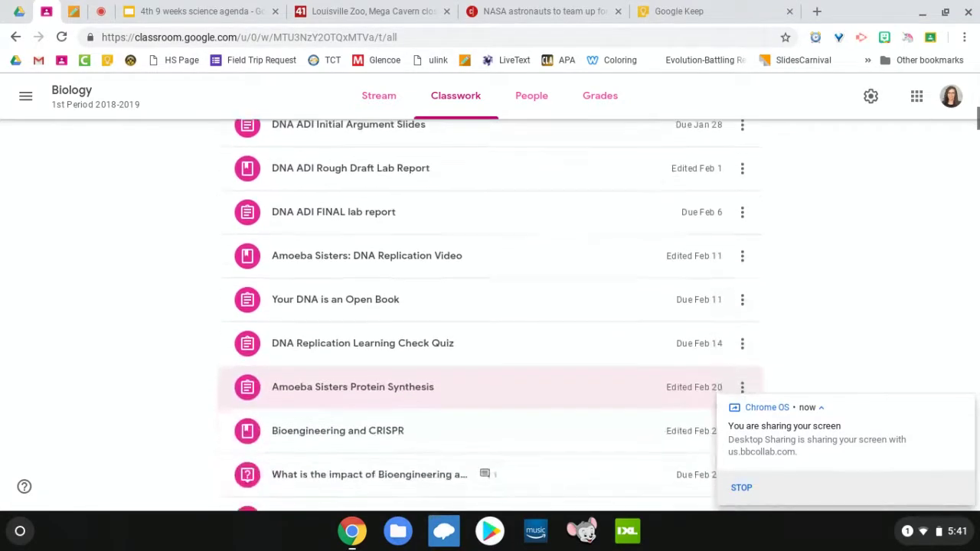
scroll(490, 241, down, 2)
scroll(490, 241, down, 1)
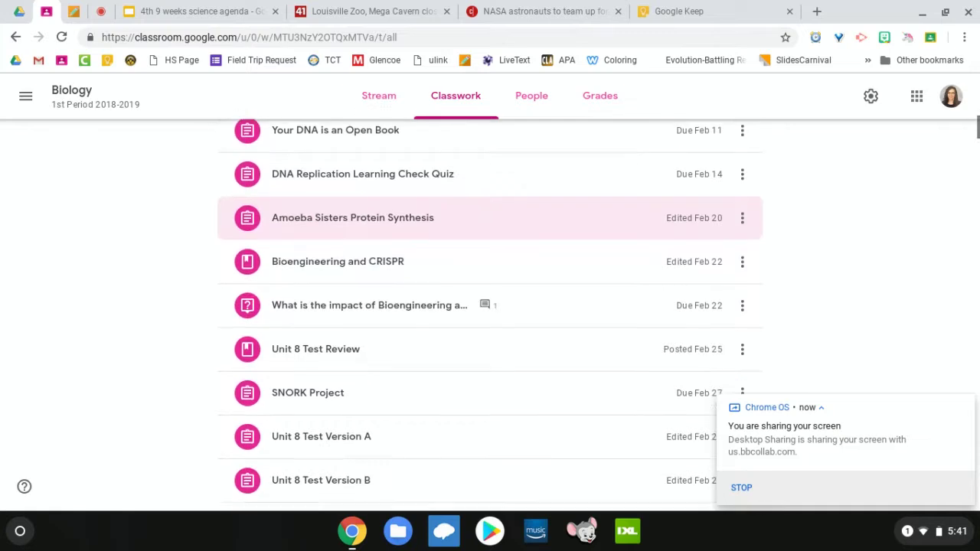
scroll(490, 241, up, 2)
scroll(490, 230, up, 2)
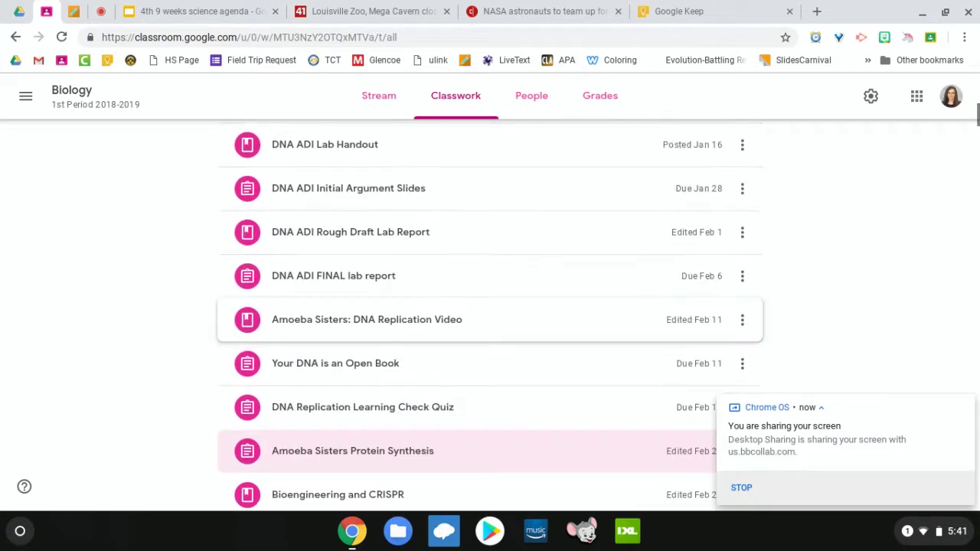
scroll(490, 230, down, 3)
scroll(455, 212, down, 3)
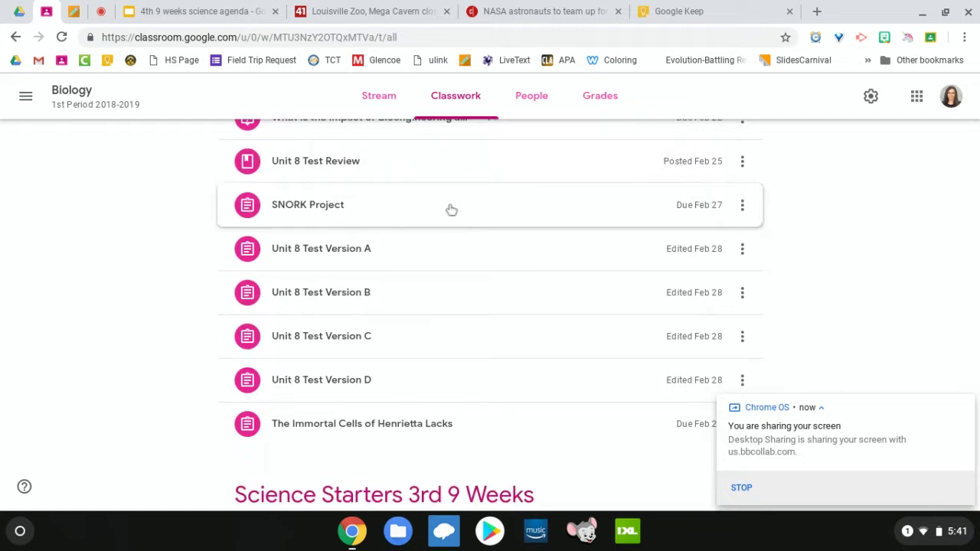
Step: Move the SNORK Project post below Unit 8 Test Version D, then scroll to Science Starters 3rd 9 Weeks
drag(451, 212, 457, 360)
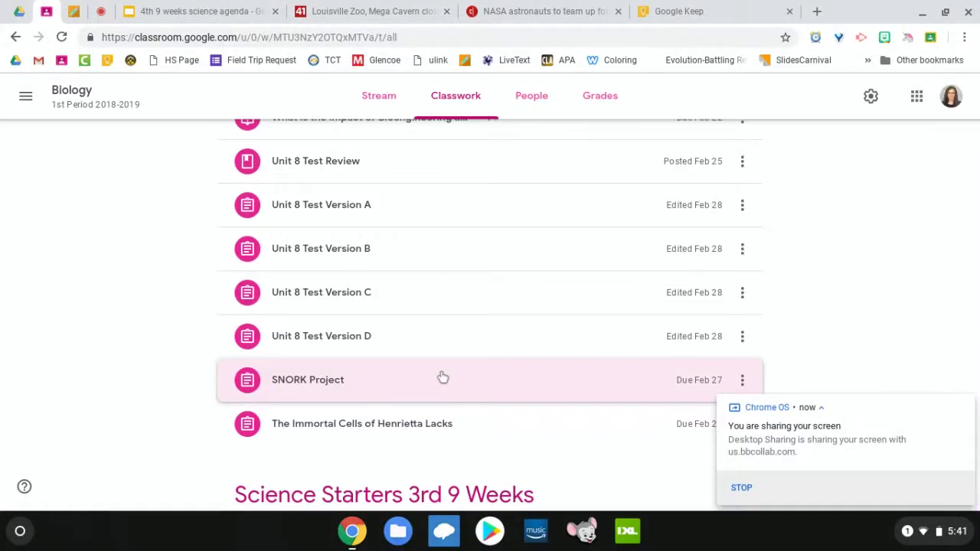
scroll(847, 312, down, 1)
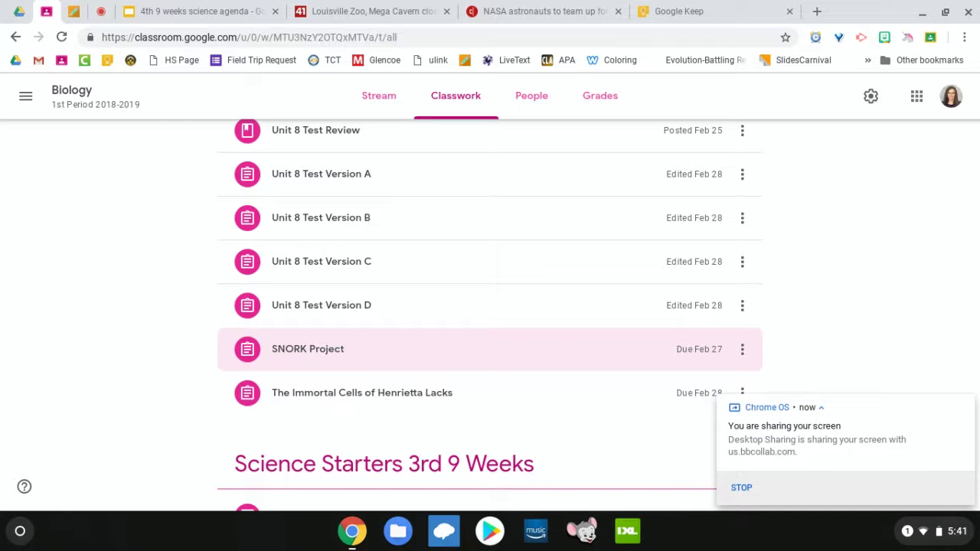
scroll(490, 314, down, 5)
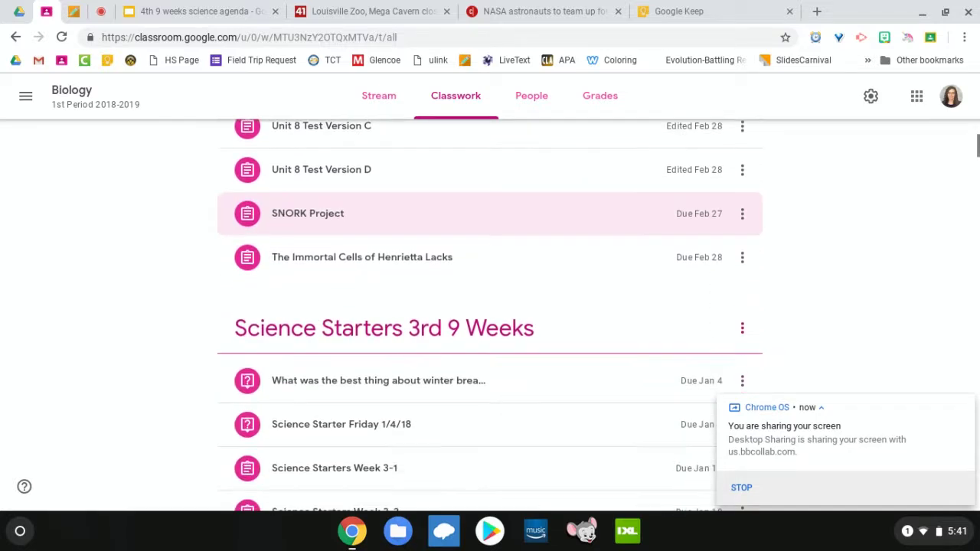
scroll(490, 313, down, 6)
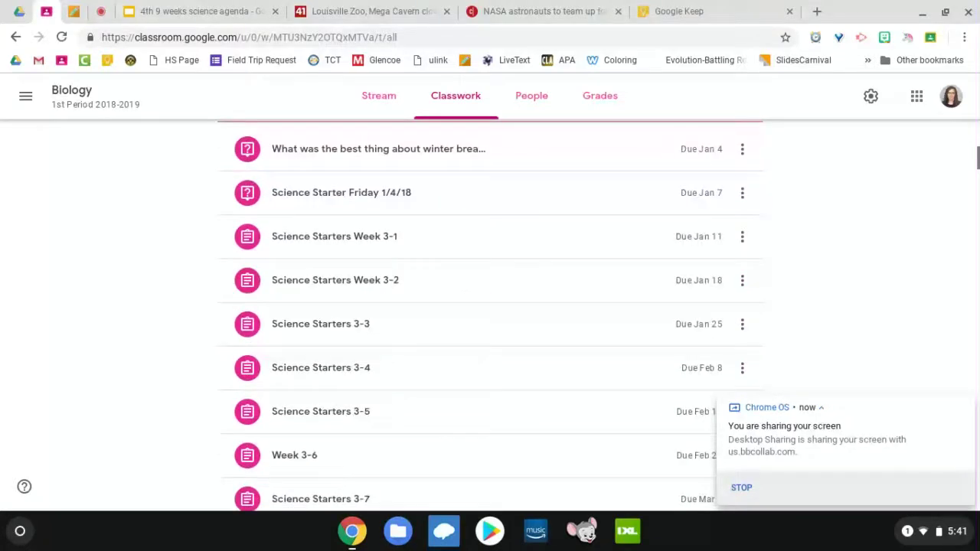
scroll(275, 227, up, 2)
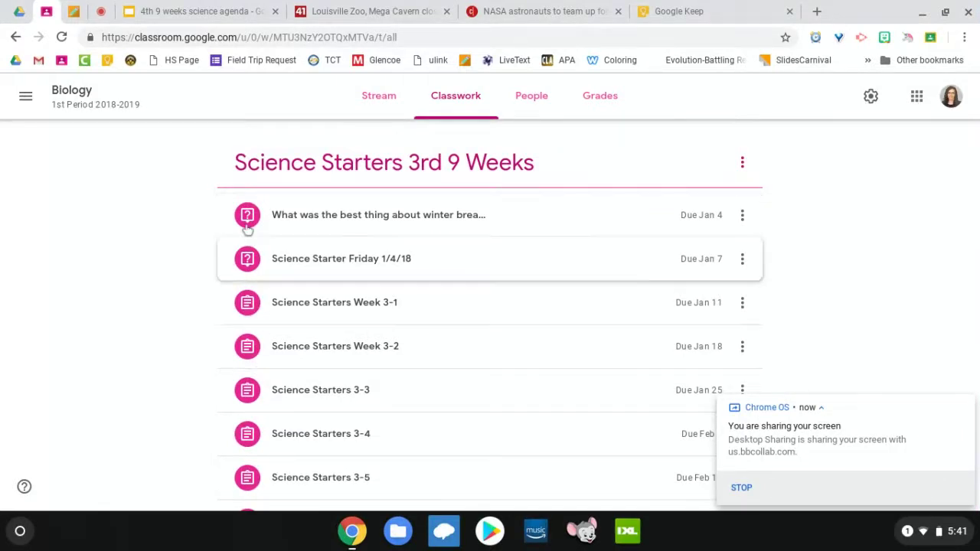
Step: Open the winter break question's student answers, backing out of an accidental LiveText detour
click(251, 215)
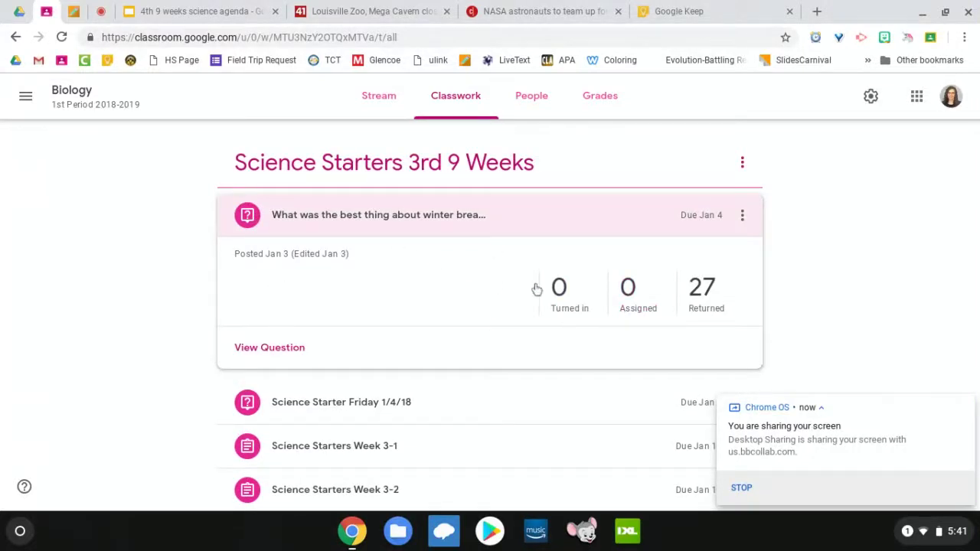
click(259, 349)
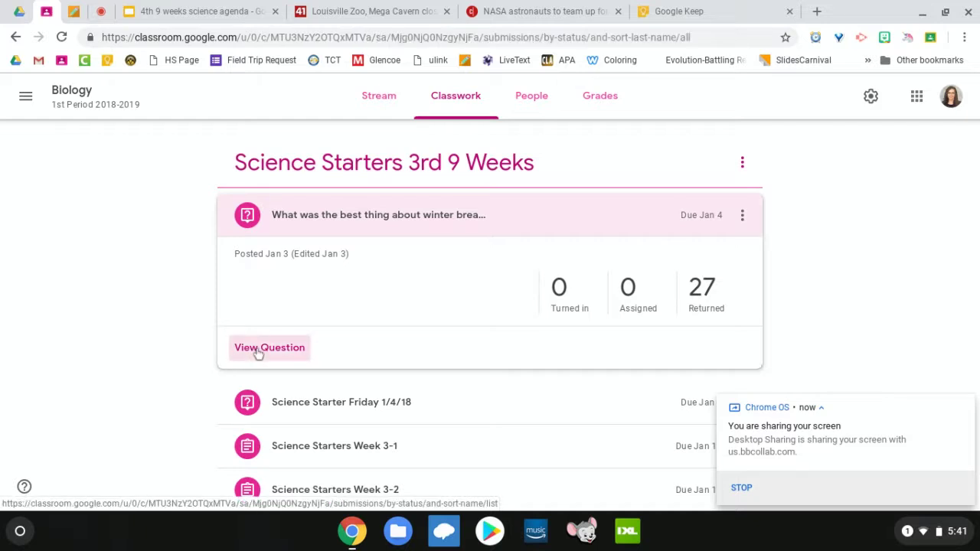
click(496, 59)
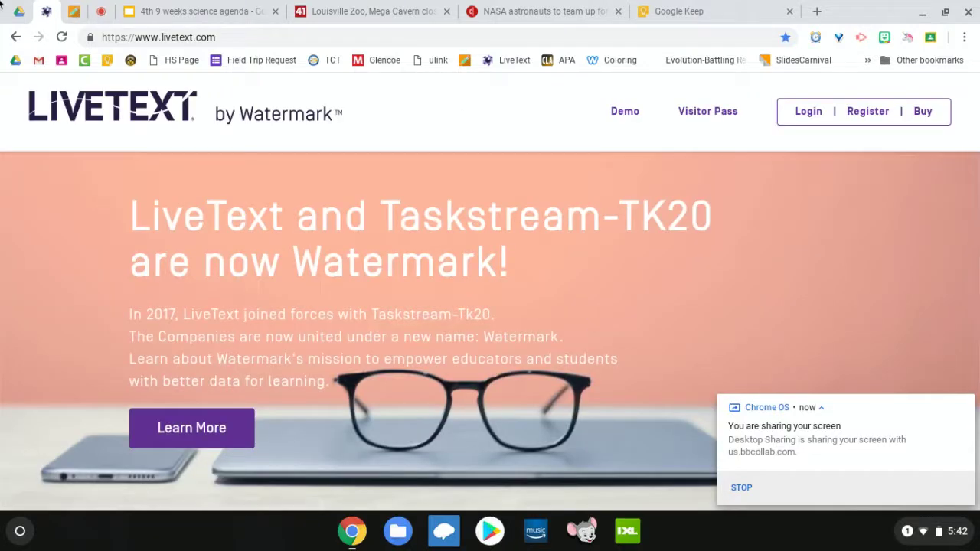
click(13, 37)
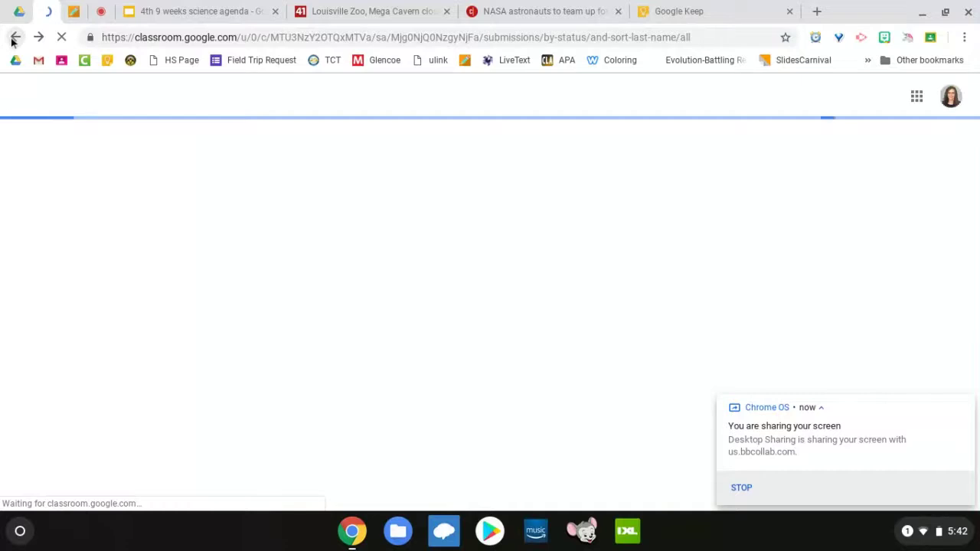
Step: Go back to the Biology Classwork list and scroll to Science Starters 3rd 9 Weeks
click(13, 39)
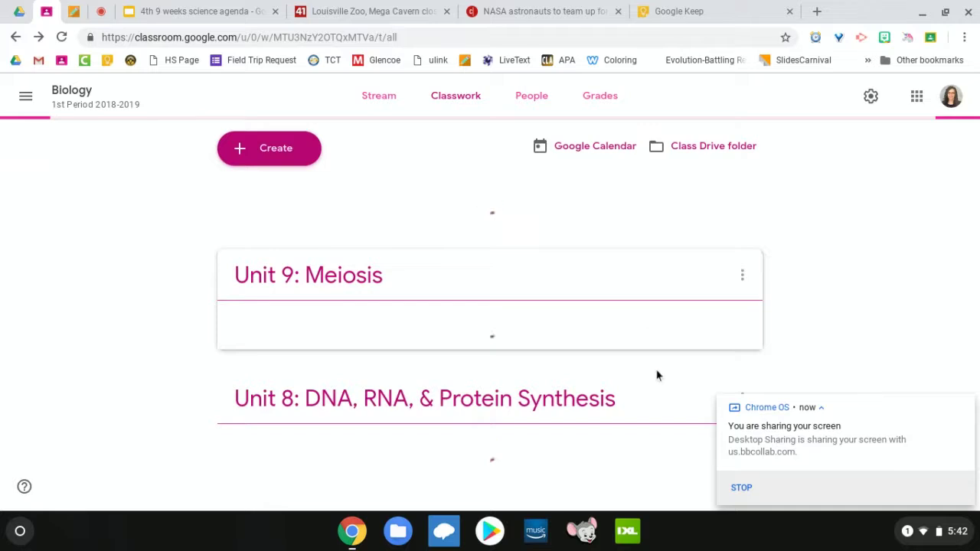
scroll(791, 273, down, 1)
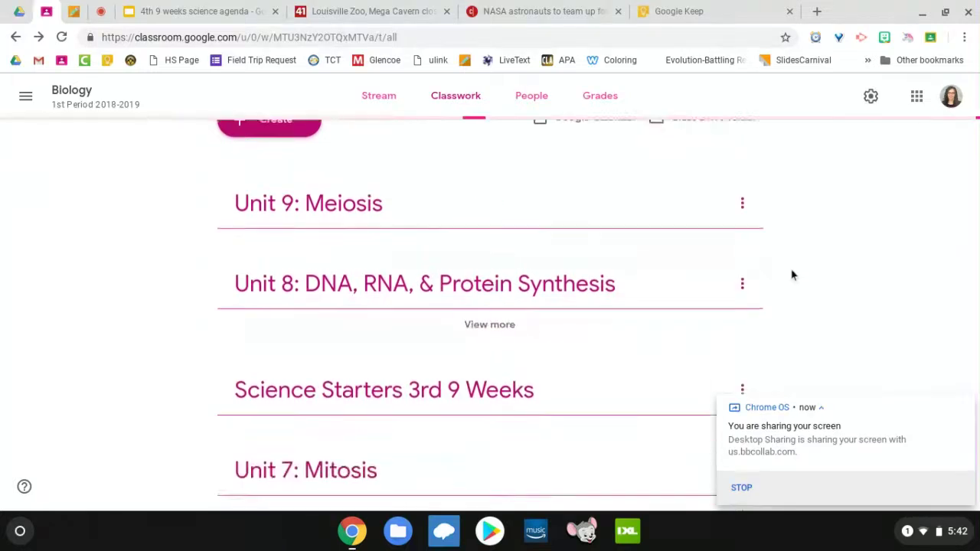
scroll(490, 307, down, 1)
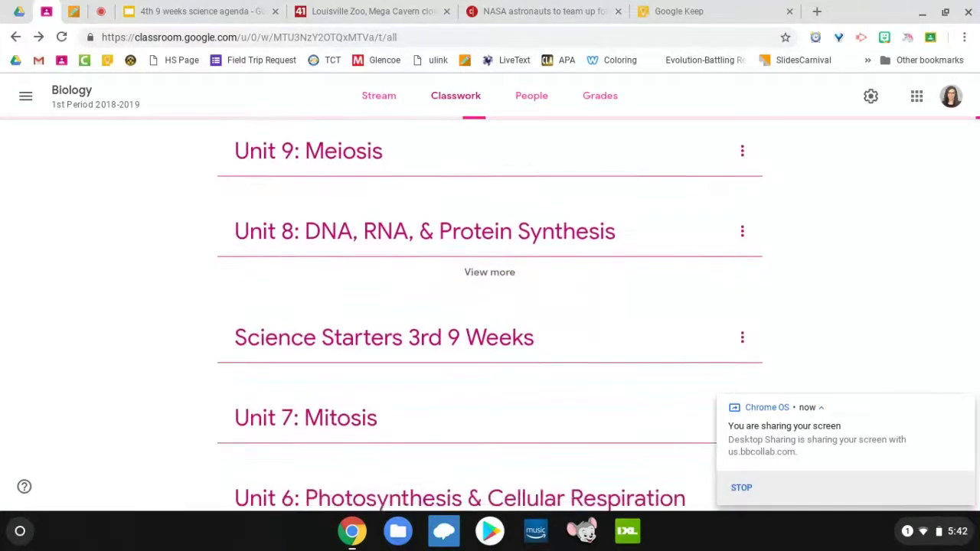
scroll(490, 306, down, 7)
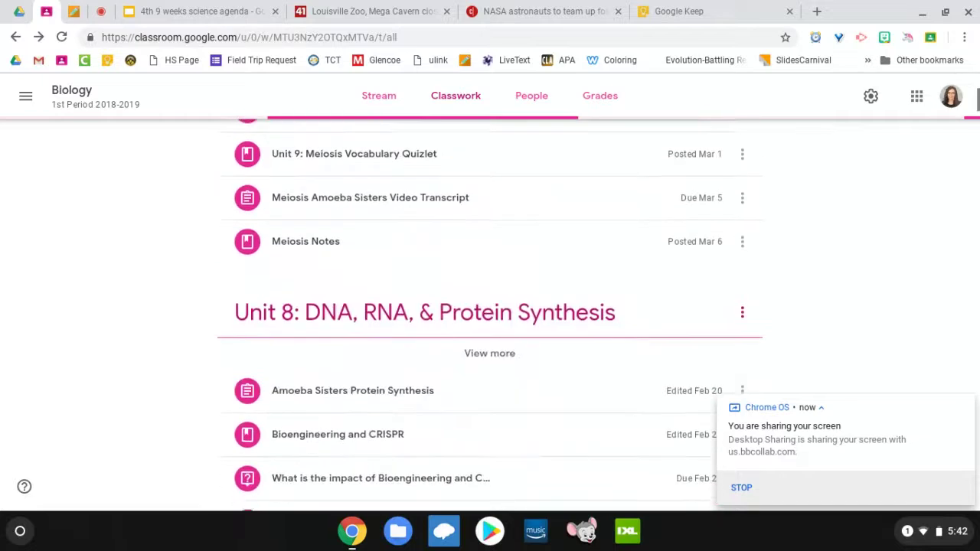
scroll(490, 306, down, 5)
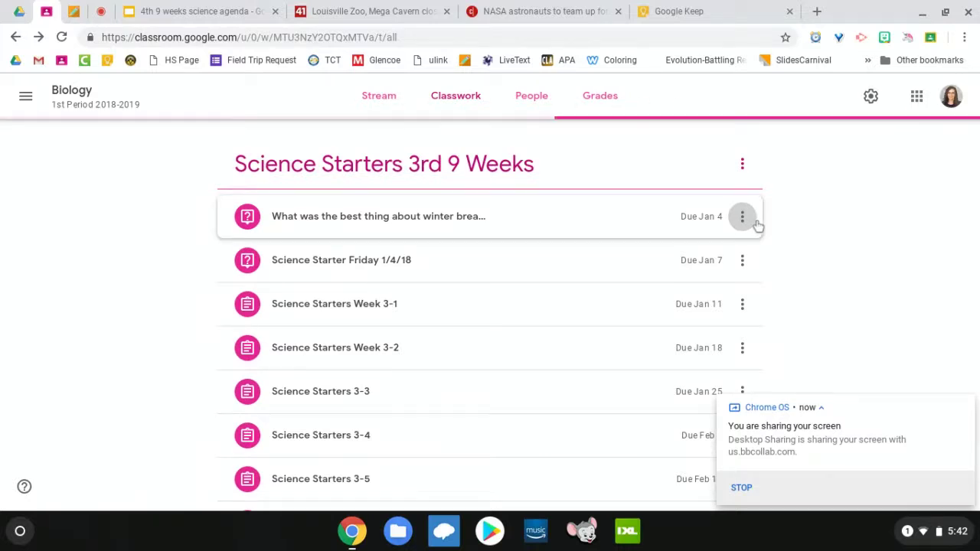
click(754, 222)
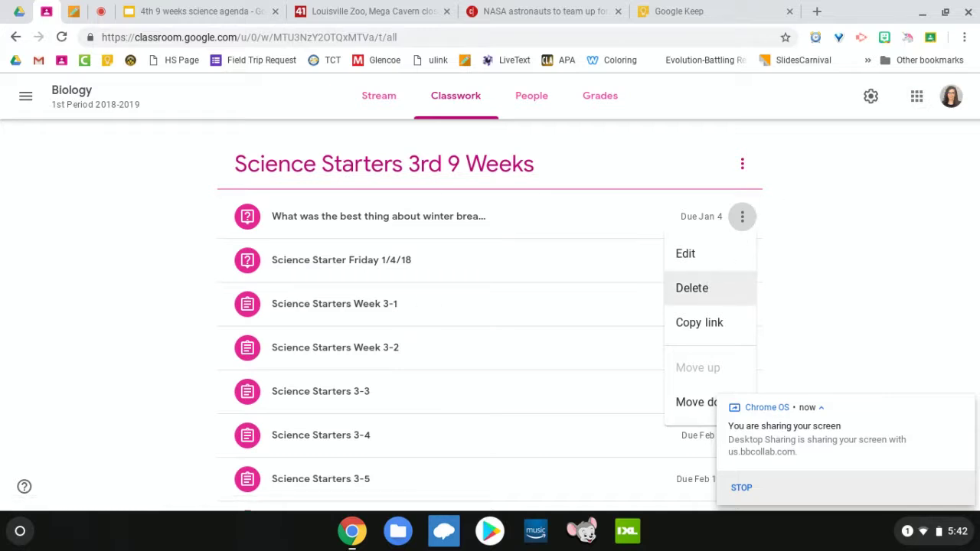
click(697, 255)
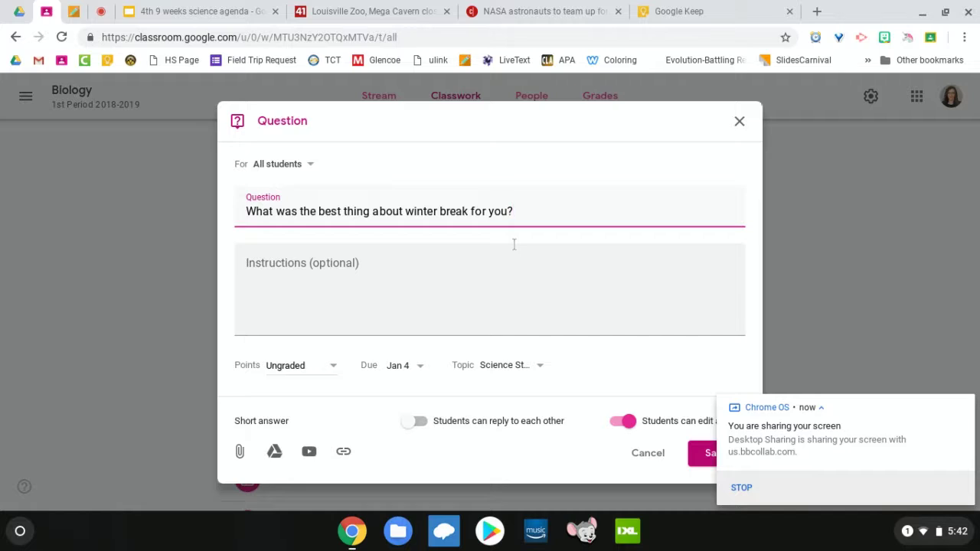
scroll(567, 376, down, 1)
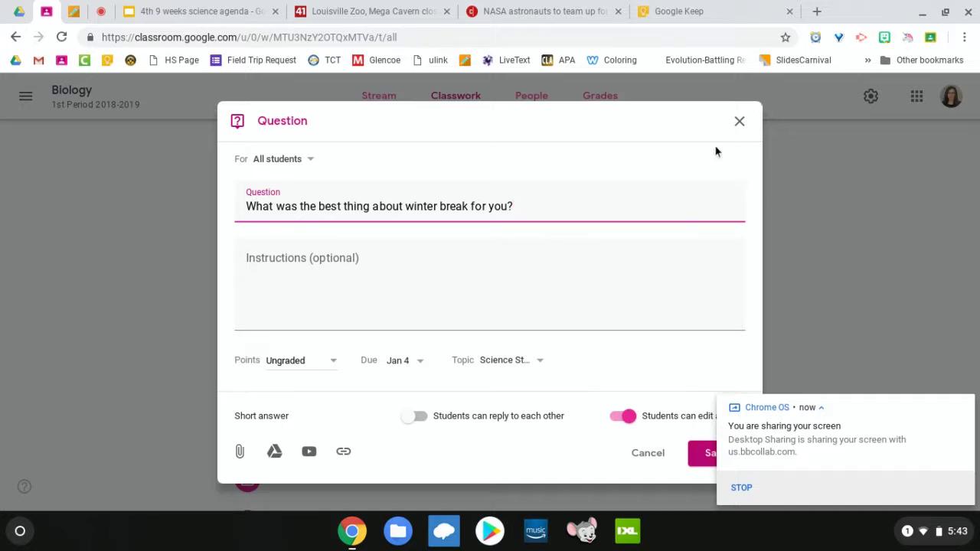
click(739, 120)
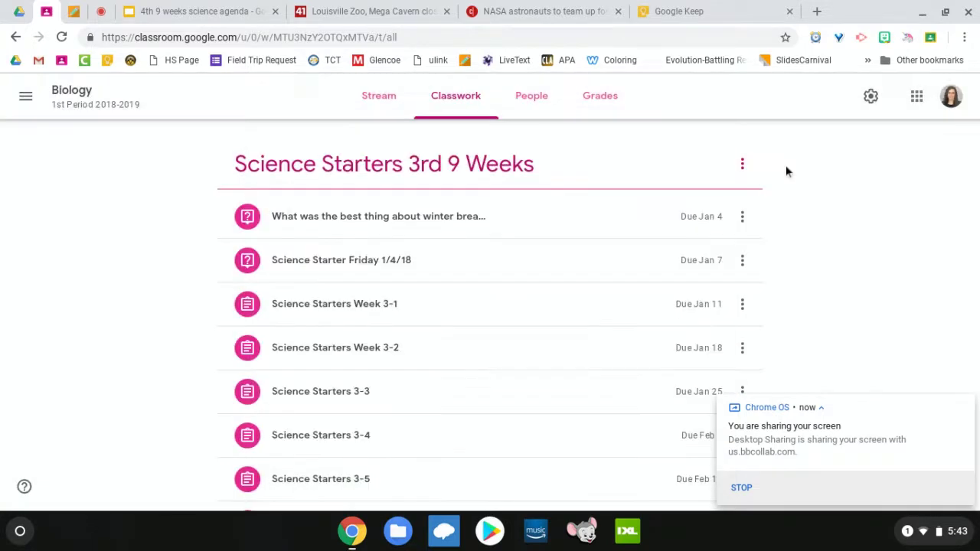
Step: Start a new question post, view its question types, then discard it
click(288, 162)
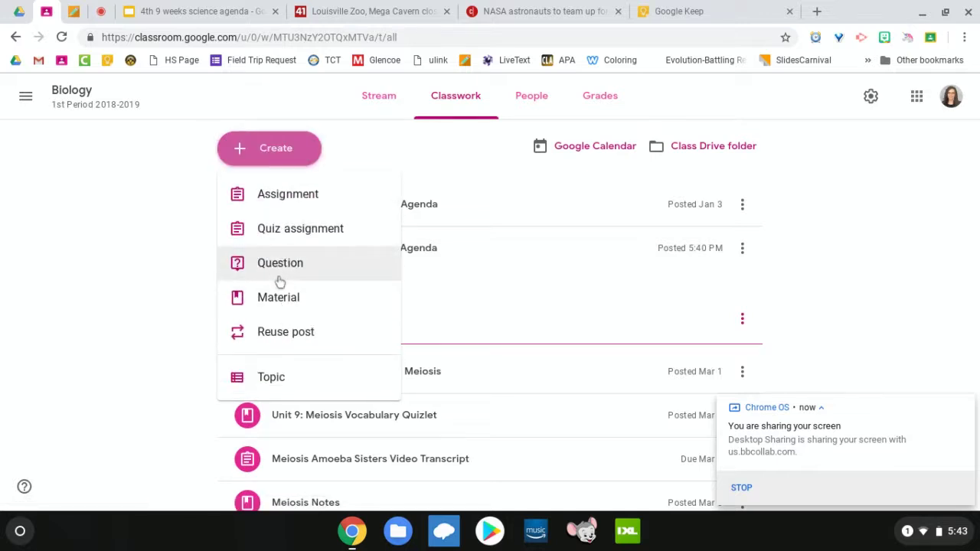
click(277, 274)
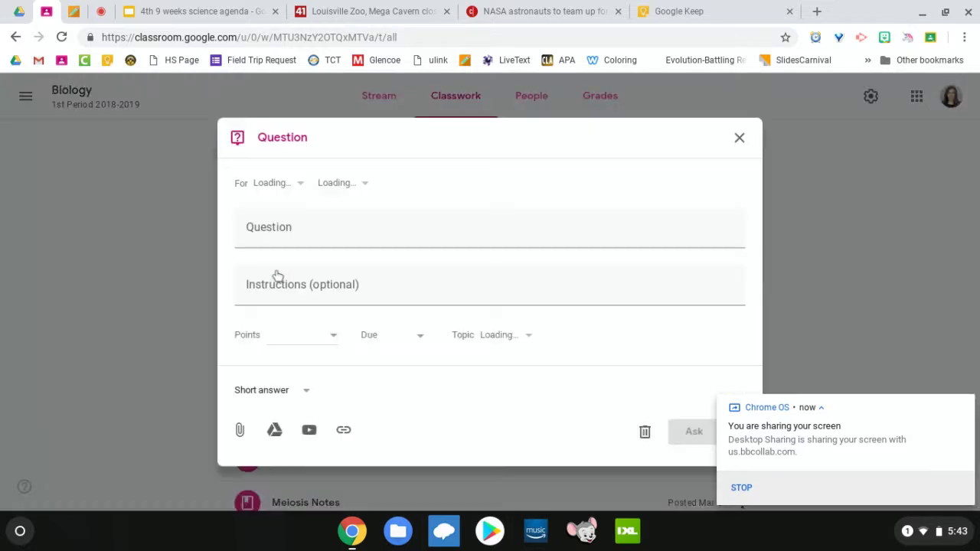
click(306, 421)
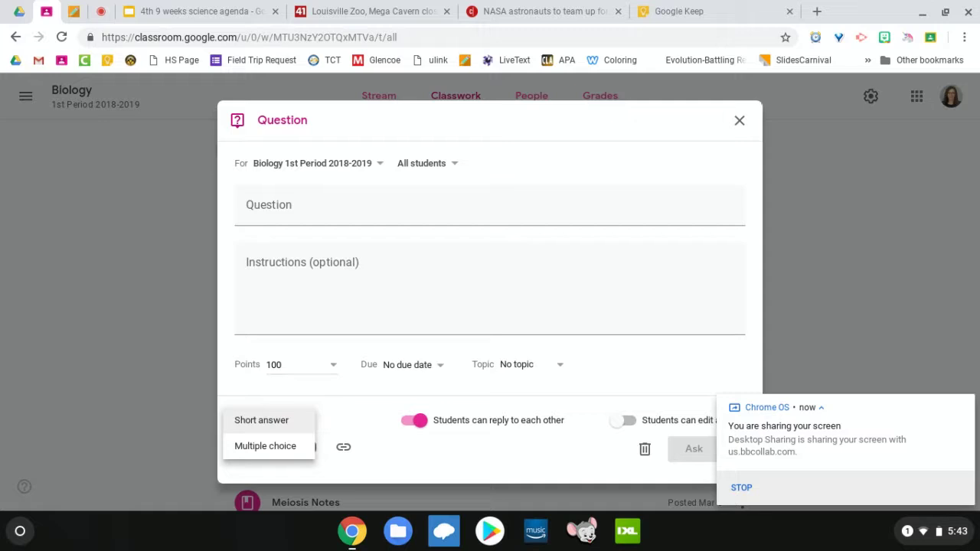
click(739, 125)
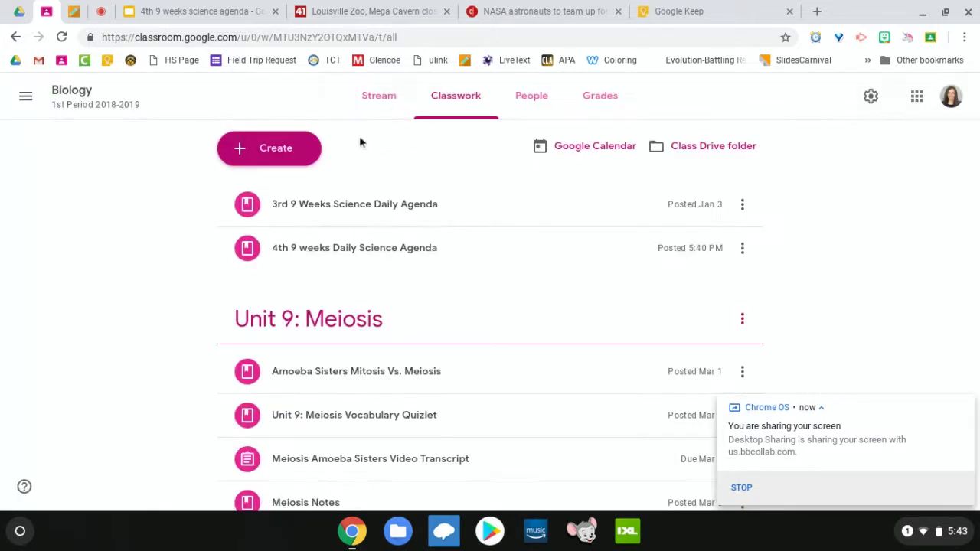
Step: Start a new material post and select the WDRB Louisville Zoo sinkhole article's URL
click(269, 148)
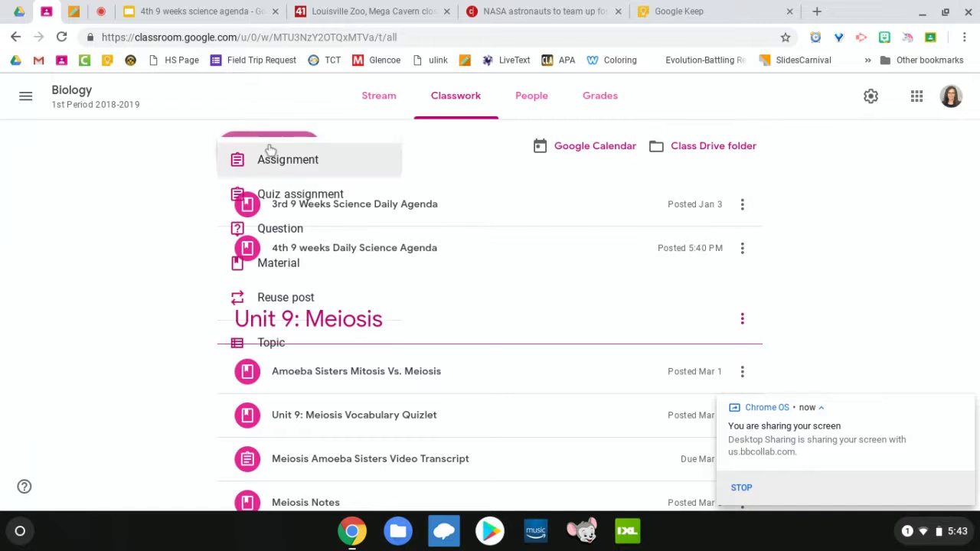
click(334, 299)
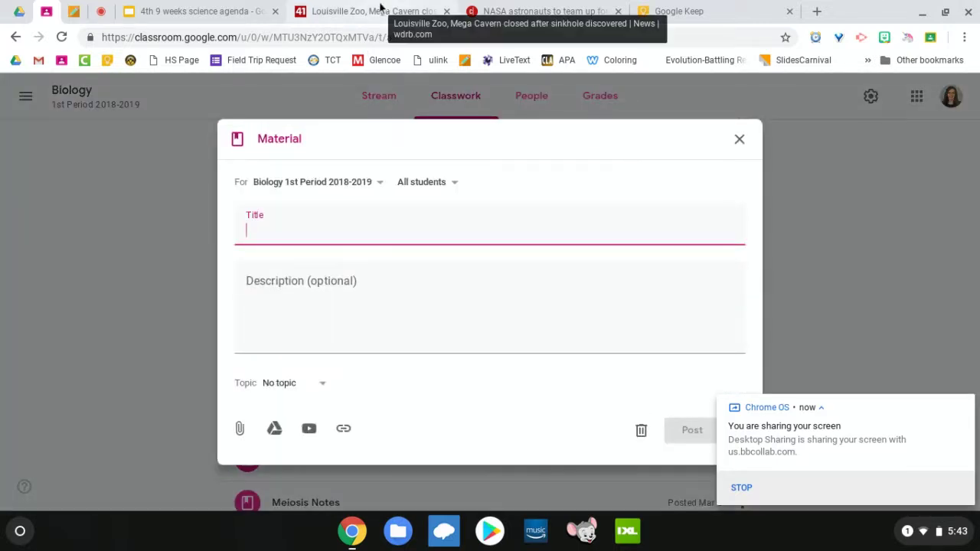
click(380, 9)
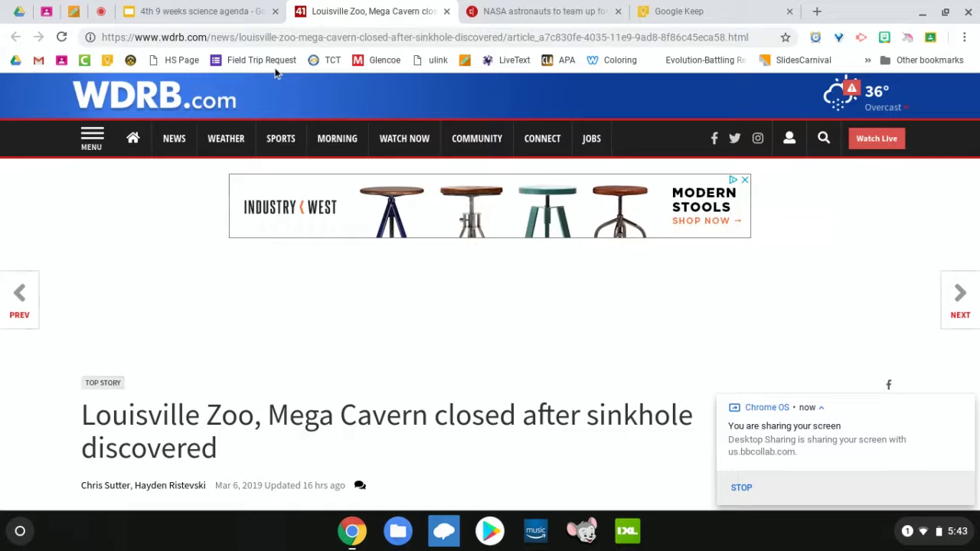
click(183, 38)
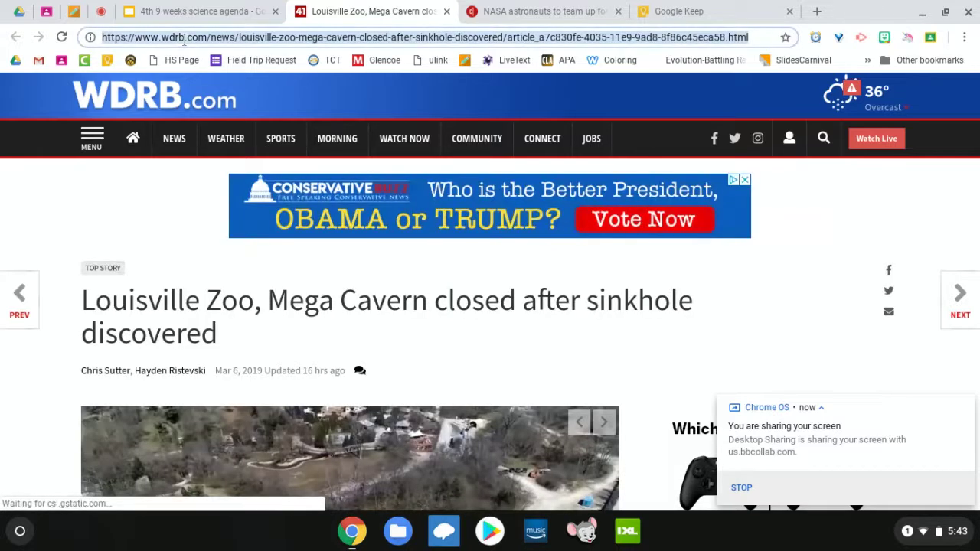
Step: Attach the copied WDRB Louisville Zoo article URL to the material as a link
click(46, 11)
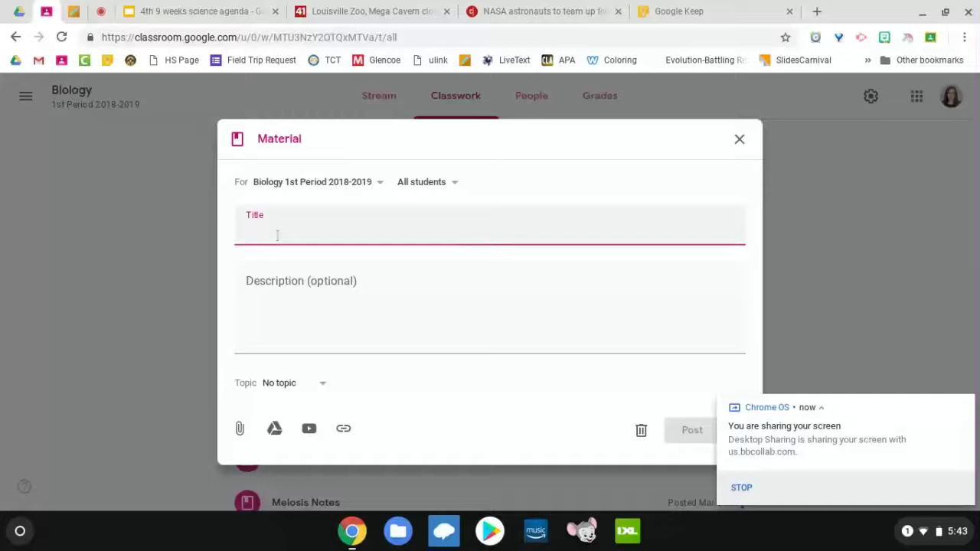
click(344, 428)
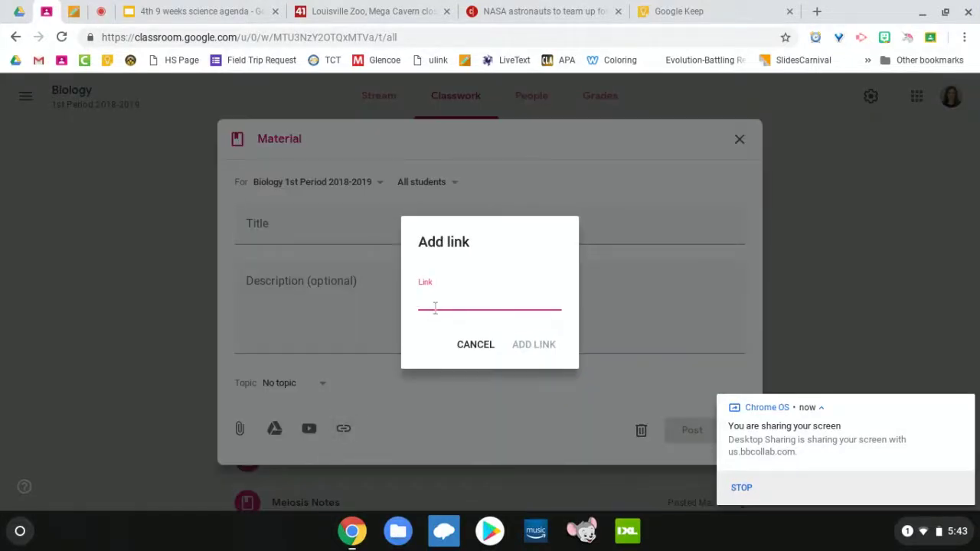
key(ctrl+v)
click(531, 344)
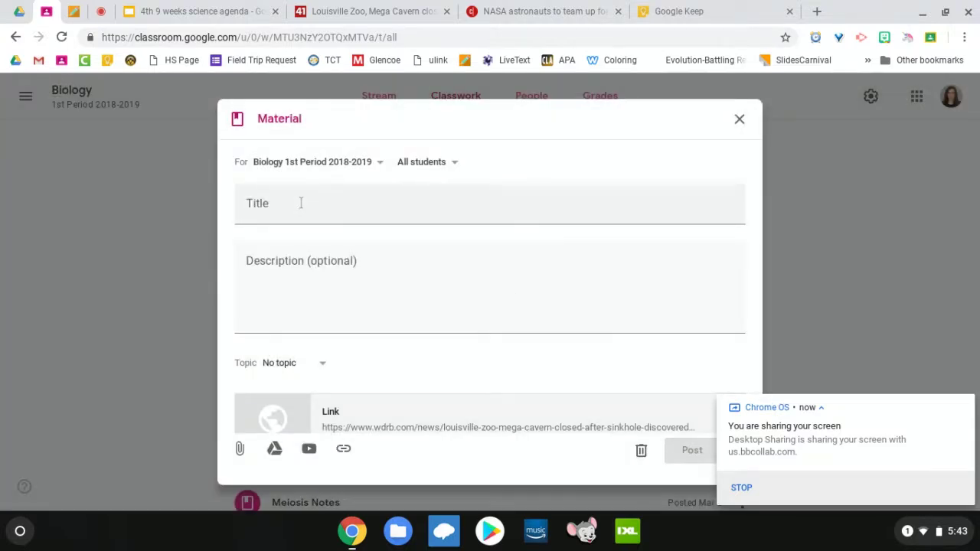
Step: Title the material 'Louisville Zoo, Mega Cavern closed after sinkhole discovered' and file it under In the News
click(348, 11)
drag(227, 339, 83, 301)
key(ctrl+c)
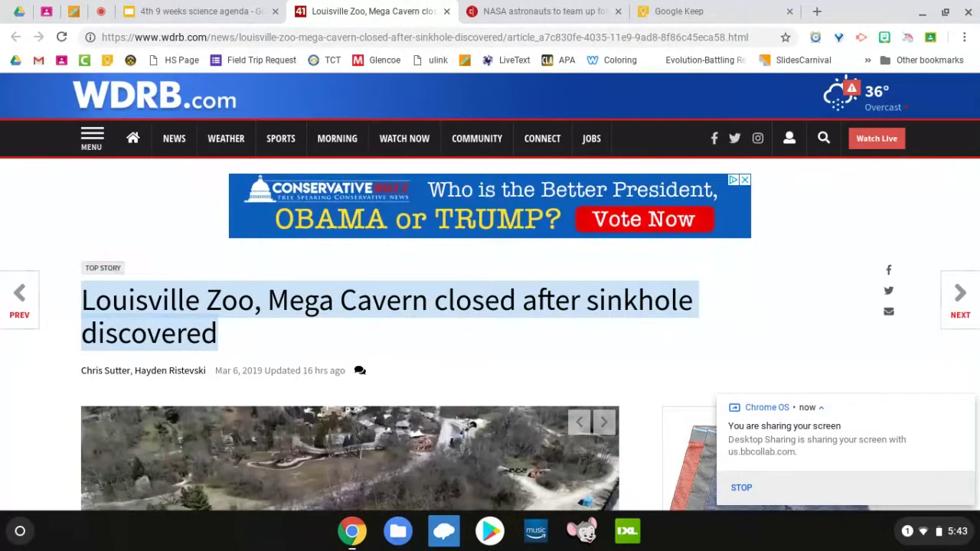
click(46, 12)
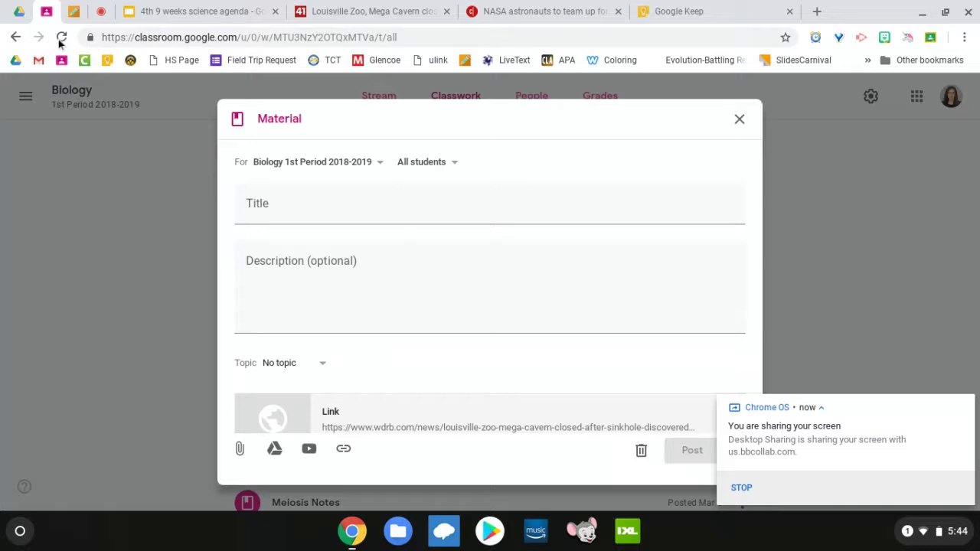
click(253, 210)
key(ctrl+v)
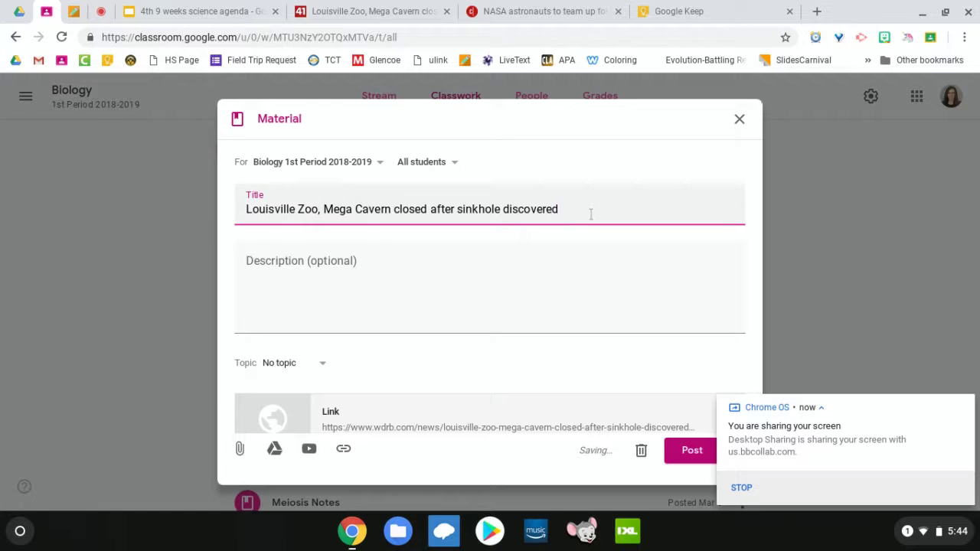
scroll(416, 405, down, 1)
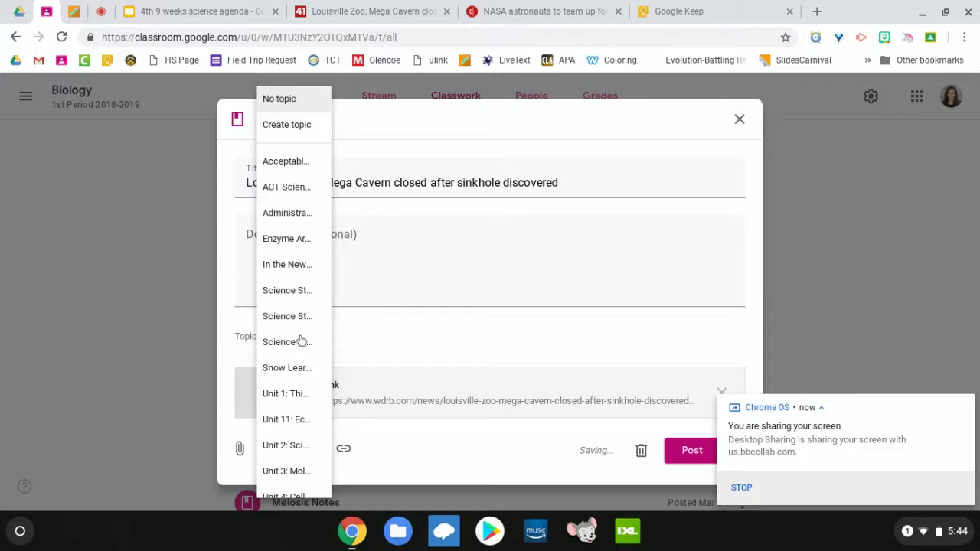
click(296, 275)
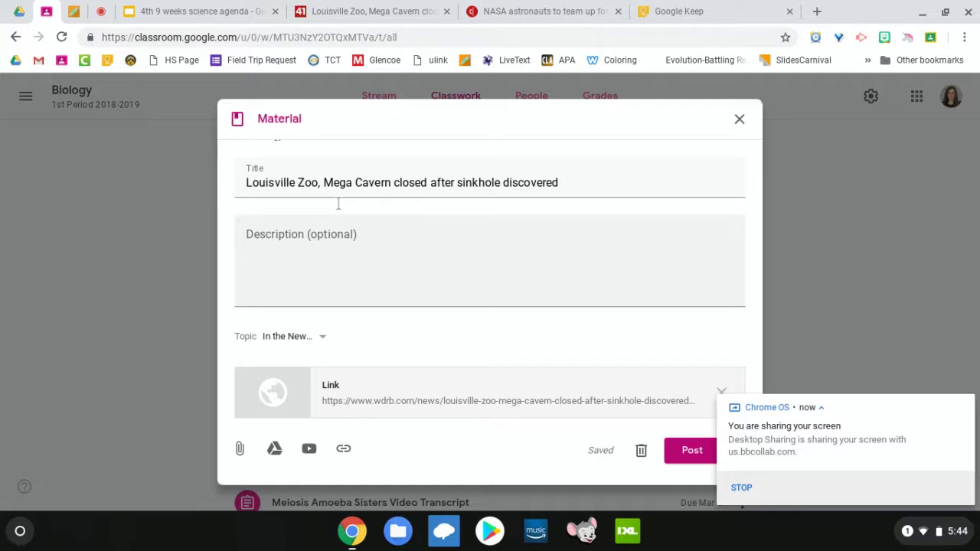
Step: Also share with Biology 2nd and 3rd Period and Integrated Science 4th and 6th Period, then post
scroll(338, 204, up, 1)
click(344, 164)
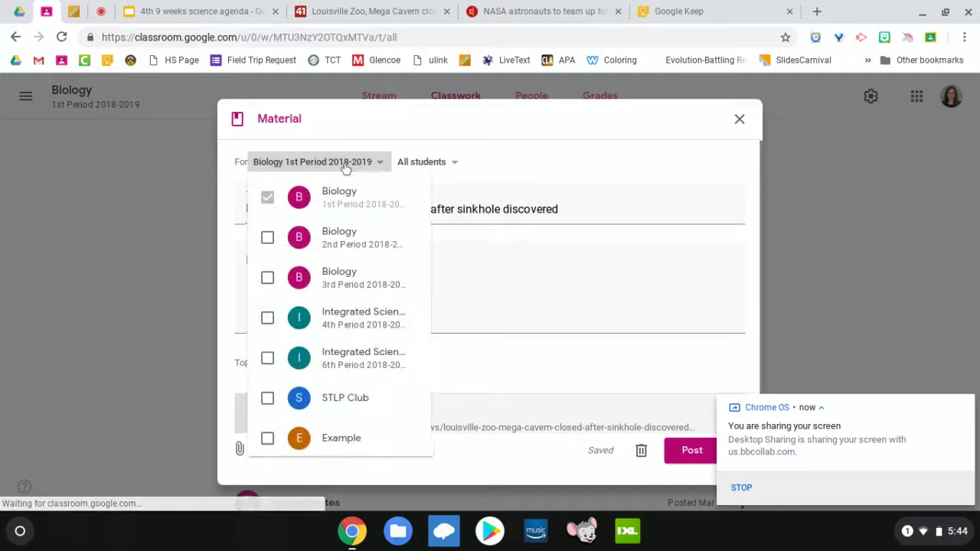
click(266, 237)
click(267, 278)
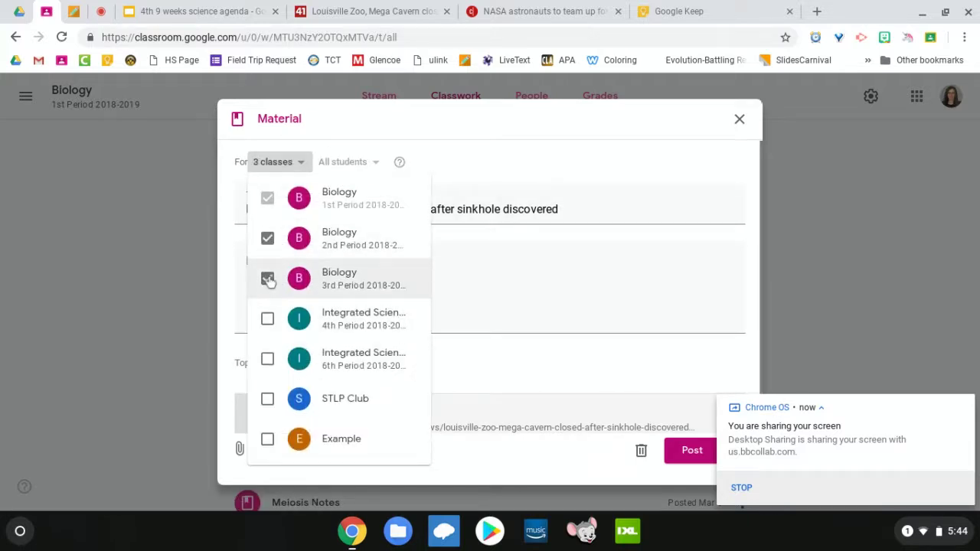
click(267, 318)
click(267, 359)
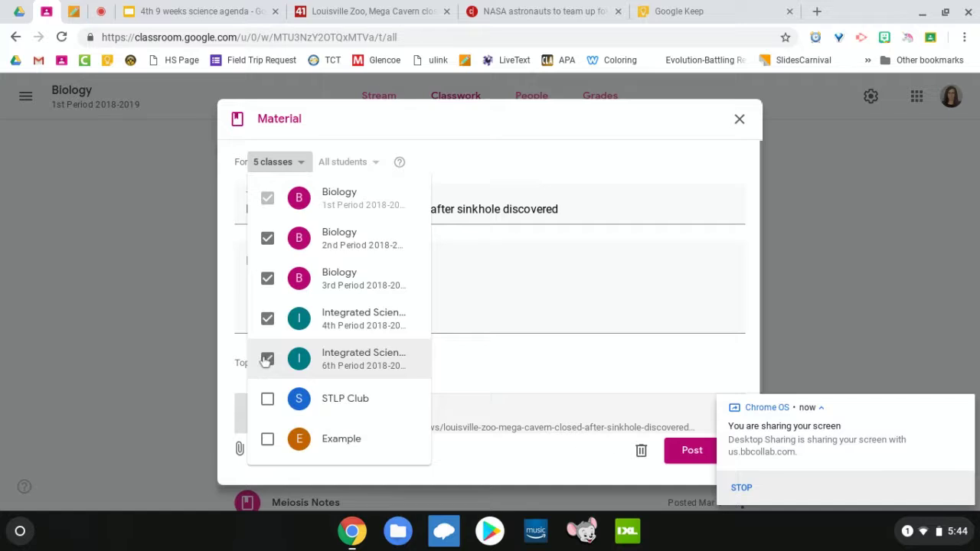
click(548, 257)
scroll(548, 259, down, 1)
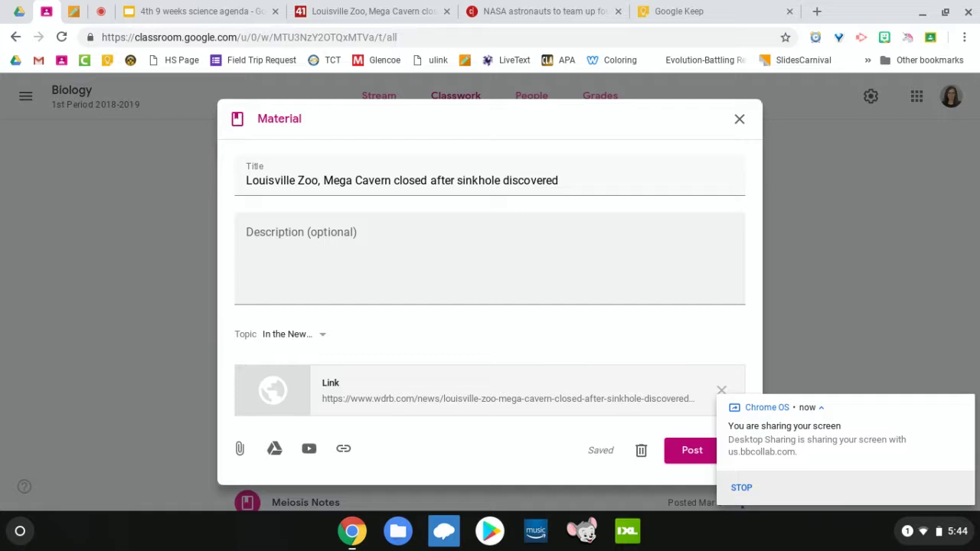
click(689, 452)
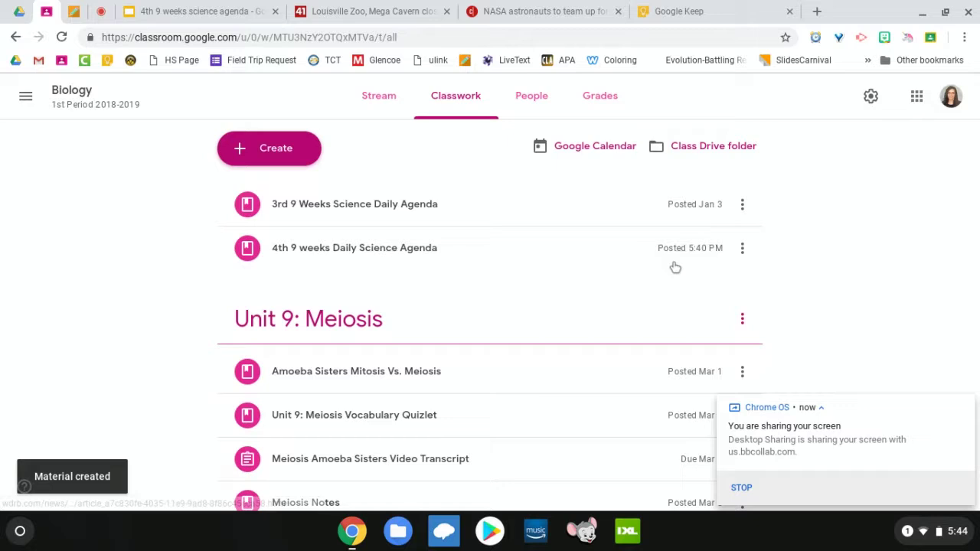
Step: Review the Classwork list, expanding and collapsing the Vaccine Debate post to check its links
scroll(838, 260, down, 15)
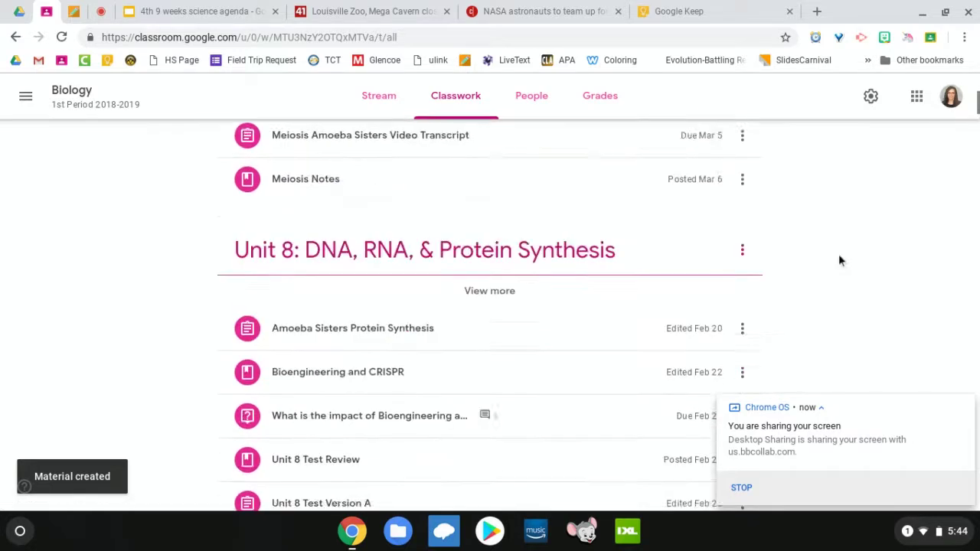
scroll(838, 260, down, 20)
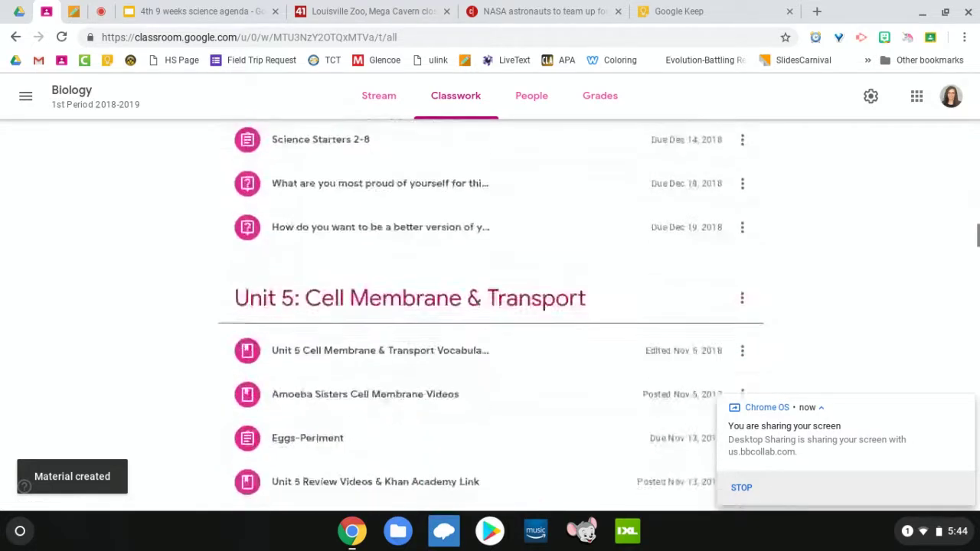
scroll(490, 314, down, 20)
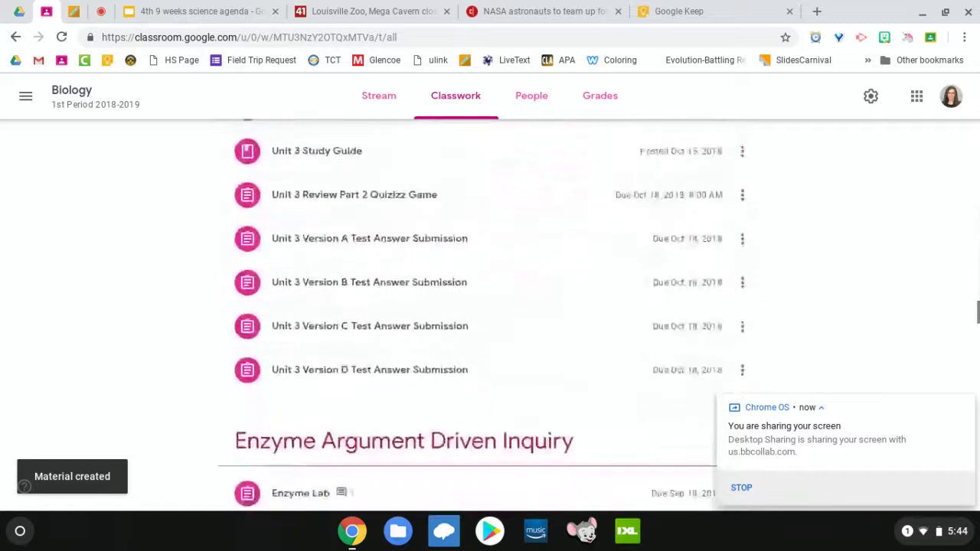
scroll(489, 314, down, 15)
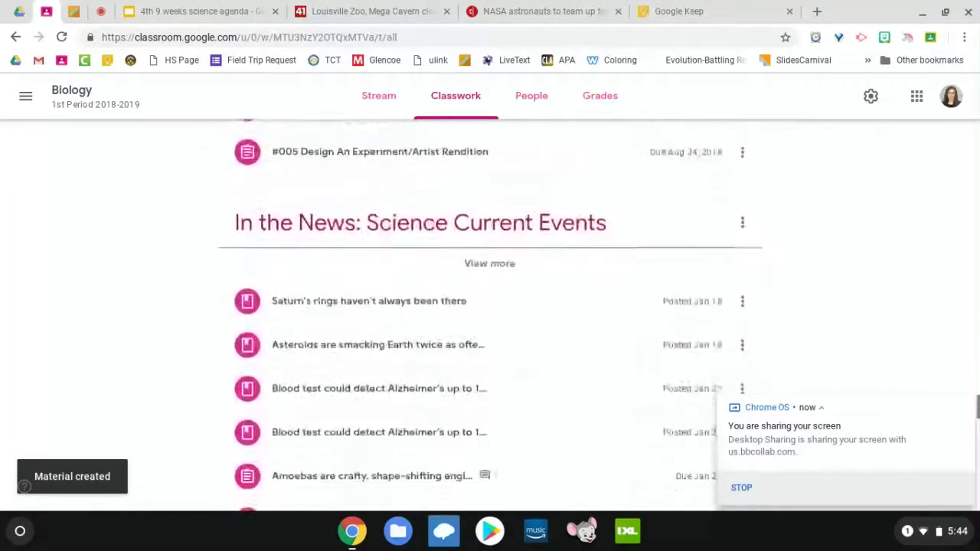
scroll(490, 314, down, 5)
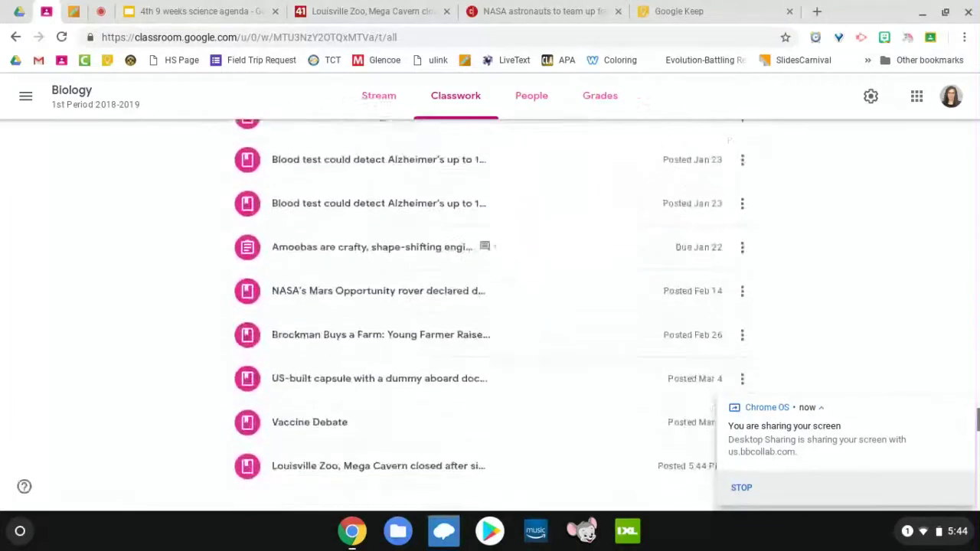
scroll(796, 248, up, 1)
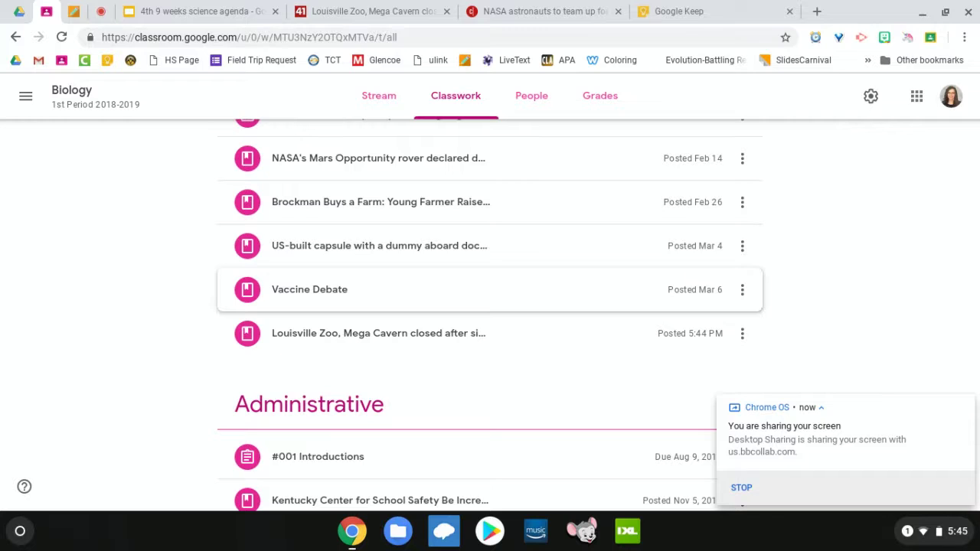
click(400, 291)
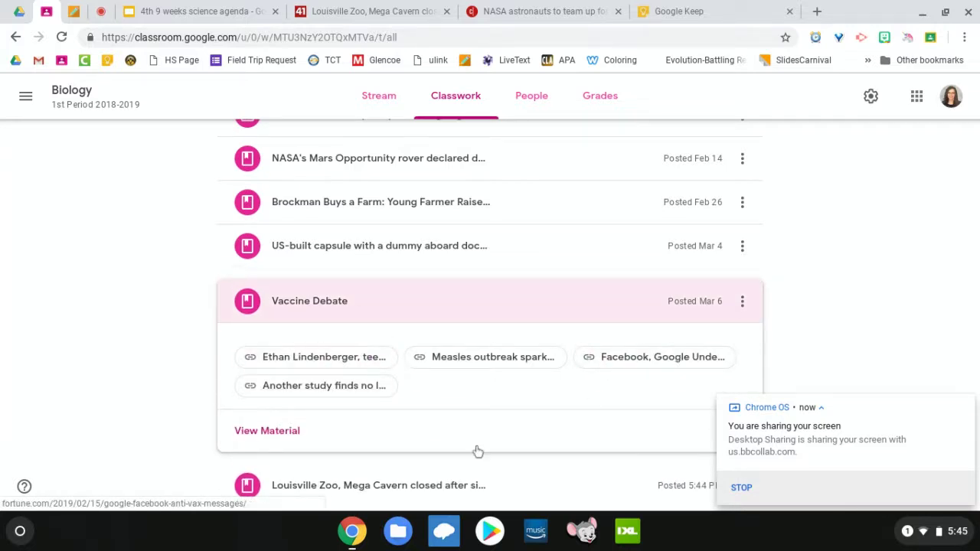
click(433, 299)
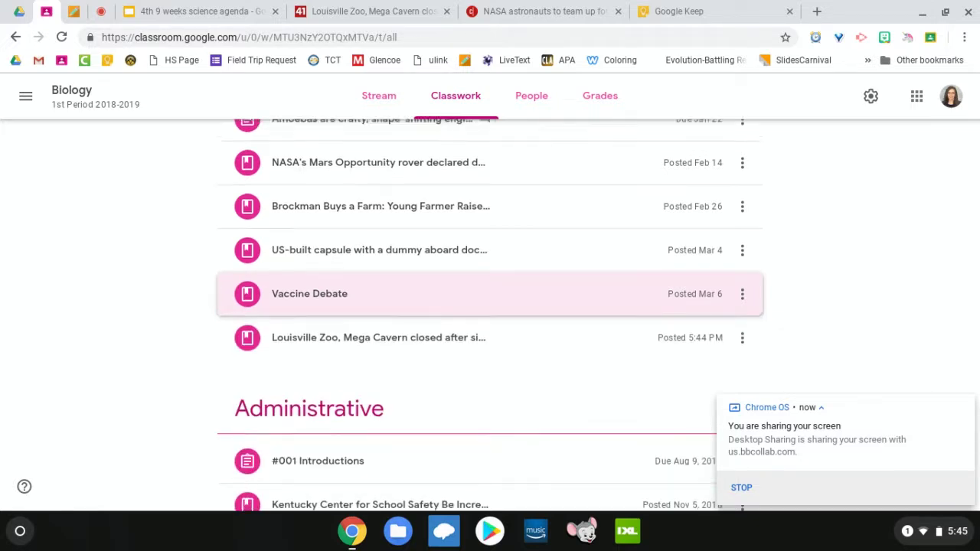
scroll(436, 303, up, 3)
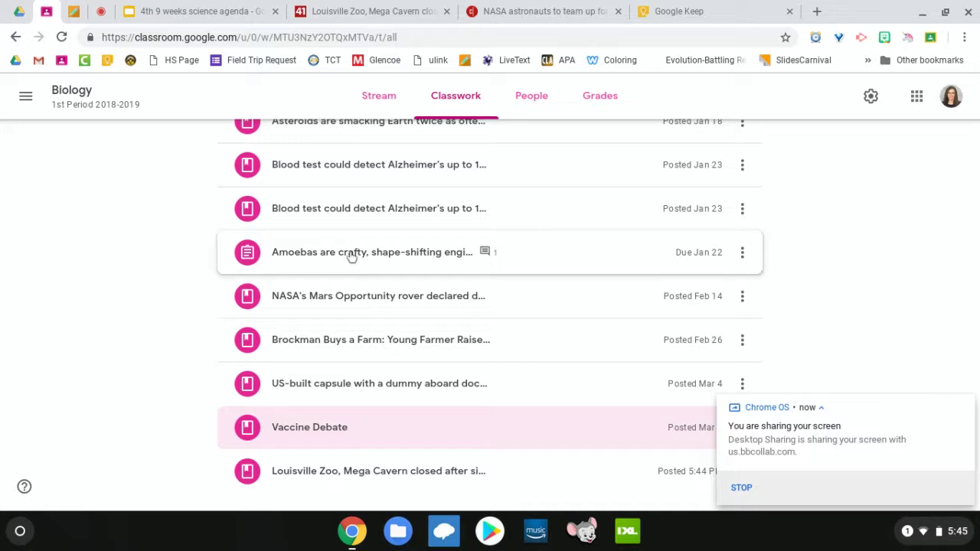
scroll(360, 284, down, 1)
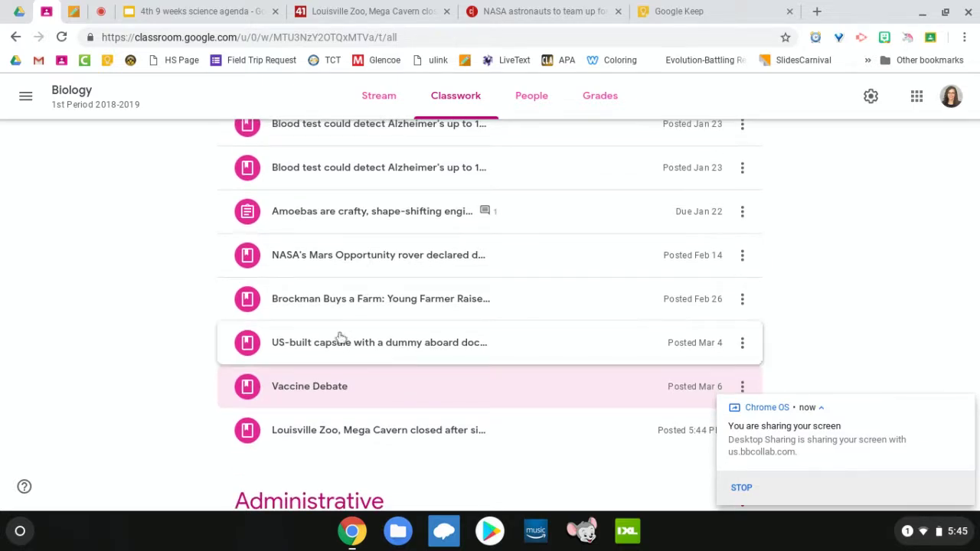
scroll(339, 293, down, 1)
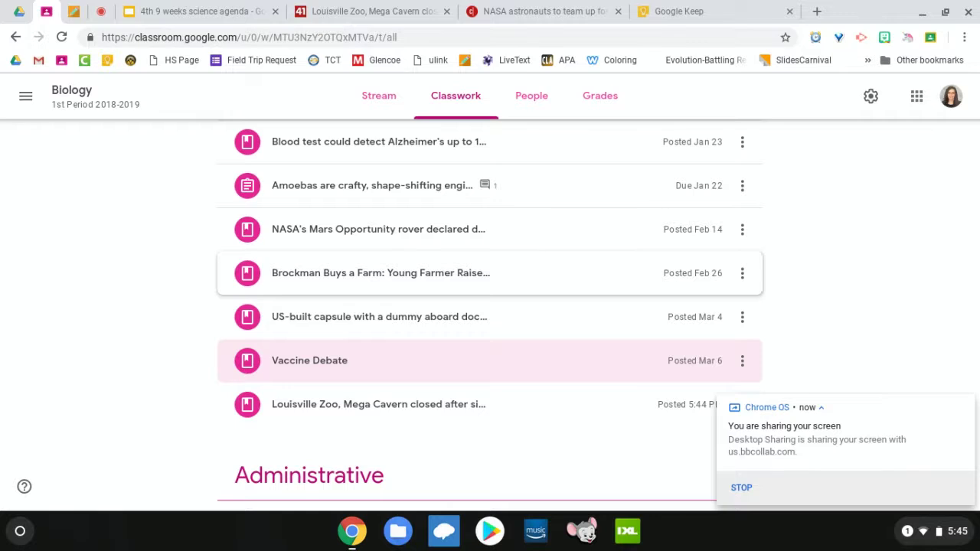
scroll(413, 291, down, 2)
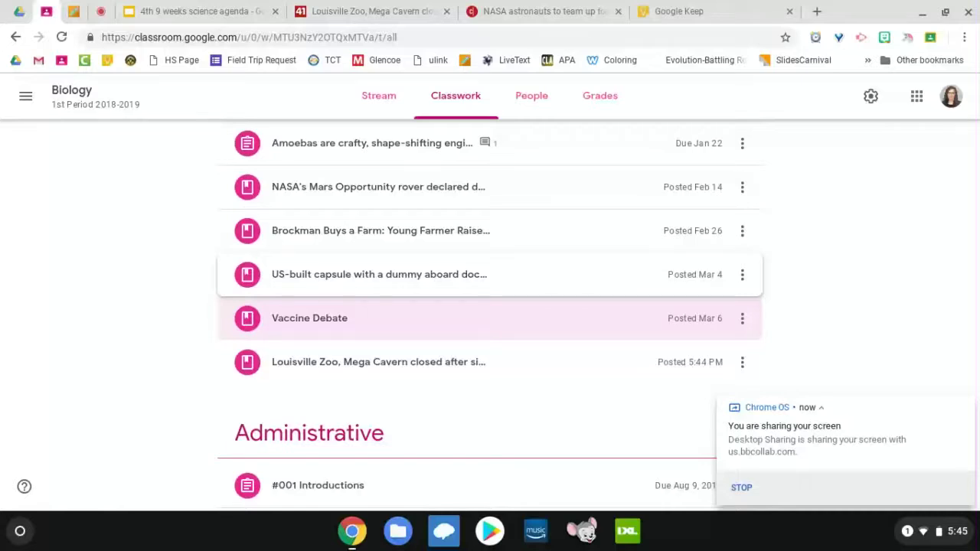
Step: Glance at the NASA spacewalk article, close the Louisville Zoo tab, and return to Biology Classwork
click(541, 9)
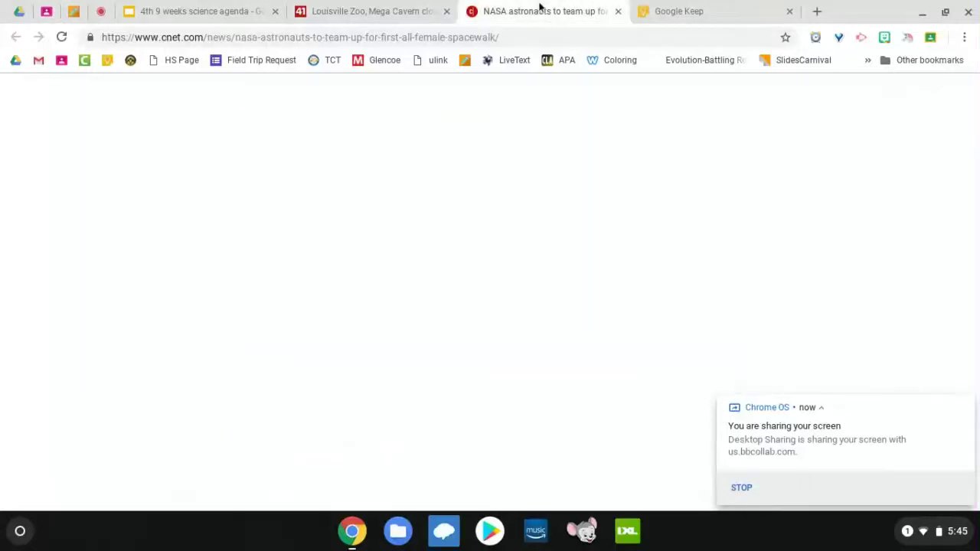
scroll(447, 320, down, 3)
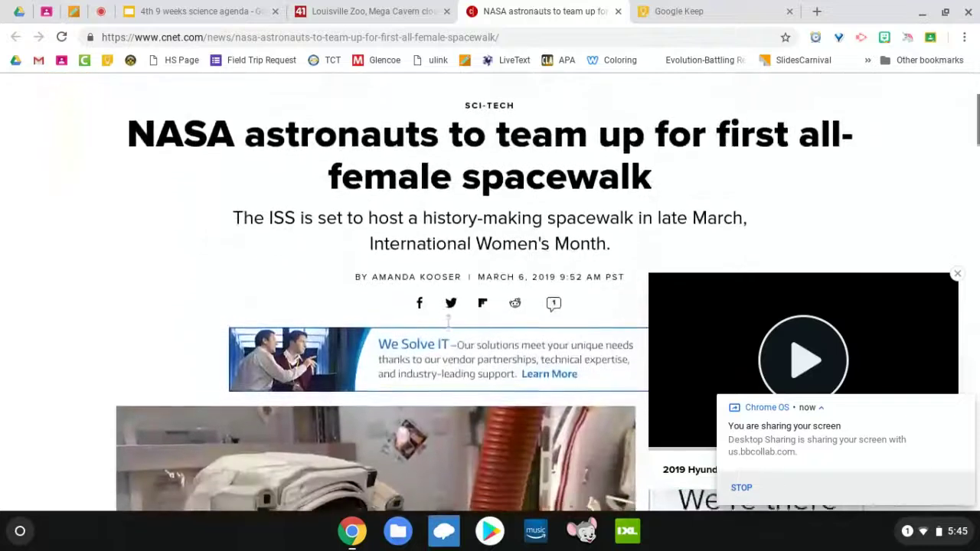
scroll(447, 320, up, 3)
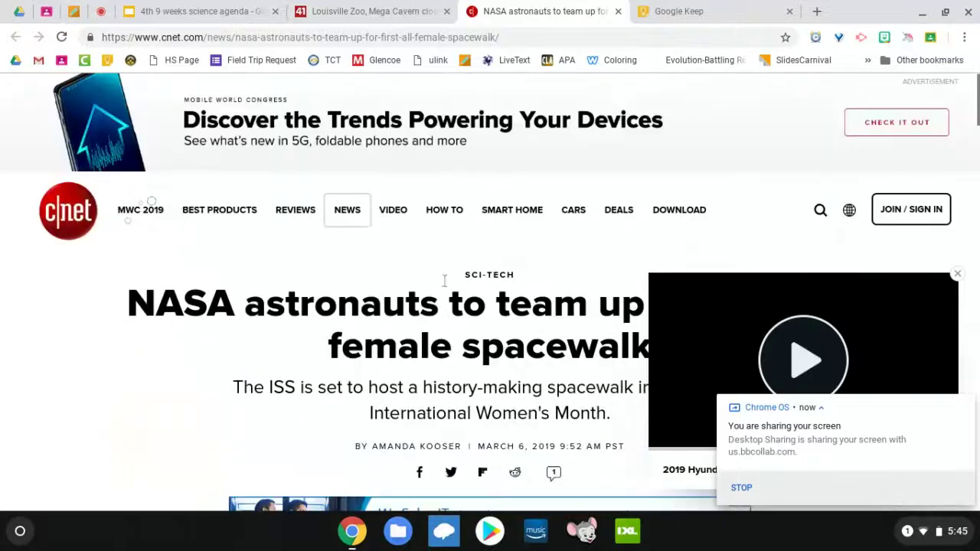
click(446, 11)
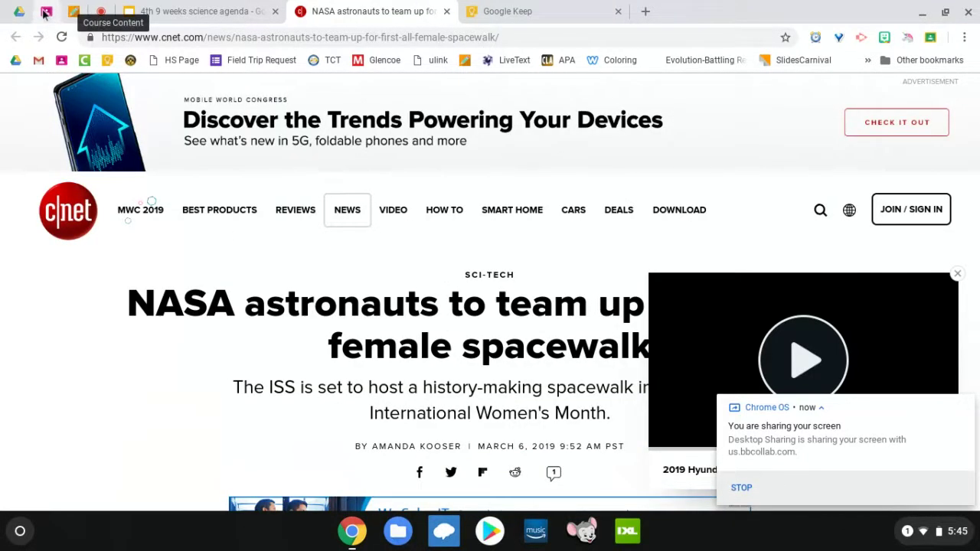
click(46, 10)
scroll(120, 410, down, 8)
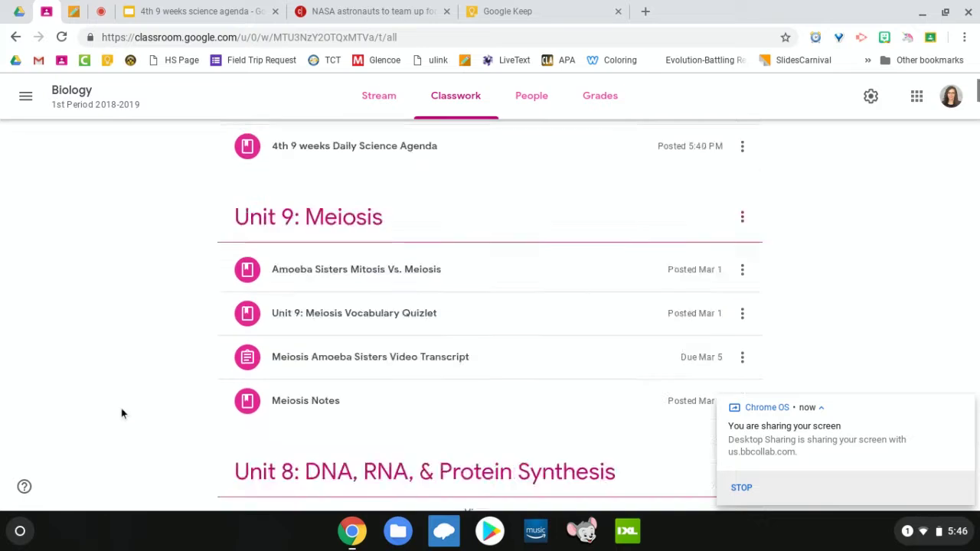
Step: Create a new assignment titled 'Science Starters Week 4-1' and move to its Instructions field
scroll(121, 414, up, 2)
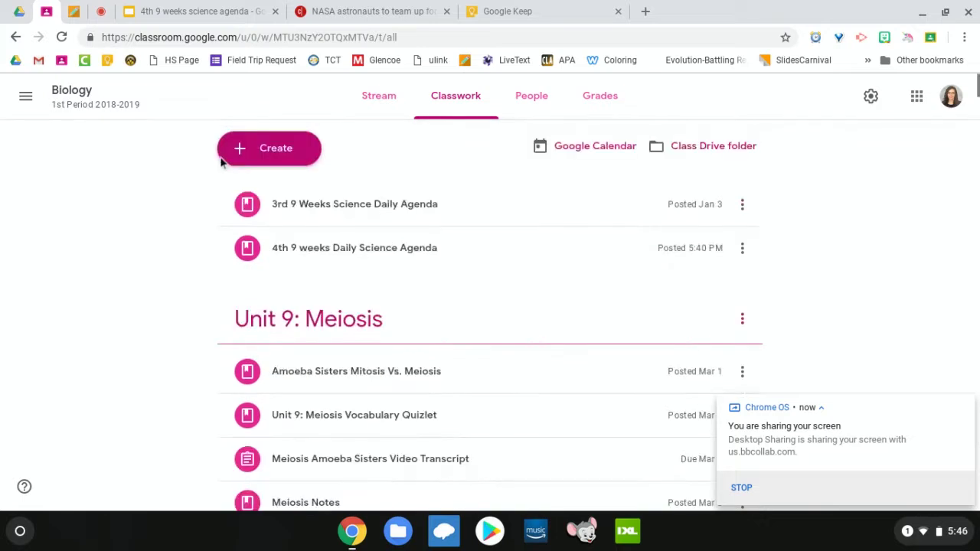
click(280, 153)
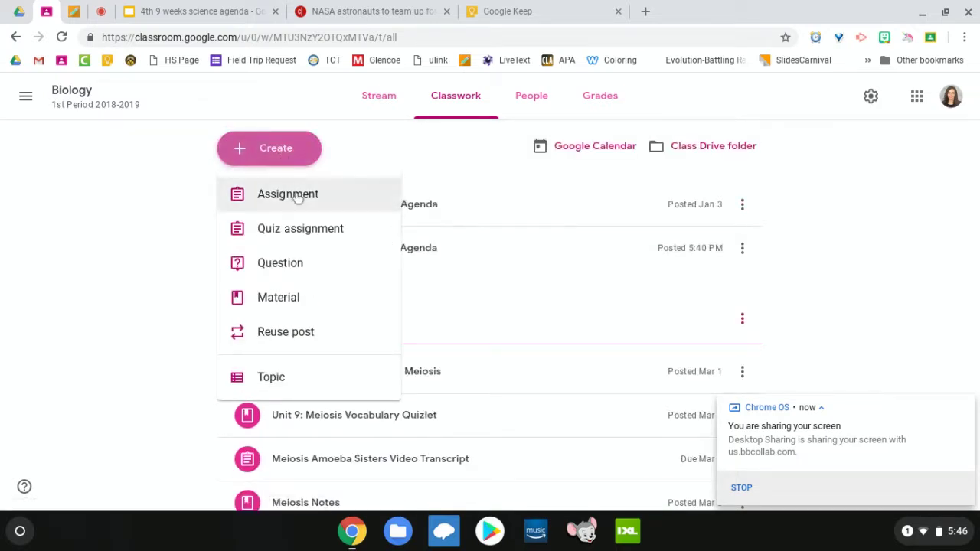
click(298, 197)
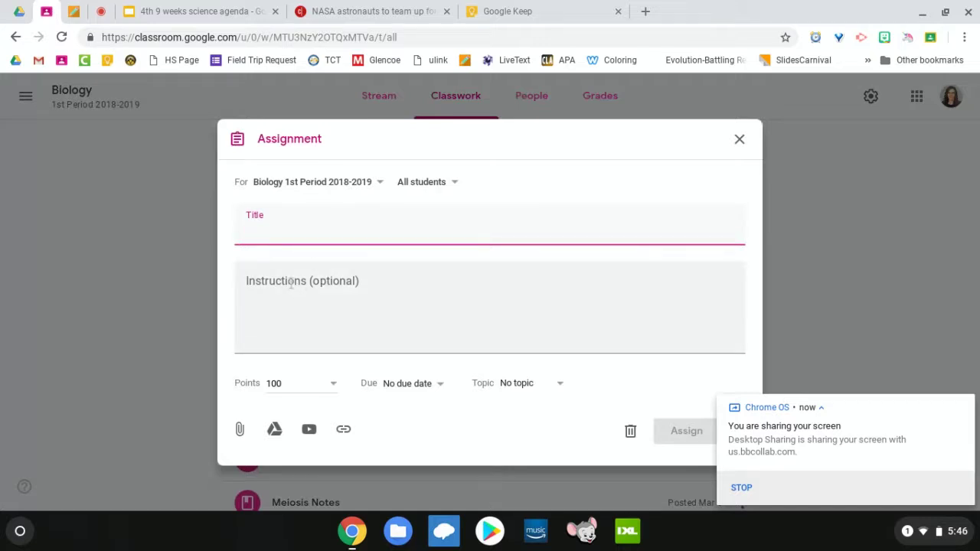
text(Science star)
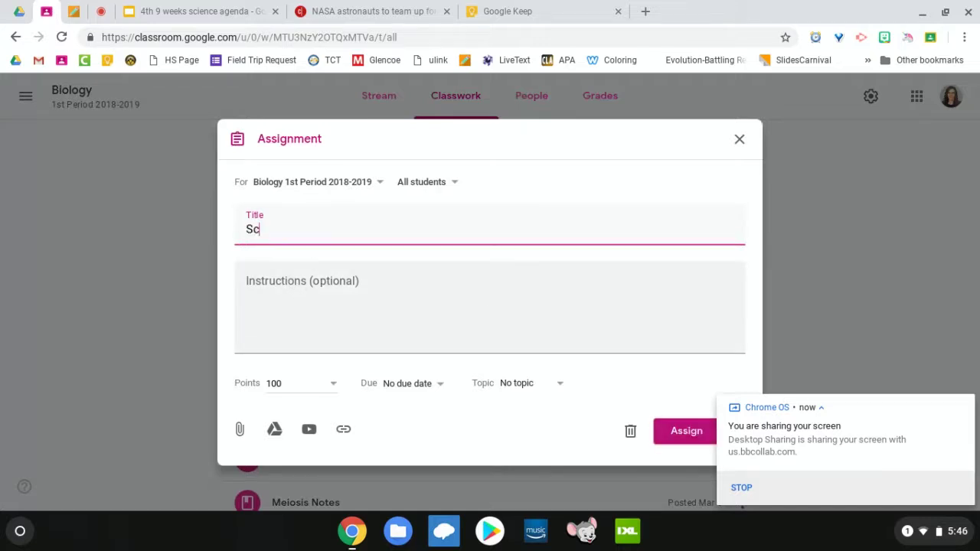
key(BackSpace)
key(BackSpace)
key(BackSpace)
key(BackSpace)
text(Starters Week 4-1)
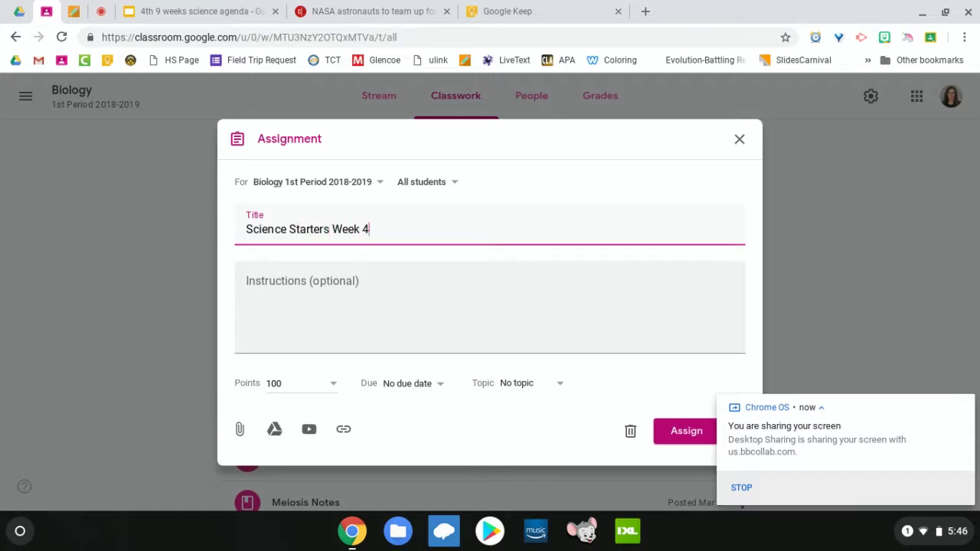
click(287, 280)
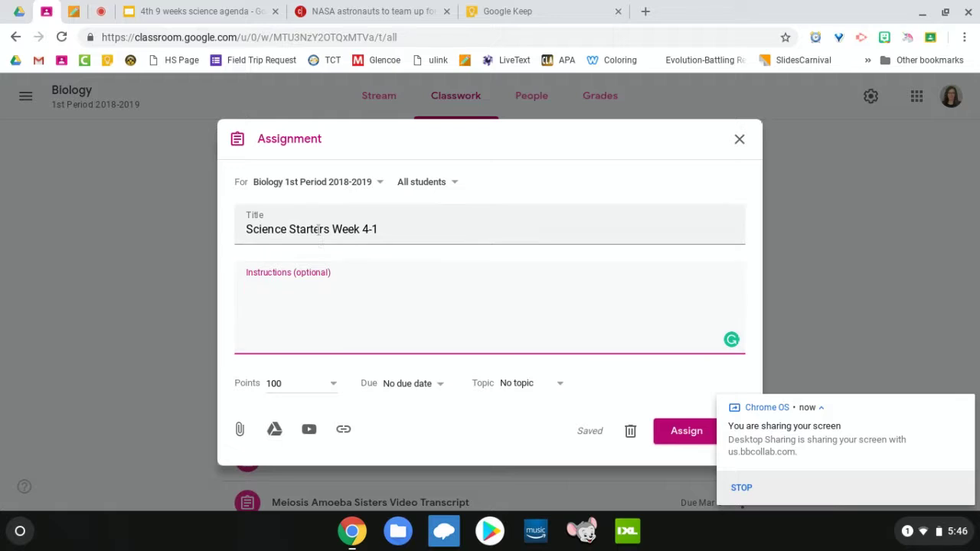
Step: Set the assignment's due date to March 15
click(411, 384)
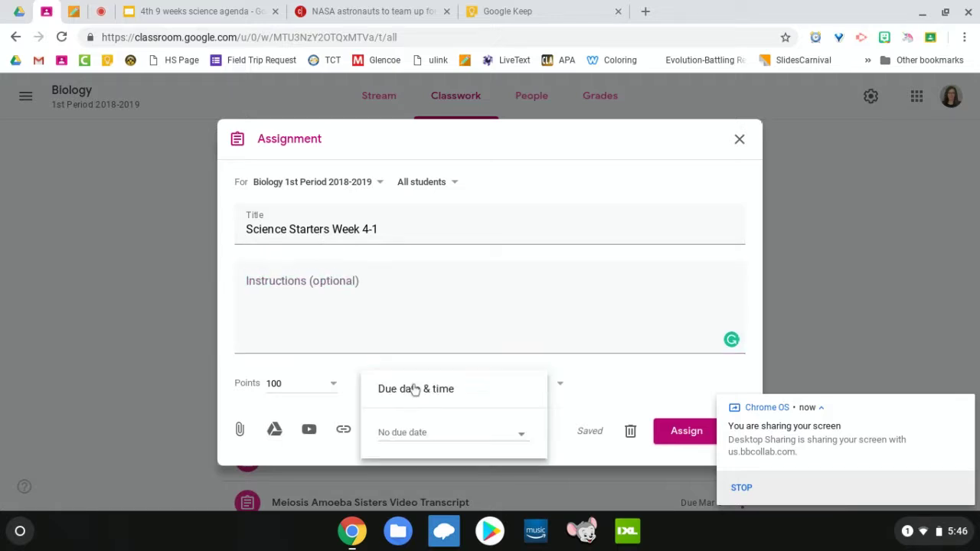
click(446, 435)
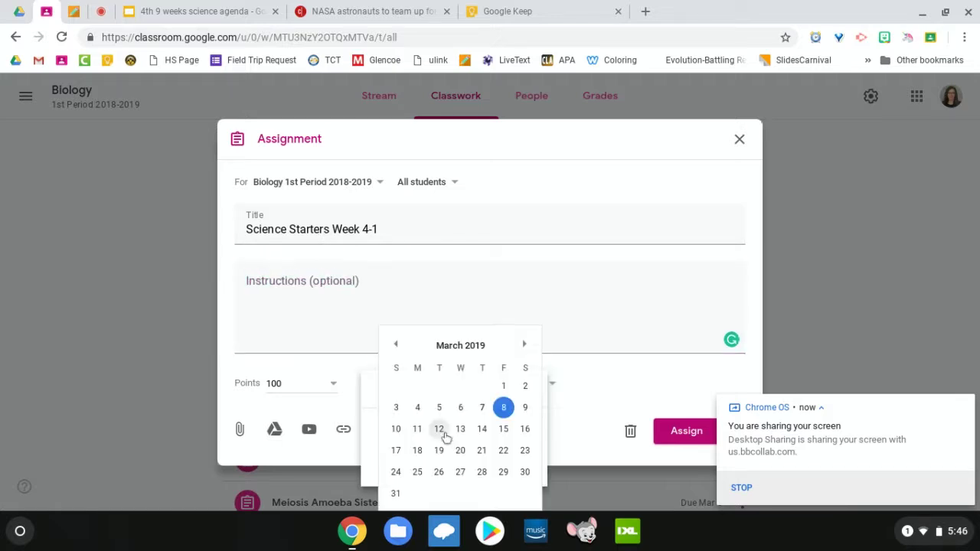
click(505, 431)
click(610, 383)
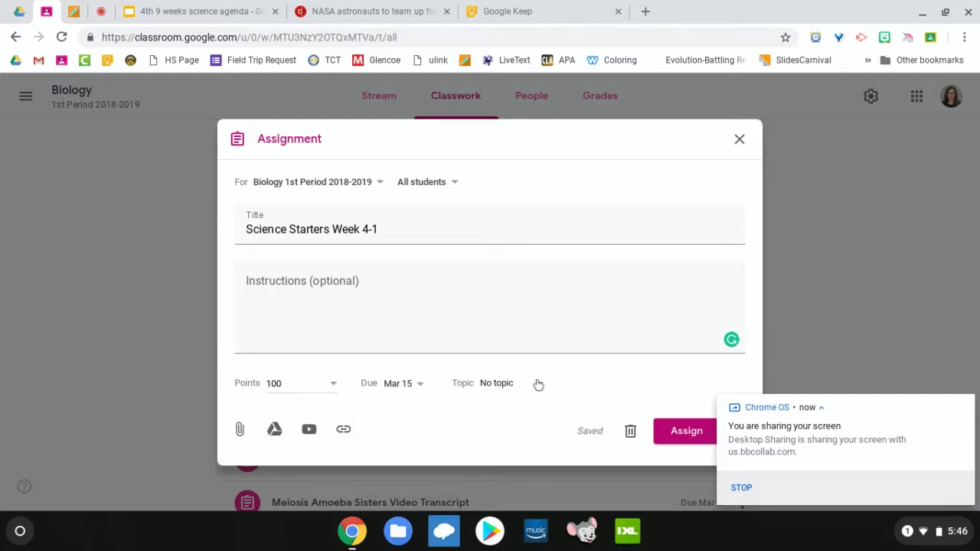
Step: Create a new topic 'Science Starters 4th 9 Weeks' for the assignment
click(538, 384)
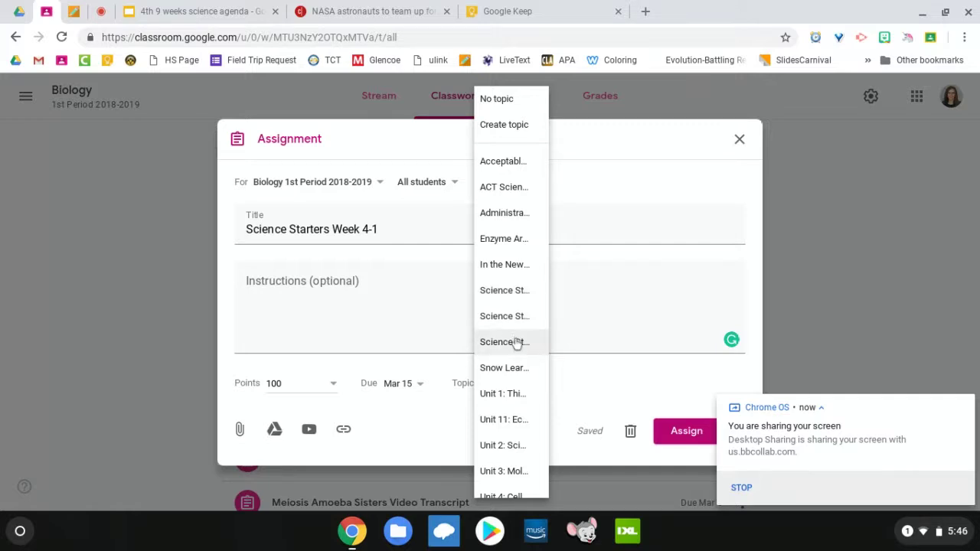
click(503, 131)
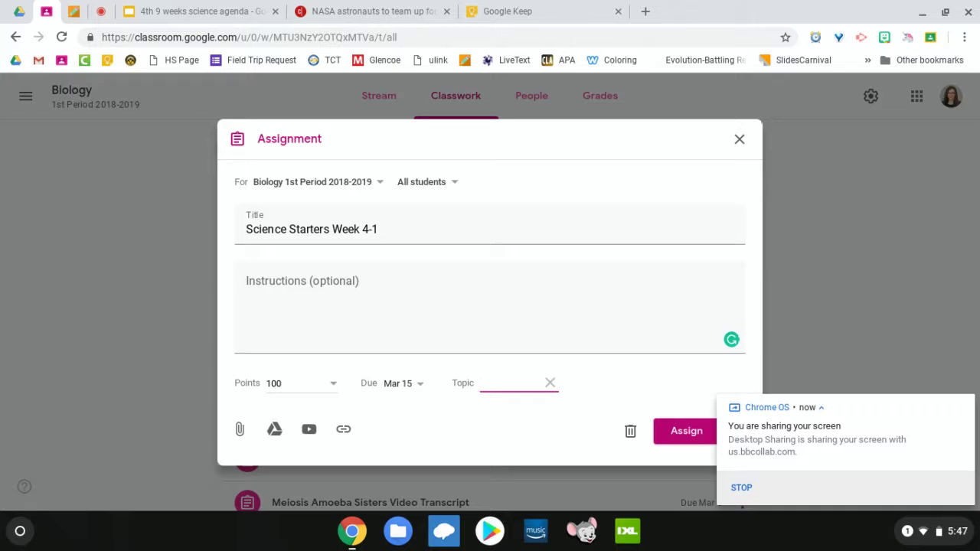
text(Create)
key(BackSpace)
key(BackSpace)
key(BackSpace)
text(Science Starters 4th 9 Weeks)
Step: Browse Google Drive to the 1. Daily Slides > 4th 9 weeks > Week 4-1 folder
click(274, 430)
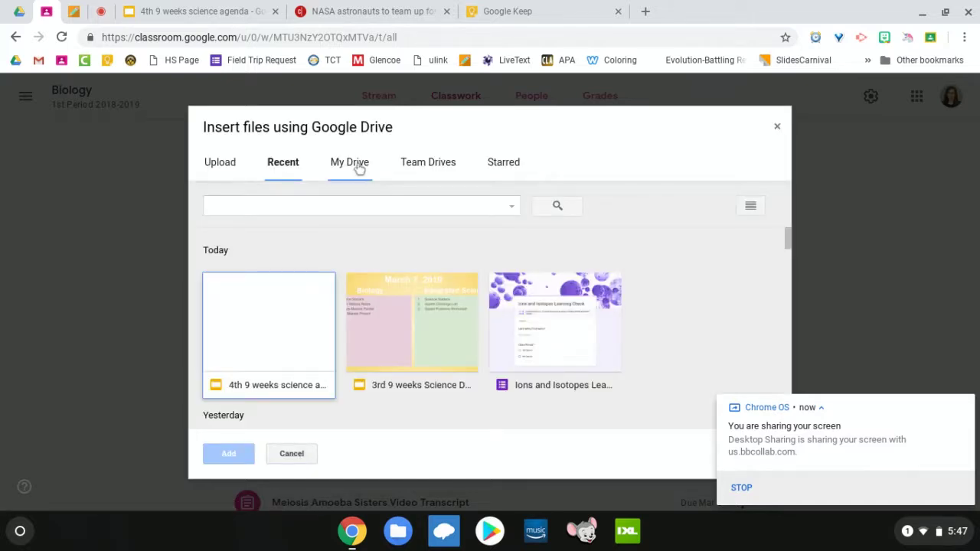
click(359, 169)
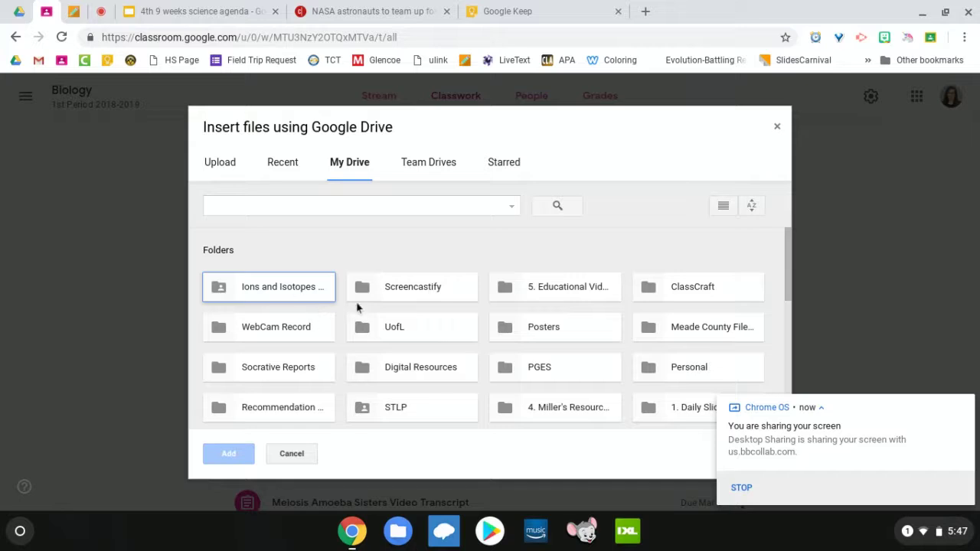
scroll(388, 309, down, 3)
scroll(388, 312, up, 3)
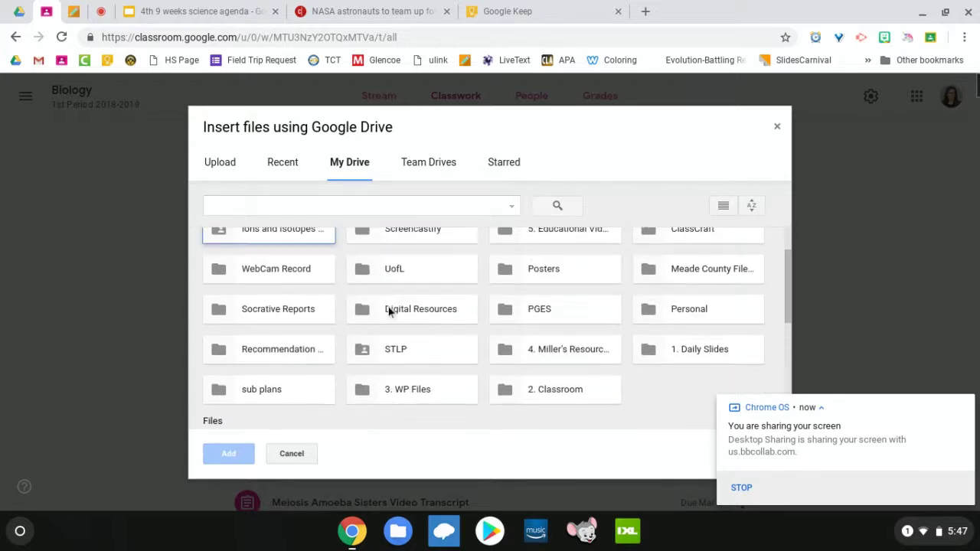
double_click(648, 350)
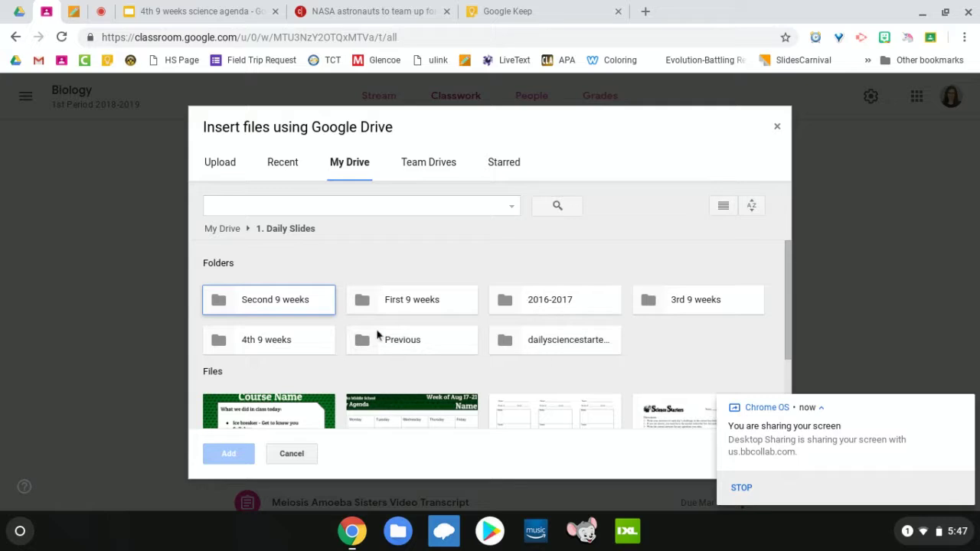
click(288, 350)
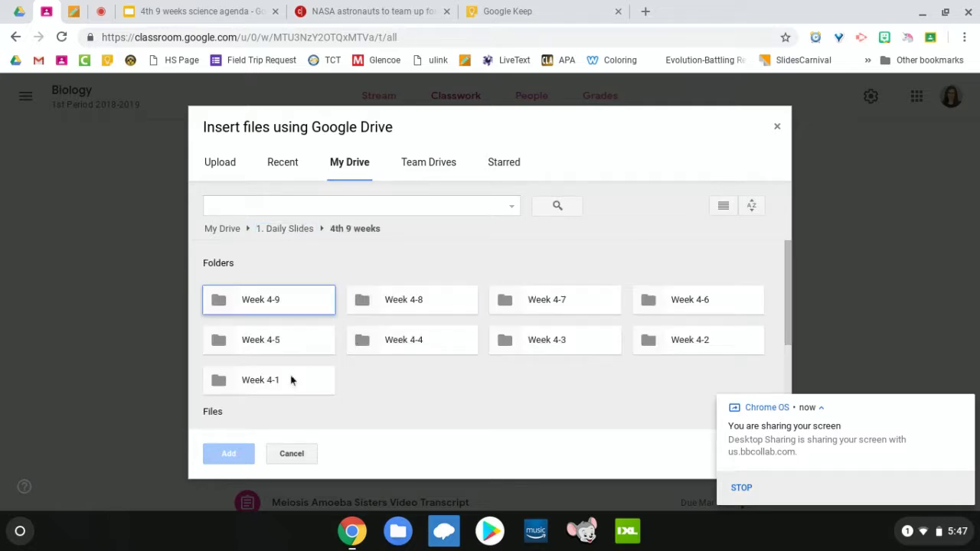
double_click(291, 378)
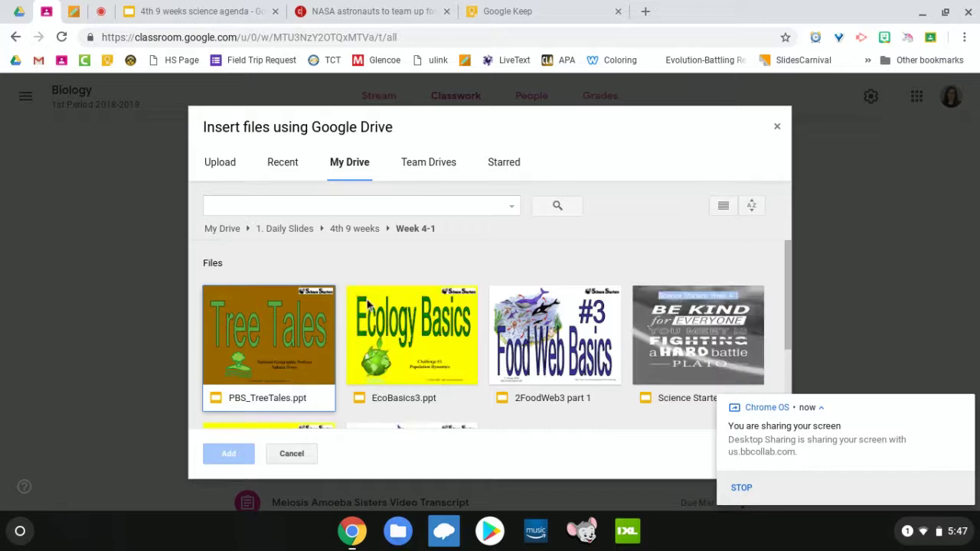
Step: Attach the 'Science Starters: Week 4-1' slides file to the assignment
scroll(347, 323, down, 2)
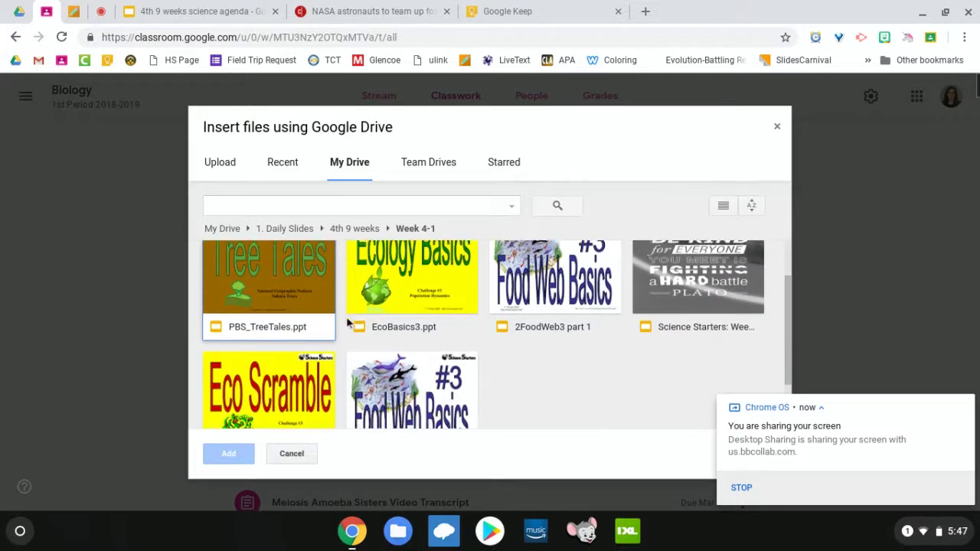
scroll(383, 325, down, 2)
scroll(417, 327, up, 2)
scroll(417, 326, up, 3)
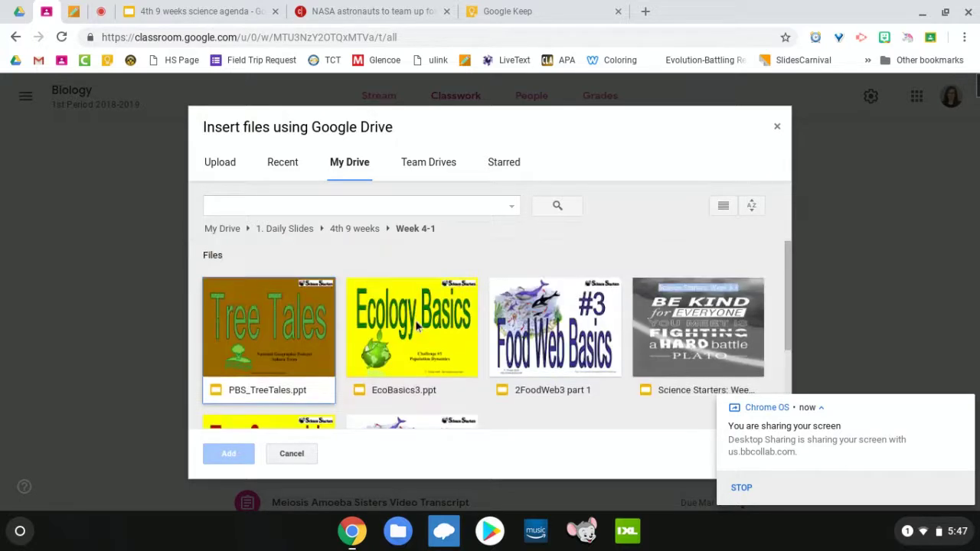
click(739, 311)
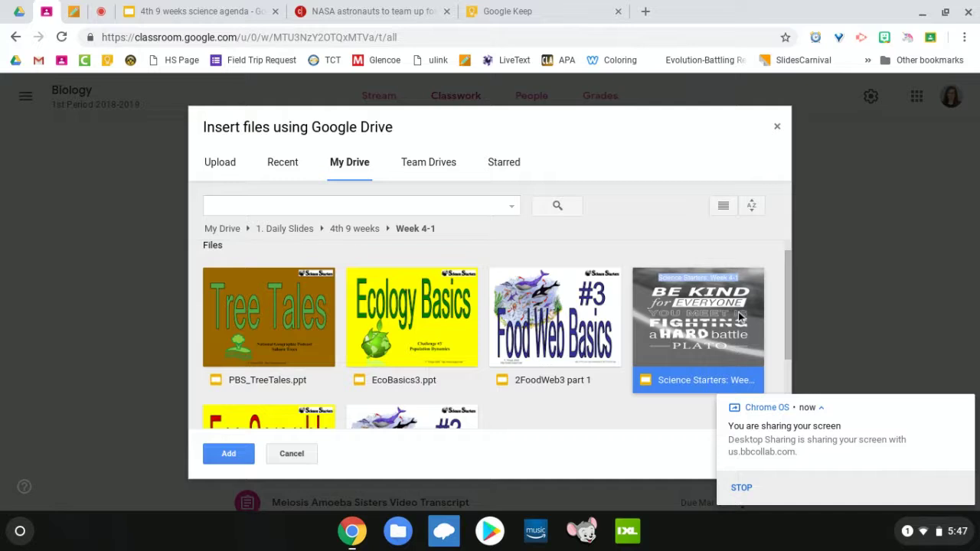
double_click(738, 311)
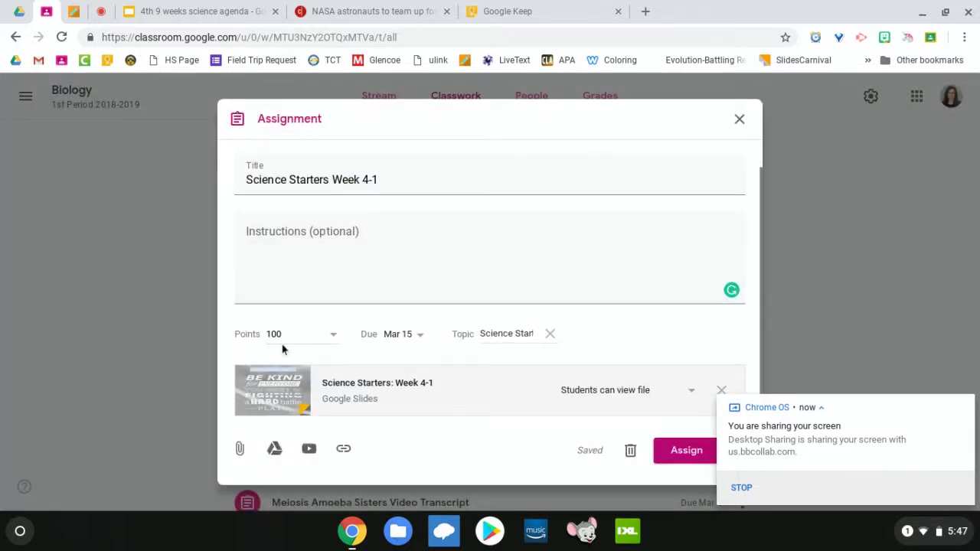
Step: Open the attached 'Science Starters: Week 4-1' presentation and scroll through its slides
click(371, 389)
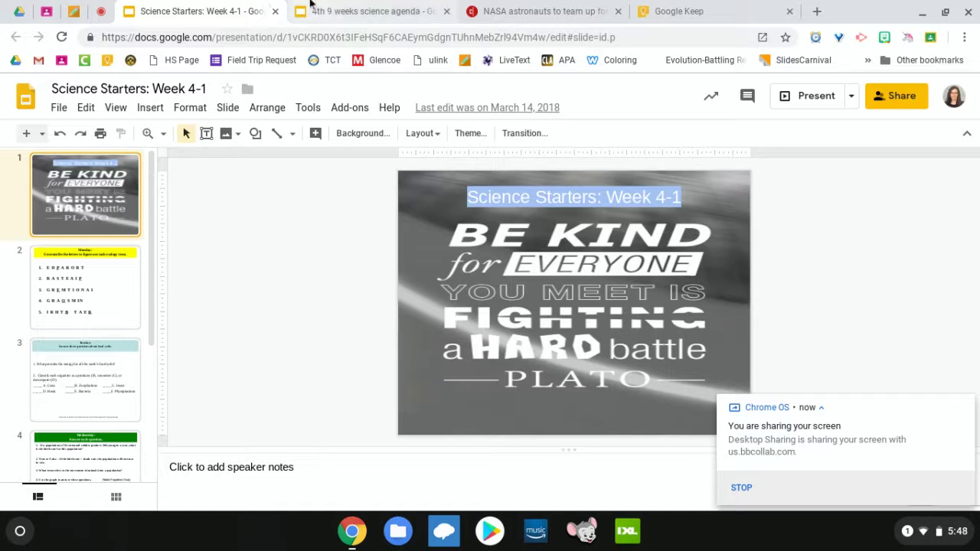
scroll(84, 245, down, 4)
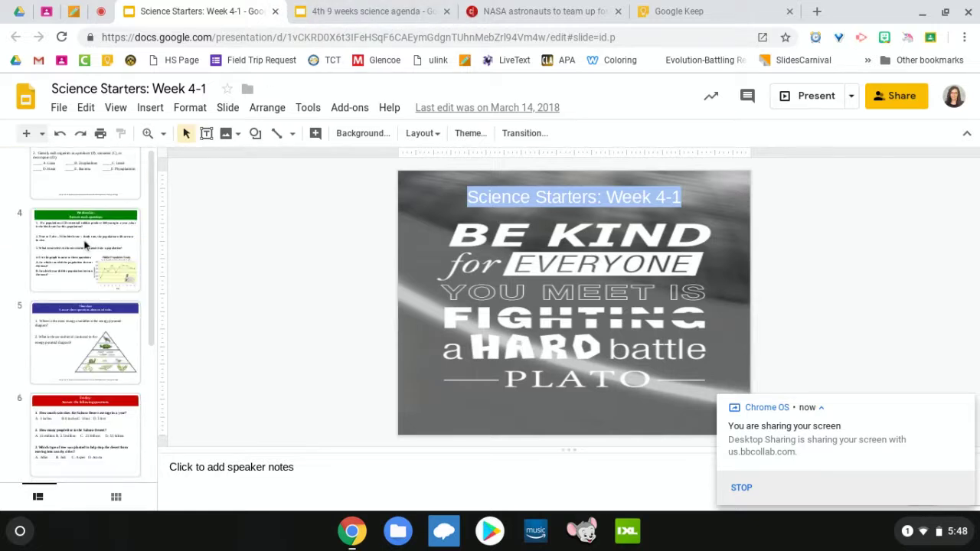
scroll(85, 245, up, 4)
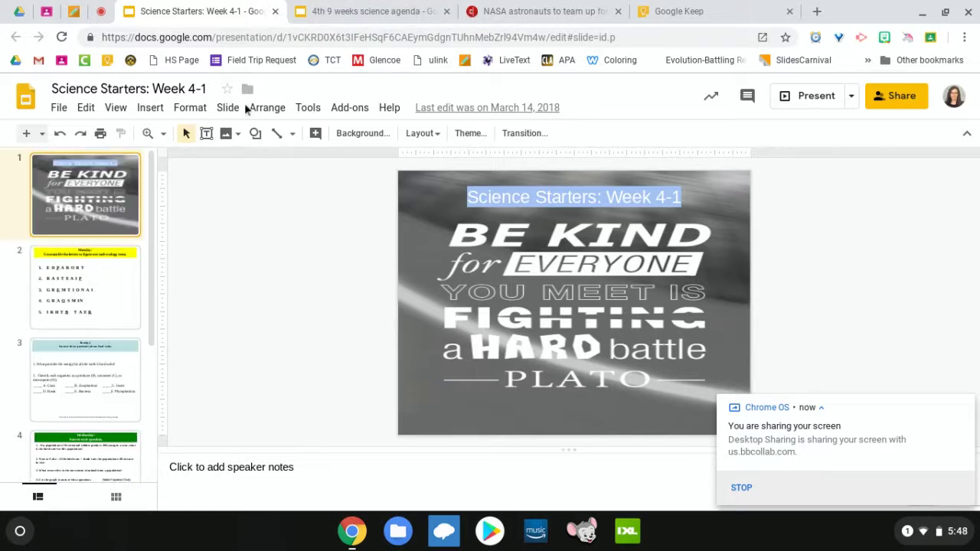
Step: Close the Slides tab, keep 'Students can view file', and close the draft assignment
click(275, 11)
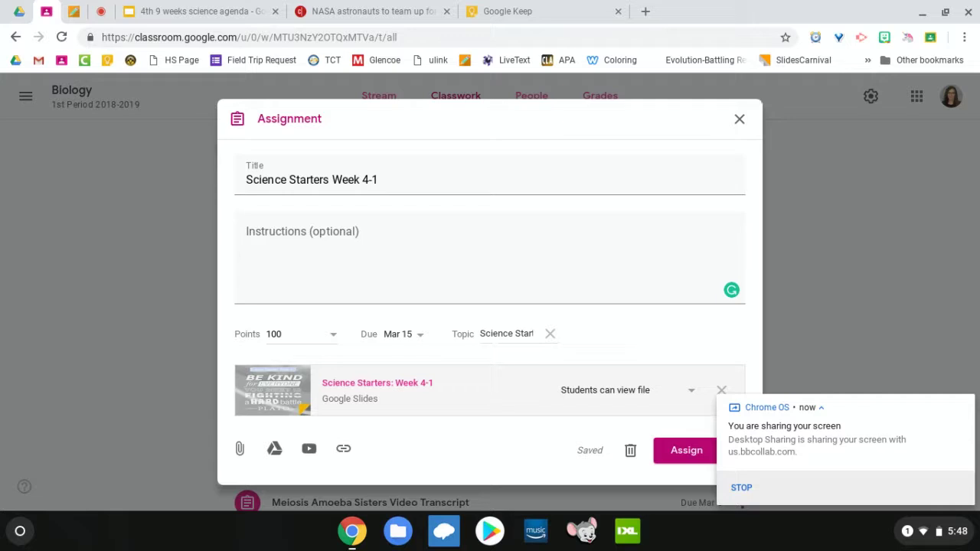
click(689, 394)
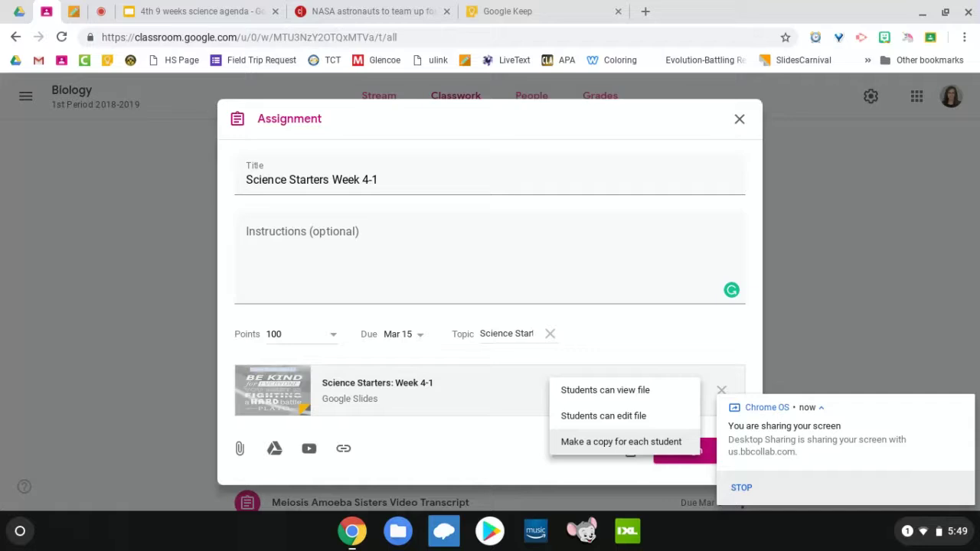
click(627, 340)
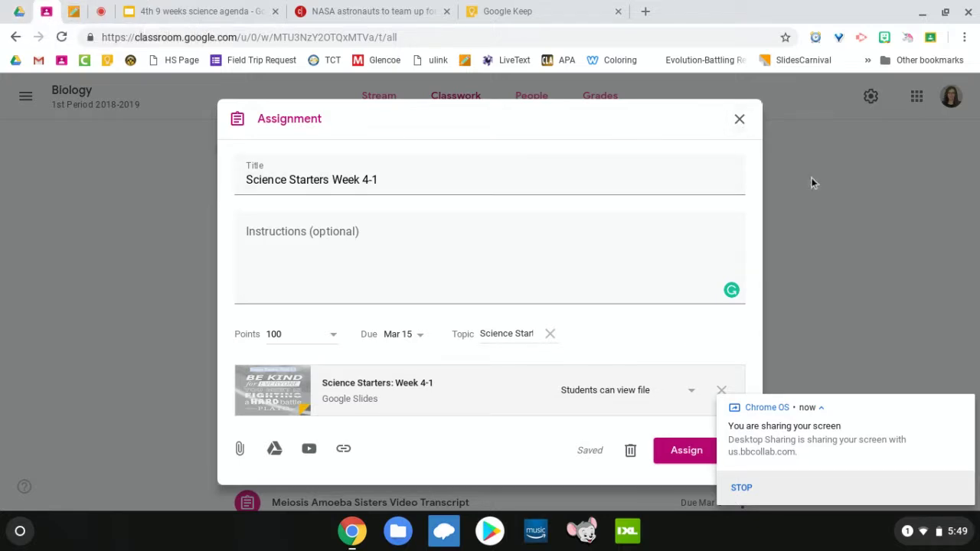
click(736, 120)
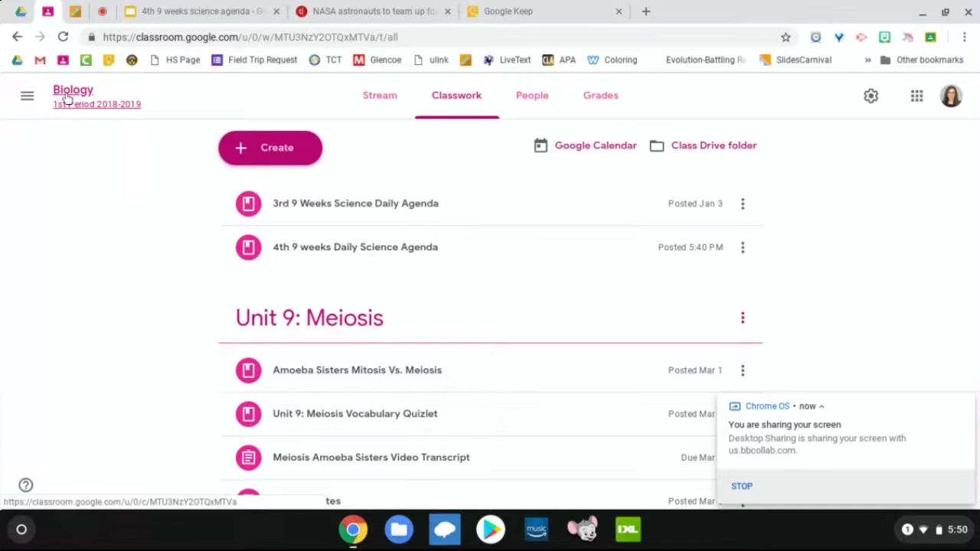
Step: Go to the MCHS Staff class and open its 'Today's PD Reflection/Evaluation' assignment
click(27, 95)
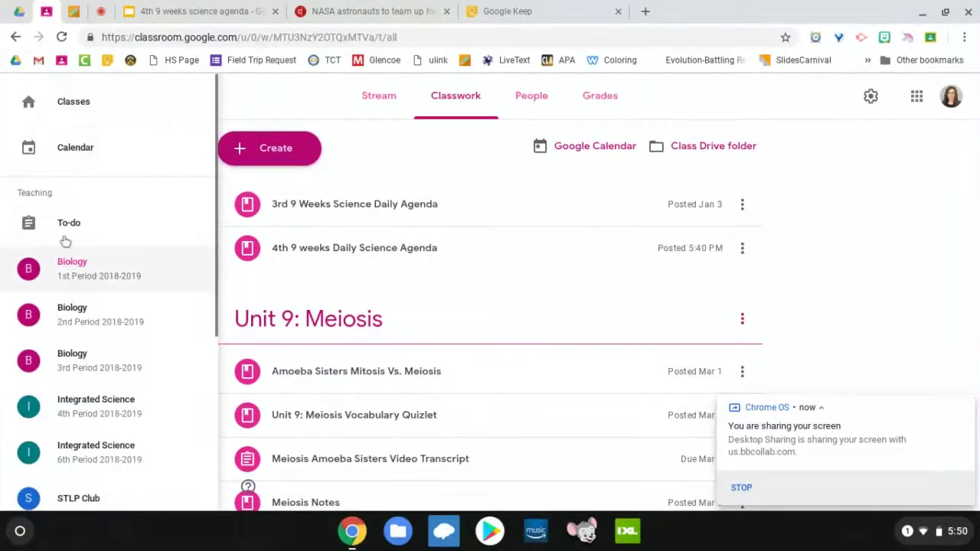
click(67, 118)
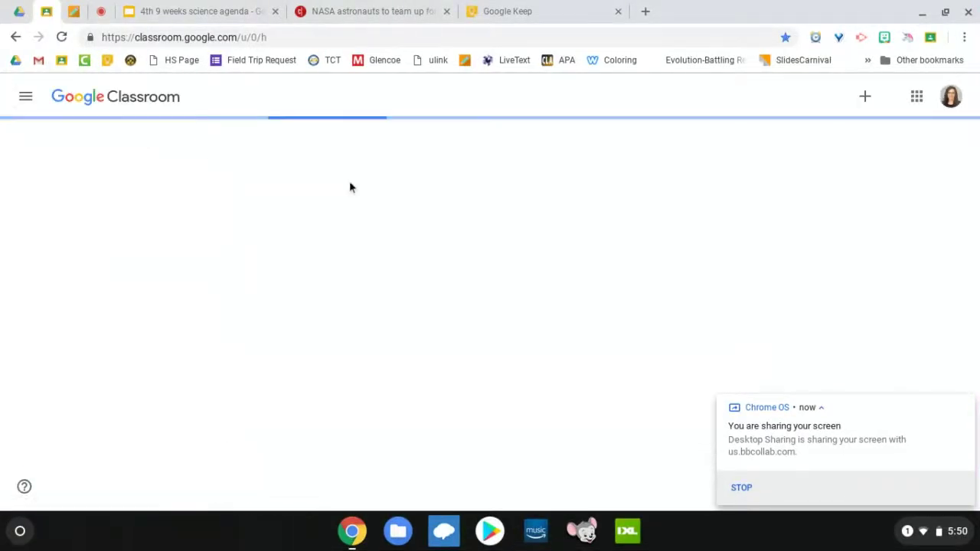
scroll(352, 183, down, 2)
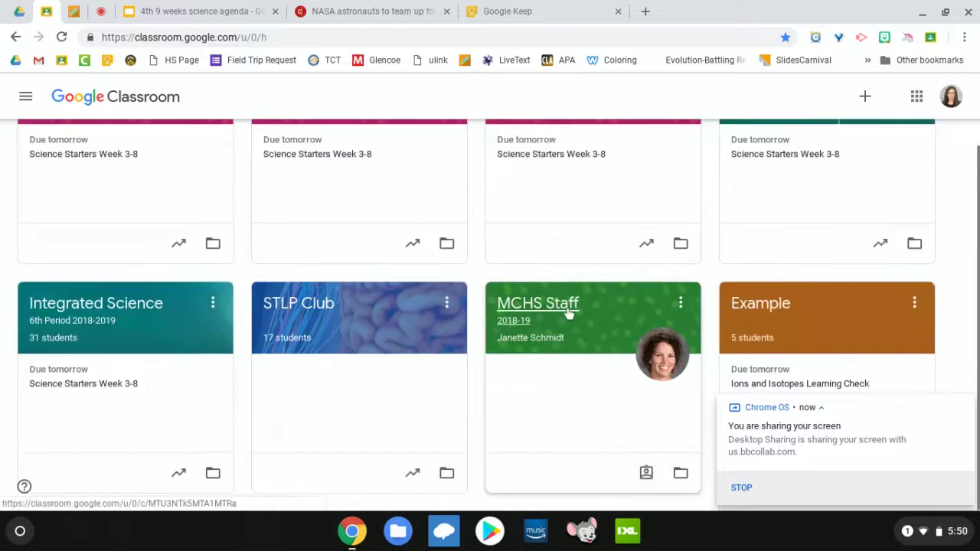
click(569, 314)
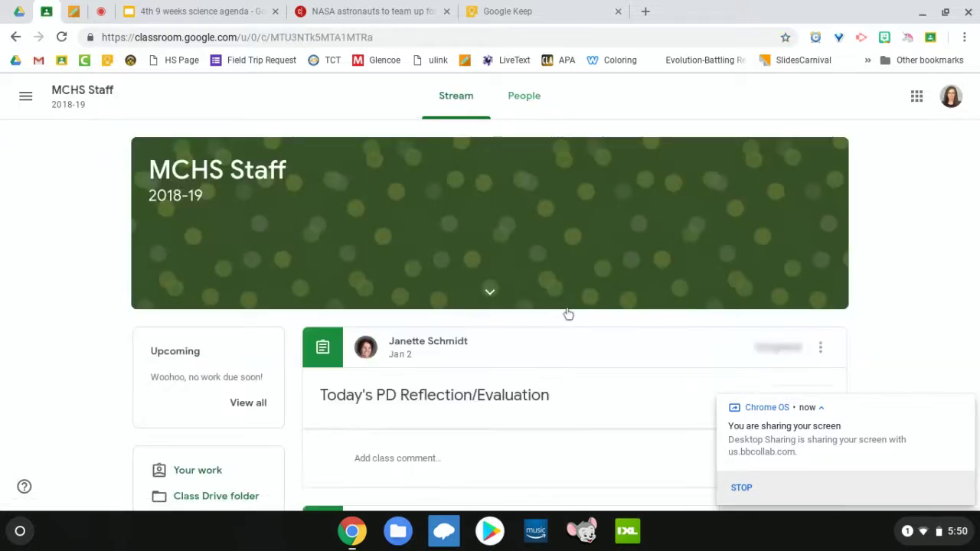
scroll(569, 314, down, 3)
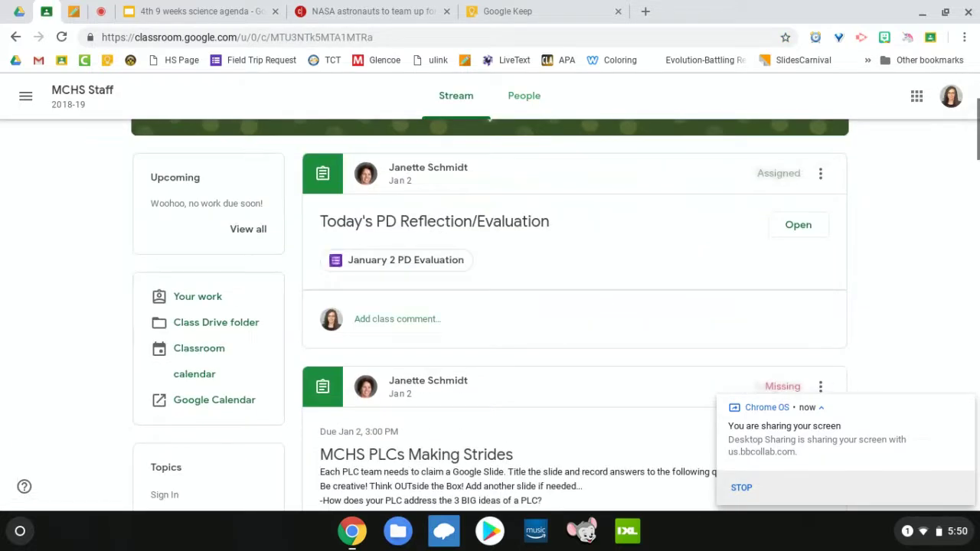
click(499, 224)
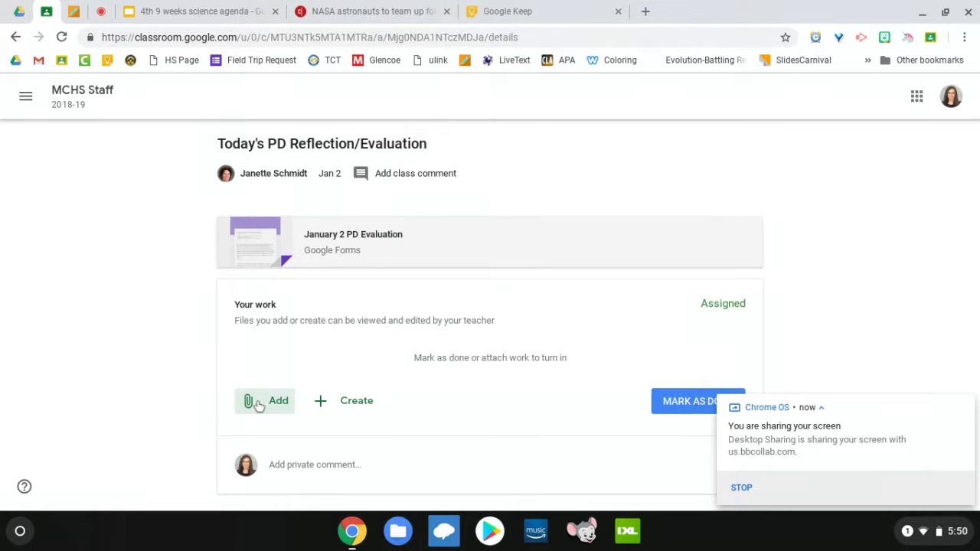
Step: Add a new Slides file as work on the PD assignment, then remove it again
click(258, 404)
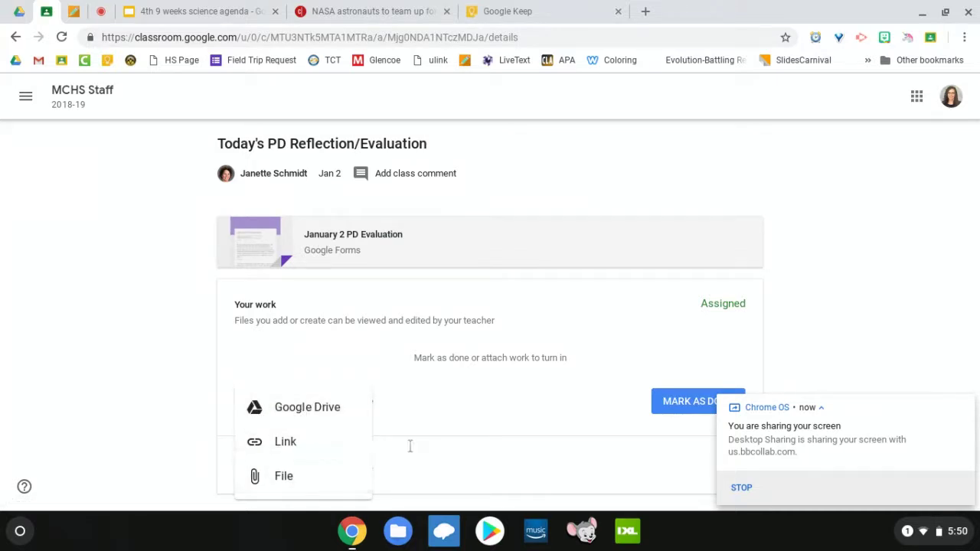
click(448, 439)
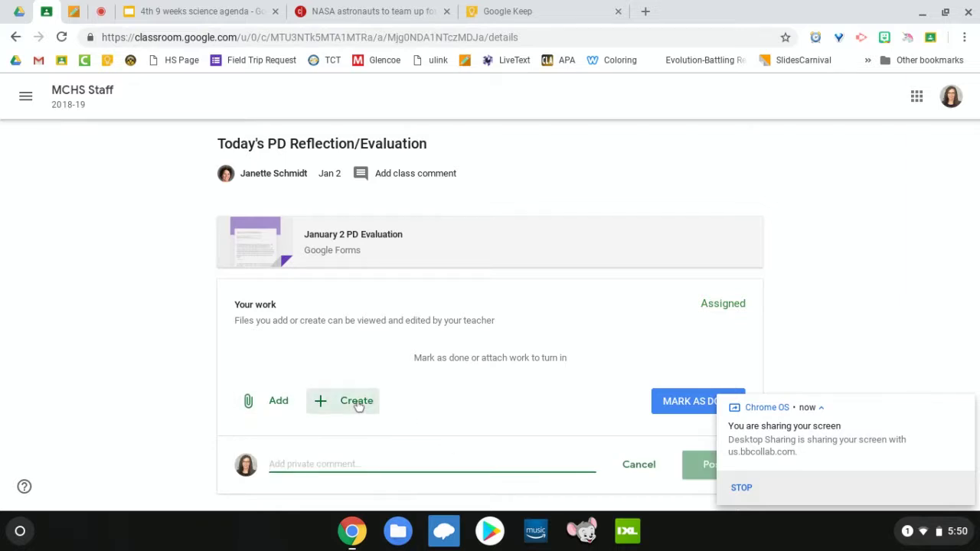
click(357, 403)
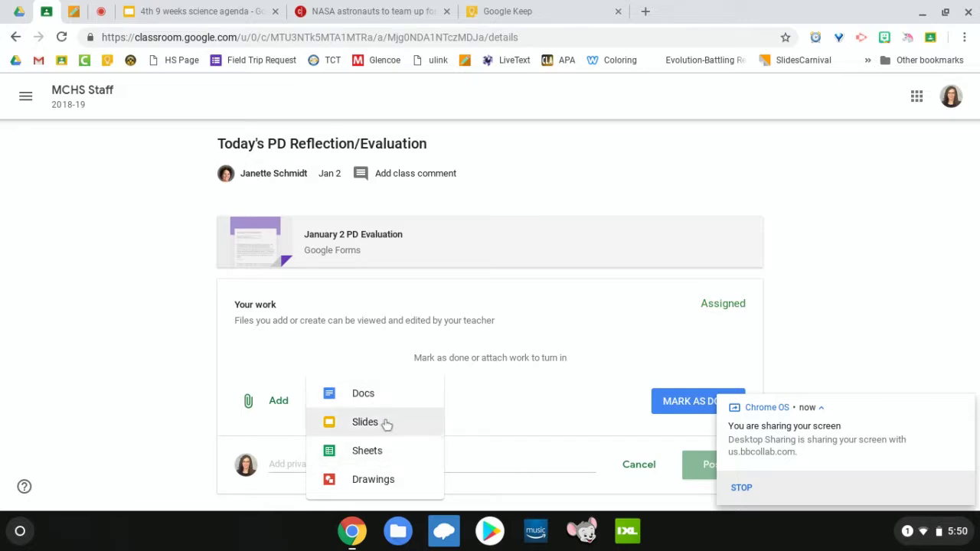
click(366, 421)
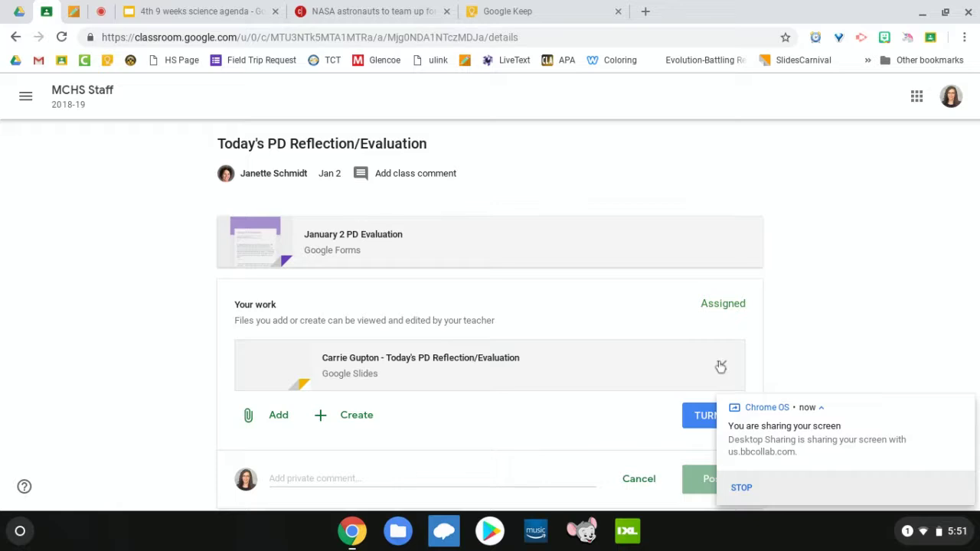
click(719, 367)
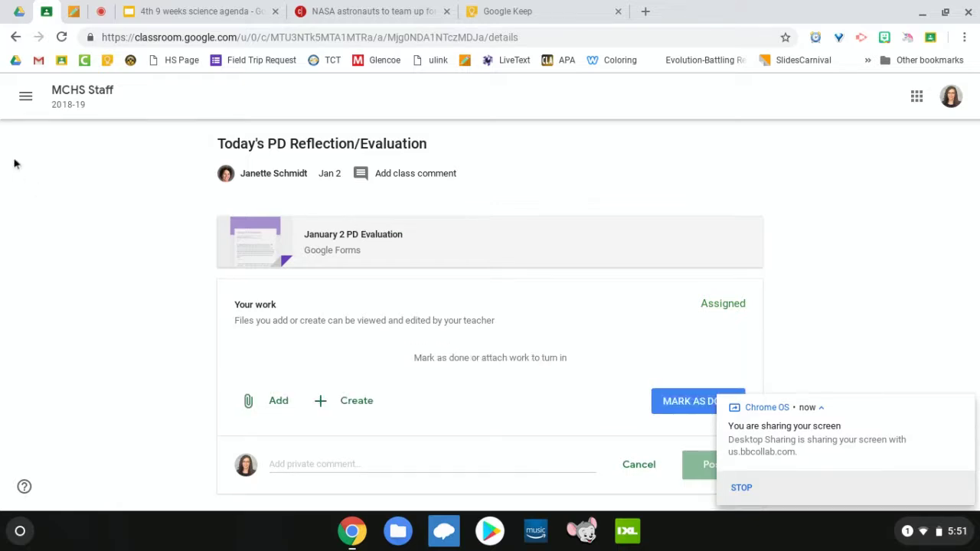
click(26, 96)
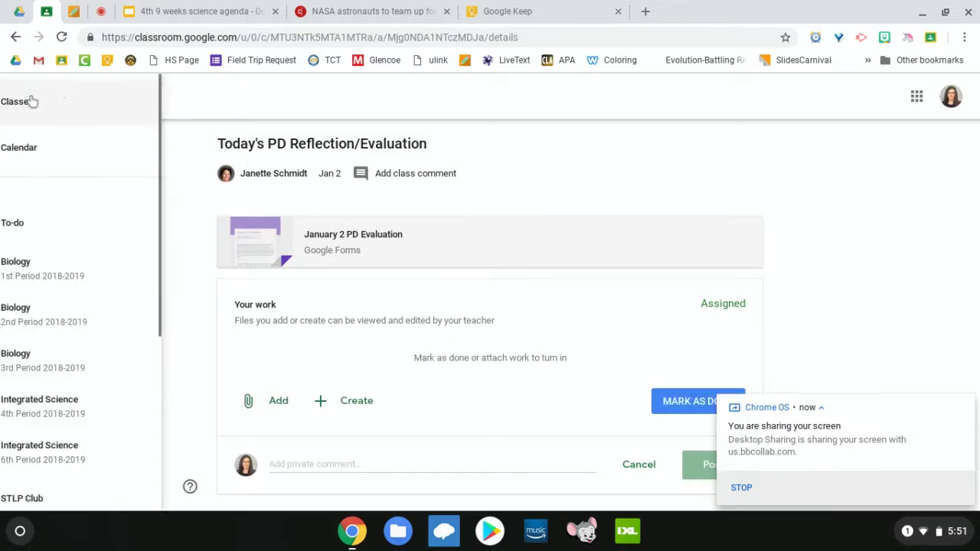
Step: Open the Example class from the Classes page and scroll through its Stream posts
click(83, 108)
scroll(106, 244, up, 2)
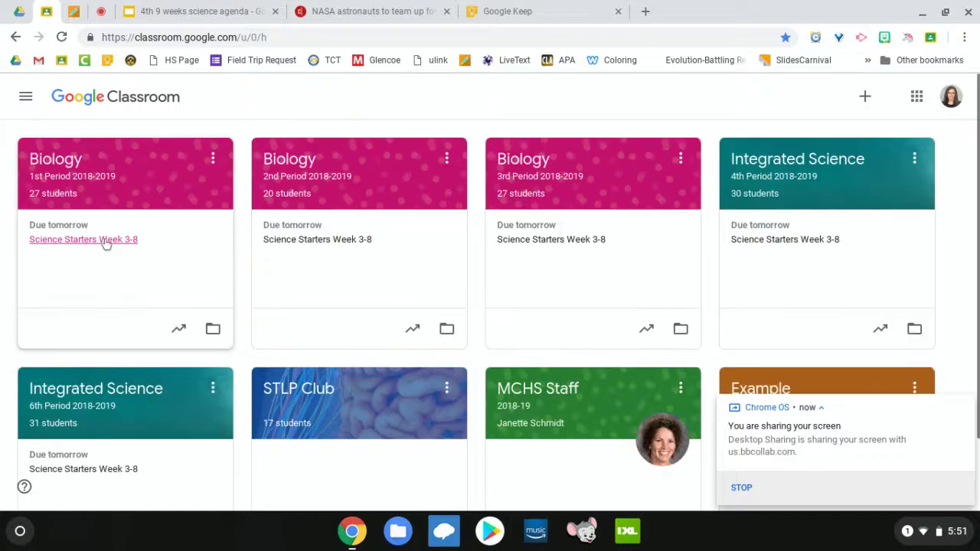
scroll(106, 243, down, 2)
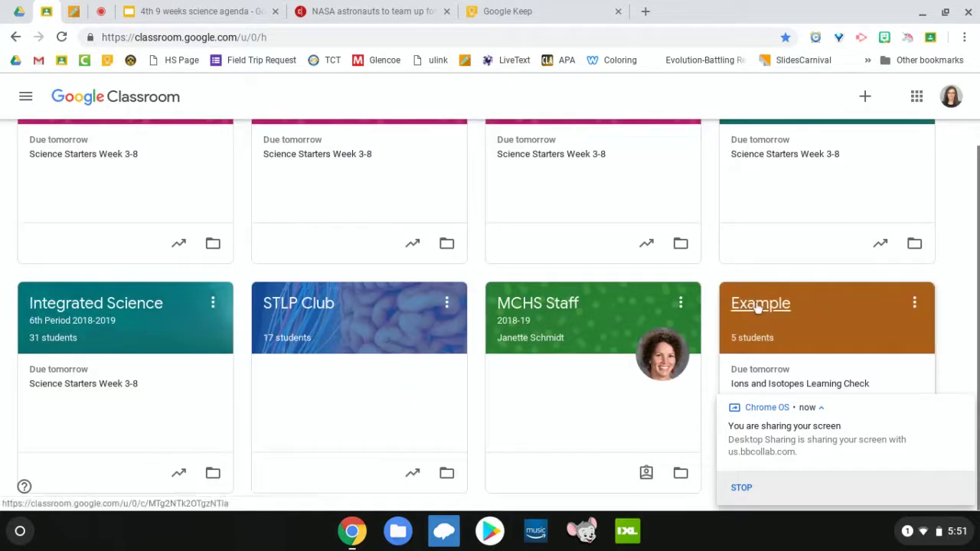
click(757, 304)
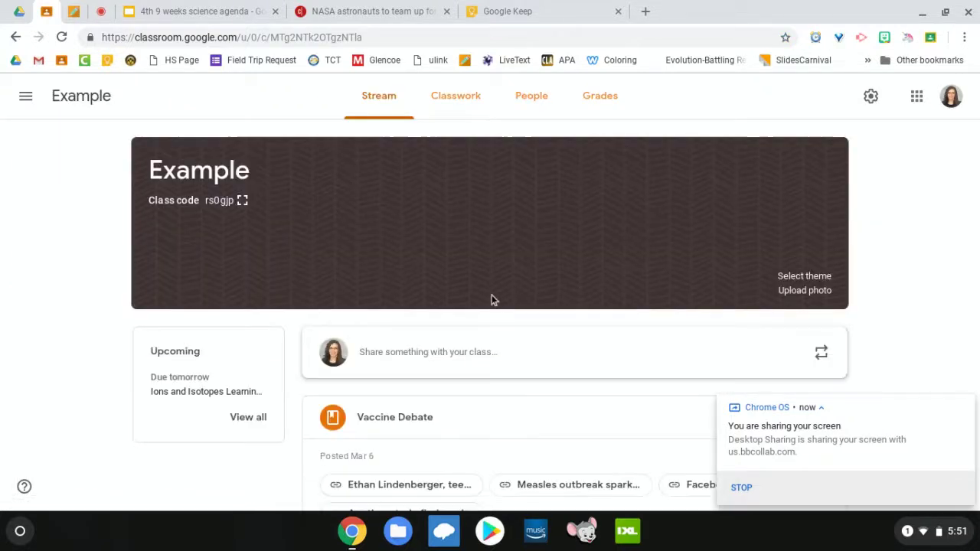
scroll(491, 297, down, 3)
scroll(492, 300, down, 5)
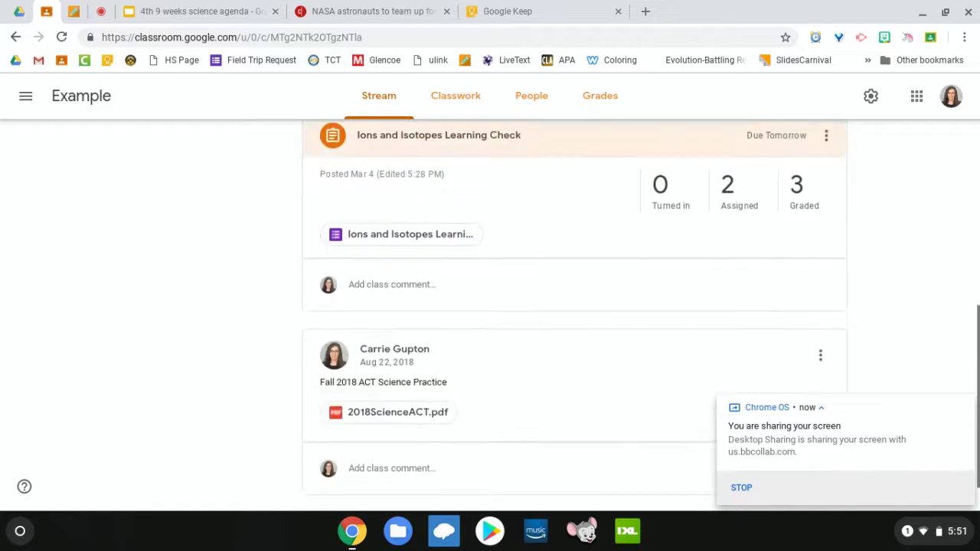
scroll(574, 306, up, 10)
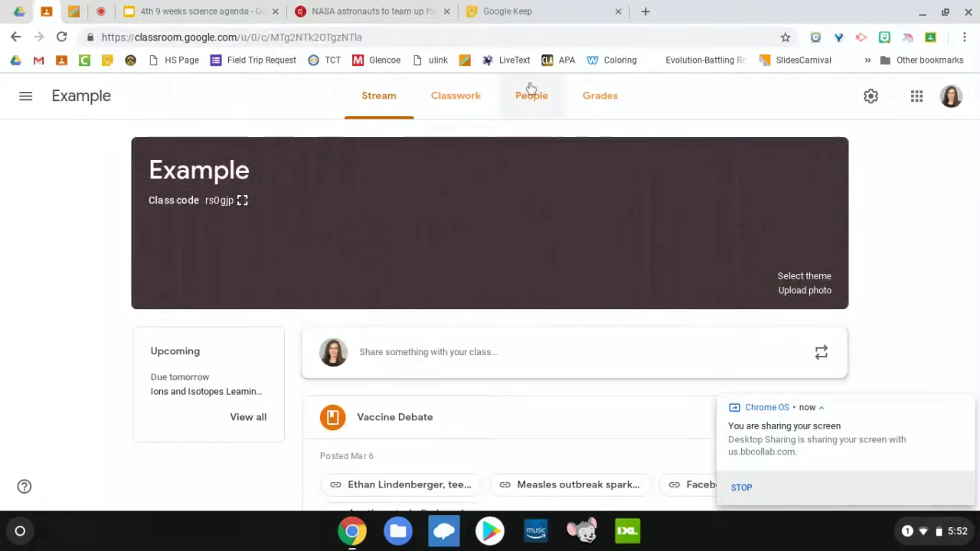
Step: Switch to the Example class's Classwork page and open the Create menu
click(456, 102)
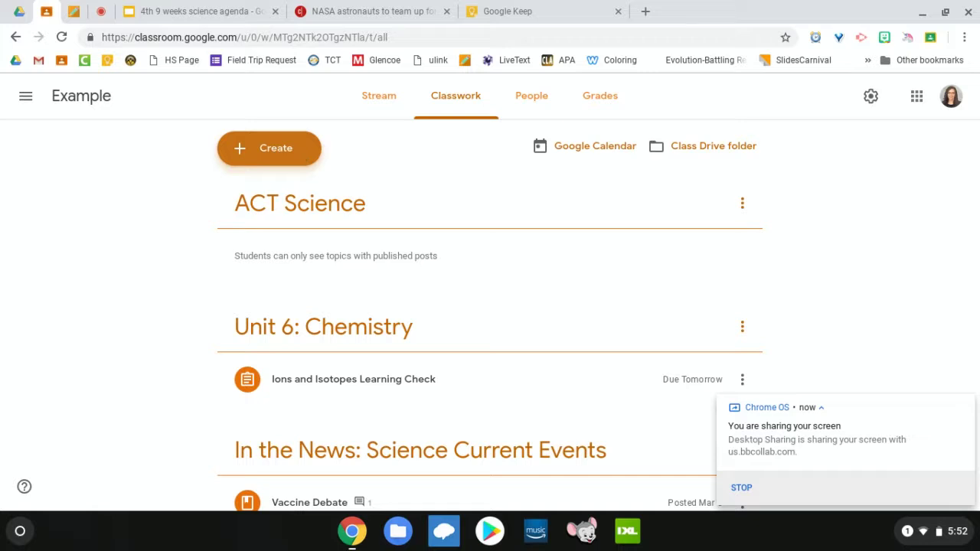
click(299, 155)
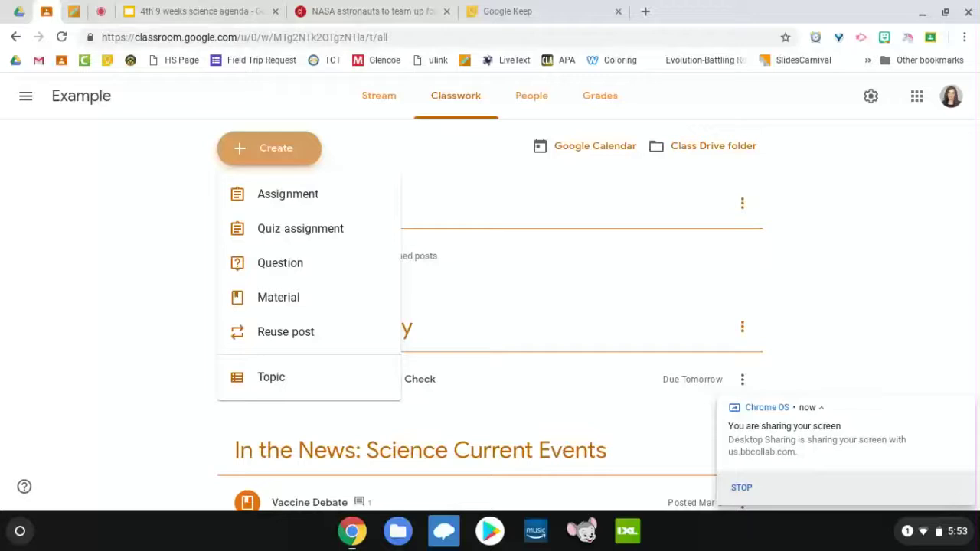
Step: Reuse the Bonding Quizizz Game post from Integrated Science 4th Period in the Example class
click(315, 332)
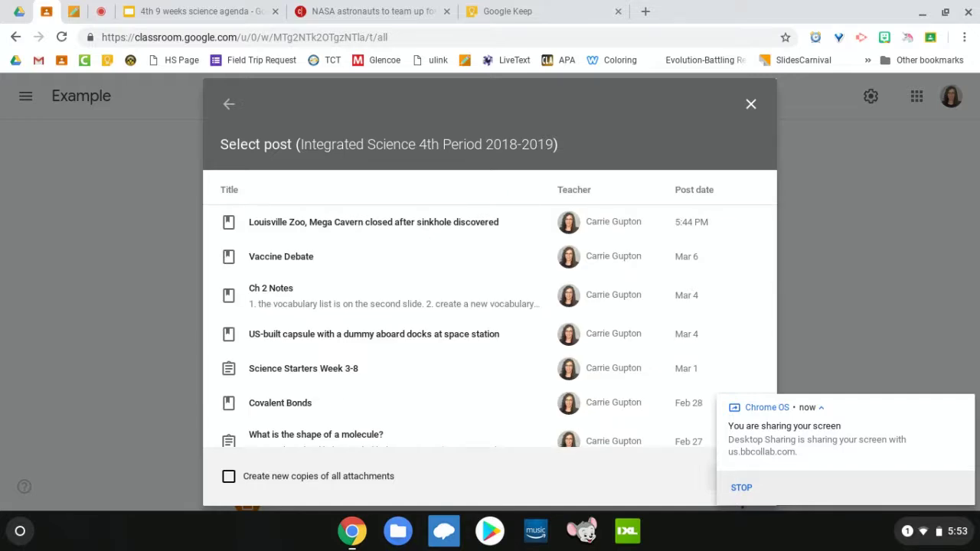
scroll(490, 326, down, 4)
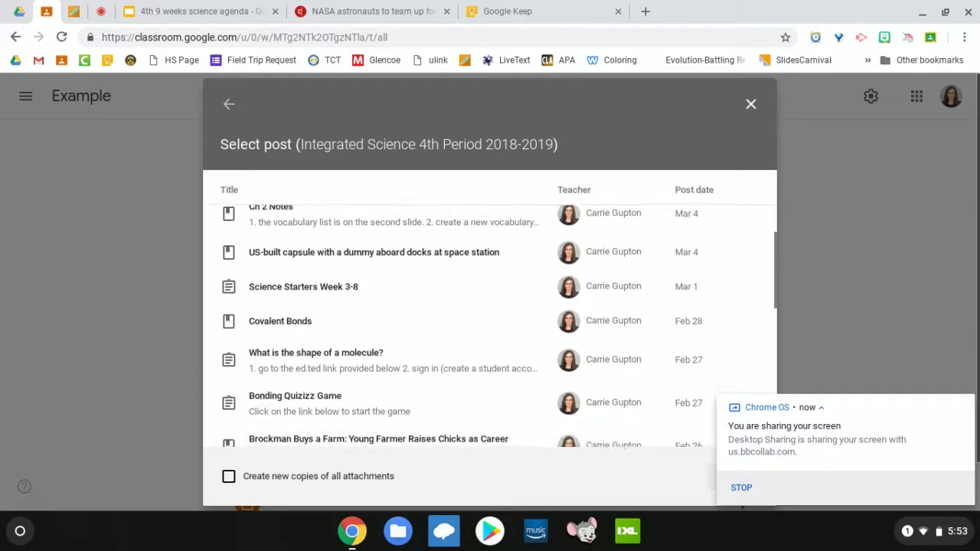
scroll(490, 326, down, 3)
scroll(490, 326, up, 3)
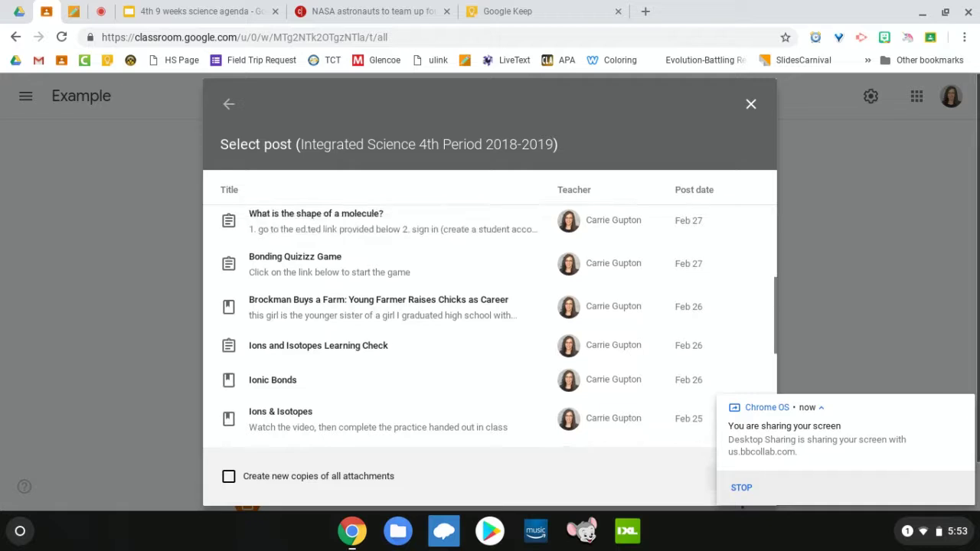
scroll(490, 326, up, 4)
scroll(490, 326, down, 5)
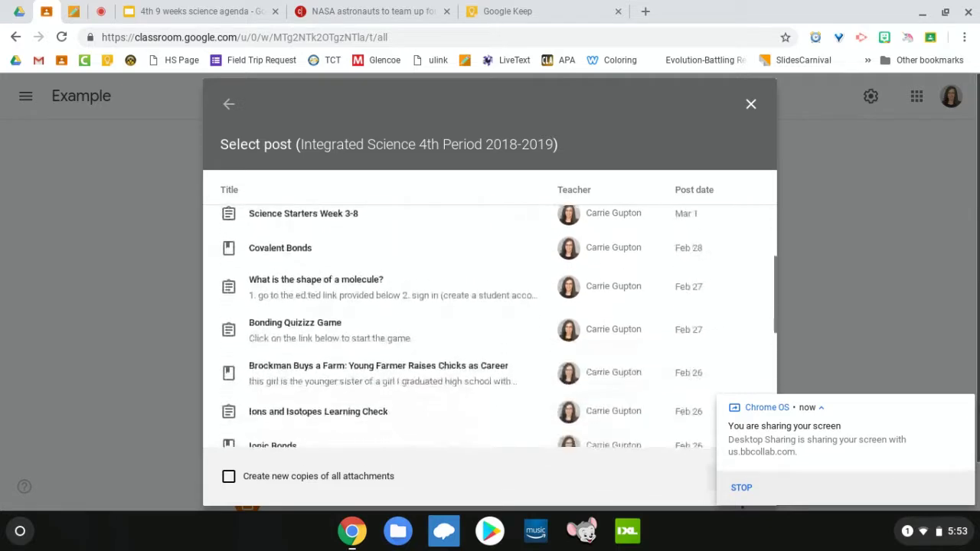
click(306, 335)
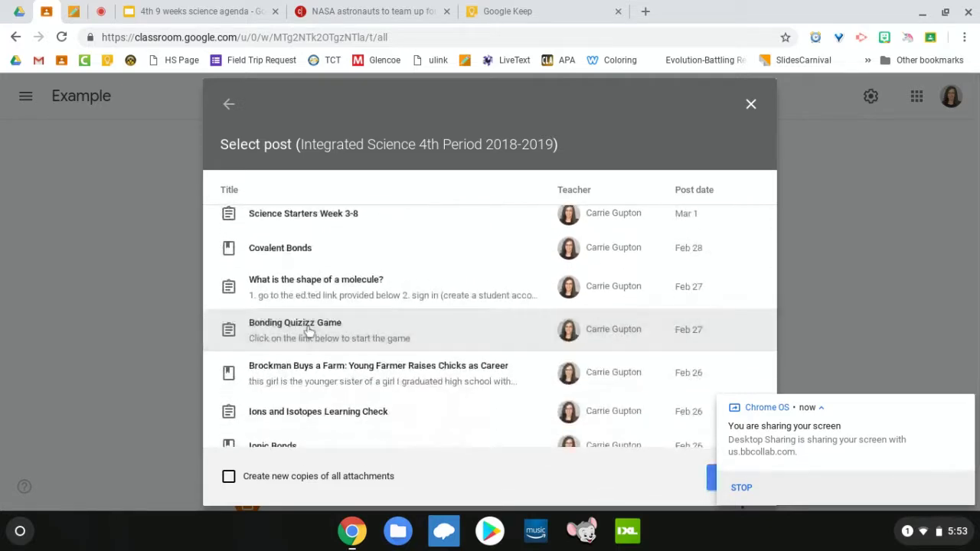
click(711, 478)
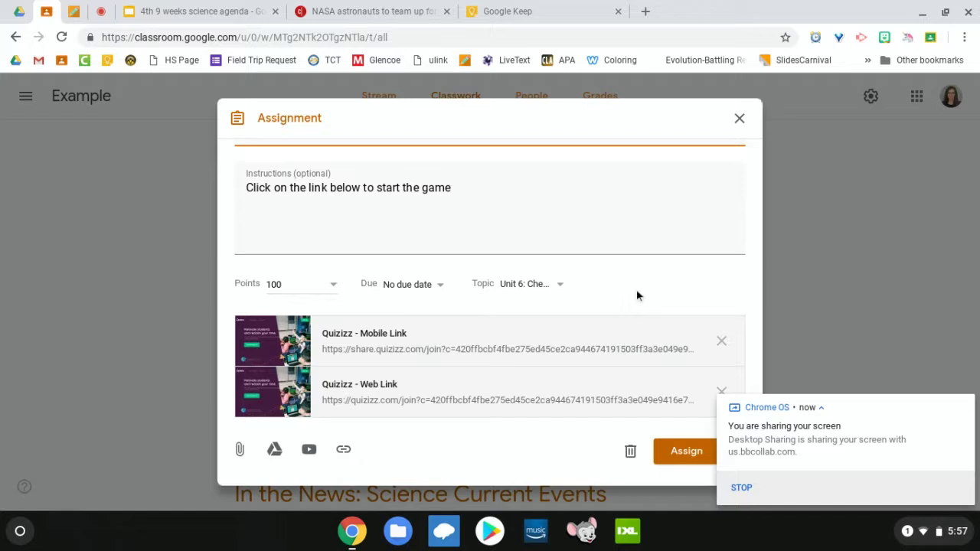
Step: Assign Bonding Quizizz Game under Unit 6: Chemistry and open the Example class Grades
click(686, 452)
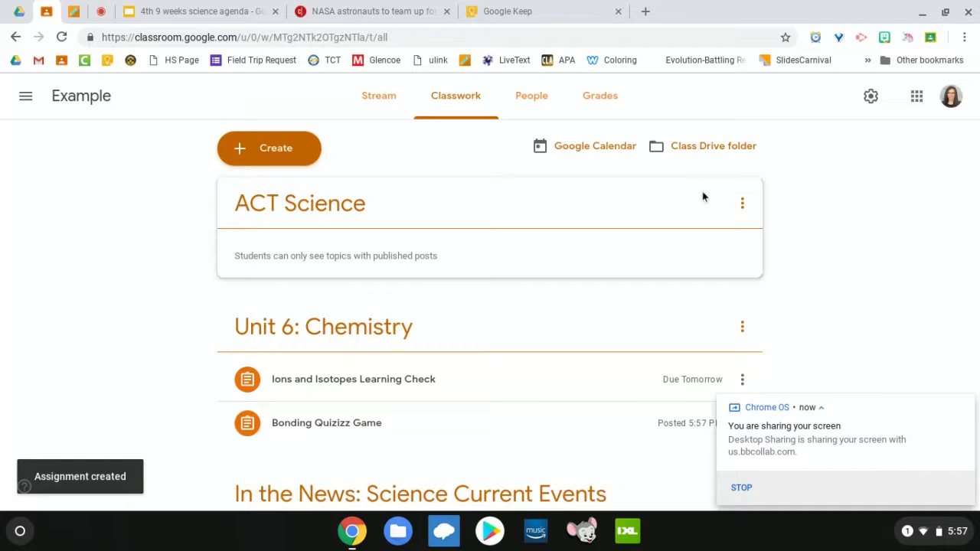
scroll(516, 291, down, 2)
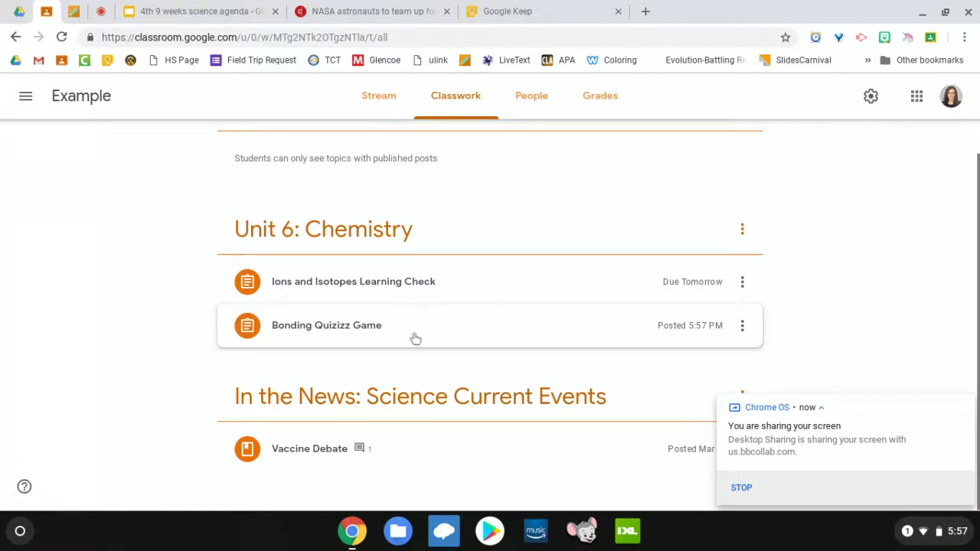
scroll(575, 321, up, 2)
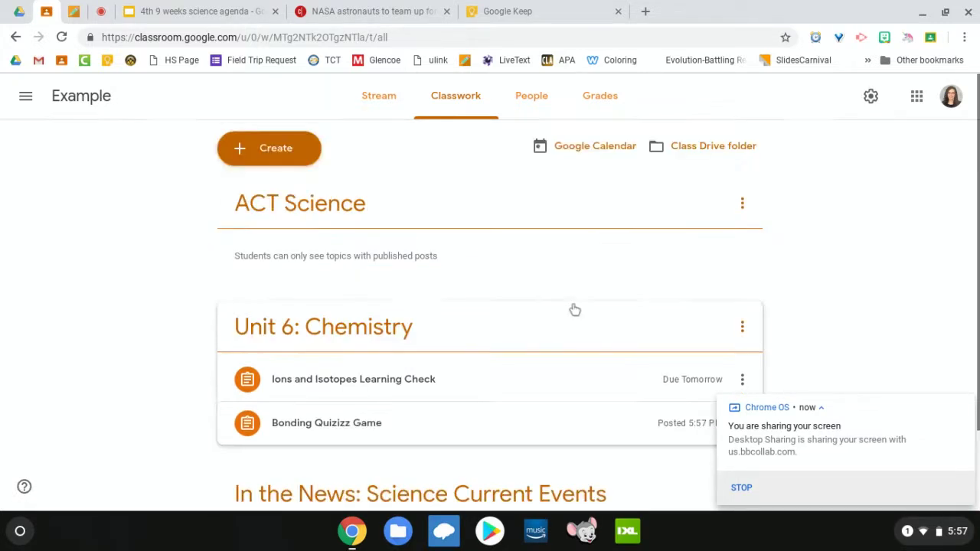
click(576, 108)
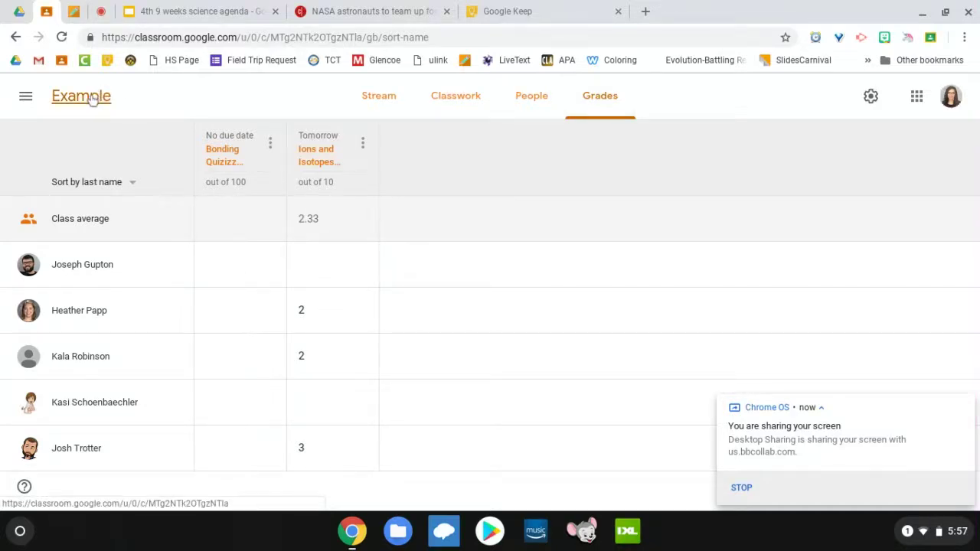
Step: Go to the Example class Classwork page and expand the Bonding Quizizz Game assignment
click(91, 101)
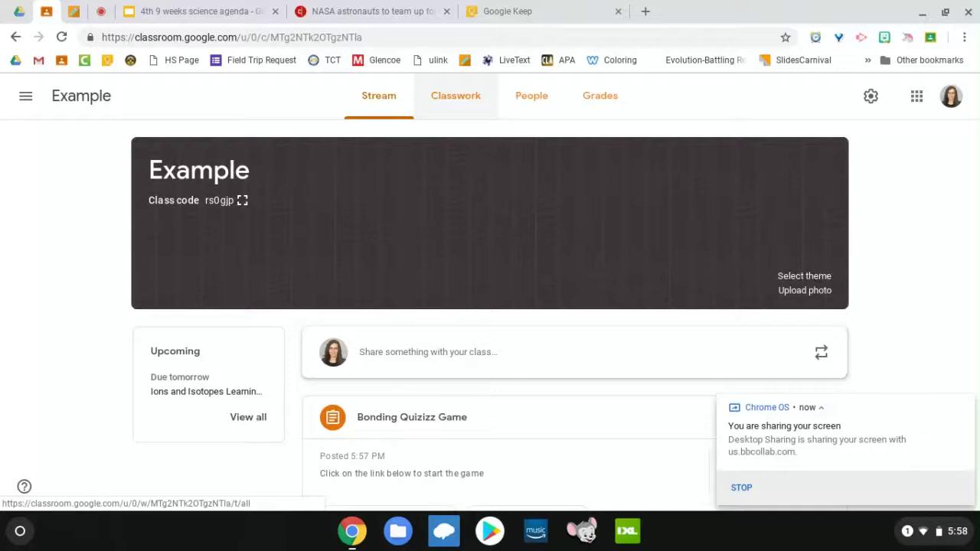
click(431, 100)
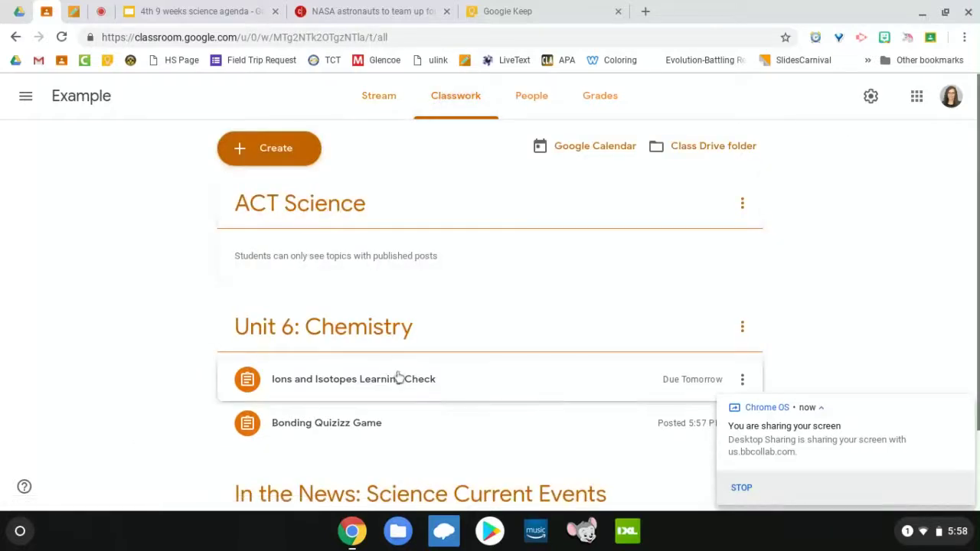
click(344, 419)
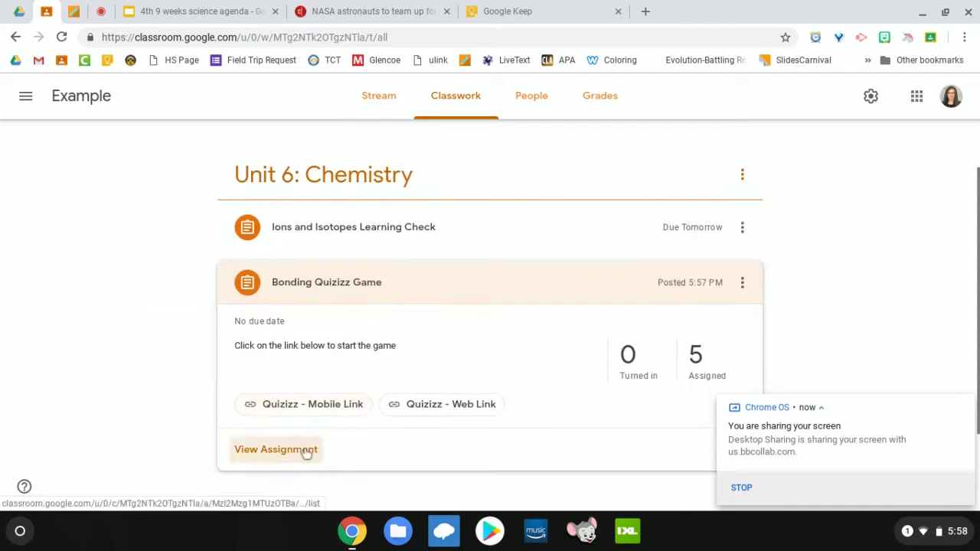
Step: Change Bonding Quizizz Game from 100 points to Ungraded and open the first student's submission
click(306, 453)
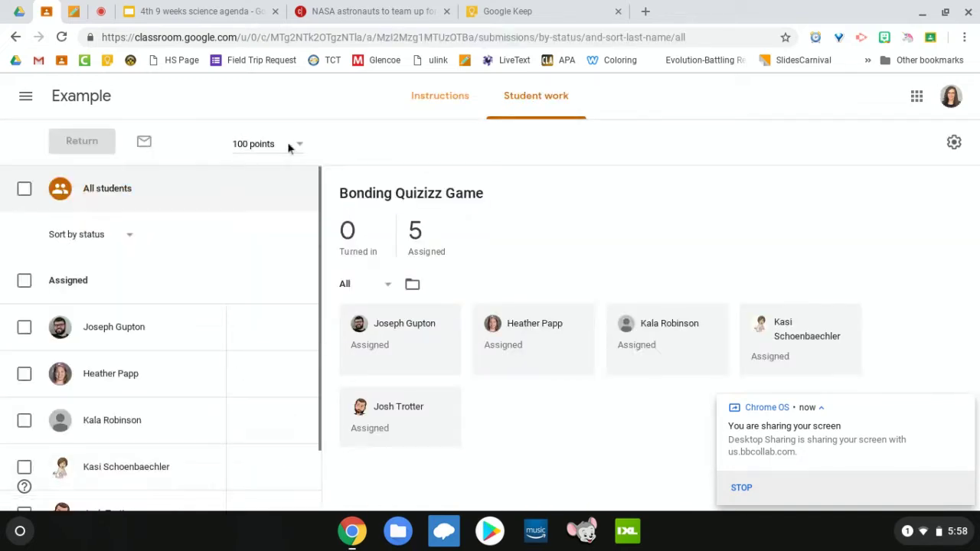
click(299, 145)
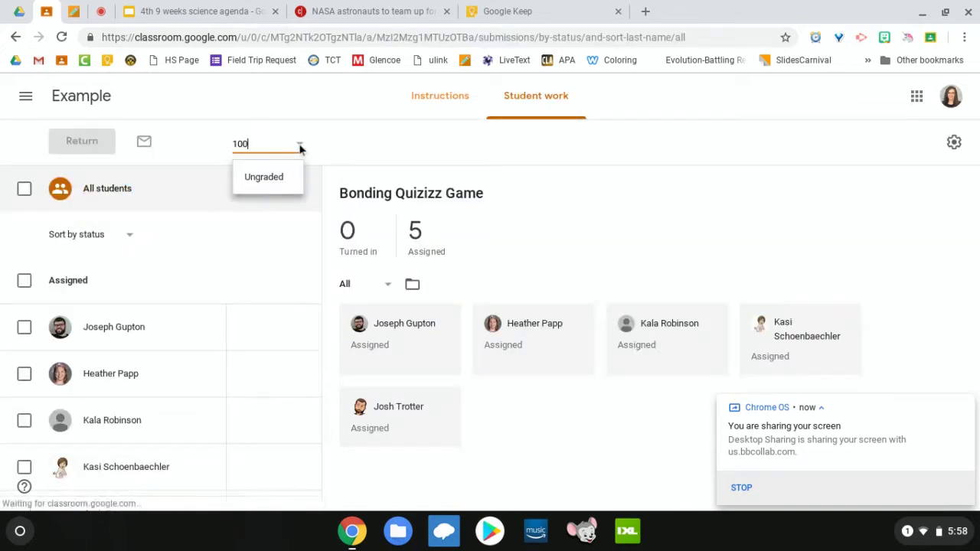
click(272, 172)
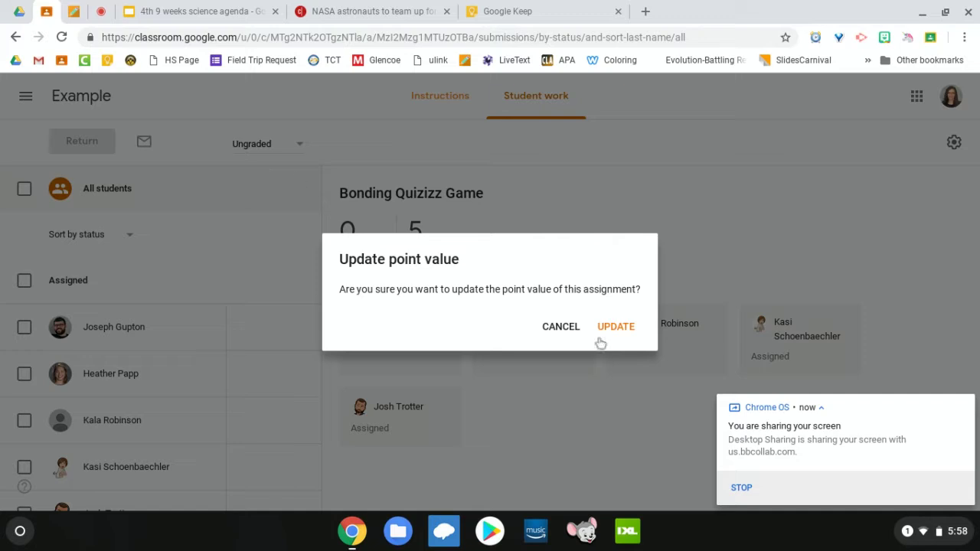
click(613, 328)
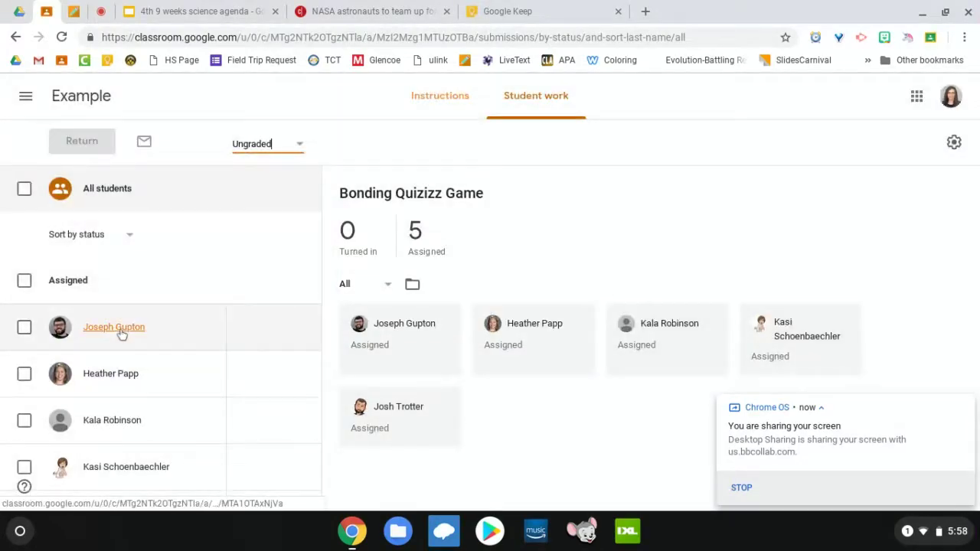
click(113, 327)
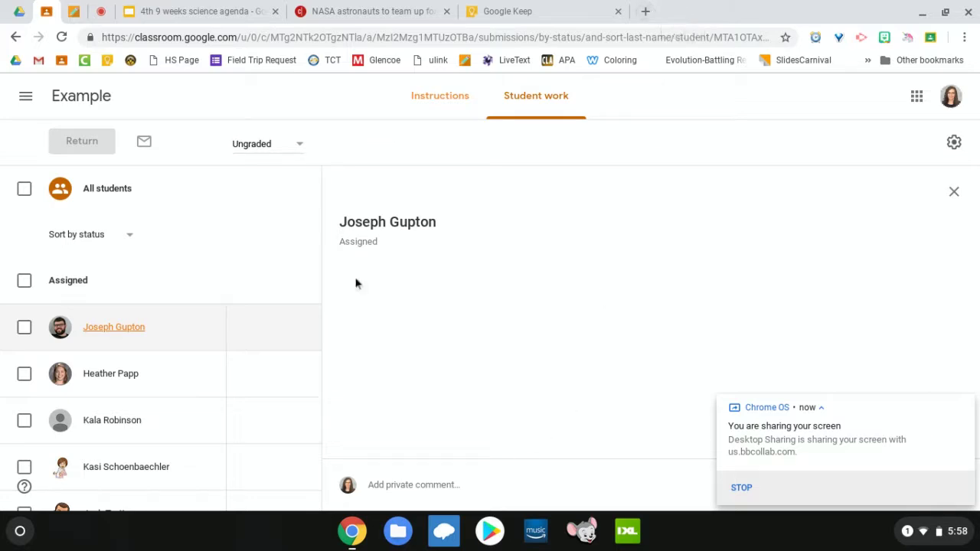
Step: Return to the Example class Stream and scroll to the Bonding Quizizz Game post
click(81, 96)
scroll(28, 341, down, 1)
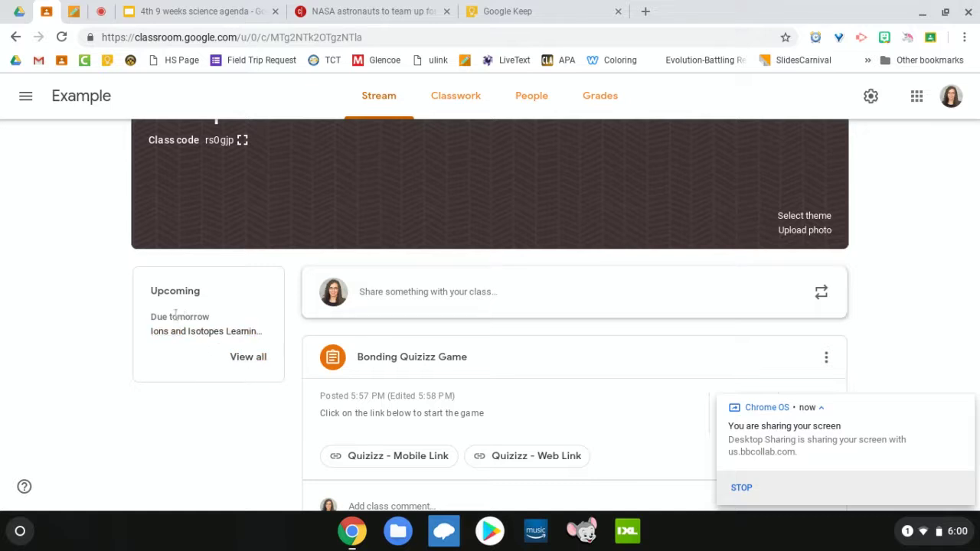
Step: Open the To-do list from Upcoming and filter it to All classes
click(255, 362)
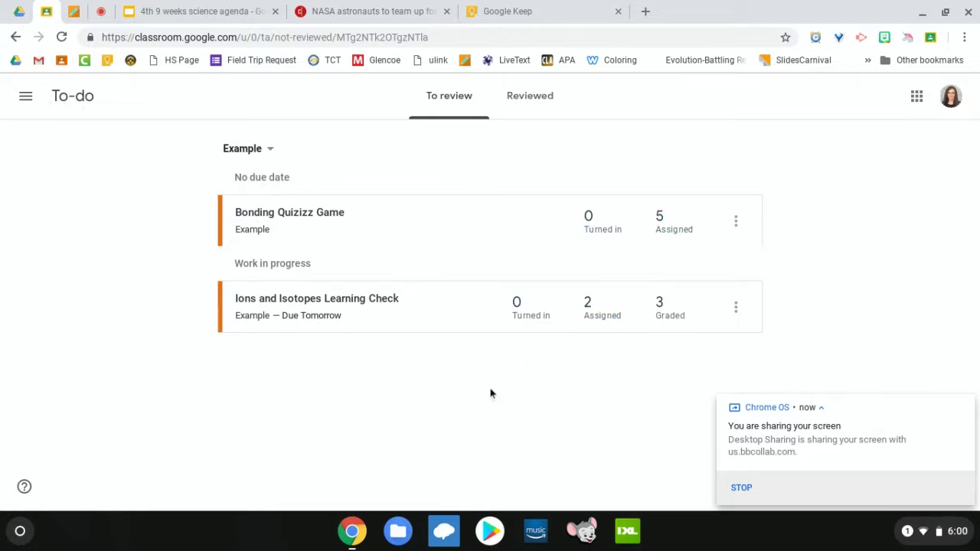
click(269, 150)
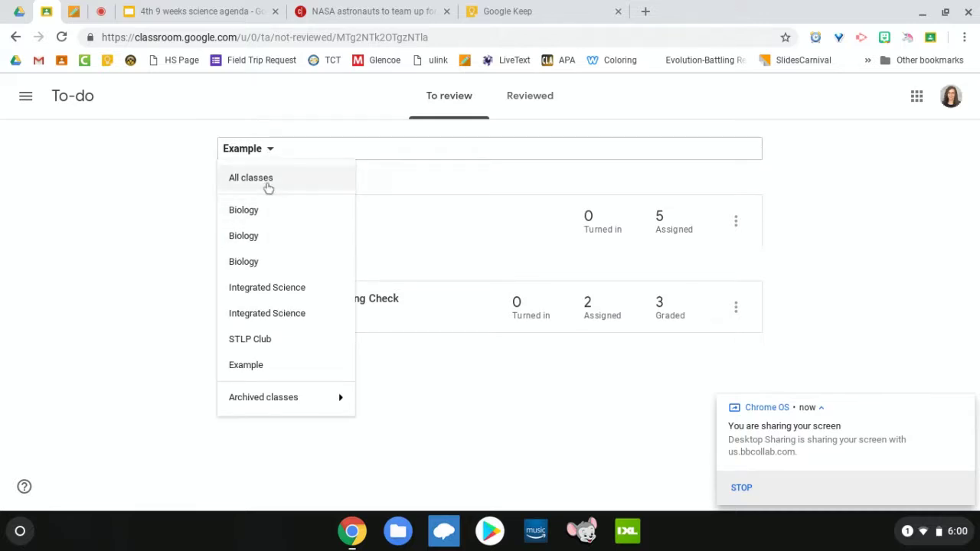
click(268, 183)
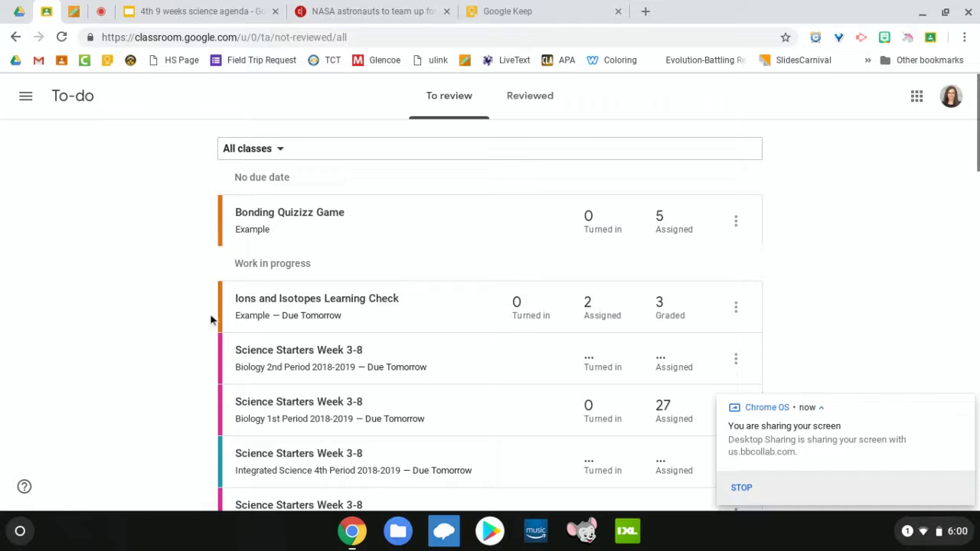
scroll(194, 274, down, 2)
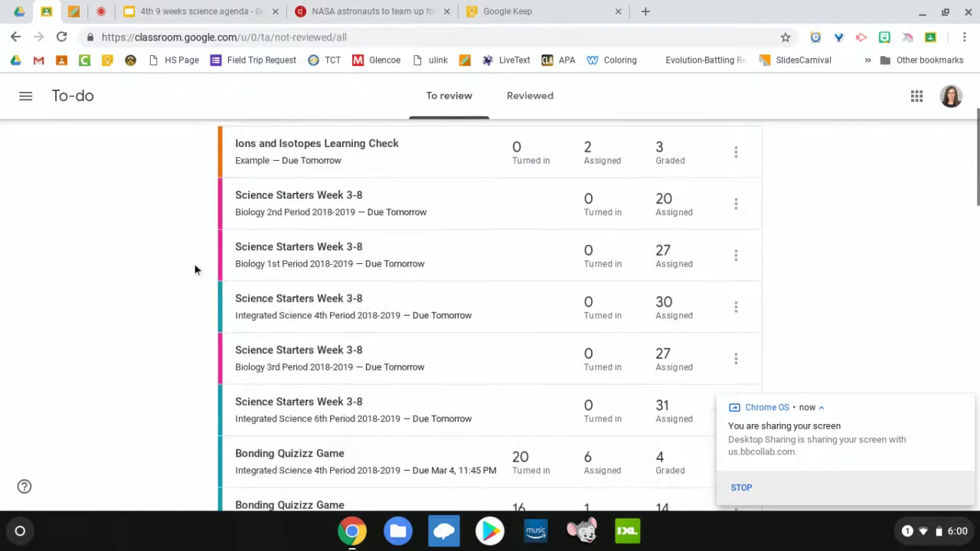
scroll(194, 269, up, 2)
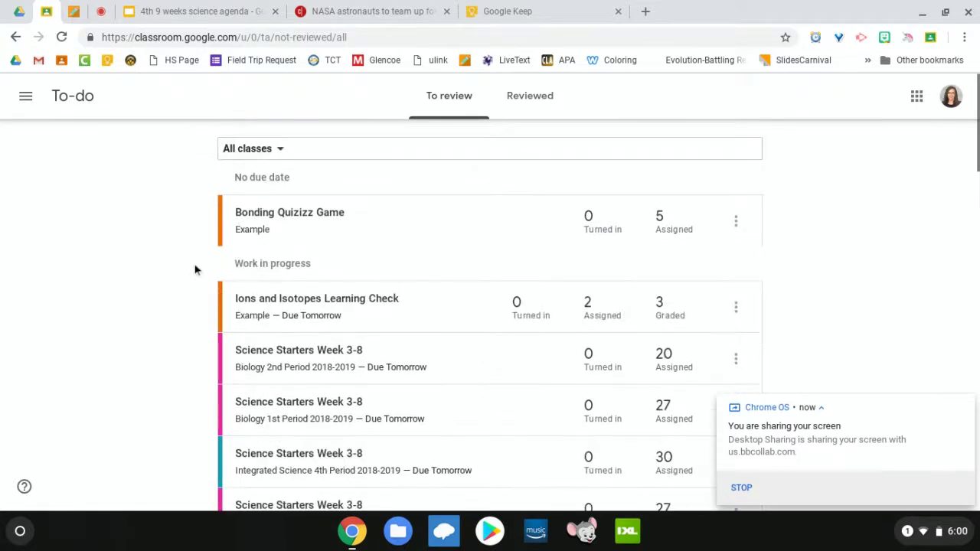
click(26, 98)
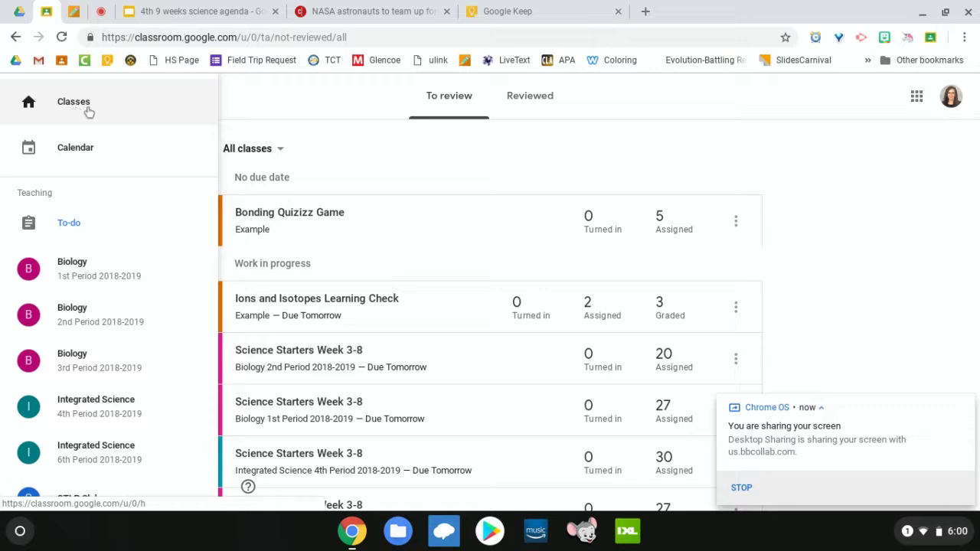
Step: Open Biology 1st Period 2018-2019 and view its Classwork page
click(72, 274)
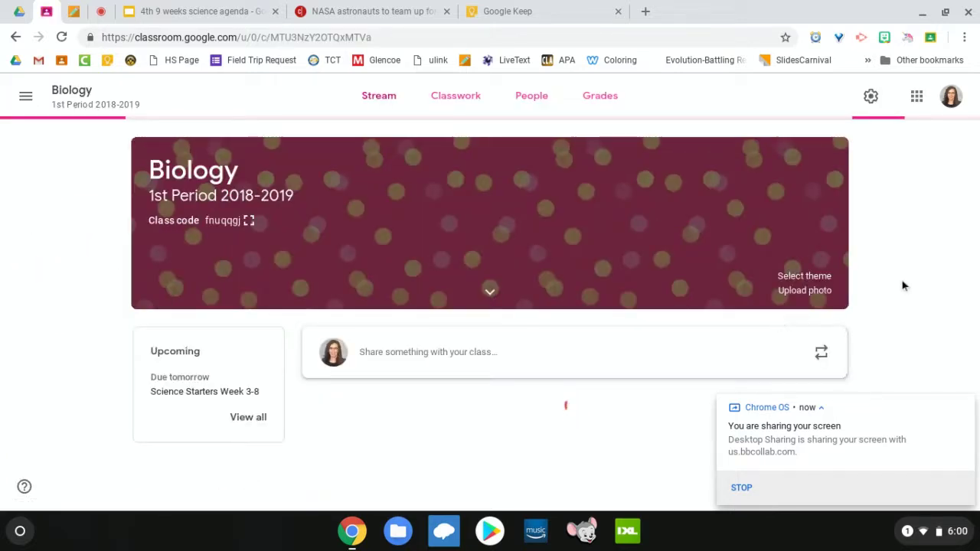
click(475, 100)
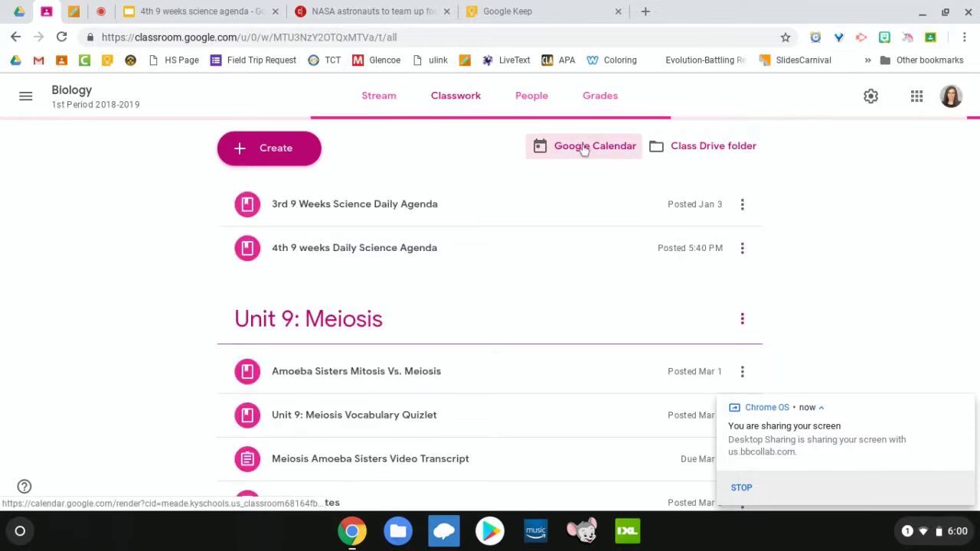
Step: On the Drive 4th 9 weeks folder, open the Google apps panel and scroll through it
click(647, 11)
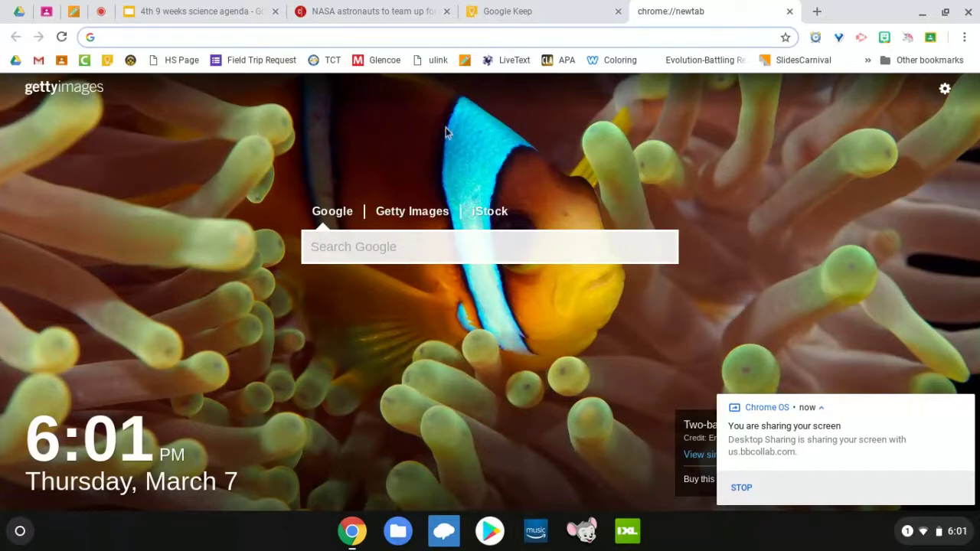
click(9, 11)
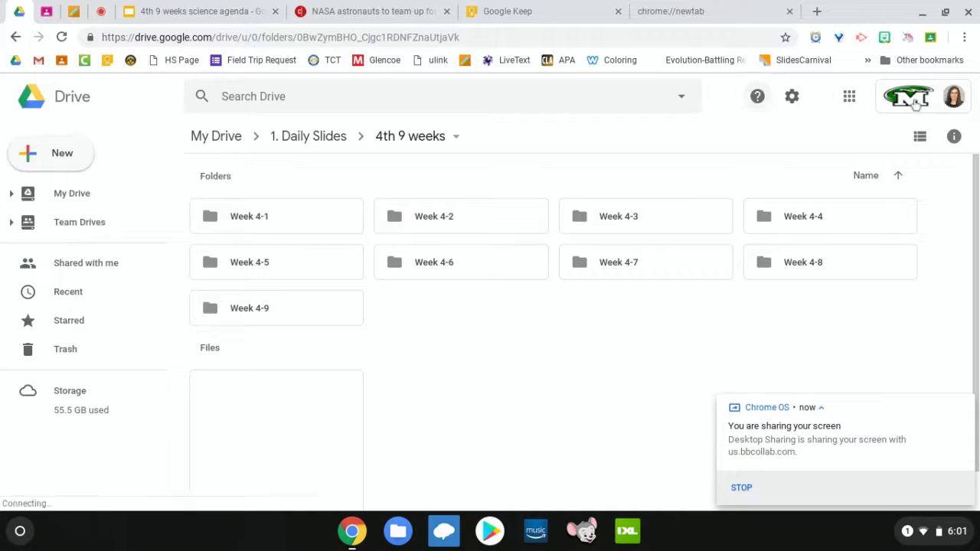
click(850, 97)
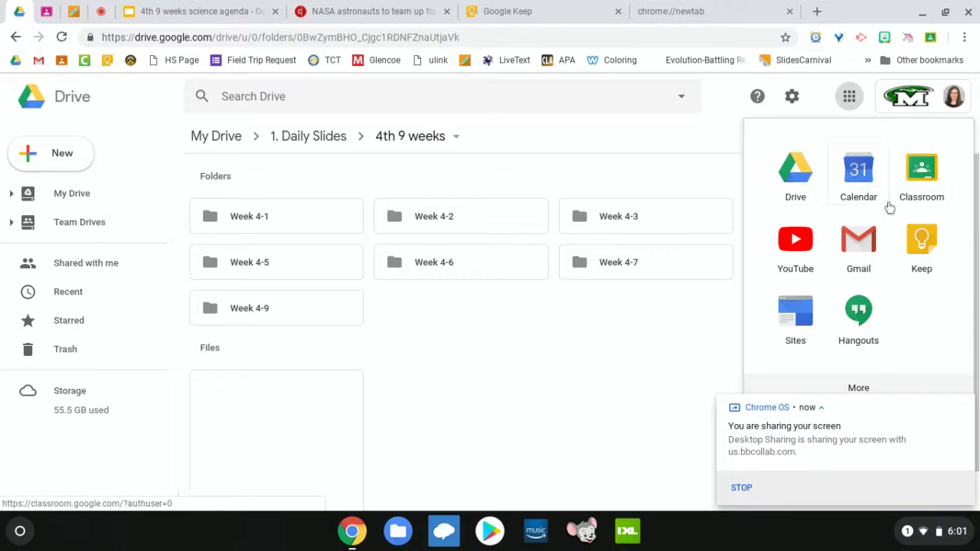
scroll(896, 239, down, 5)
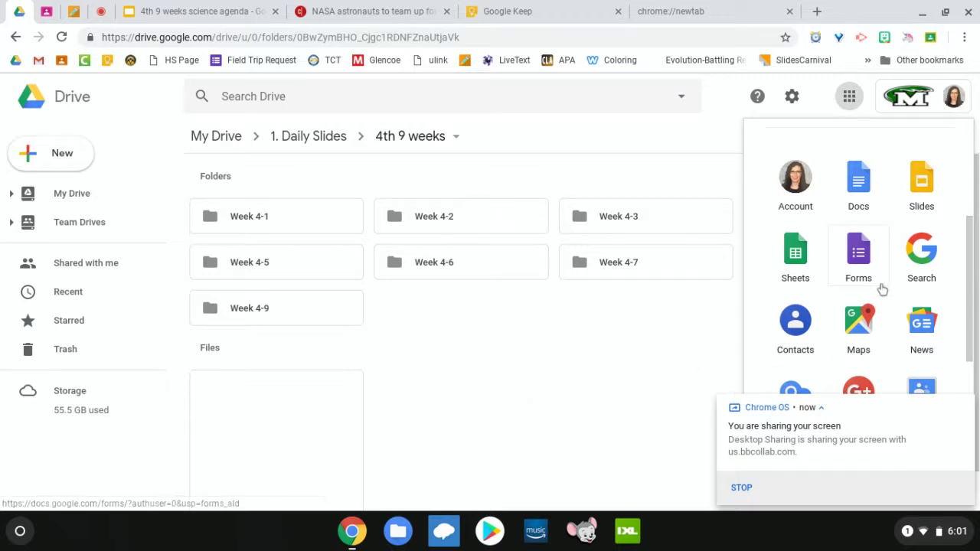
scroll(882, 289, down, 1)
scroll(881, 288, down, 4)
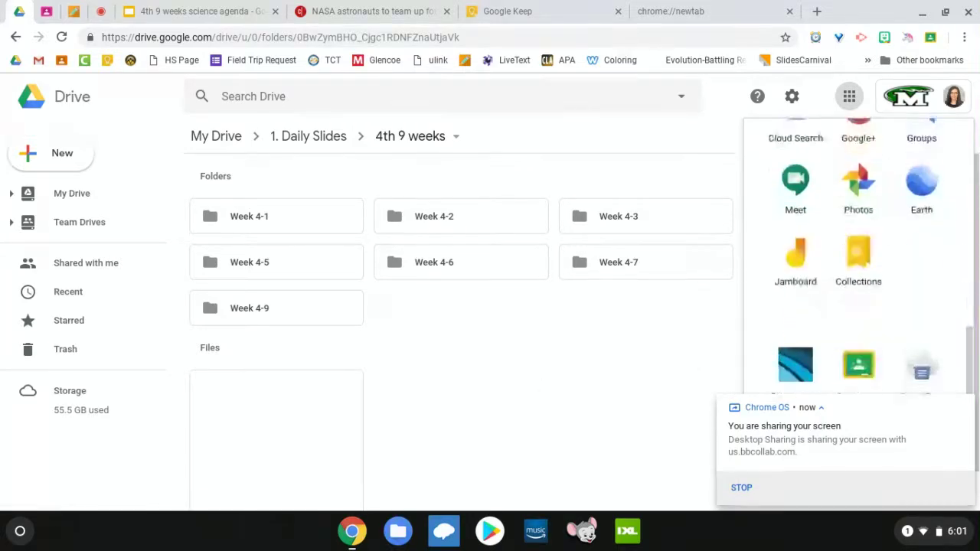
scroll(858, 359, up, 4)
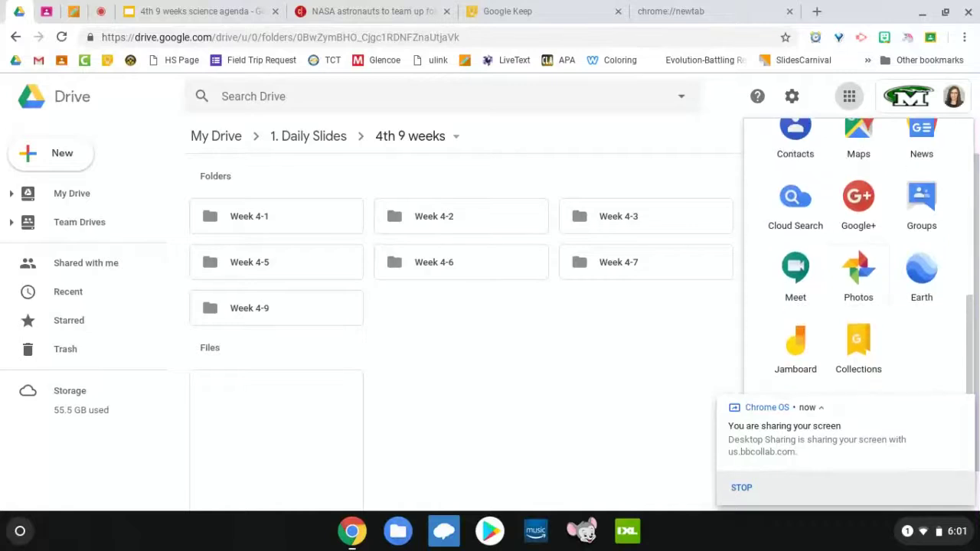
scroll(858, 371, up, 3)
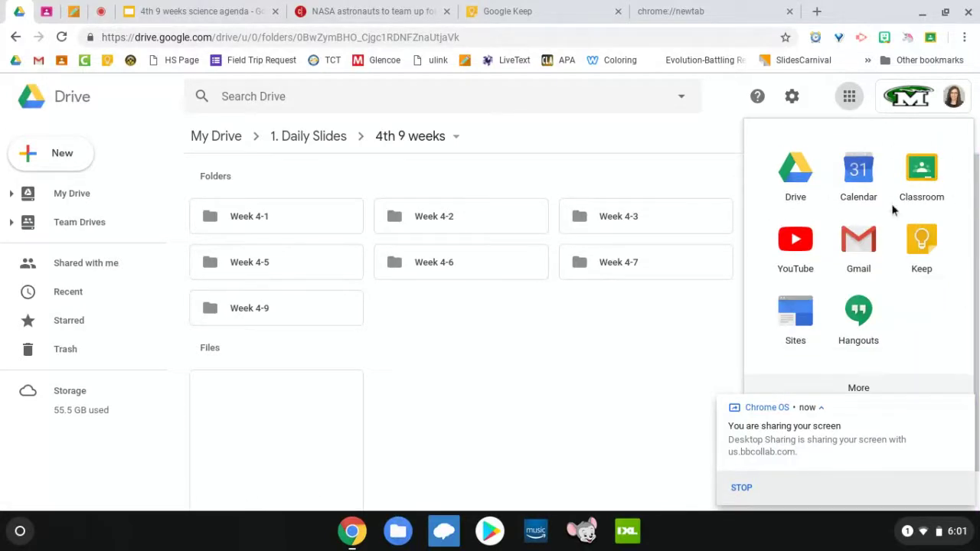
Step: Launch Calendar from the apps panel, close the empty new tab, and browse the calendar sidebar
click(856, 174)
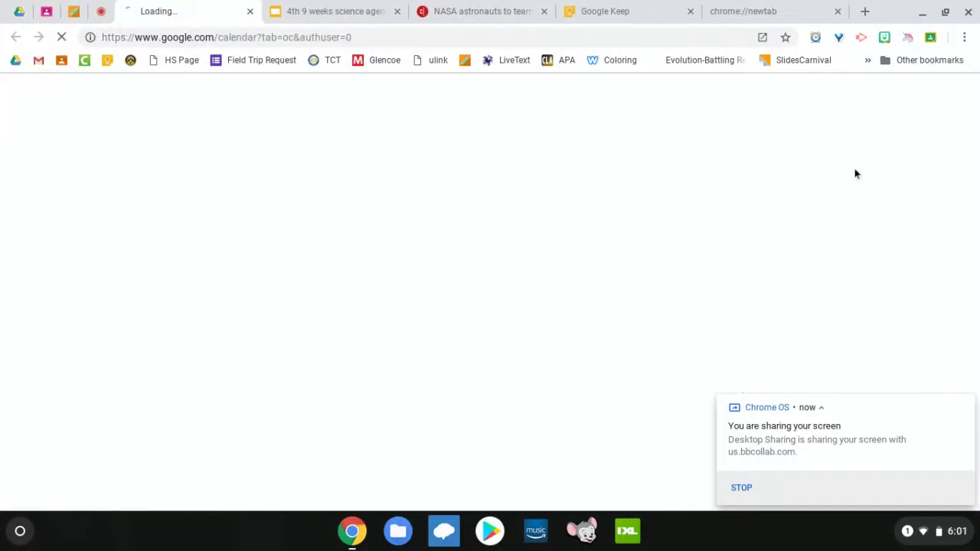
click(830, 11)
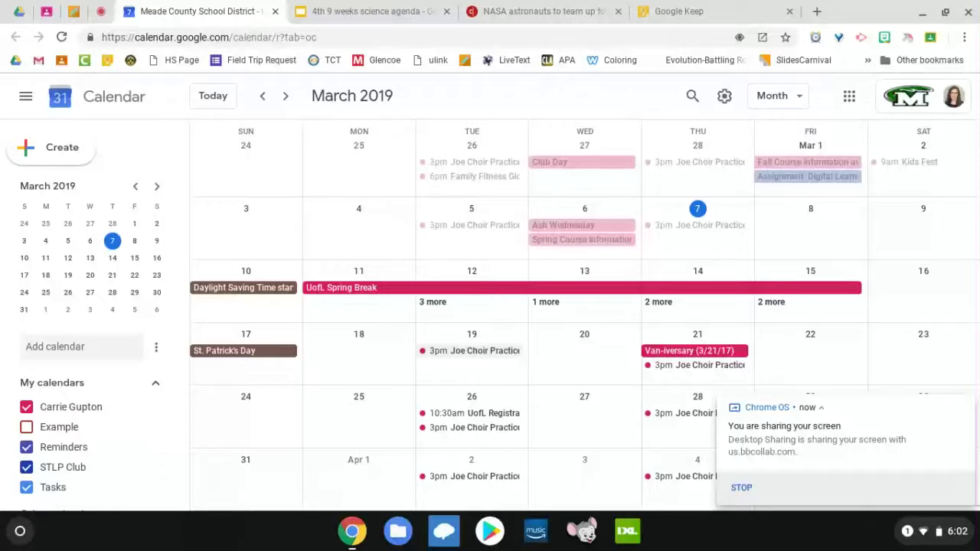
scroll(46, 444, down, 1)
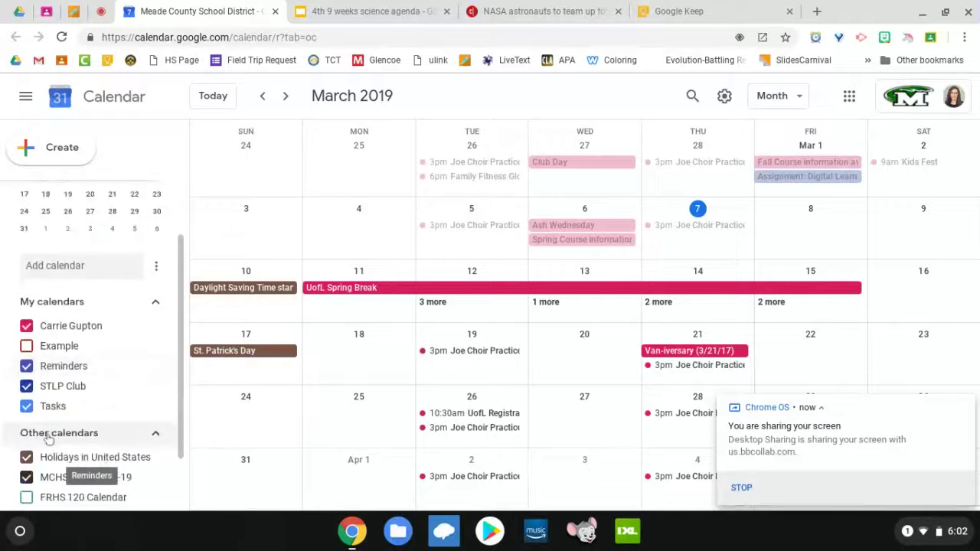
scroll(46, 429, down, 1)
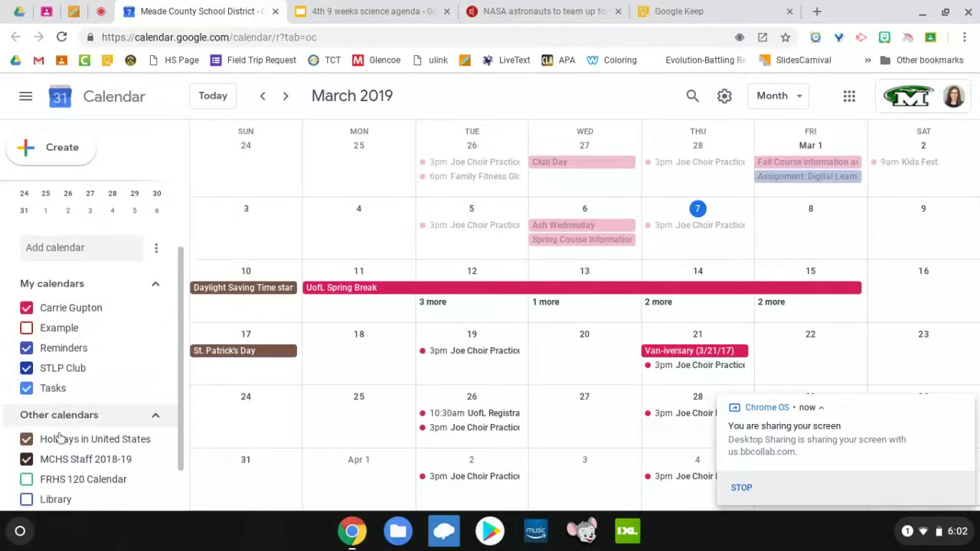
scroll(60, 438, up, 1)
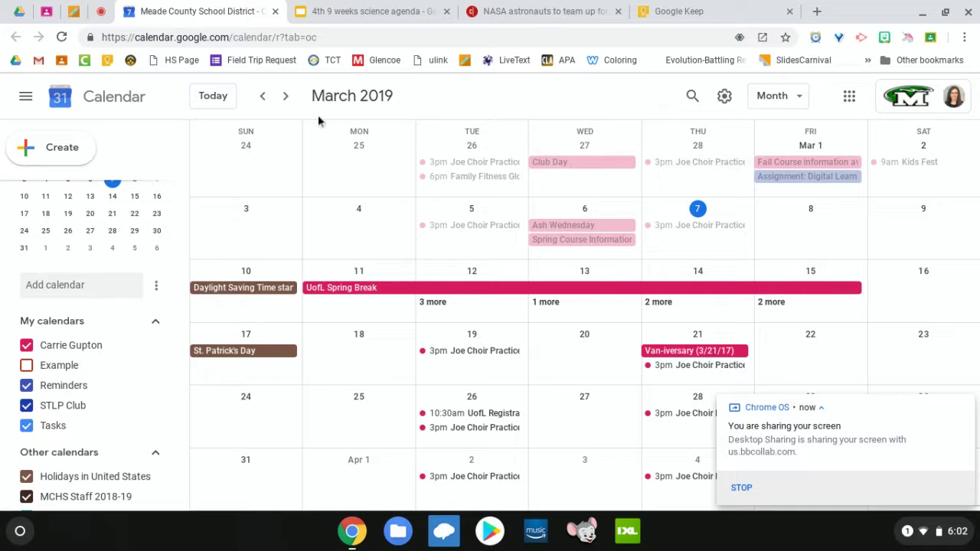
Step: Start an all-day Feb 25 event in full details and add Hangouts Meet conferencing
click(358, 181)
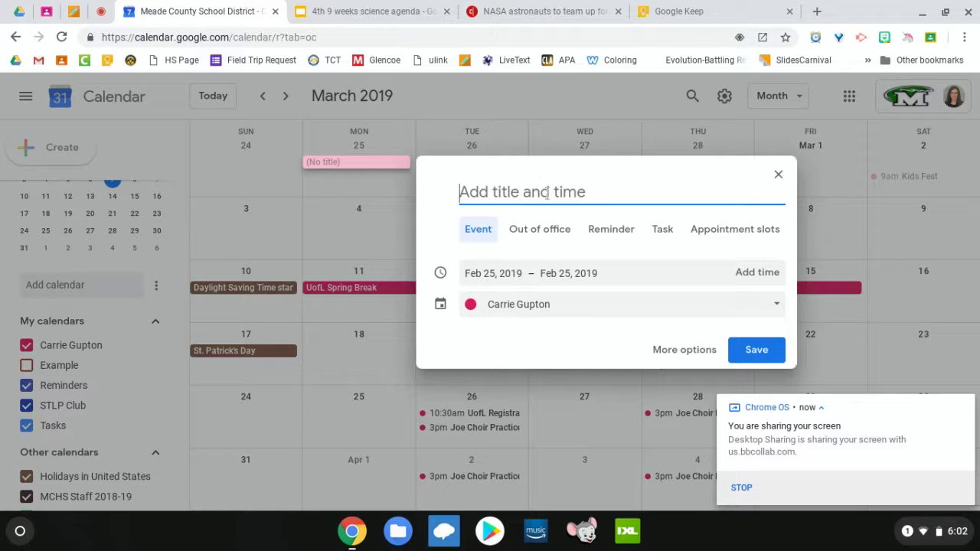
click(685, 350)
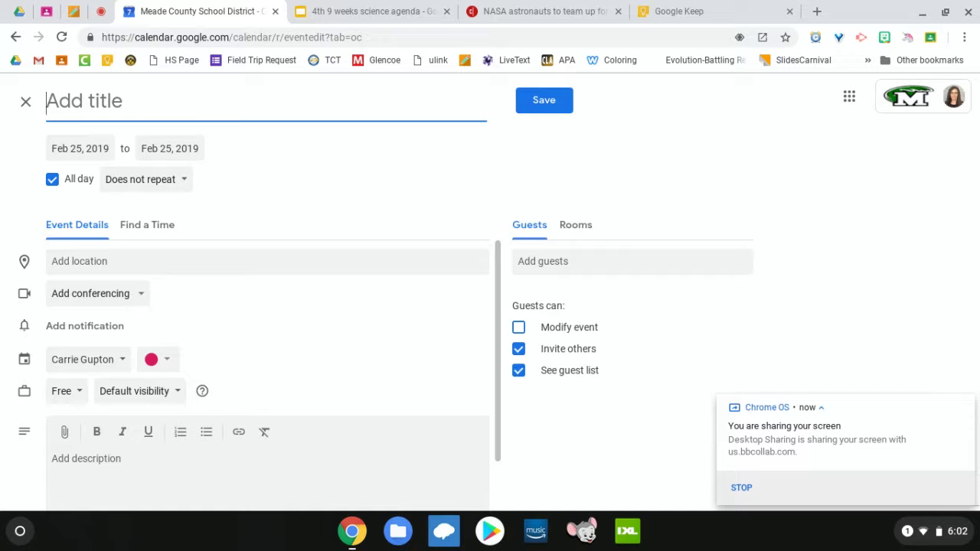
click(131, 295)
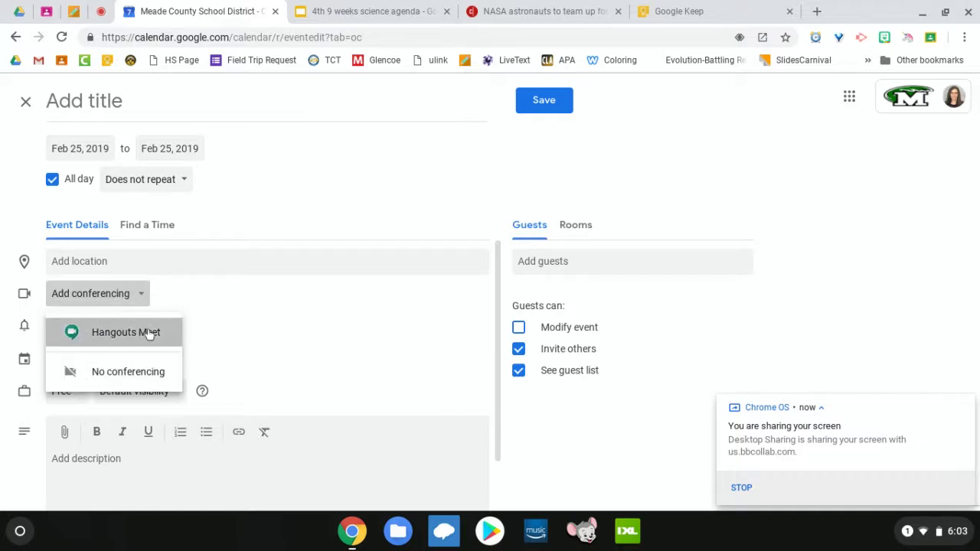
click(149, 332)
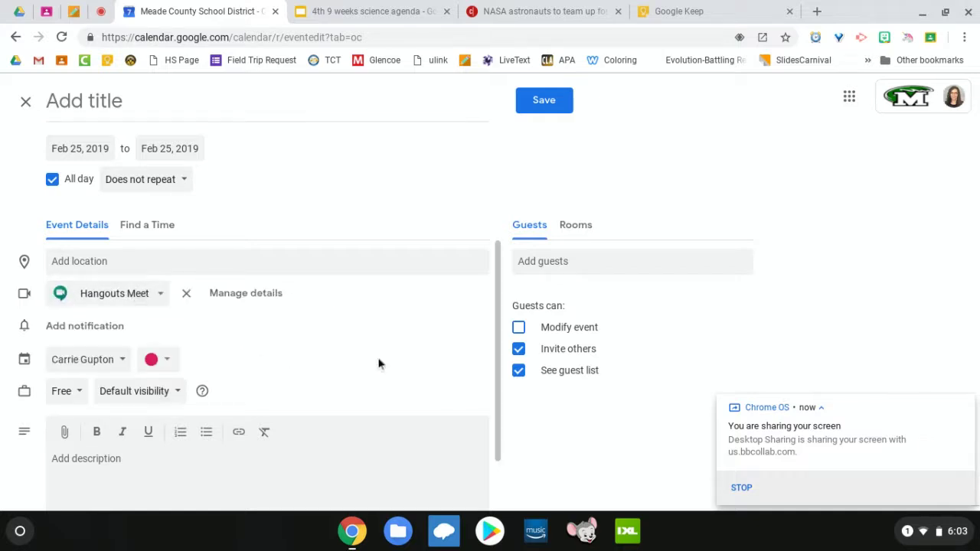
Step: Begin adding guests, dismiss the suggestions, then close the event draft
click(569, 261)
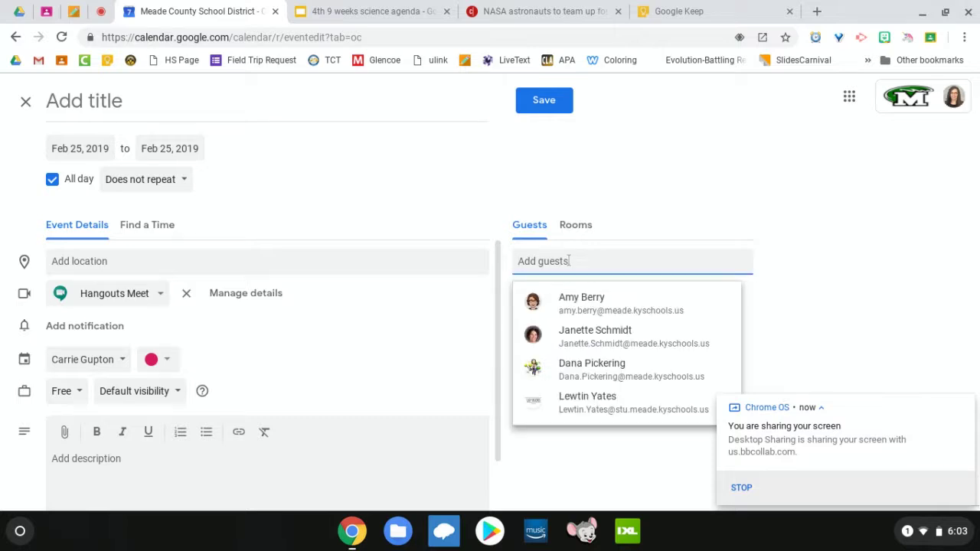
click(391, 325)
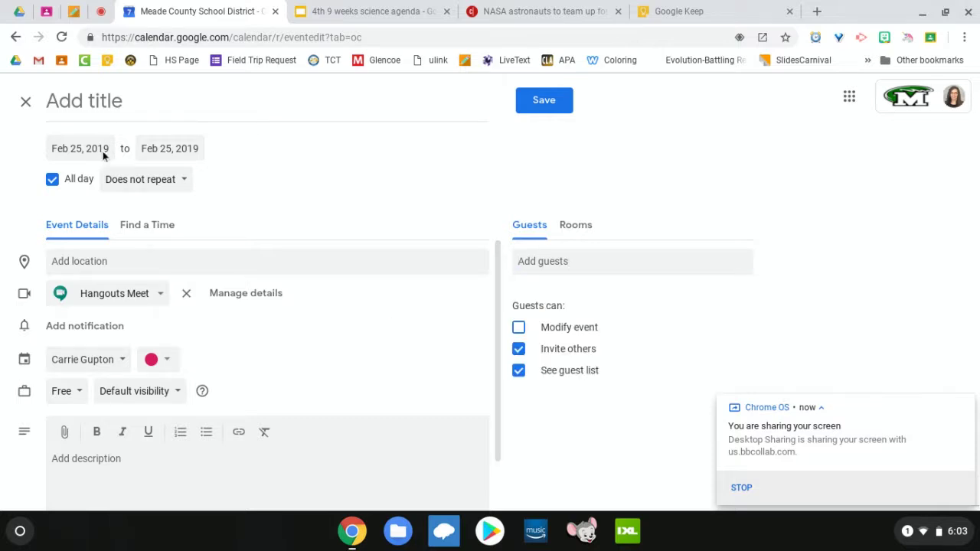
click(25, 101)
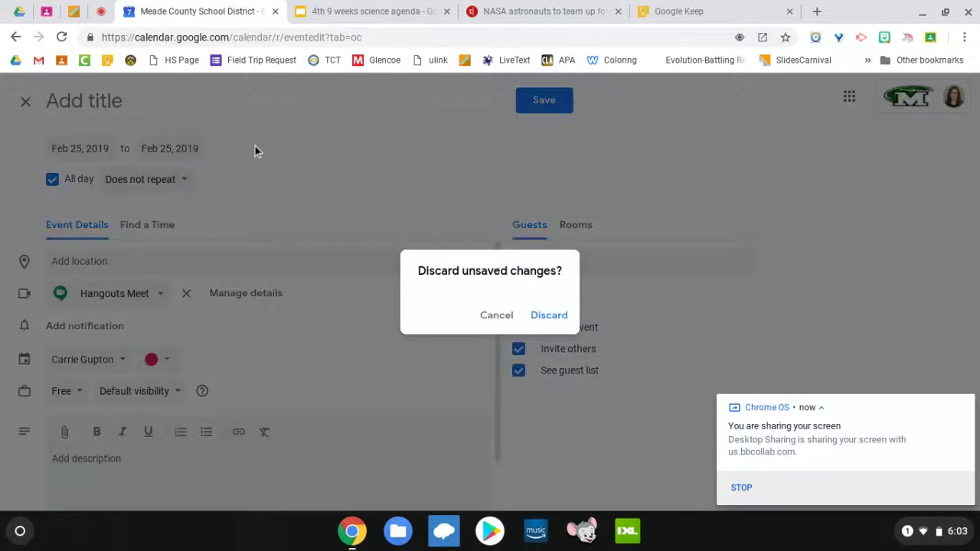
Step: Discard the unsaved event and move the calendar forward to March 2019
click(562, 316)
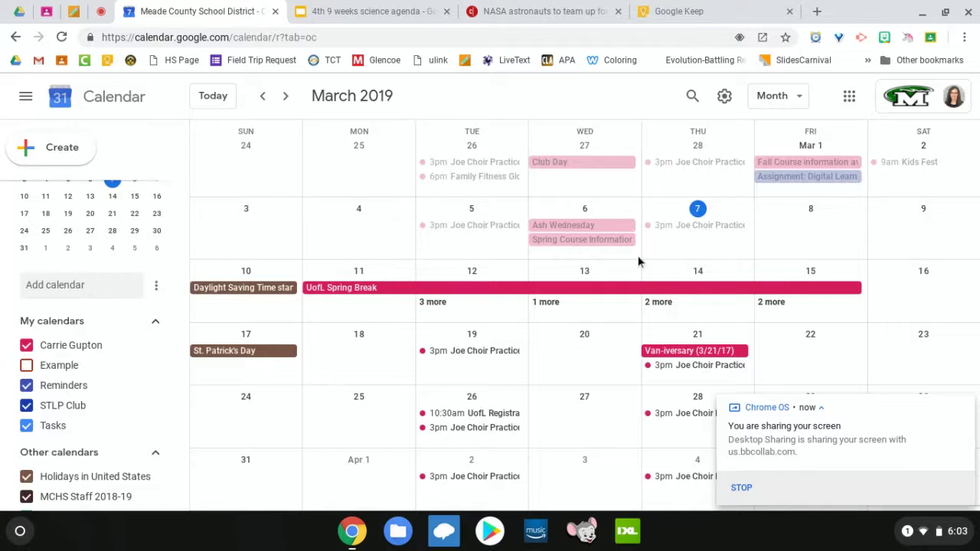
scroll(640, 262, down, 1)
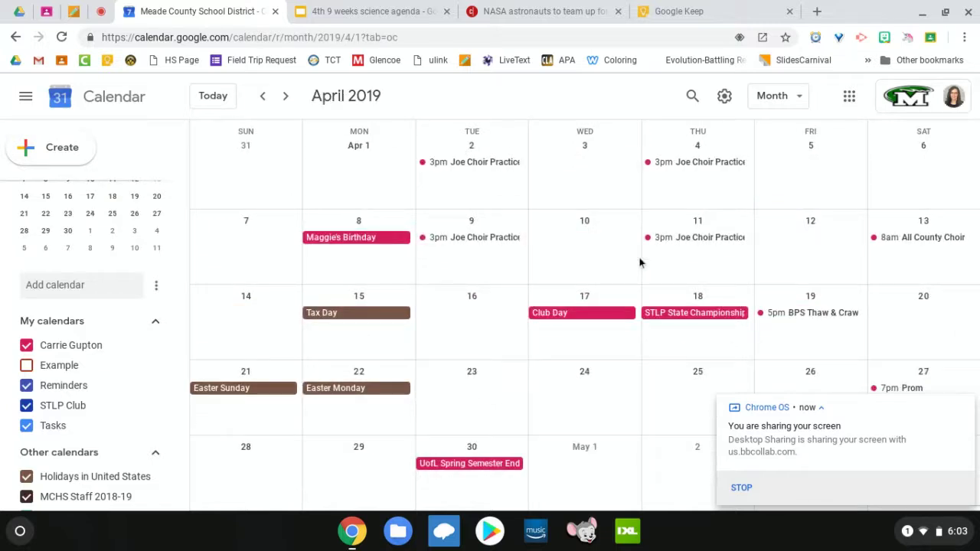
scroll(640, 263, up, 3)
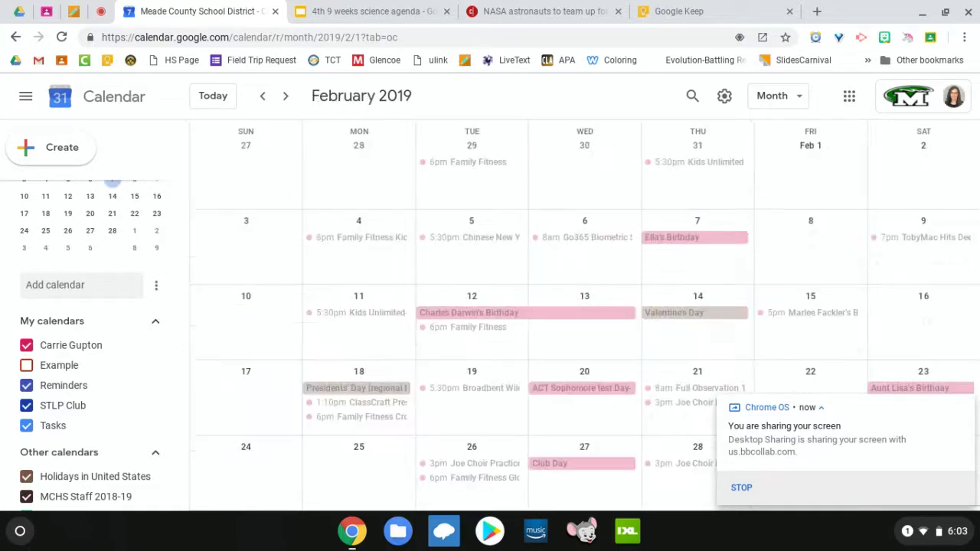
scroll(294, 263, down, 1)
click(285, 97)
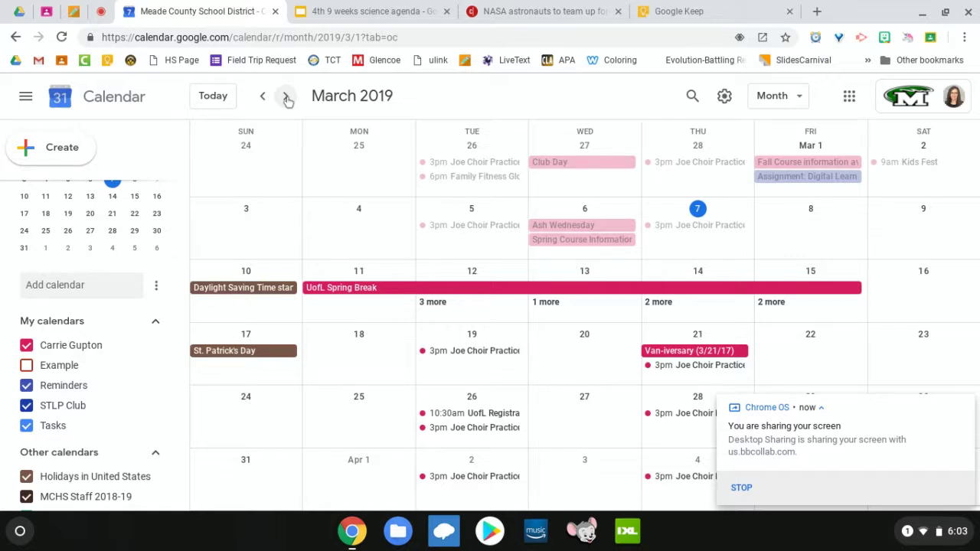
Step: Close the Calendar and 4th 9 weeks agenda tabs, visit My Drive, then return to Classroom
click(273, 13)
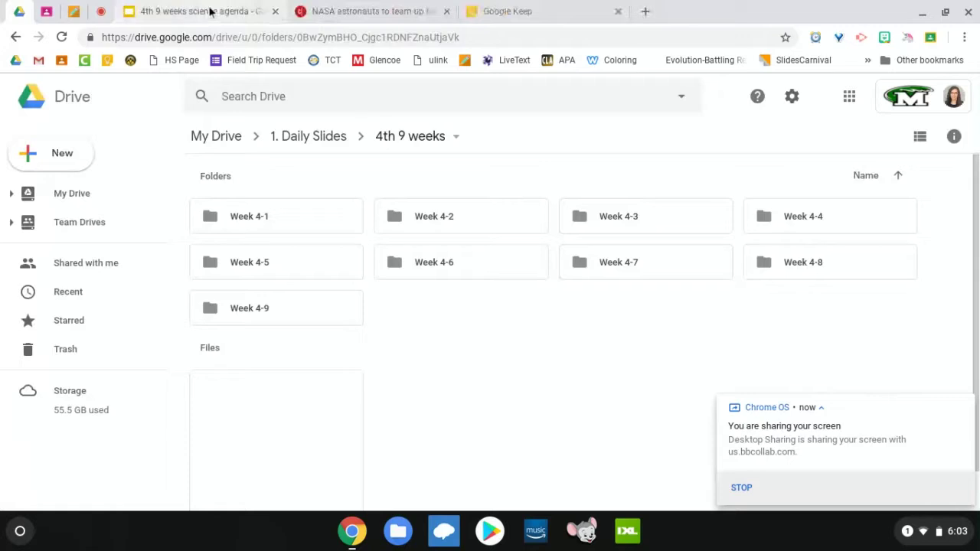
click(275, 13)
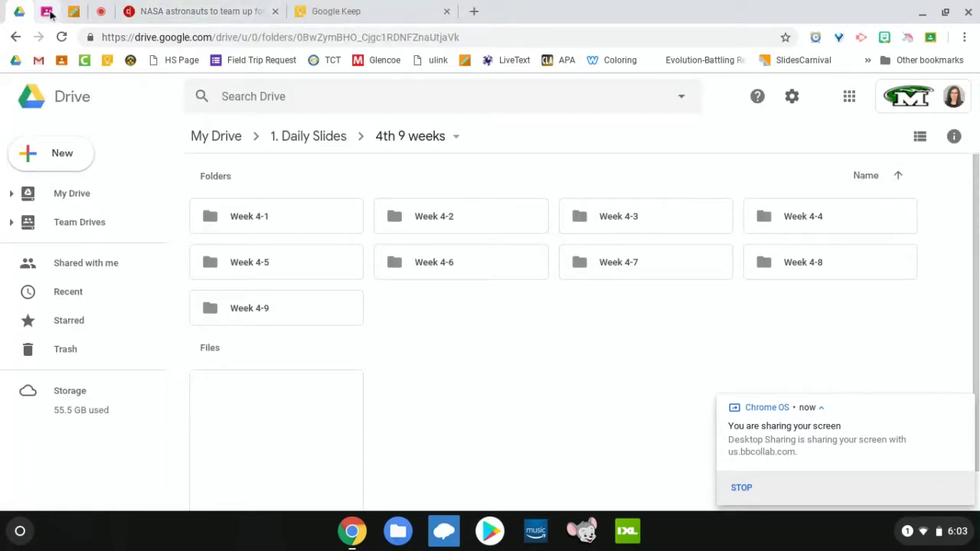
click(87, 200)
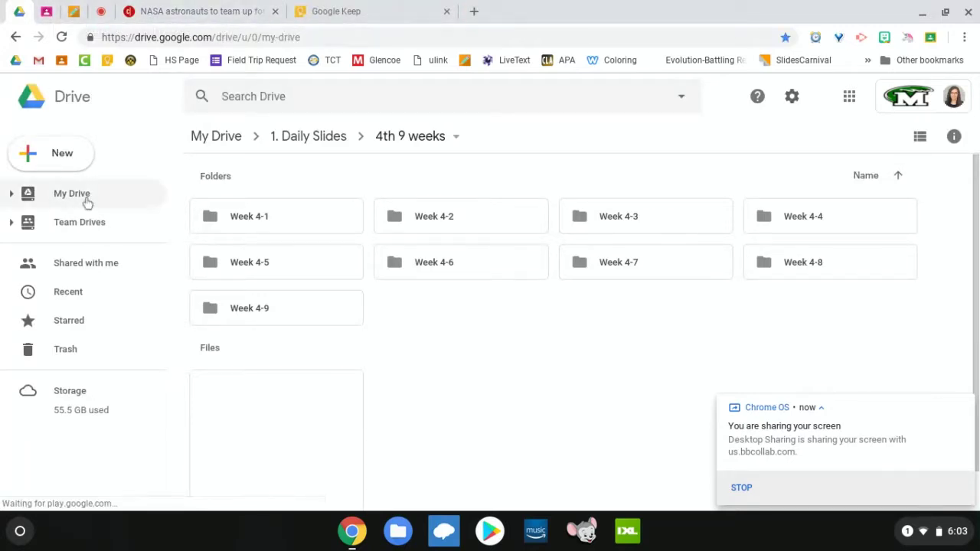
click(46, 12)
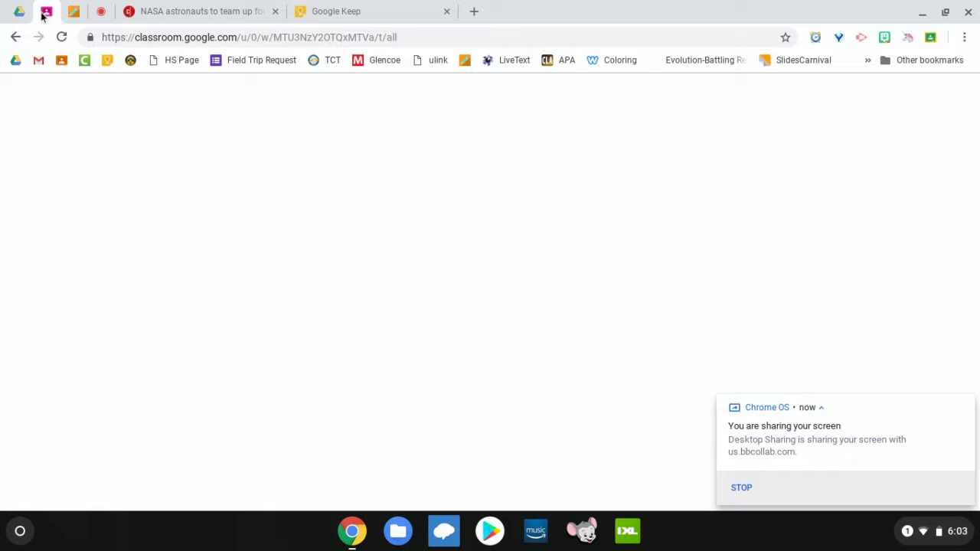
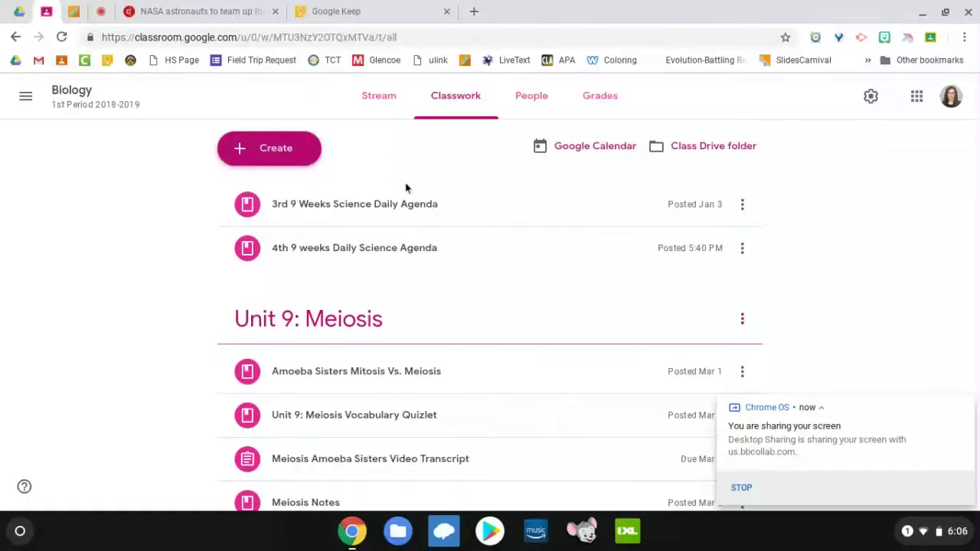
Step: Switch from the Collaborate session to Google Keep, showing the Class Notes 3/7/19 note
scroll(405, 189, down, 4)
scroll(406, 188, up, 1)
scroll(405, 189, up, 3)
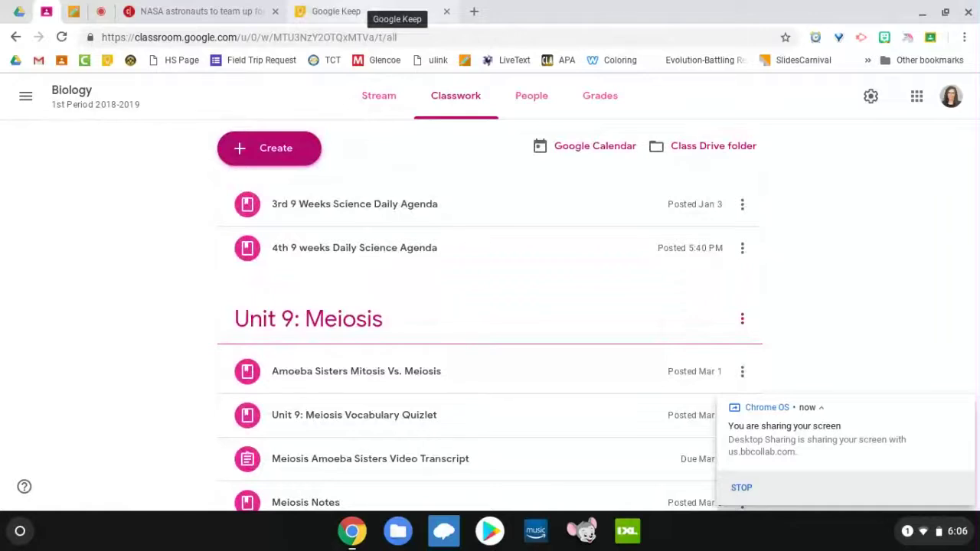
click(360, 4)
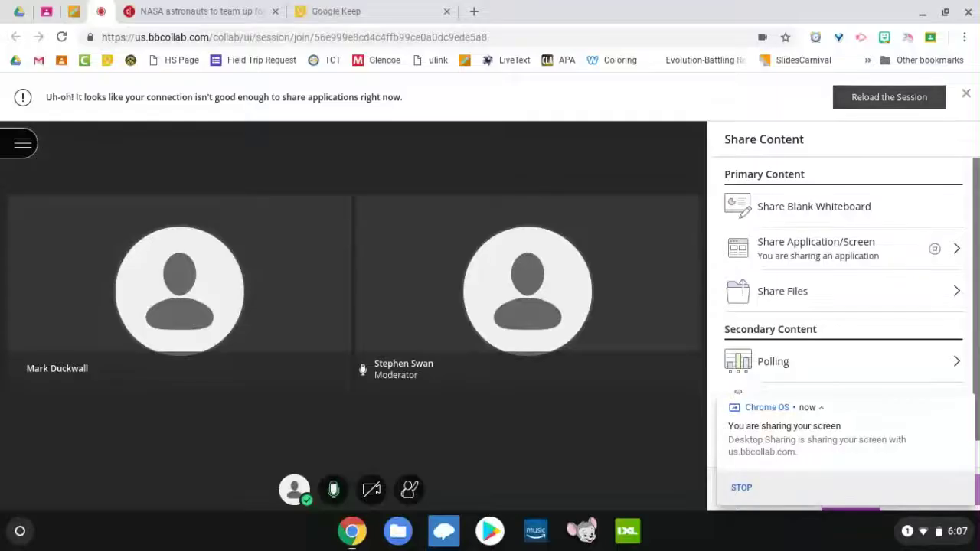
click(367, 9)
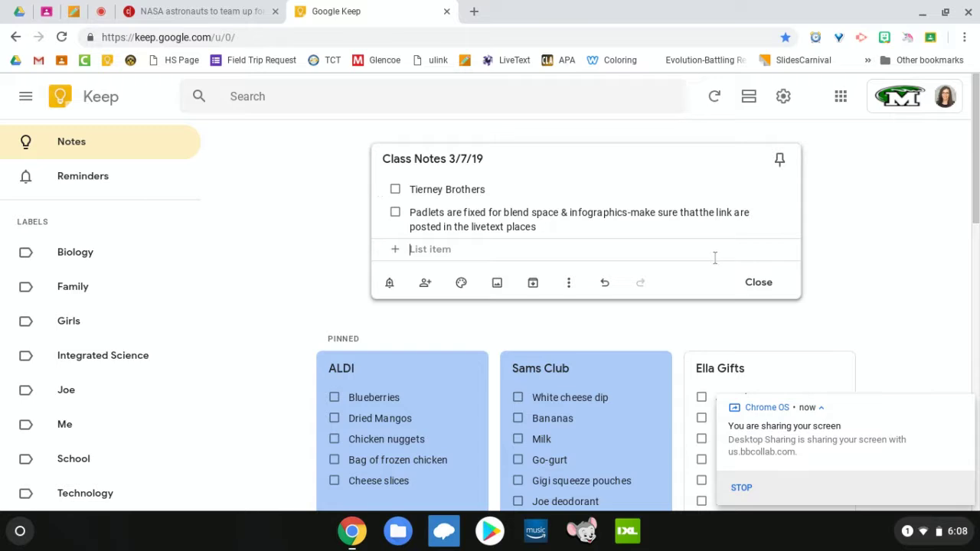
Step: Close the Class Notes 3/7/19 note and browse the Keep notes grid
click(750, 281)
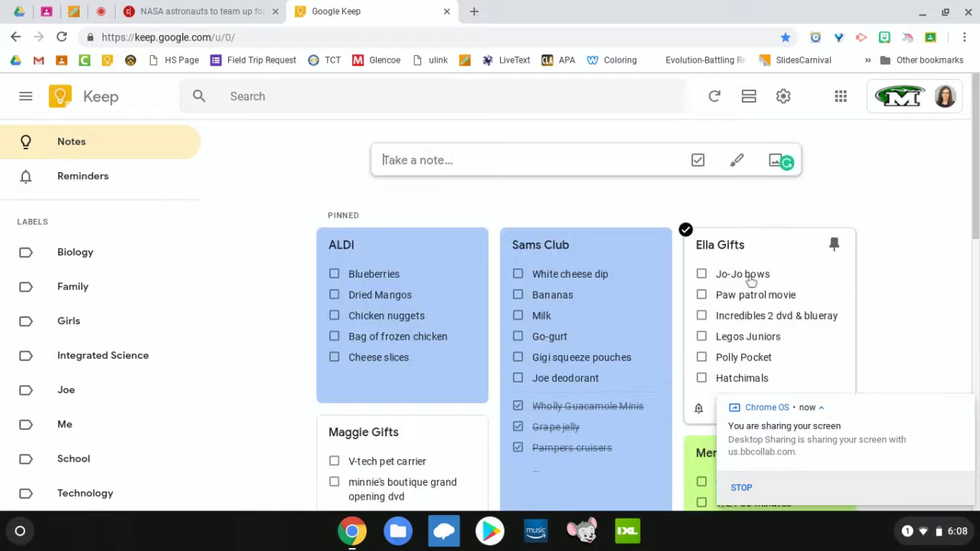
scroll(582, 257, down, 3)
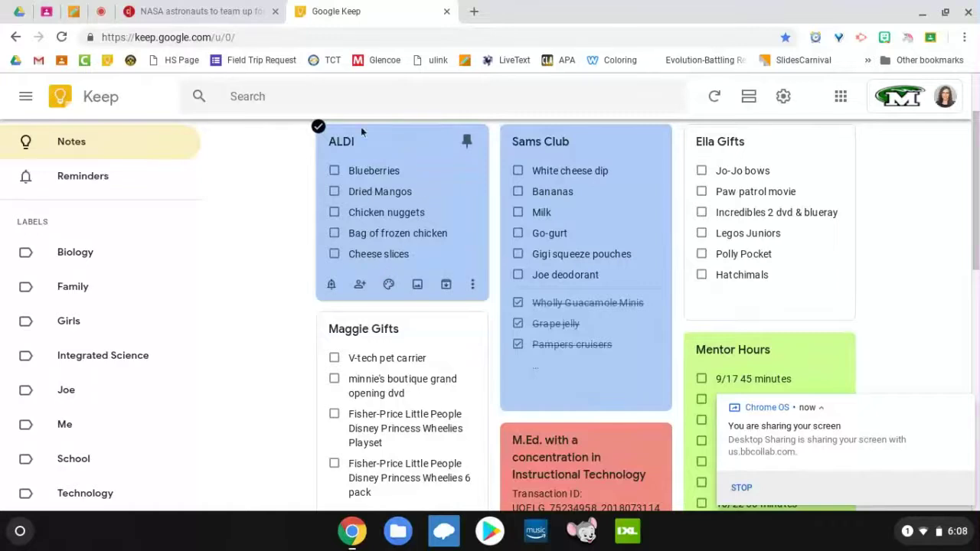
scroll(574, 257, down, 1)
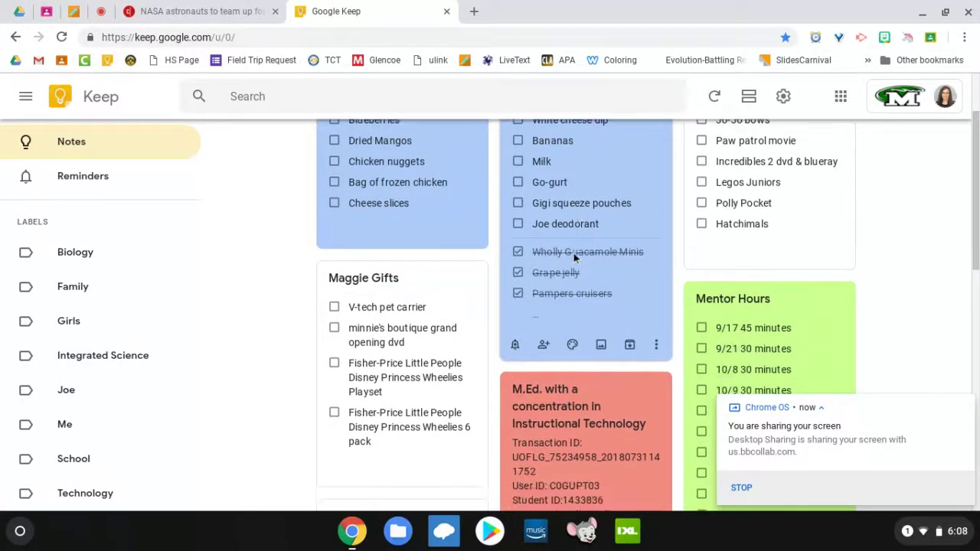
scroll(574, 257, up, 2)
scroll(574, 257, up, 1)
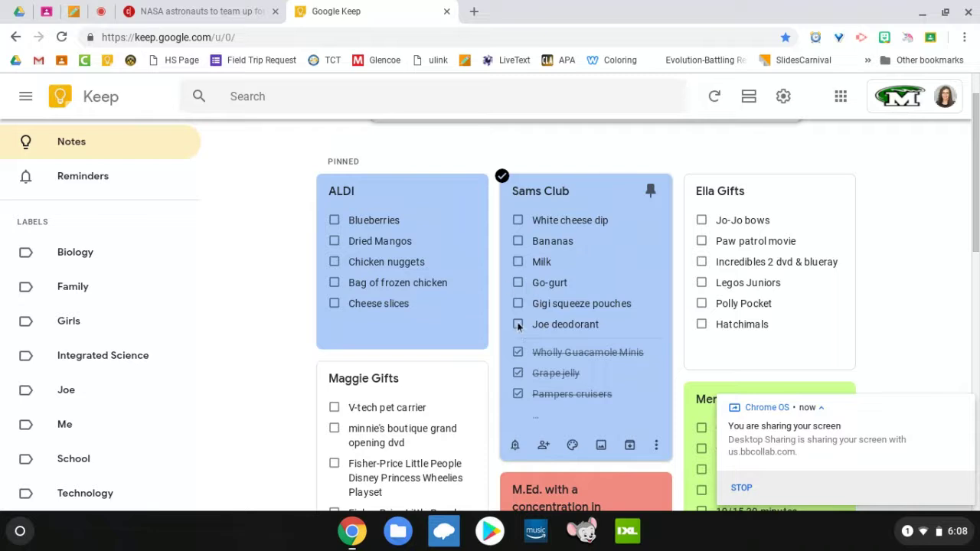
scroll(518, 327, down, 2)
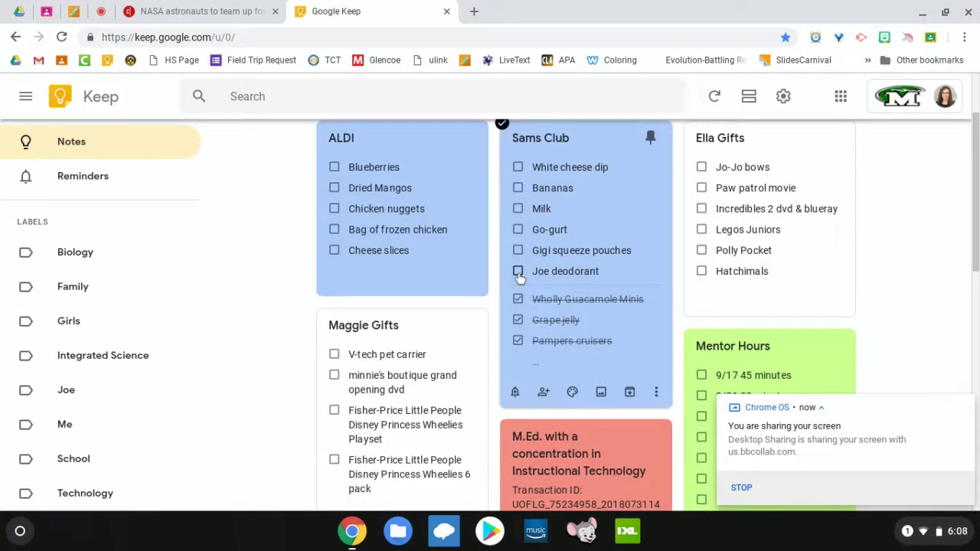
scroll(519, 278, down, 5)
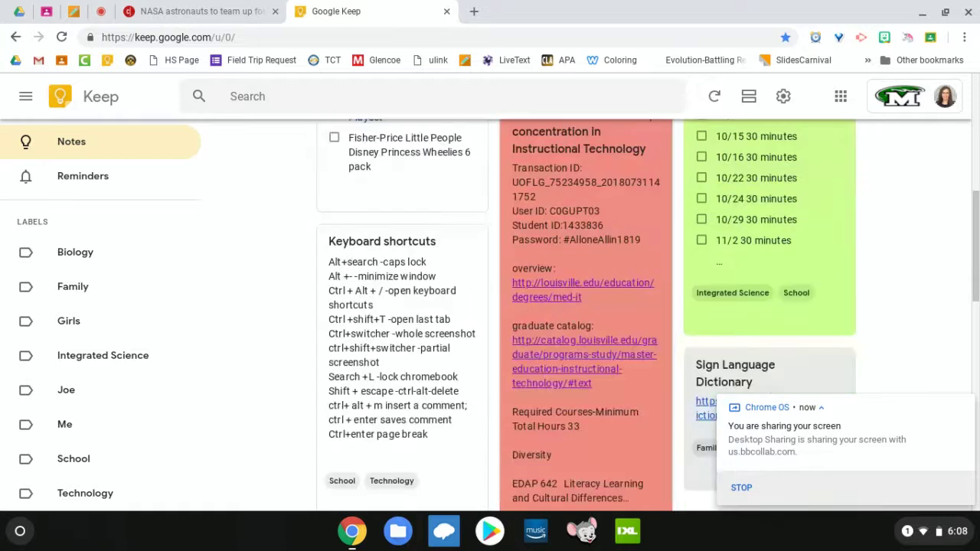
scroll(519, 278, up, 5)
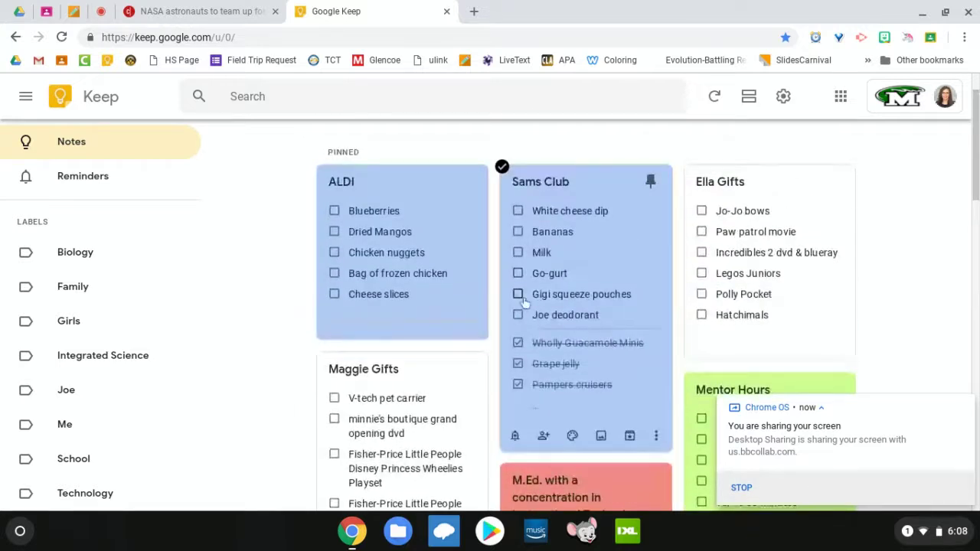
scroll(533, 337, down, 1)
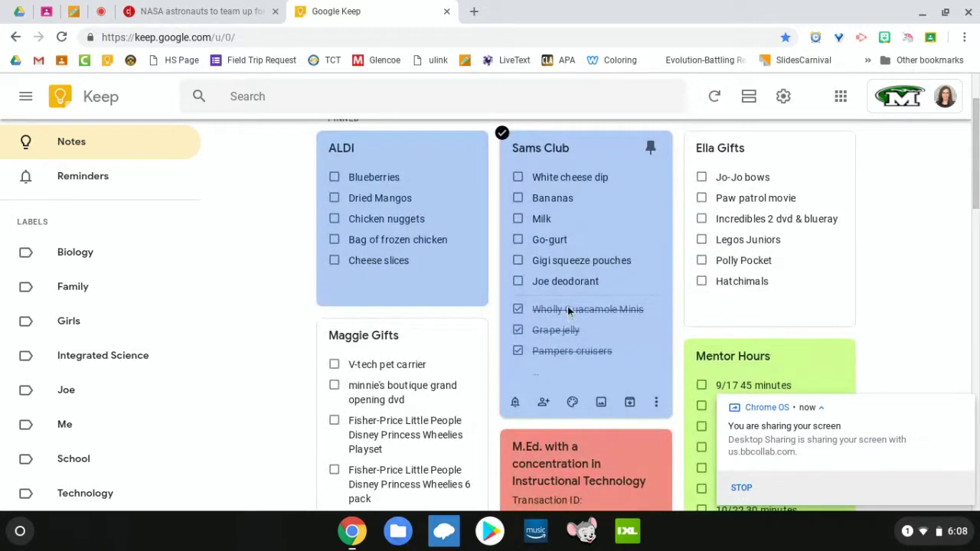
Step: Toggle Wholly Guacamole Minis off and back on in Sams Club, then open the M.Ed. note
click(517, 309)
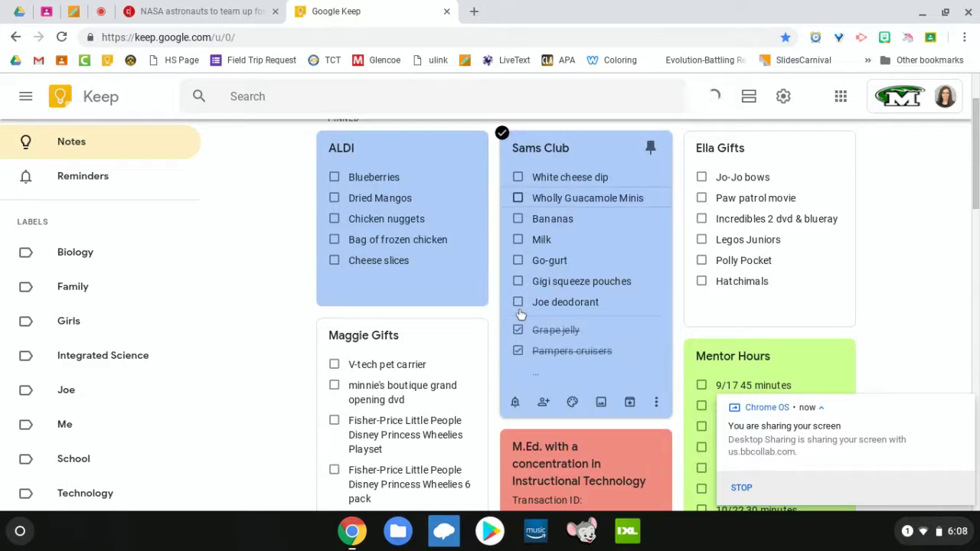
click(518, 199)
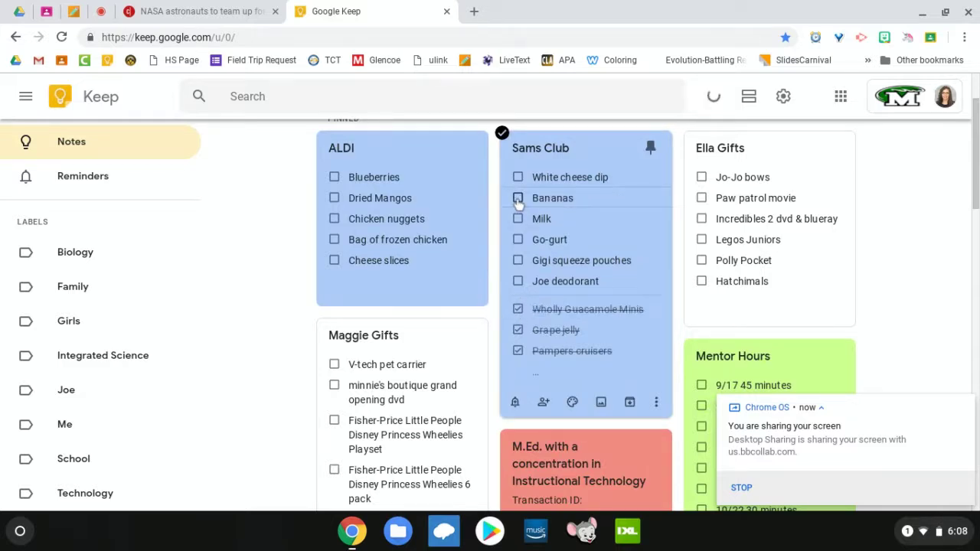
scroll(517, 200, down, 5)
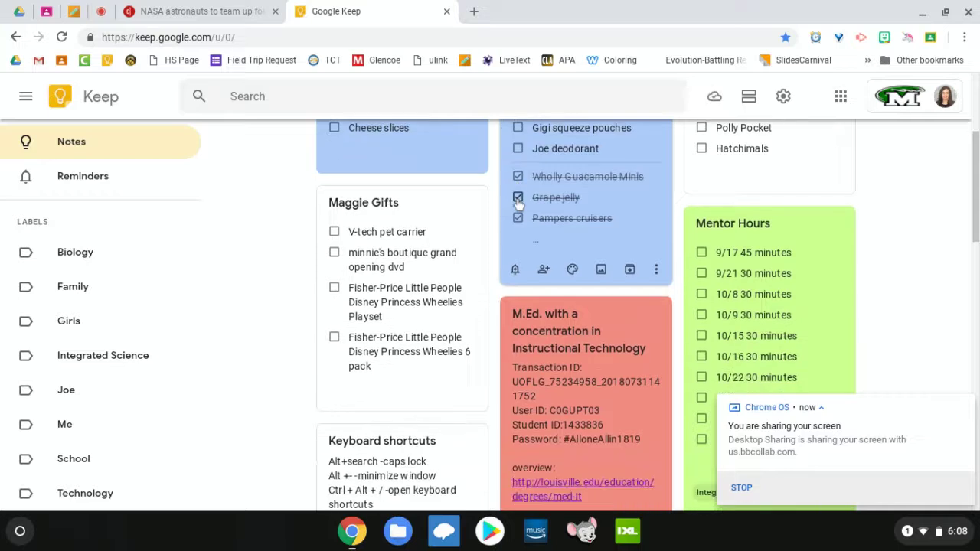
scroll(568, 237, down, 3)
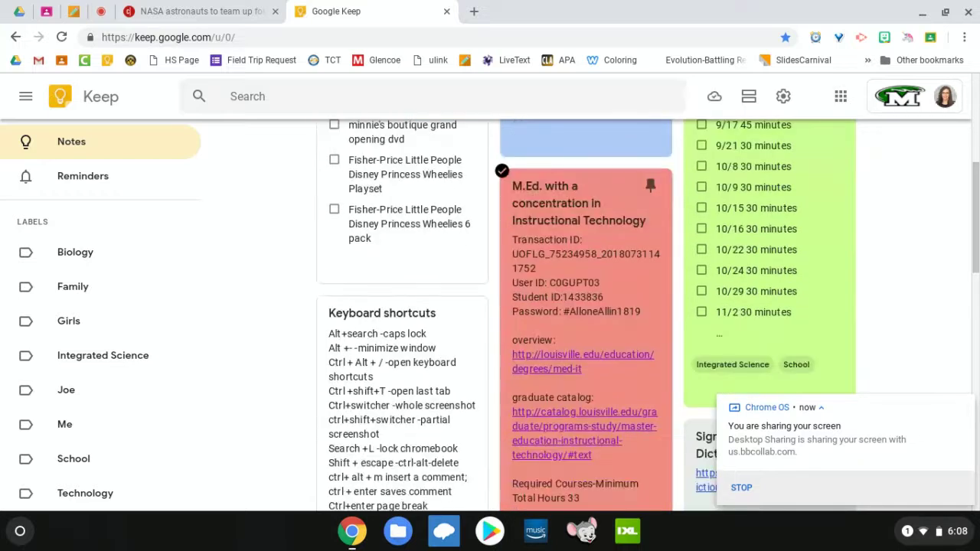
click(557, 209)
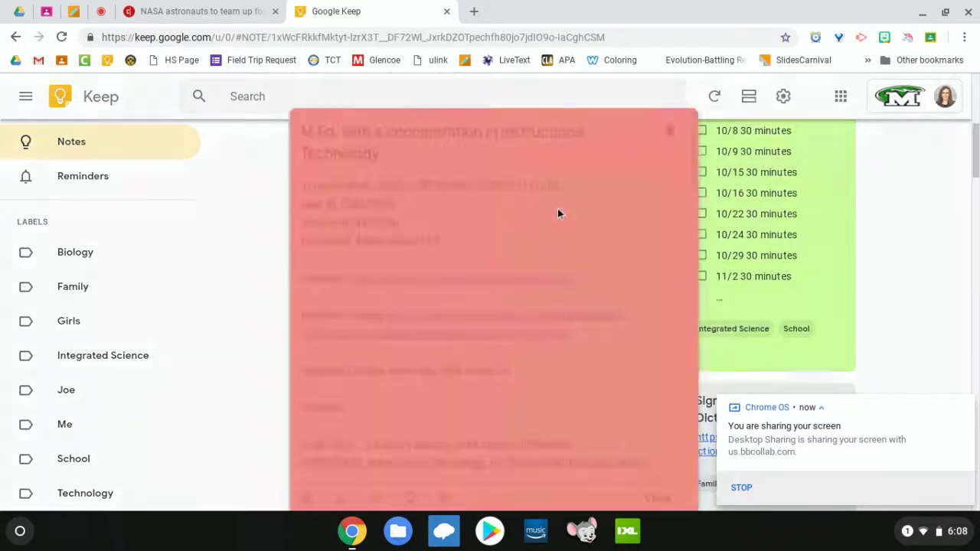
Step: Read through the M.Ed. Instructional Technology course list, then close the note
scroll(389, 171, down, 3)
scroll(389, 171, up, 3)
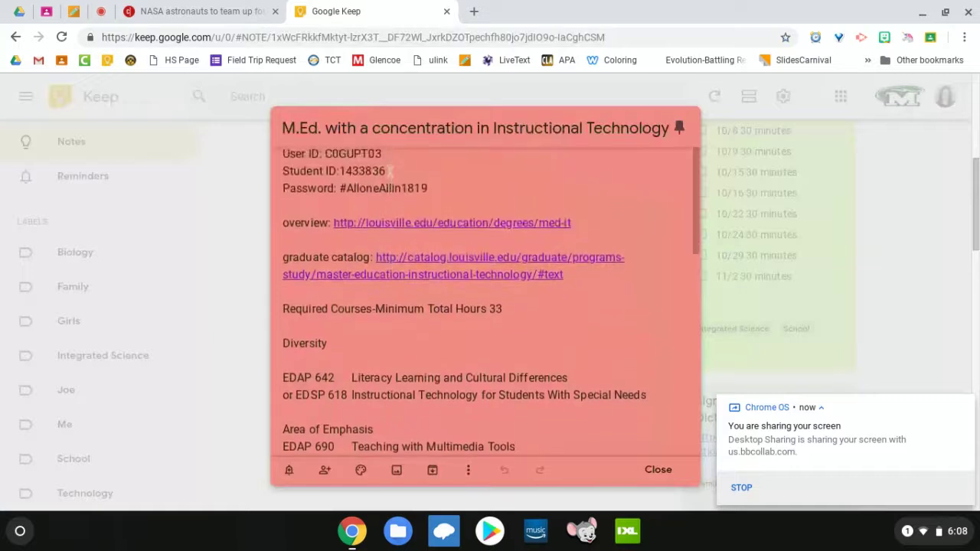
scroll(389, 171, down, 2)
scroll(482, 299, down, 10)
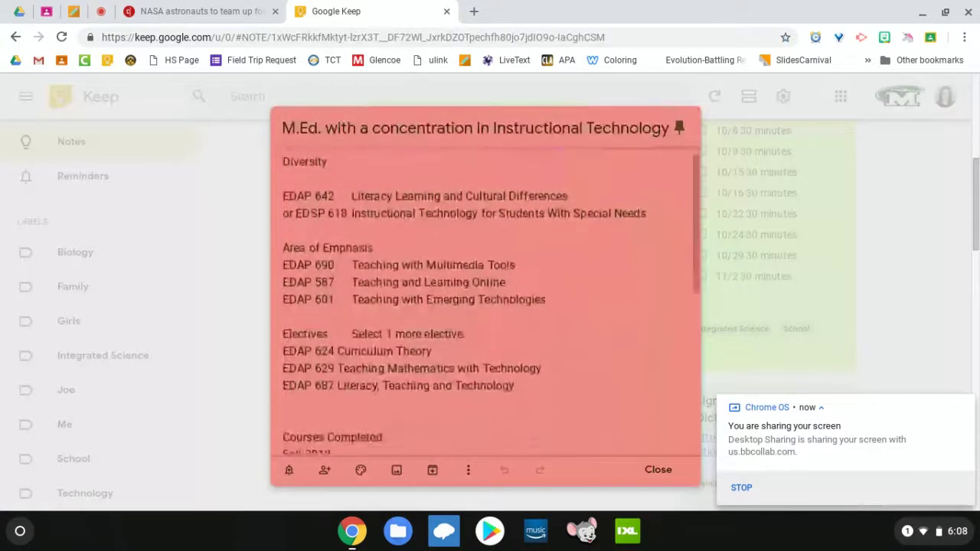
scroll(482, 298, up, 10)
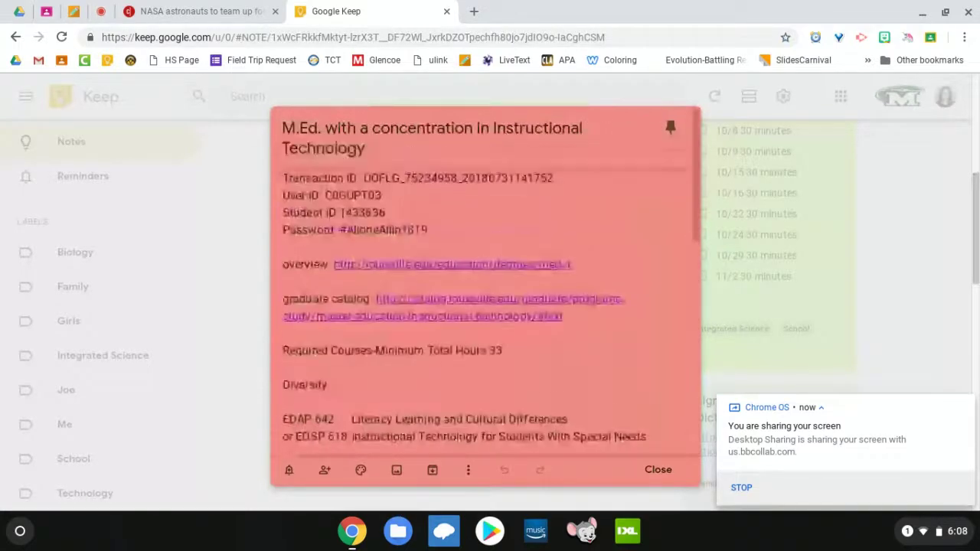
click(658, 469)
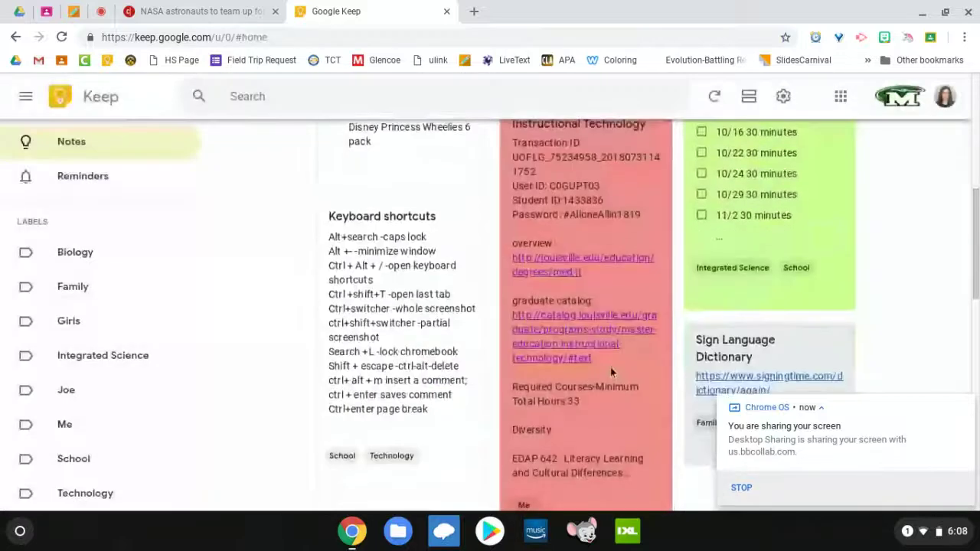
scroll(610, 367, down, 3)
scroll(574, 195, up, 2)
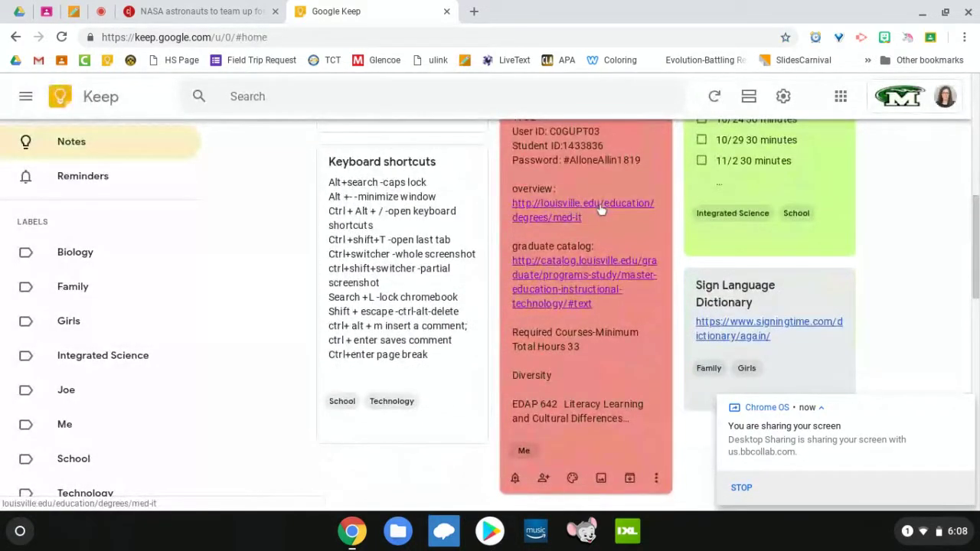
Step: Open the louisville.edu/education/degrees/med-it overview page from the note and scroll through it
click(600, 209)
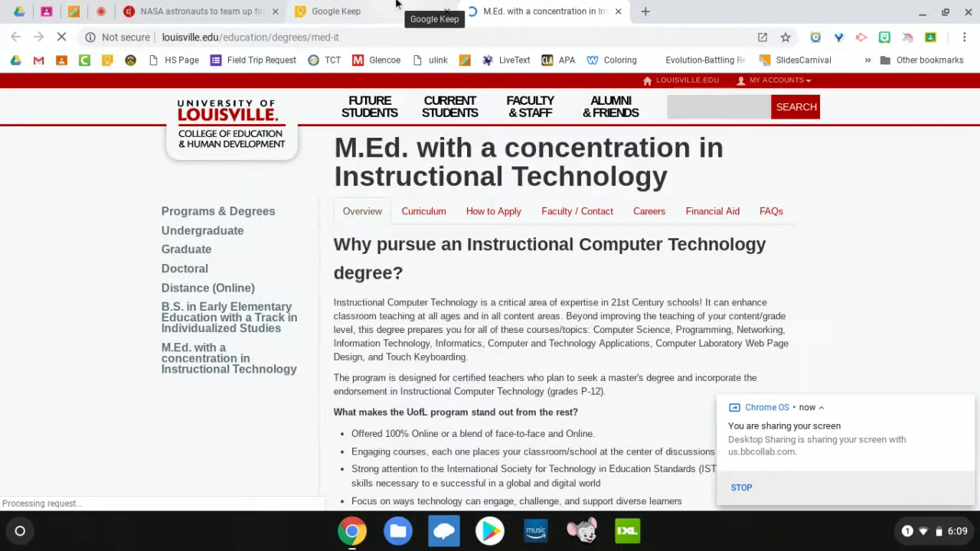
scroll(429, 271, down, 1)
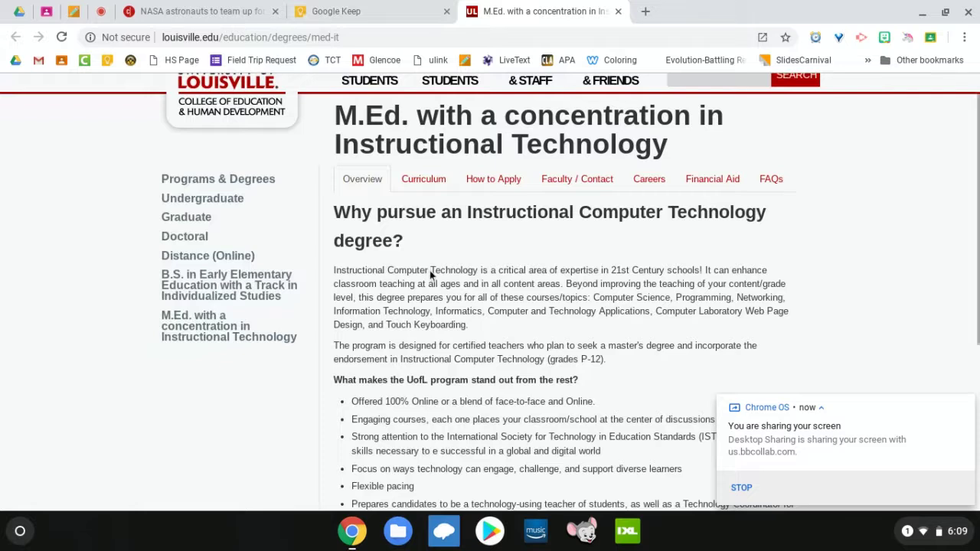
scroll(430, 271, down, 2)
scroll(530, 191, up, 3)
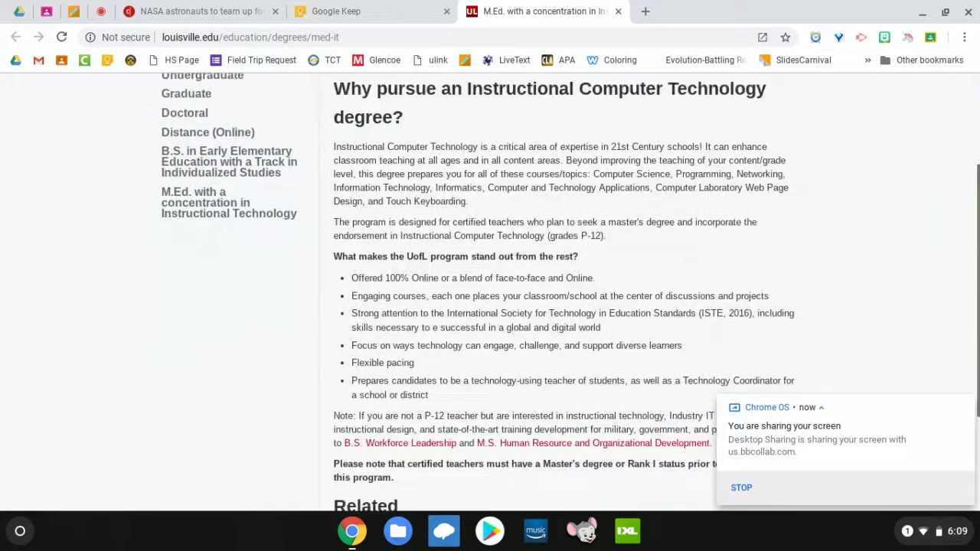
click(618, 12)
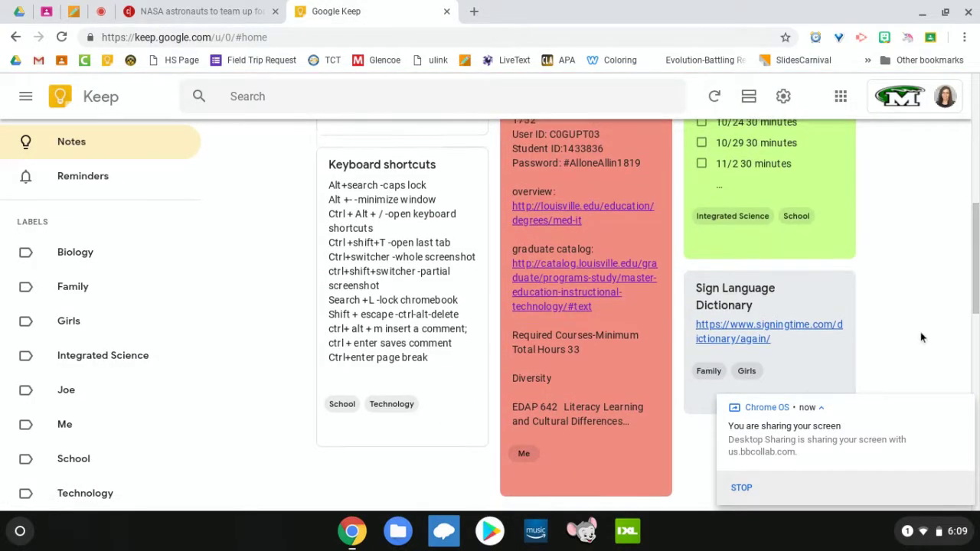
scroll(920, 338, down, 1)
scroll(921, 338, down, 2)
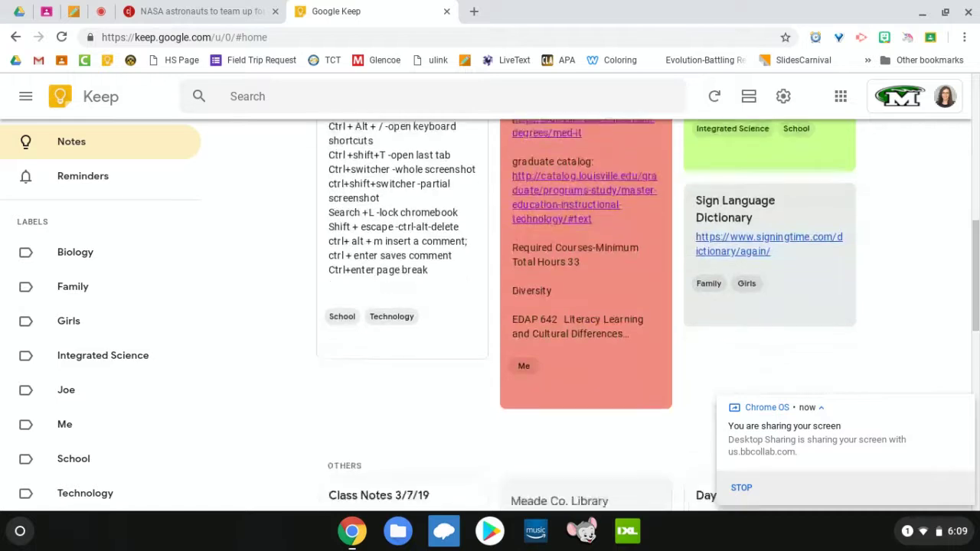
scroll(920, 338, up, 3)
scroll(920, 338, down, 2)
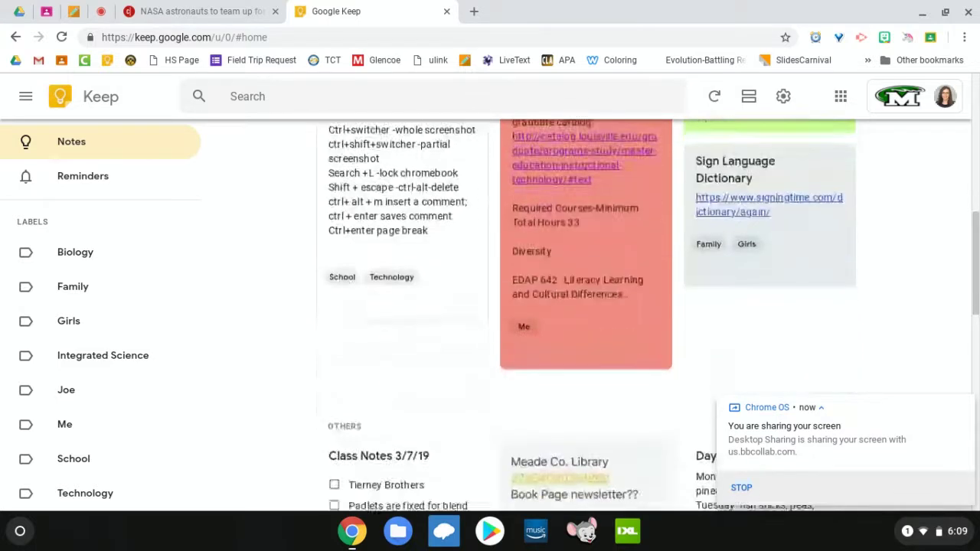
scroll(921, 338, up, 6)
scroll(921, 338, down, 2)
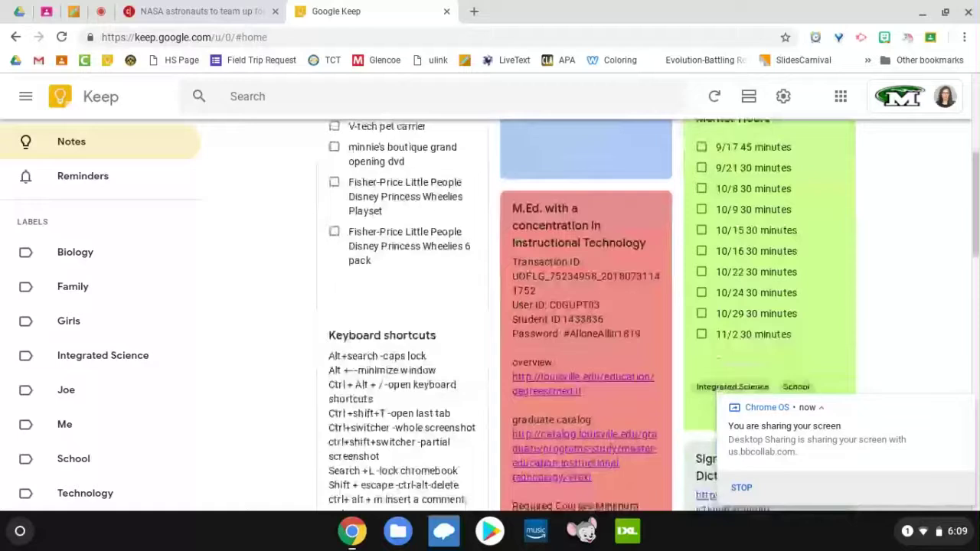
scroll(651, 316, down, 2)
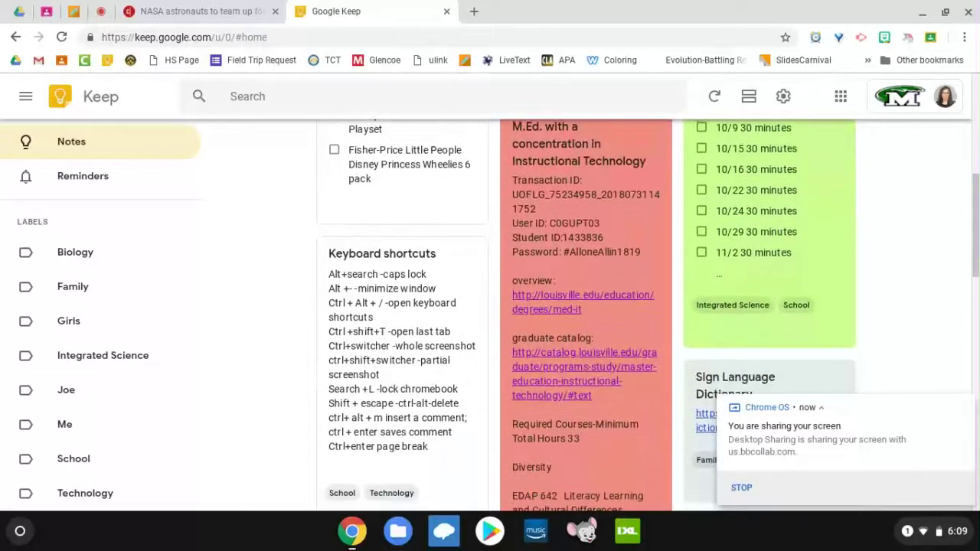
scroll(650, 317, up, 2)
scroll(586, 315, up, 1)
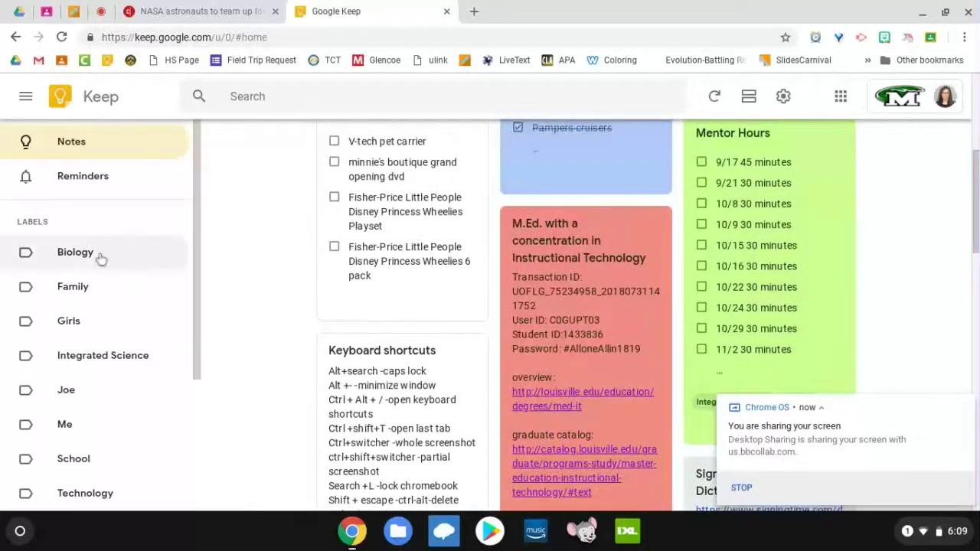
scroll(98, 258, down, 3)
scroll(97, 260, up, 1)
scroll(98, 260, up, 3)
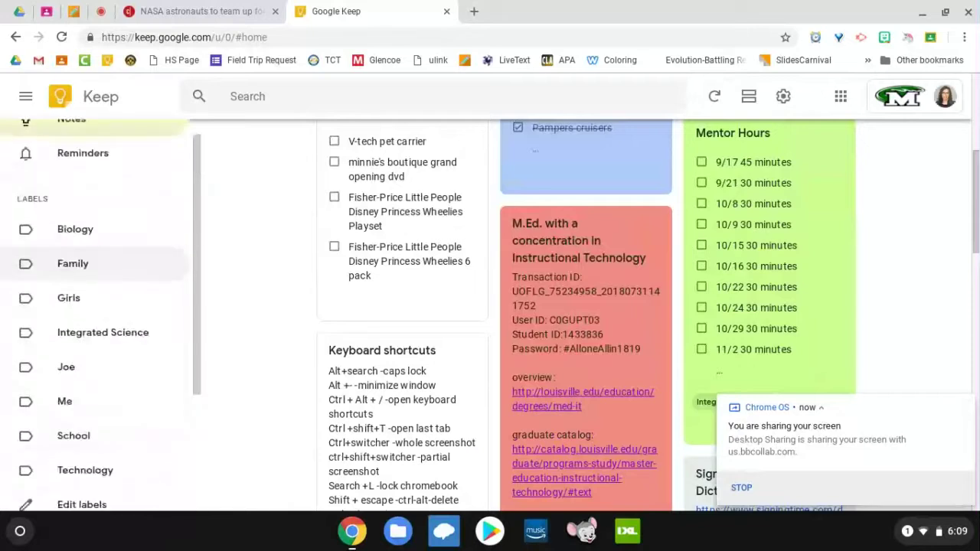
scroll(97, 260, up, 1)
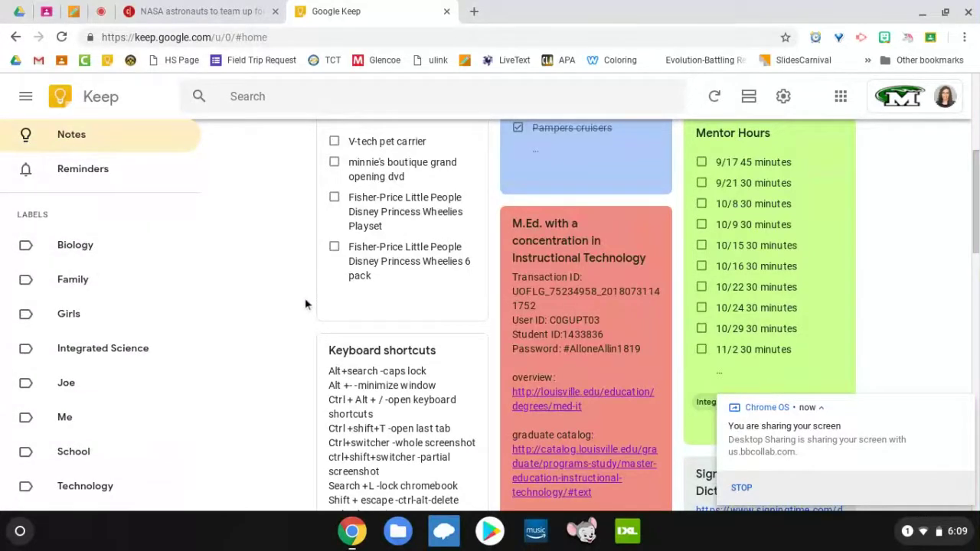
scroll(304, 304, up, 3)
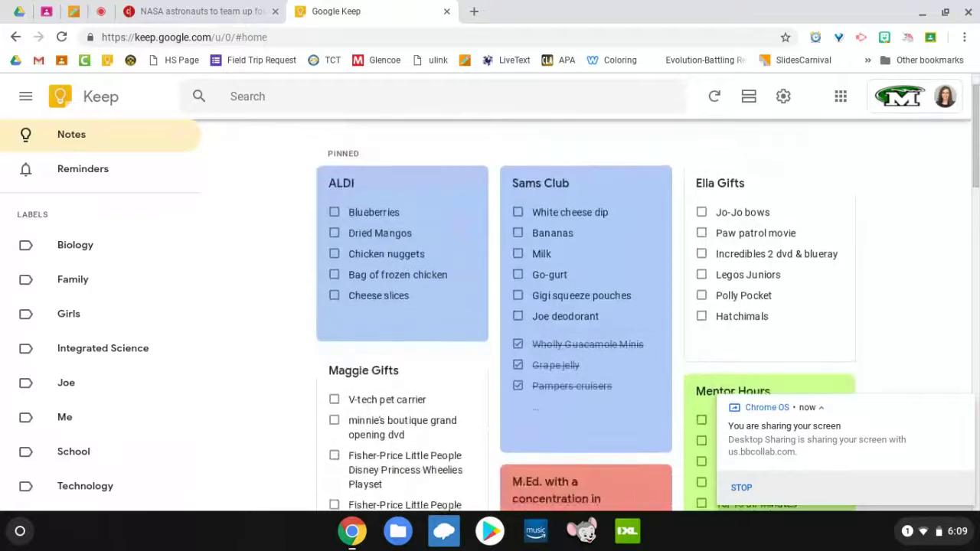
scroll(432, 230, down, 1)
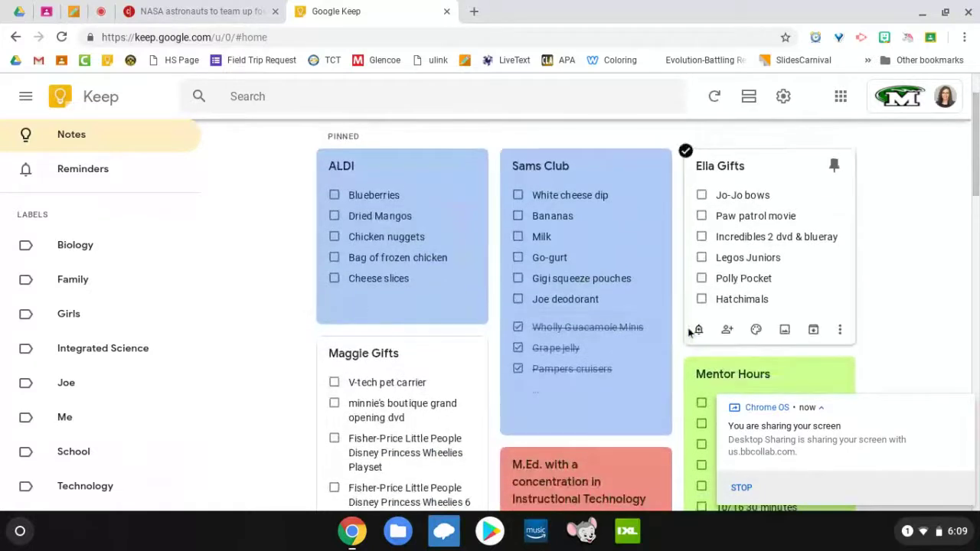
scroll(688, 331, down, 5)
click(689, 332)
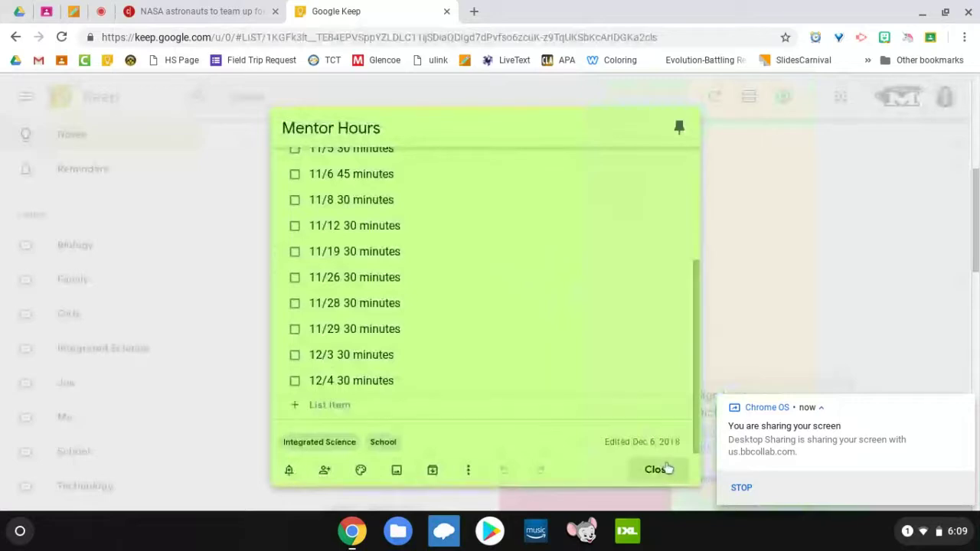
click(656, 469)
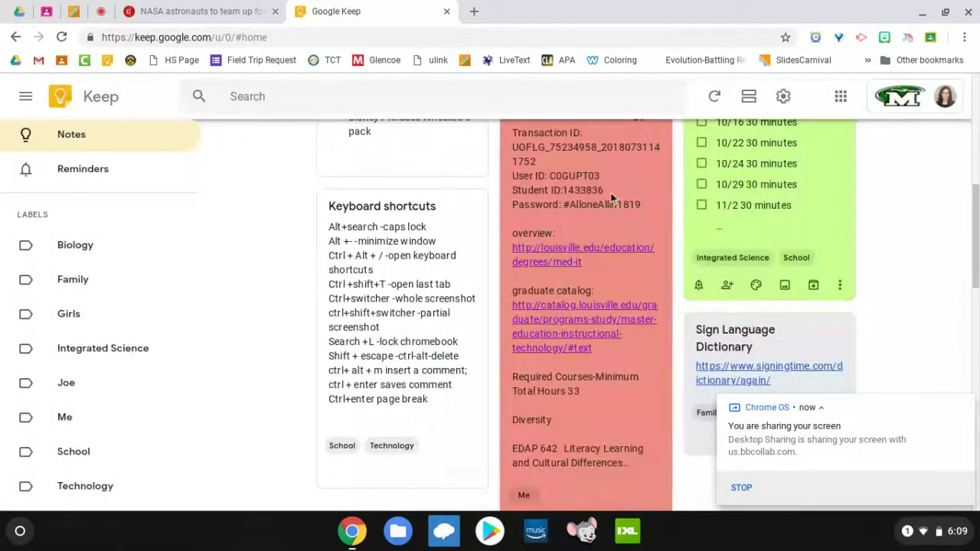
scroll(613, 284, down, 3)
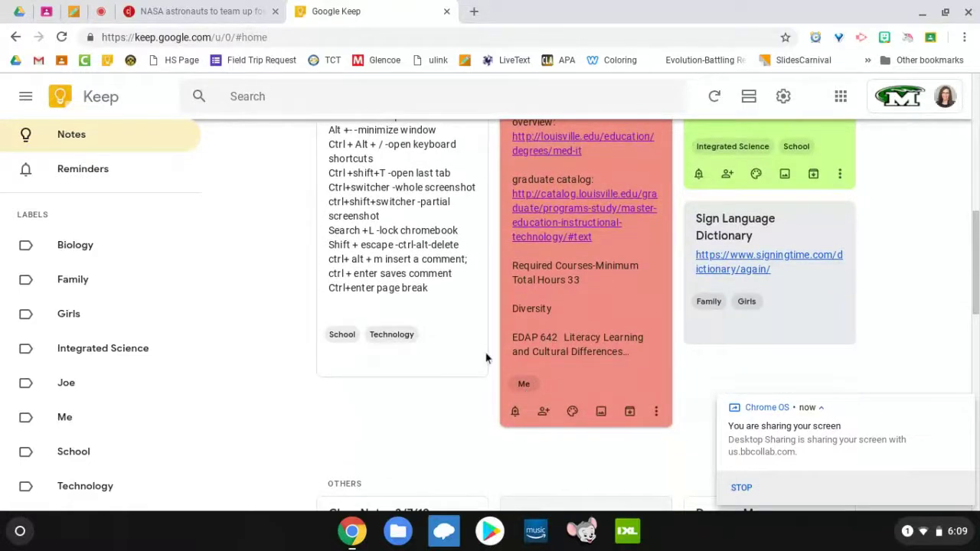
scroll(370, 338, up, 2)
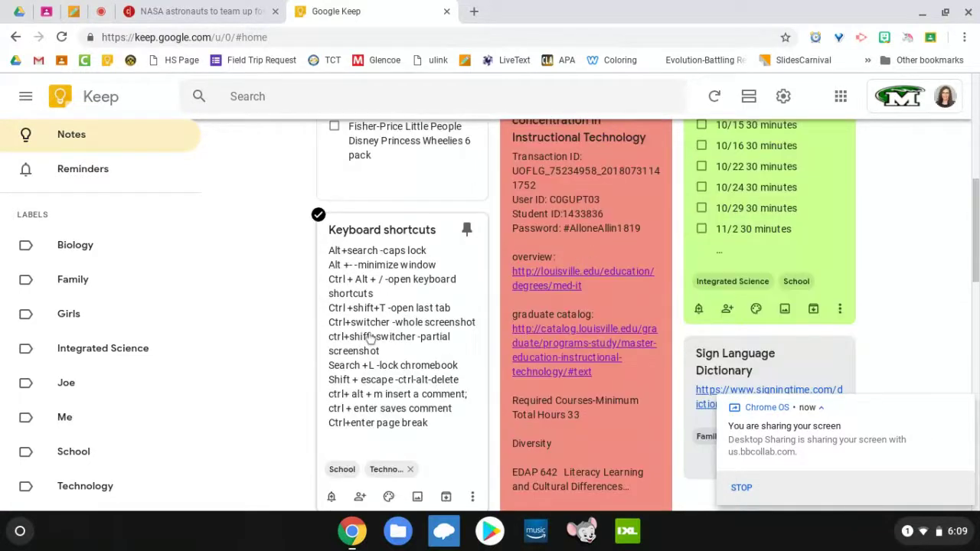
scroll(365, 401, down, 5)
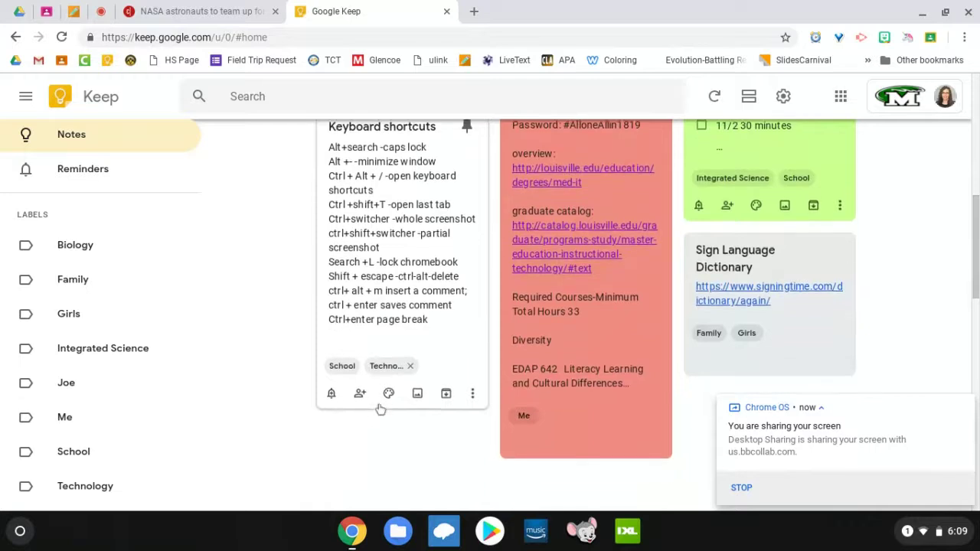
scroll(365, 401, down, 2)
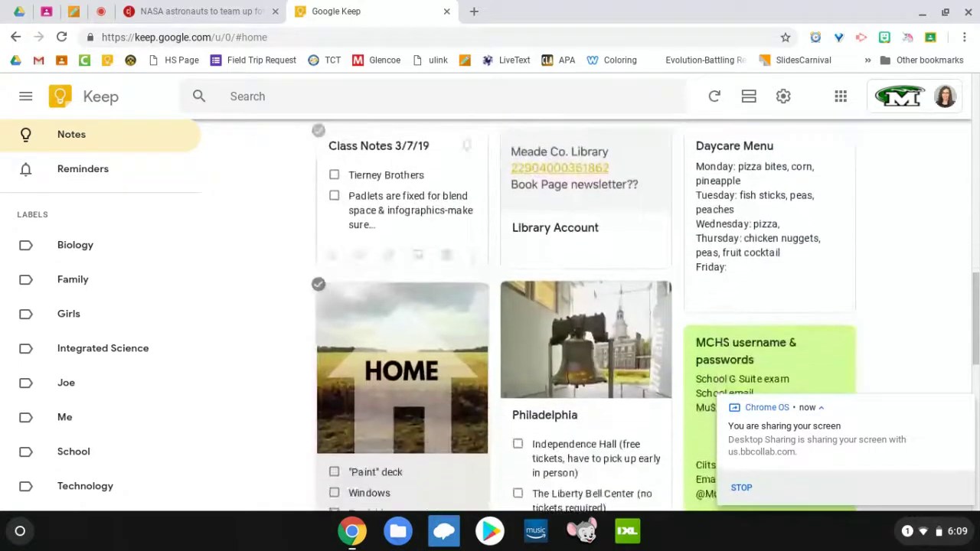
scroll(364, 401, up, 5)
scroll(473, 267, up, 5)
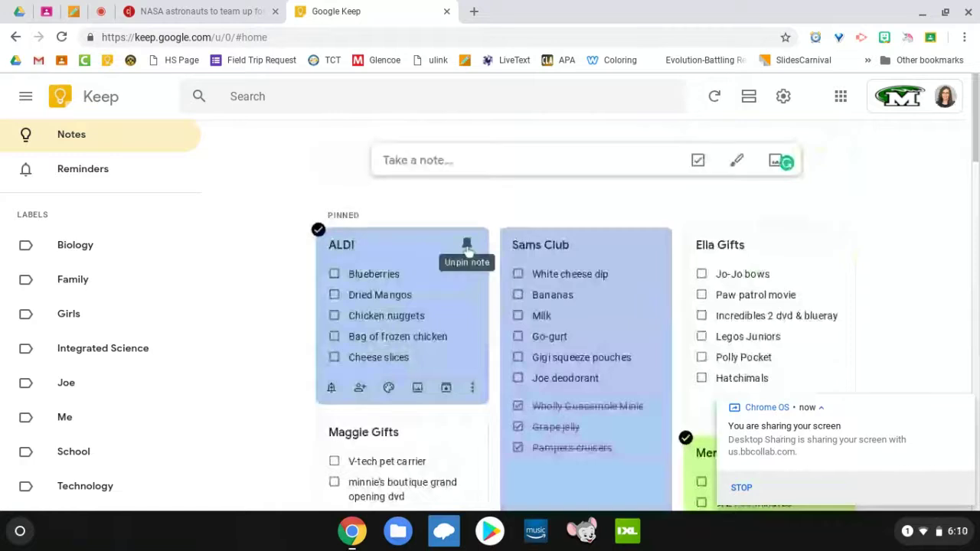
scroll(467, 249, down, 8)
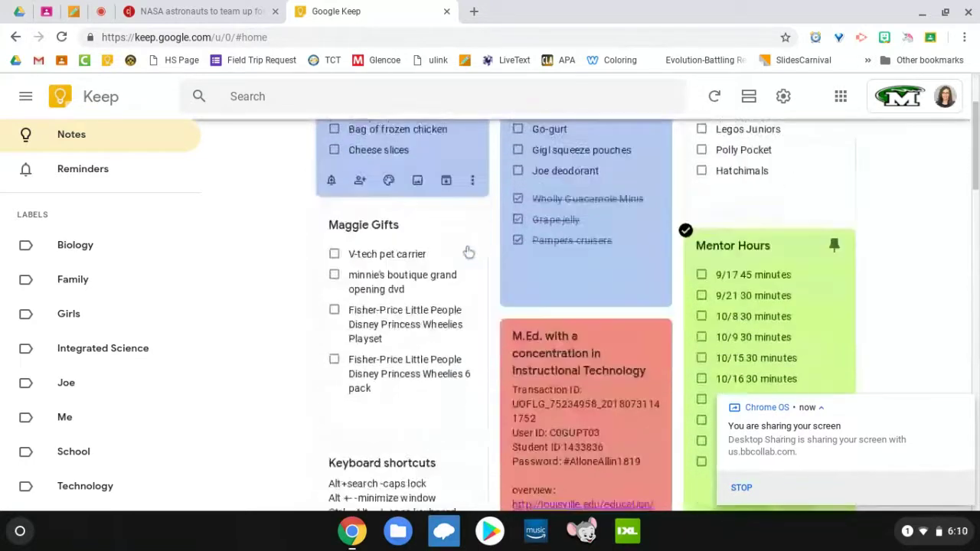
scroll(585, 314, down, 7)
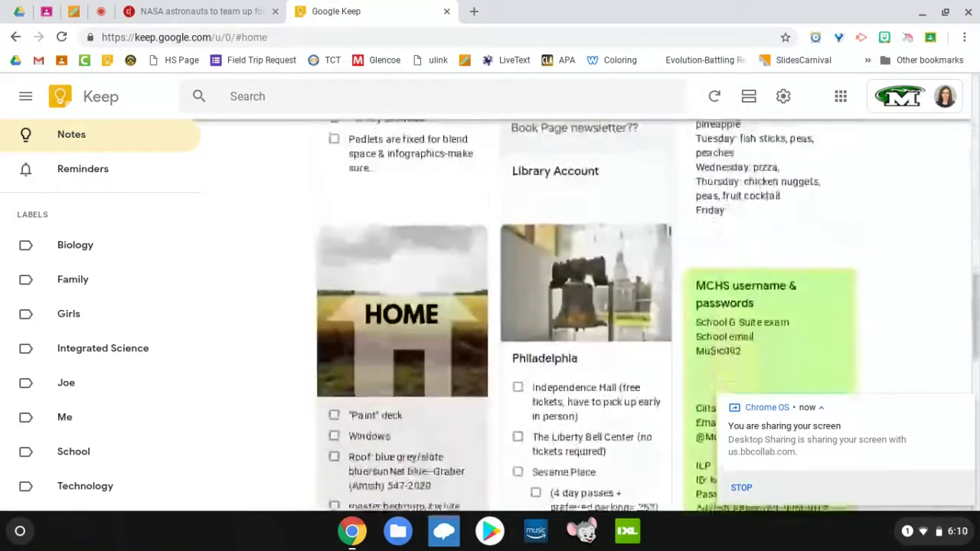
scroll(585, 314, down, 7)
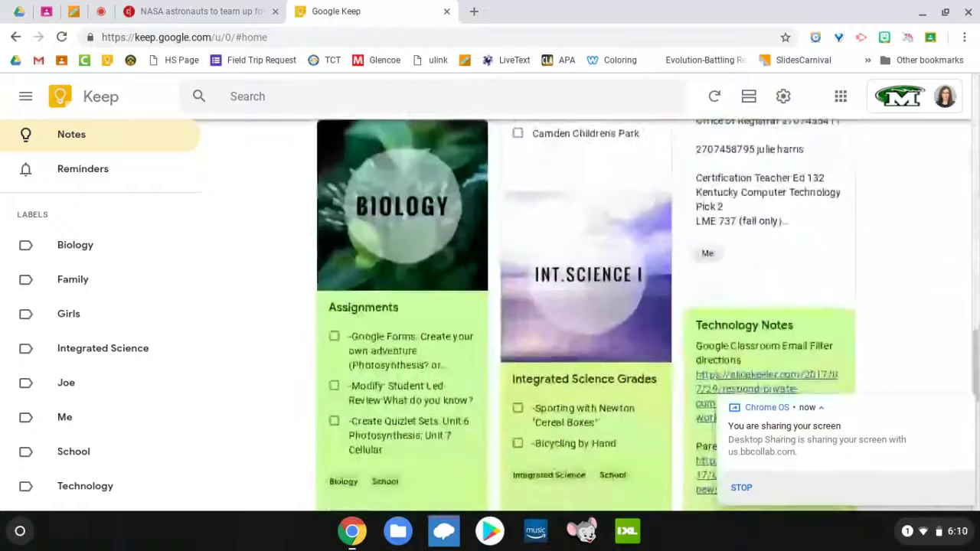
scroll(586, 314, up, 1)
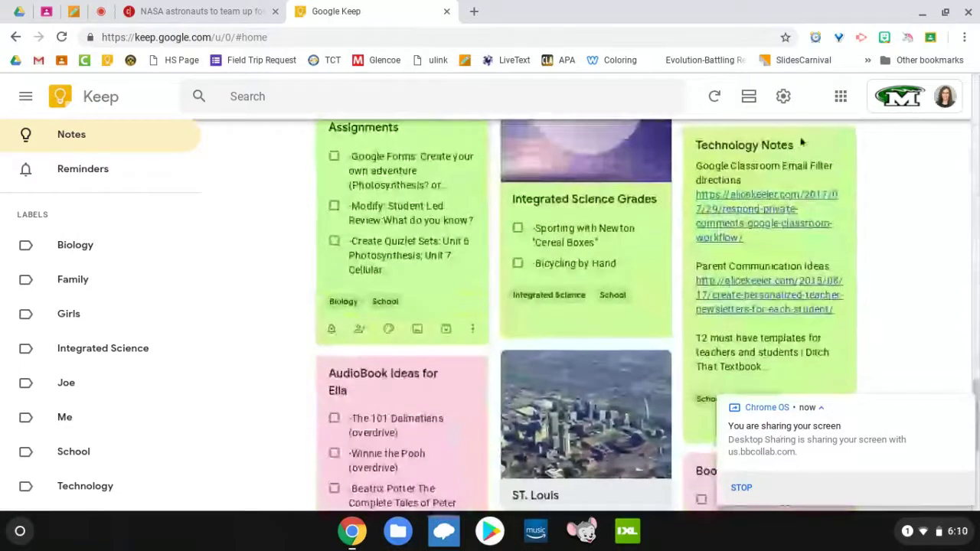
scroll(752, 220, down, 2)
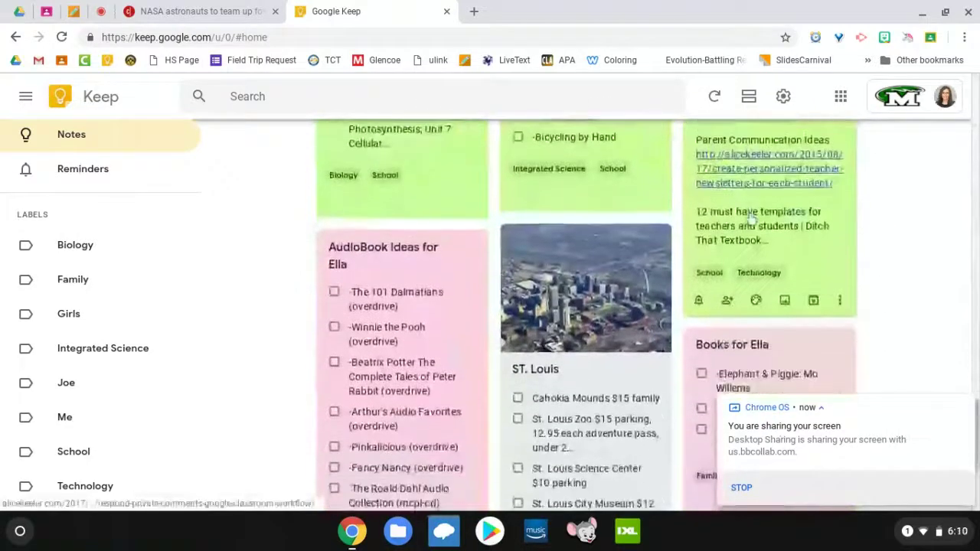
scroll(752, 220, up, 2)
scroll(752, 220, down, 1)
scroll(752, 221, down, 1)
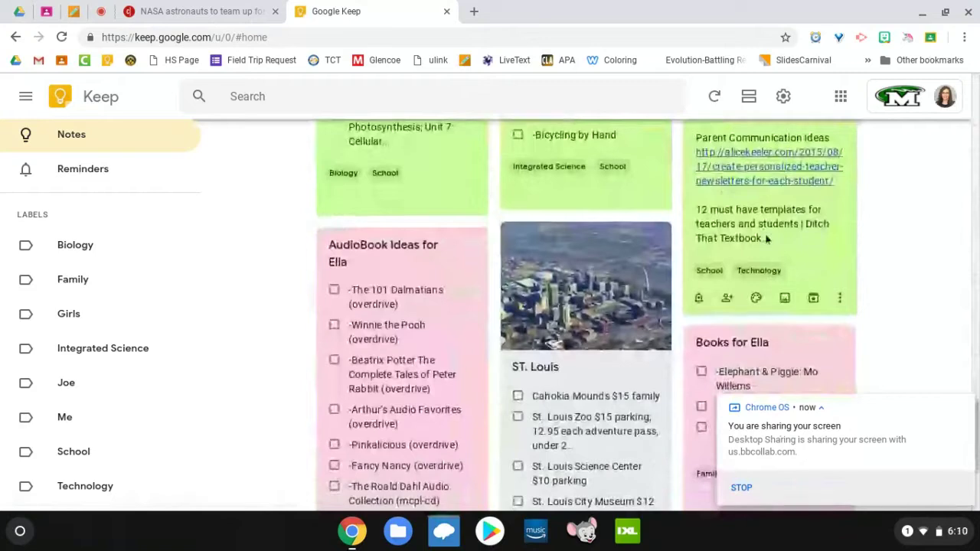
scroll(796, 230, down, 3)
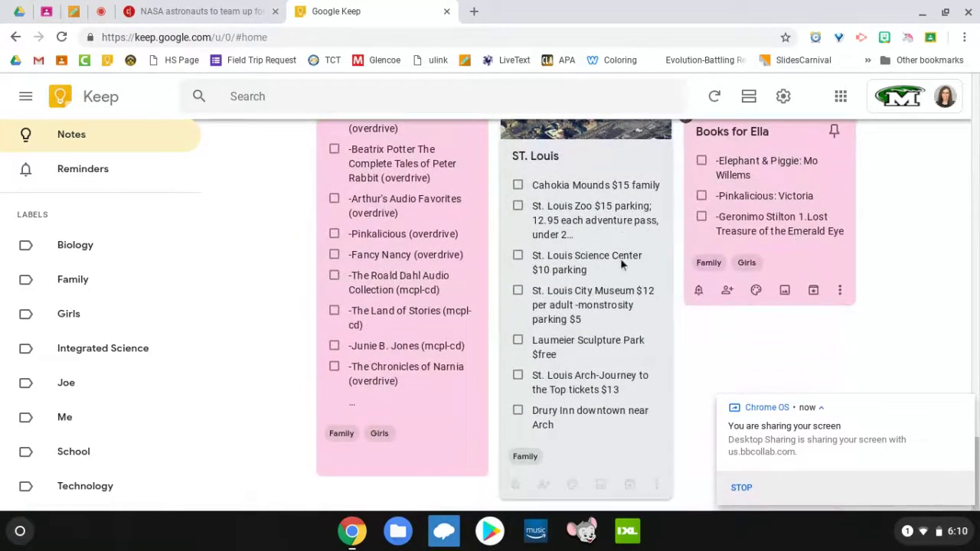
scroll(620, 261, up, 2)
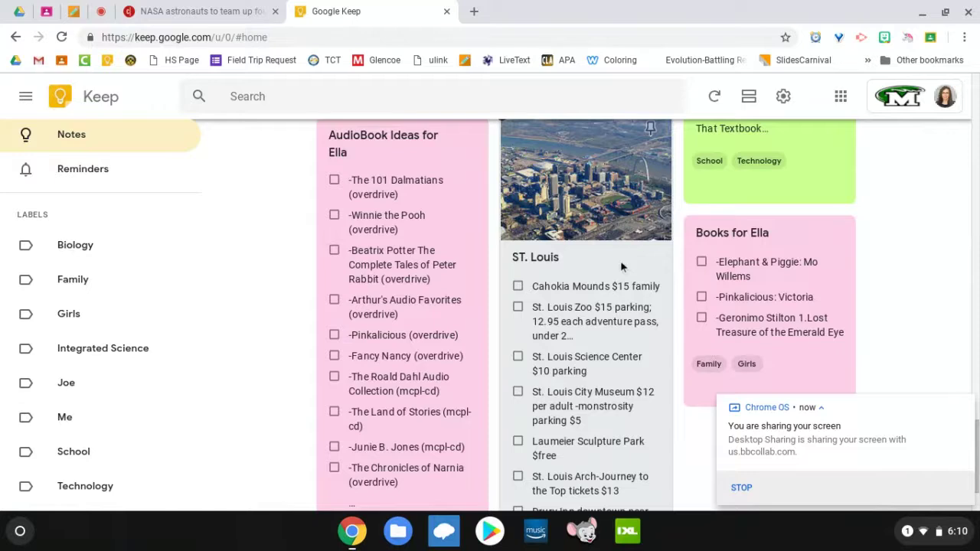
scroll(620, 264, down, 2)
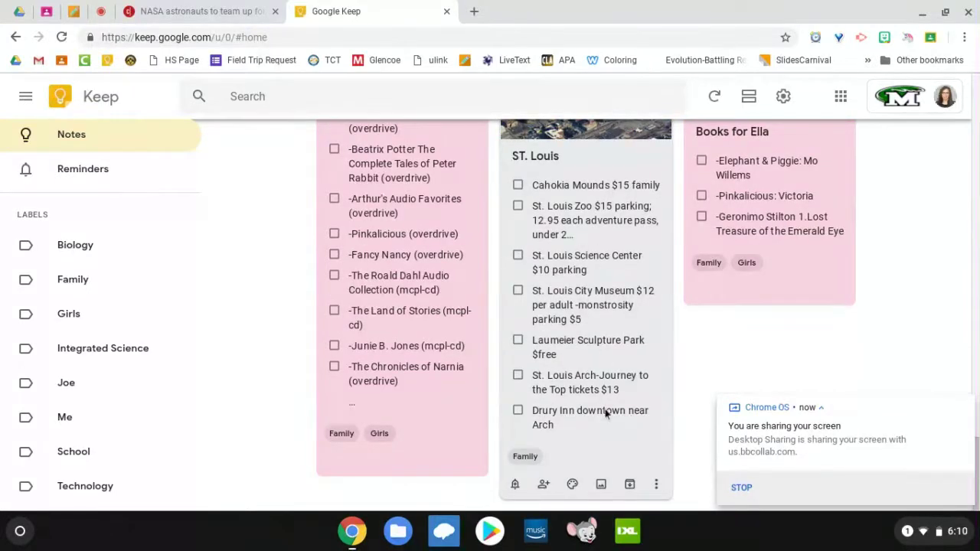
scroll(605, 413, up, 5)
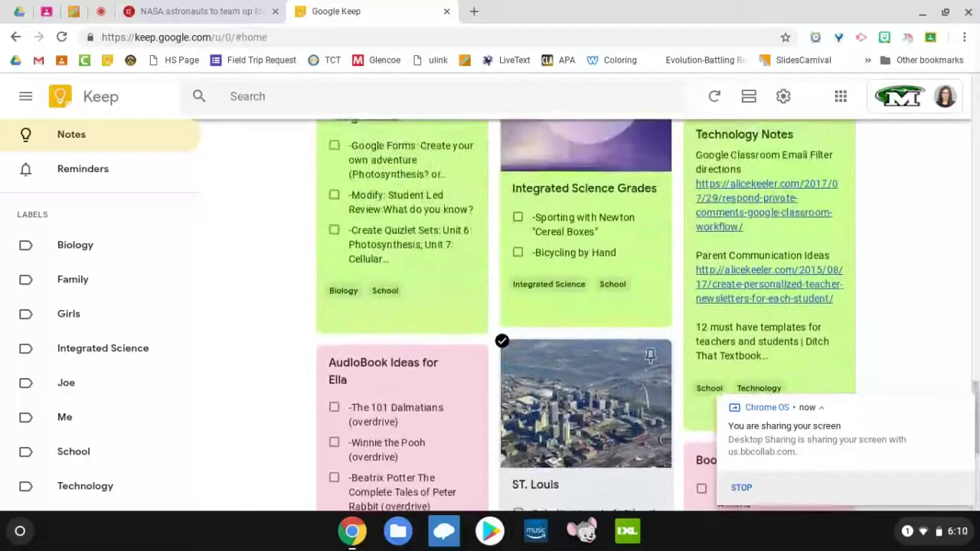
scroll(347, 304, up, 3)
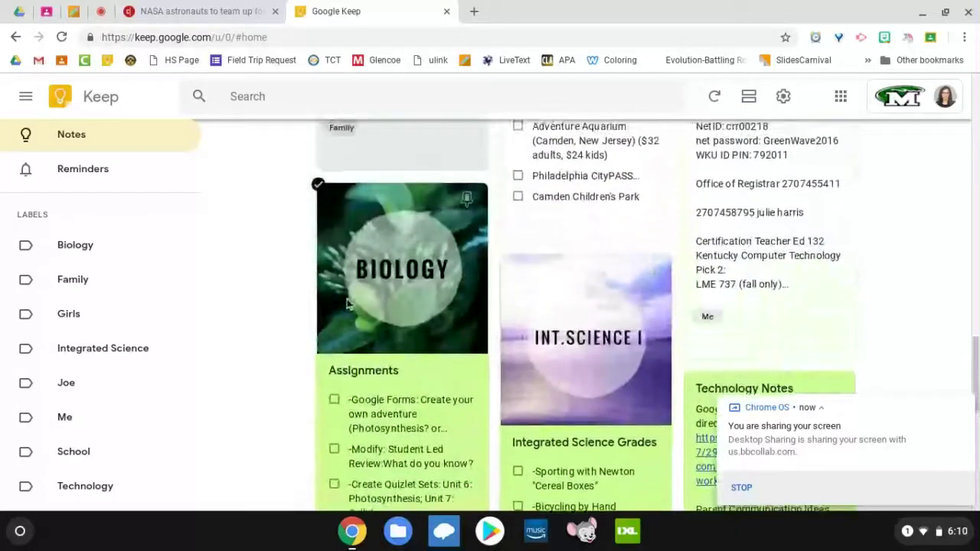
scroll(347, 304, down, 2)
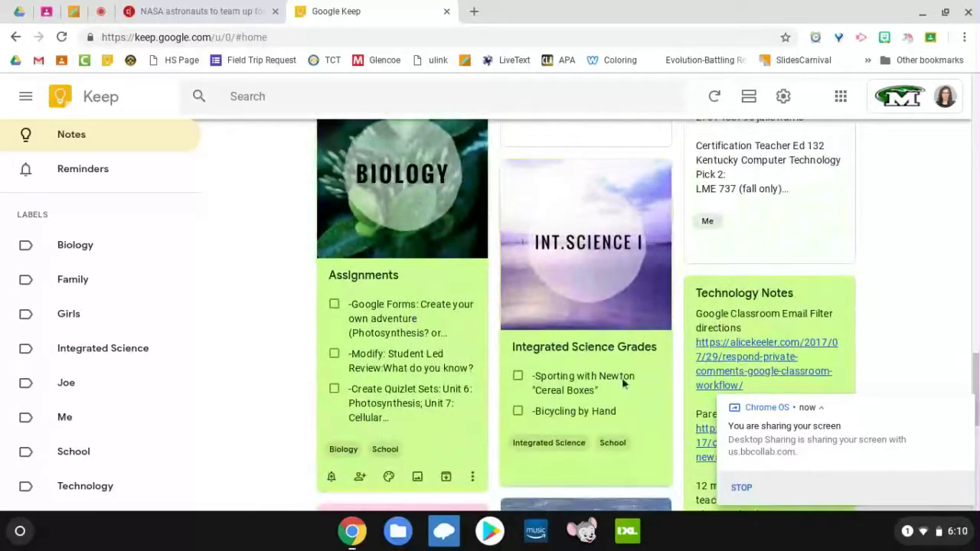
scroll(502, 306, up, 4)
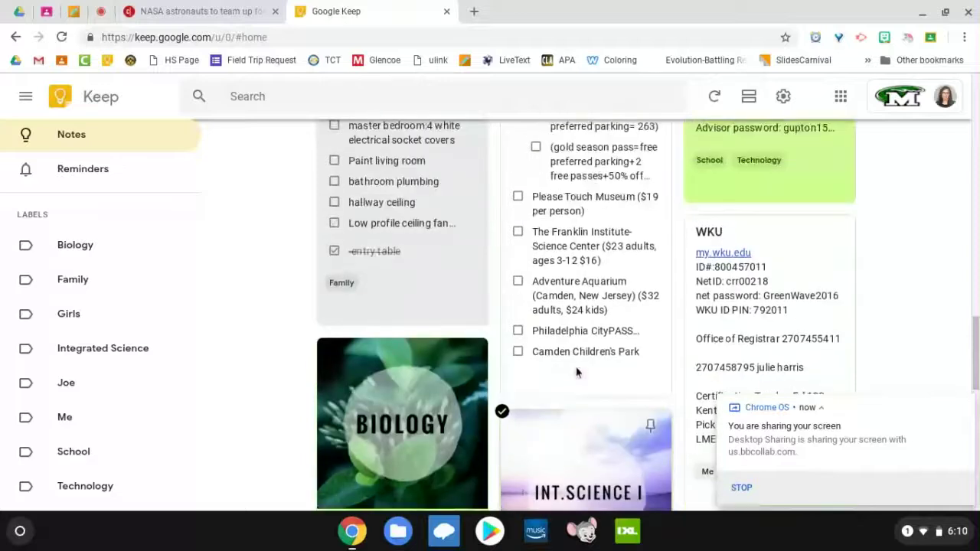
scroll(578, 371, up, 3)
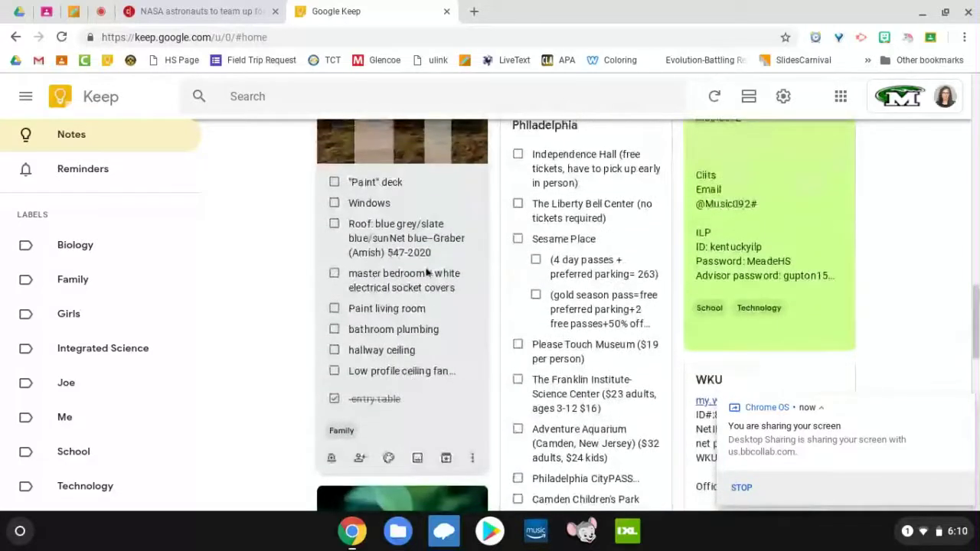
scroll(427, 272, up, 4)
scroll(427, 271, up, 5)
scroll(427, 271, down, 2)
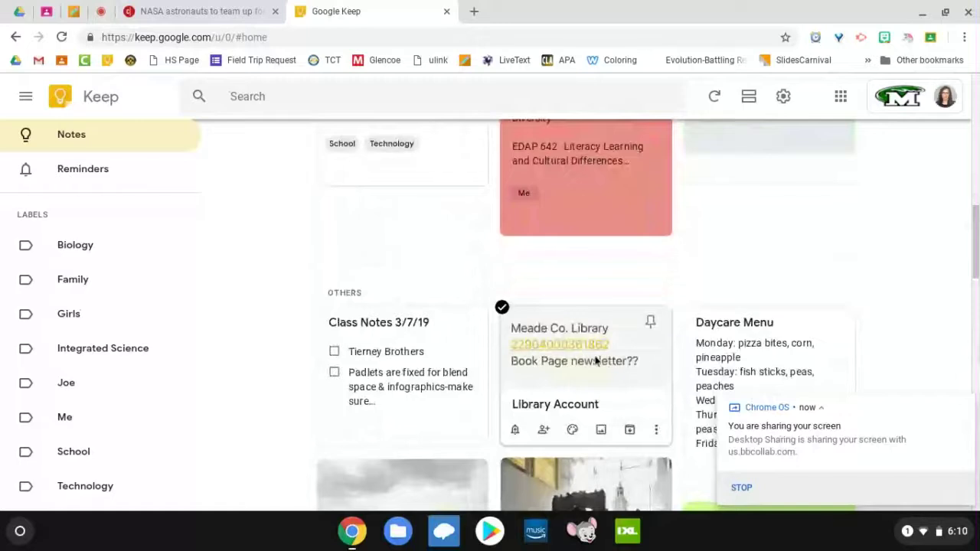
scroll(596, 359, up, 2)
scroll(596, 360, down, 2)
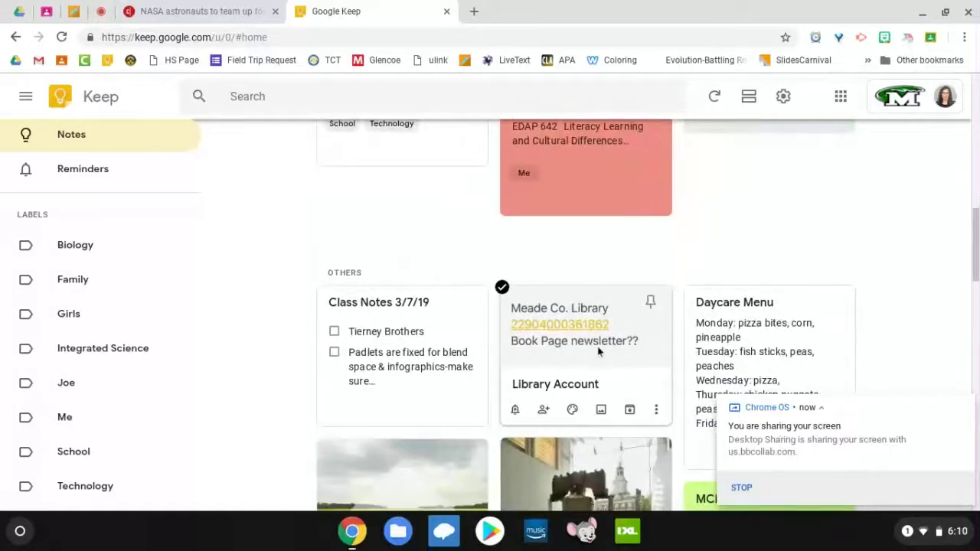
scroll(597, 352, up, 2)
scroll(596, 346, up, 4)
Step: Expand the 'Take a note...' bar into a blank new note
scroll(596, 346, up, 3)
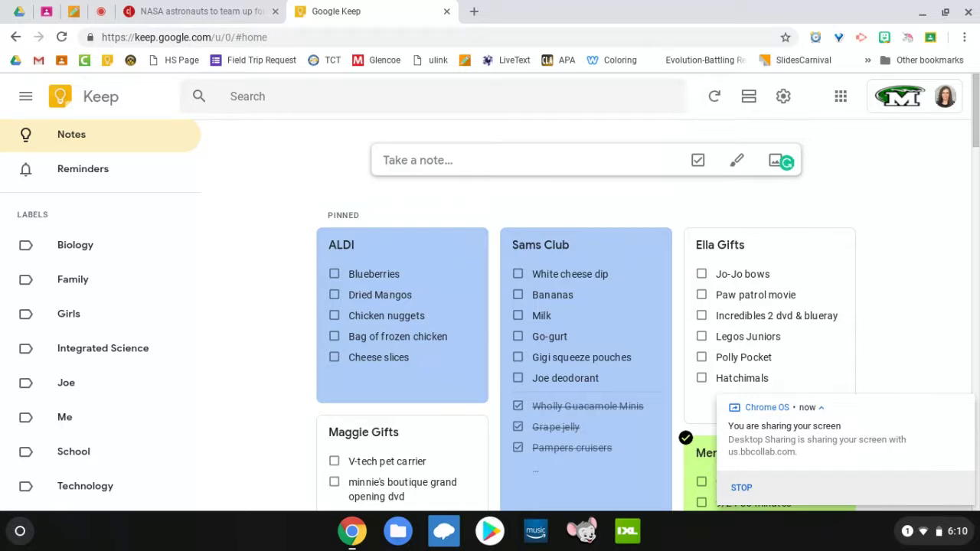
click(674, 161)
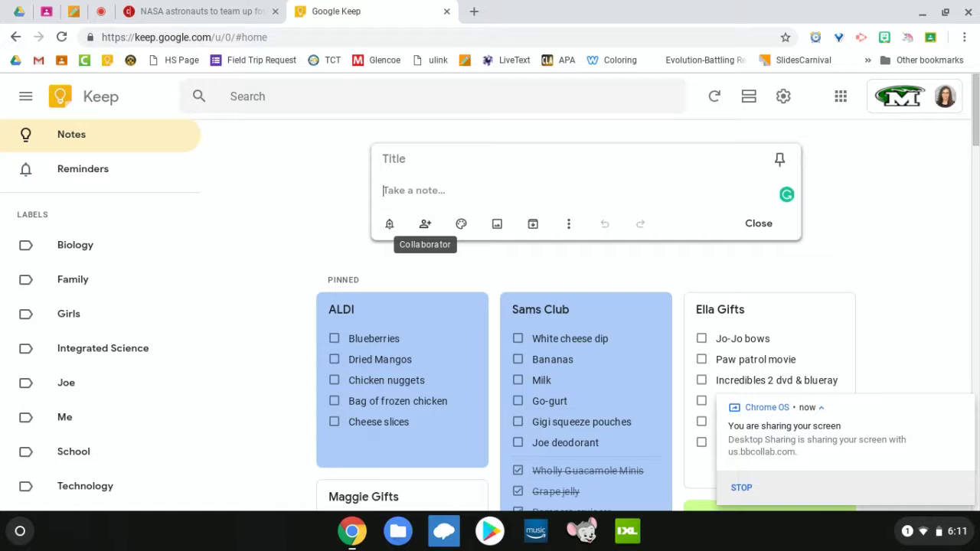
mouse_move(461, 227)
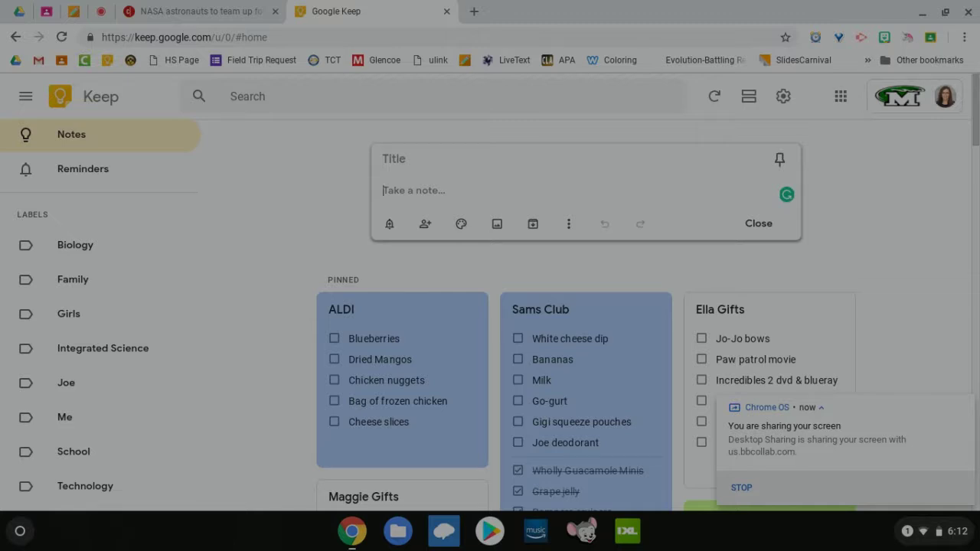
Step: Screenshot the empty note box and insert Screenshot 2019-03-07 into the note as an image
drag(366, 142, 805, 243)
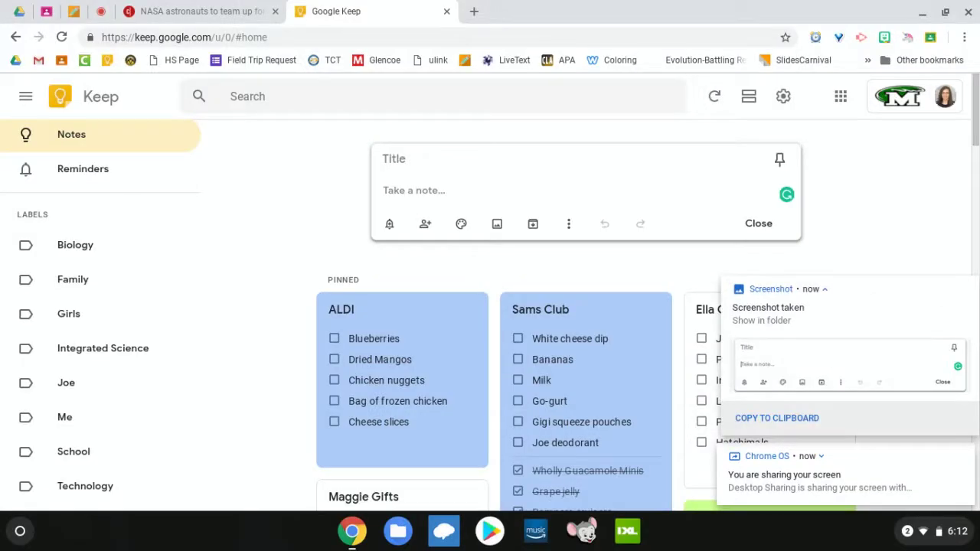
mouse_move(766, 323)
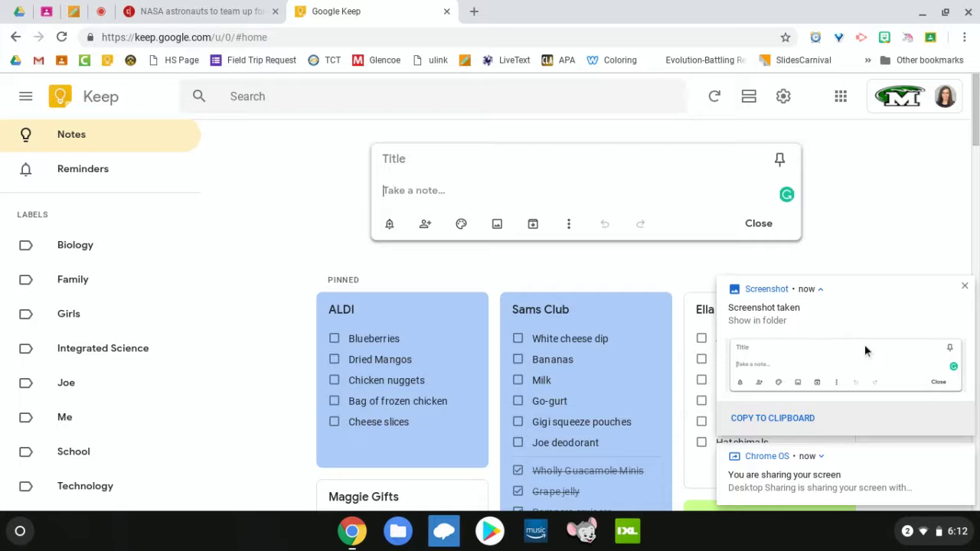
click(497, 224)
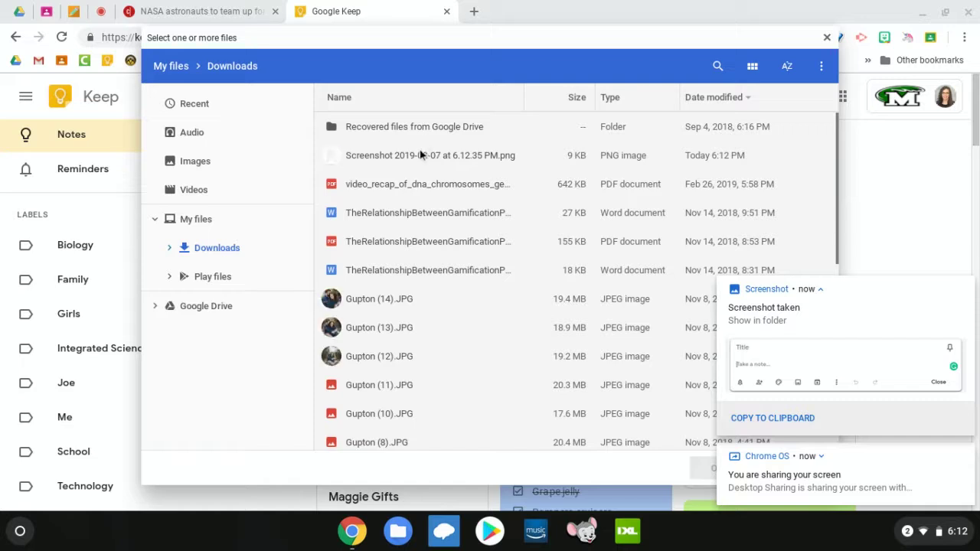
click(419, 152)
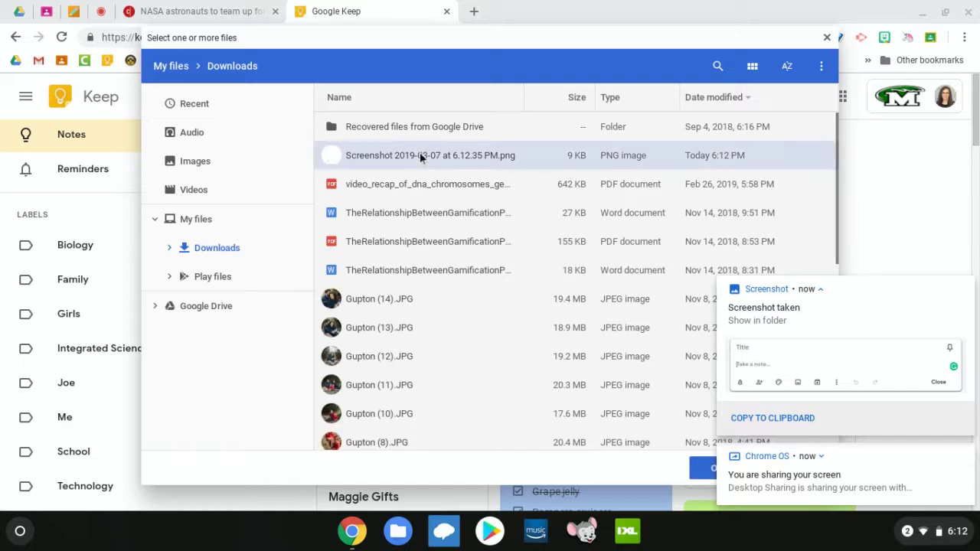
click(703, 467)
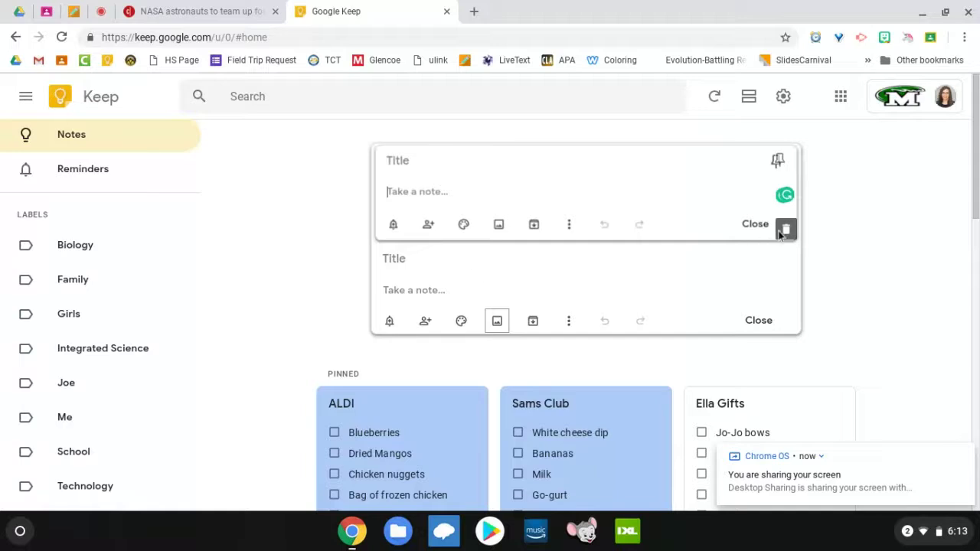
Step: Remove the inserted screenshot image from the new note
click(787, 229)
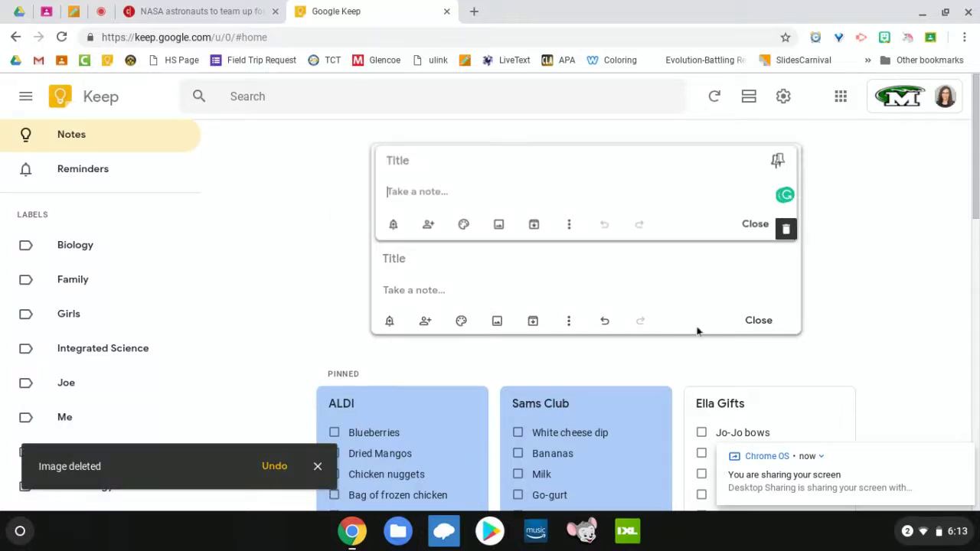
click(612, 264)
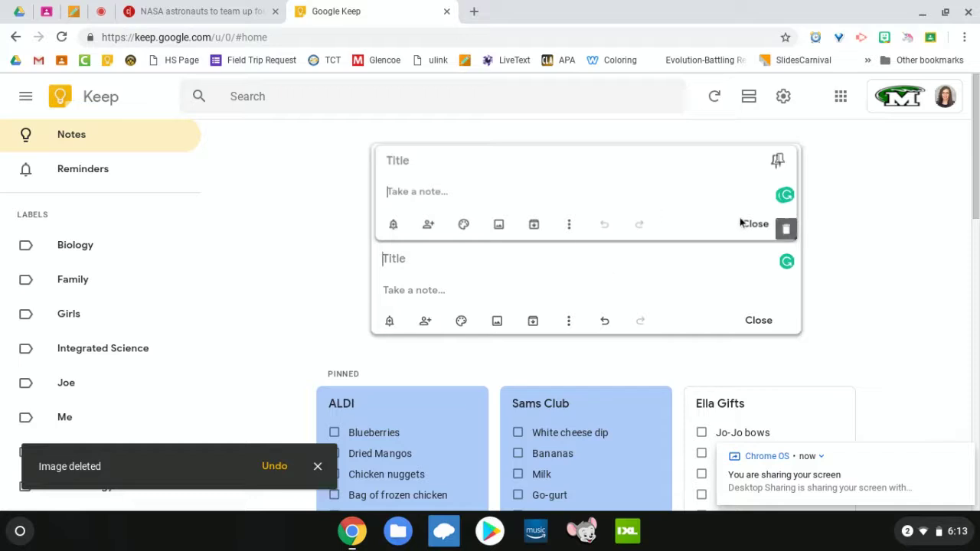
click(786, 230)
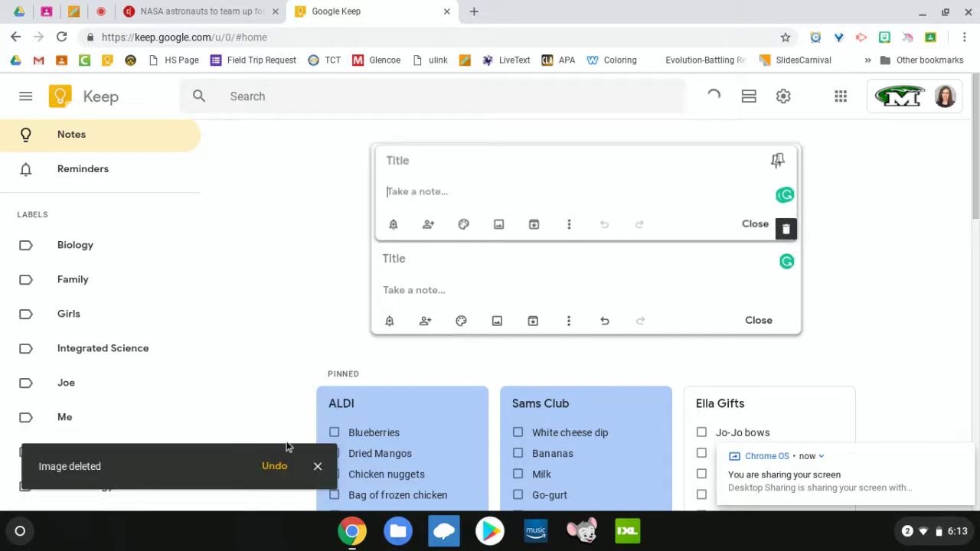
click(318, 466)
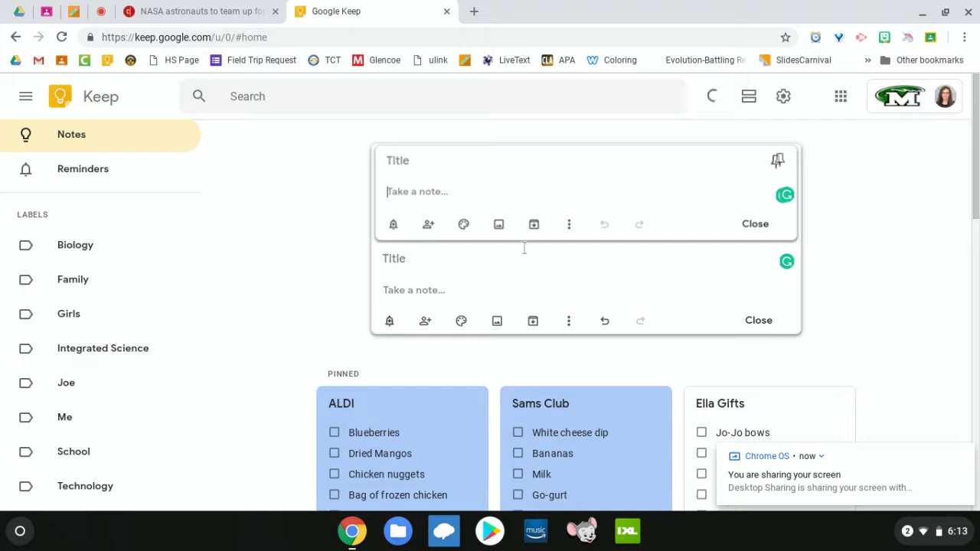
Step: Close the empty note, glance at Google Classroom, then return to the Collaborate session
click(845, 295)
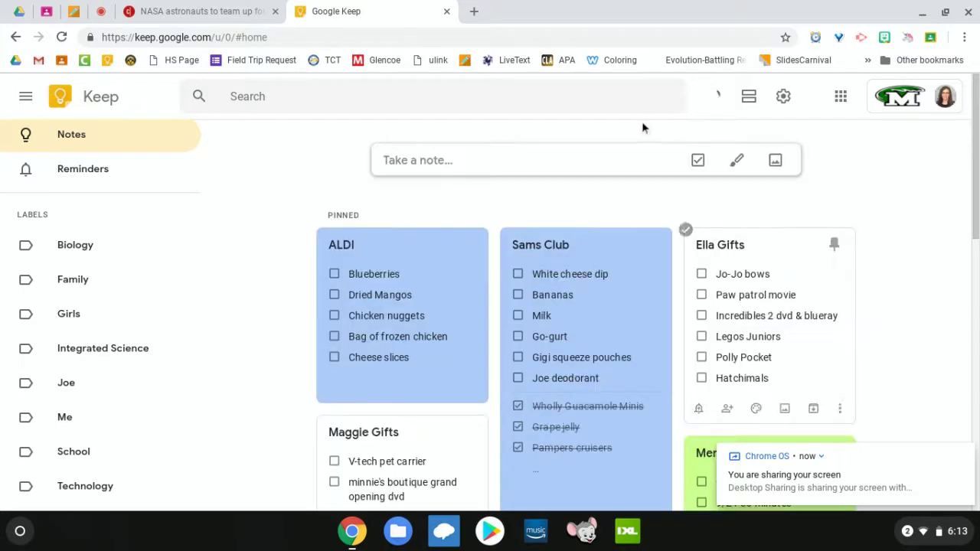
click(43, 11)
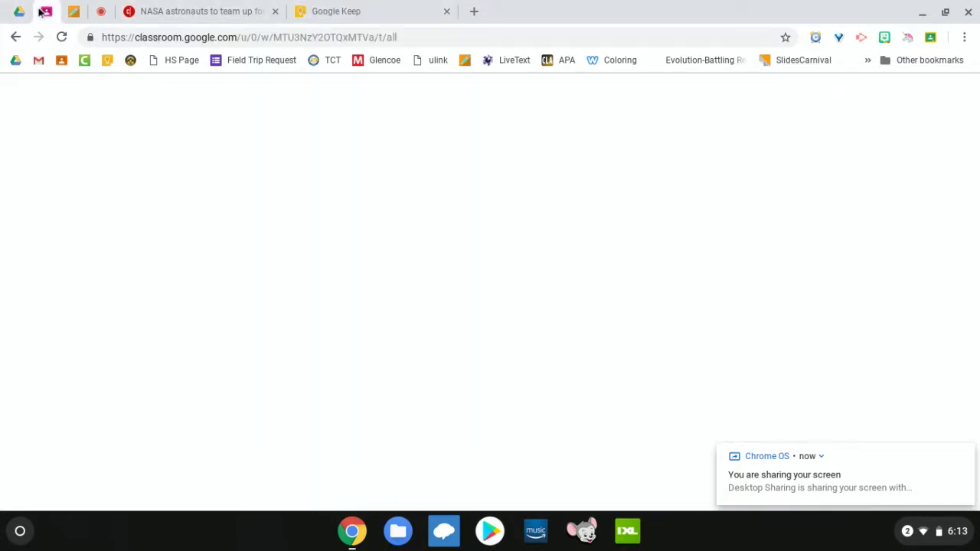
click(103, 12)
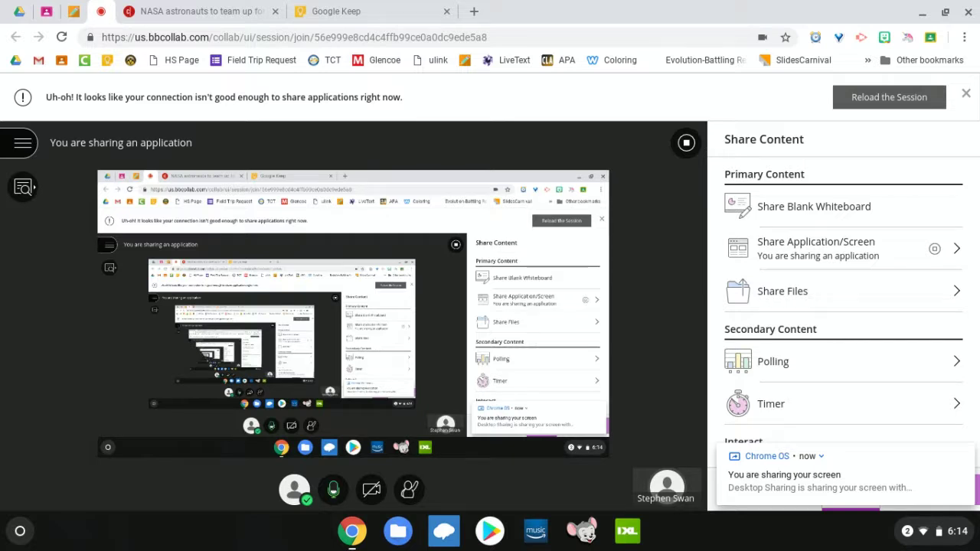
Step: Dismiss the Chrome OS sharing notice and show the Blackboard Course Content outline
click(964, 455)
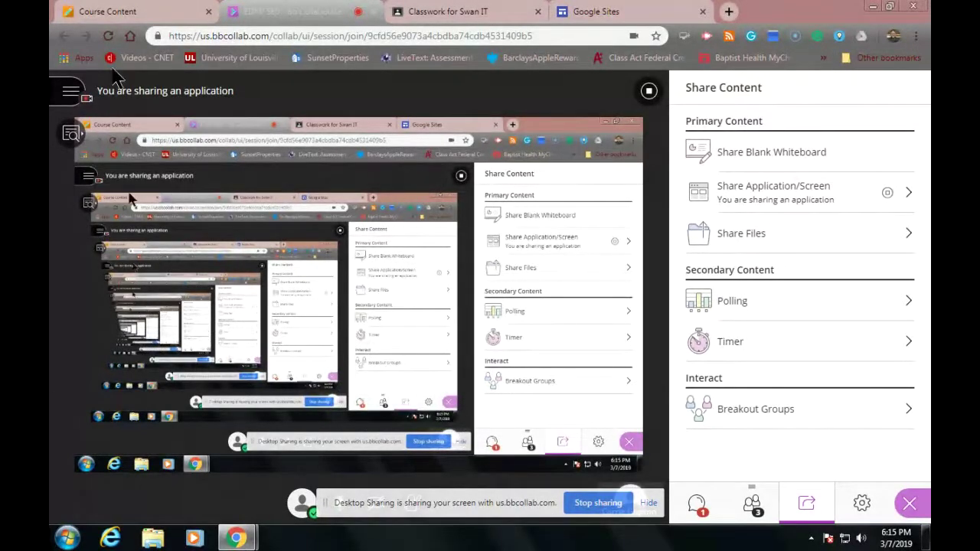
click(104, 15)
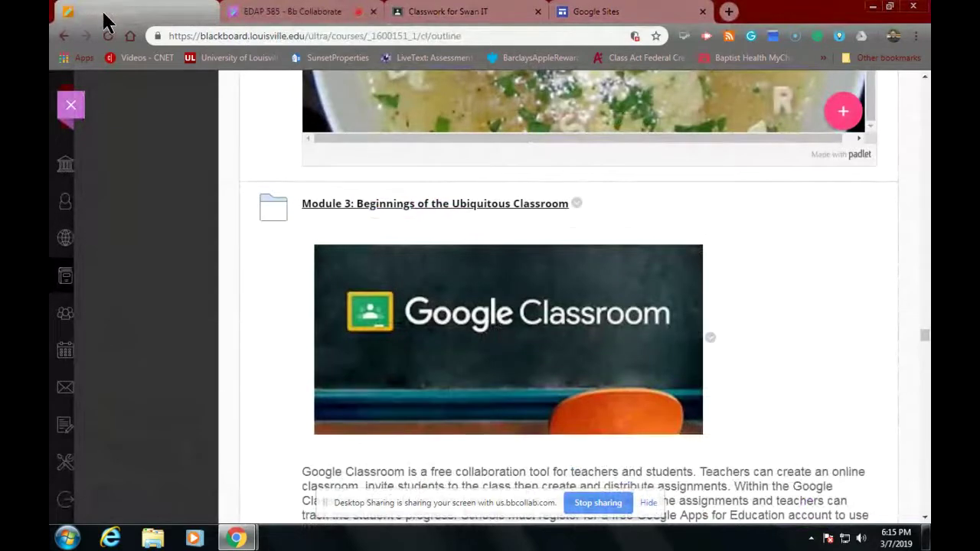
Step: Scroll the course outline down to the Module 3 Virtual Classroom task list
scroll(260, 295, down, 4)
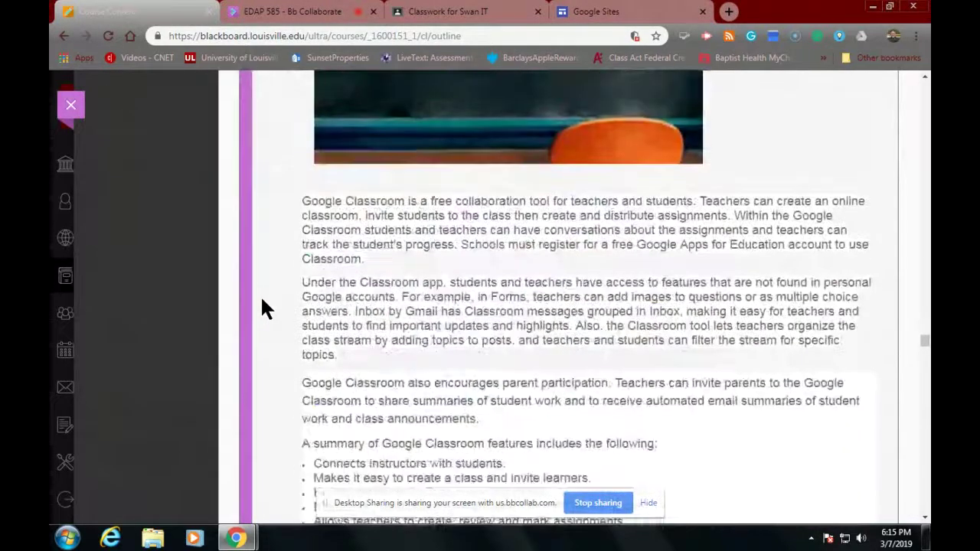
scroll(261, 299, down, 4)
scroll(262, 300, down, 2)
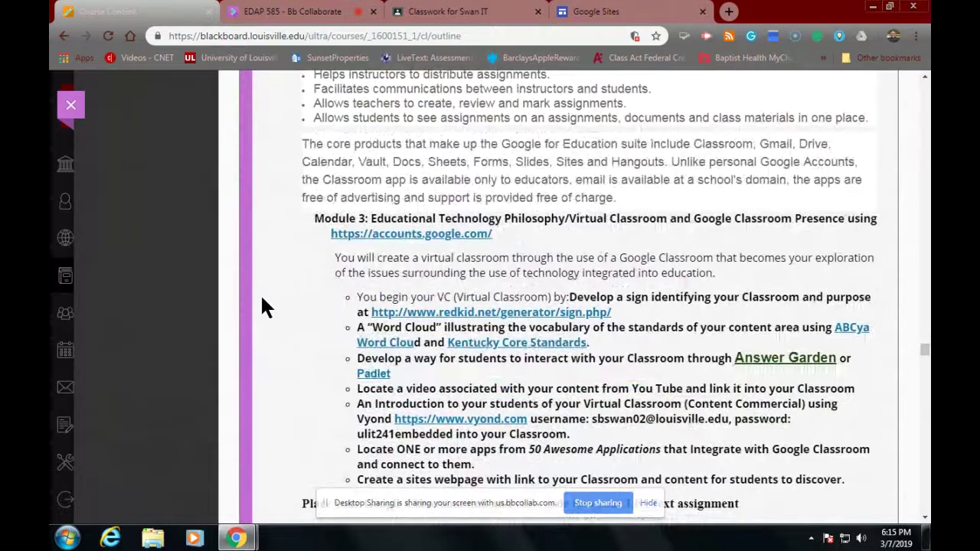
scroll(262, 298, down, 1)
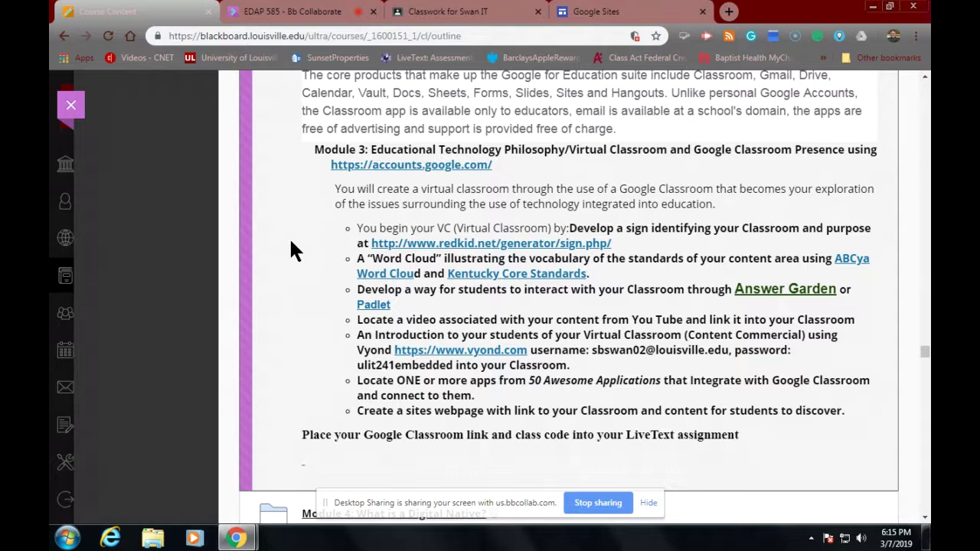
Step: Open a new blank Material post from the Swan IT class's Classwork page
click(493, 15)
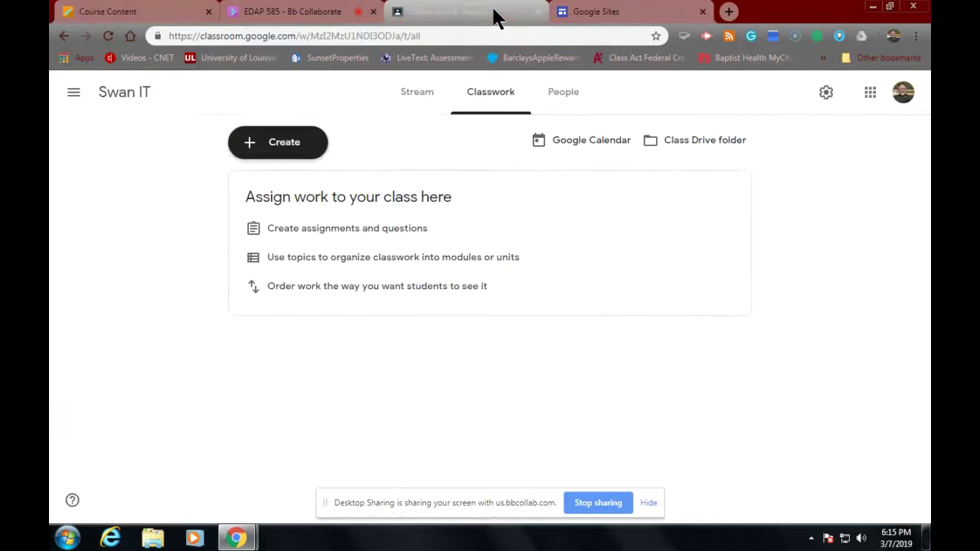
click(112, 106)
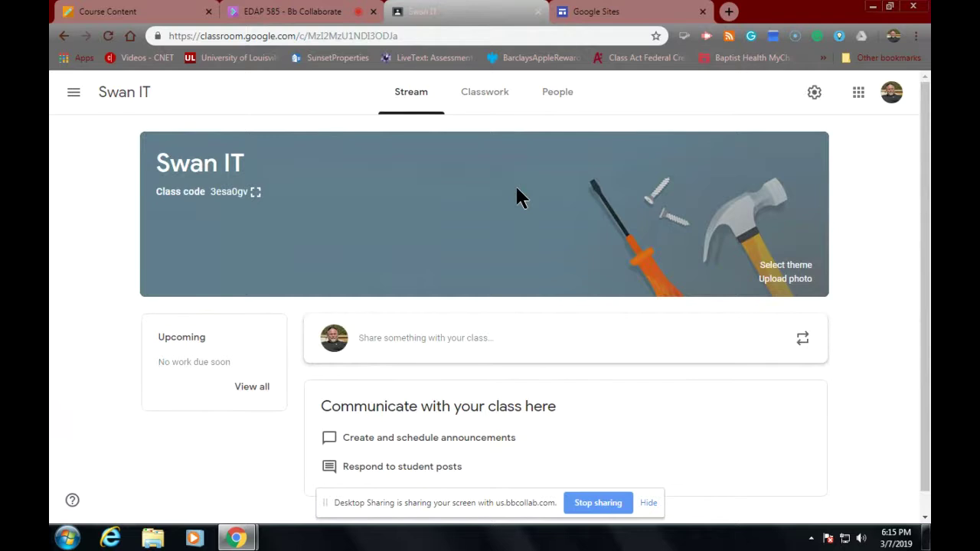
scroll(396, 263, down, 1)
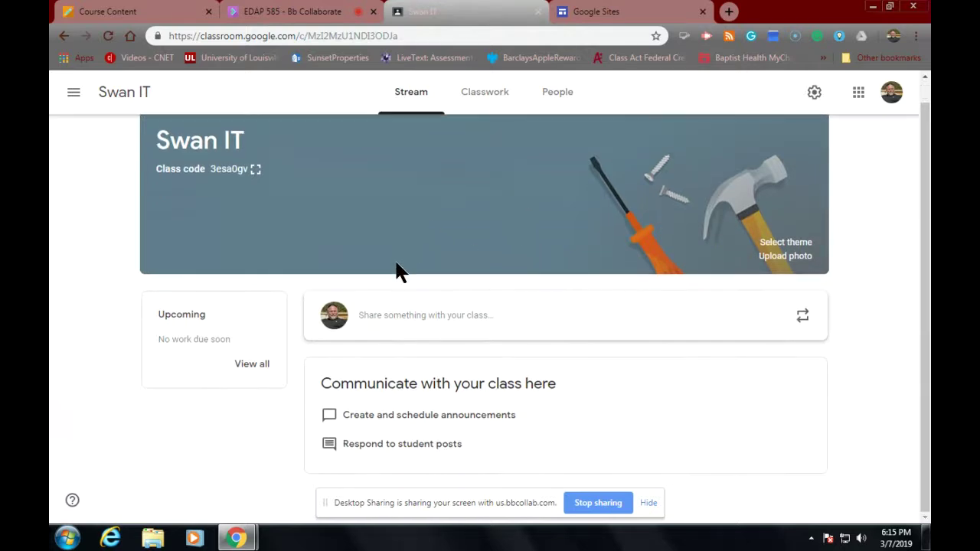
scroll(397, 262, up, 1)
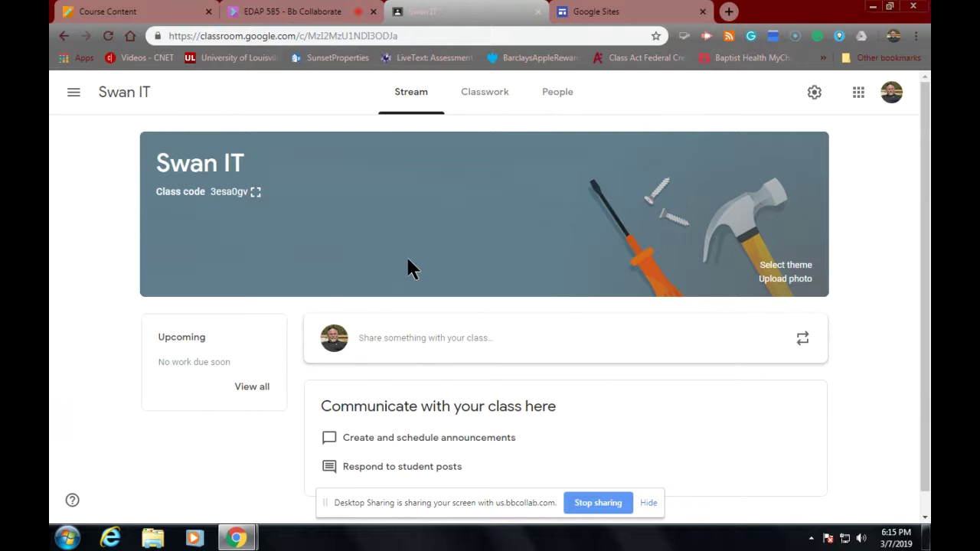
click(481, 100)
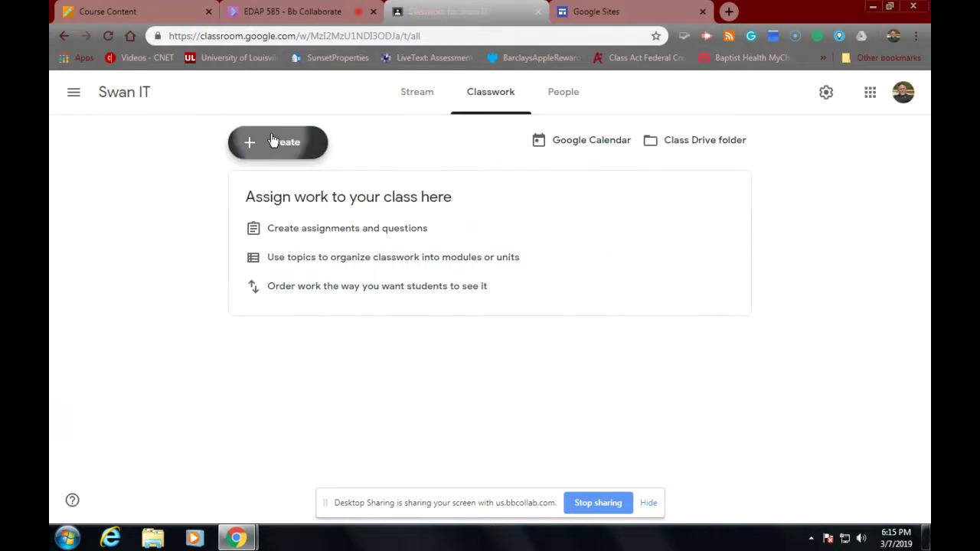
click(273, 139)
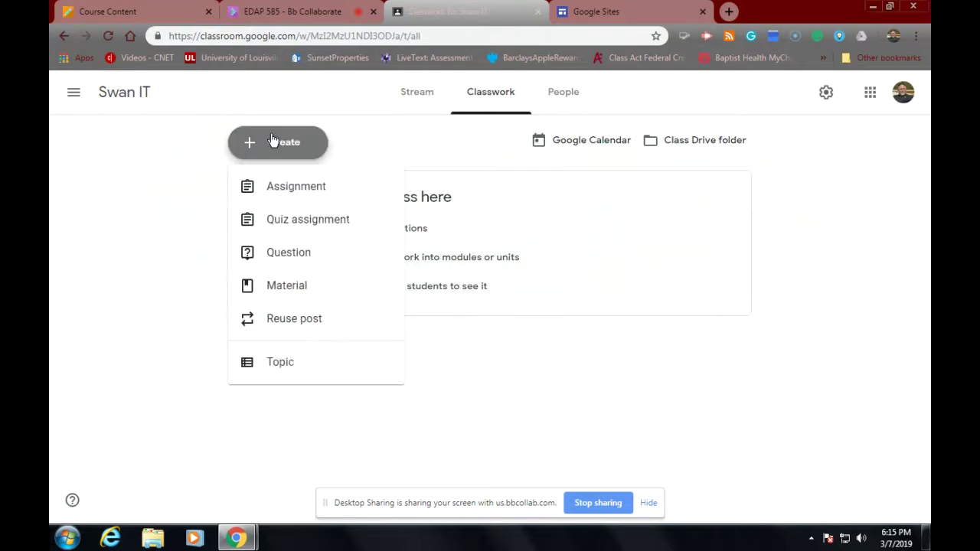
click(274, 284)
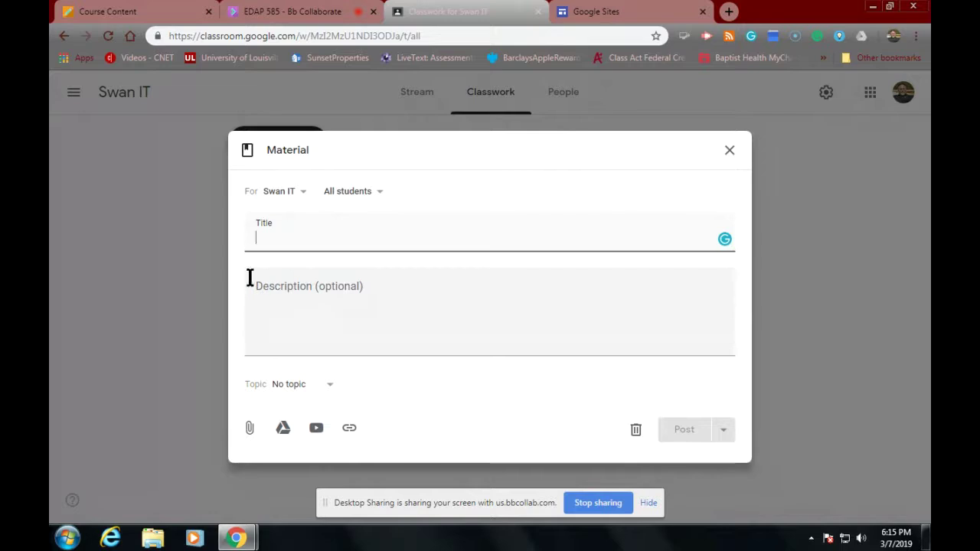
Step: Check the Blackboard instructions, then discard the empty Material post without posting
click(118, 10)
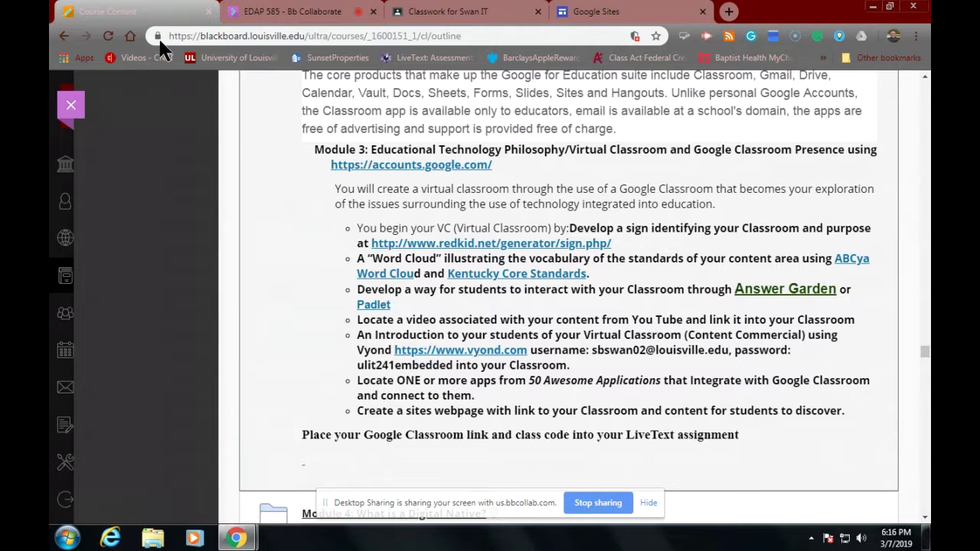
click(429, 11)
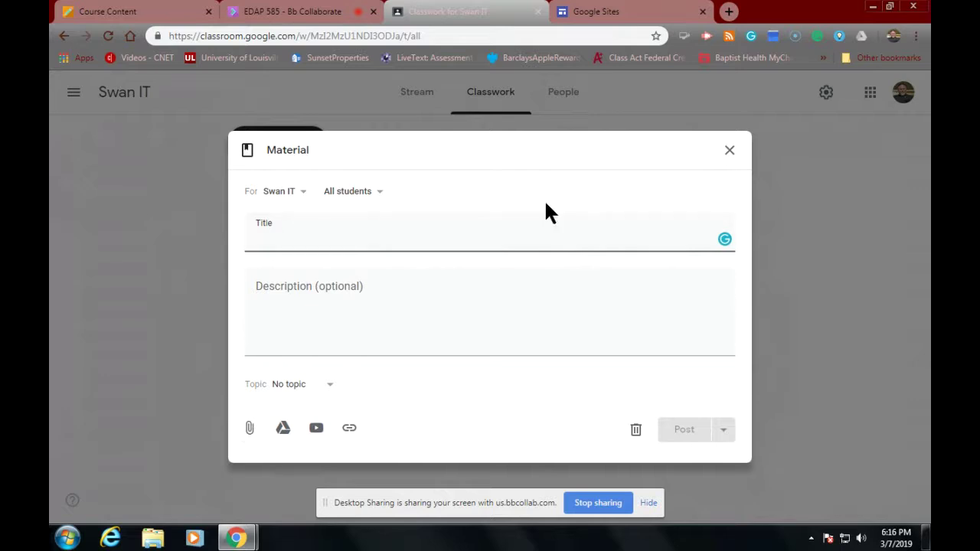
click(729, 150)
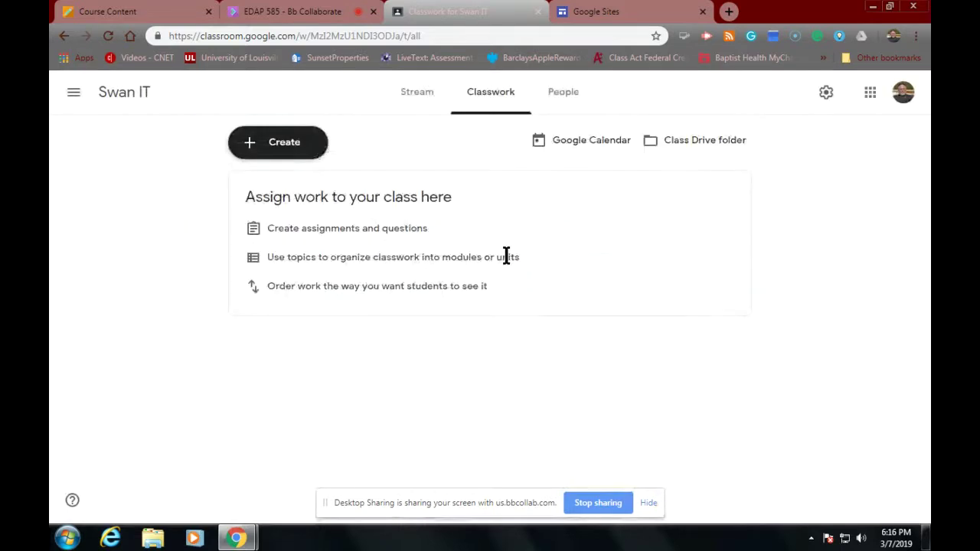
Step: Apply the ruler-and-compass Math & Science theme to Swan IT, then return to Blackboard's Module 3 tasks
click(111, 92)
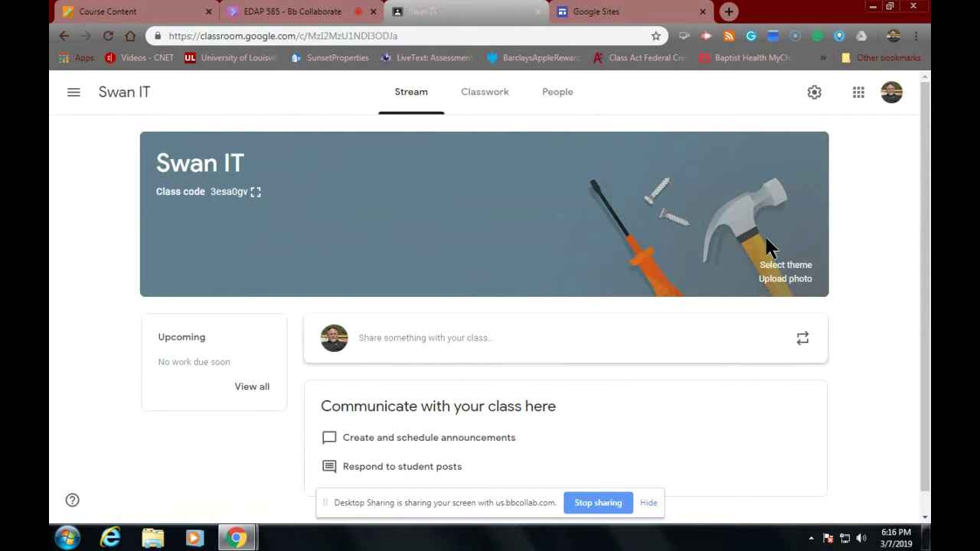
click(786, 265)
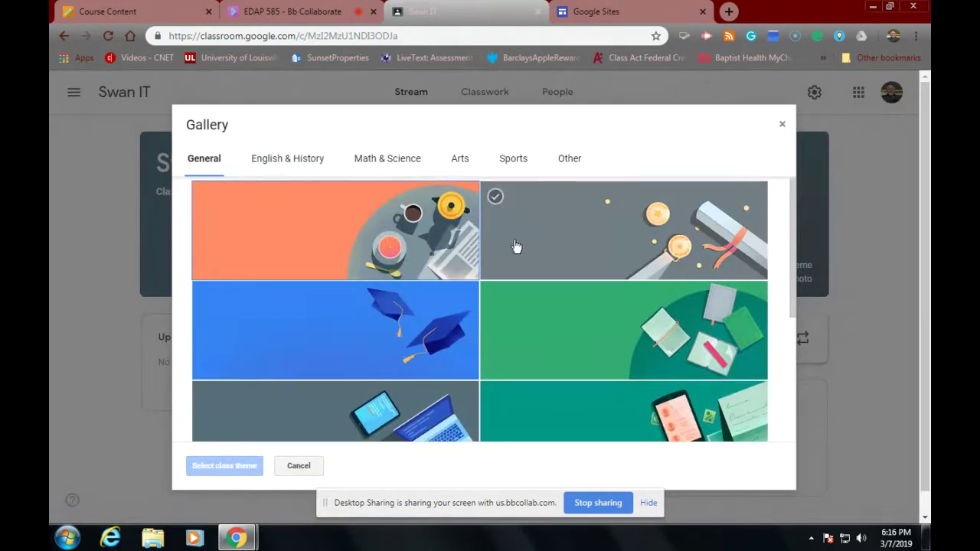
click(356, 160)
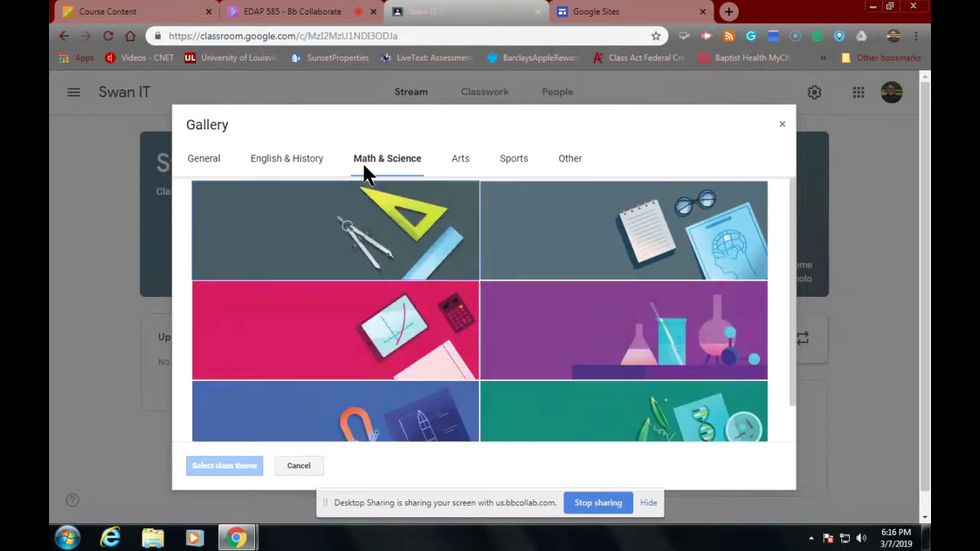
click(329, 243)
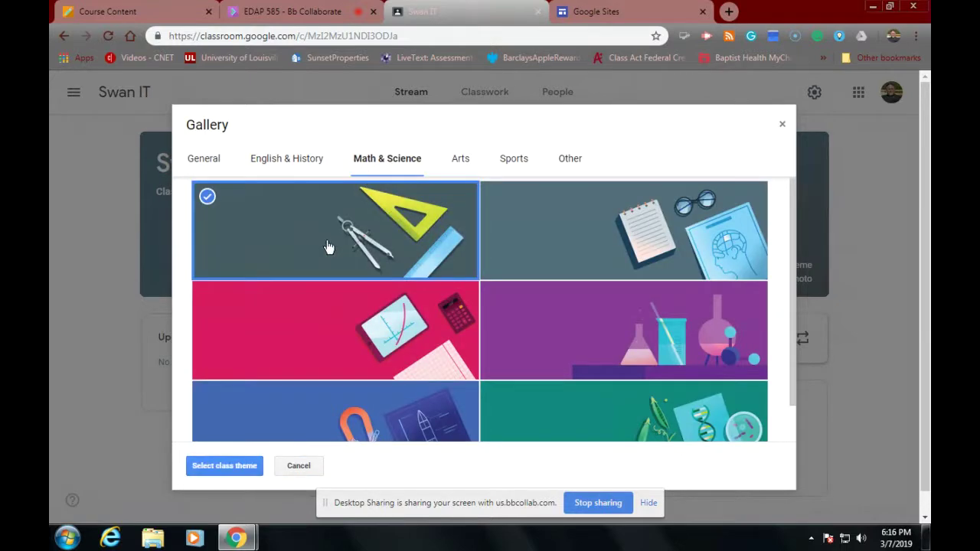
click(224, 465)
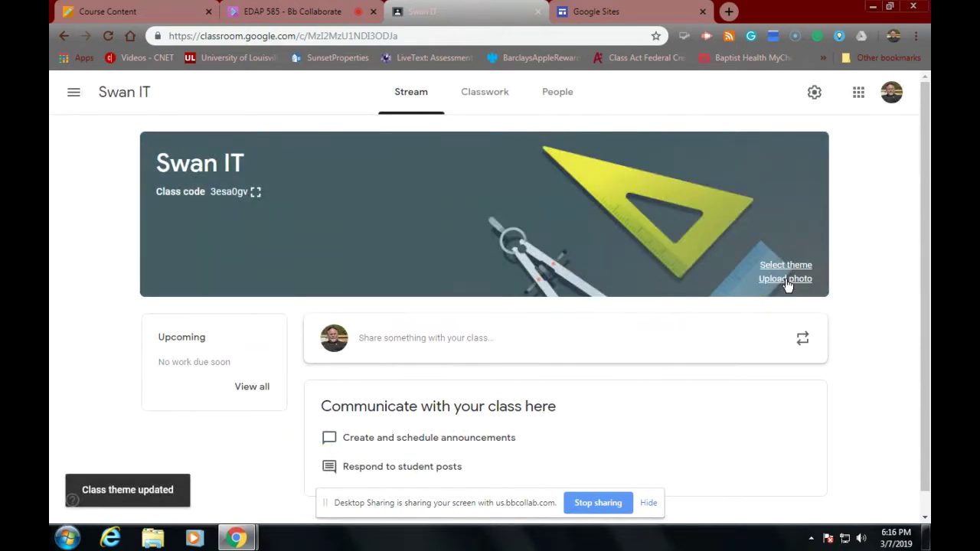
click(139, 19)
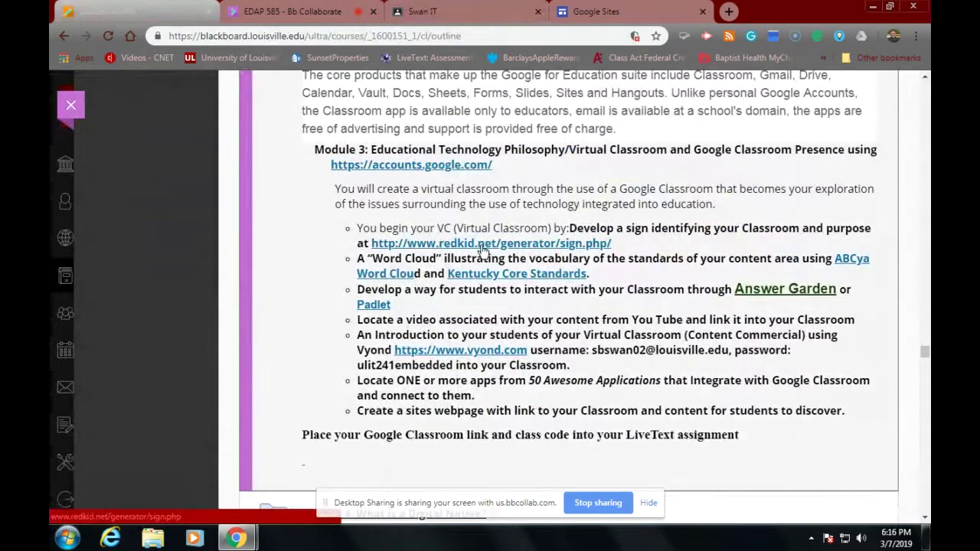
Step: Generate a RedKid.net Alphabet Soup sign spelling 'Welcome' in a pop-up window
click(482, 245)
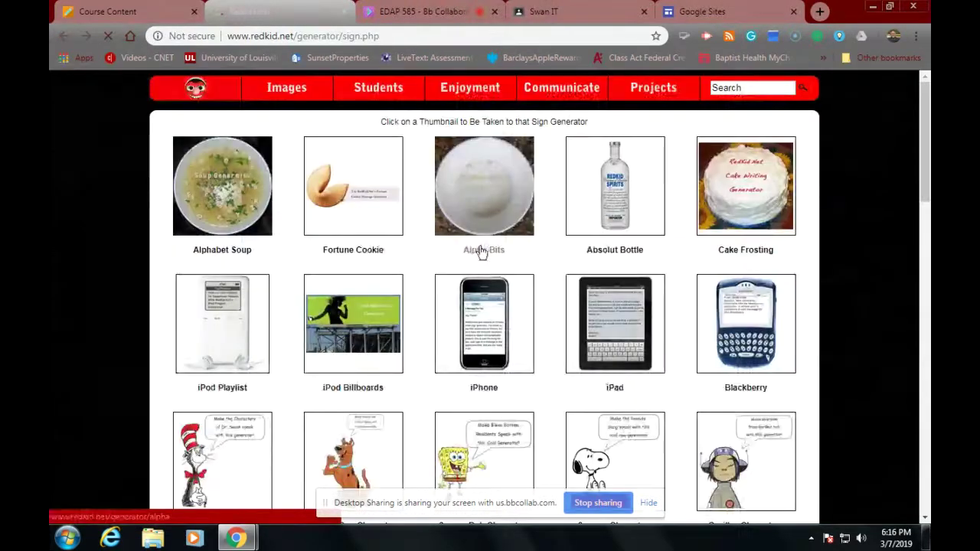
click(216, 189)
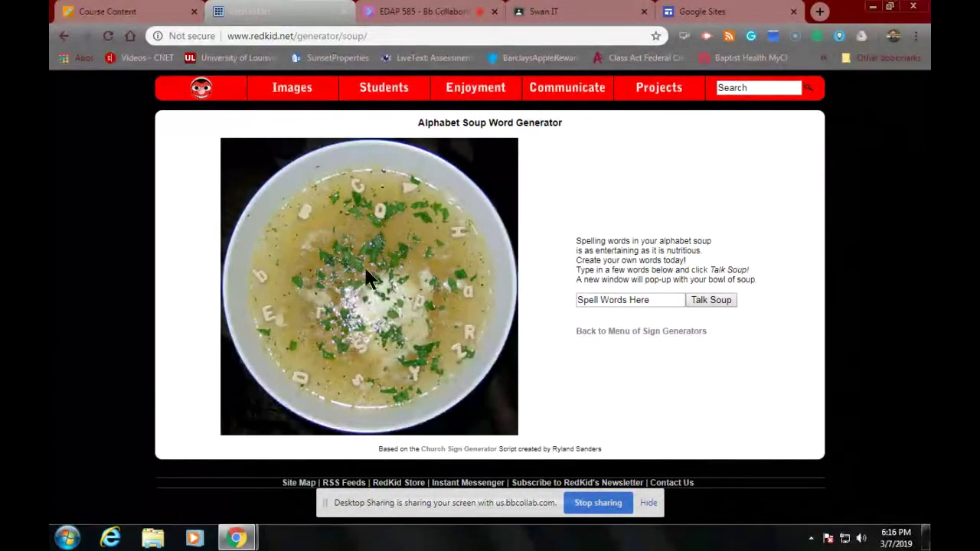
click(669, 300)
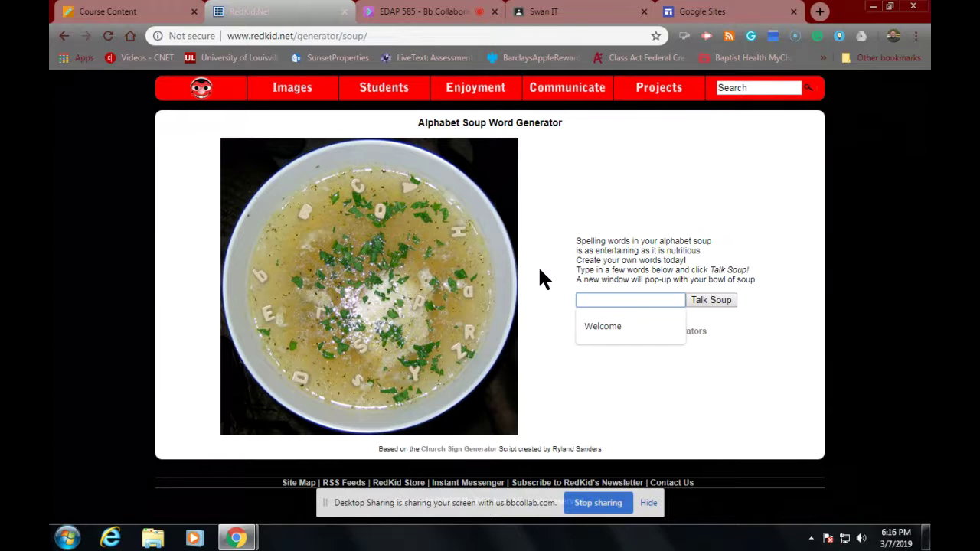
click(603, 328)
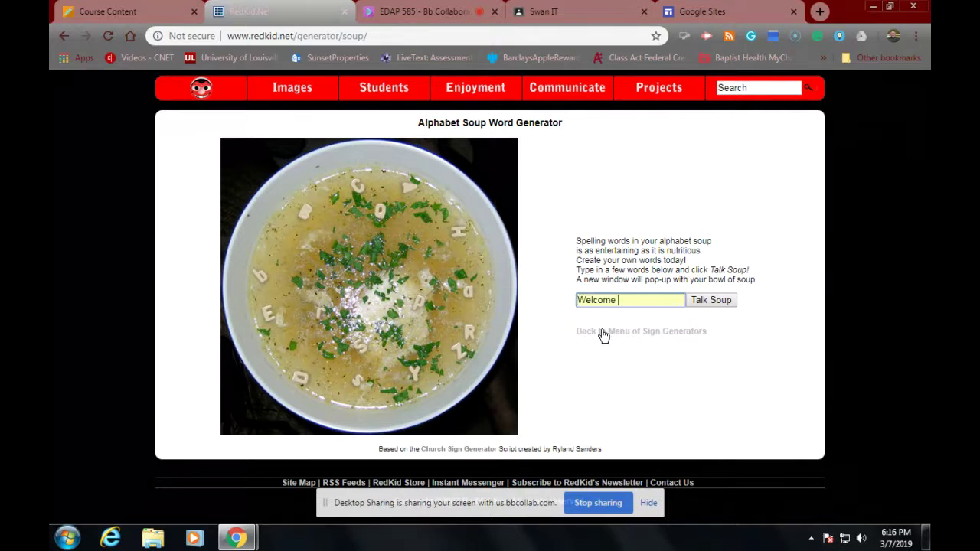
click(712, 300)
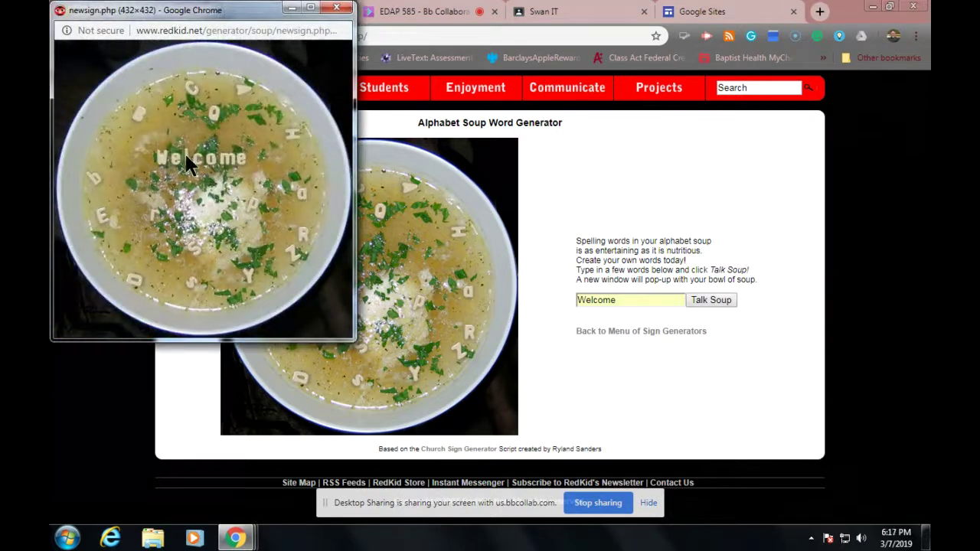
Step: Save the Welcome soup image as a JPEG file on the Desktop
right_click(131, 153)
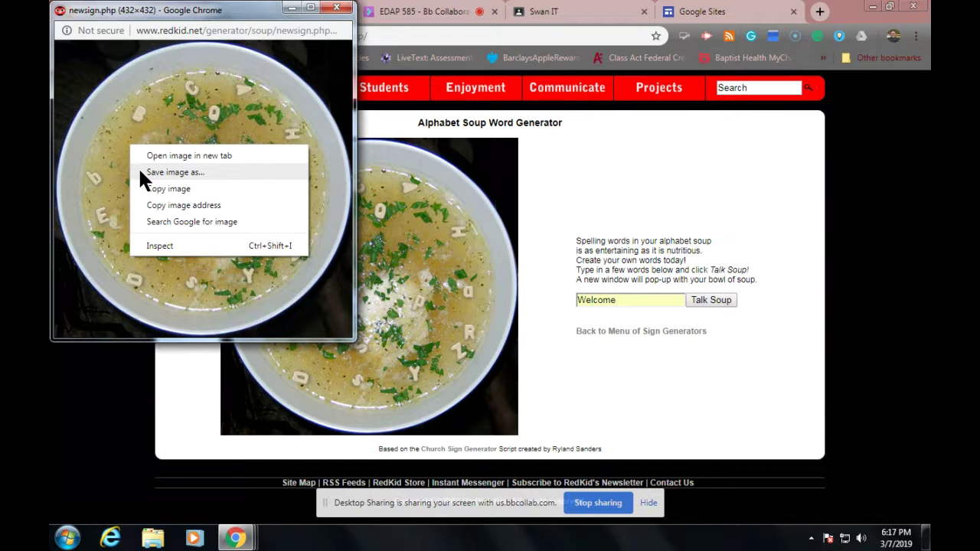
click(139, 172)
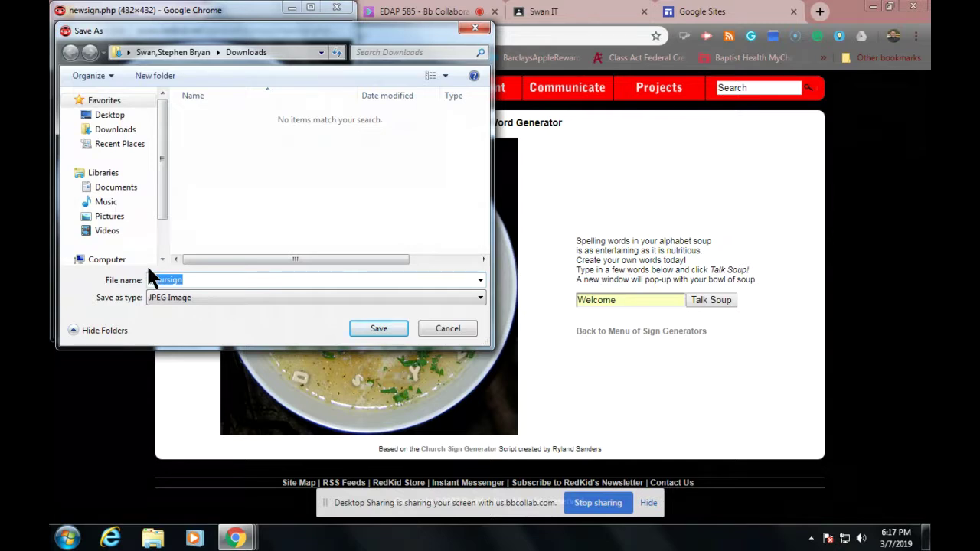
text(Peo)
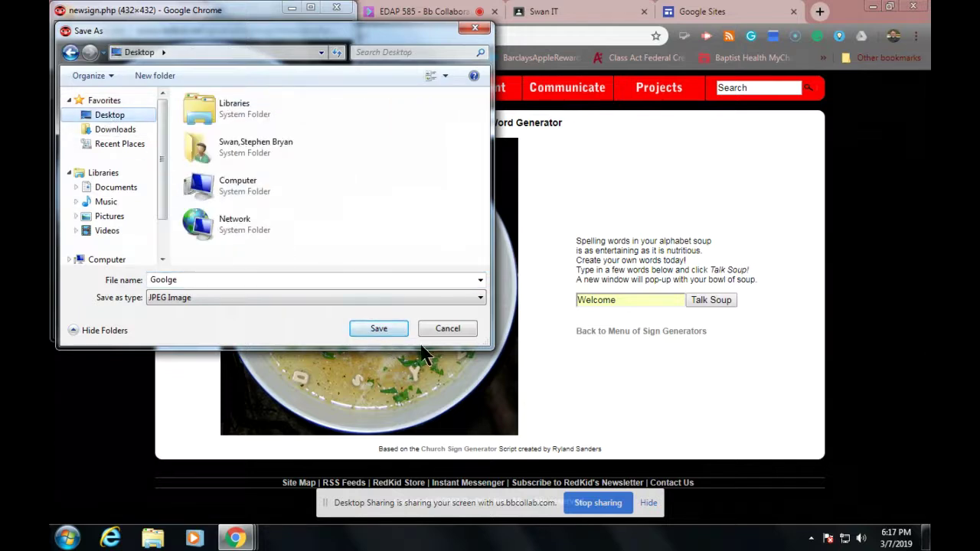
click(378, 329)
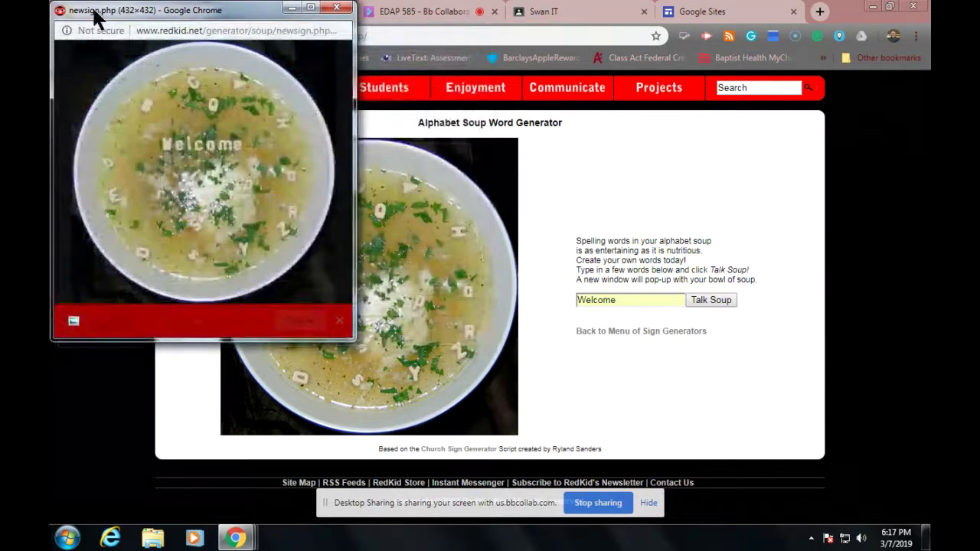
Step: Close the sign pop-up and bring up the Swan IT class's banner photo upload
click(337, 7)
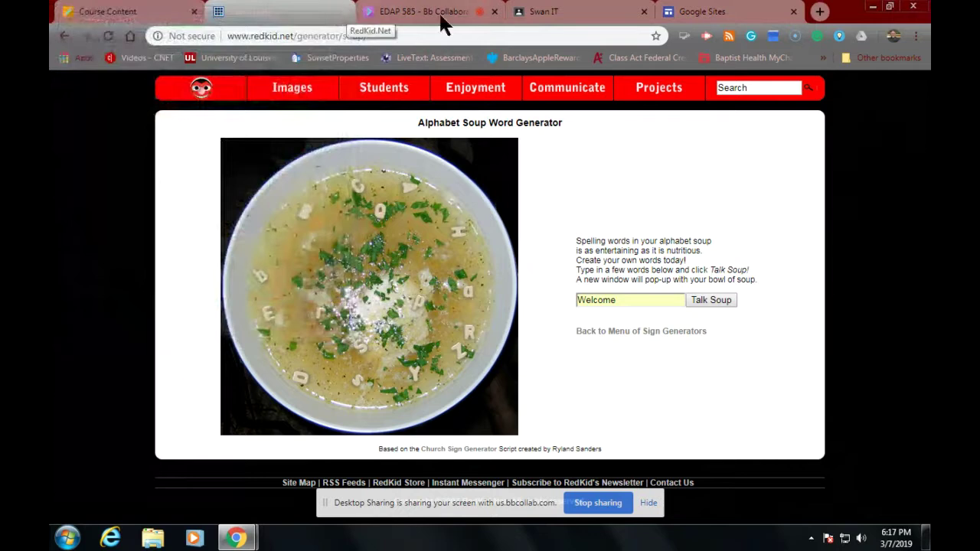
click(531, 12)
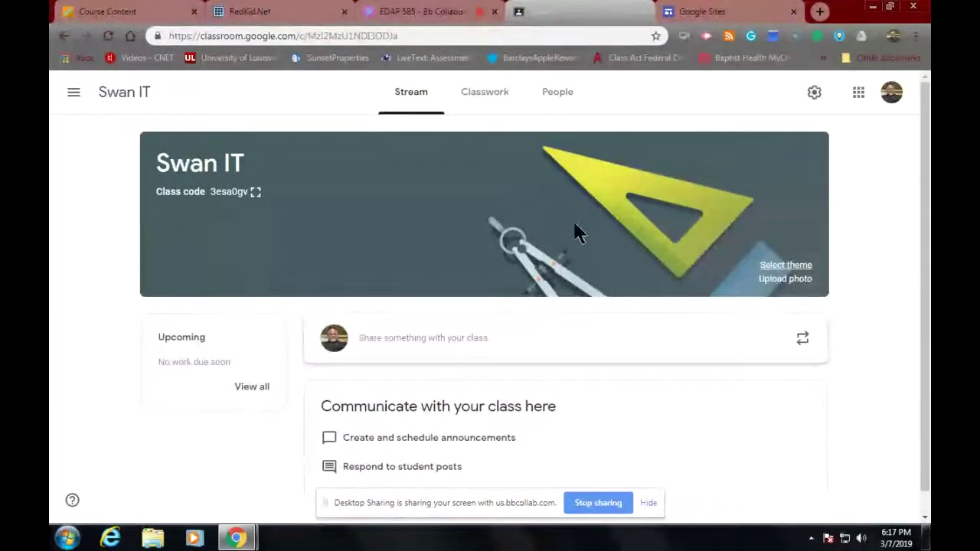
click(774, 279)
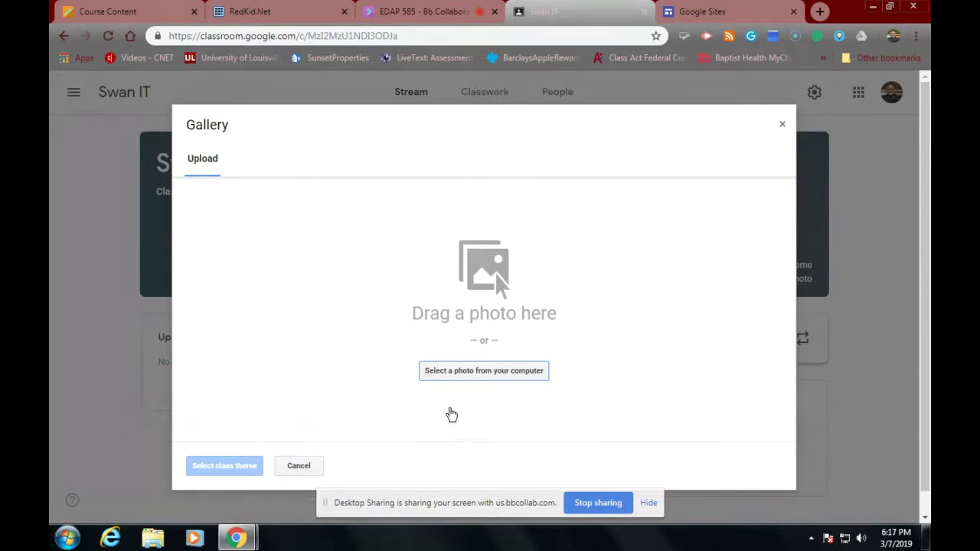
Step: Try the saved soup image as the banner, then cancel when it's rejected as under 800×200 pixels
click(453, 371)
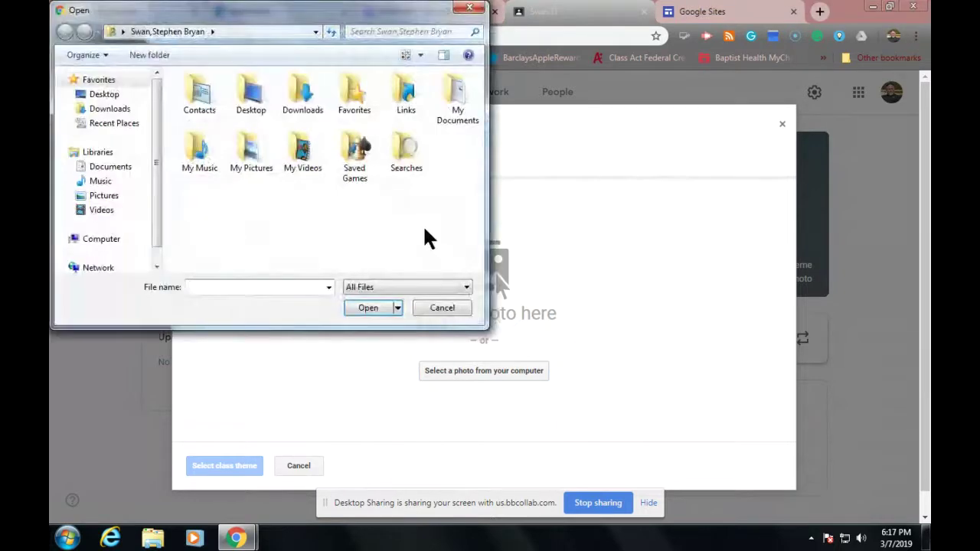
click(99, 93)
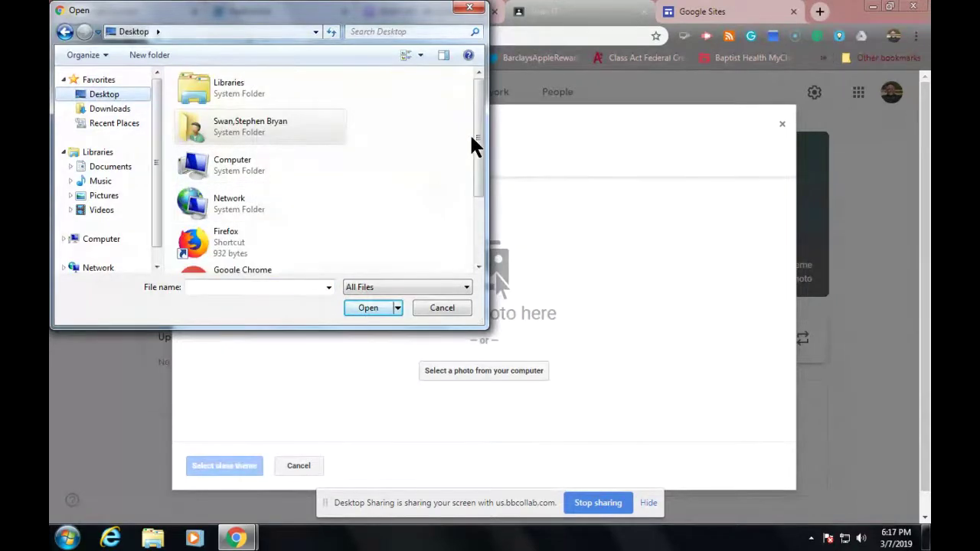
drag(477, 133, 464, 240)
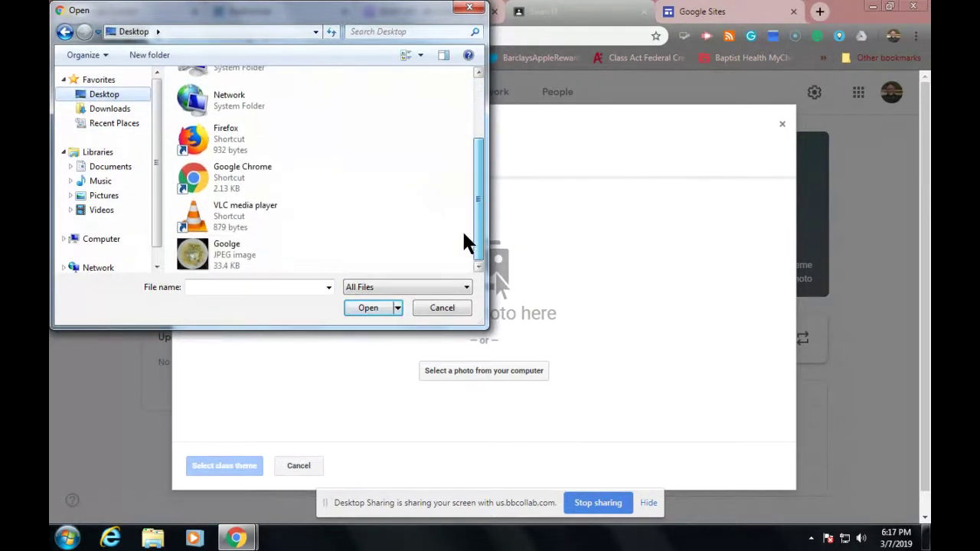
click(203, 258)
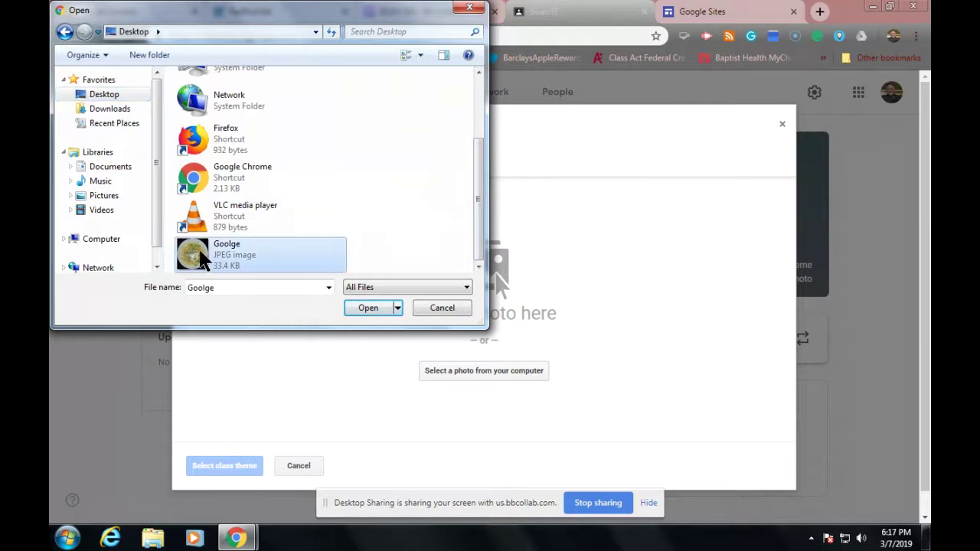
click(355, 306)
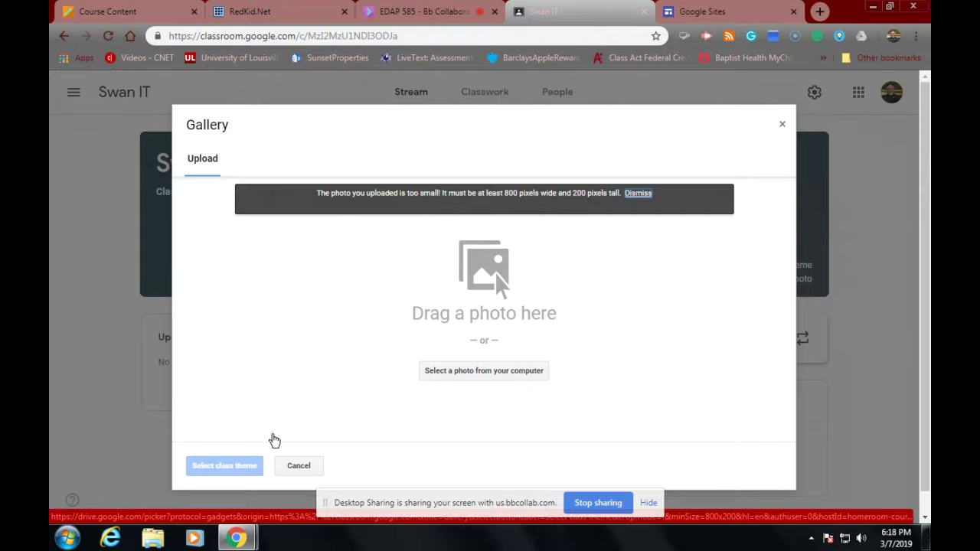
click(299, 467)
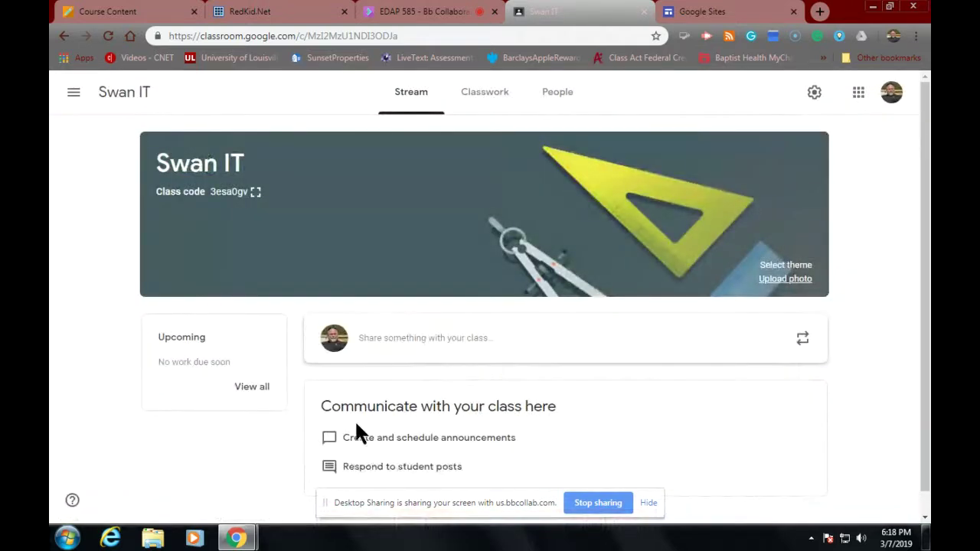
scroll(392, 399, down, 1)
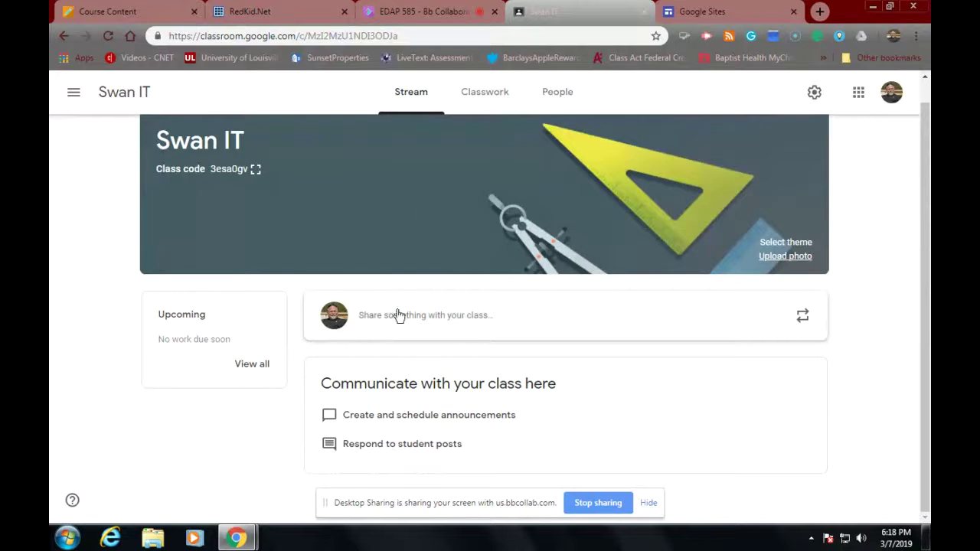
Step: Start a new Material post on Classwork and attach Goolge.jpg uploaded from the computer
click(477, 107)
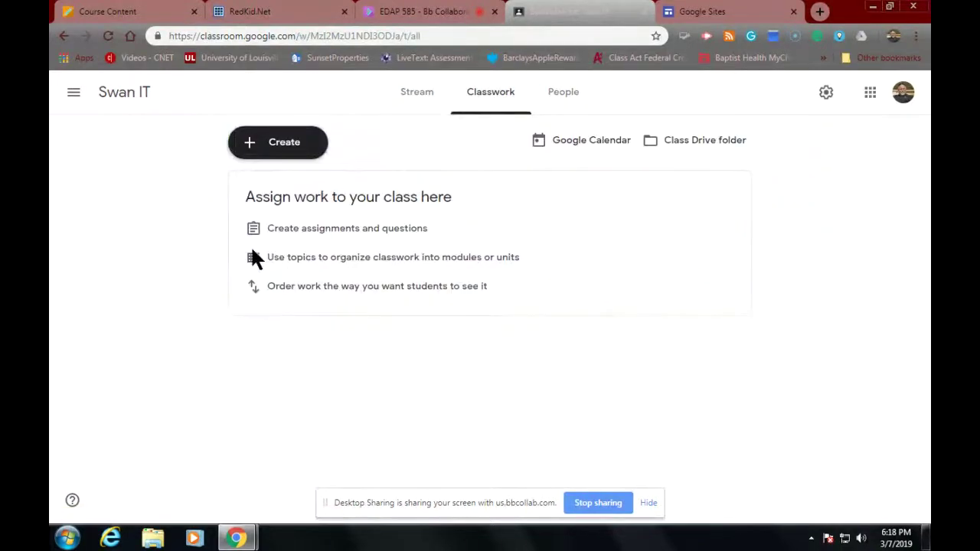
click(290, 154)
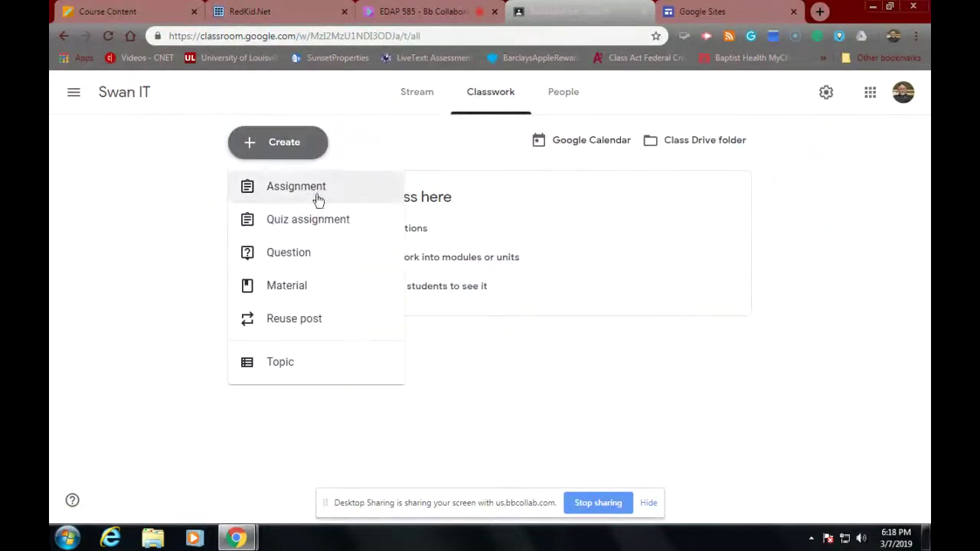
click(256, 286)
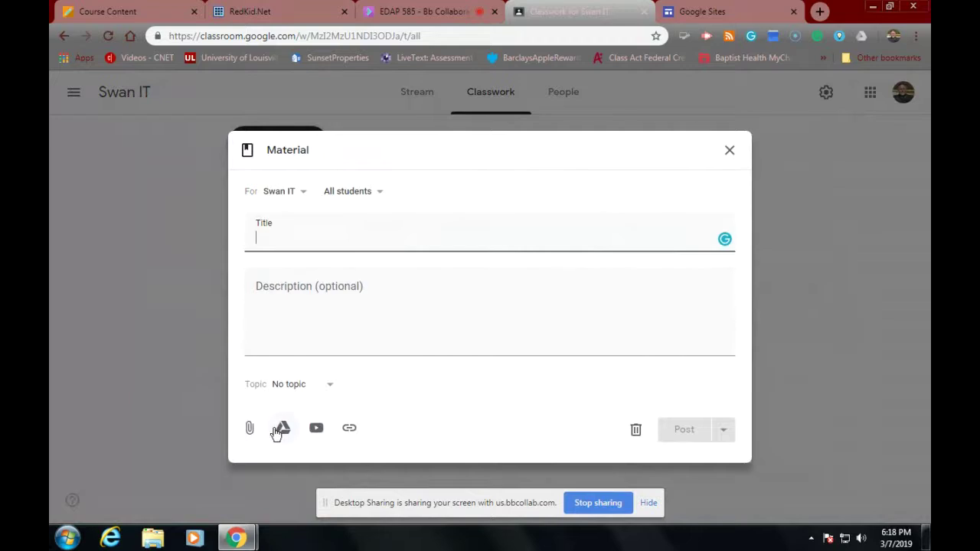
click(248, 431)
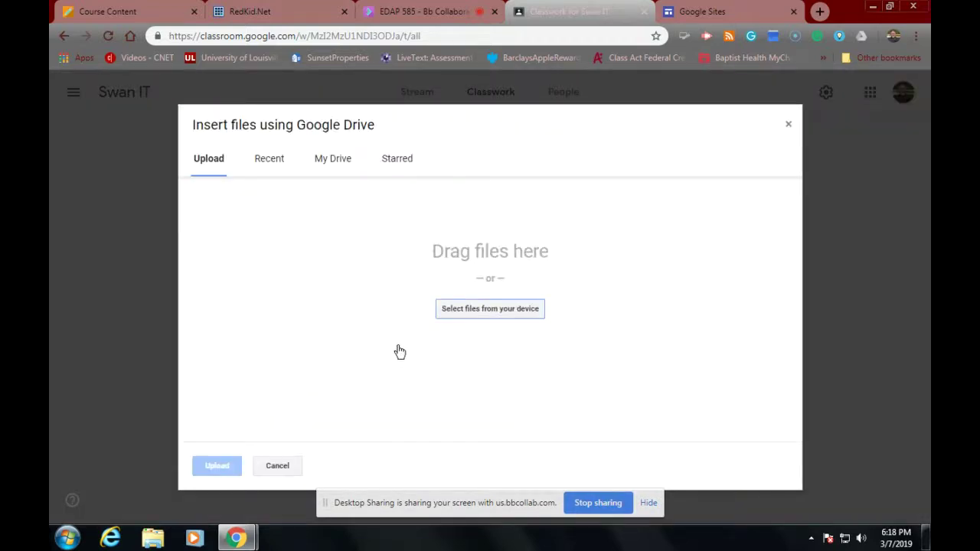
click(468, 311)
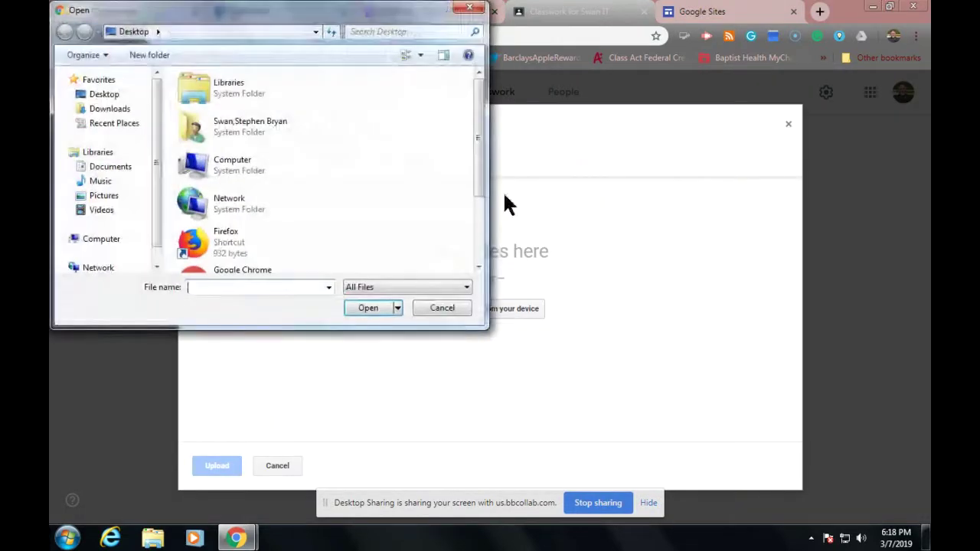
drag(475, 141, 472, 216)
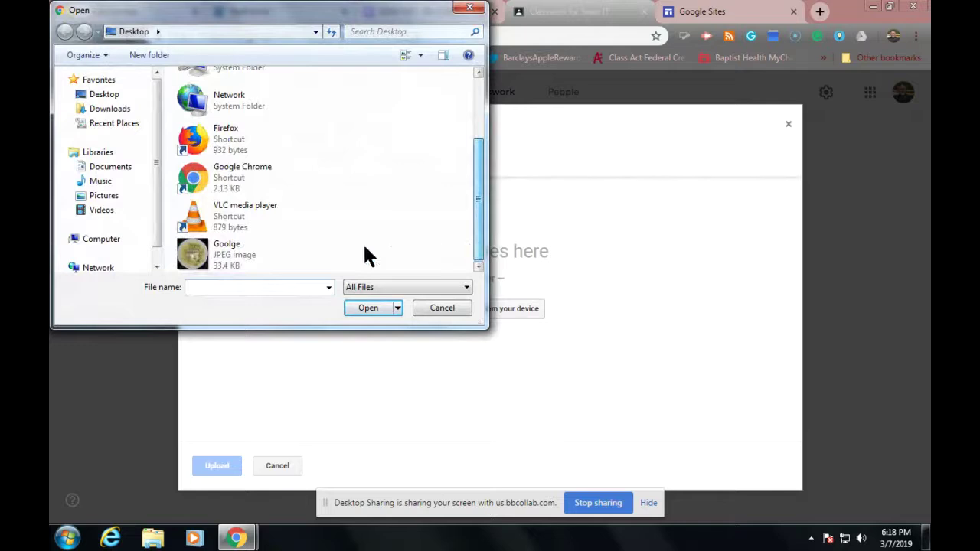
click(241, 255)
click(366, 308)
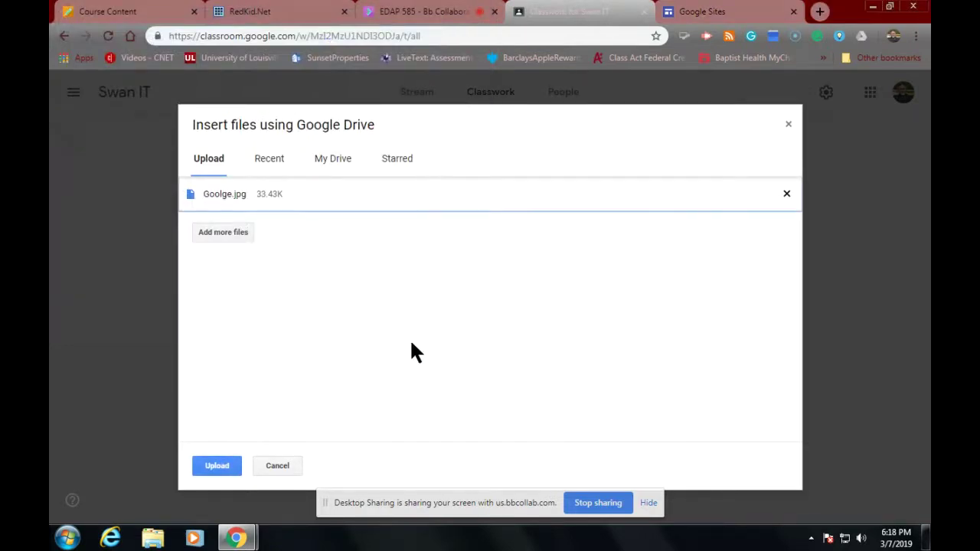
click(217, 468)
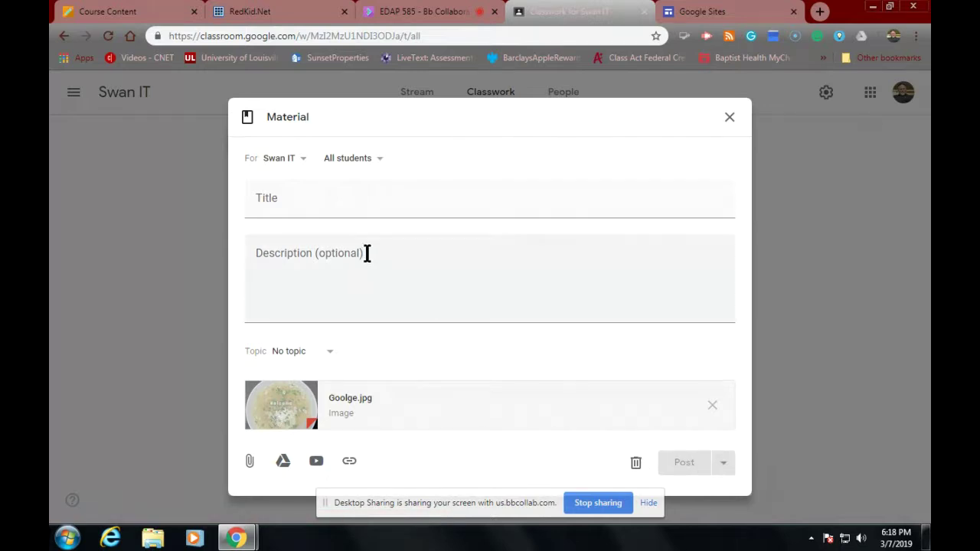
Step: Title the material 'My Logo' and post it to the class
click(318, 212)
text(My Logo)
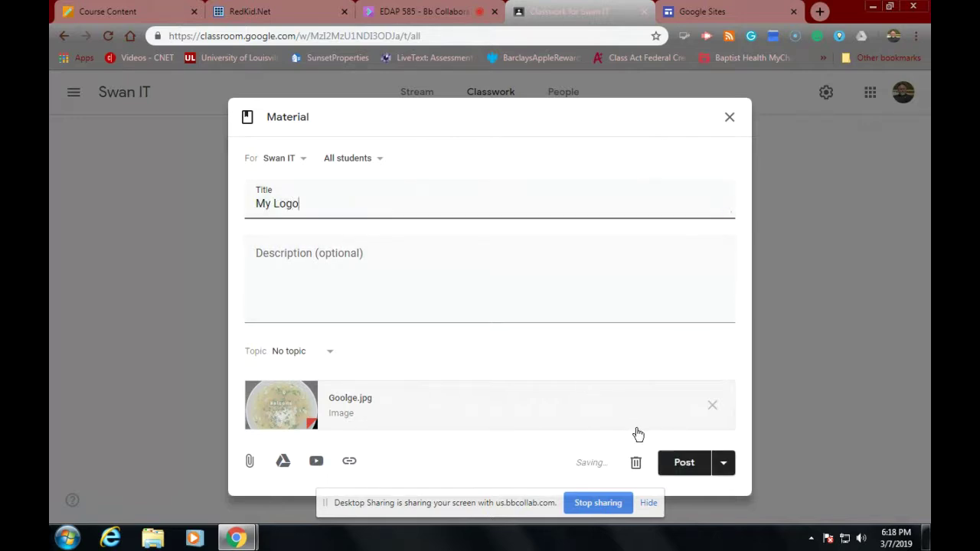
click(698, 472)
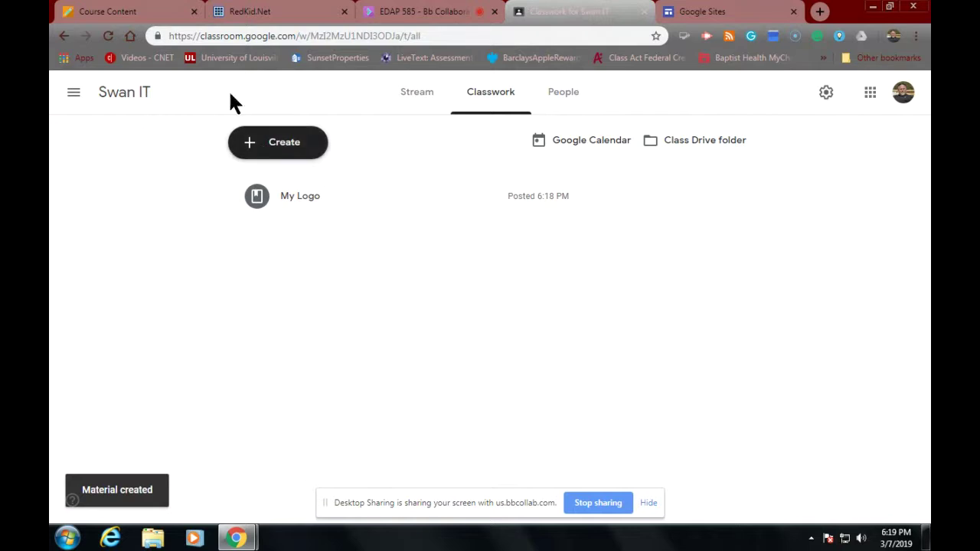
Step: Open ABCya Word Clouds in a new tab with a blank editor, then return to Module 3 instructions
click(119, 10)
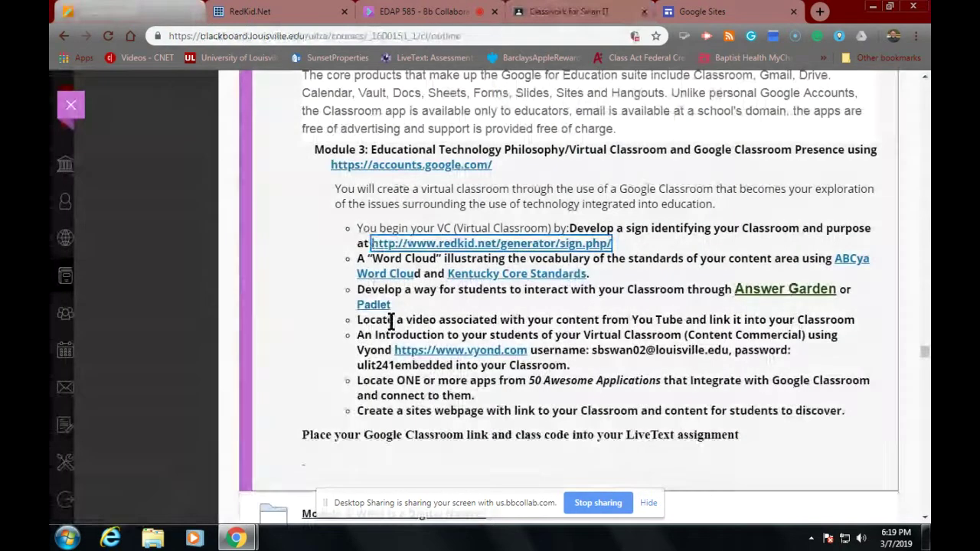
click(851, 264)
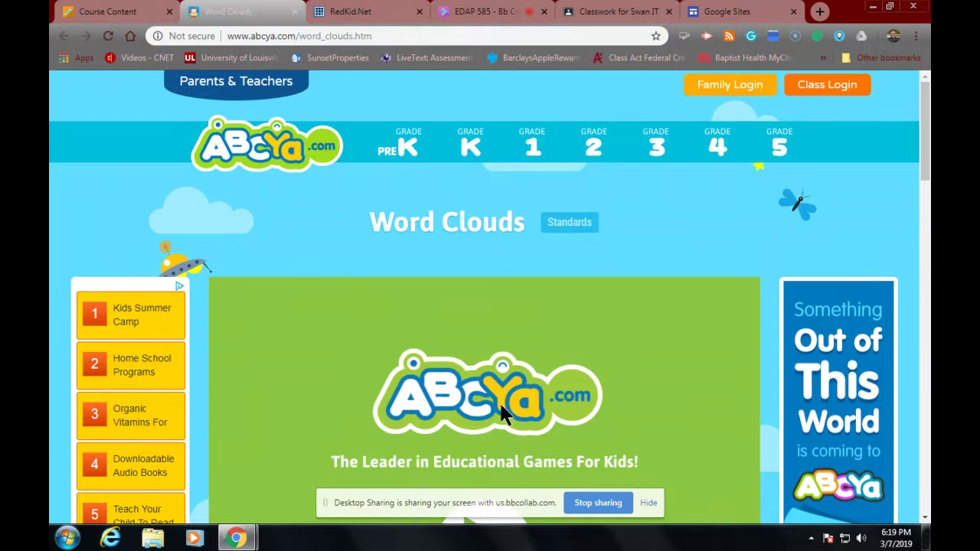
scroll(499, 401, down, 5)
click(490, 229)
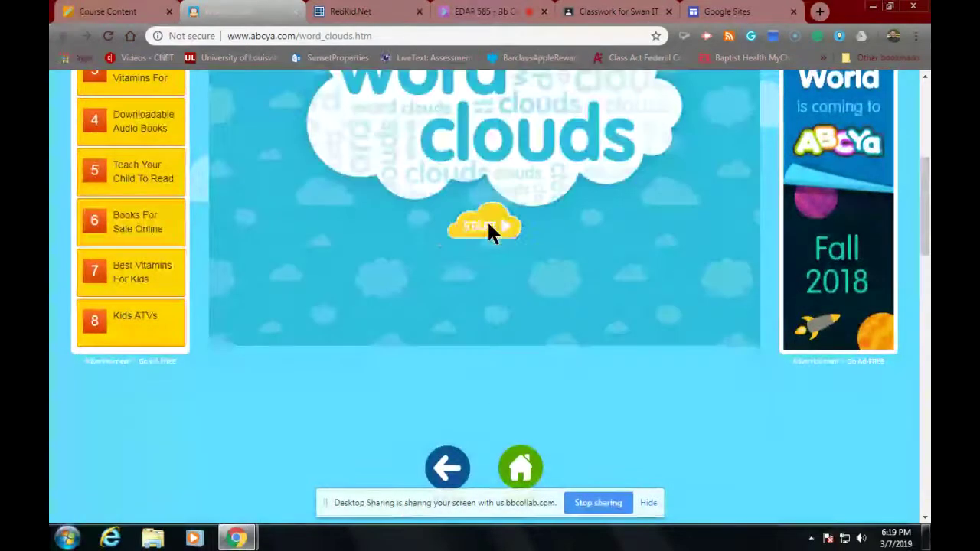
click(480, 238)
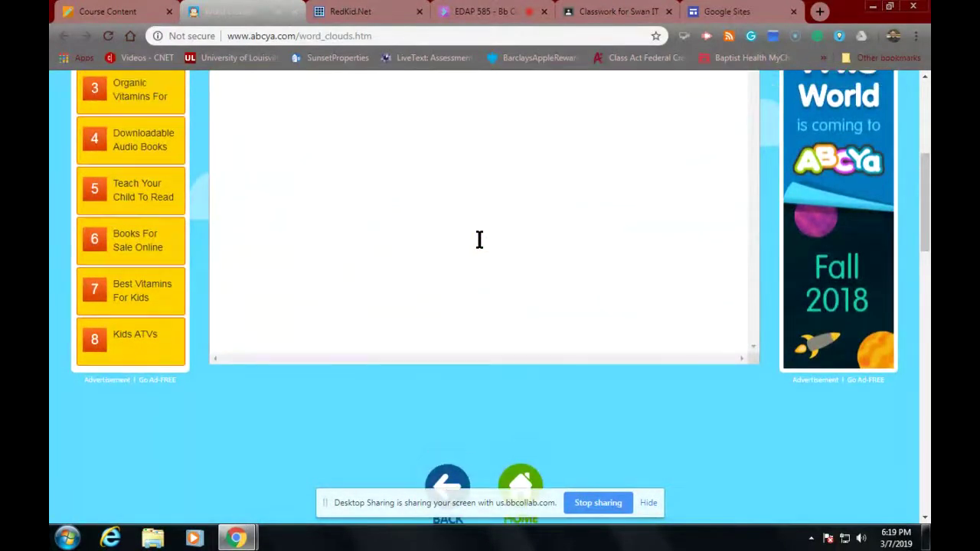
scroll(460, 239, up, 5)
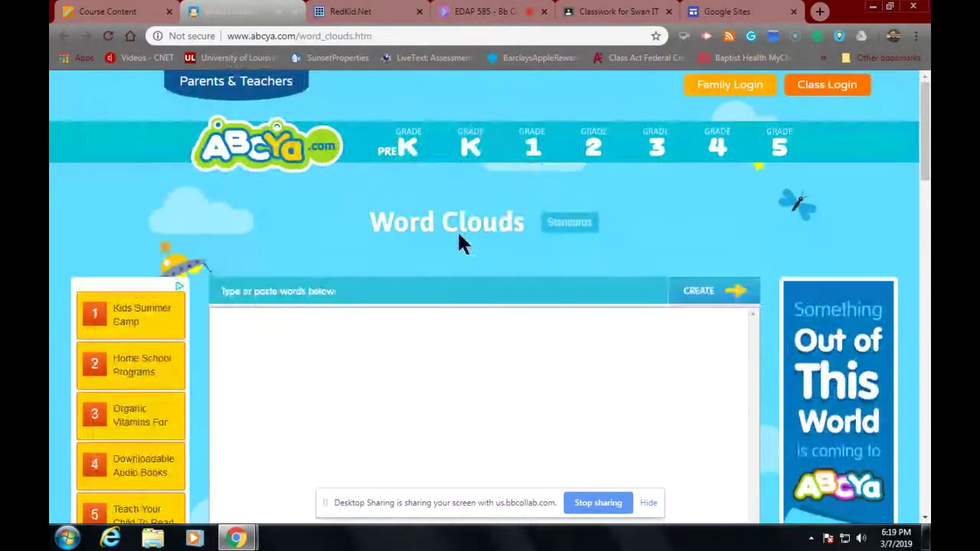
click(126, 12)
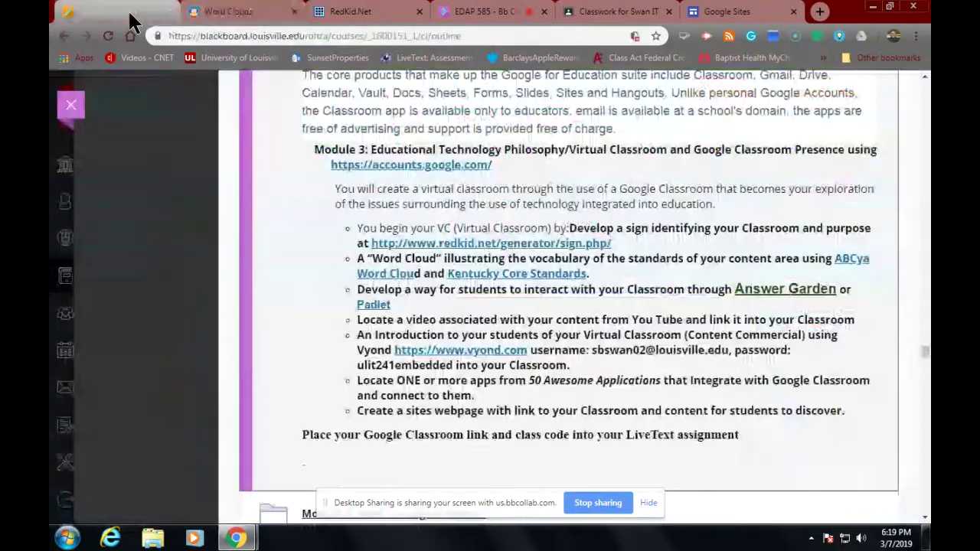
Step: Go from Kentucky Core Standards to Content Area Standards and open the Kentucky Academic Standards – Science document
click(528, 273)
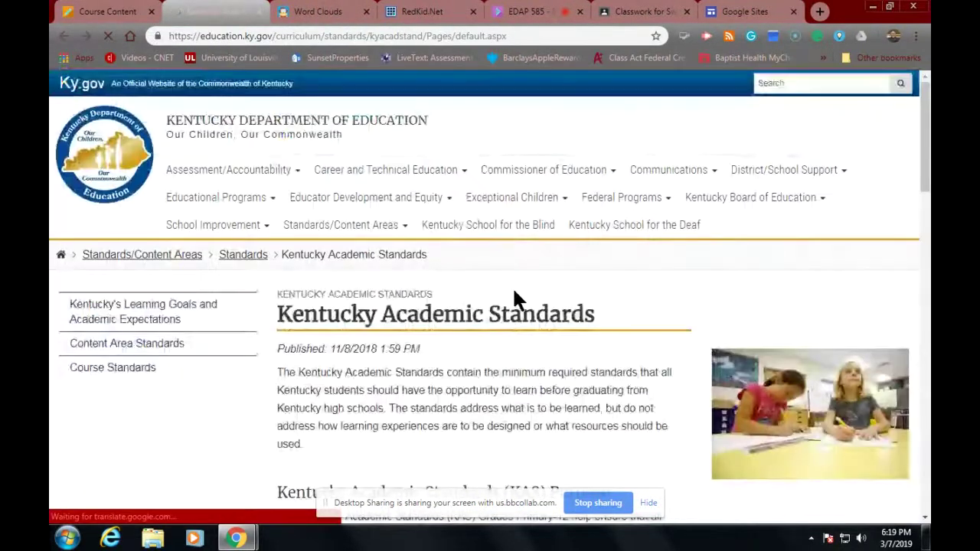
scroll(411, 350, down, 4)
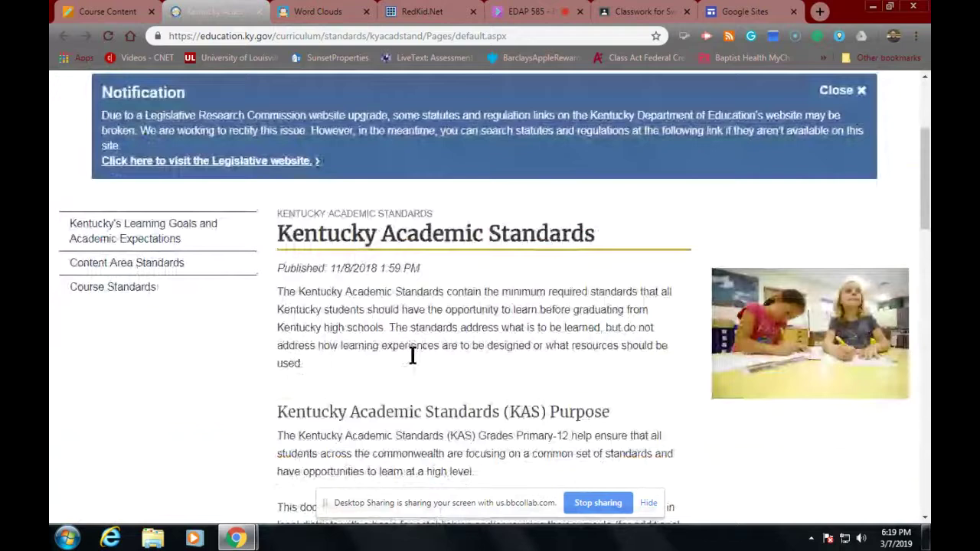
scroll(411, 356, down, 2)
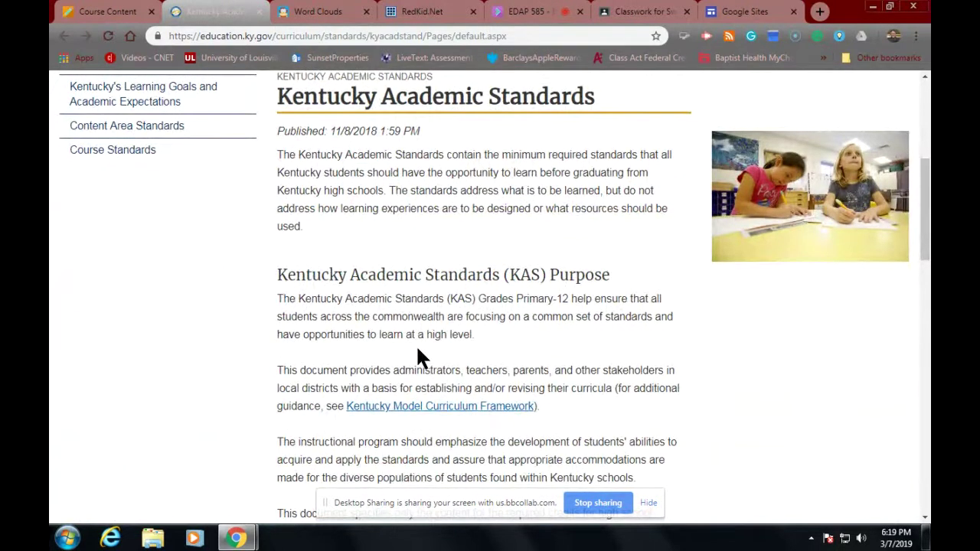
scroll(417, 350, up, 2)
click(190, 296)
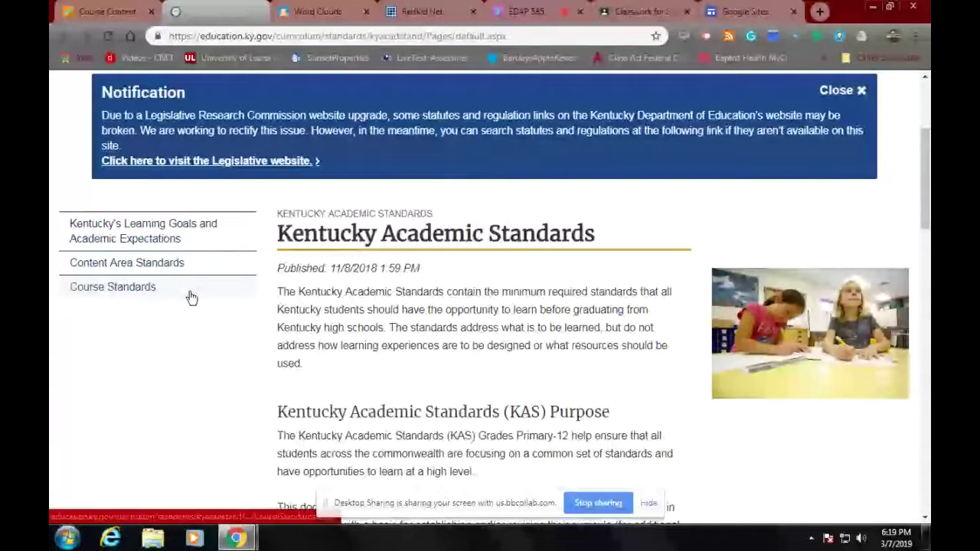
click(150, 267)
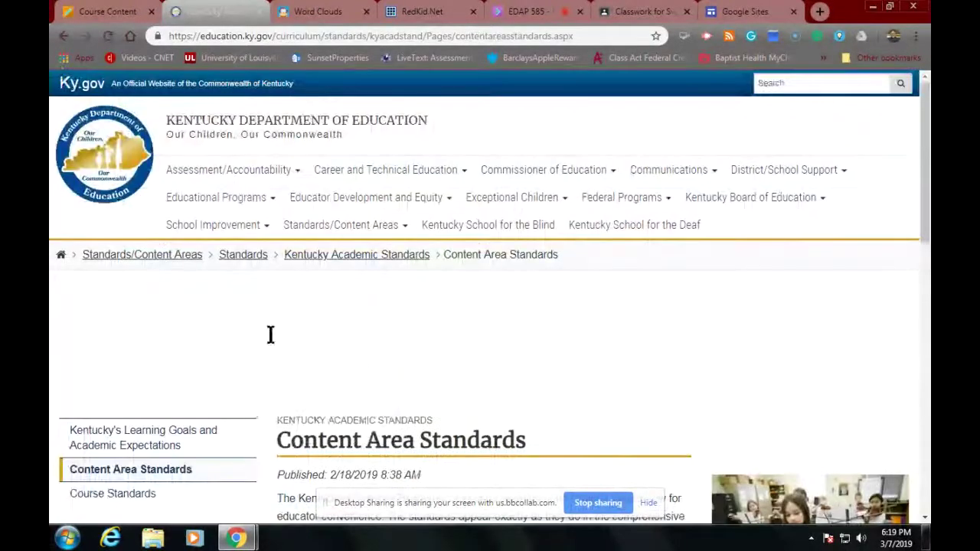
scroll(321, 361, down, 3)
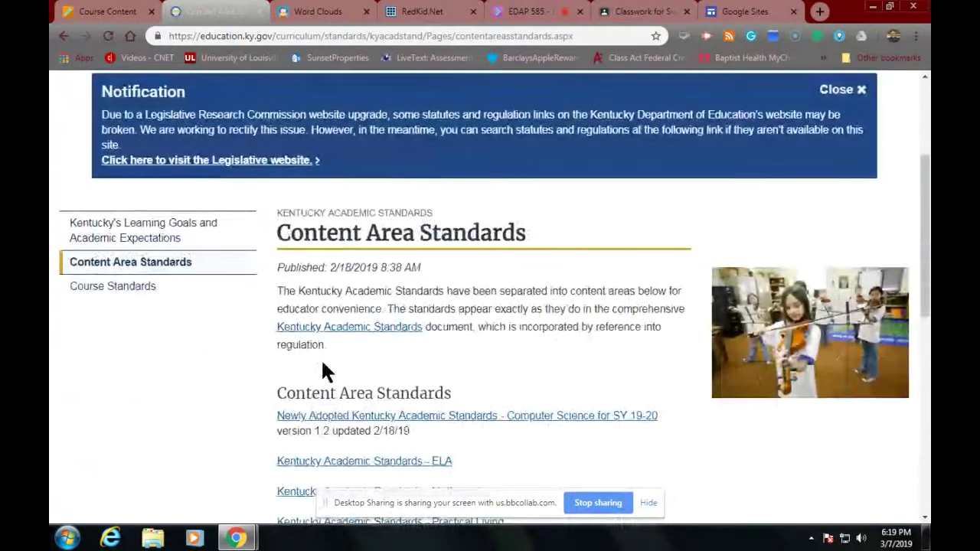
scroll(321, 361, down, 2)
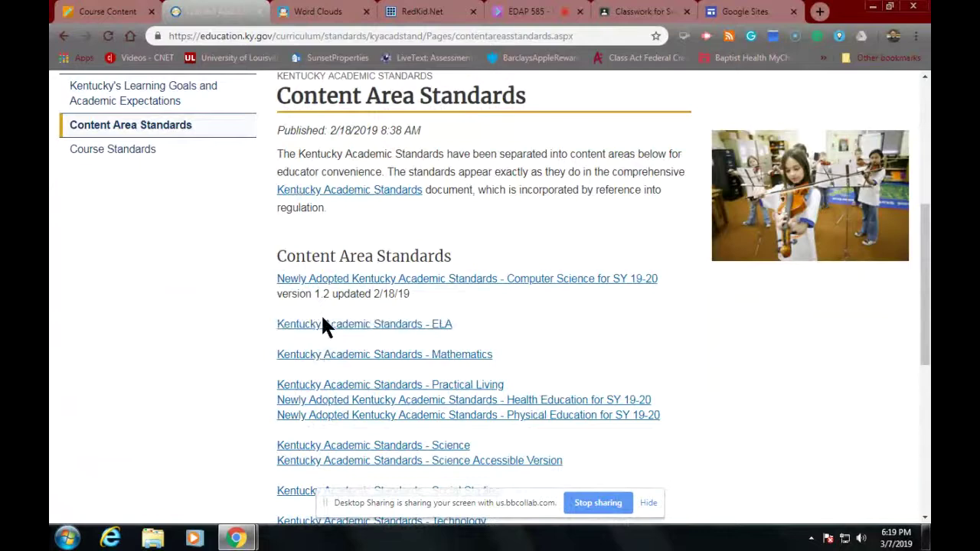
scroll(334, 349, down, 1)
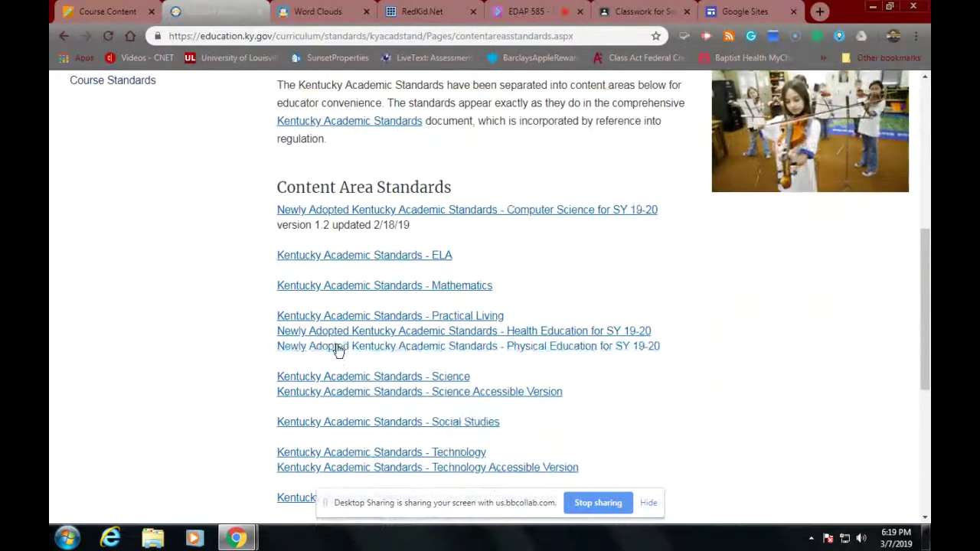
click(375, 376)
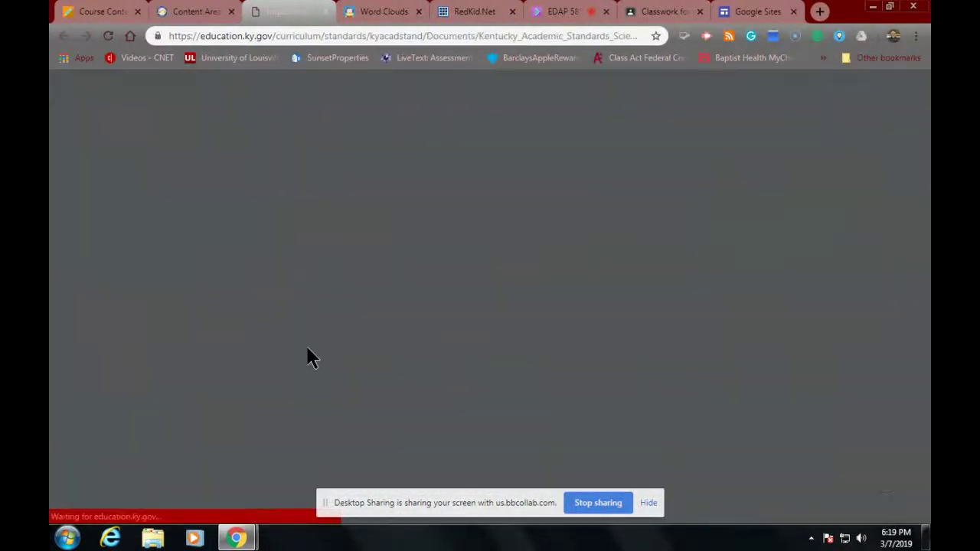
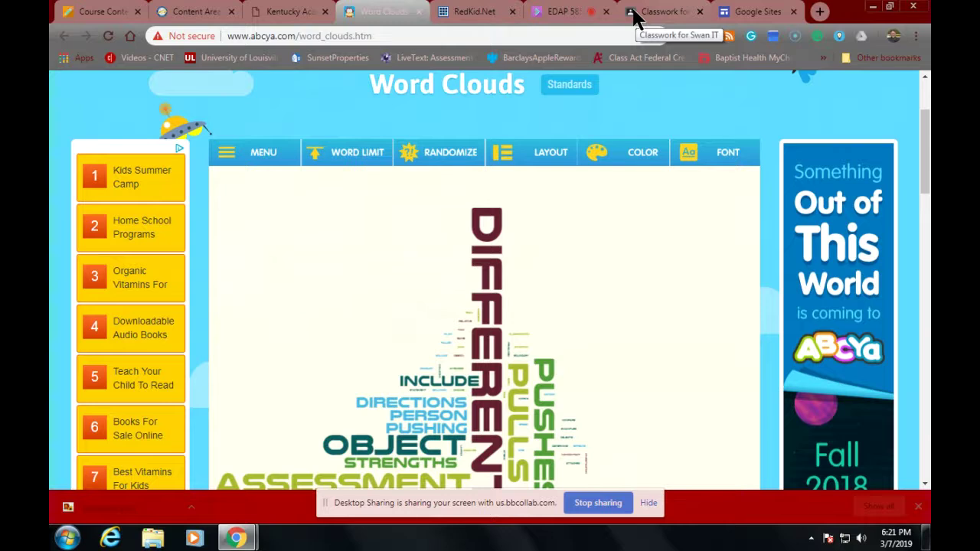
Step: From Swan IT's Classwork, open the My Logo material and enter its edit form
click(633, 17)
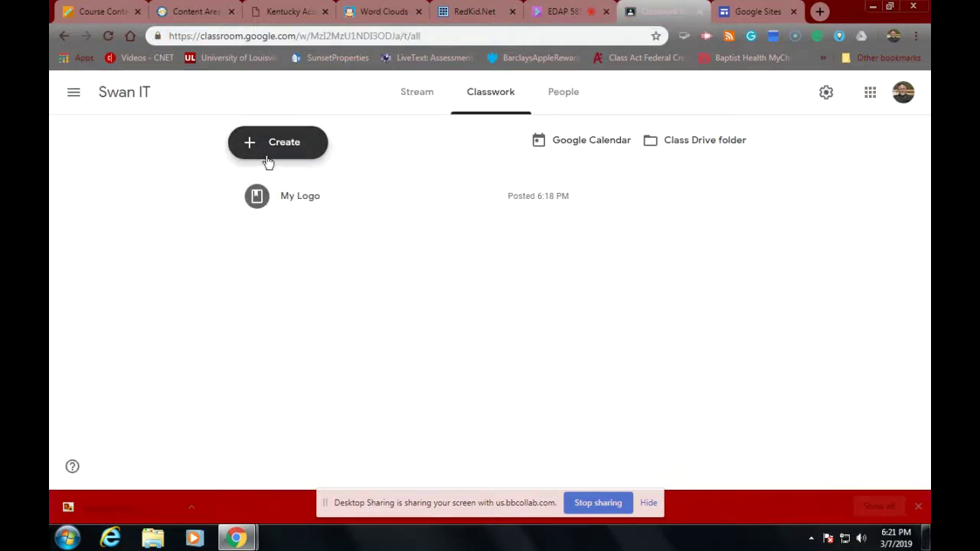
click(303, 207)
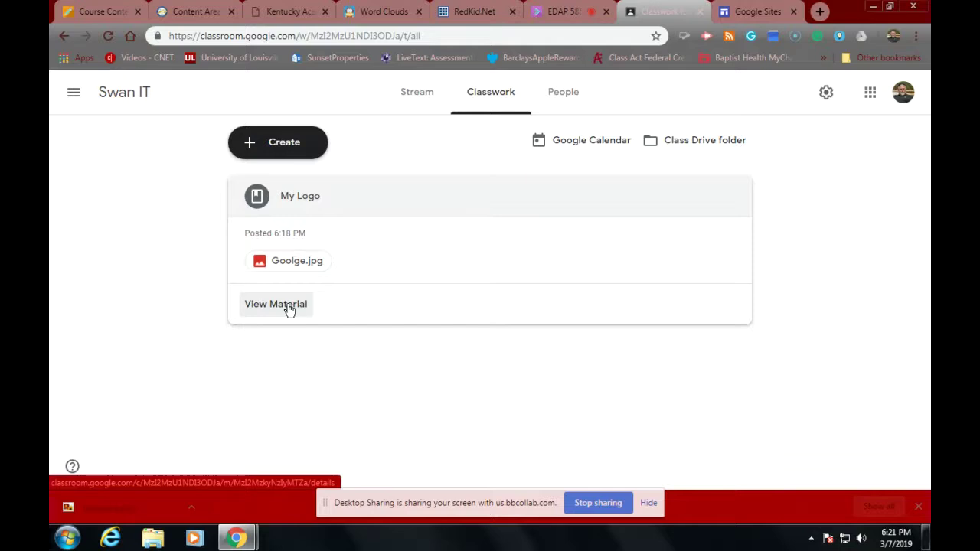
click(287, 306)
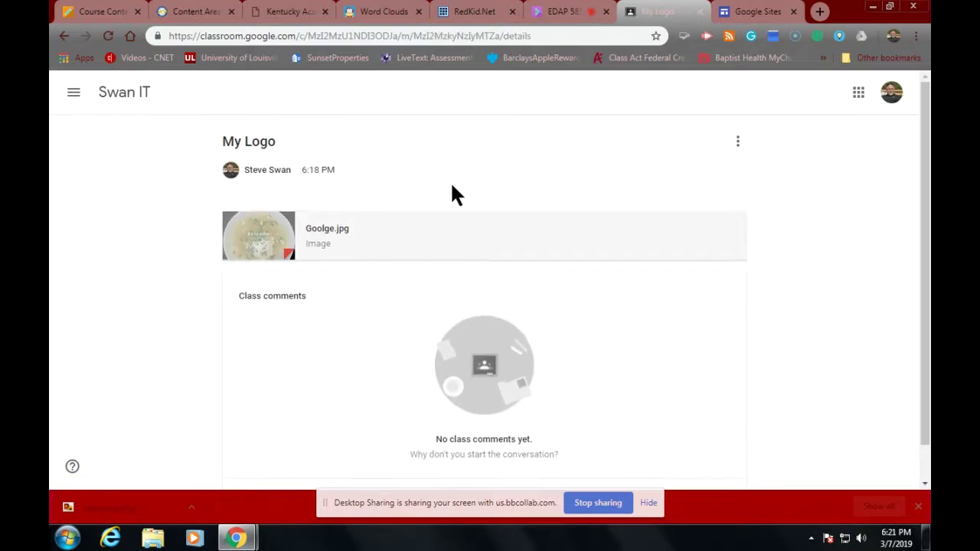
click(736, 141)
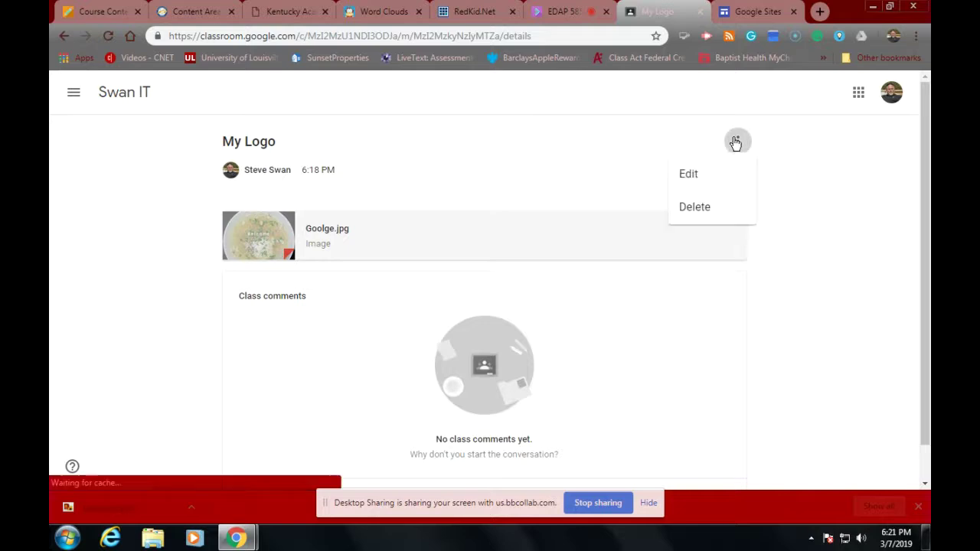
click(679, 181)
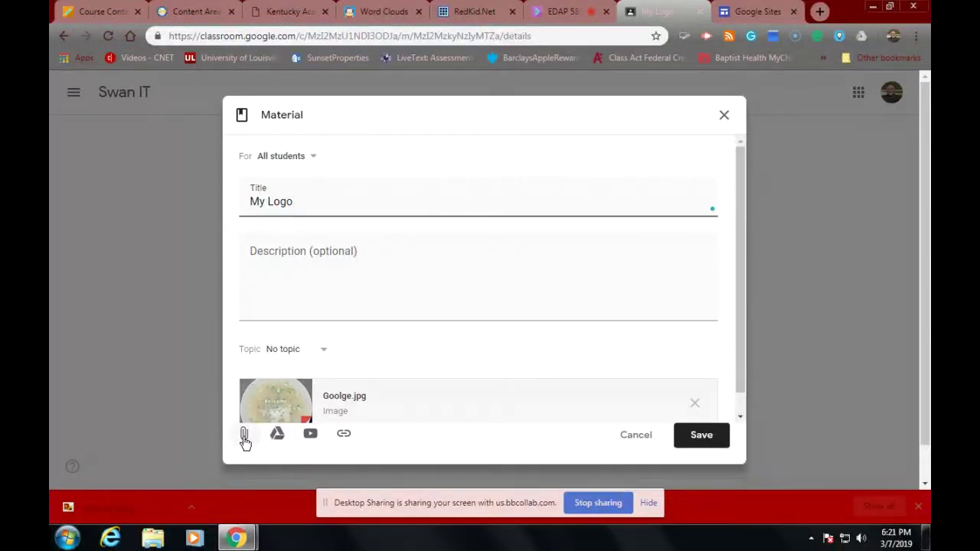
Step: Upload Standard.png from the computer as an attachment to My Logo
click(244, 435)
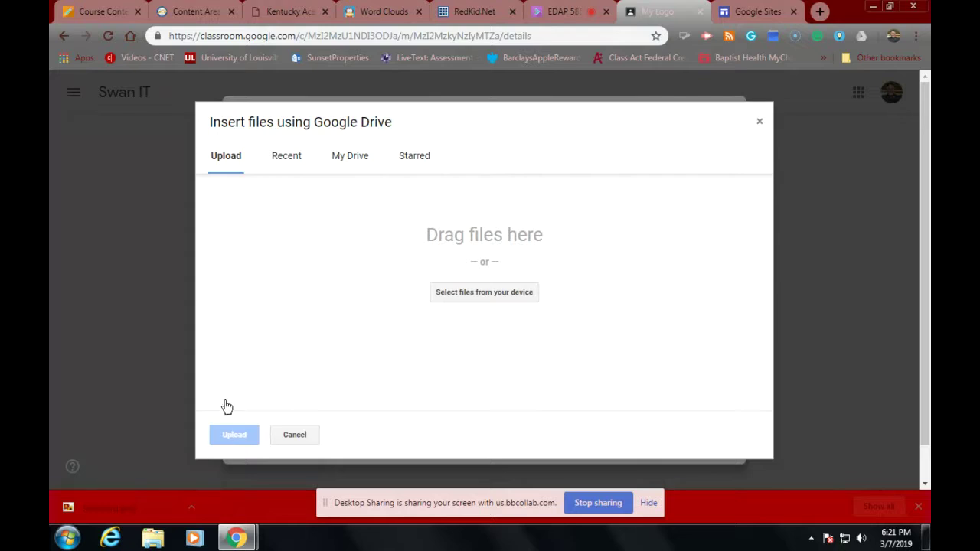
click(470, 294)
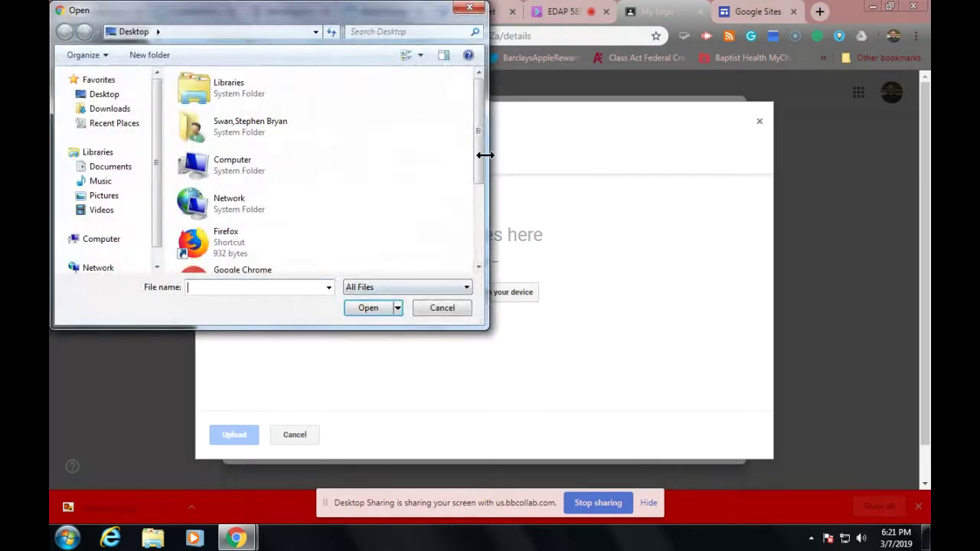
drag(476, 153, 472, 238)
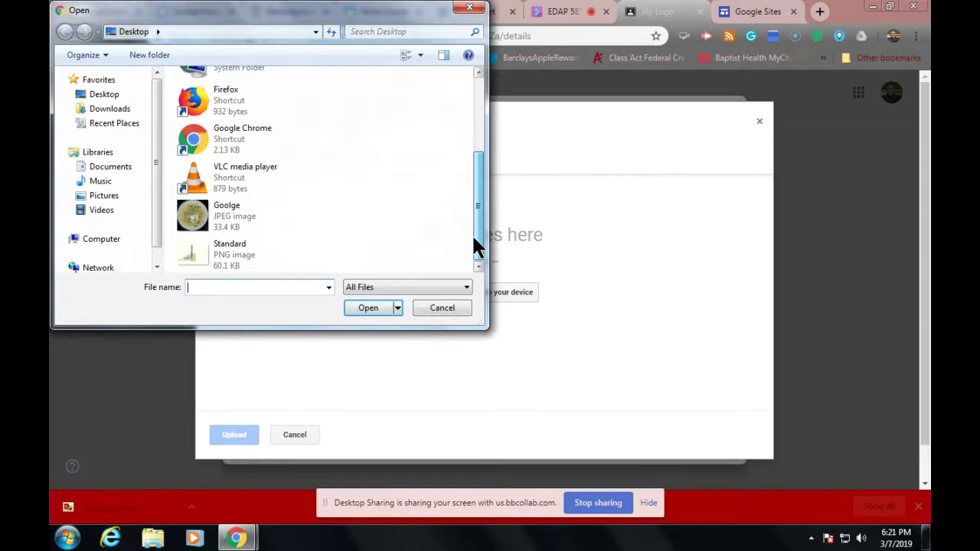
click(213, 251)
click(366, 308)
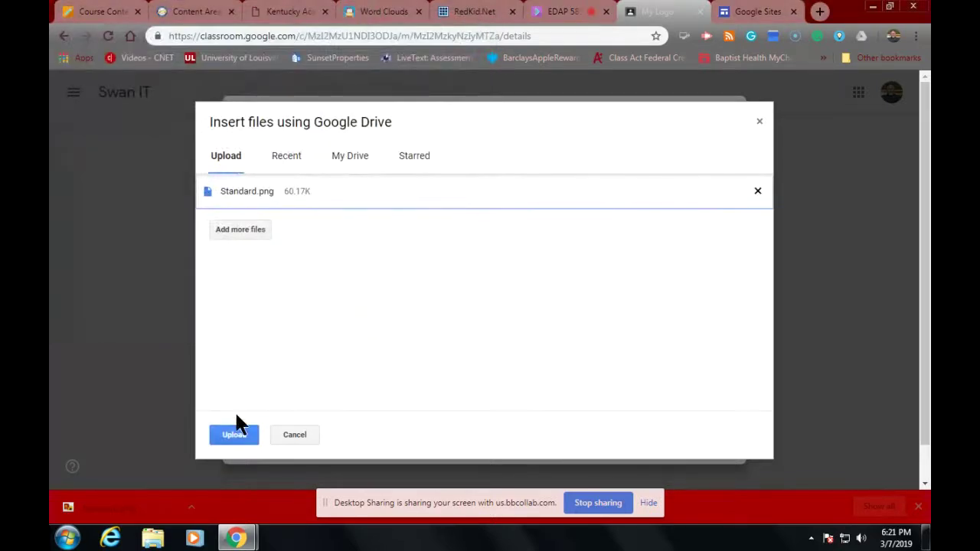
click(244, 434)
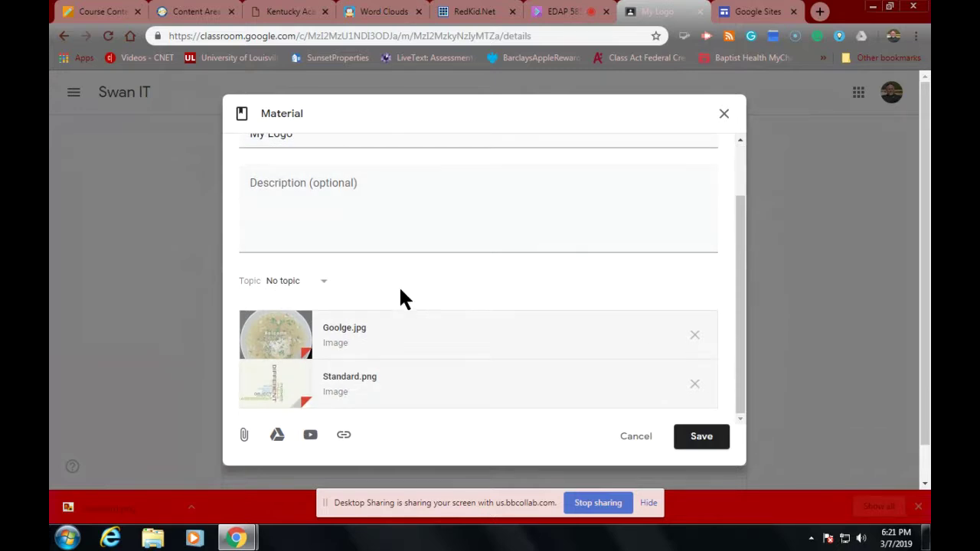
scroll(387, 283, up, 2)
scroll(389, 283, down, 2)
Step: Save the material, glance at the Blackboard tab, then return to My Logo
click(688, 438)
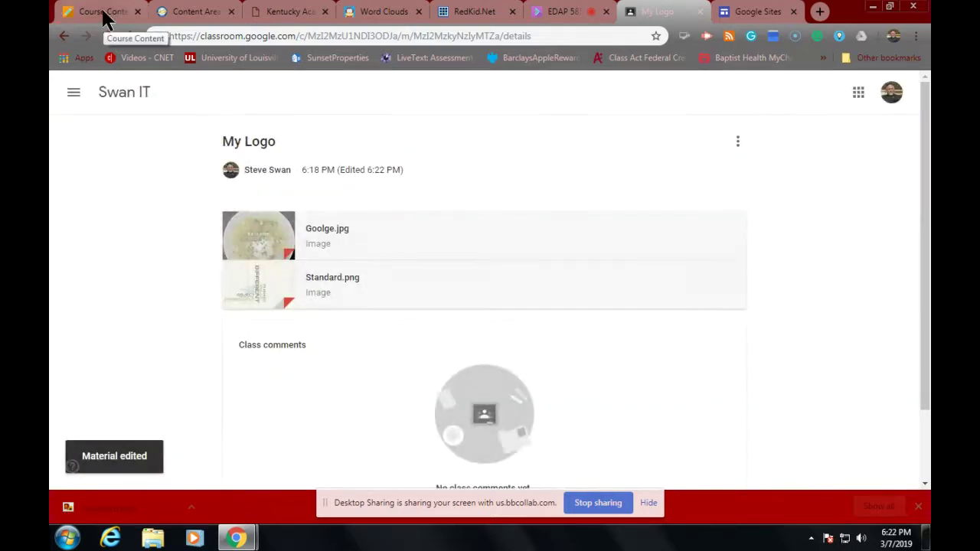
click(104, 17)
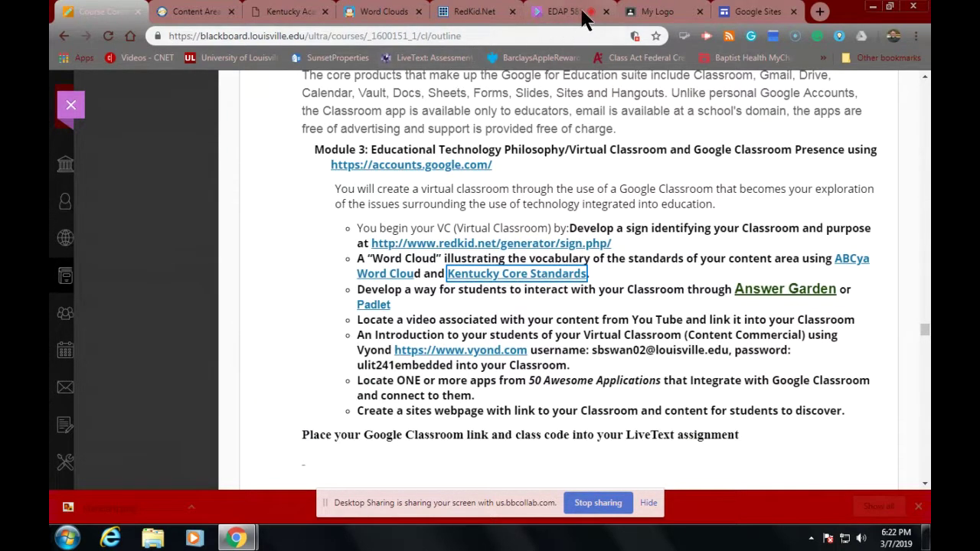
click(656, 17)
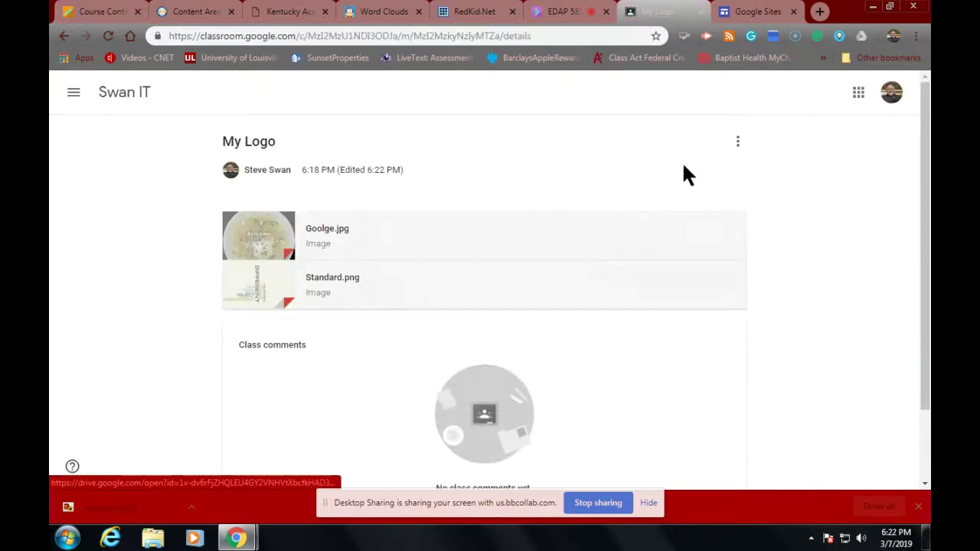
Step: Edit My Logo again and search YouTube for 'scienc investigation'
click(737, 141)
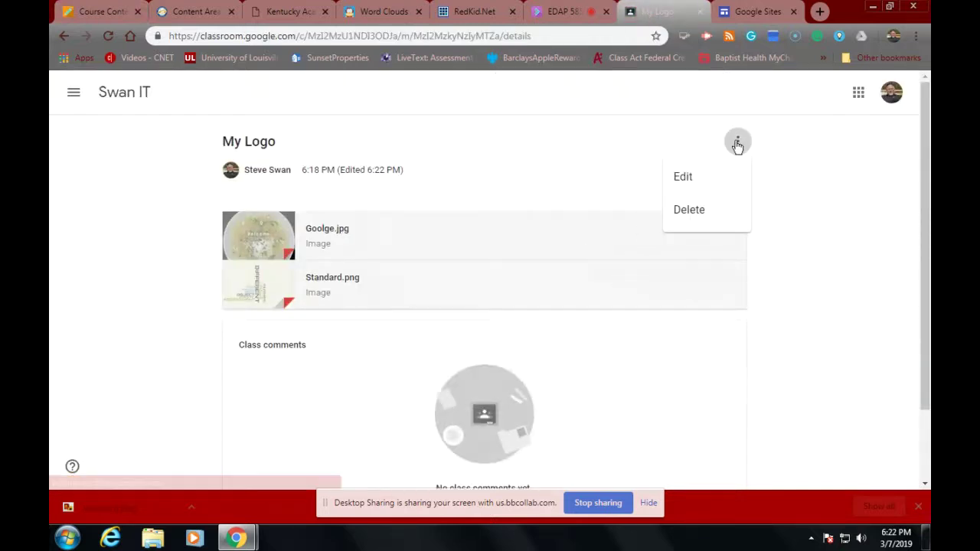
click(709, 185)
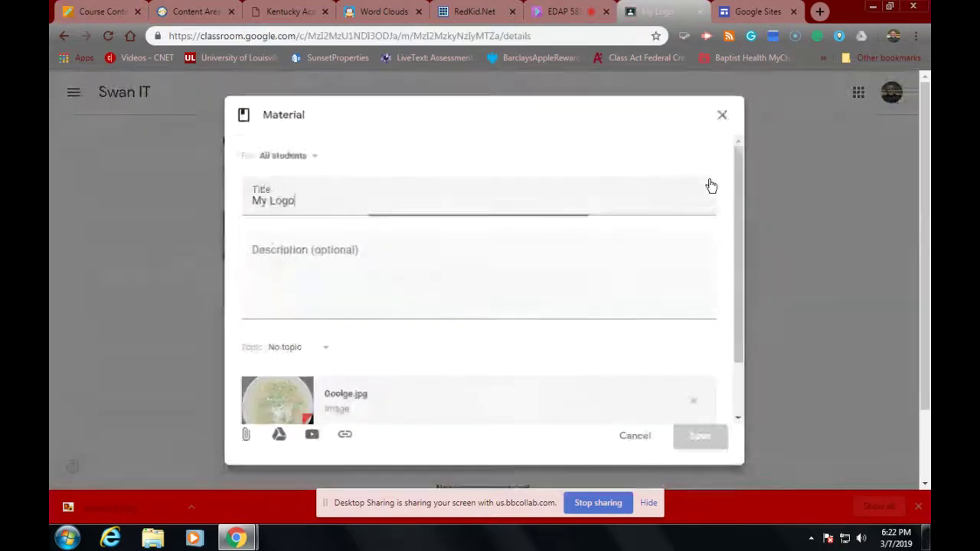
click(309, 436)
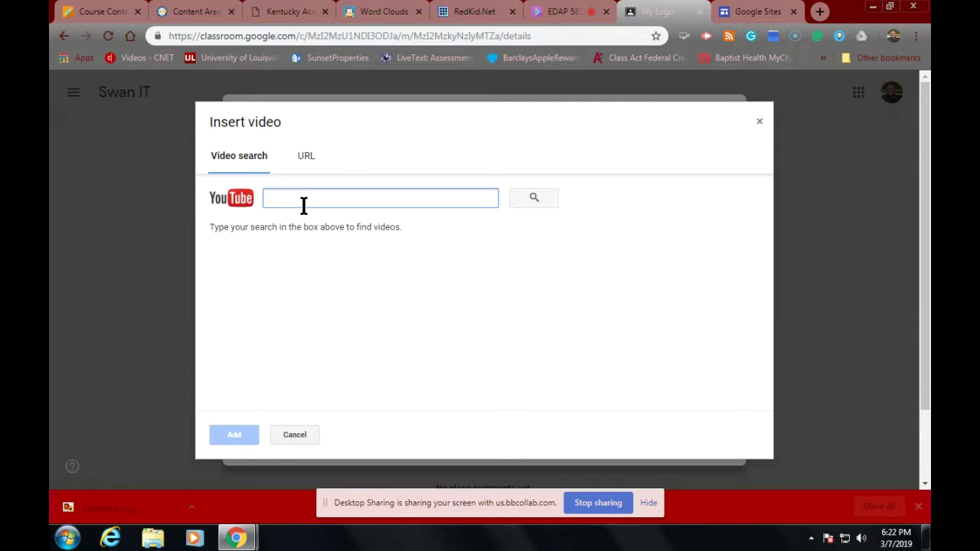
text(sc)
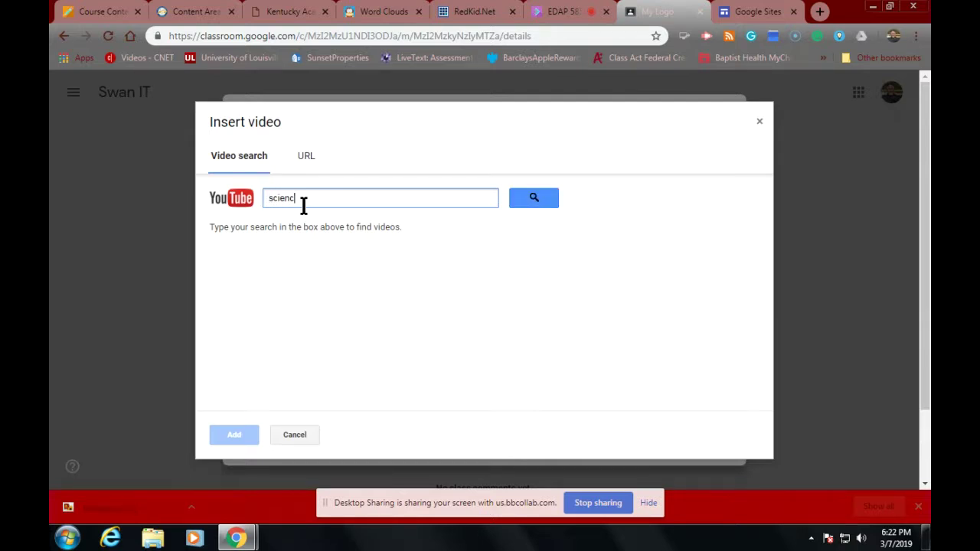
text(ienc investigation)
key(Return)
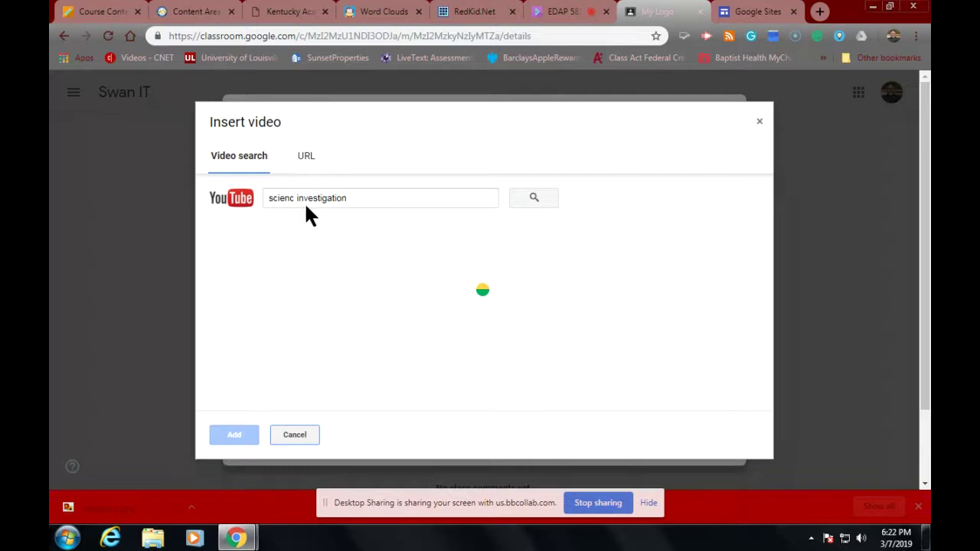
Step: Add the Investigating Pulleys video to the material and save it
scroll(346, 318, down, 10)
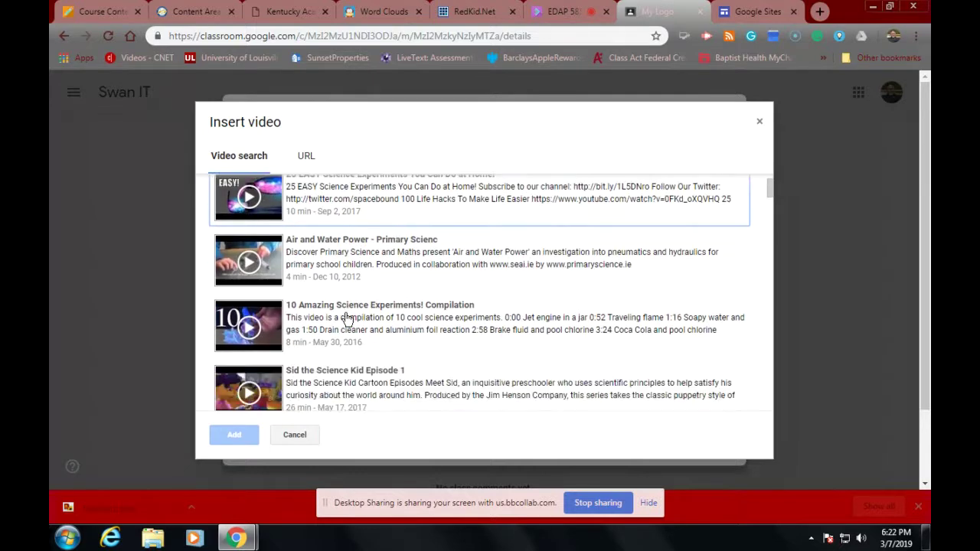
scroll(349, 315, down, 3)
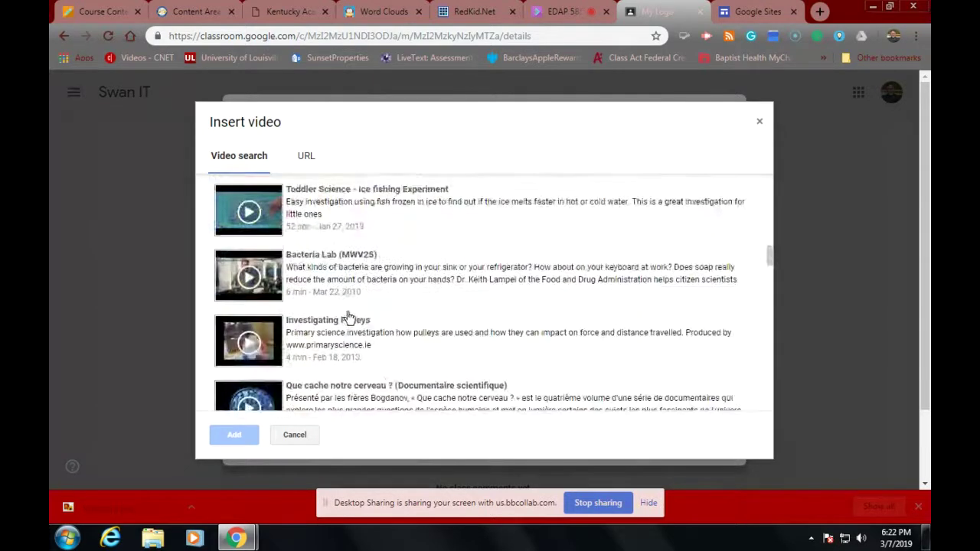
scroll(354, 316, down, 6)
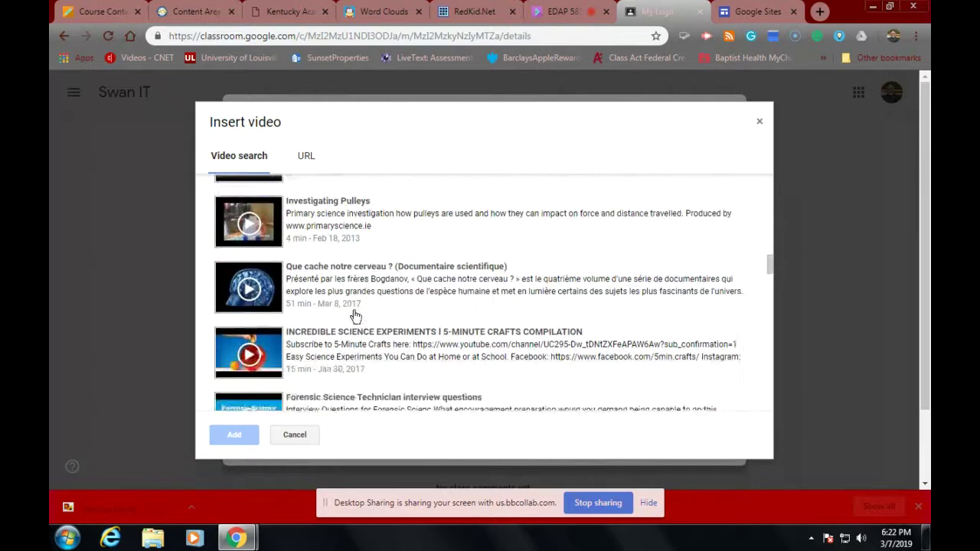
scroll(355, 313, up, 9)
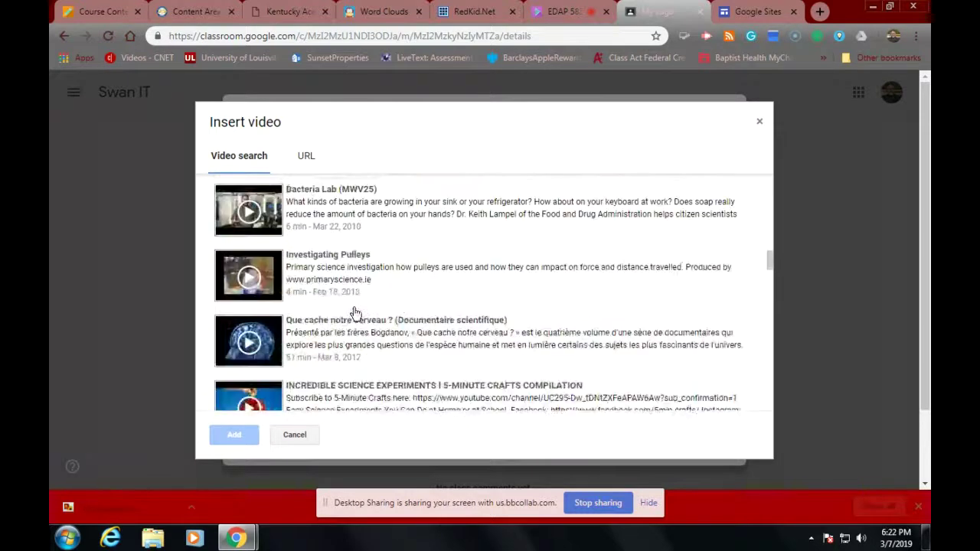
scroll(355, 313, down, 1)
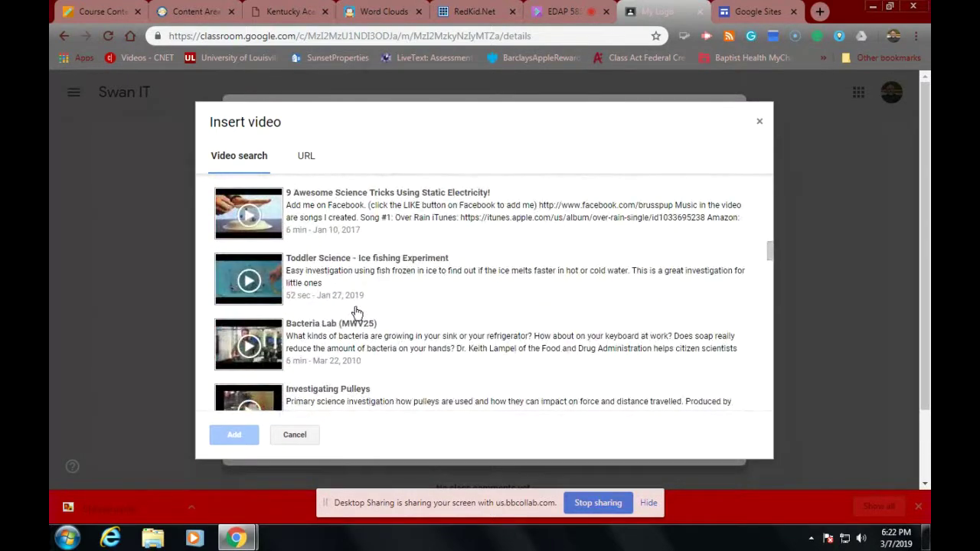
scroll(354, 313, up, 1)
scroll(356, 312, down, 5)
scroll(356, 312, down, 1)
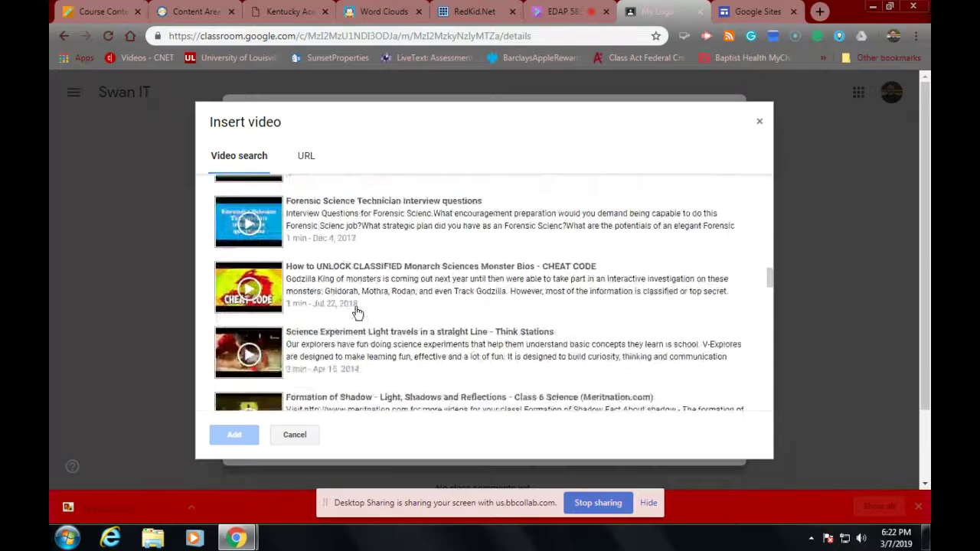
scroll(356, 311, up, 4)
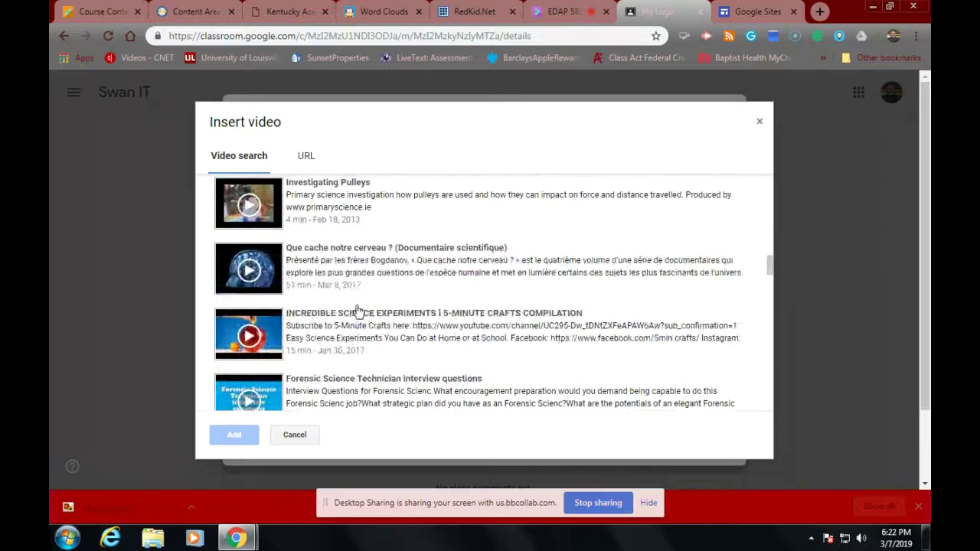
click(327, 185)
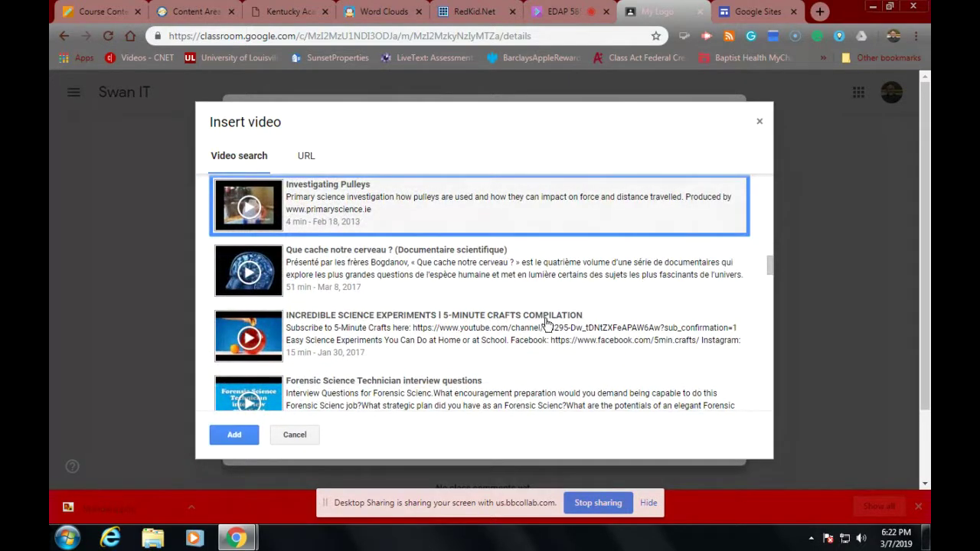
click(230, 442)
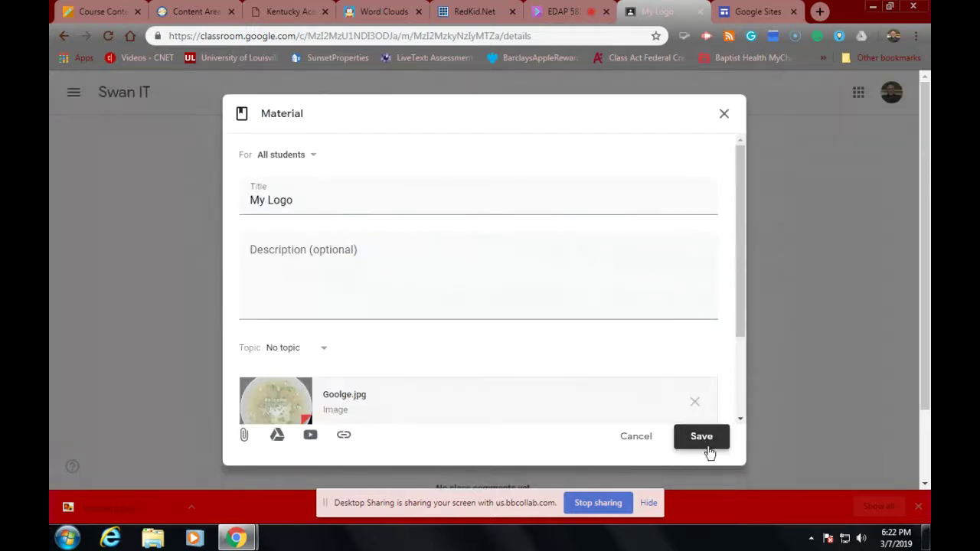
click(699, 448)
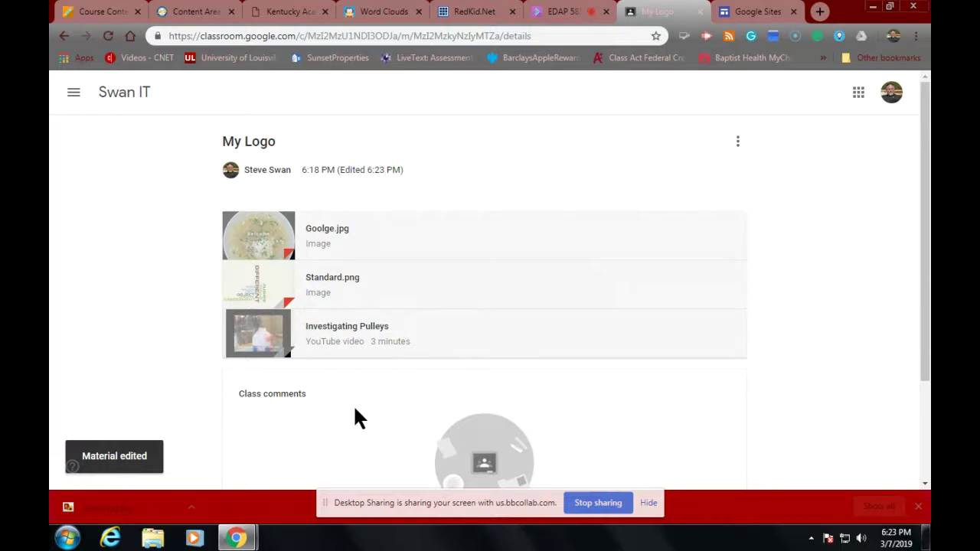
Step: Open the Padlet link from the Blackboard Module 3 course outline
click(114, 13)
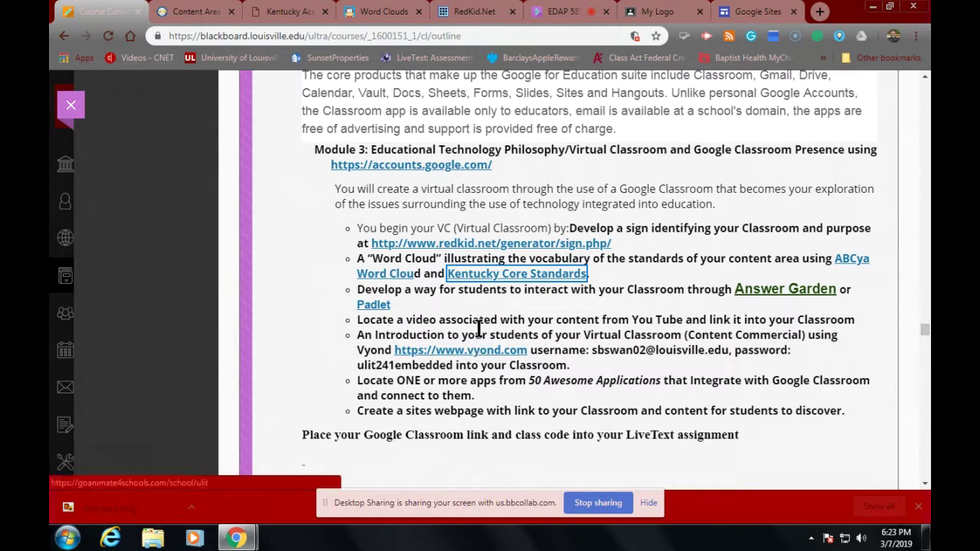
click(373, 304)
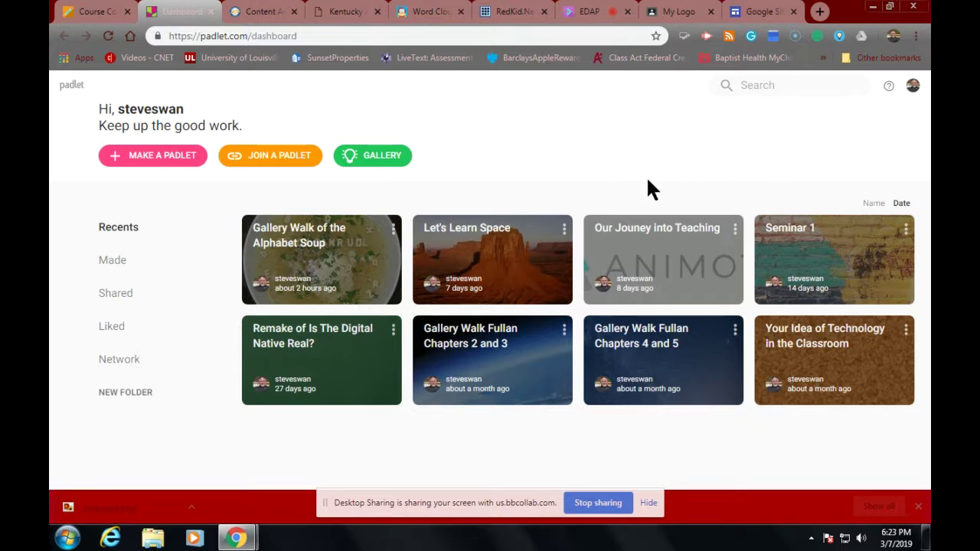
Step: Log out of Padlet, log back in, and open the Make a padlet chooser
click(912, 85)
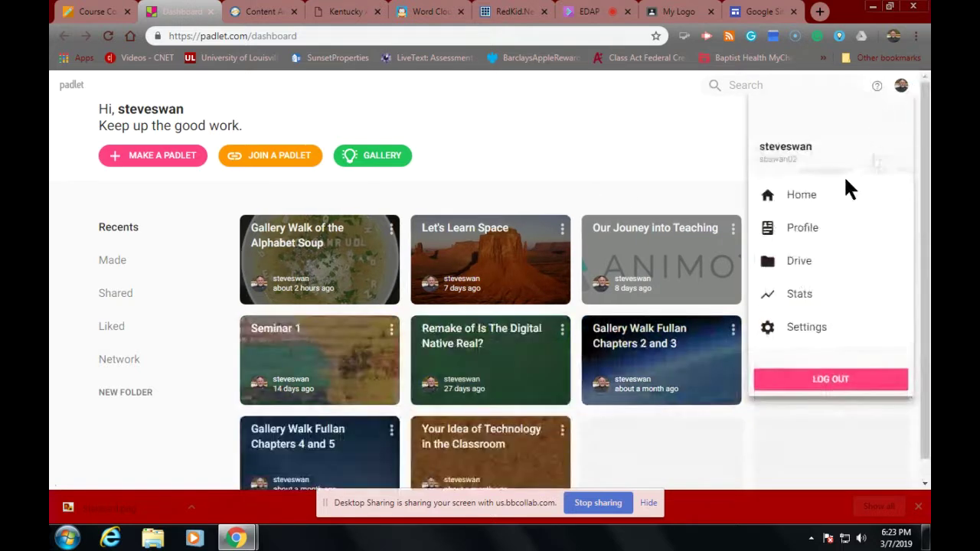
click(818, 383)
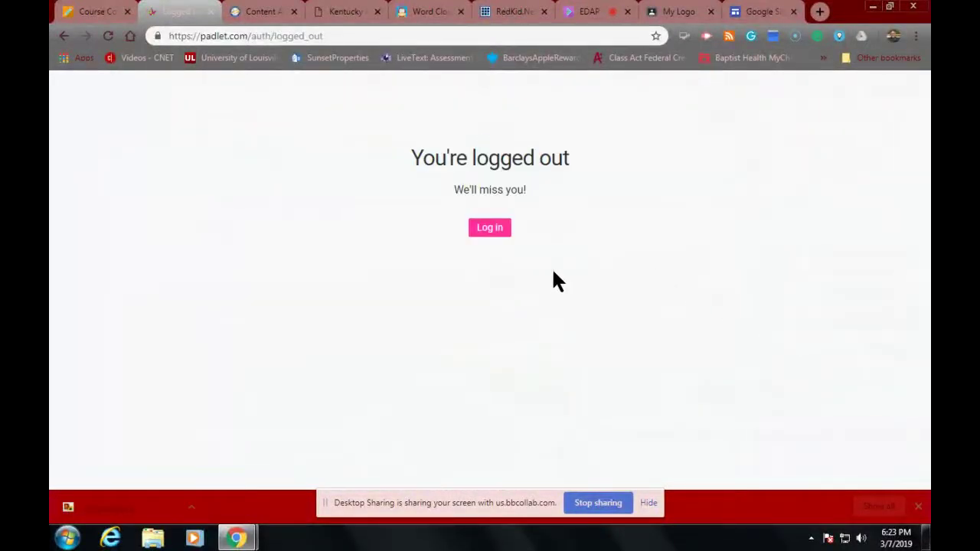
click(489, 229)
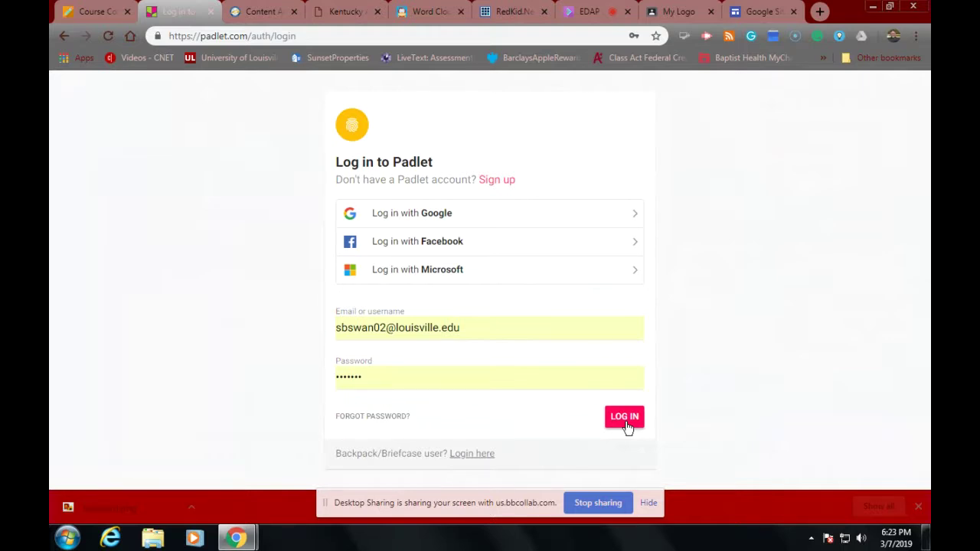
click(625, 420)
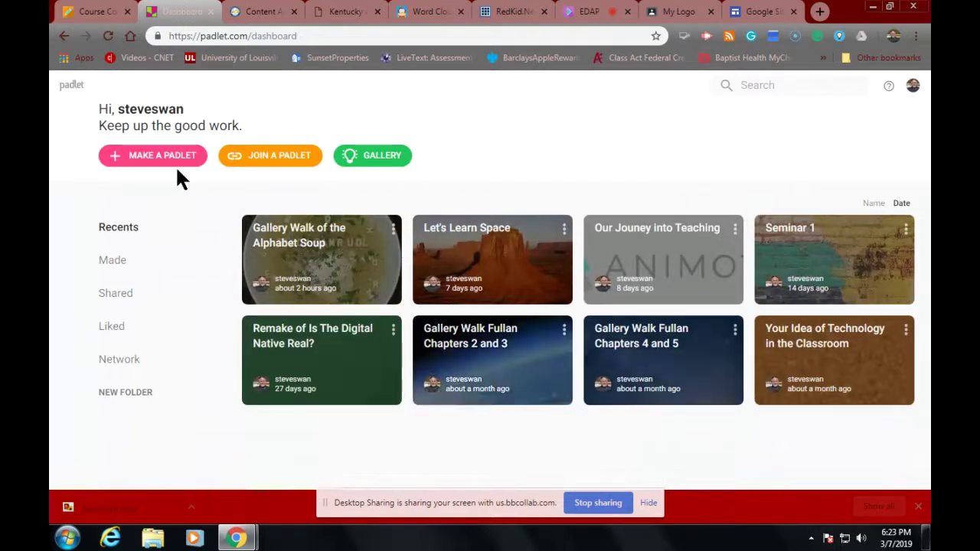
click(171, 159)
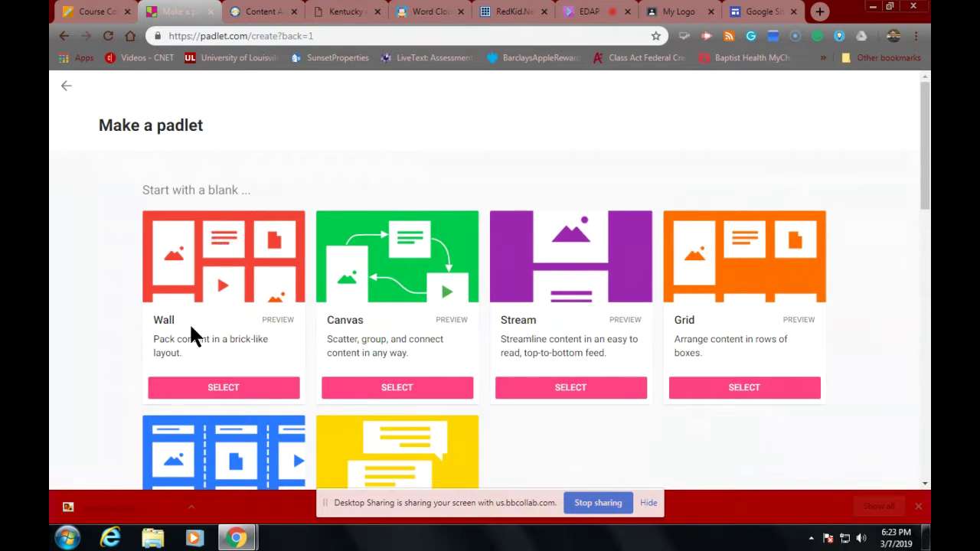
Step: Create a Wall padlet titled 'Padlet for Course' and continue to privacy settings
click(221, 390)
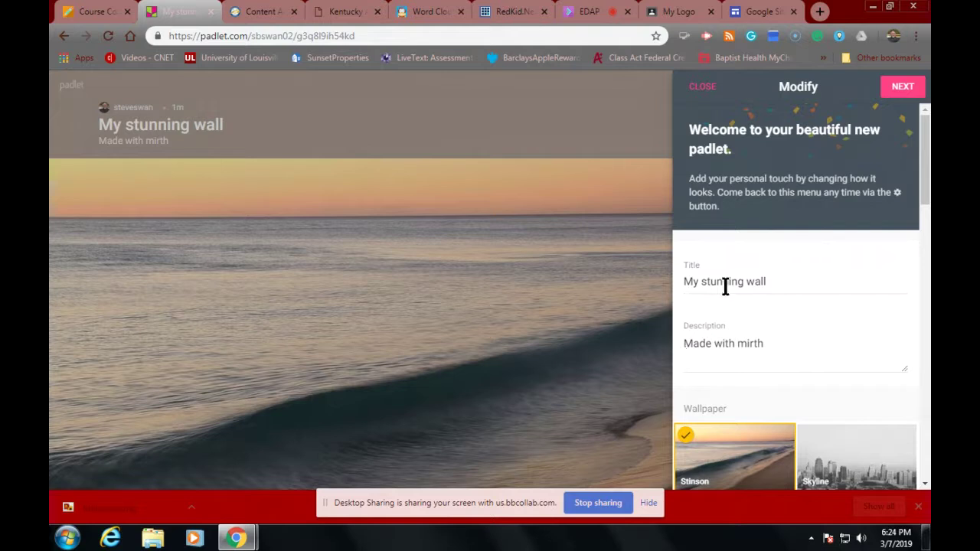
click(801, 284)
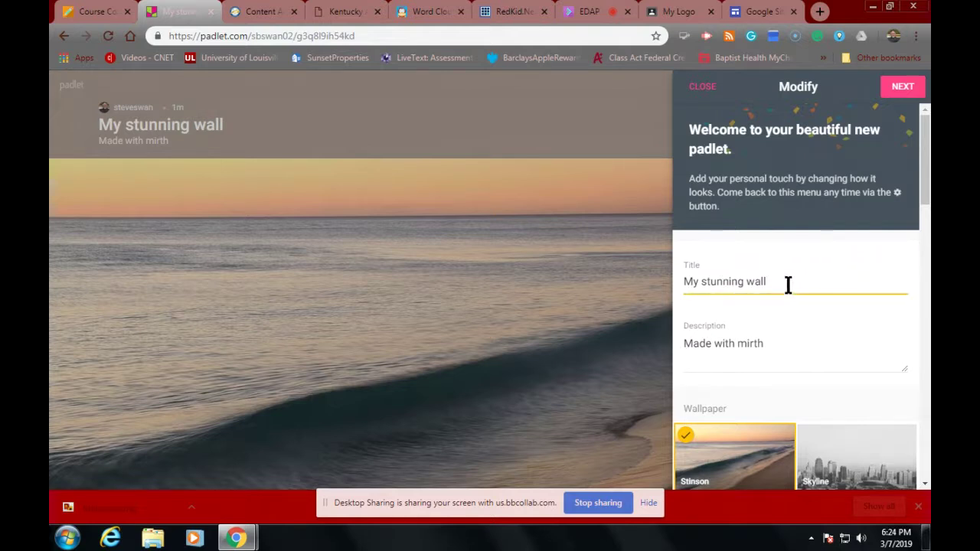
drag(787, 284, 624, 290)
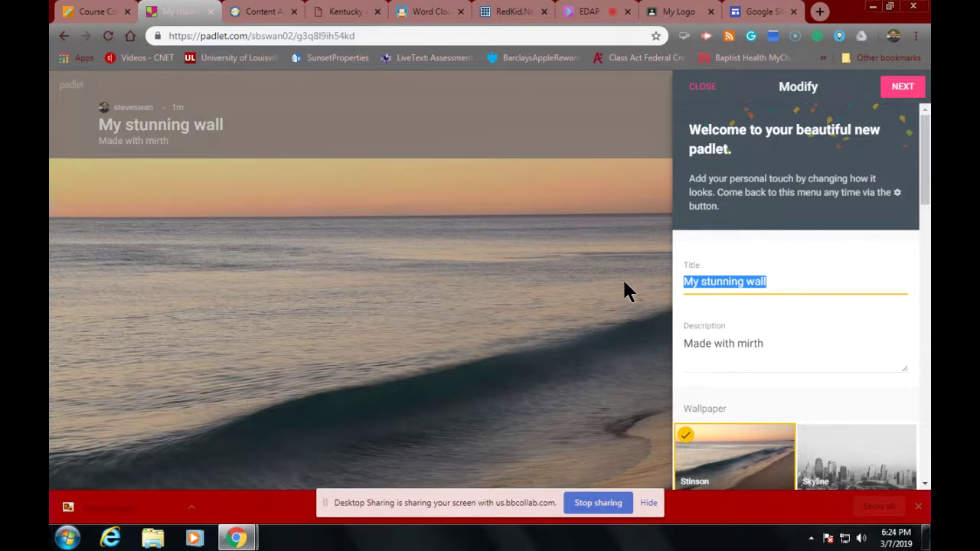
text(Padlet)
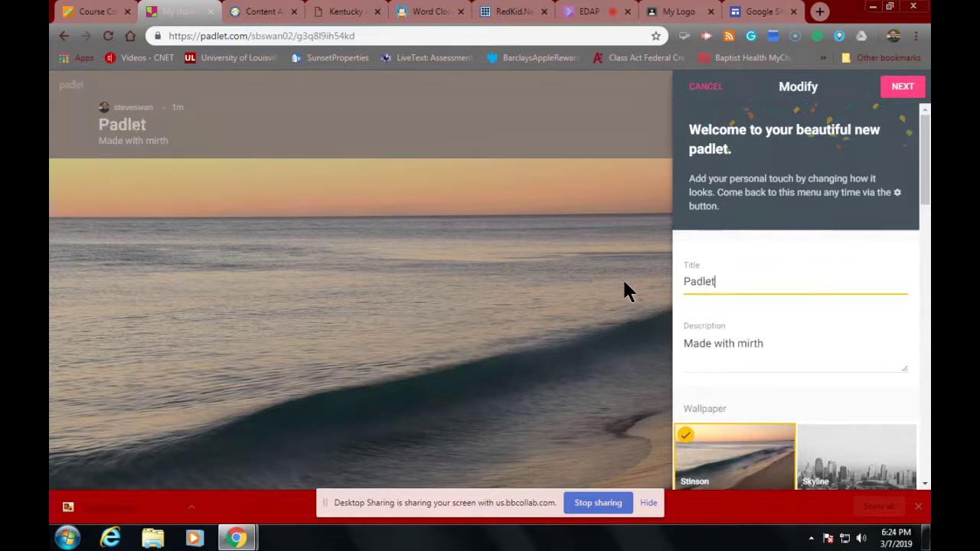
text( for Cou)
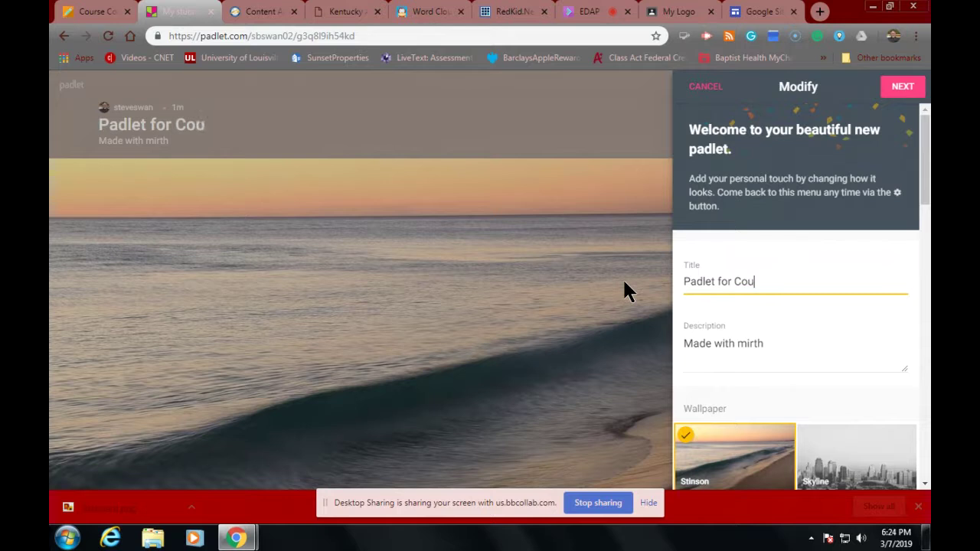
text(rse)
click(903, 88)
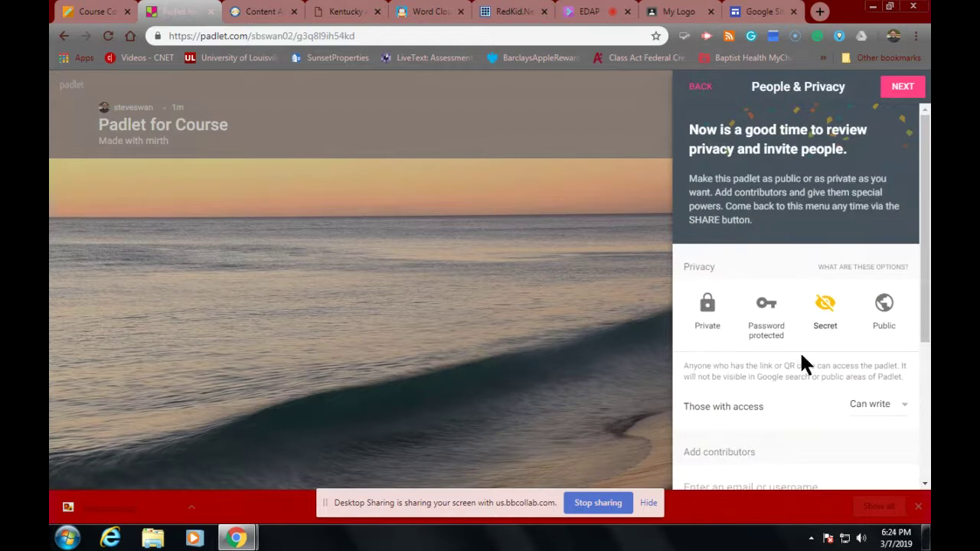
Step: Set the Padlet for Course wall's privacy to Public
click(885, 304)
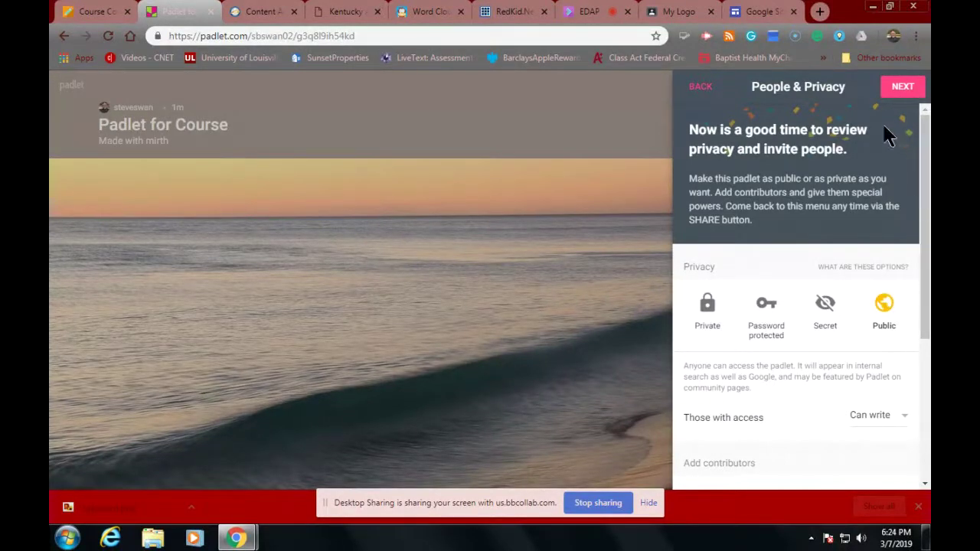
click(903, 87)
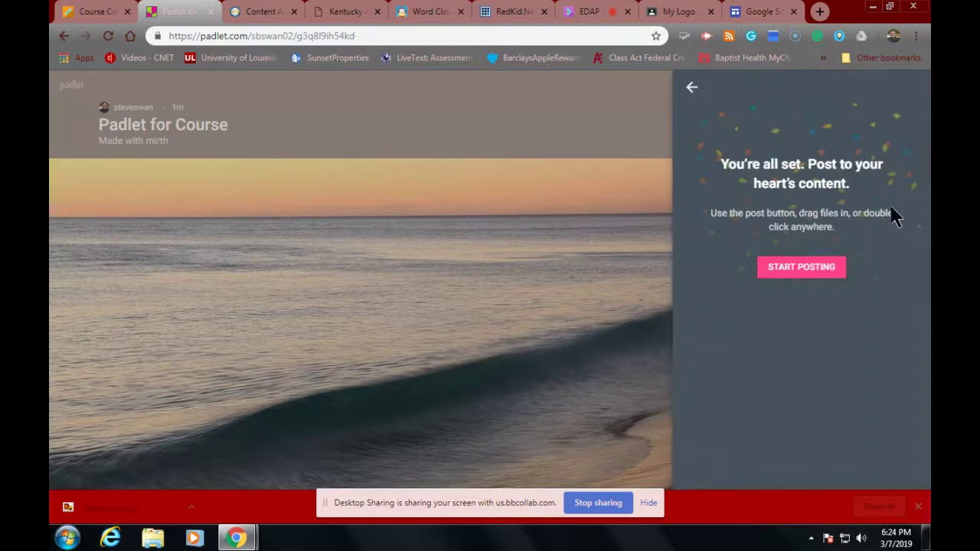
click(691, 88)
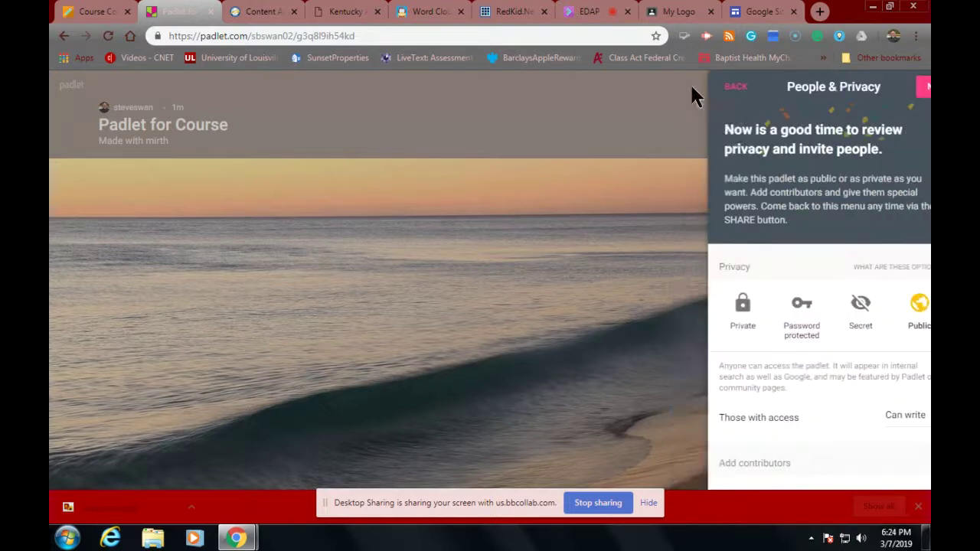
scroll(738, 195, down, 1)
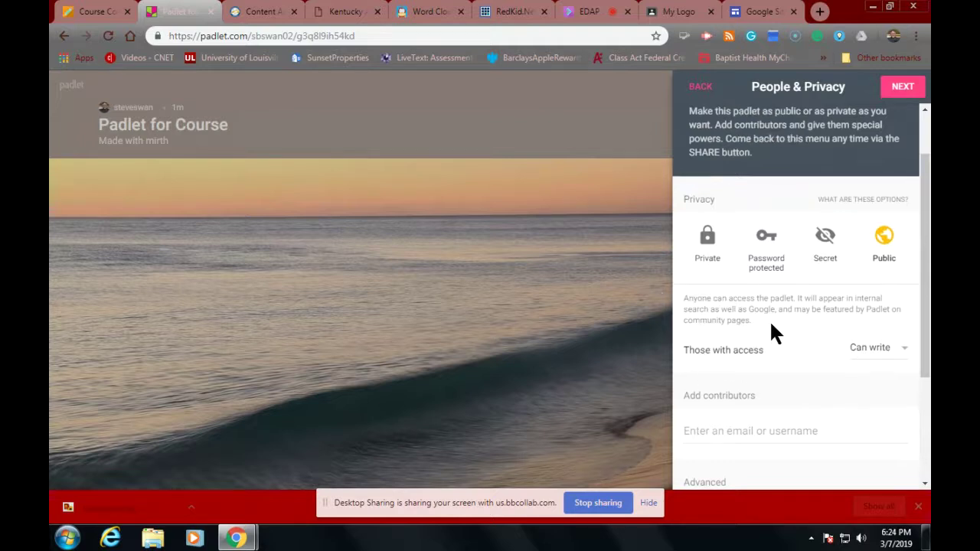
scroll(770, 330, up, 1)
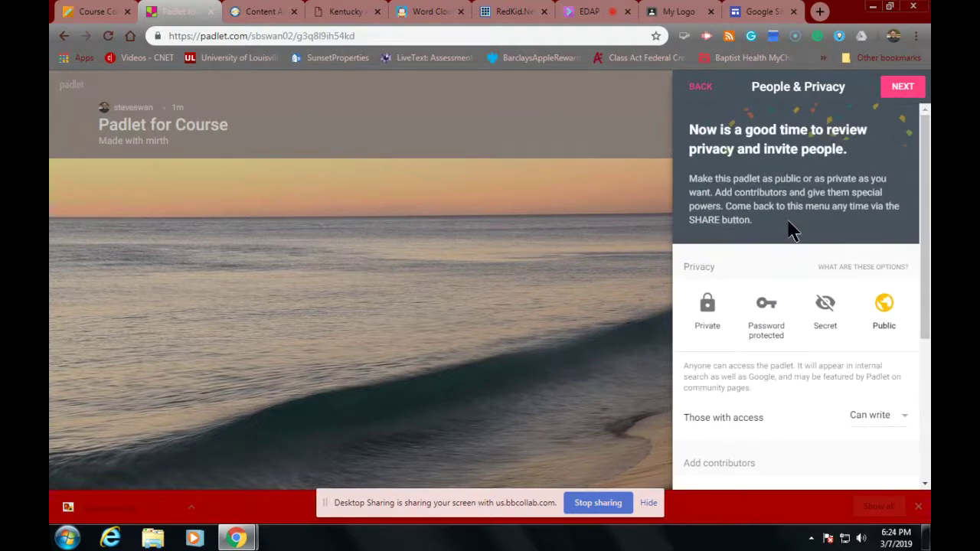
scroll(792, 230, down, 3)
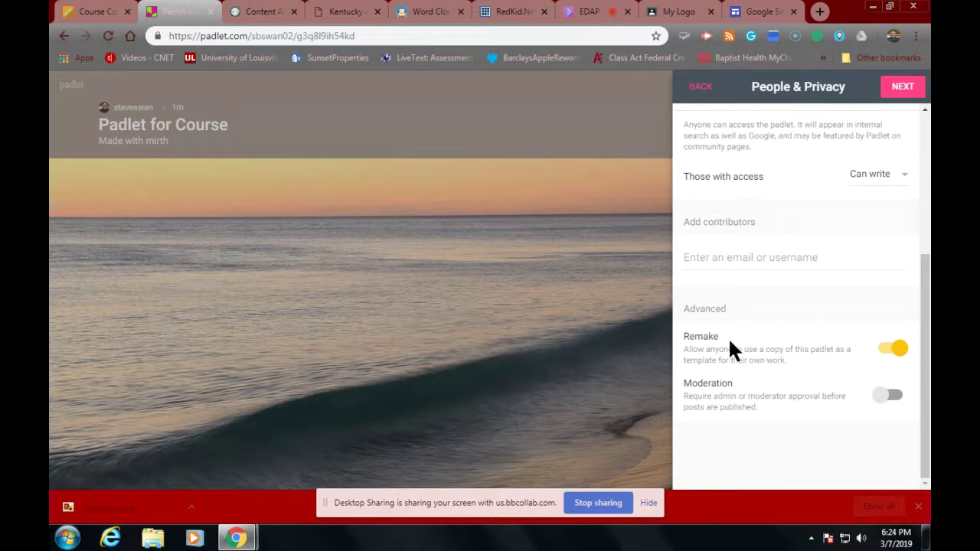
Step: Leave post moderation off and finish setup to start posting
click(896, 398)
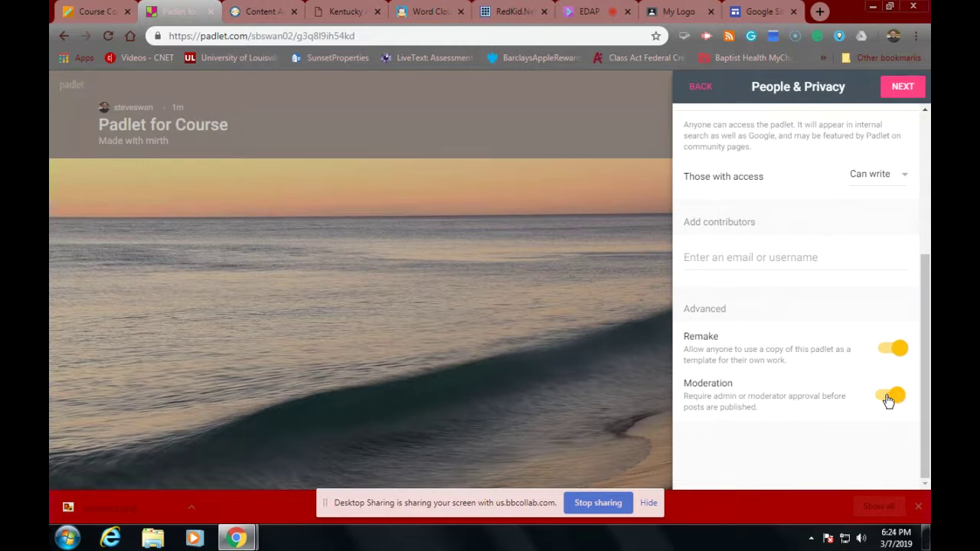
click(886, 396)
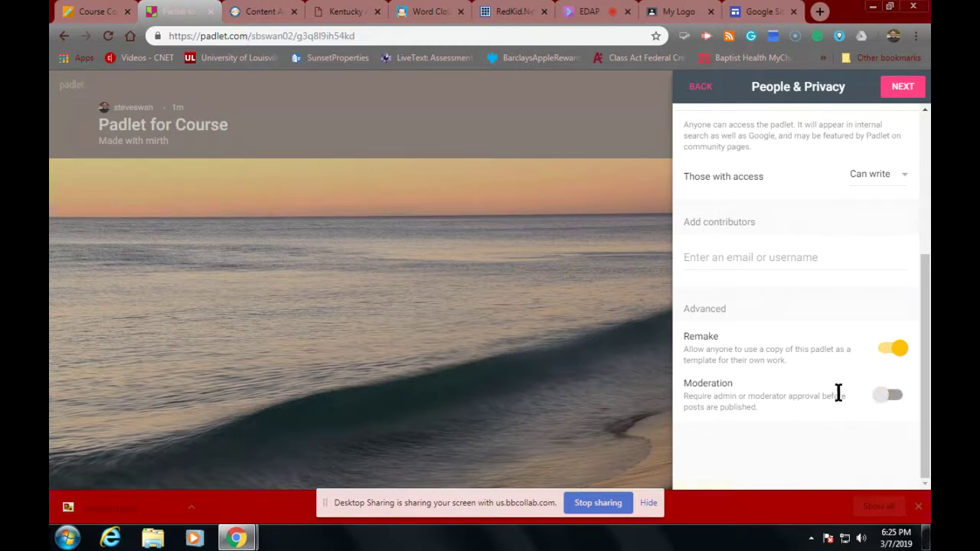
scroll(833, 396, up, 5)
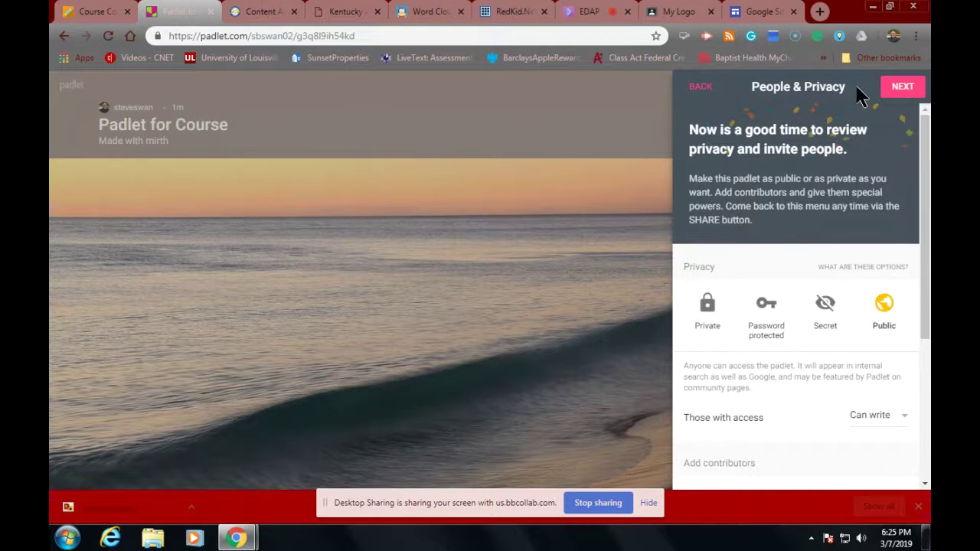
click(903, 89)
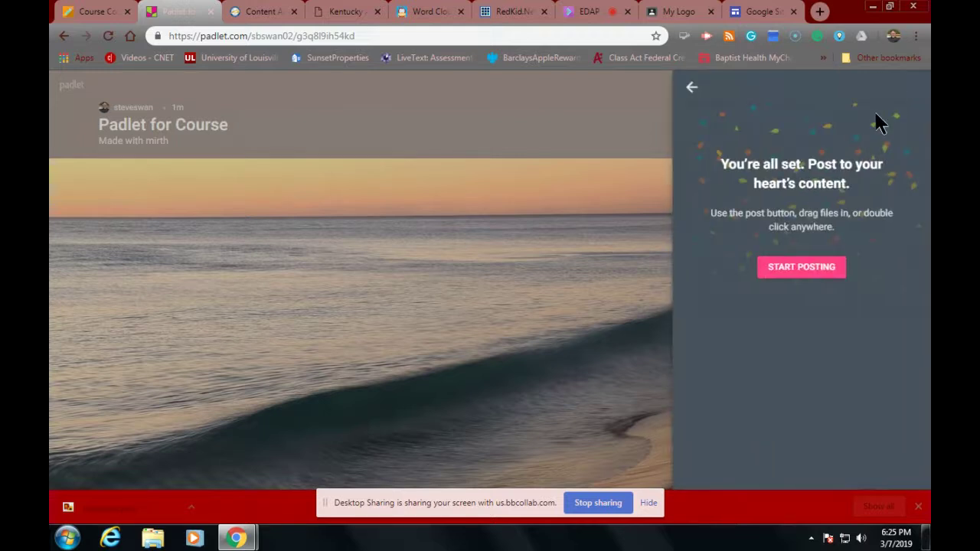
click(793, 268)
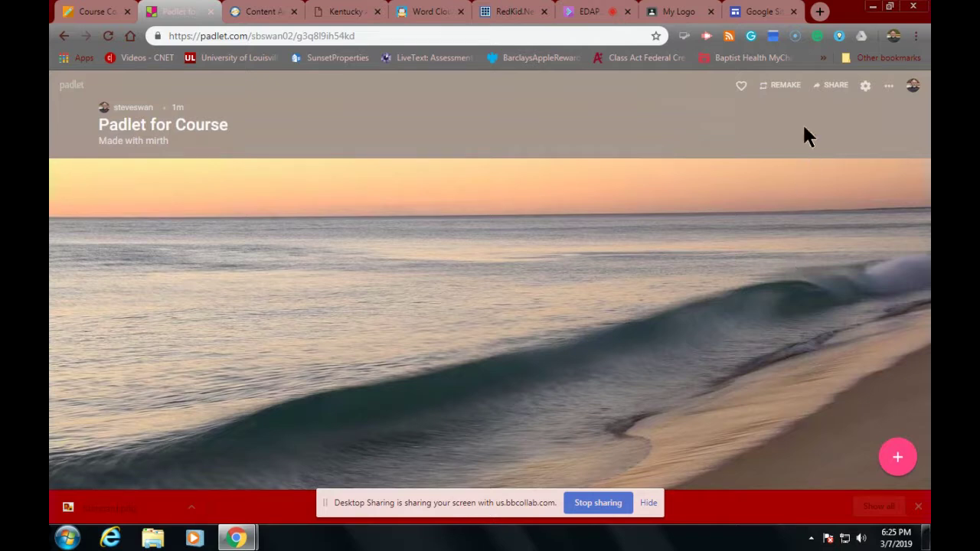
Step: Share the Padlet for Course board to Google Classroom via its Share/Export options
click(833, 86)
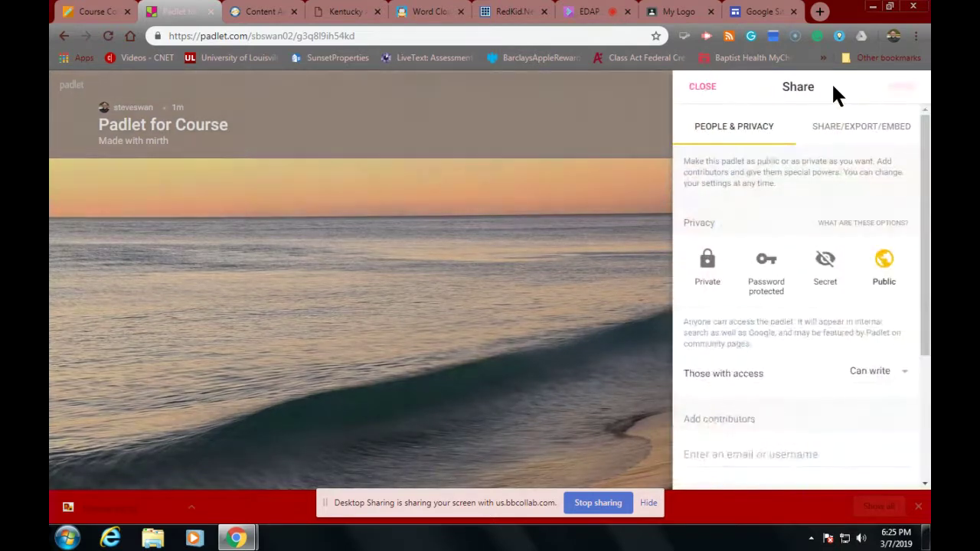
scroll(806, 304, down, 3)
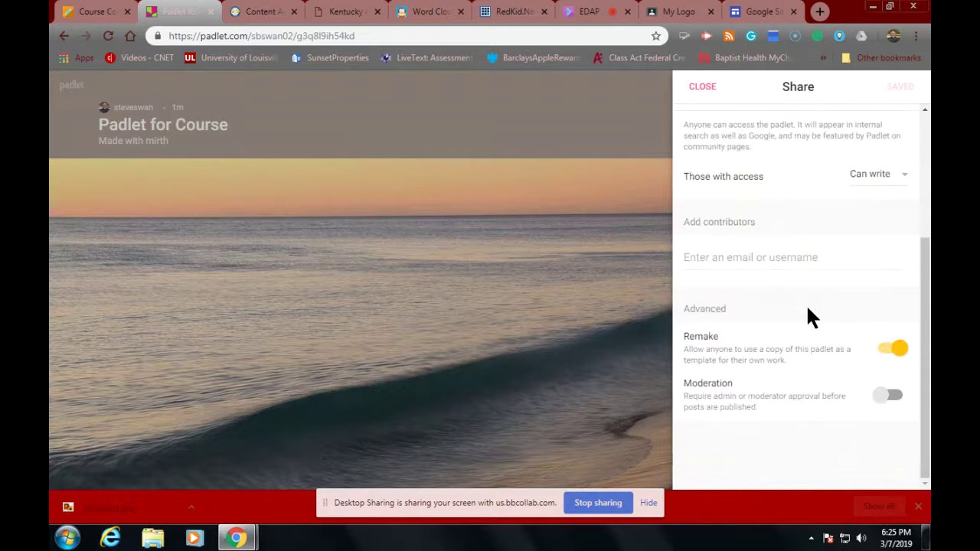
scroll(805, 304, up, 3)
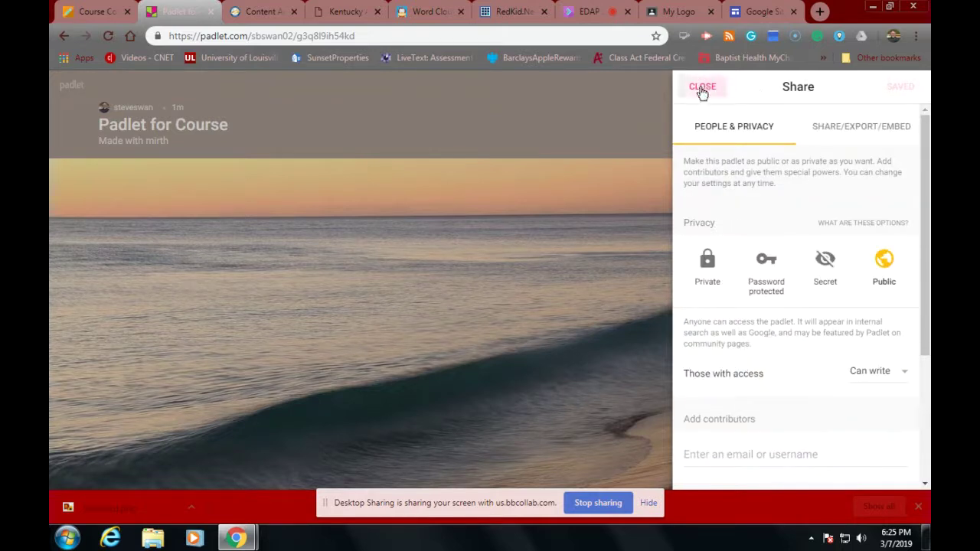
click(833, 130)
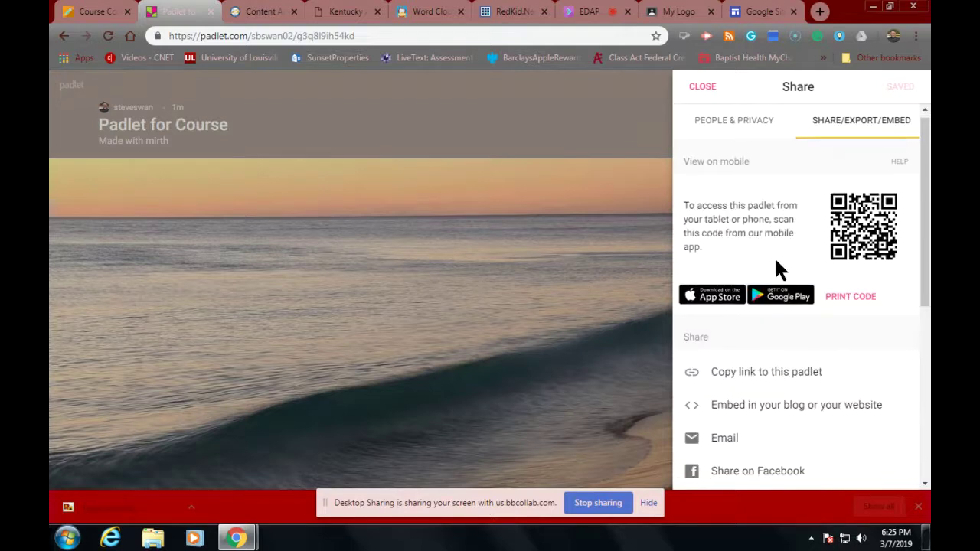
scroll(775, 260, down, 1)
scroll(777, 259, down, 2)
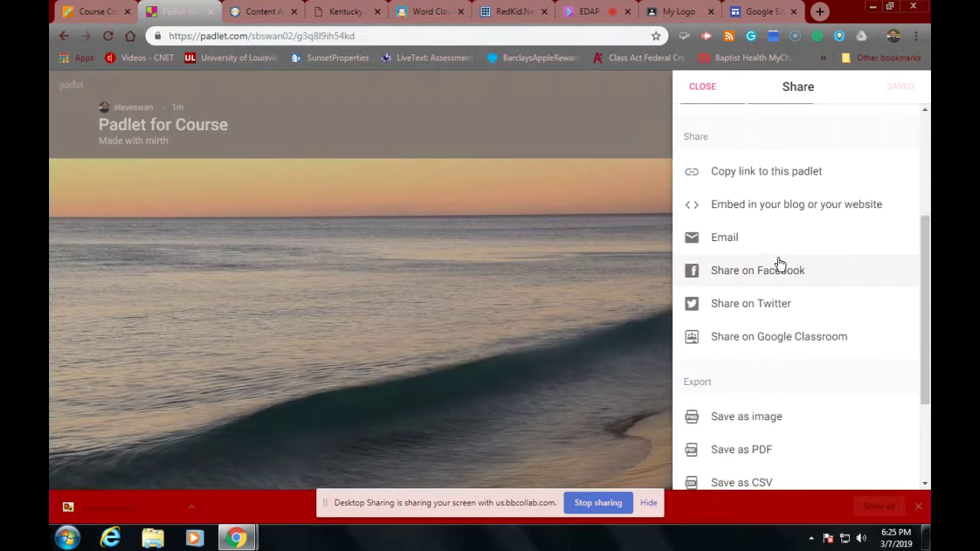
click(748, 341)
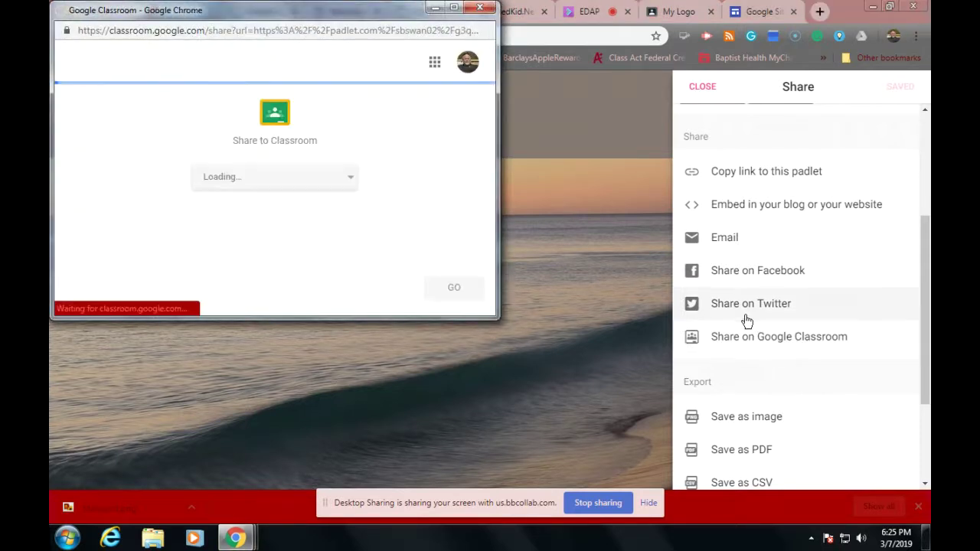
Step: Choose Swan IT and 'Make an announcement' in the Share to Classroom window
click(349, 183)
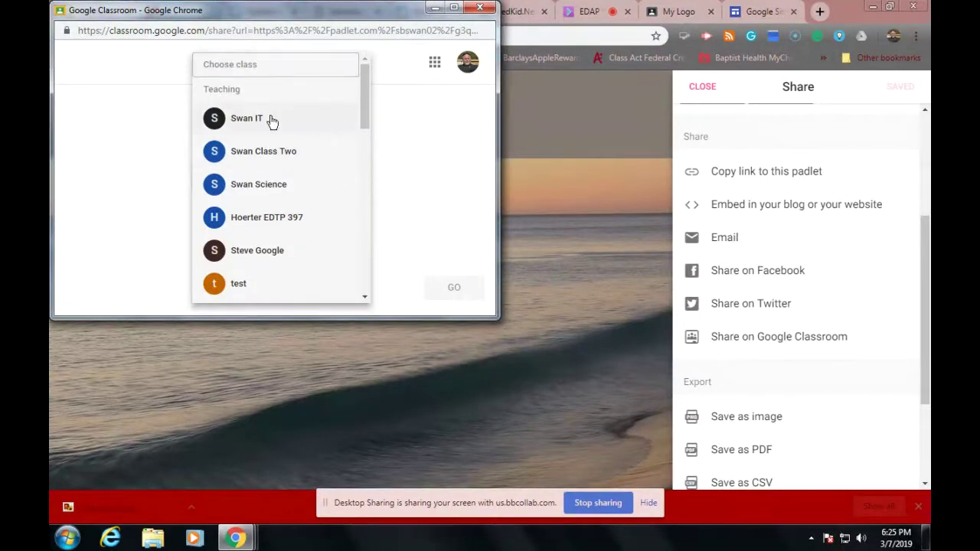
click(262, 121)
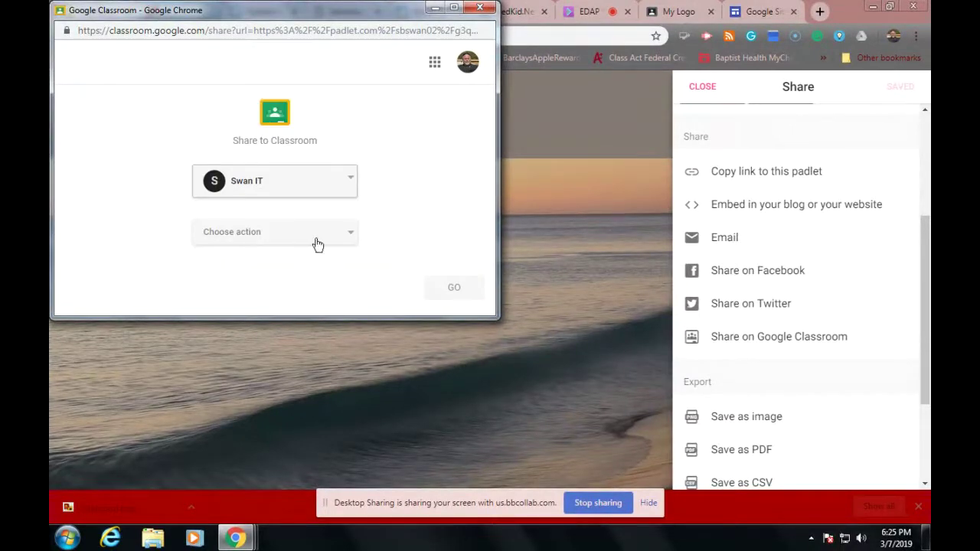
click(354, 234)
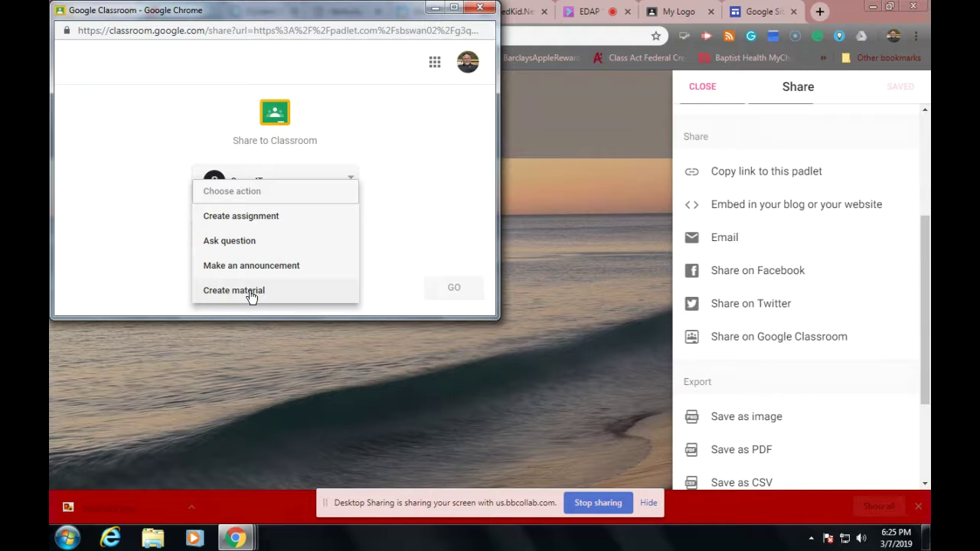
click(261, 268)
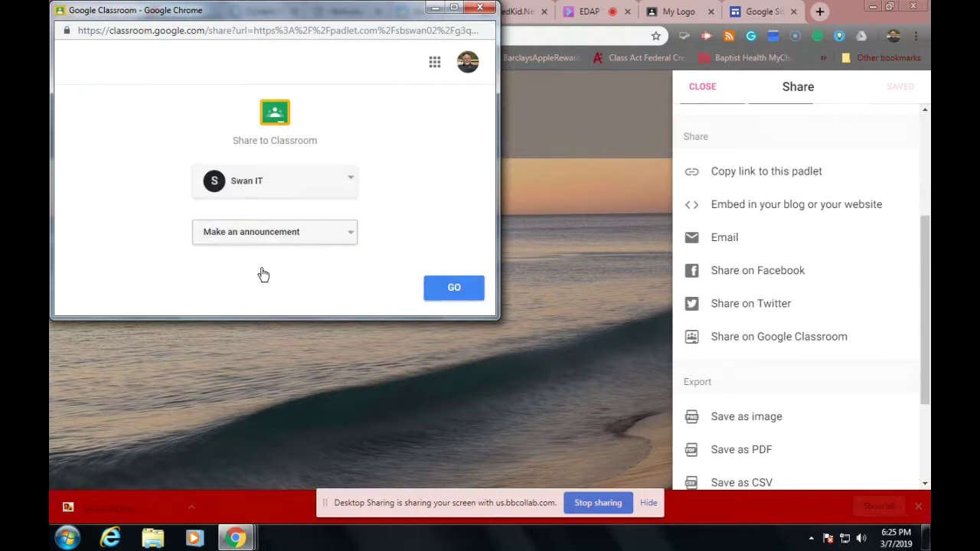
click(451, 289)
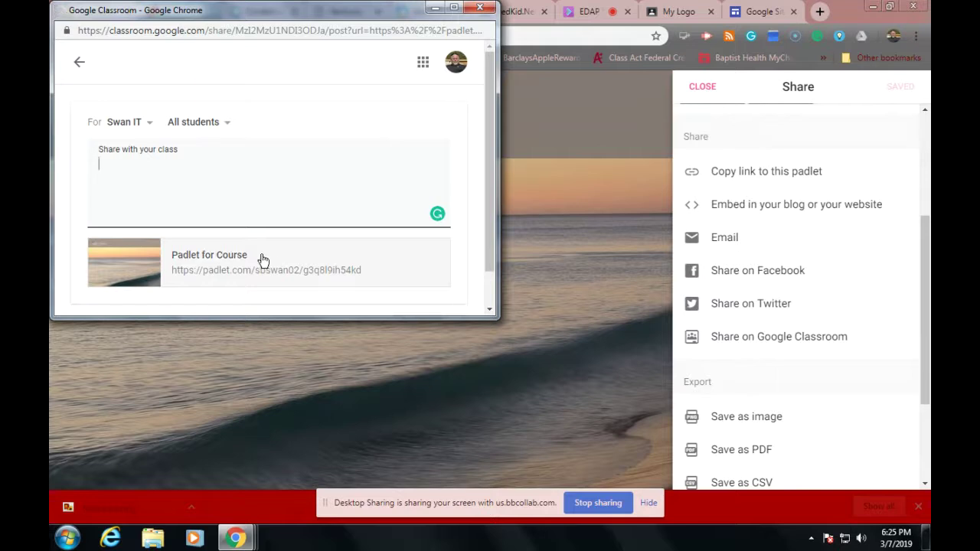
scroll(263, 261, down, 1)
scroll(263, 261, up, 1)
Step: Post the announcement 'Put your ideas about what we are doing here' and view it
click(196, 159)
text(P)
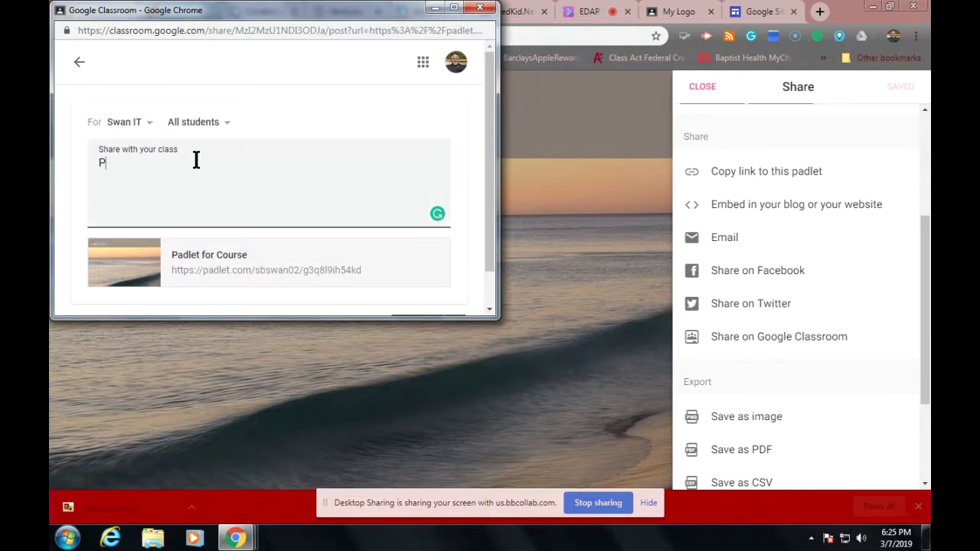
text(ut your ideas about wh)
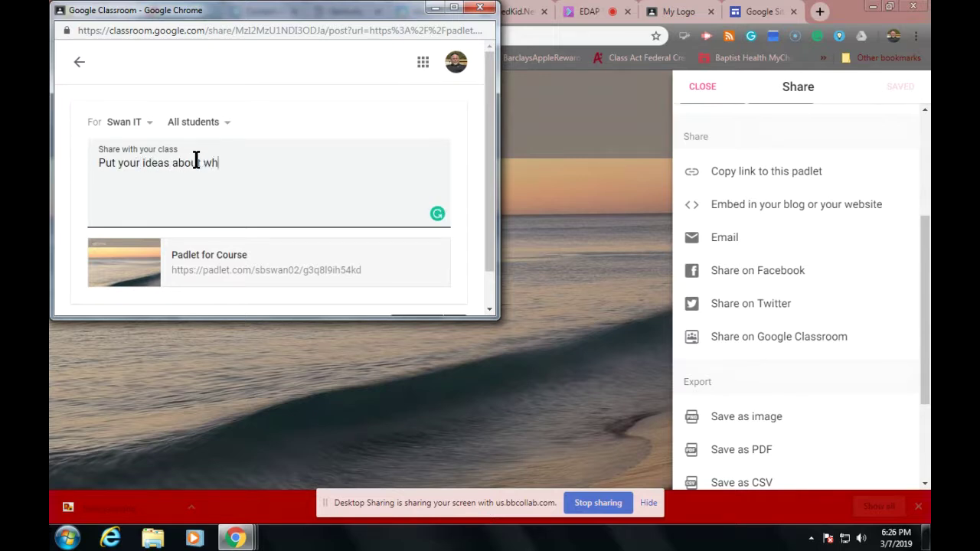
text(at we are doing hre)
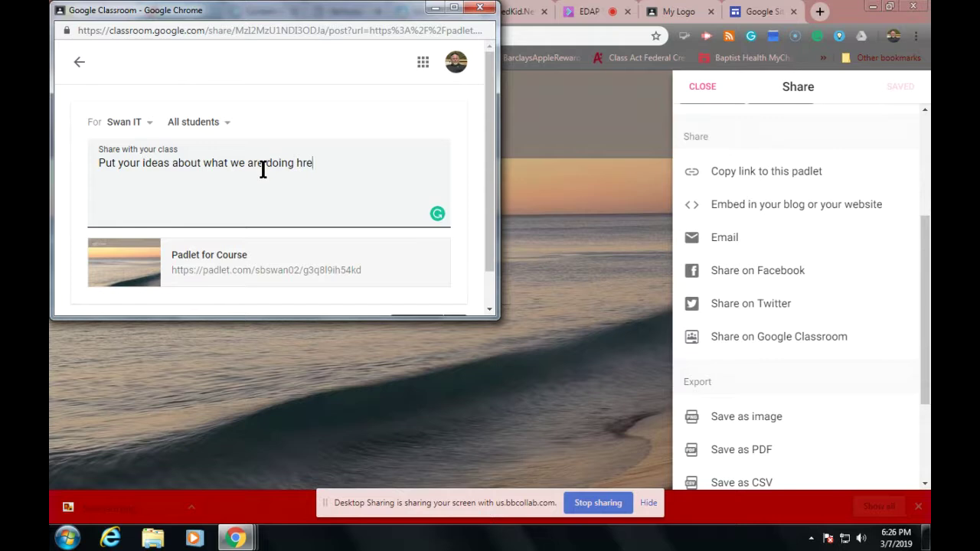
key(BackSpace)
text(r)
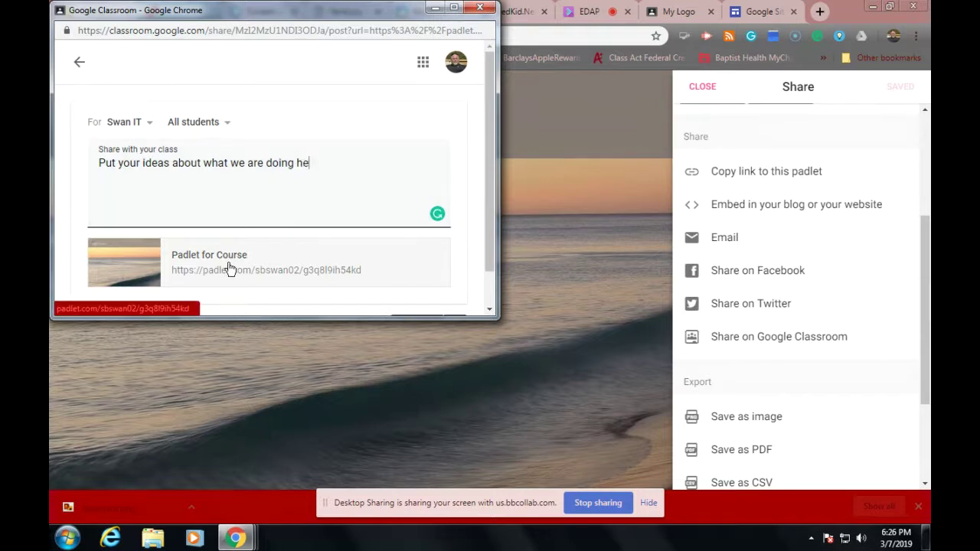
text(re)
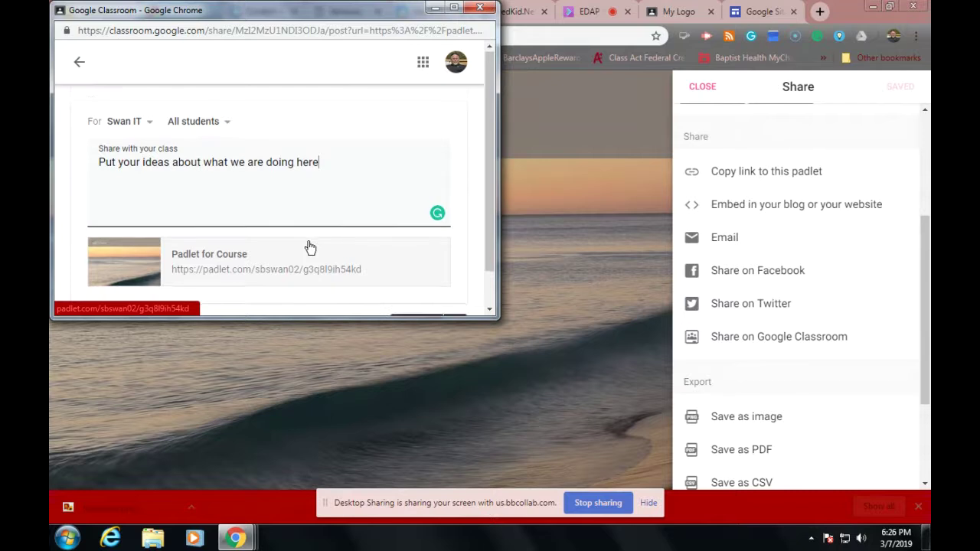
scroll(310, 247, down, 1)
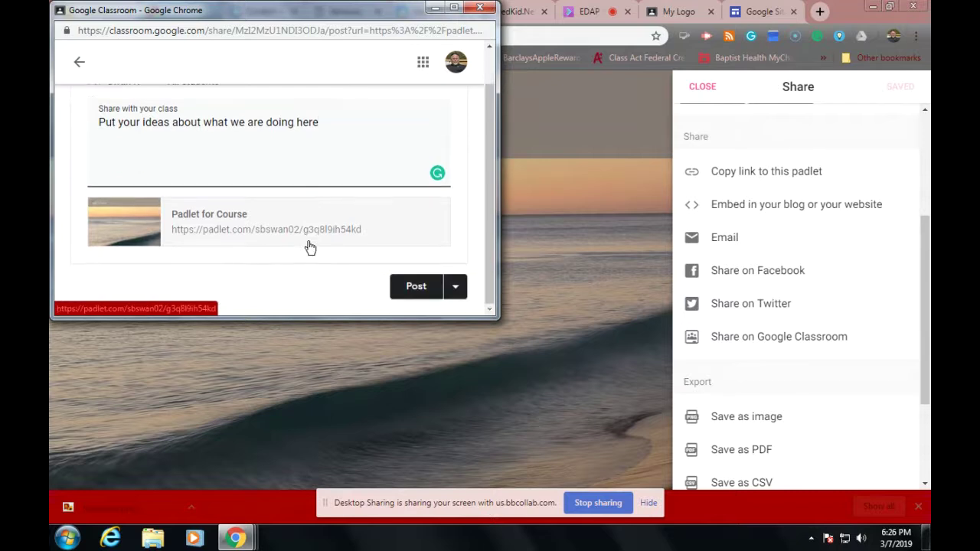
click(416, 287)
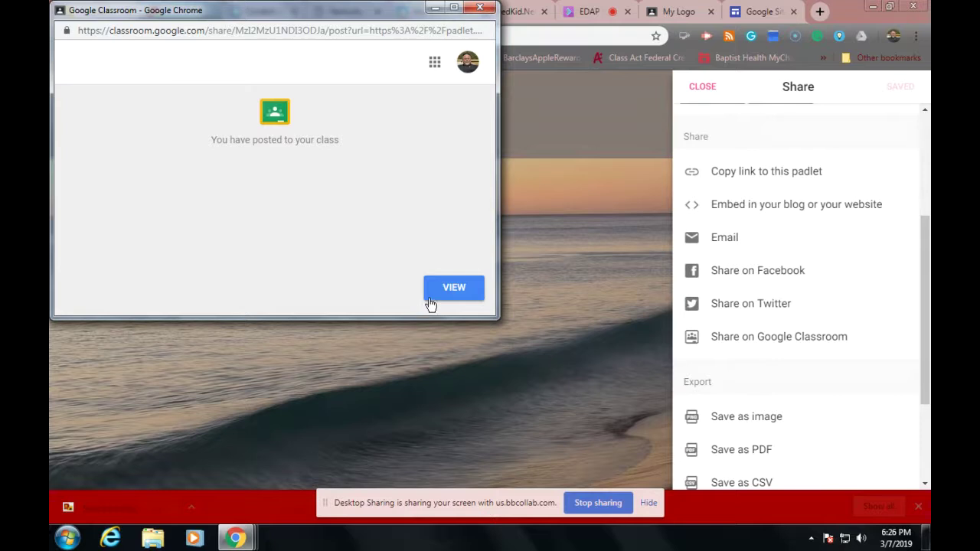
click(455, 297)
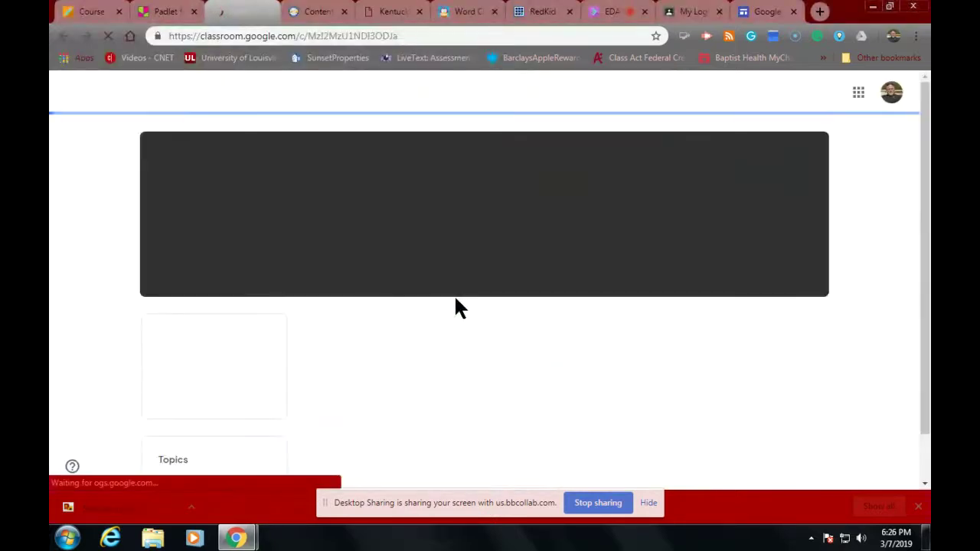
Step: Open the Padlet for Course board from the announcement and start a new post
scroll(395, 283, down, 3)
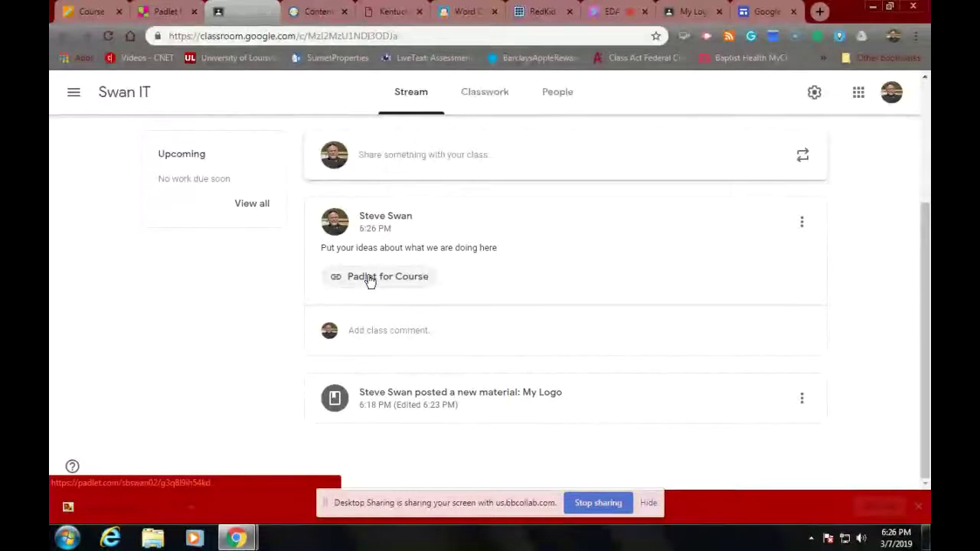
click(368, 280)
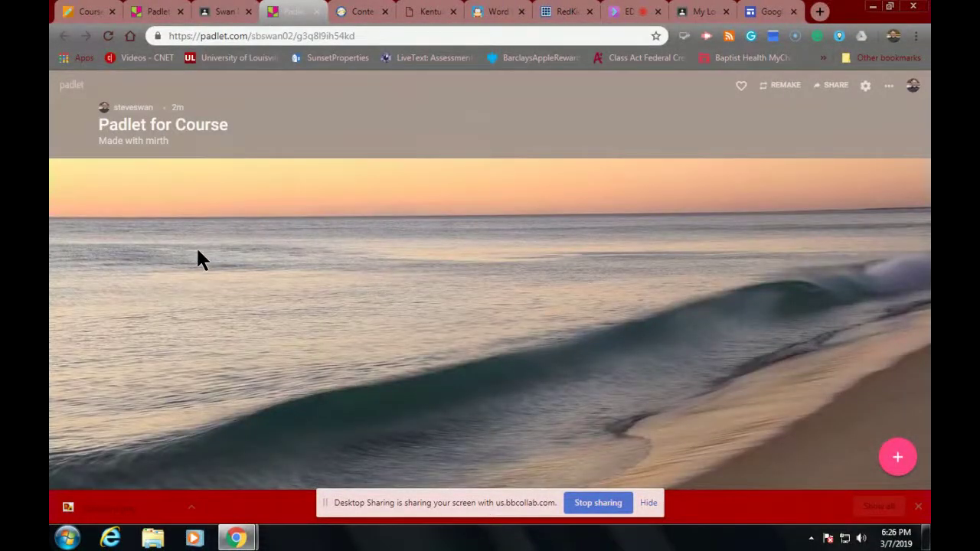
key(c)
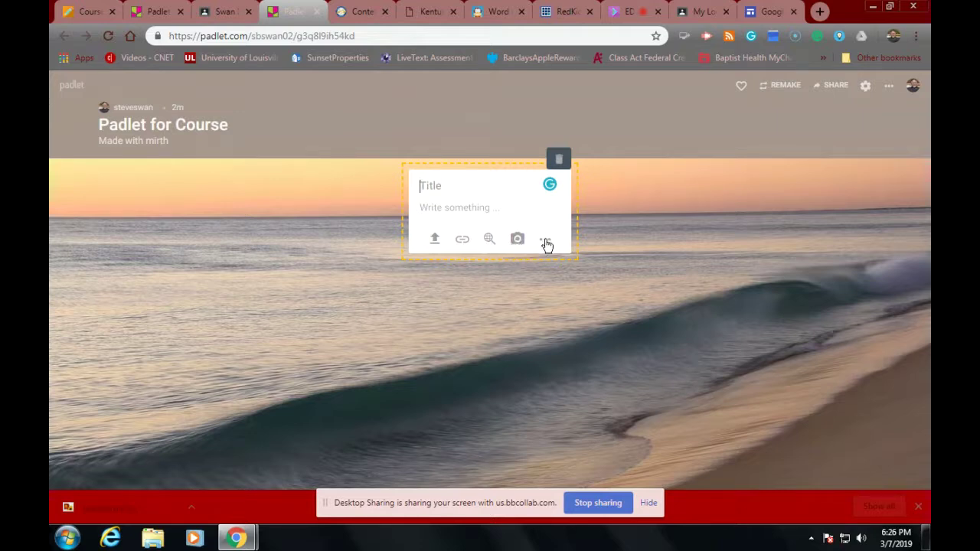
Step: Dismiss the Padlet post's attachment-type menu and return to the Blackboard course outline
click(546, 243)
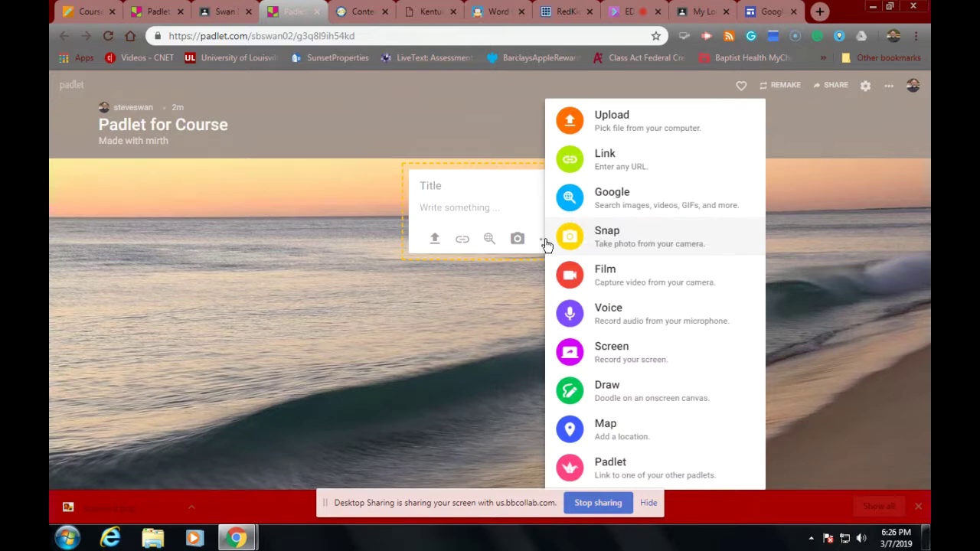
click(441, 332)
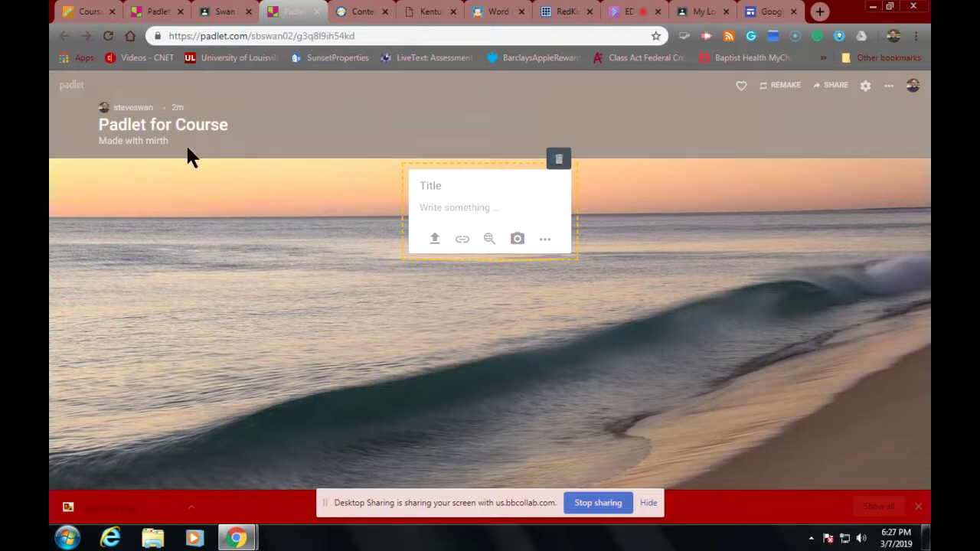
click(91, 16)
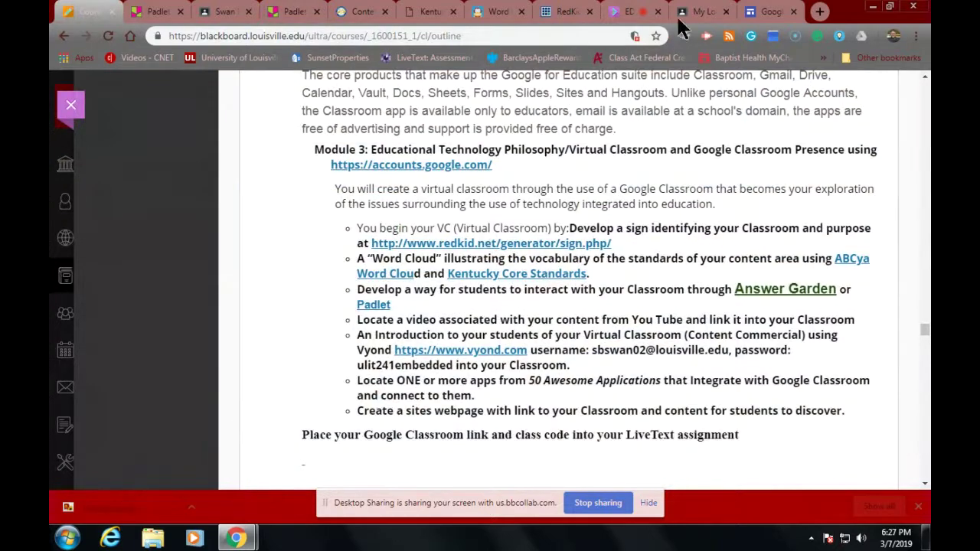
Step: Review the My Logo material and the Swan IT class stream in Classroom
click(689, 14)
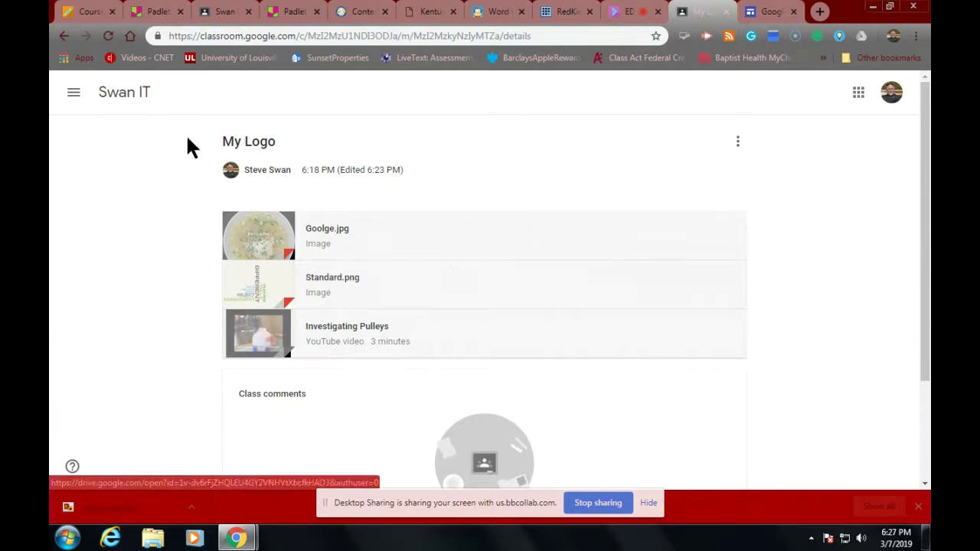
click(118, 95)
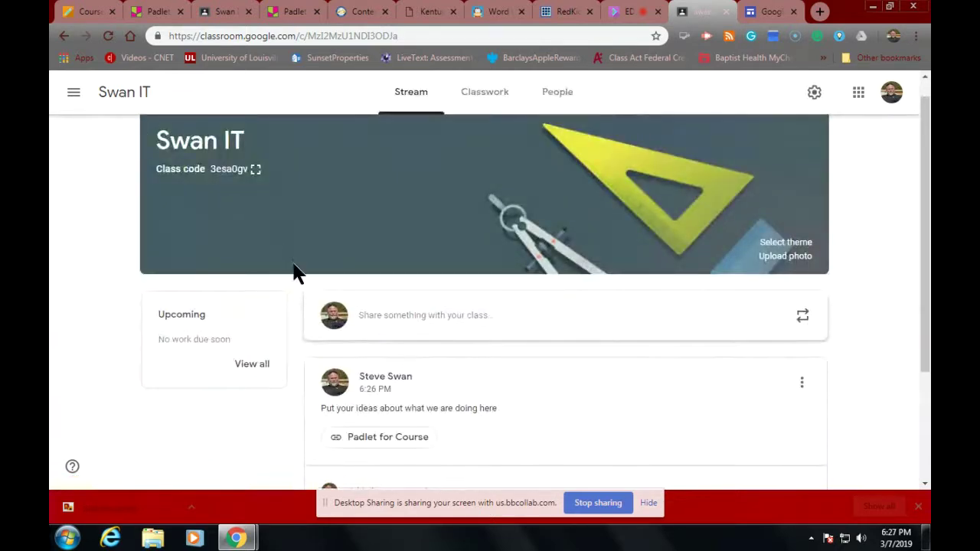
scroll(297, 272, down, 2)
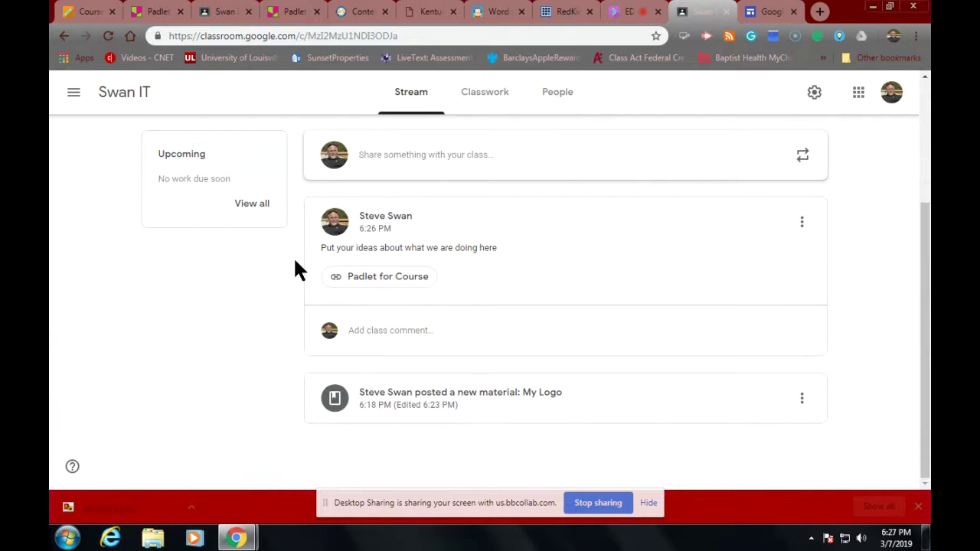
Step: Follow the vyond.com link in Blackboard's Module 3 list and select its URL
click(92, 15)
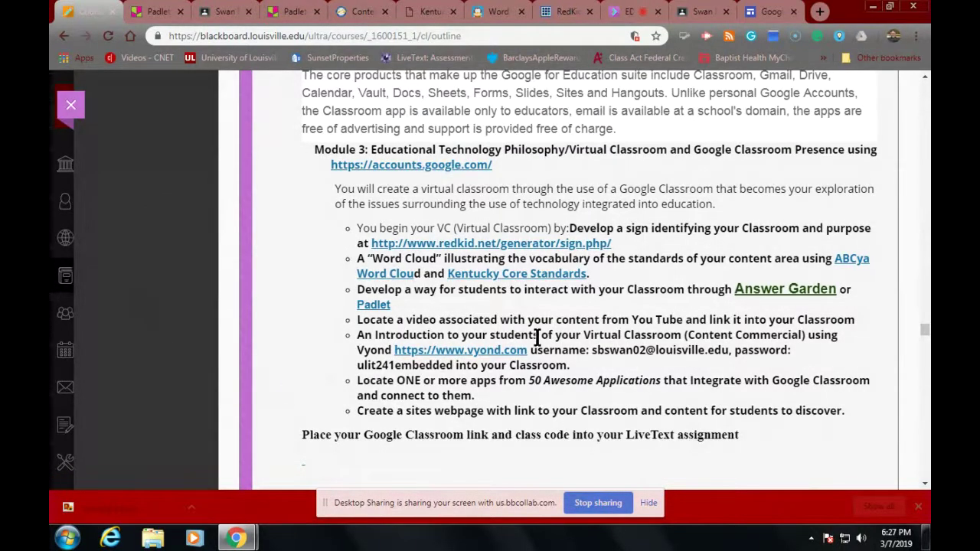
click(469, 357)
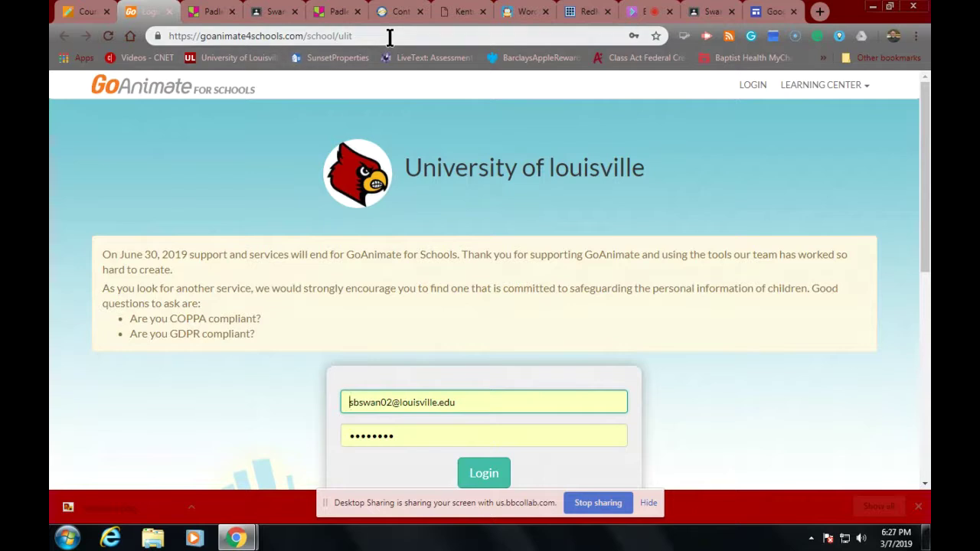
drag(390, 37, 170, 25)
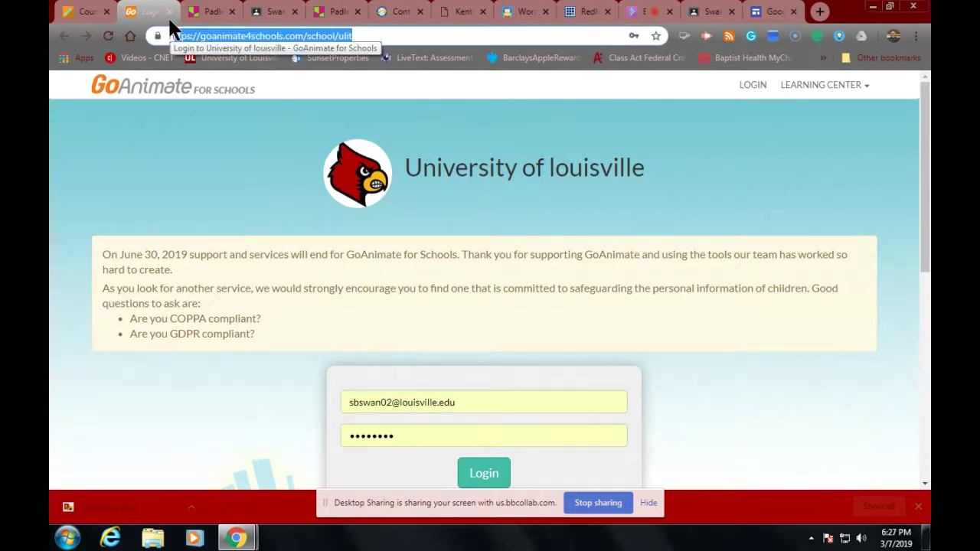
Step: Search for Vyond and log in to it, continuing past the 'Already Logged In' prompt
text(hvyond)
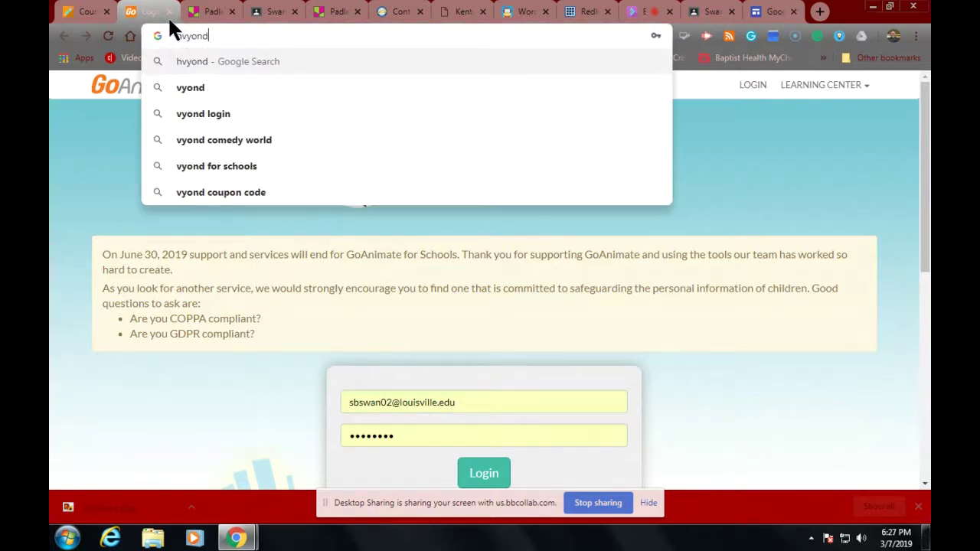
key(Return)
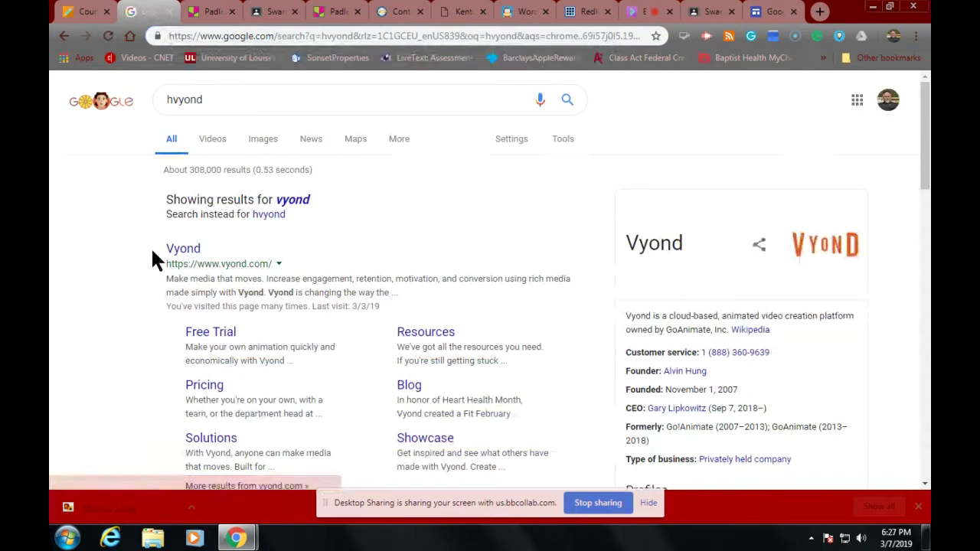
click(185, 249)
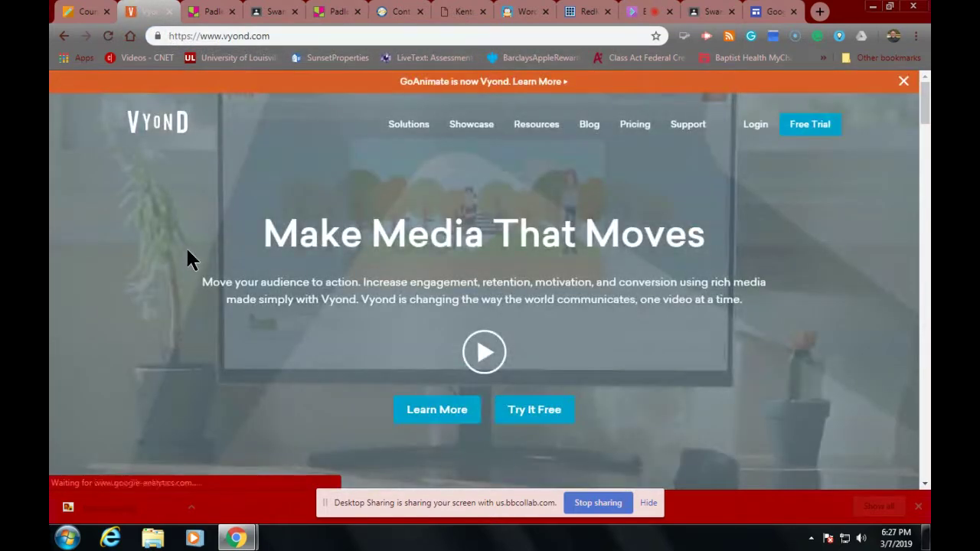
click(755, 126)
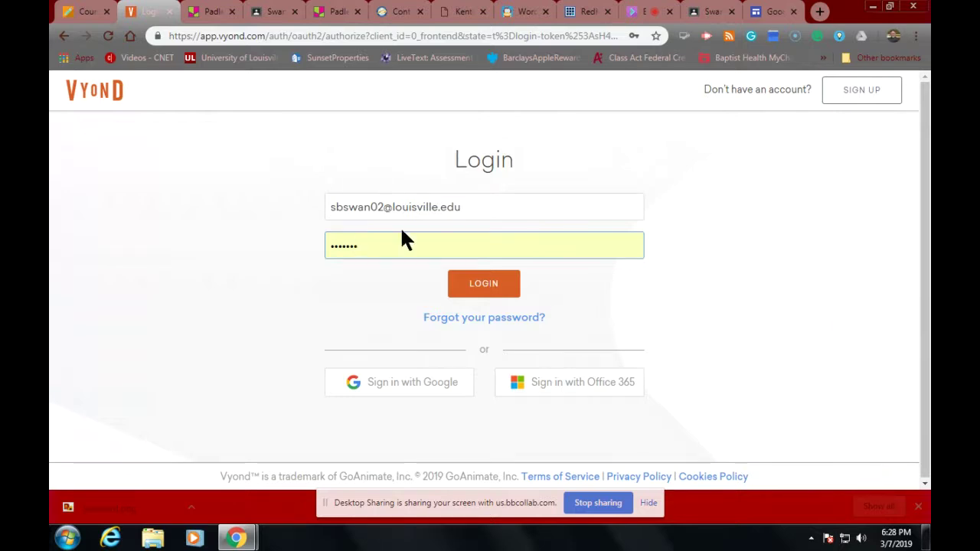
click(463, 284)
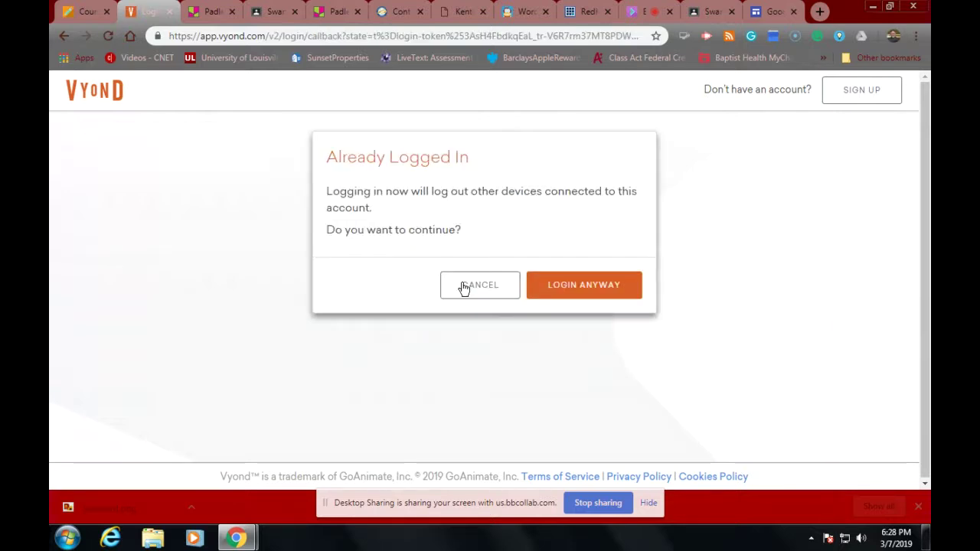
click(582, 303)
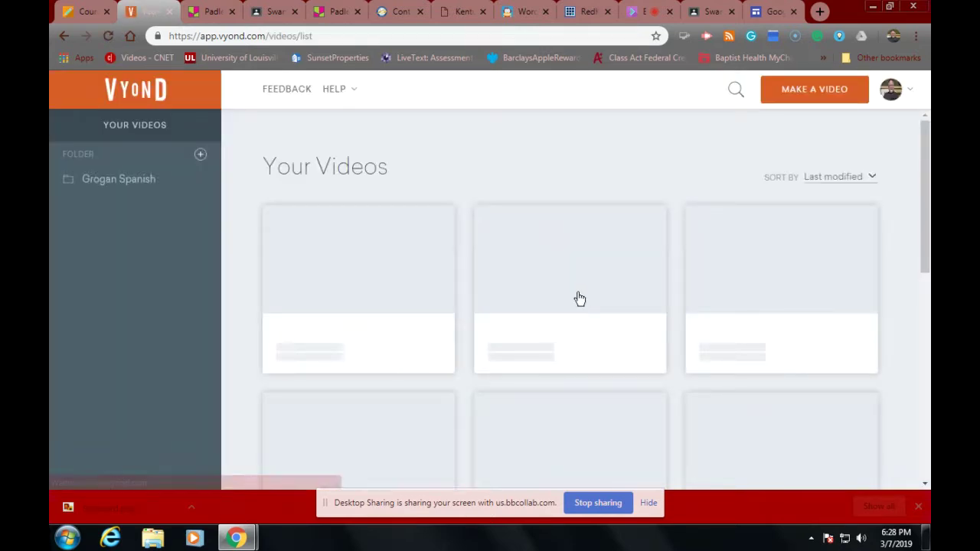
Step: Start a new video in the Business Friendly style
click(821, 92)
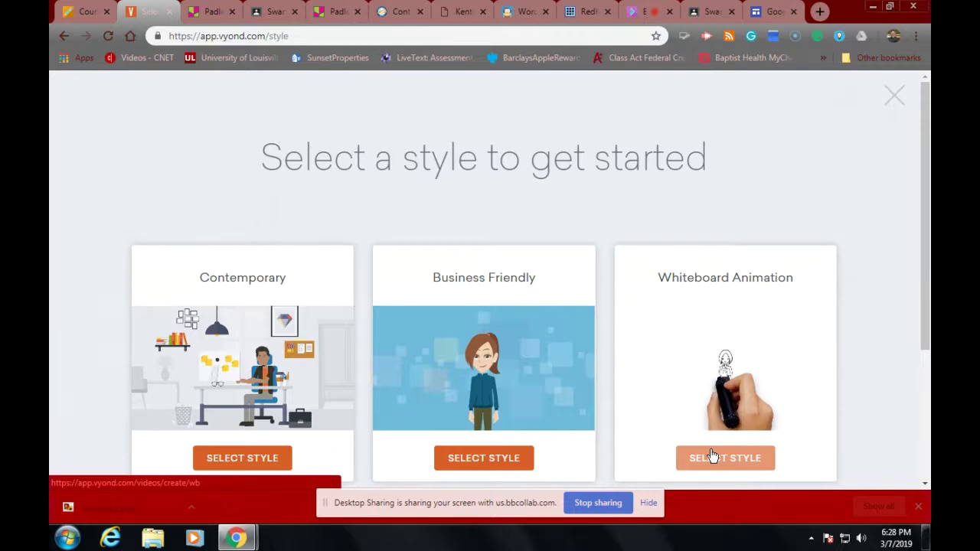
click(482, 458)
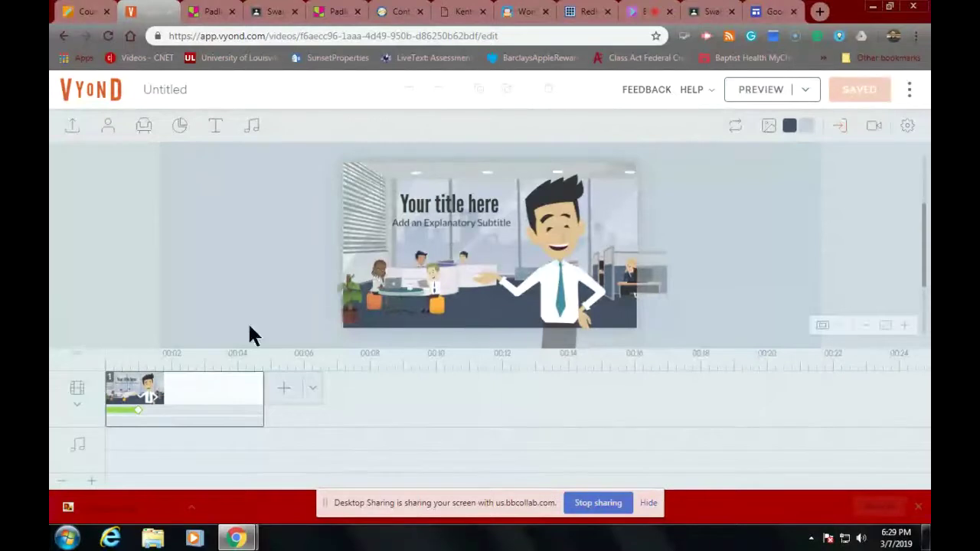
click(110, 132)
click(77, 166)
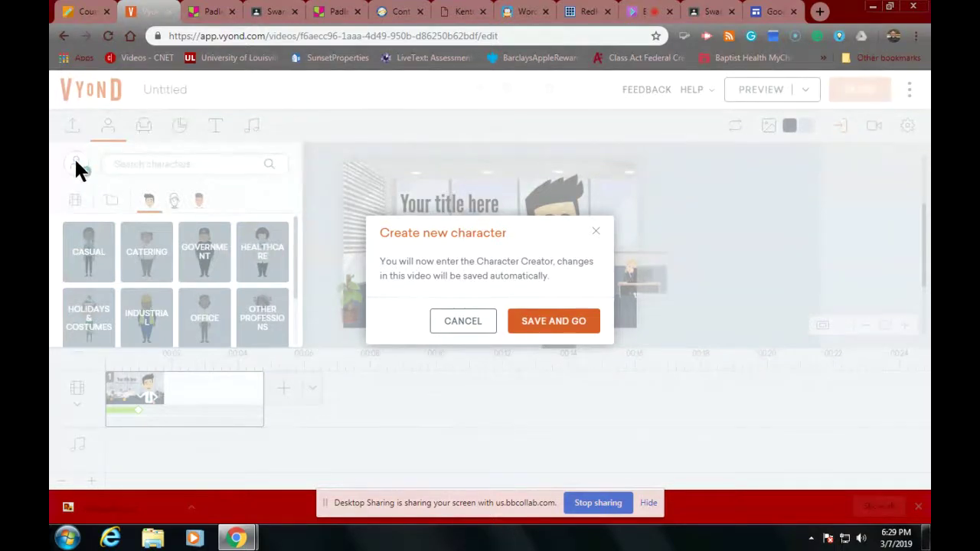
click(463, 322)
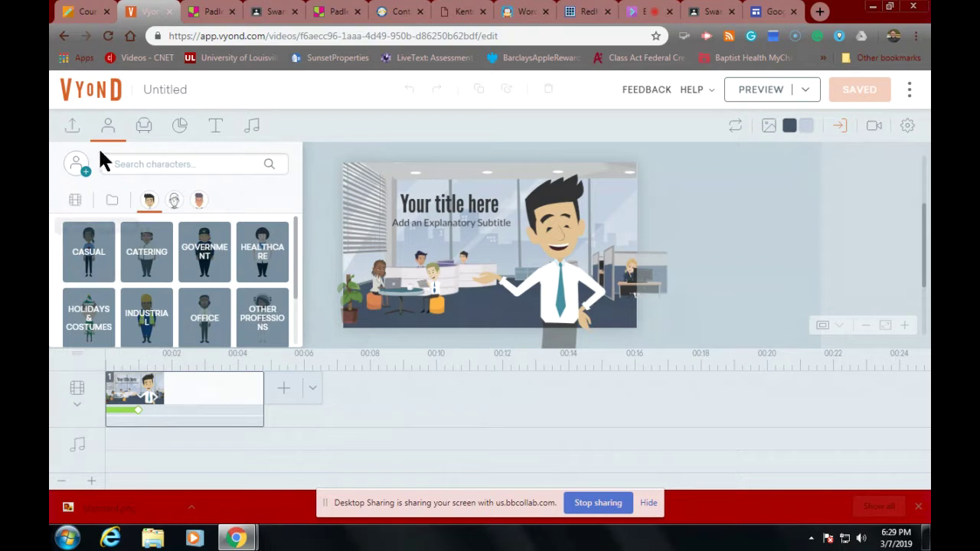
click(140, 131)
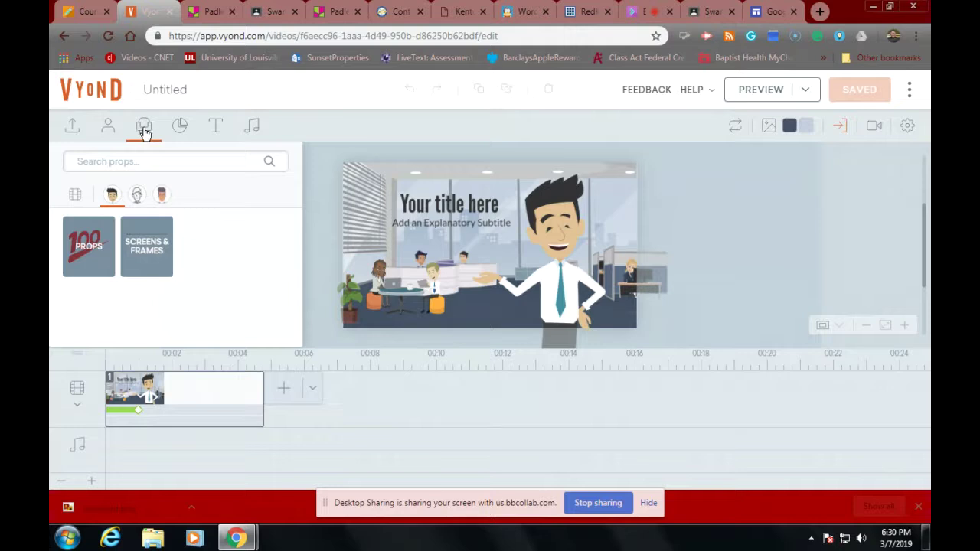
click(183, 130)
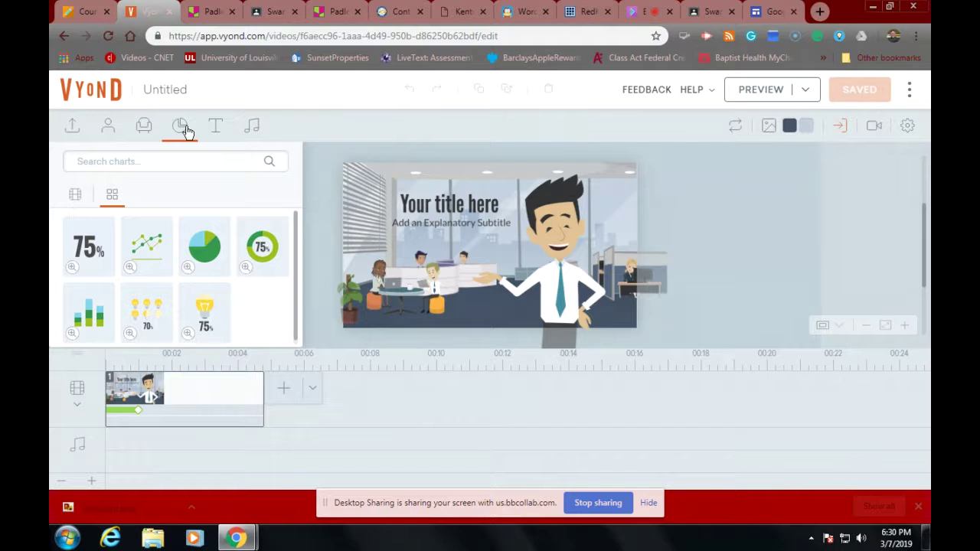
click(217, 130)
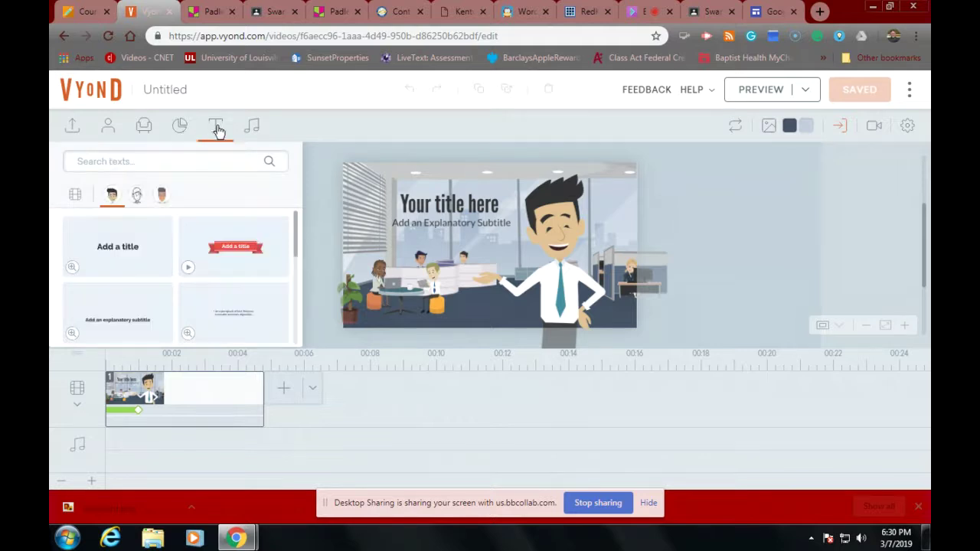
click(434, 204)
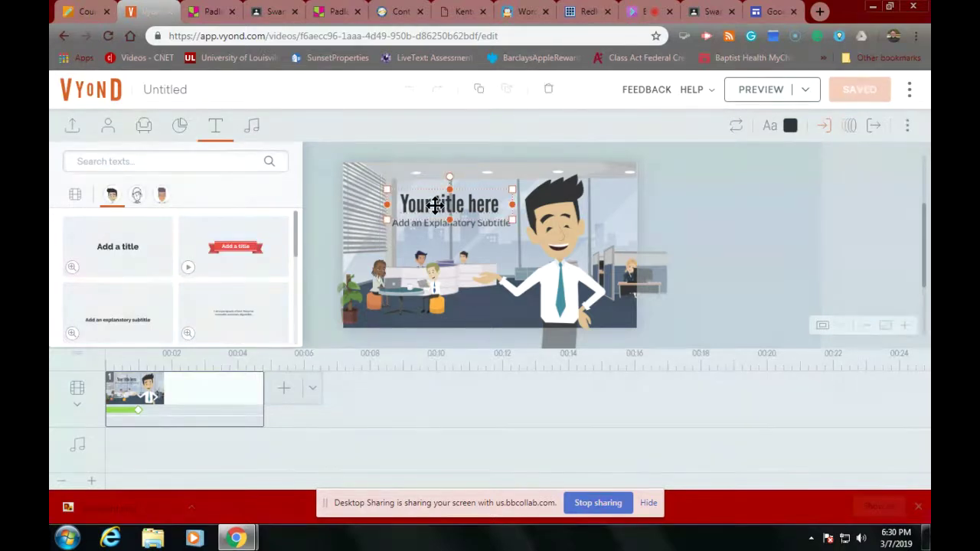
click(254, 127)
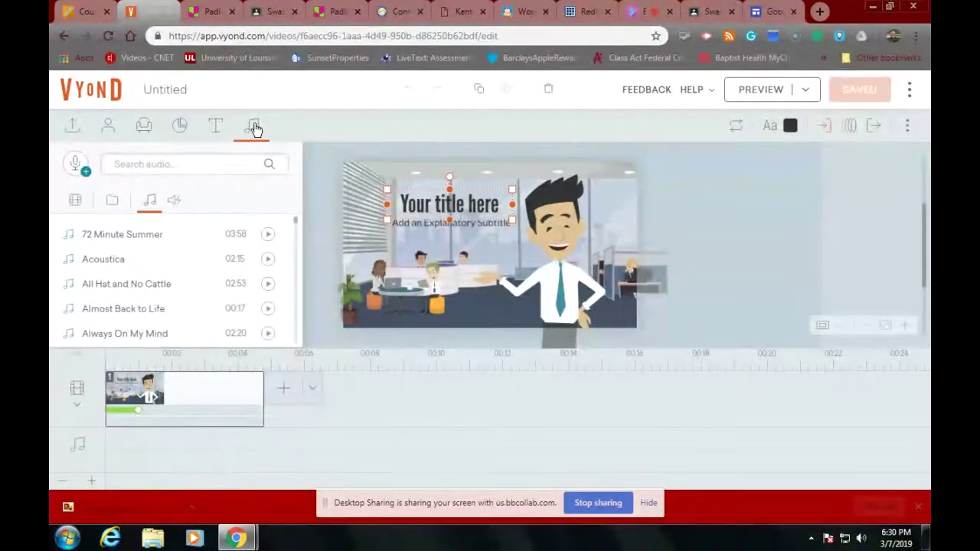
click(193, 399)
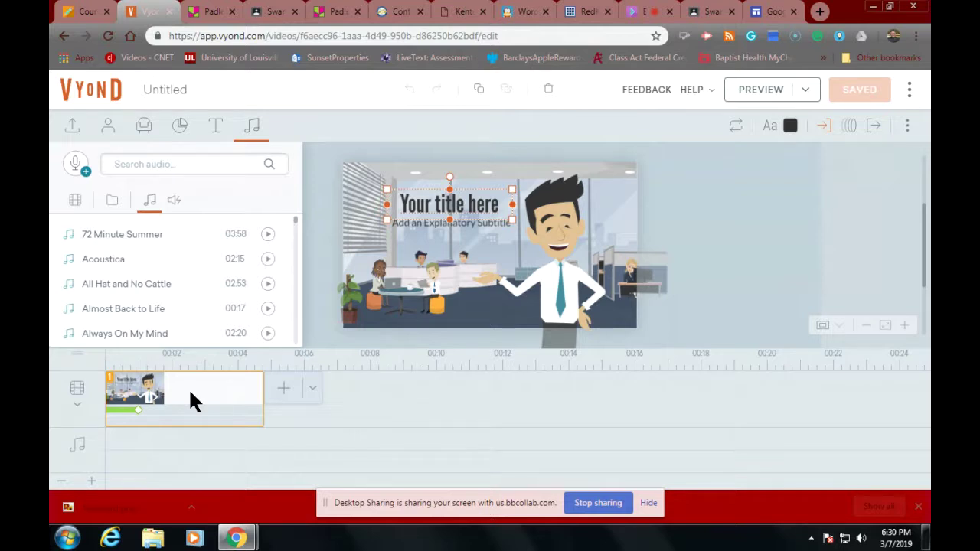
click(177, 392)
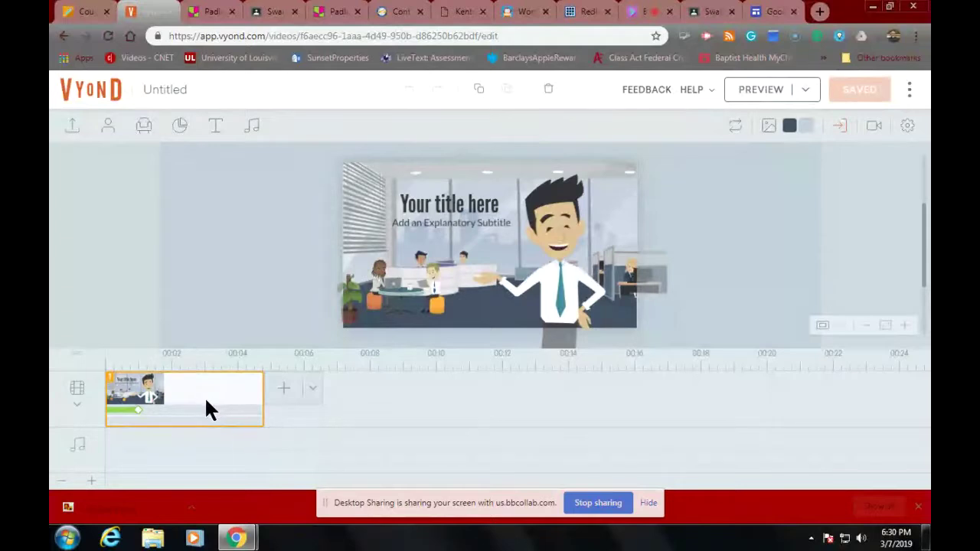
Step: Add the Education 'College' template scene and delete the original office title scene
click(313, 393)
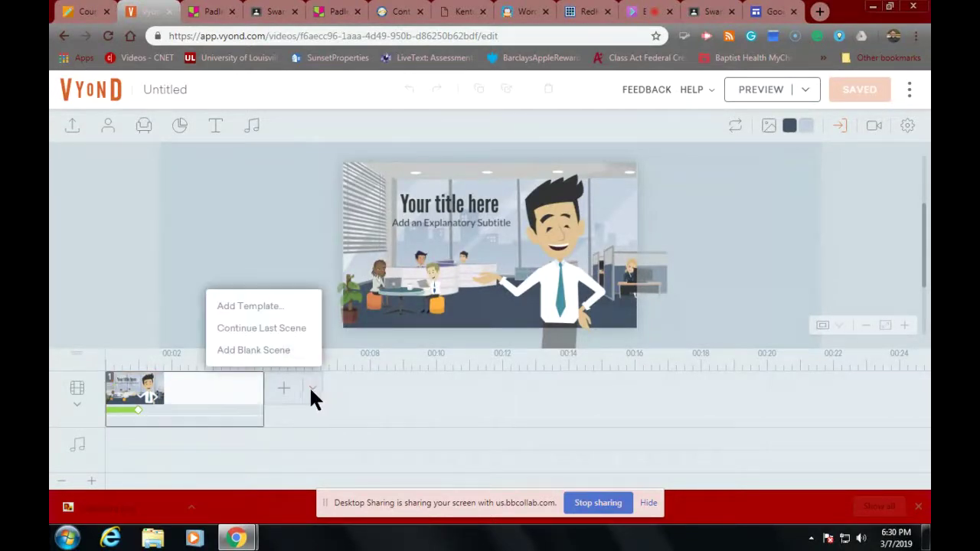
click(247, 311)
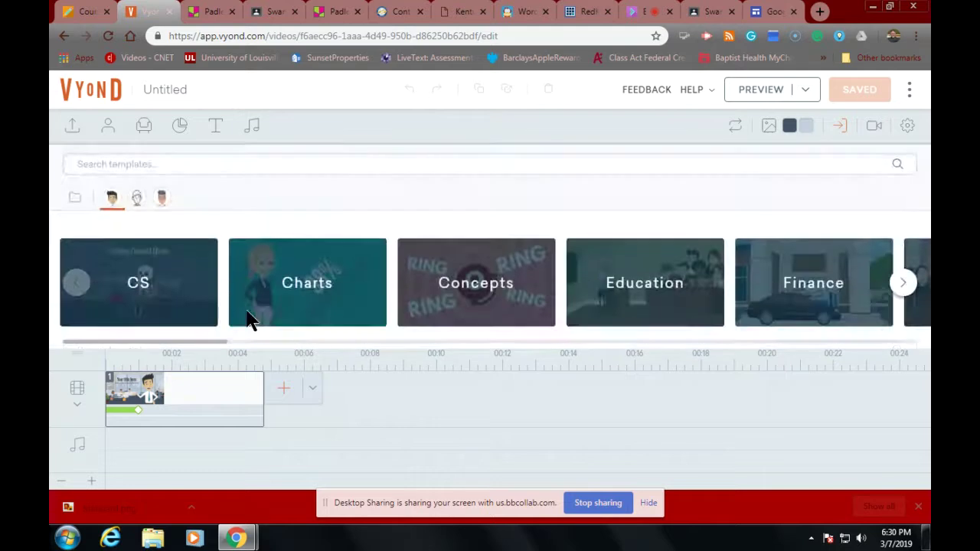
click(663, 294)
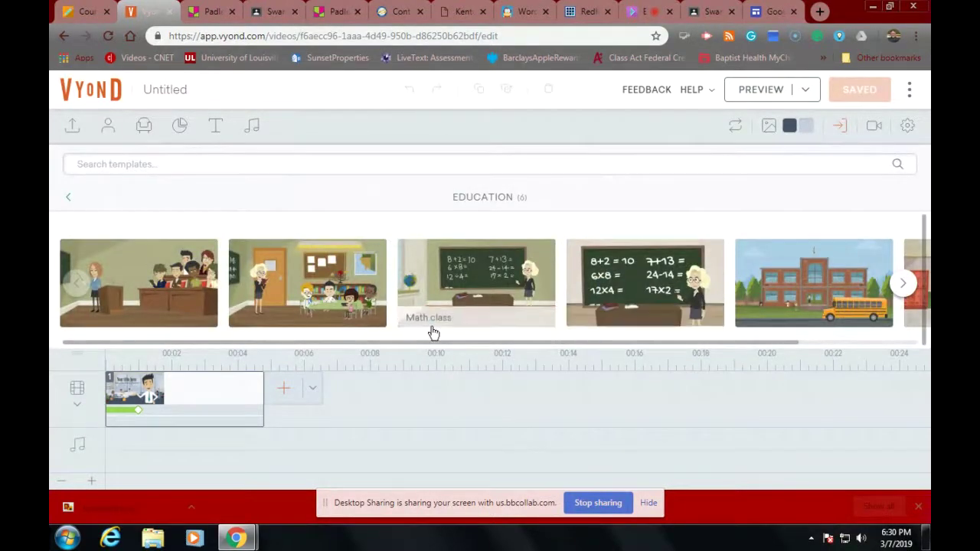
click(153, 283)
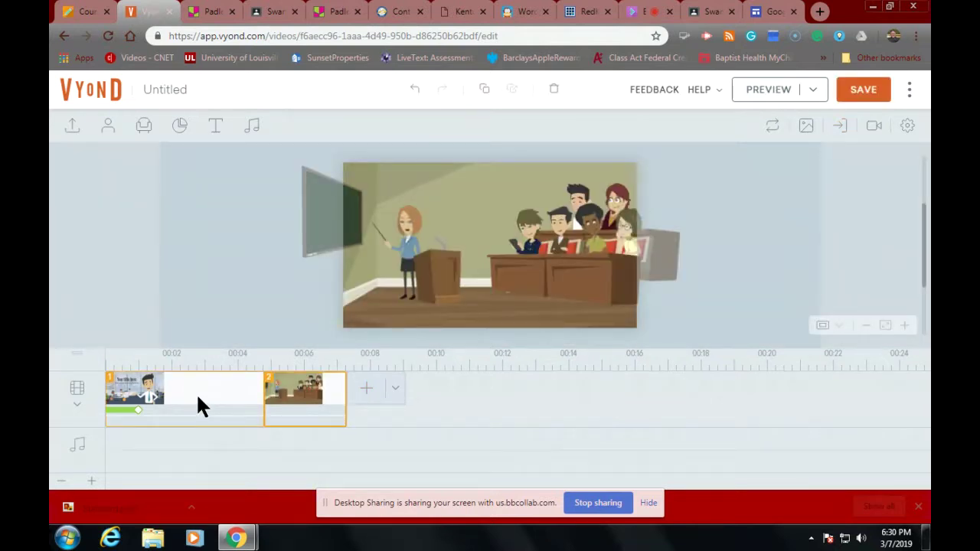
click(196, 404)
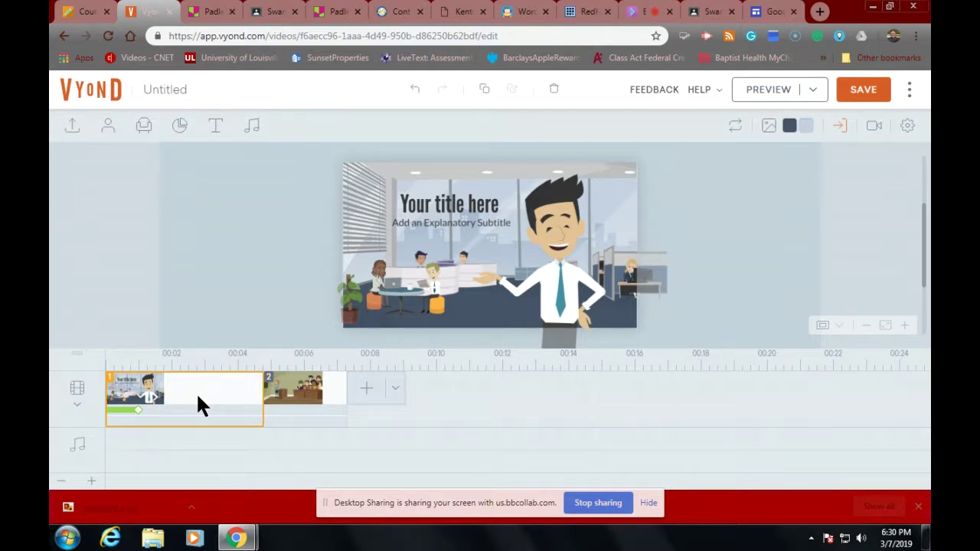
key(Delete)
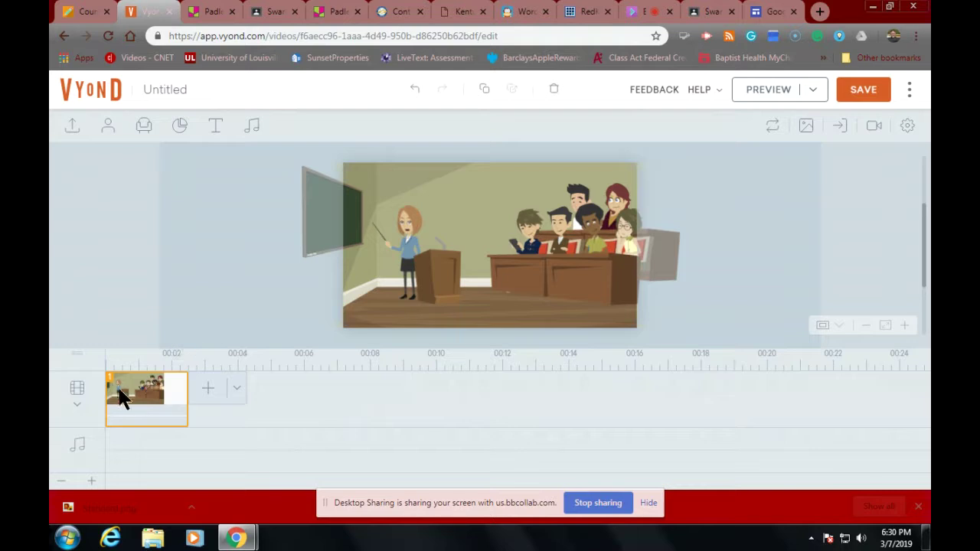
click(407, 233)
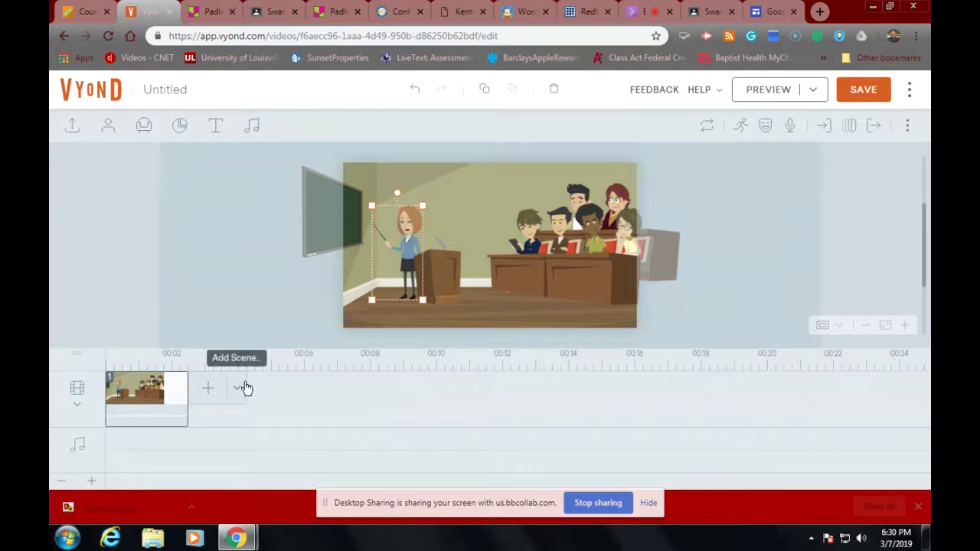
click(437, 269)
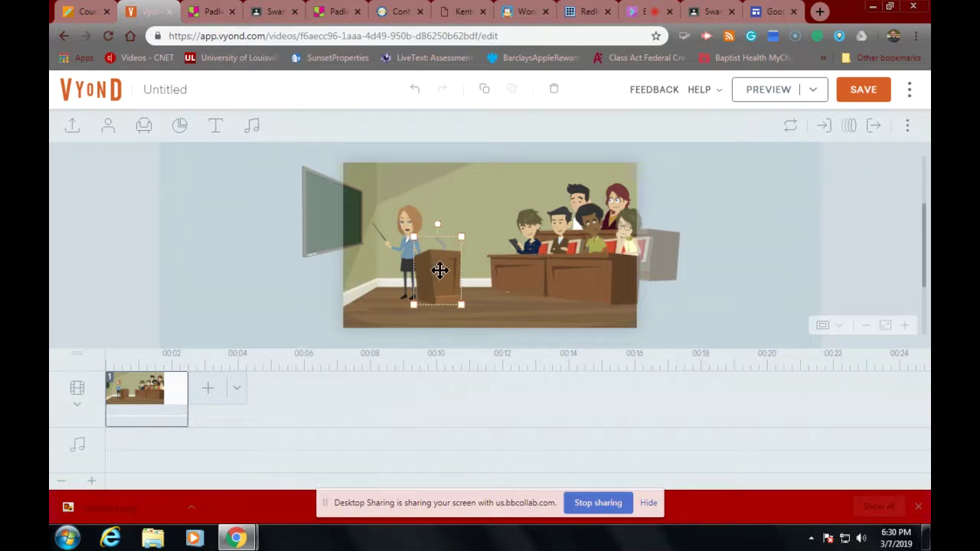
click(516, 284)
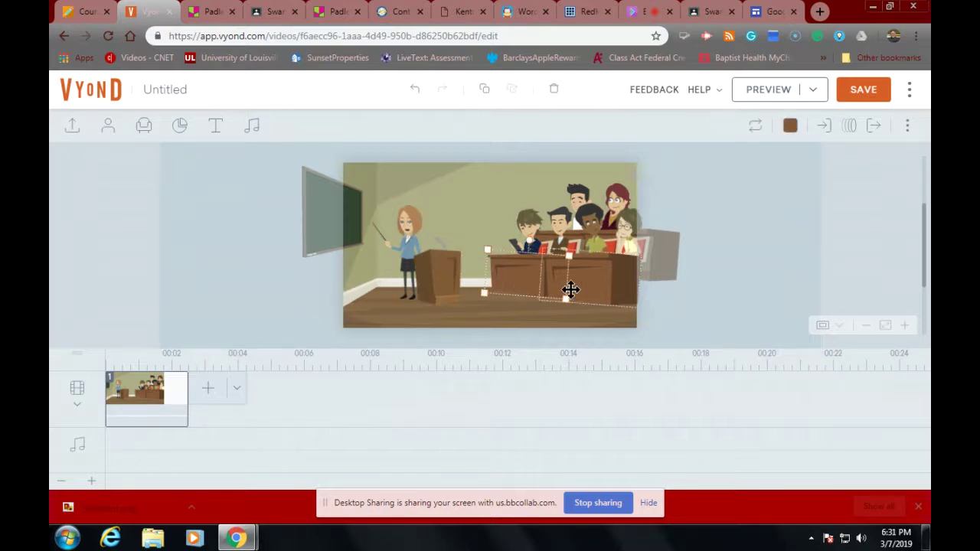
click(600, 285)
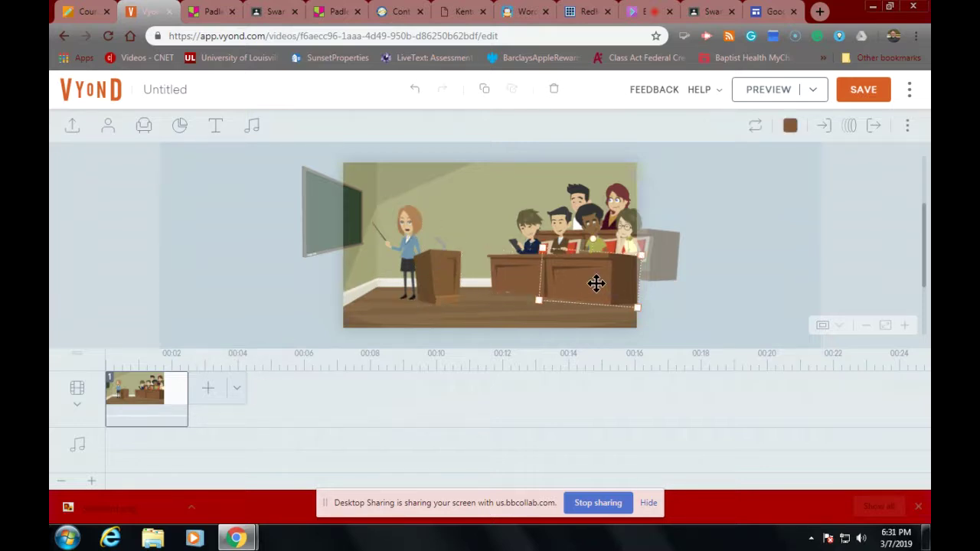
click(617, 193)
click(529, 230)
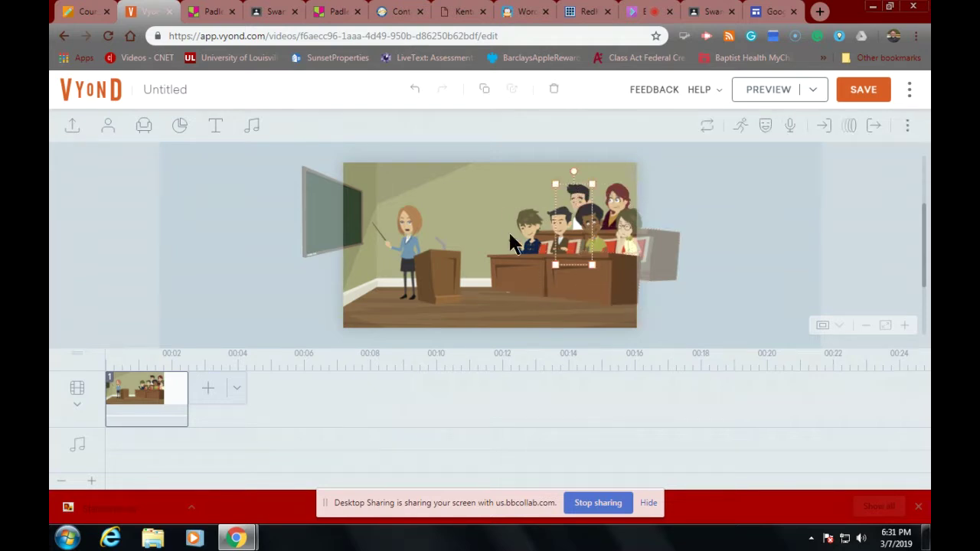
click(569, 290)
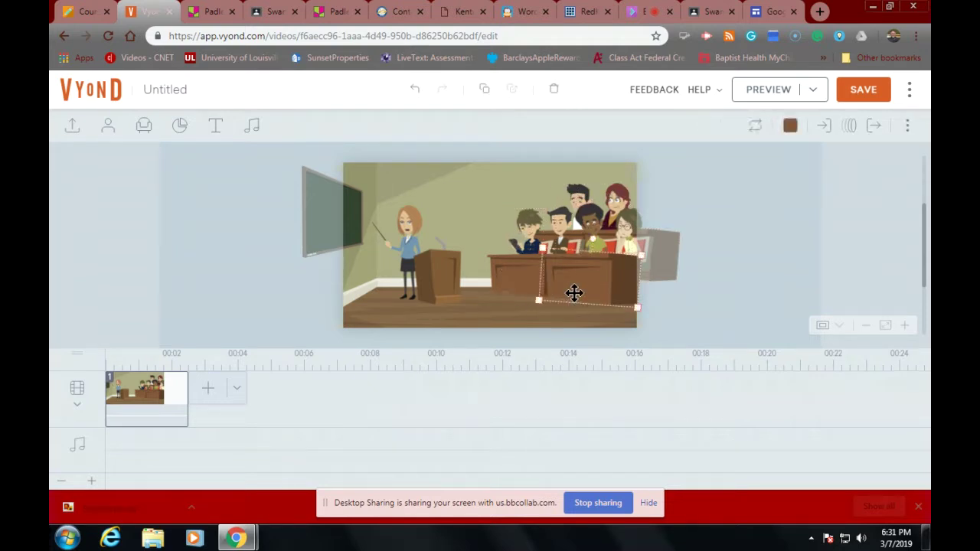
click(412, 233)
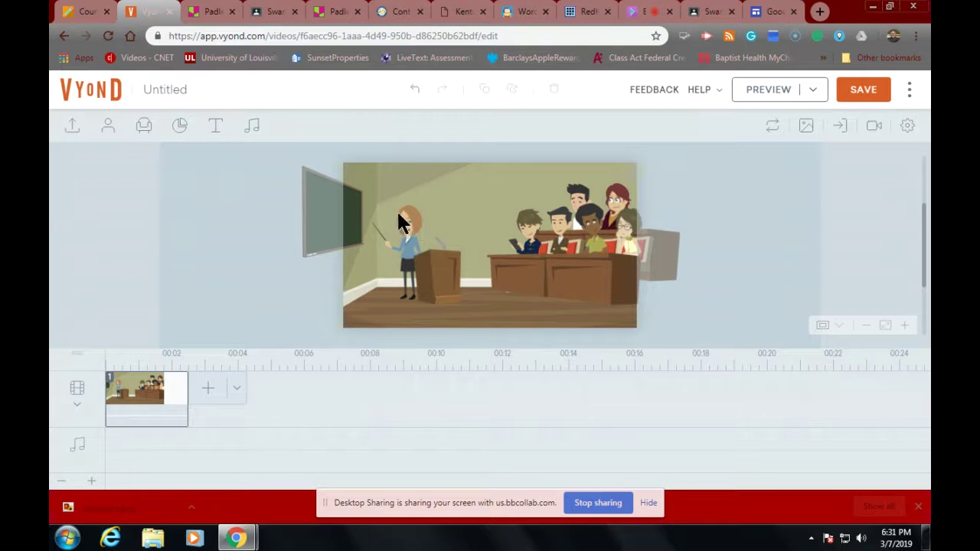
click(405, 219)
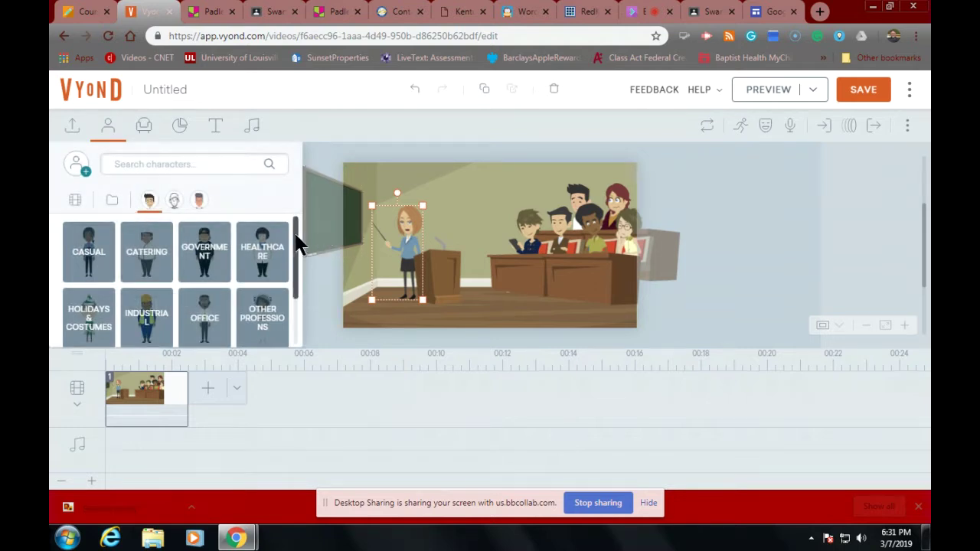
scroll(298, 258, down, 2)
scroll(280, 313, up, 1)
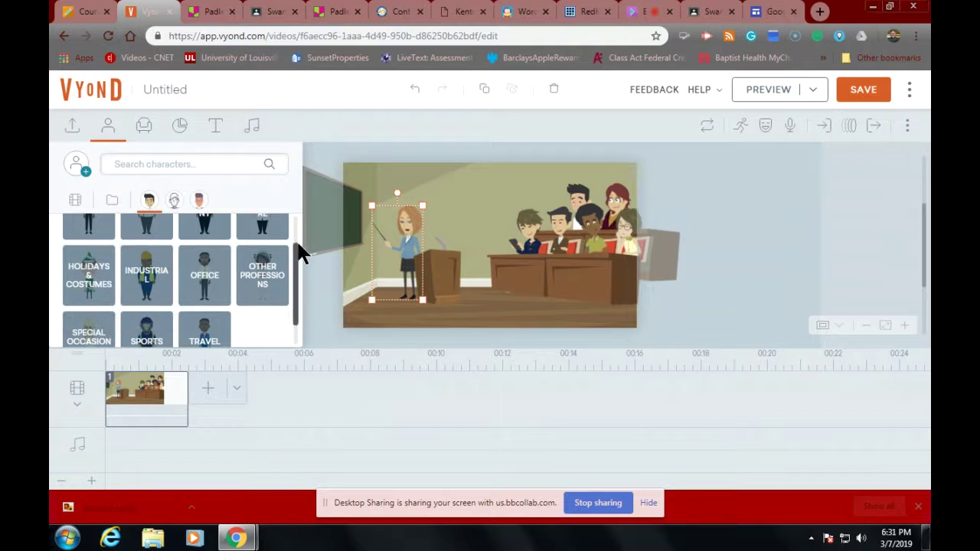
scroll(295, 218, up, 1)
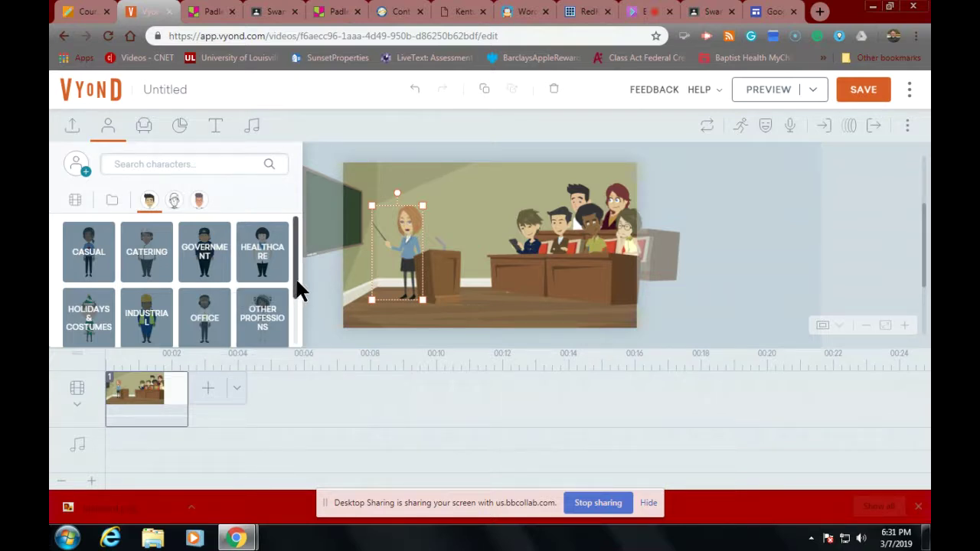
drag(295, 276, 292, 331)
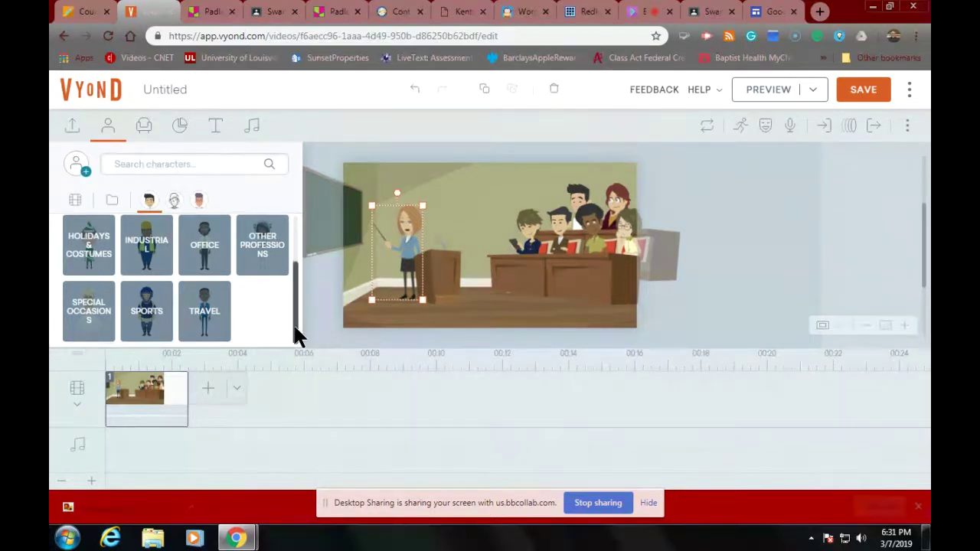
drag(297, 334, 291, 219)
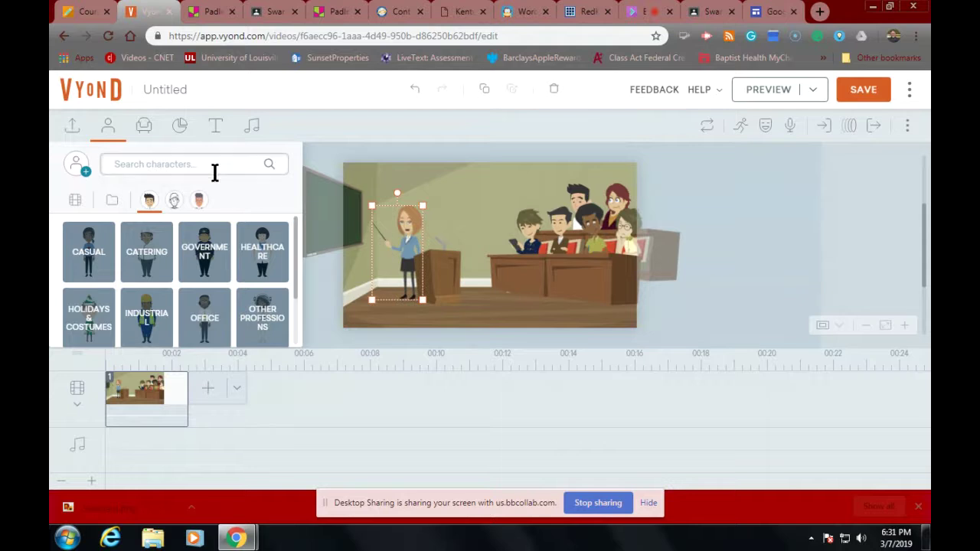
click(388, 240)
click(388, 237)
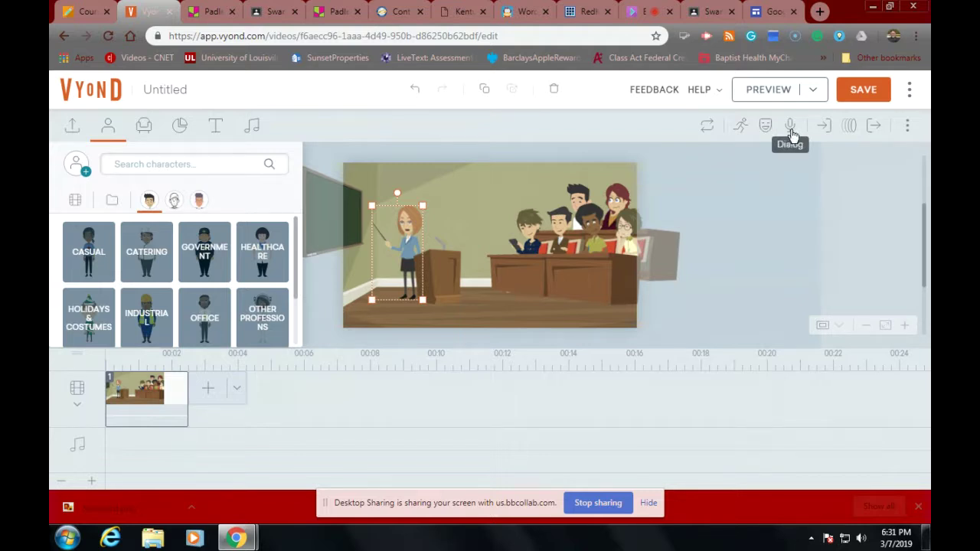
Step: Add a text-to-speech dialogue for the teacher: "Today's lesson is about somethin"
click(791, 128)
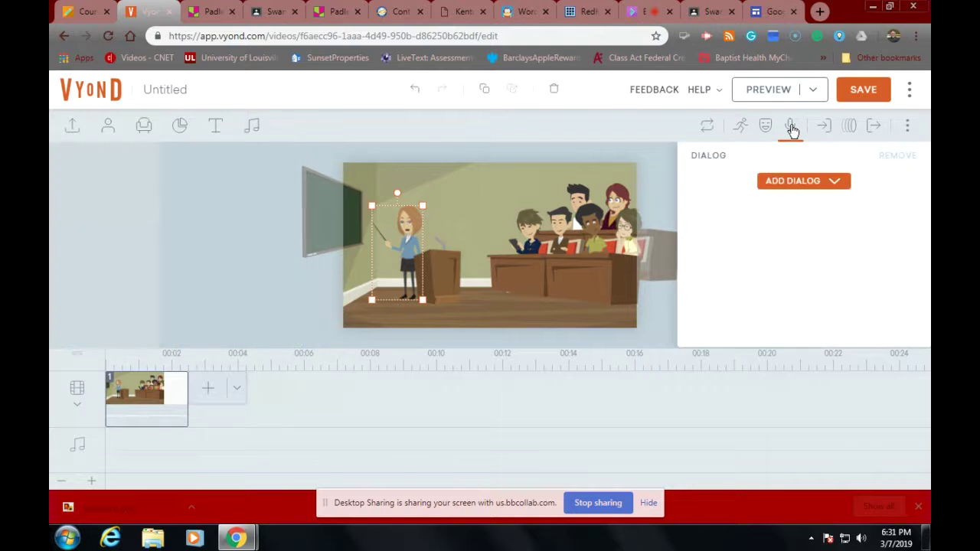
click(779, 183)
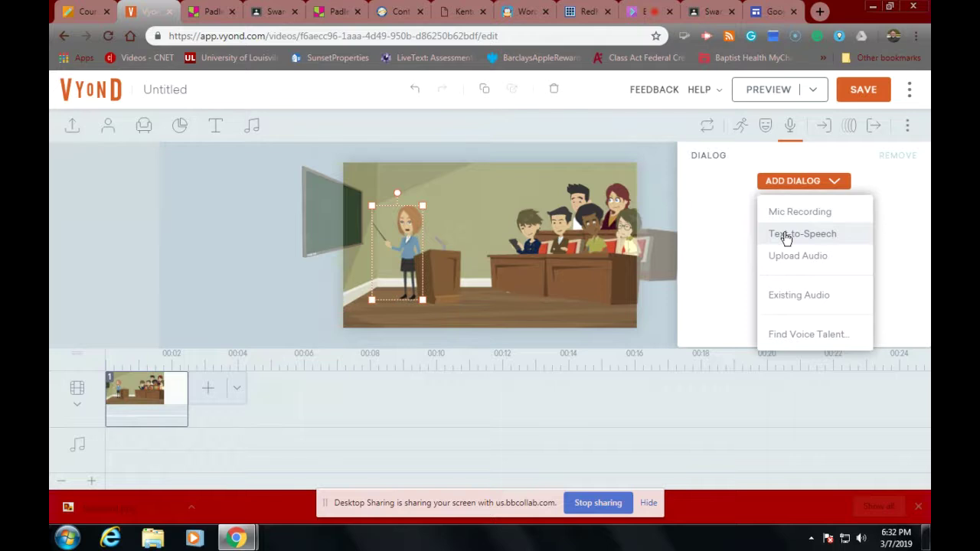
click(786, 236)
click(444, 208)
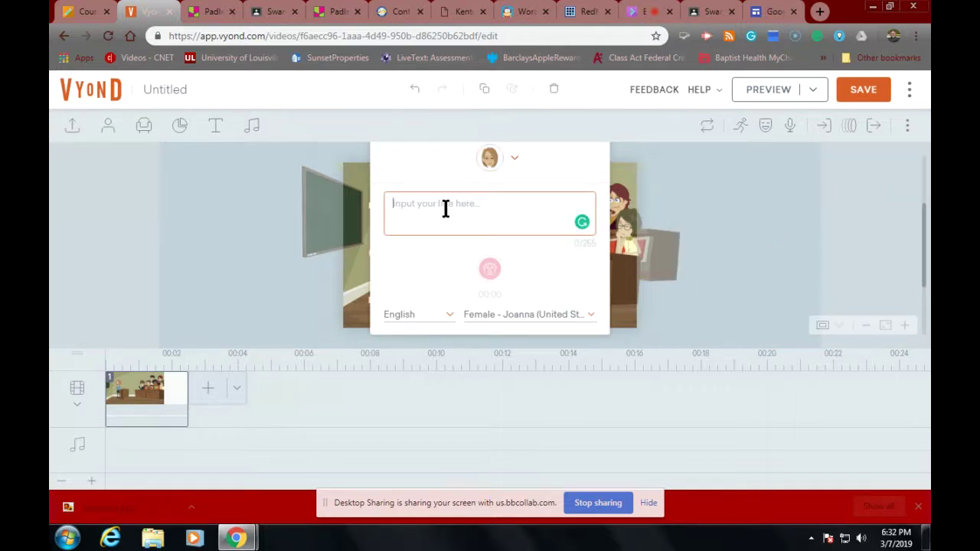
text(Today')
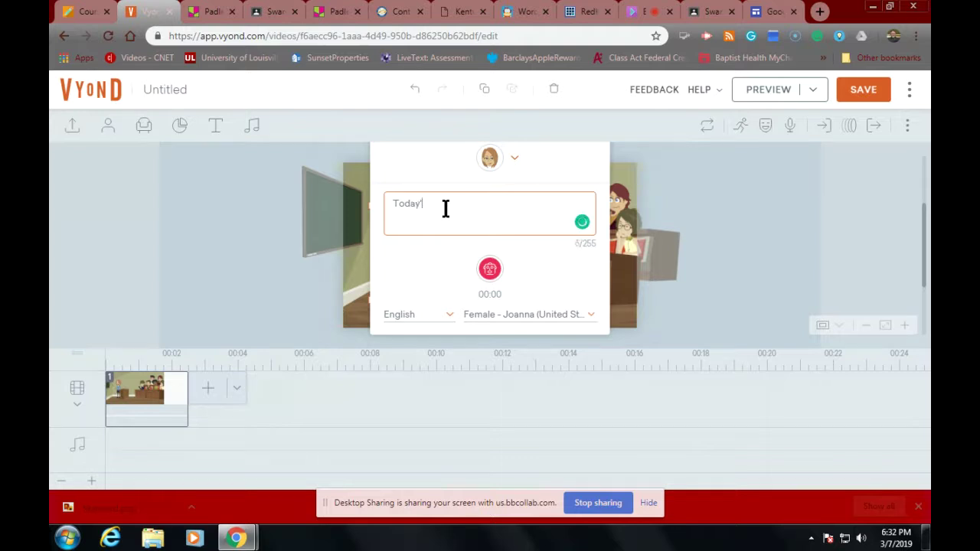
text(s l)
text(esson is about )
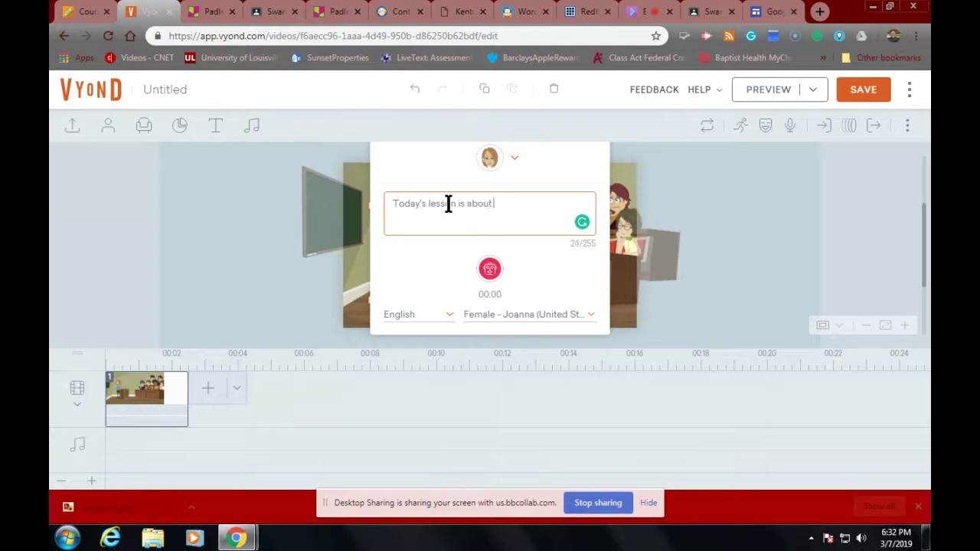
text(something)
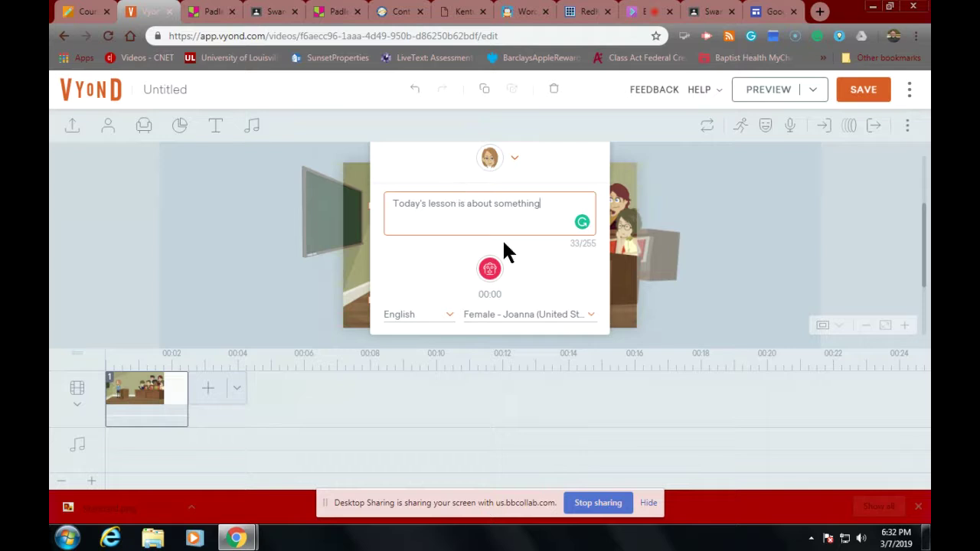
Step: Set the line's language to Spanish with voice Female - Francisca (Chile), and generate it
click(539, 322)
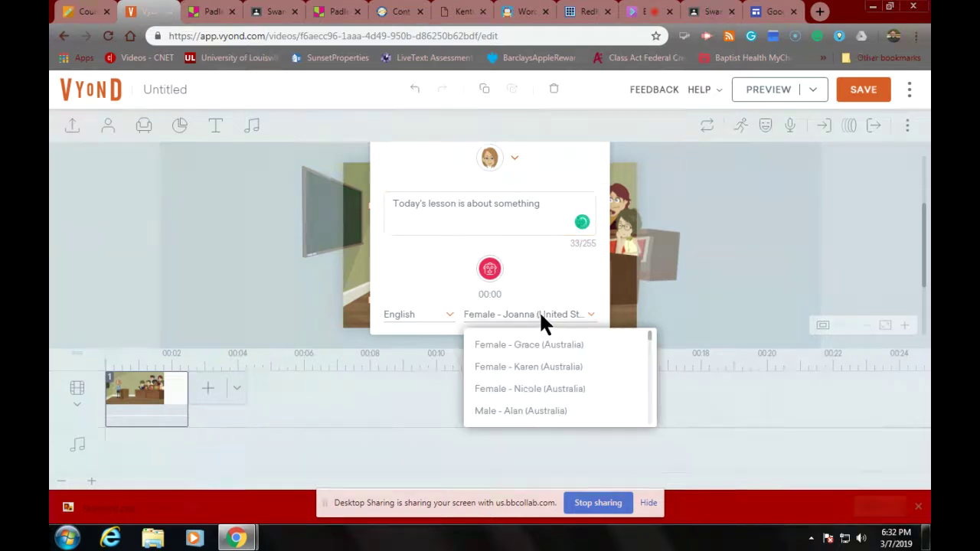
drag(648, 339, 638, 329)
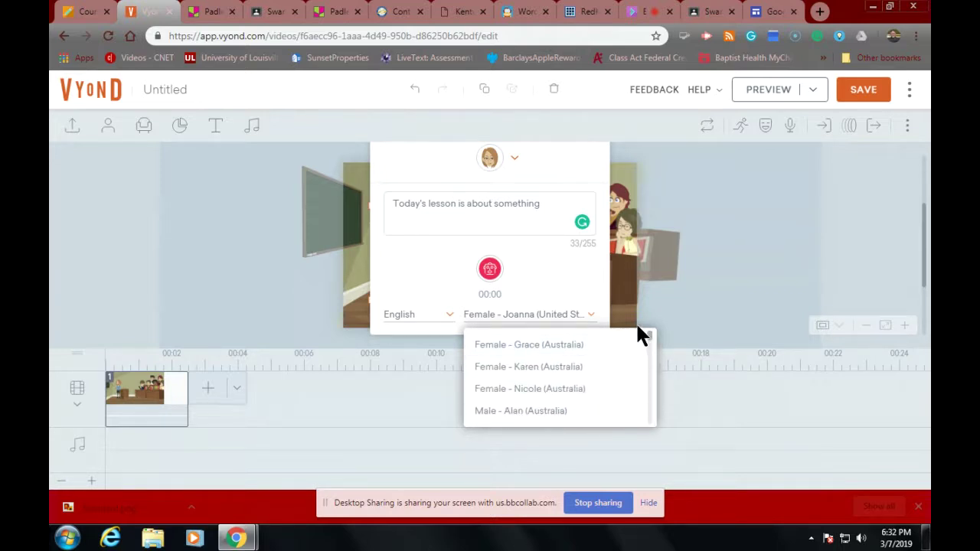
click(595, 394)
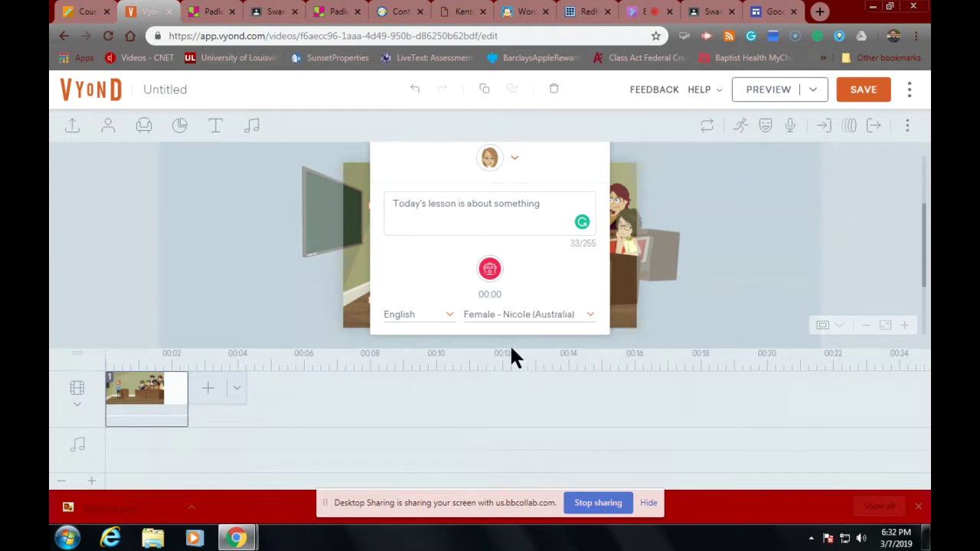
click(450, 315)
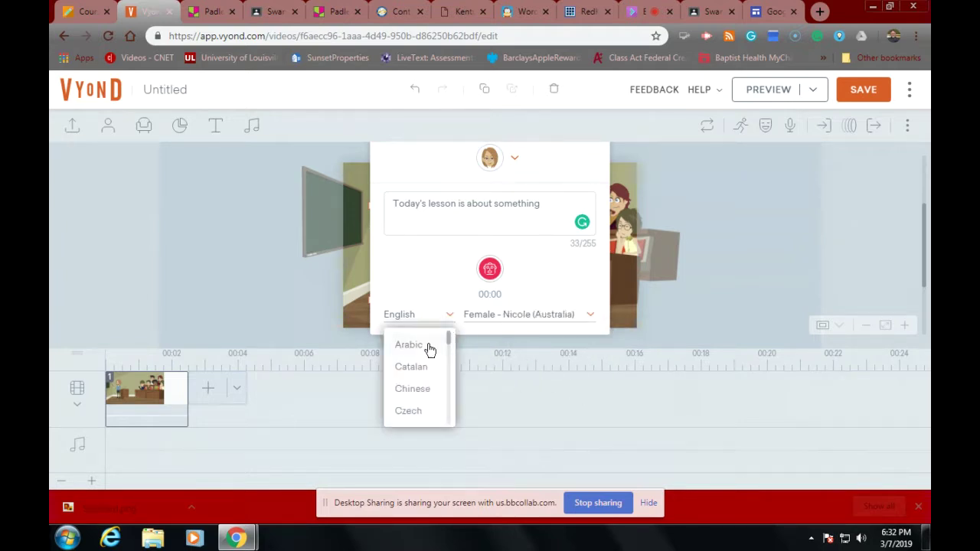
drag(448, 332, 444, 407)
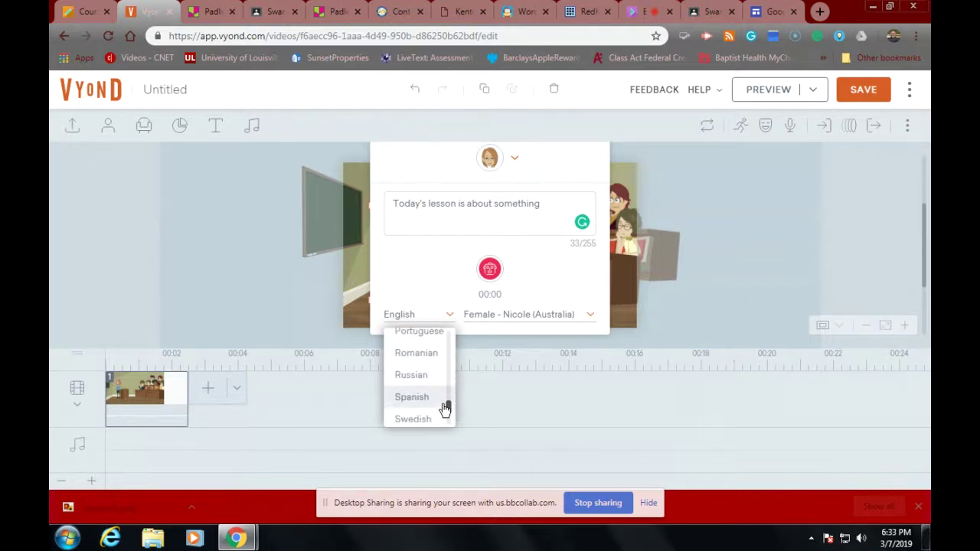
click(411, 391)
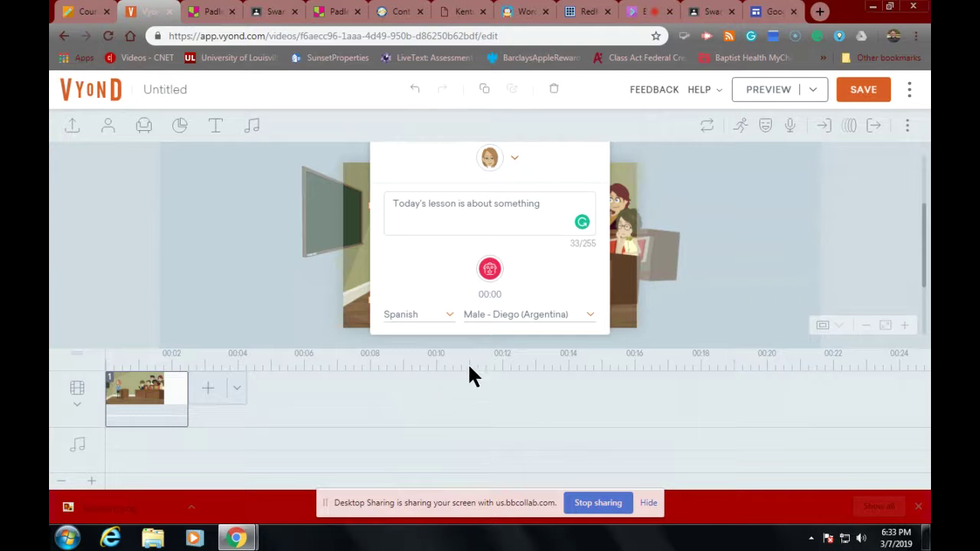
click(590, 314)
click(561, 369)
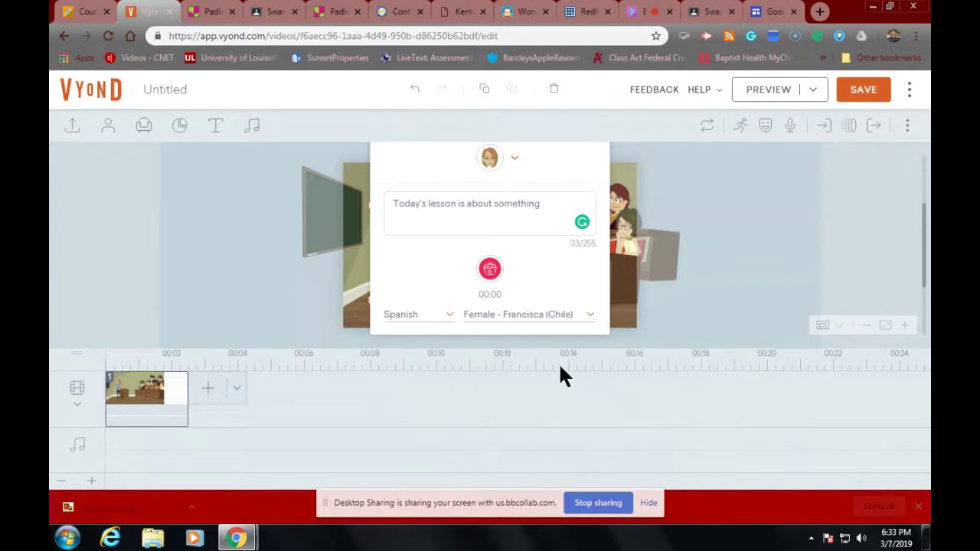
click(489, 270)
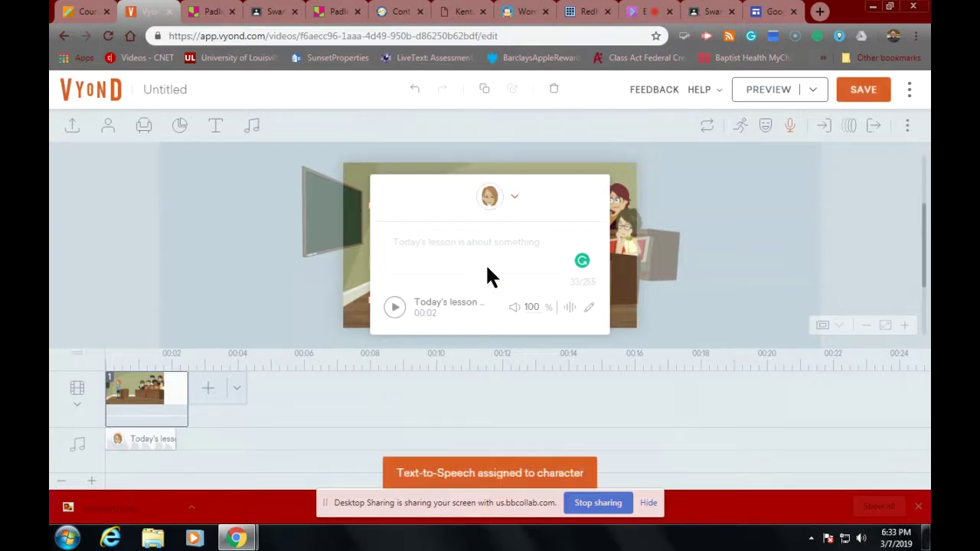
Step: Play the teacher's generated line, close the popup and select the front-desk student
click(394, 307)
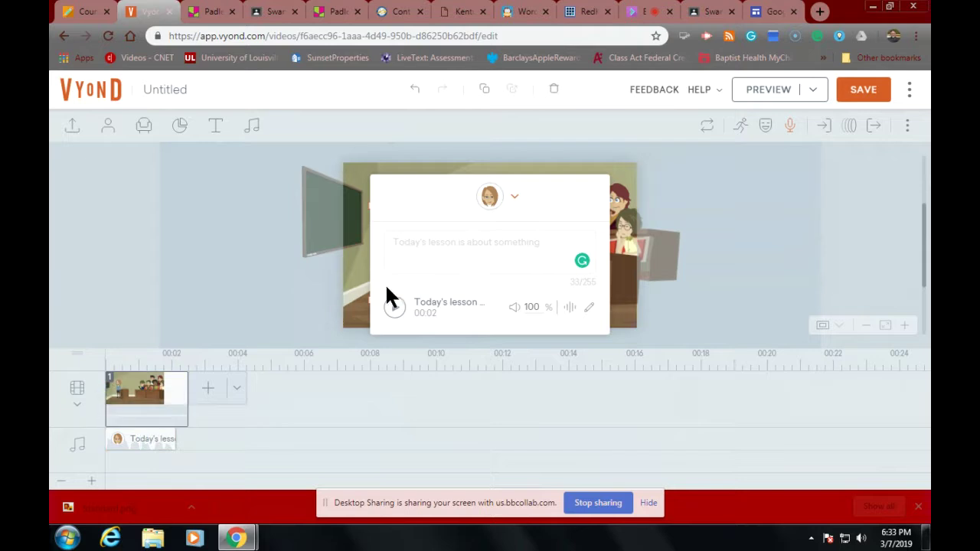
click(655, 298)
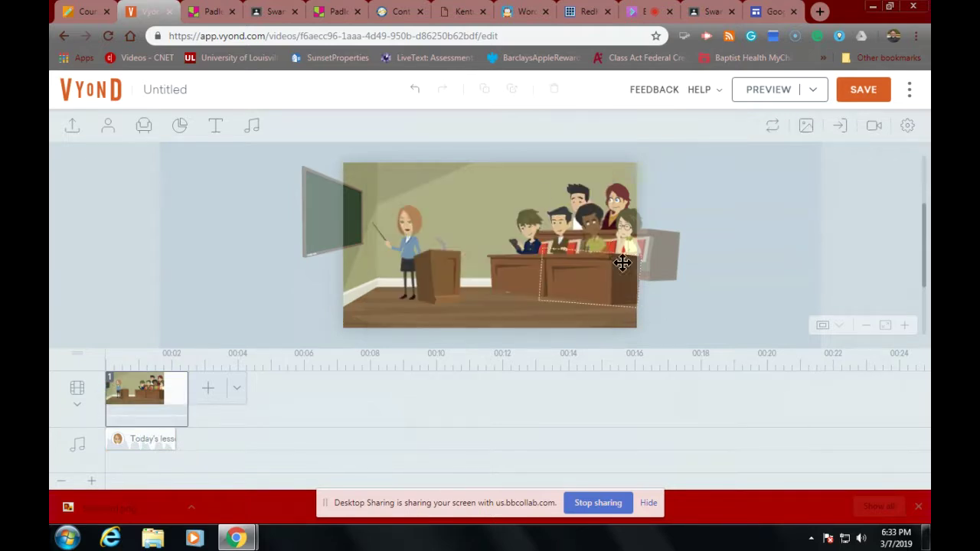
click(535, 216)
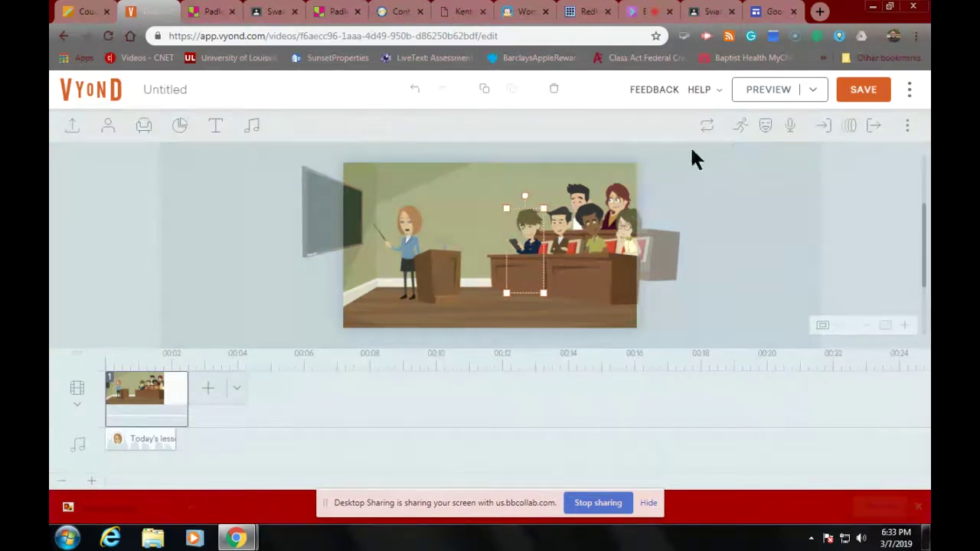
Step: Generate the student's text-to-speech line "Hello there" in the Male - Alan (Australia) voice
click(790, 127)
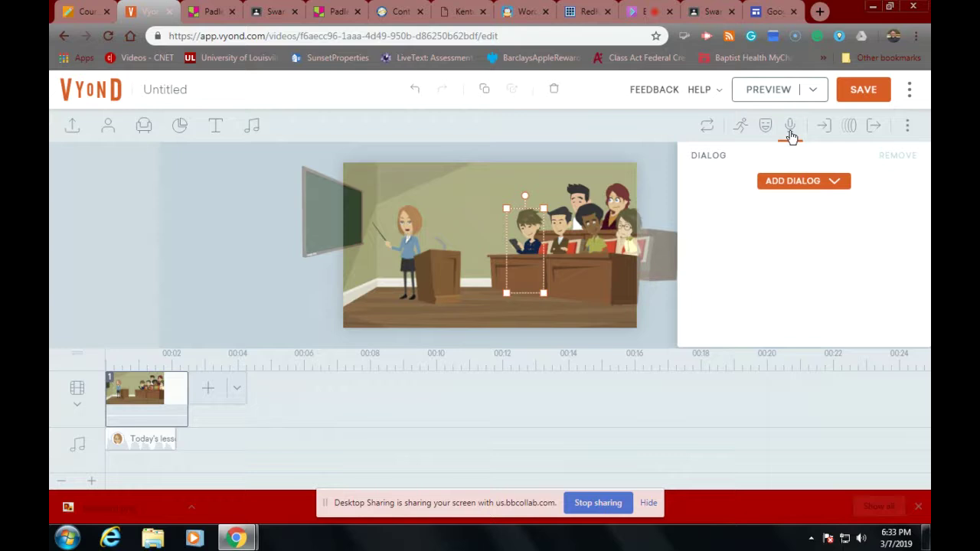
click(791, 182)
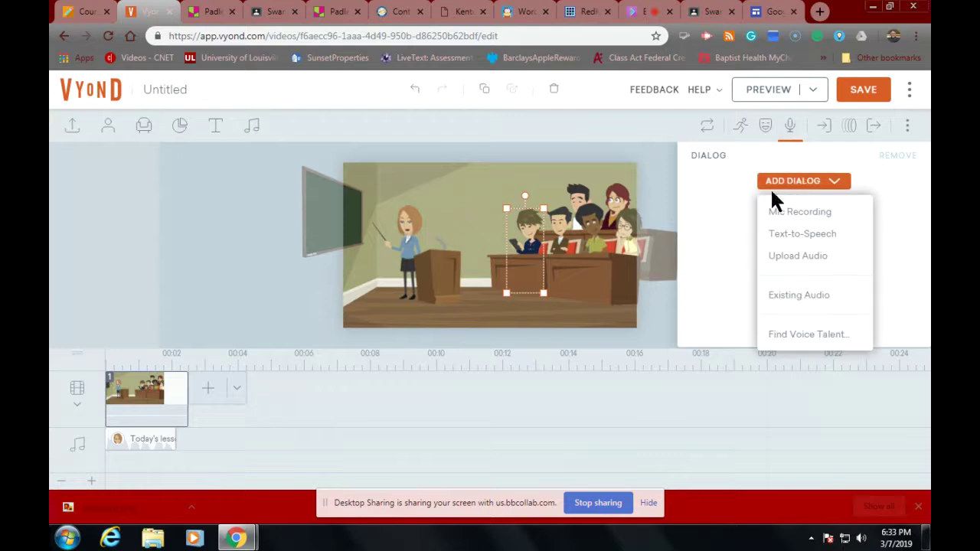
click(793, 235)
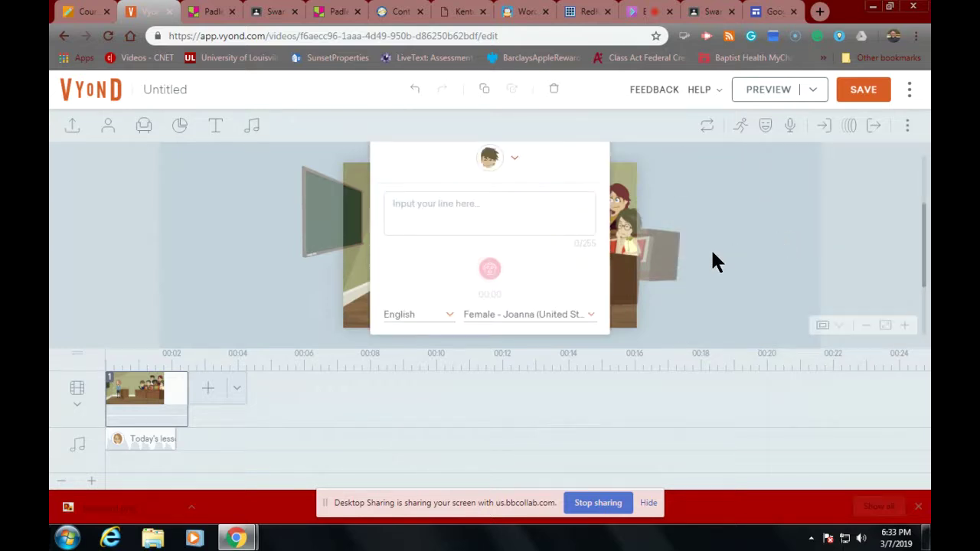
click(456, 215)
text(H)
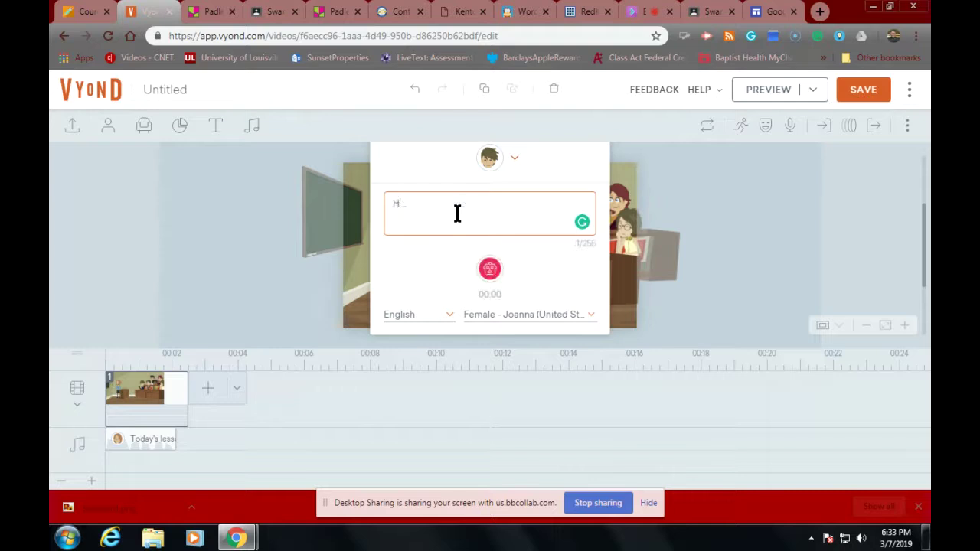
text(ello t)
key(BackSpace)
text(here)
click(514, 315)
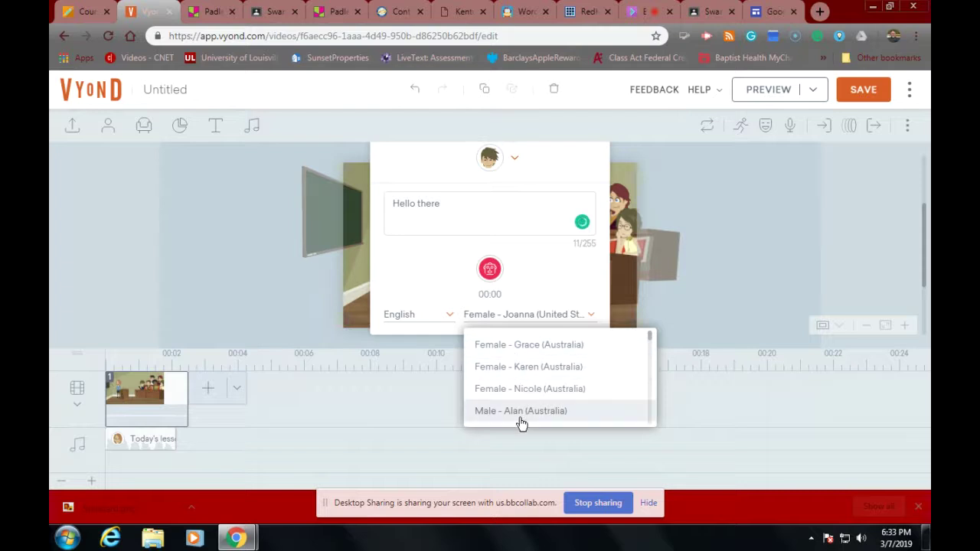
click(519, 412)
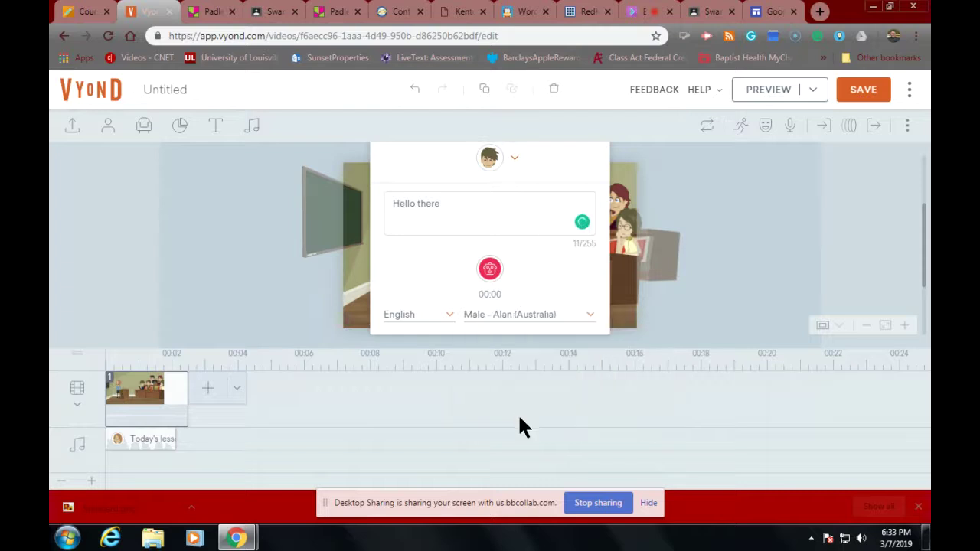
click(490, 270)
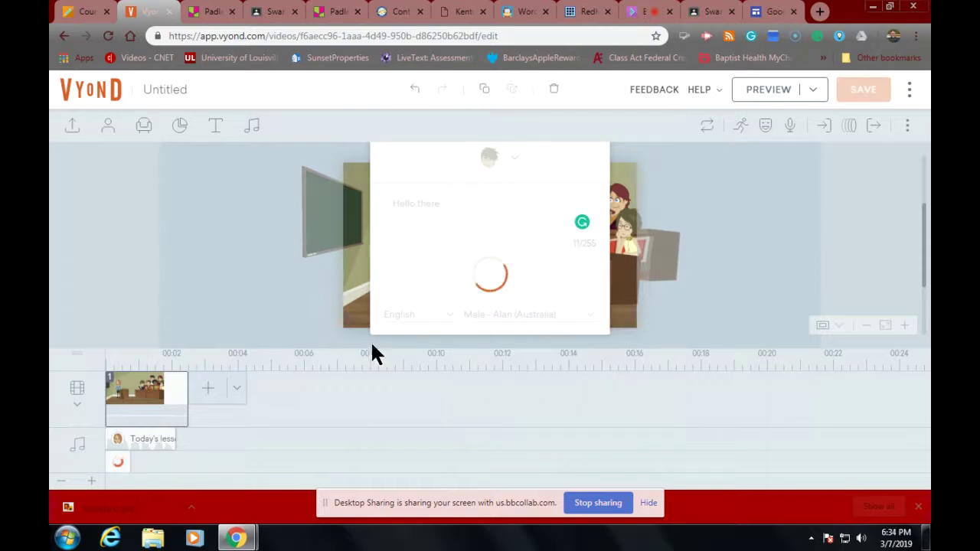
Step: Place the student's clip after the teacher's line and lengthen the scene to about 4 seconds
click(123, 457)
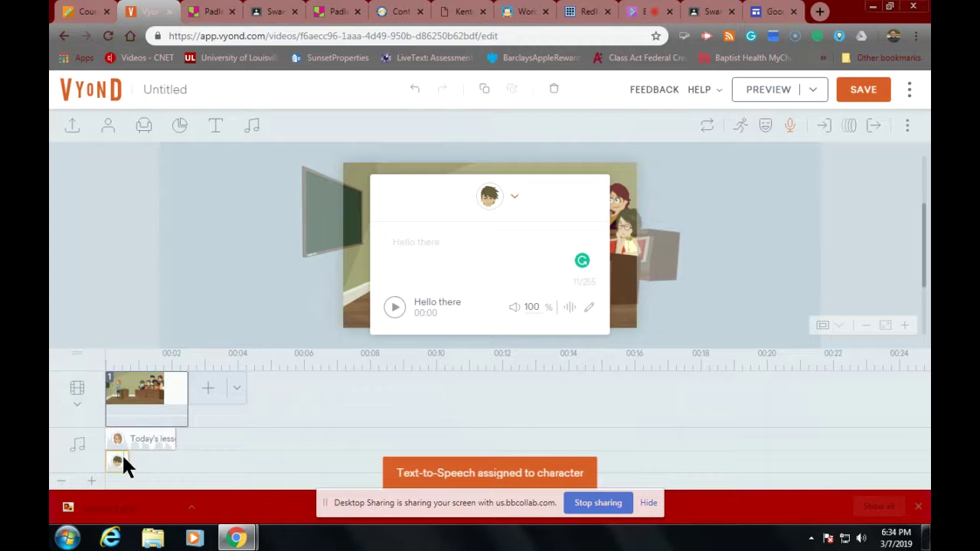
drag(115, 457, 199, 453)
drag(187, 395, 233, 401)
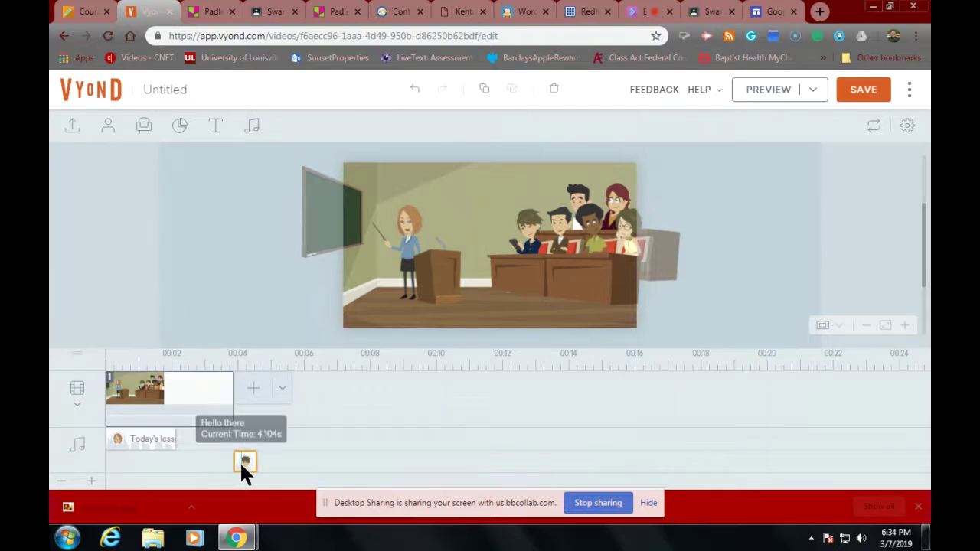
drag(239, 463, 189, 459)
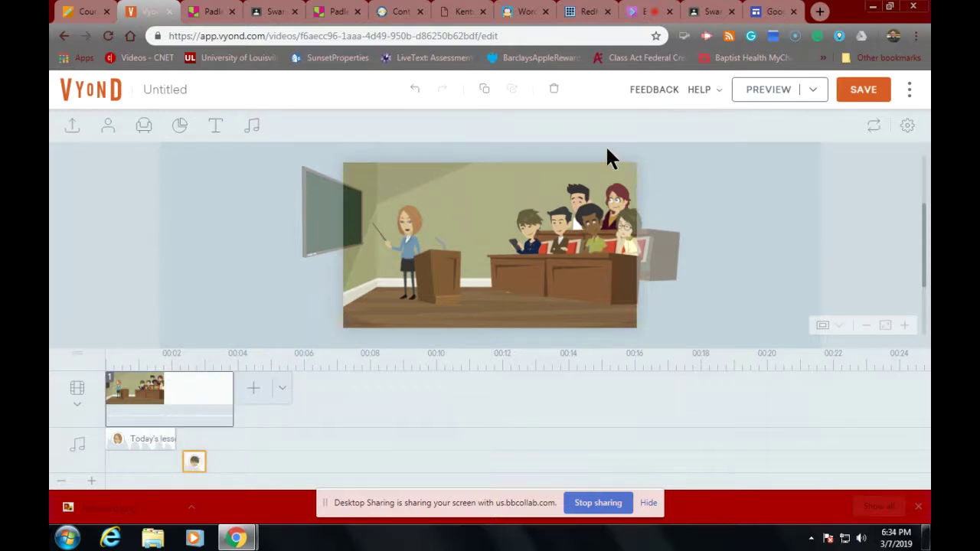
Step: Save the video, enable and copy its share link, then return to the Swan IT stream
click(852, 90)
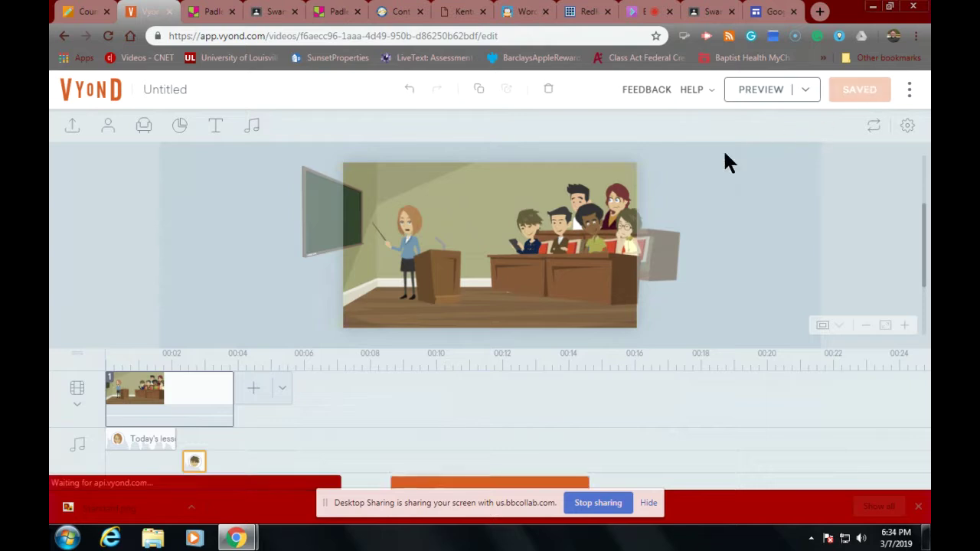
click(909, 90)
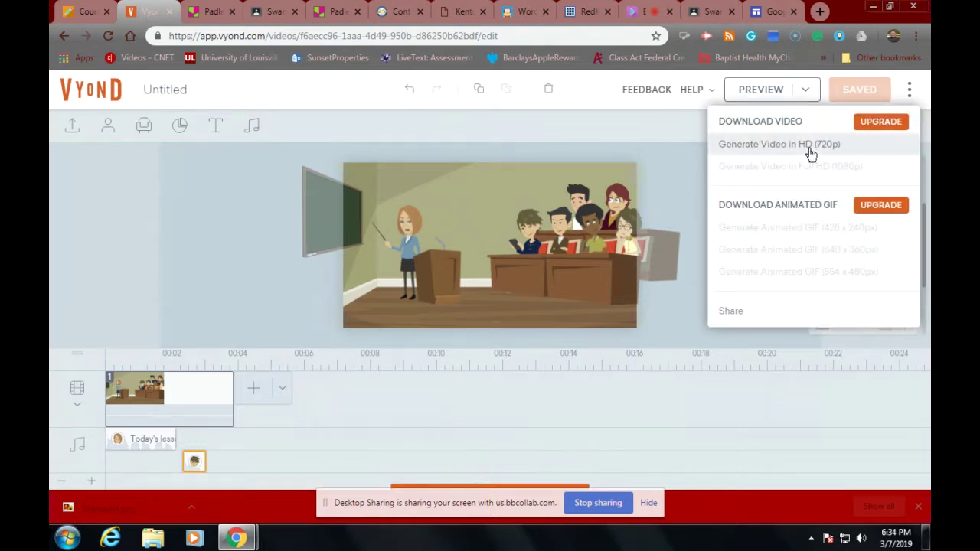
click(728, 312)
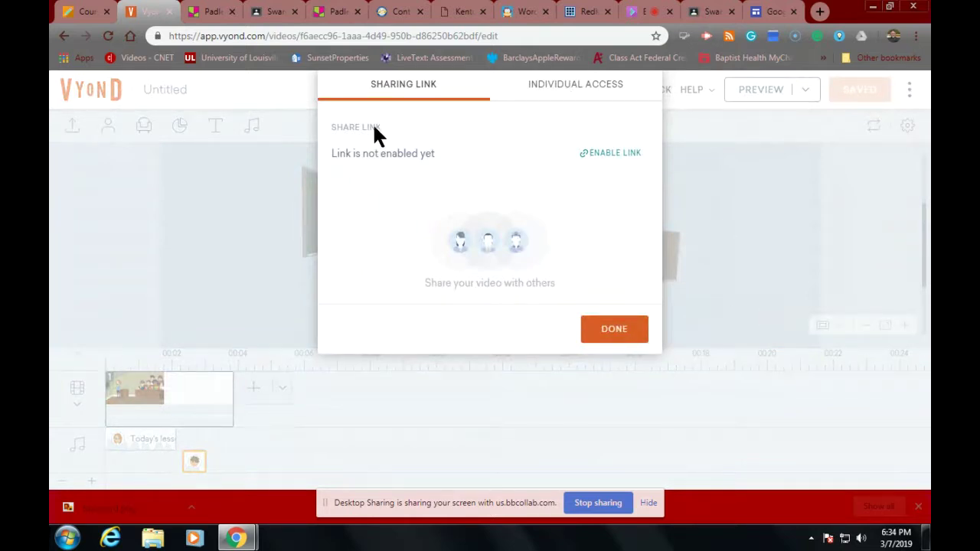
click(605, 156)
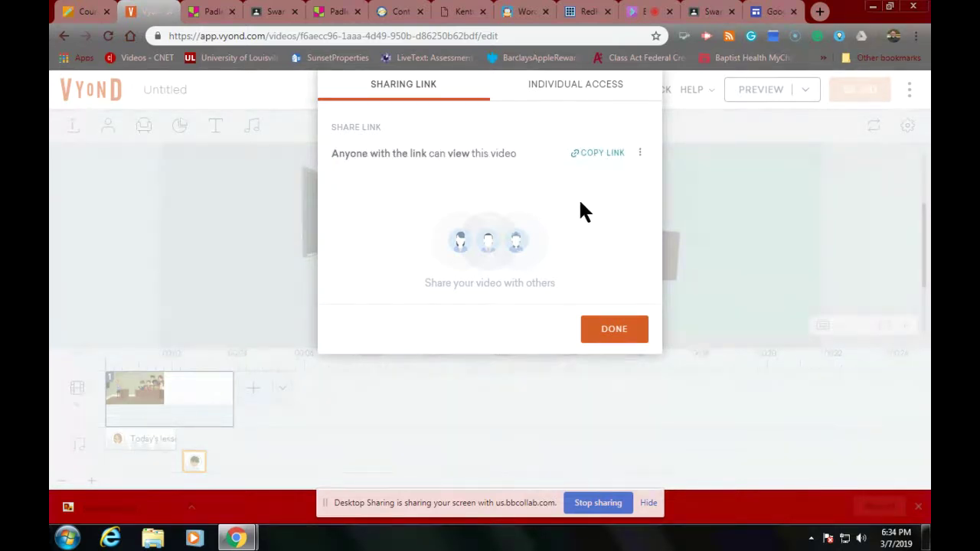
click(586, 158)
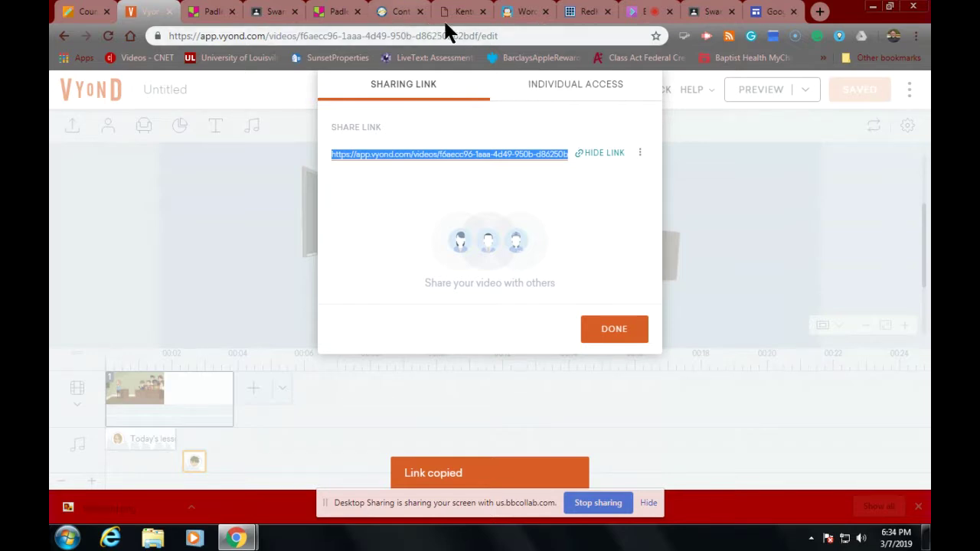
click(694, 14)
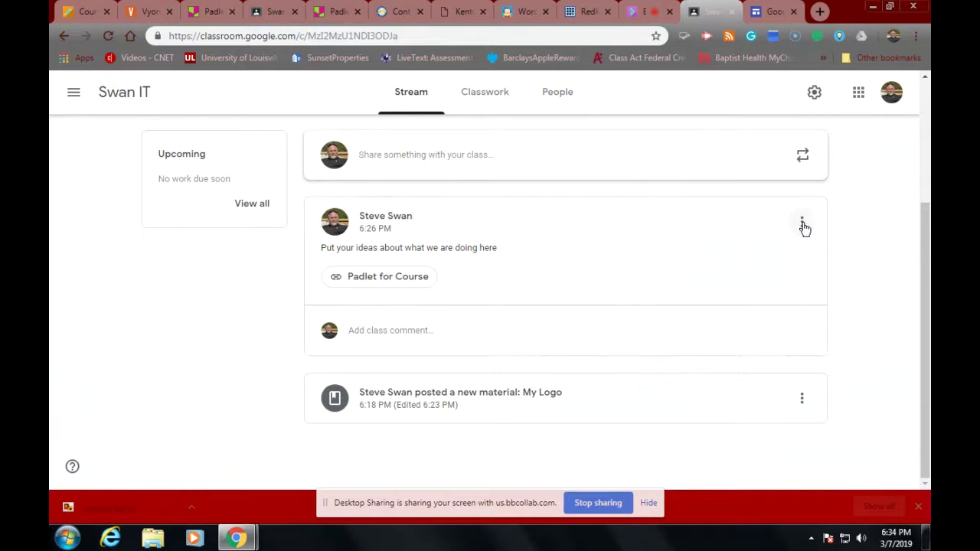
Step: Edit the Padlet announcement to add the pasted Vyond link, save, and test the link
click(802, 224)
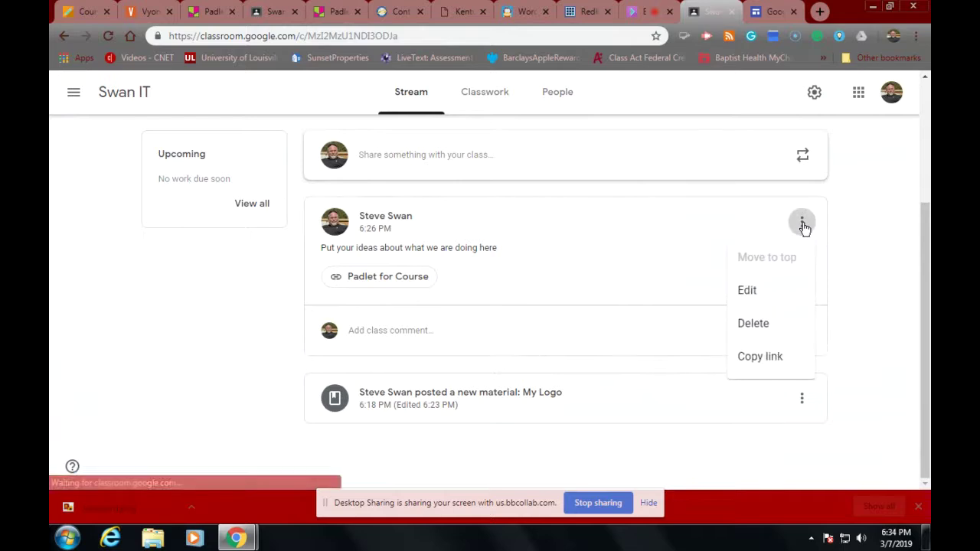
click(746, 292)
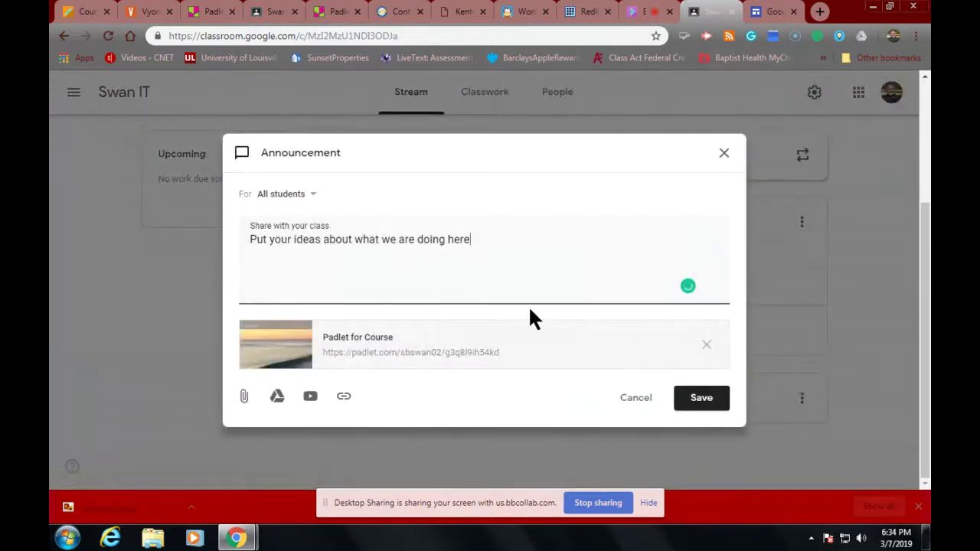
click(345, 398)
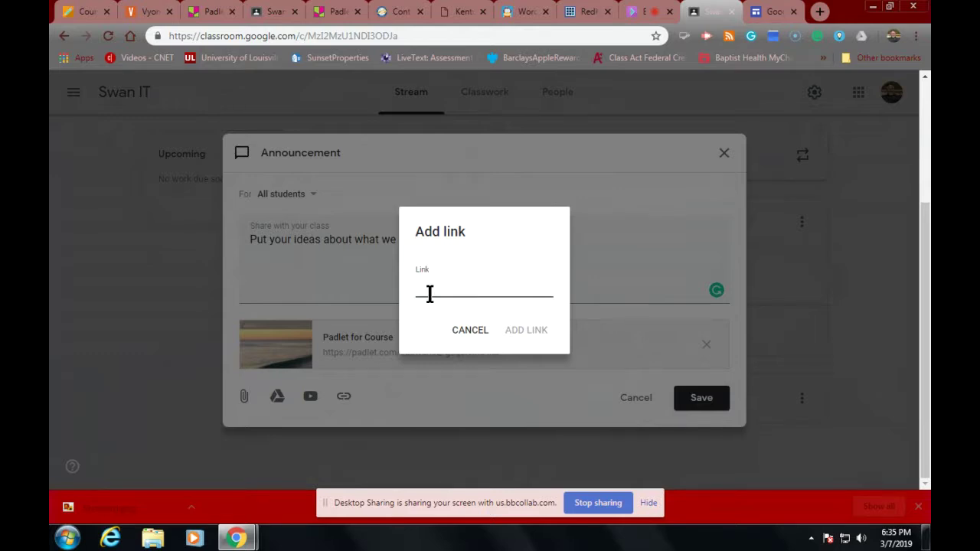
key(ctrl+v)
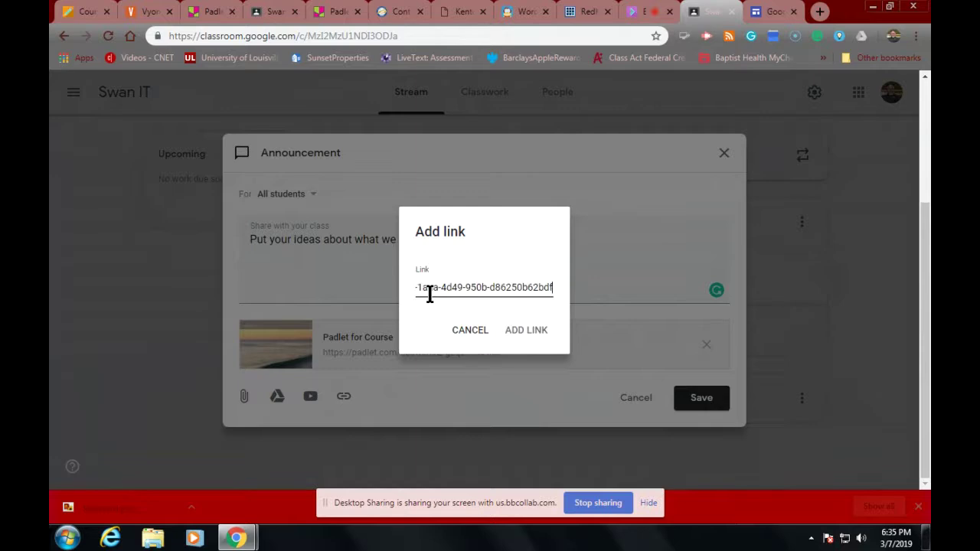
click(525, 330)
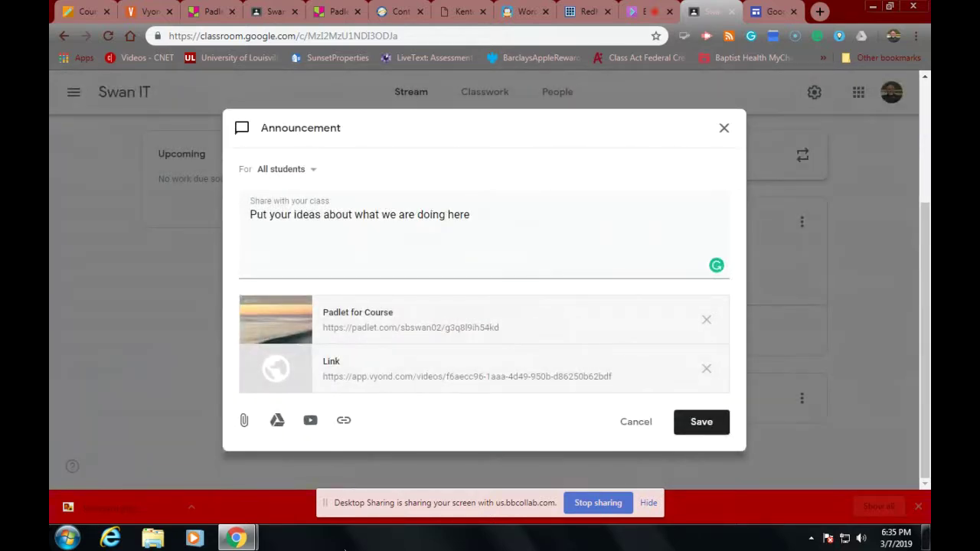
click(688, 427)
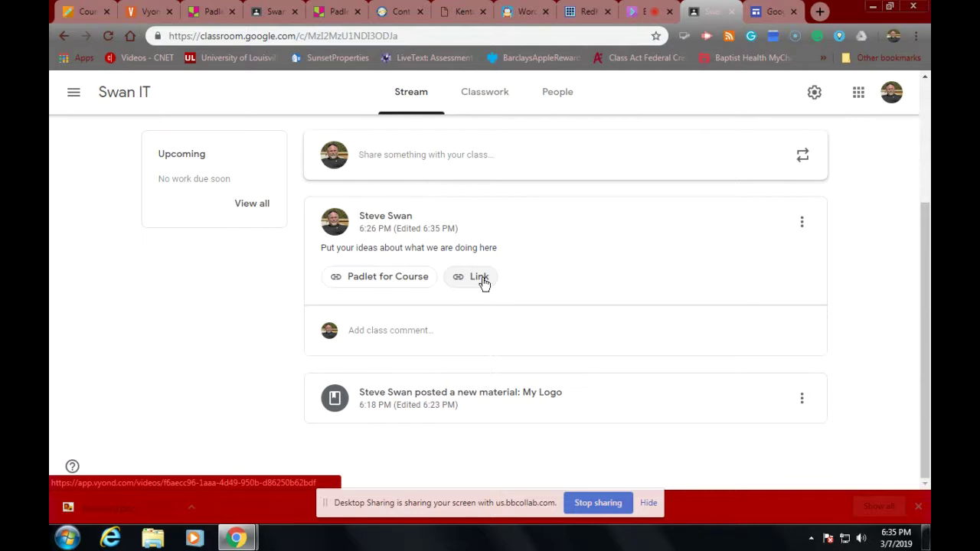
click(477, 277)
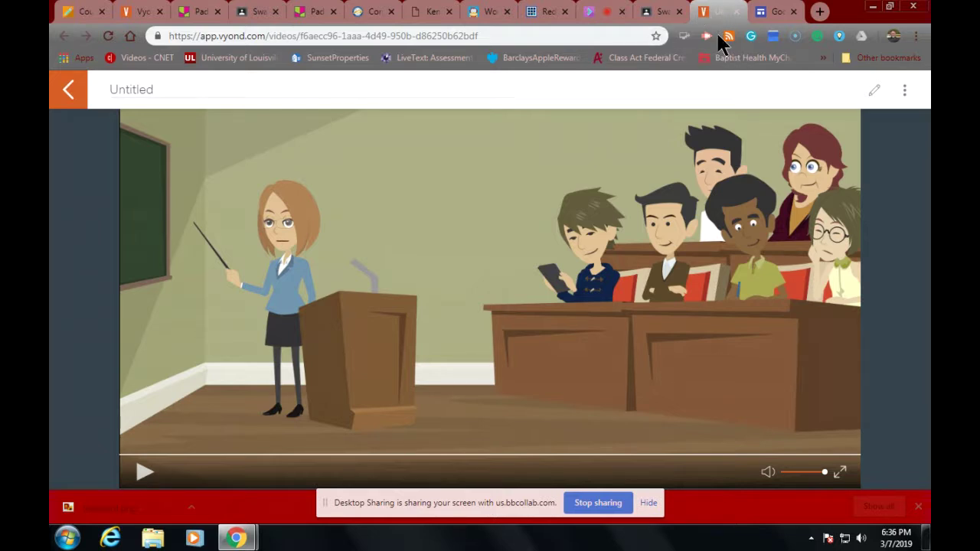
Step: Leave the Vyond video page and return to the Swan IT stream tab
click(658, 13)
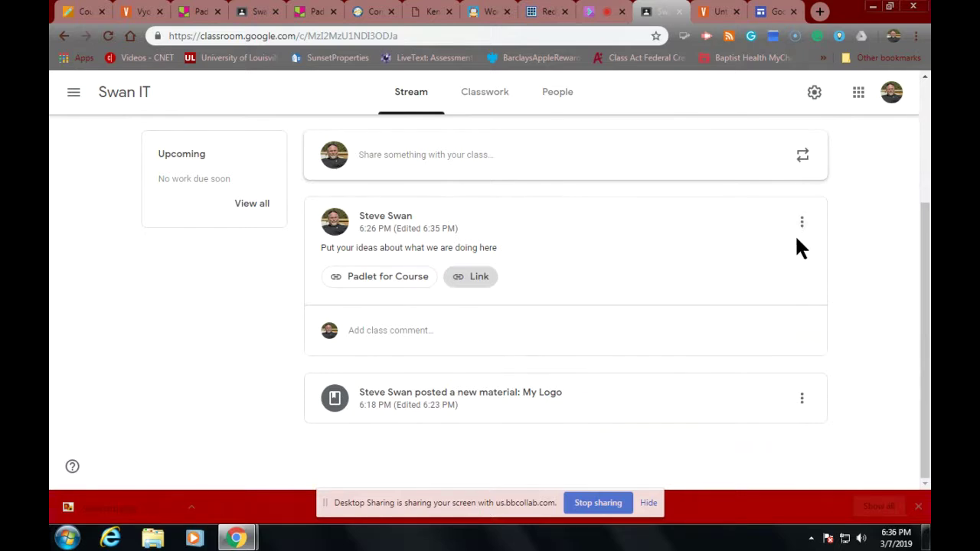
Step: Reopen the Swan IT announcement with its Padlet and Vyond attachments for editing
click(801, 223)
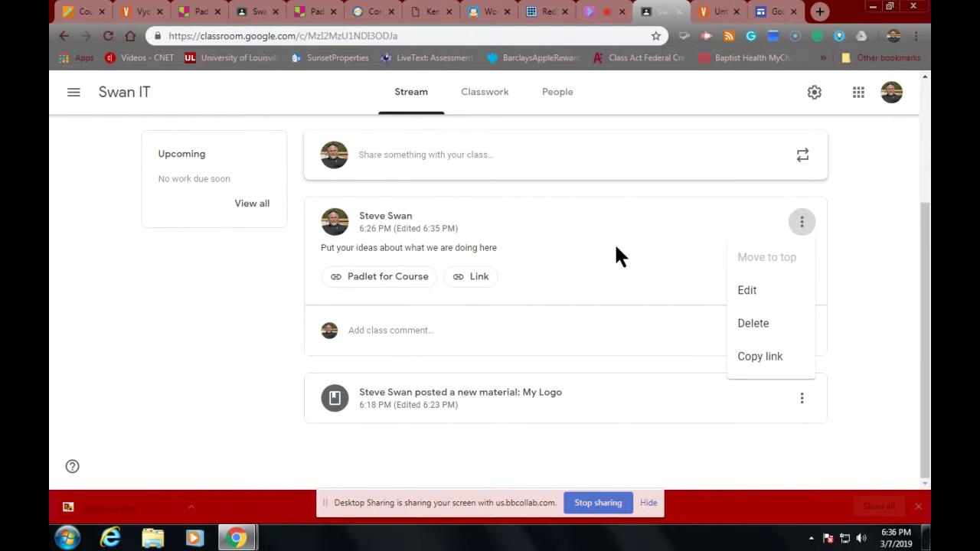
click(747, 292)
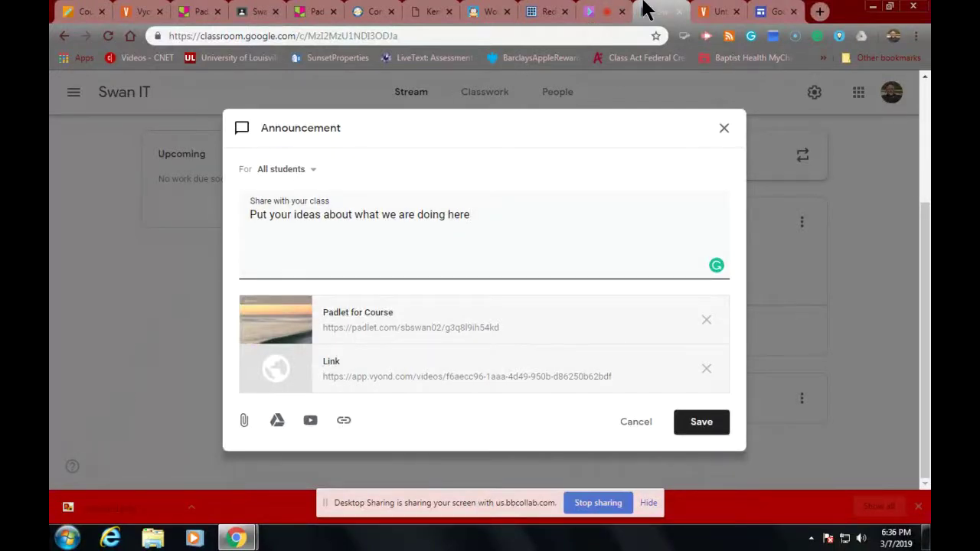
Step: Browse Vyond's Your Videos library, then return to the Blackboard course outline
click(710, 12)
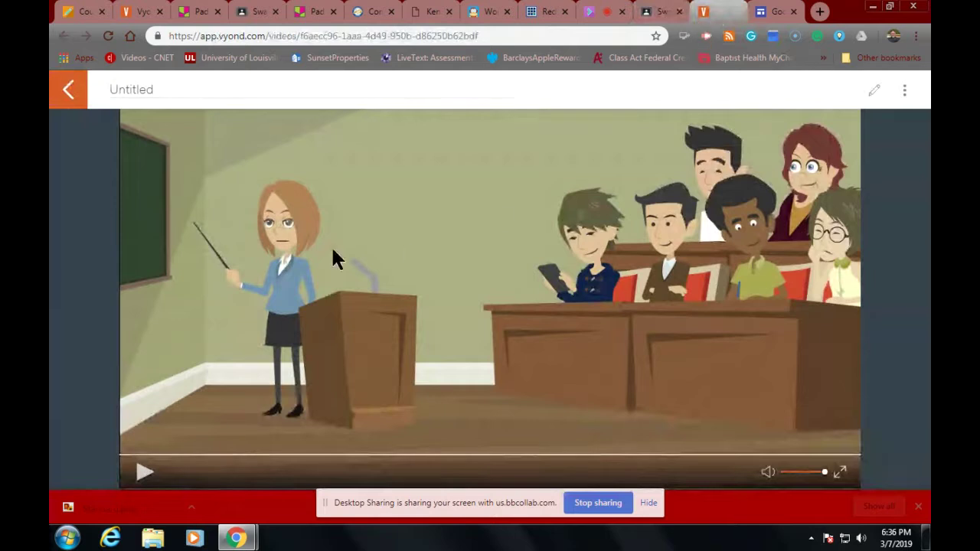
click(68, 90)
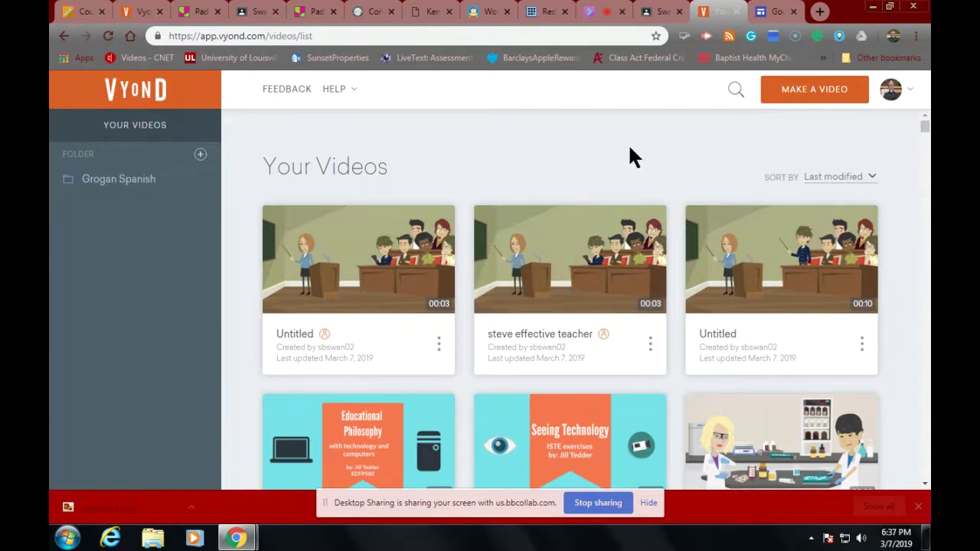
mouse_move(556, 284)
scroll(555, 284, down, 2)
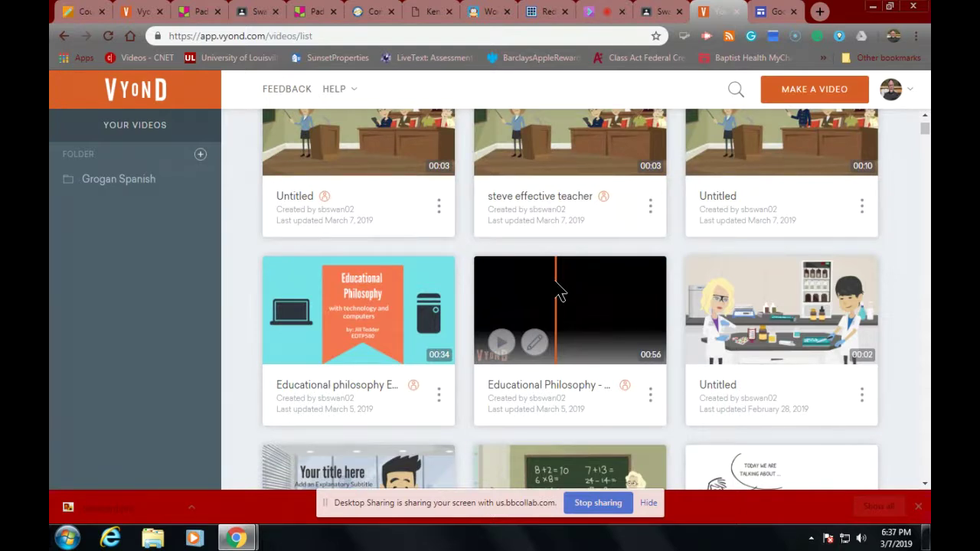
scroll(573, 348, up, 2)
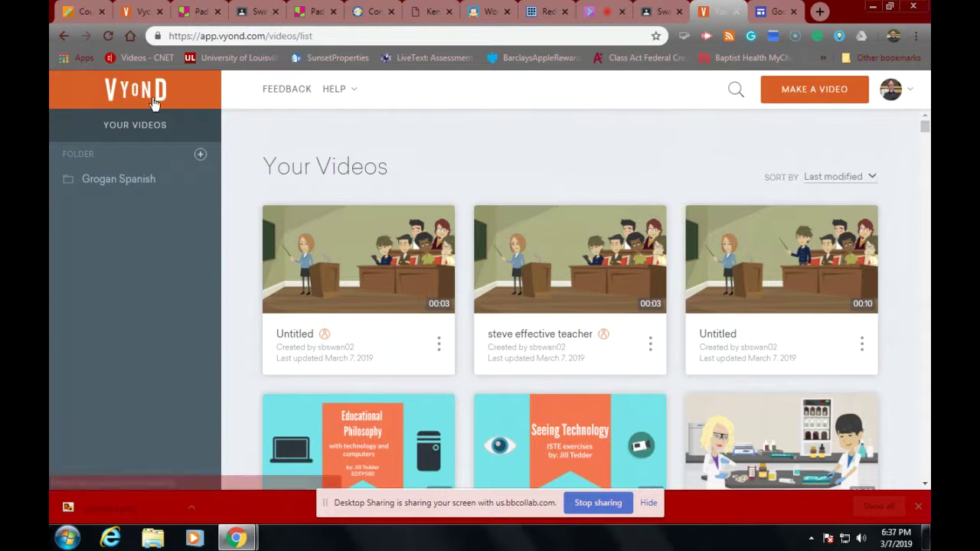
click(69, 16)
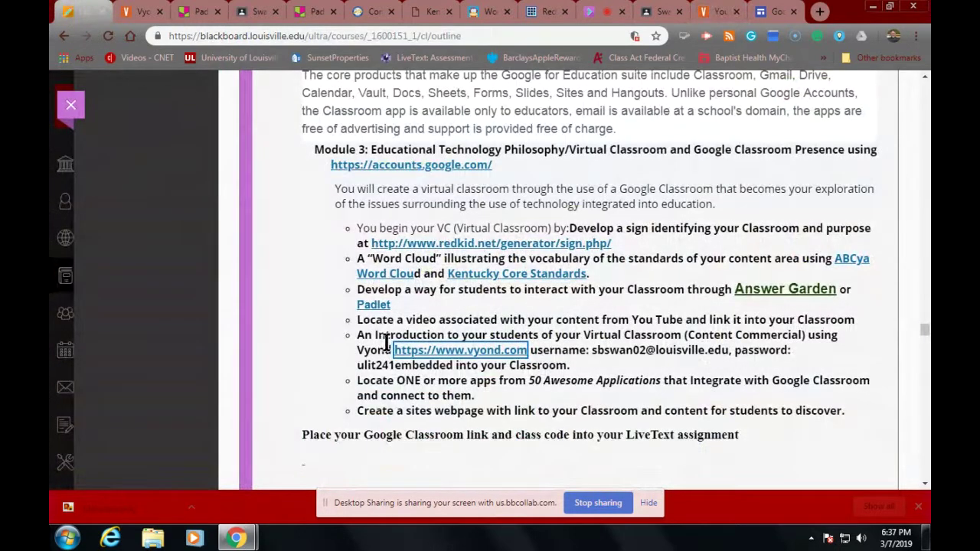
Step: Review the Module 3 tasks and vyond.com link in Blackboard, then return to the announcement editor
click(505, 350)
click(444, 411)
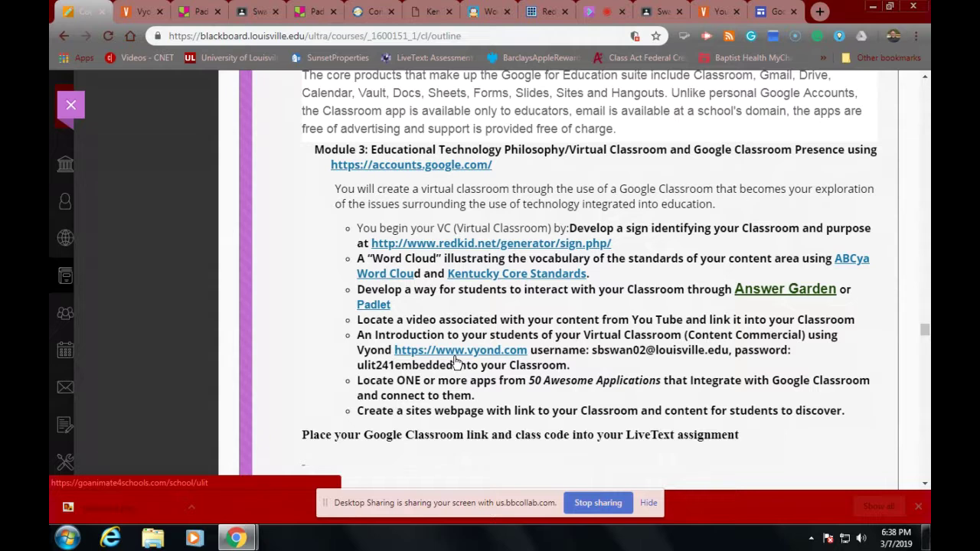
click(455, 357)
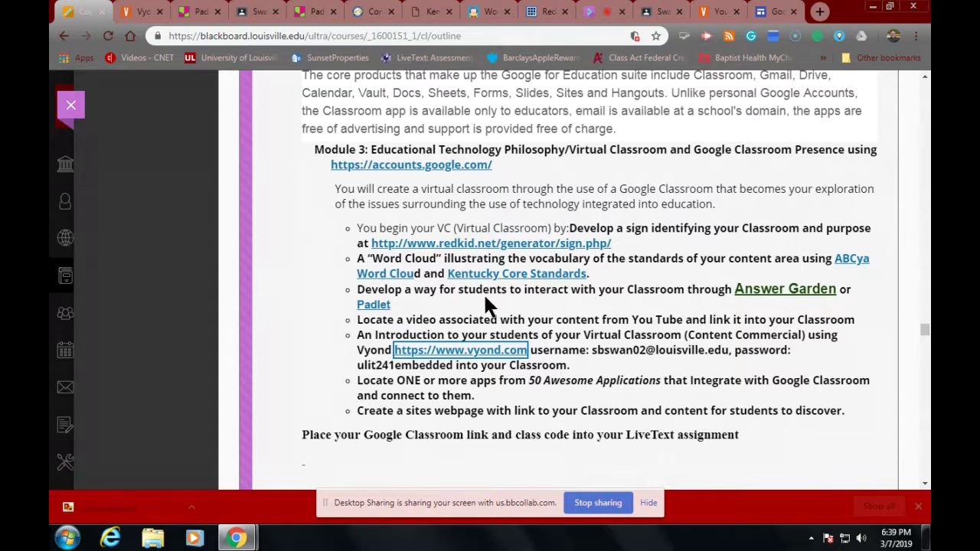
click(663, 14)
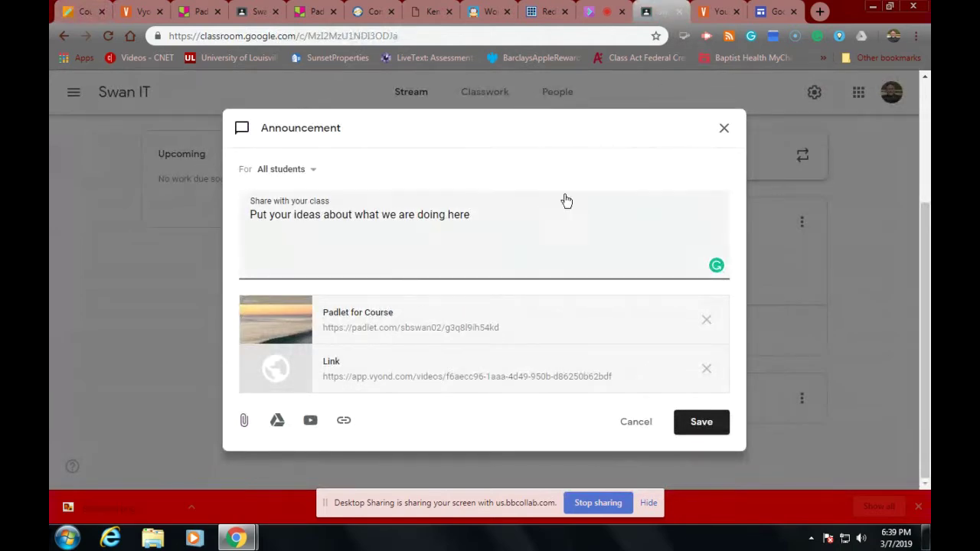
Step: Close the announcement editor and, on Classwork, open then discard a blank Material form
click(723, 128)
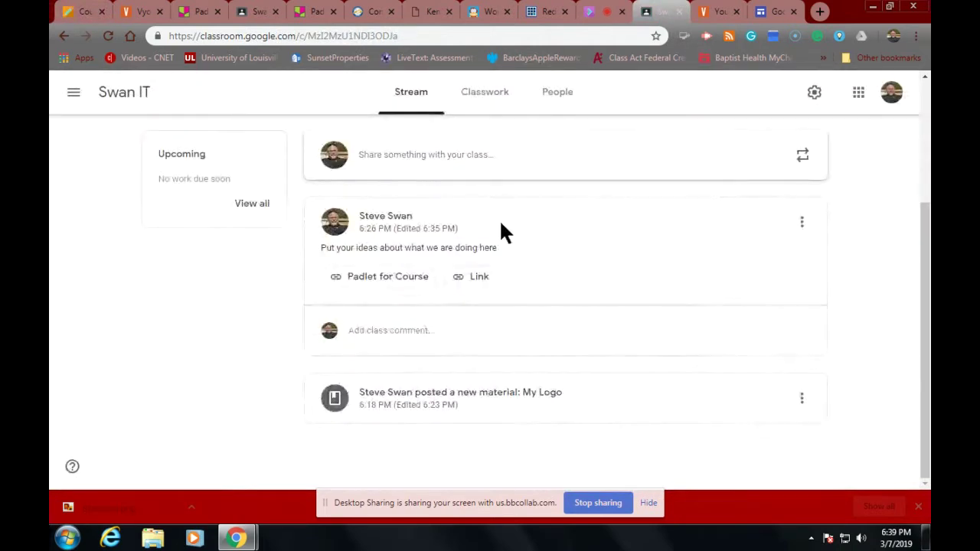
click(480, 93)
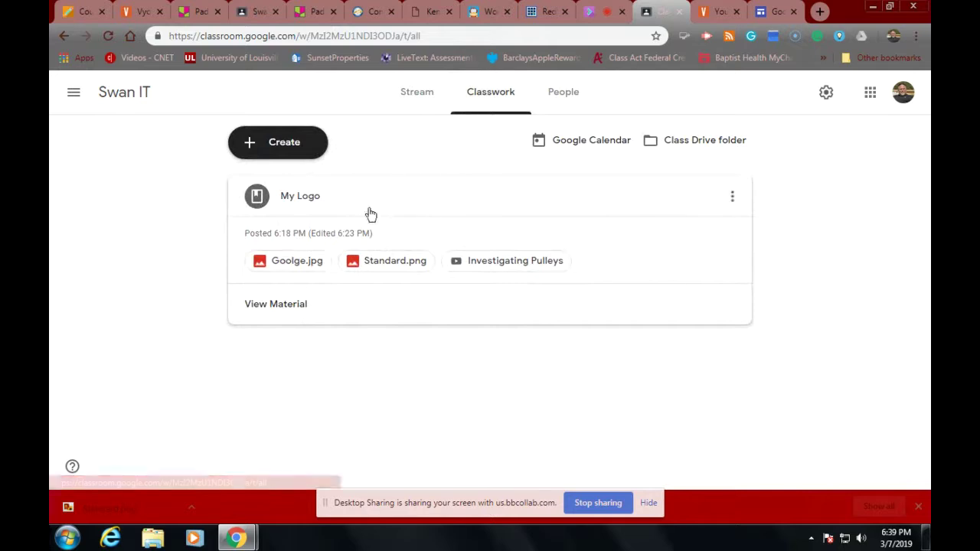
click(291, 153)
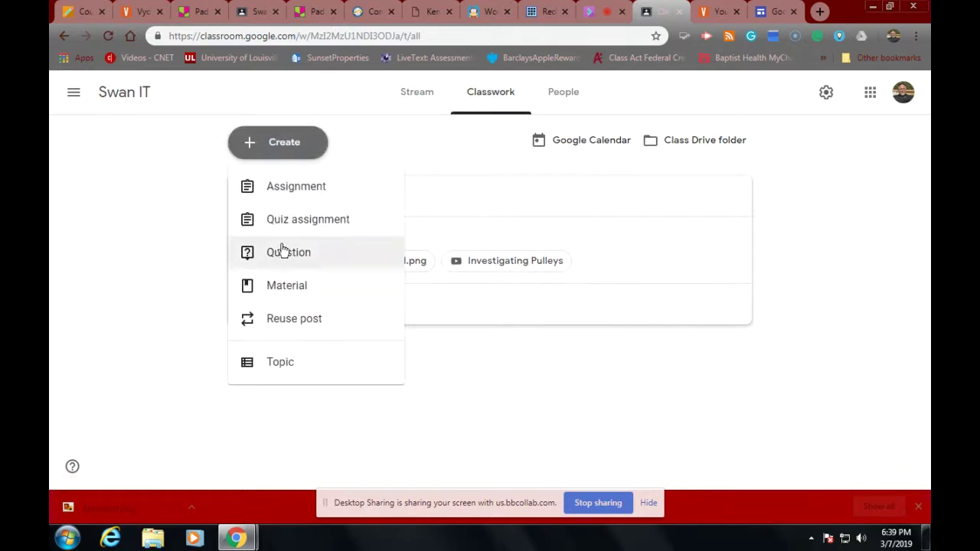
click(287, 288)
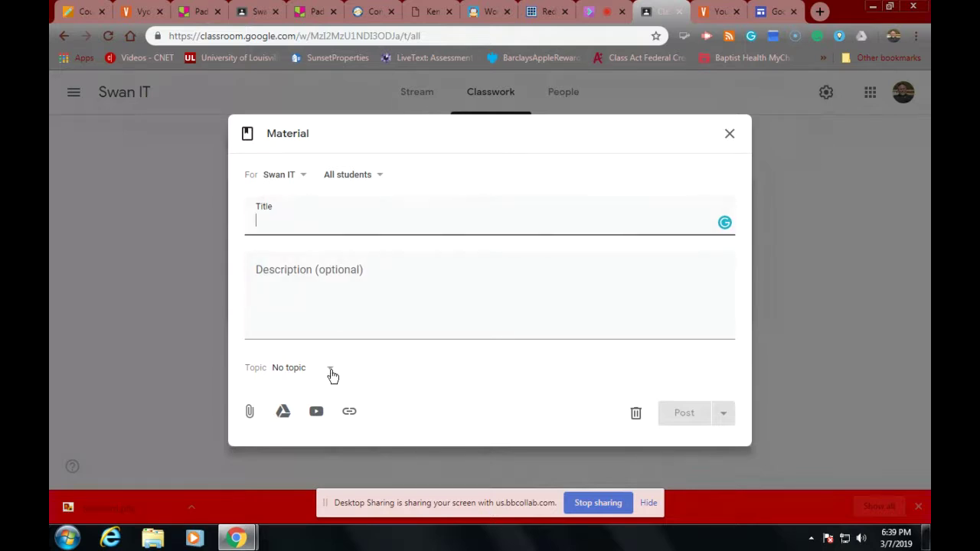
click(729, 134)
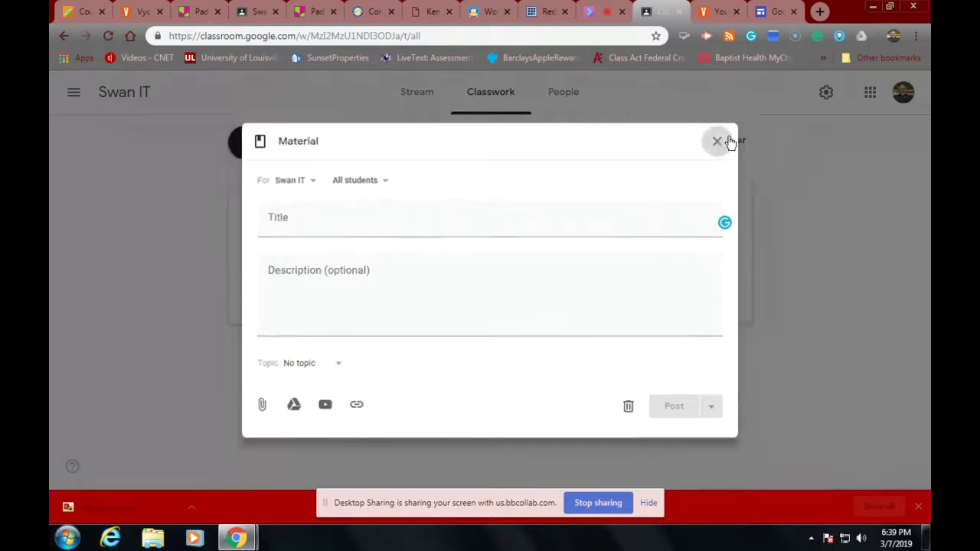
Step: Add a Classwork topic named 'Welcome to my class'
click(294, 153)
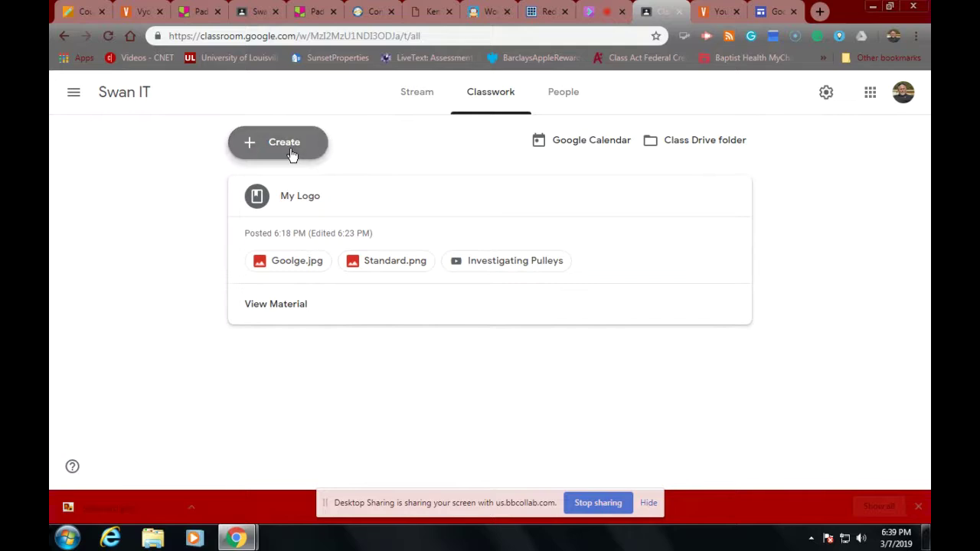
click(251, 374)
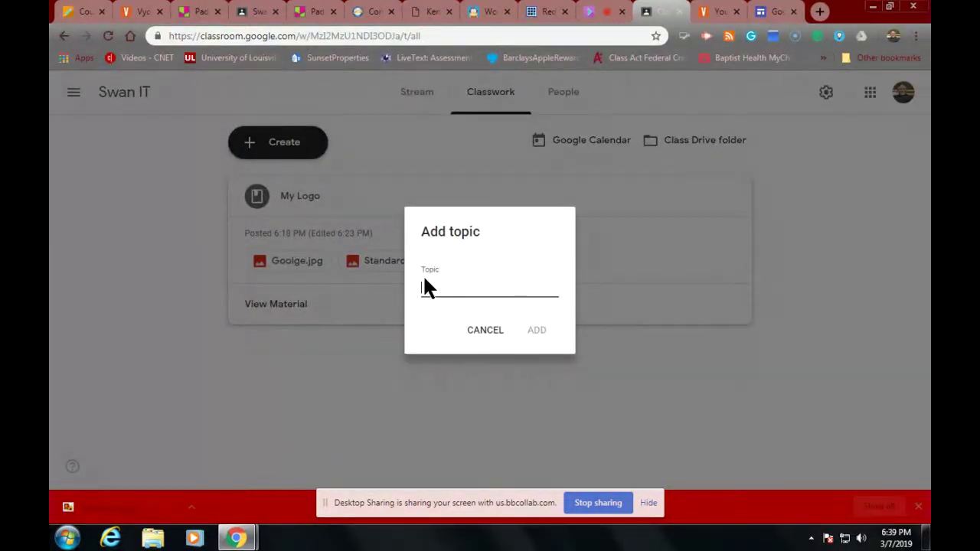
text(Welcome to my class)
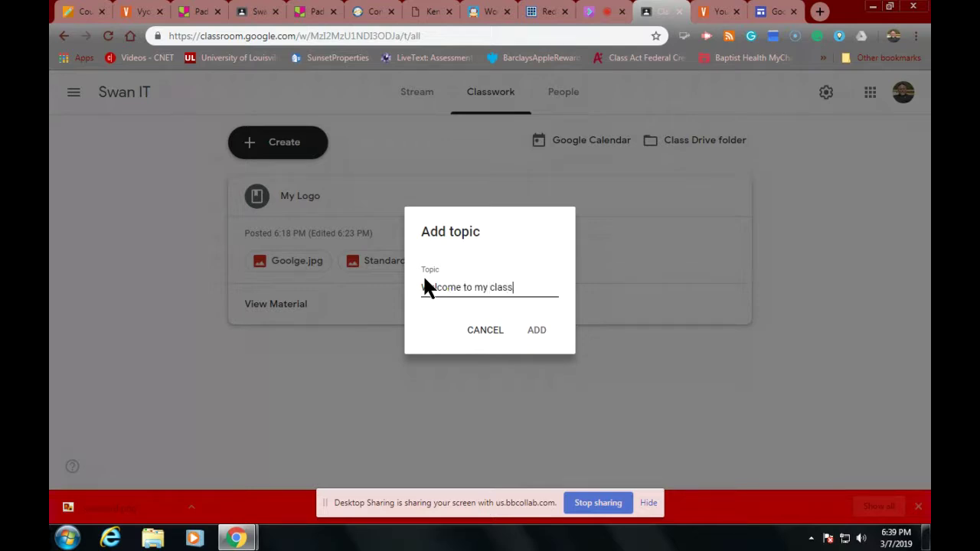
click(534, 331)
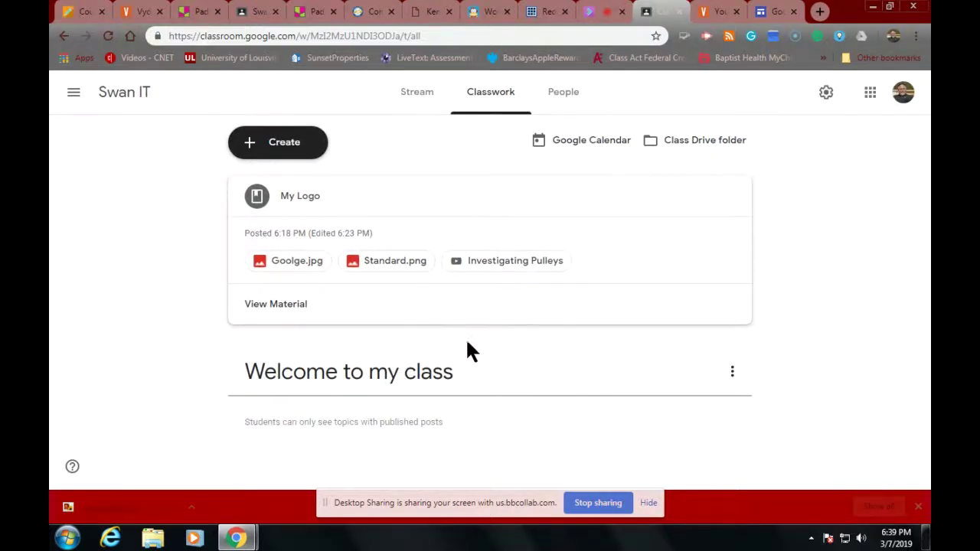
click(732, 372)
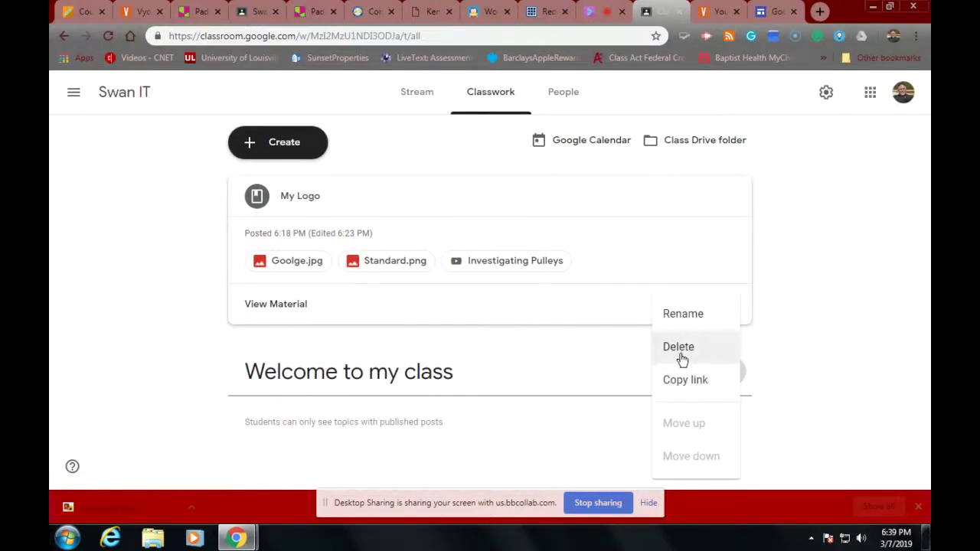
click(596, 375)
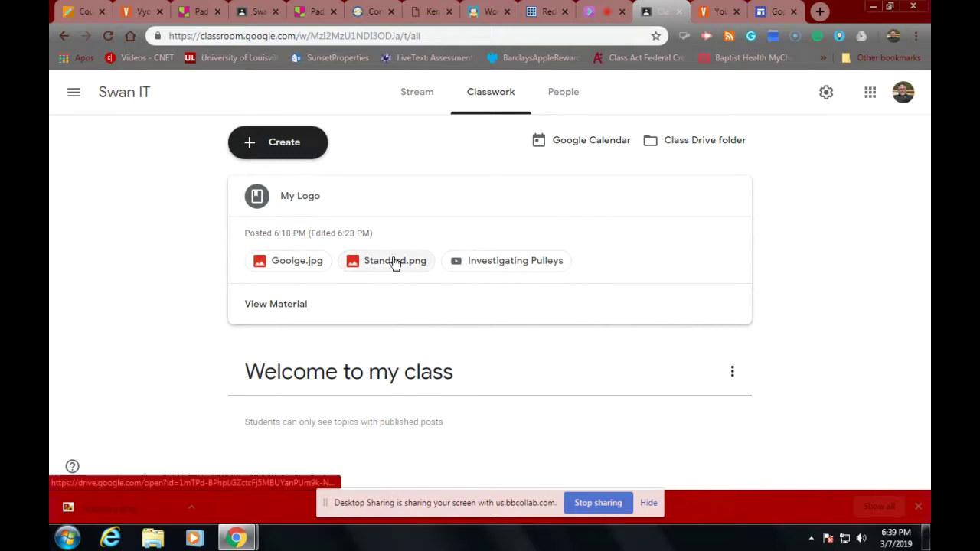
Step: Start a new Material to check its Topic choices, then discard it unposted
click(315, 150)
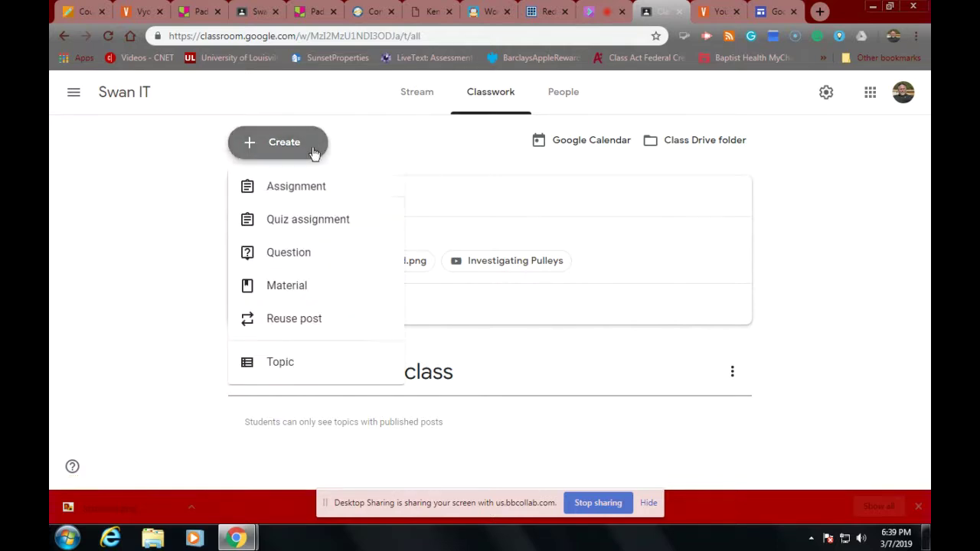
click(315, 301)
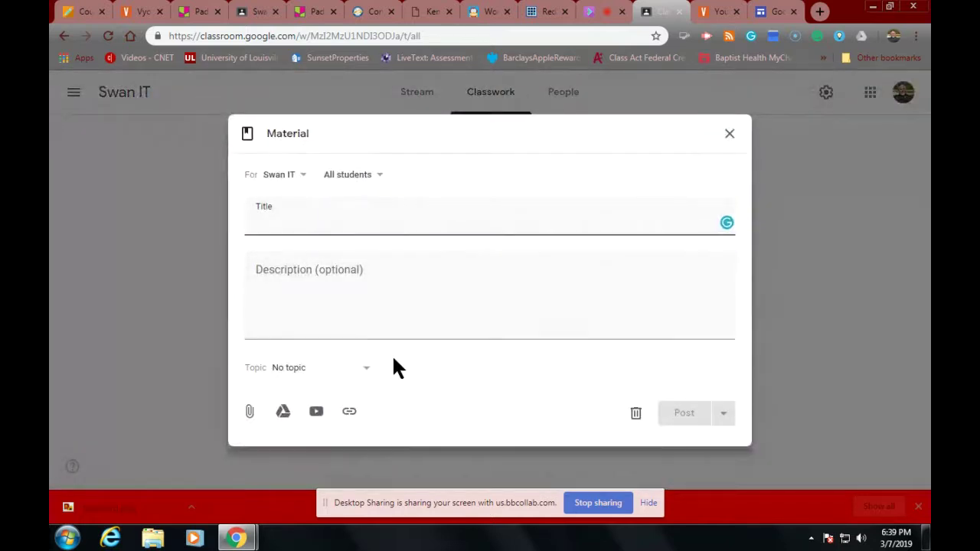
click(367, 372)
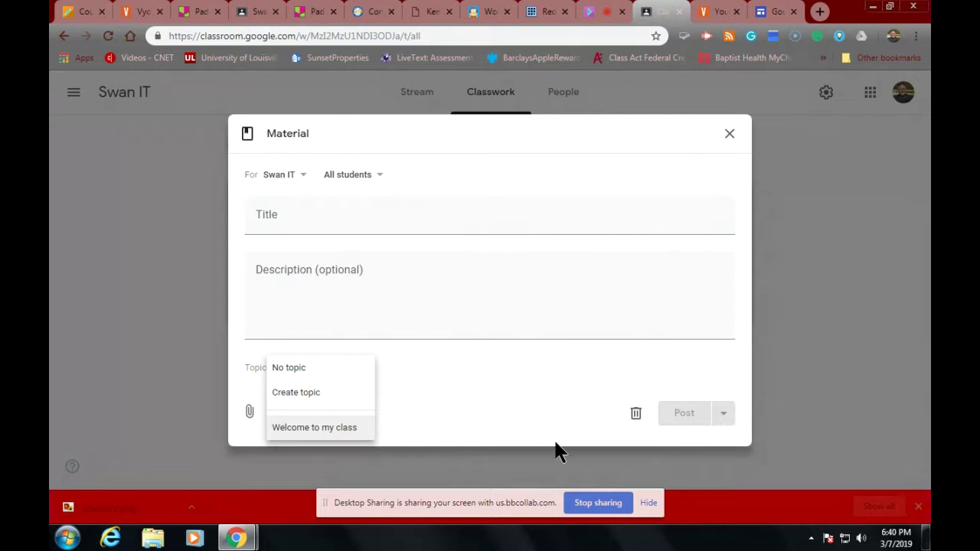
click(727, 136)
click(727, 136)
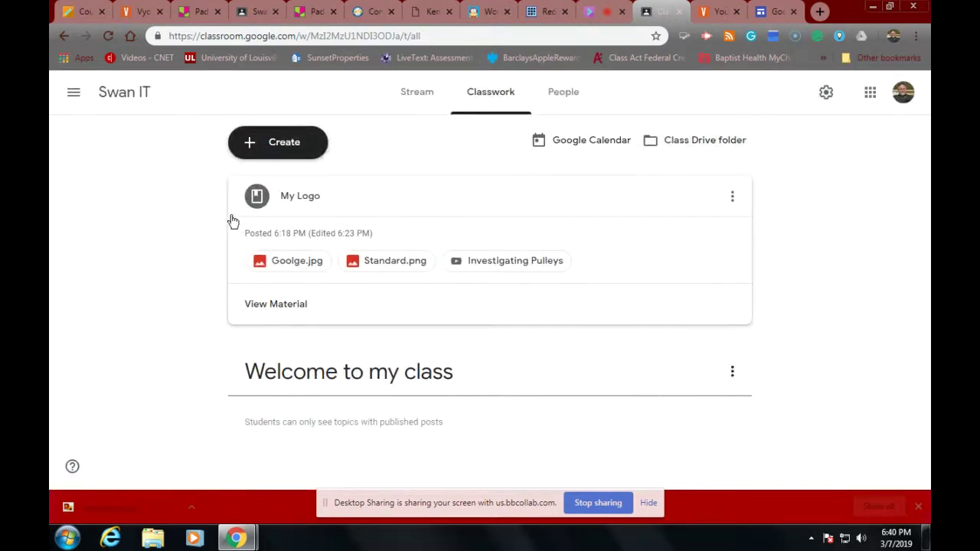
Step: Copy the My Logo material's link and check the 'Welcome to my class' topic options
click(317, 208)
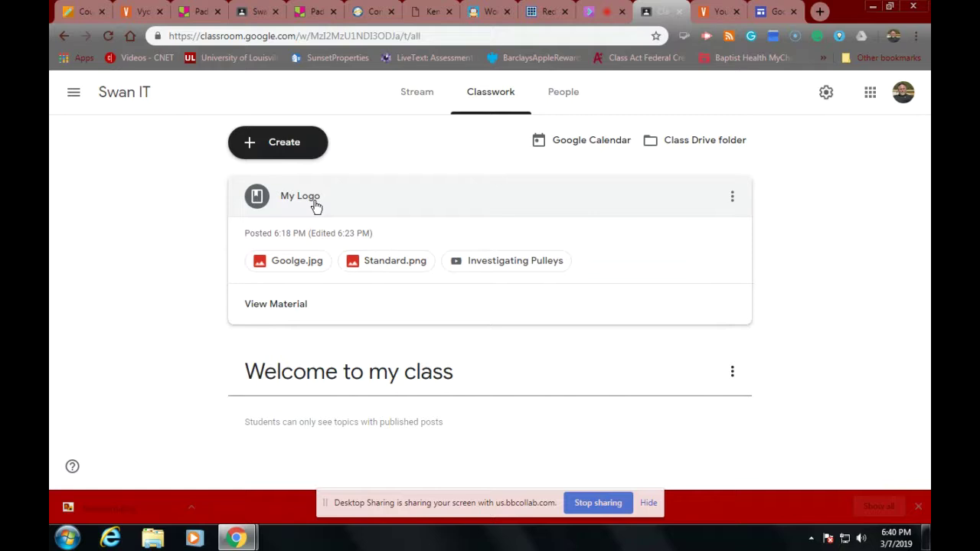
click(732, 196)
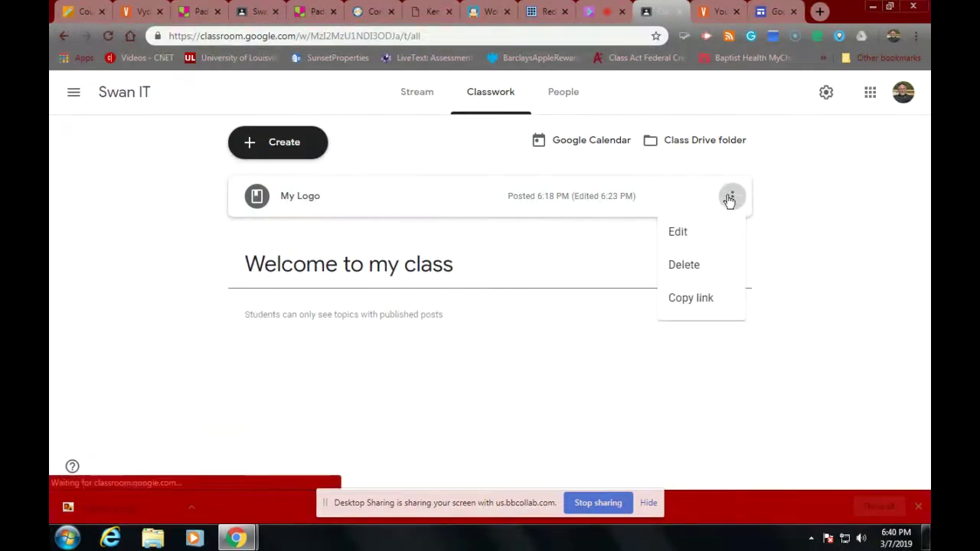
click(681, 306)
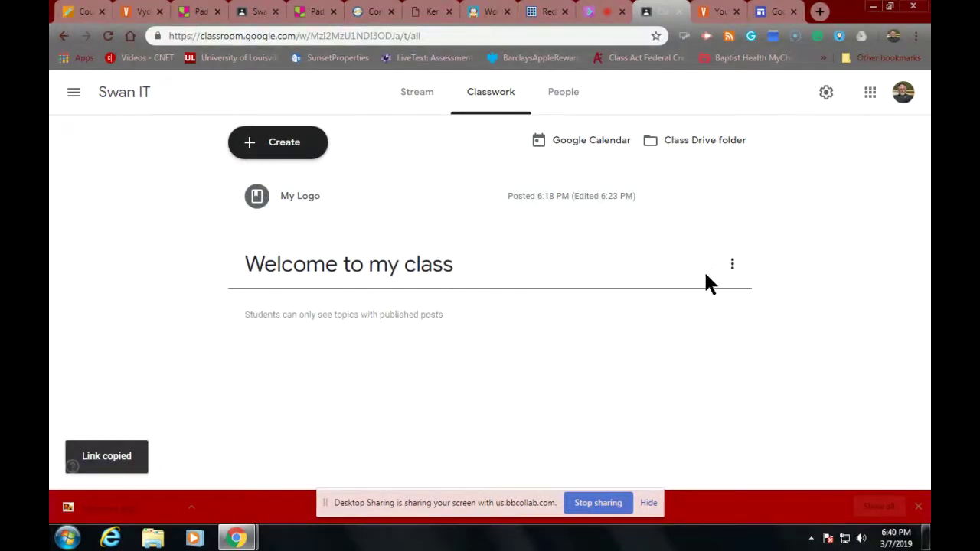
click(733, 264)
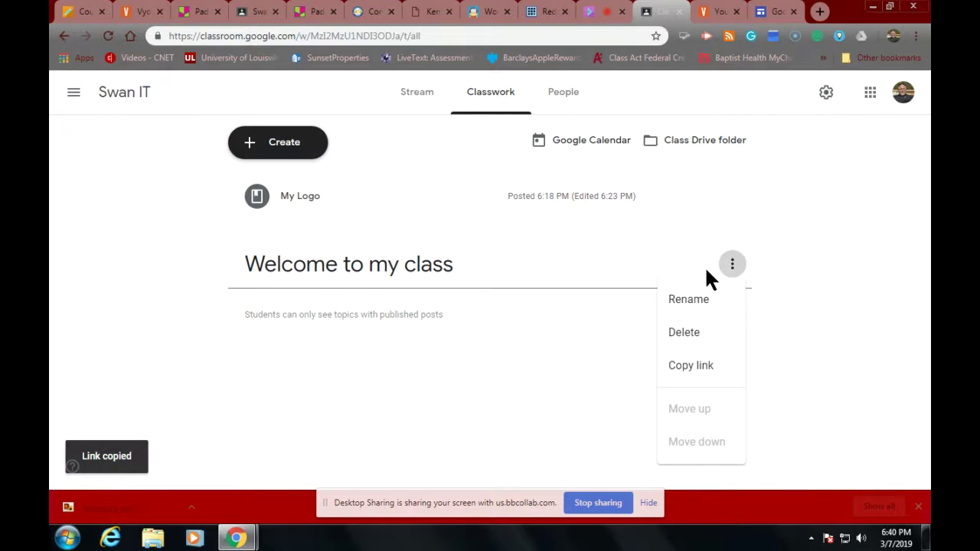
click(569, 321)
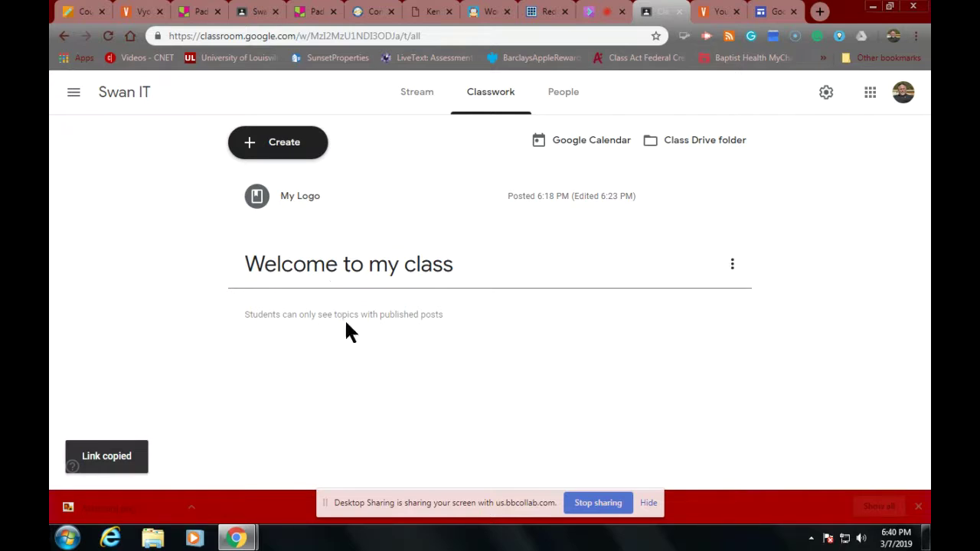
click(733, 265)
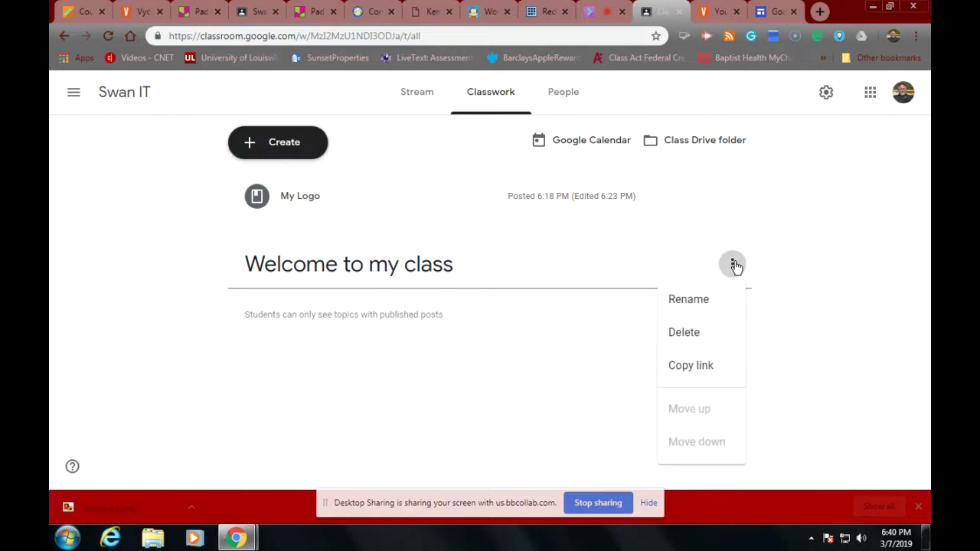
click(435, 267)
click(291, 200)
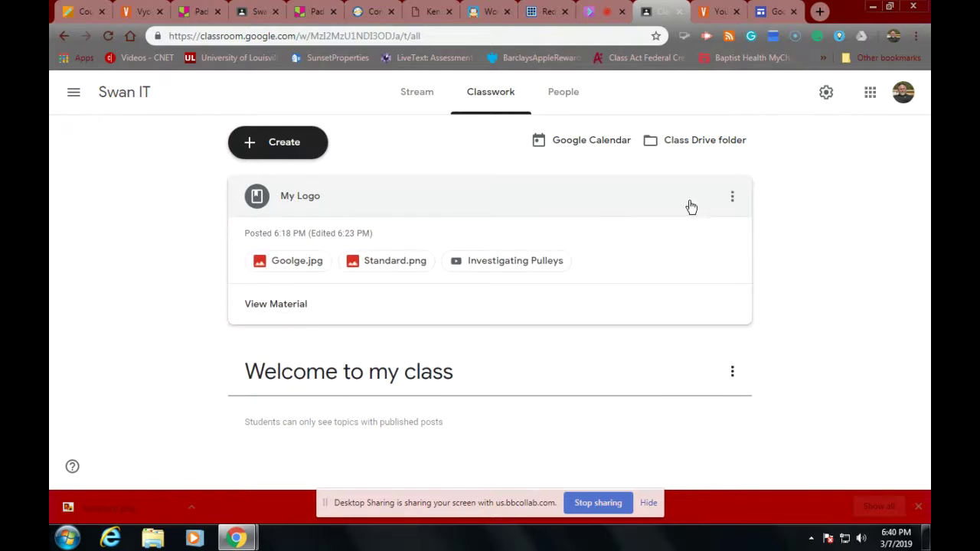
click(731, 198)
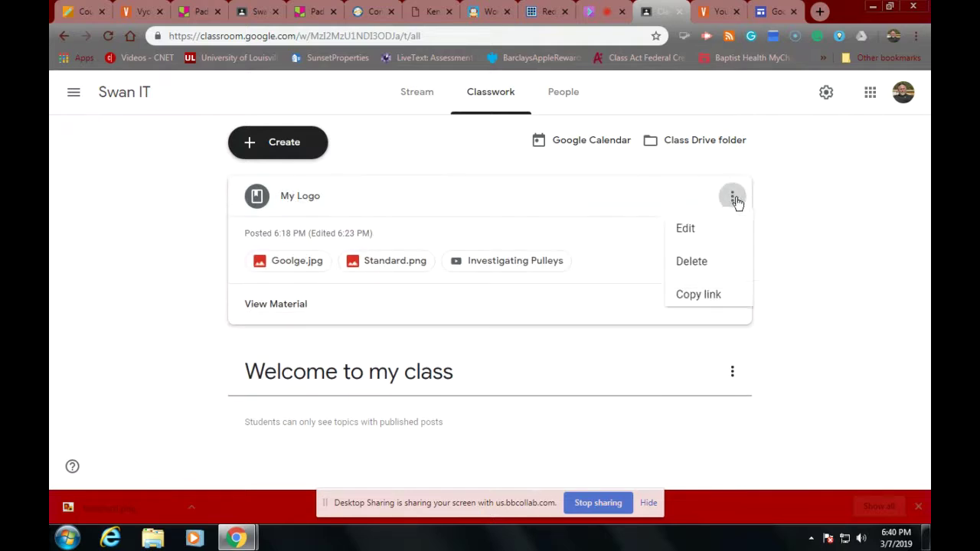
click(678, 231)
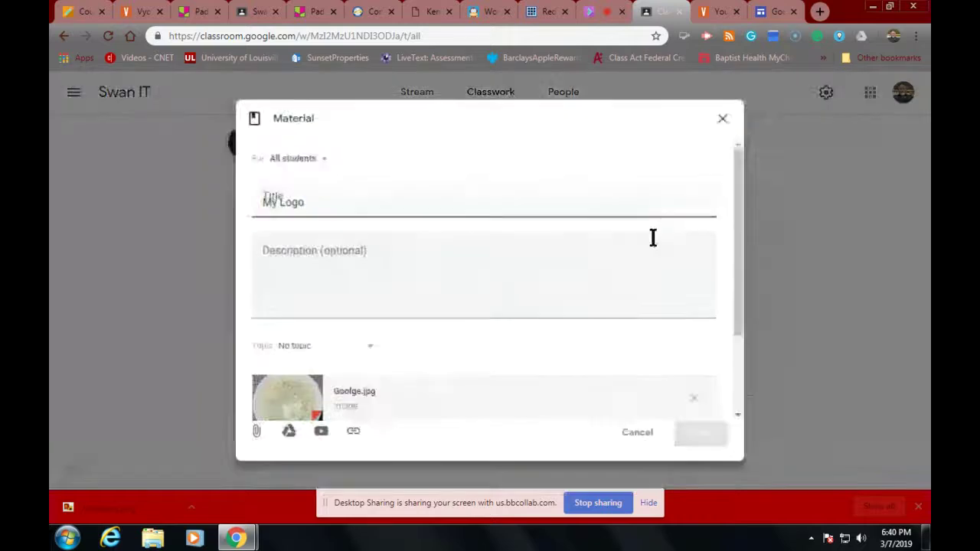
scroll(447, 360, down, 2)
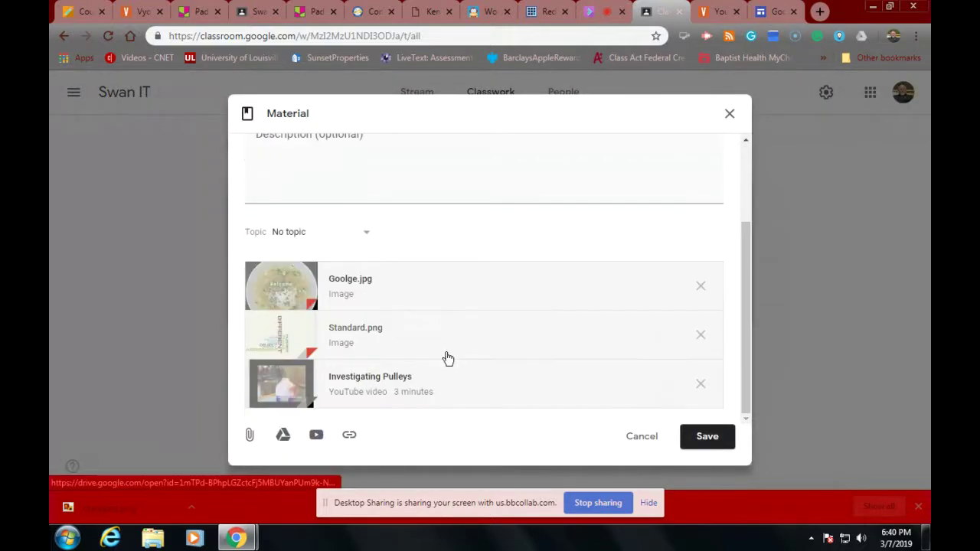
scroll(448, 356, up, 2)
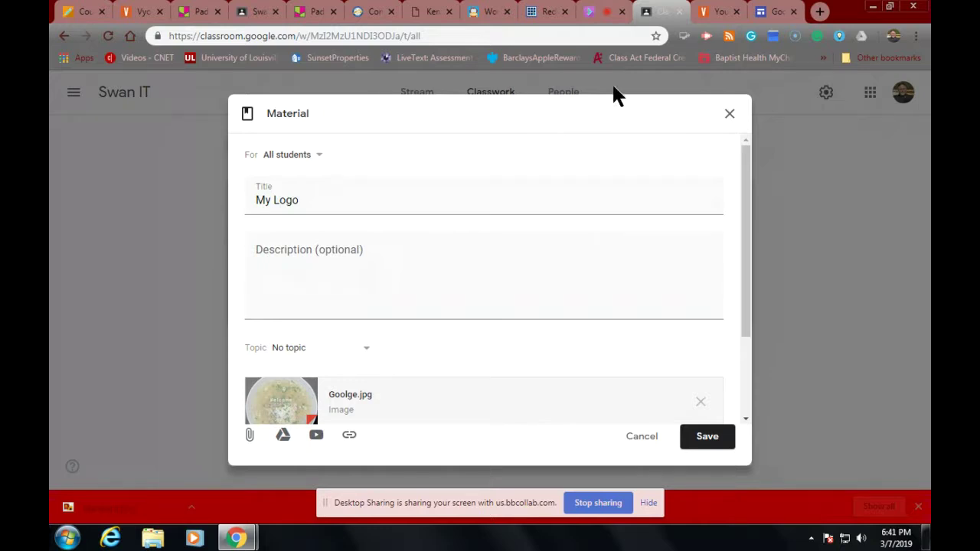
click(727, 112)
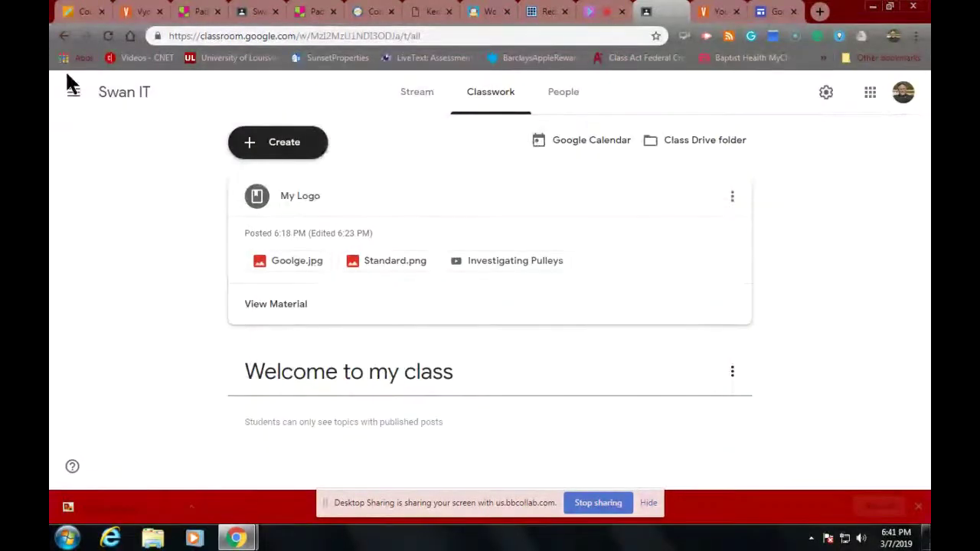
Step: Close the extra Swan IT, Padlet and Kentucky tabs, dismiss Vyond's share dialog, return to Blackboard
click(218, 12)
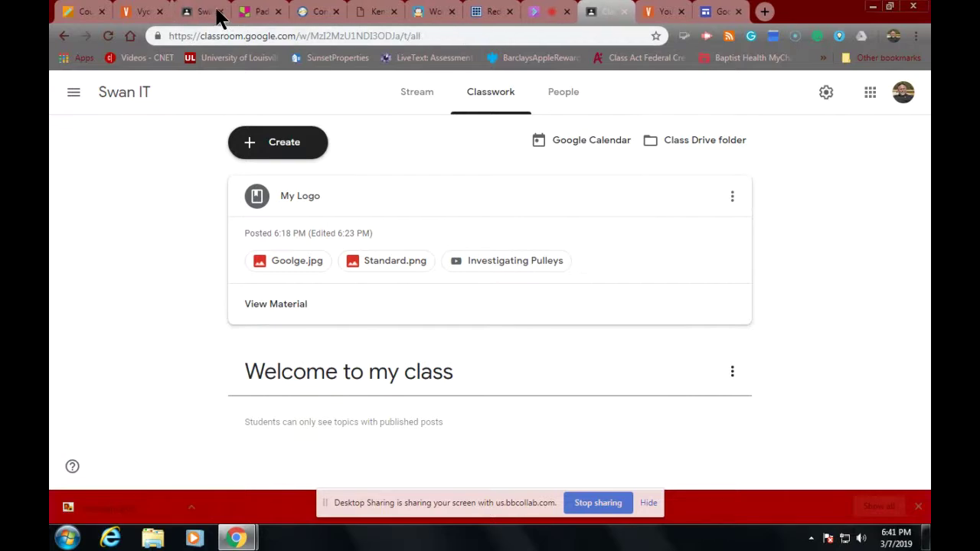
click(217, 12)
click(217, 11)
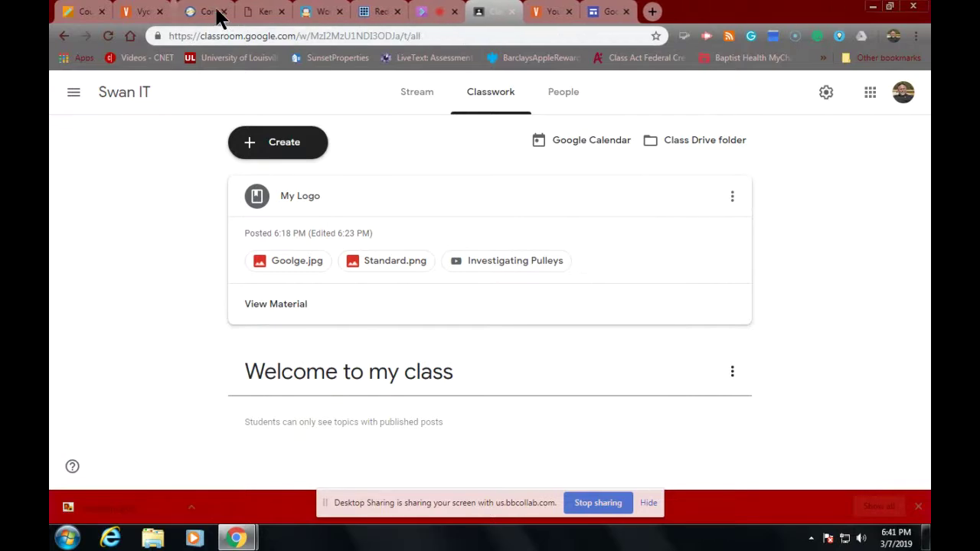
click(156, 12)
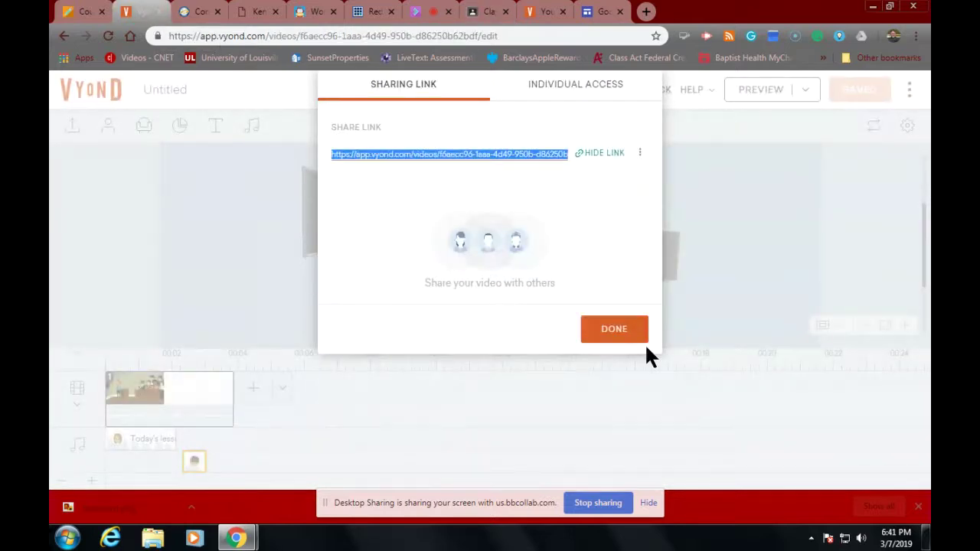
click(629, 329)
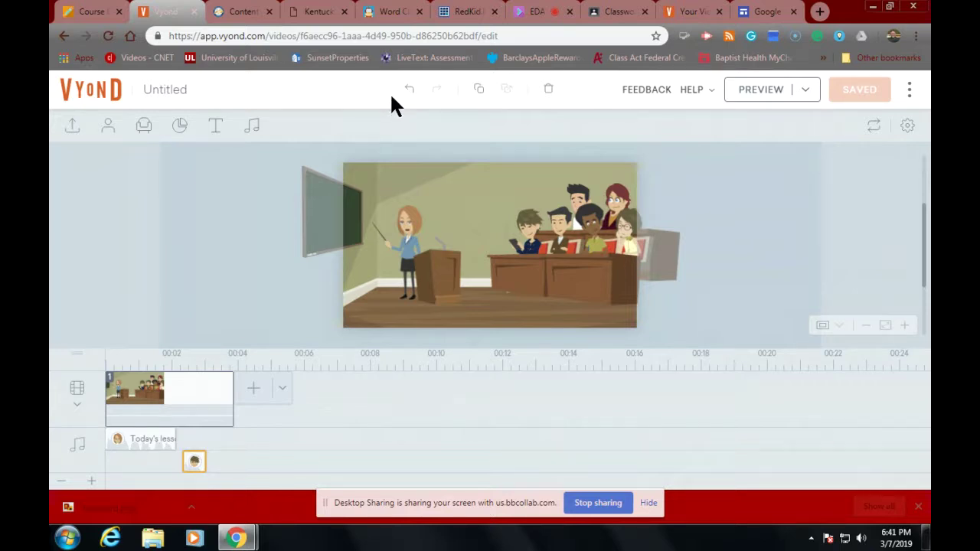
click(345, 14)
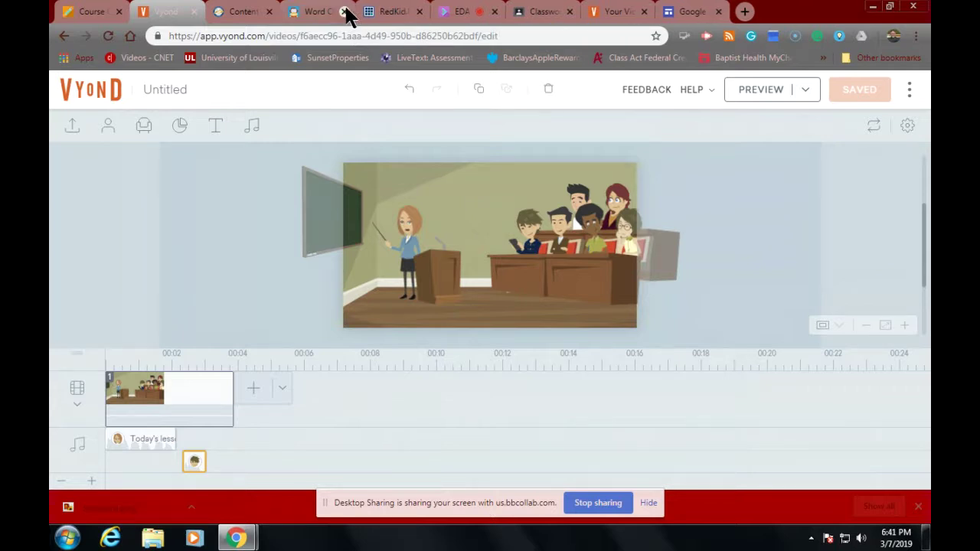
click(526, 14)
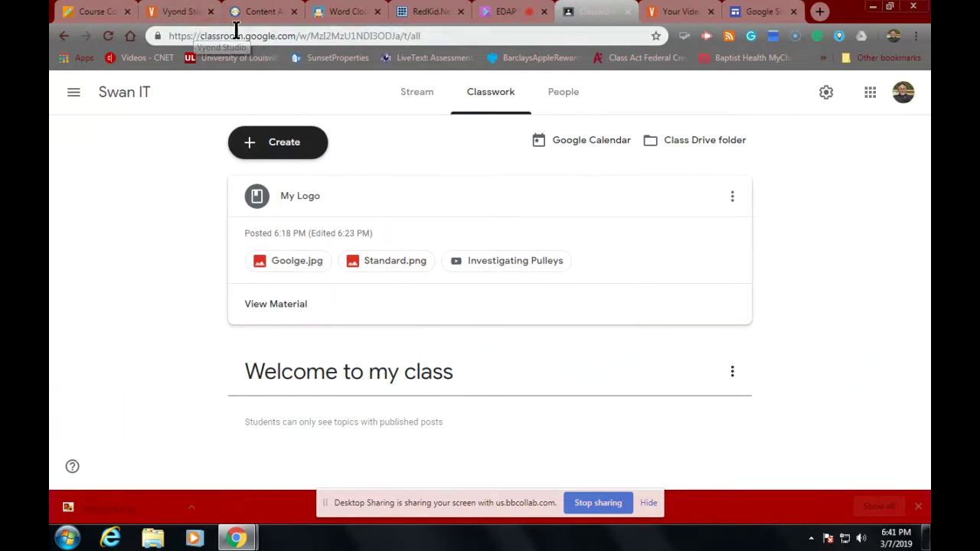
click(67, 14)
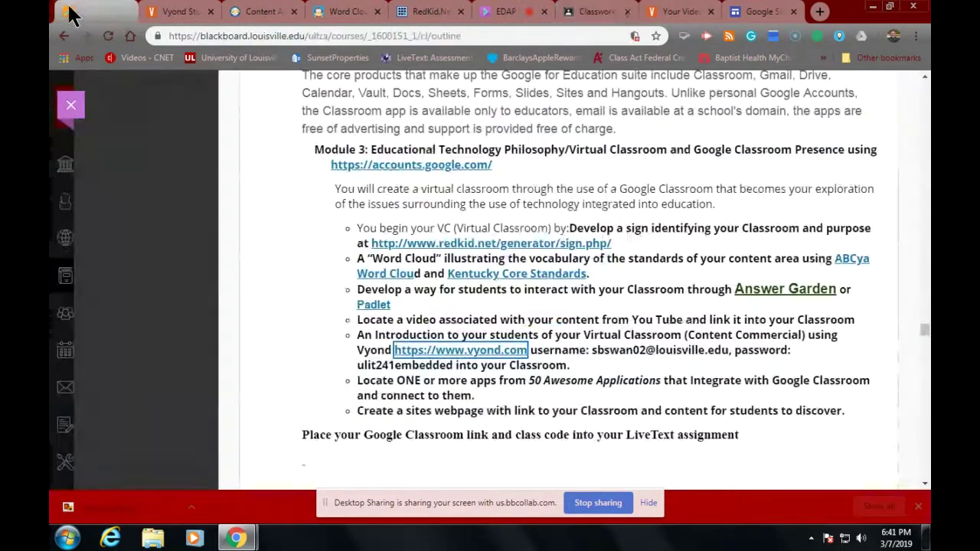